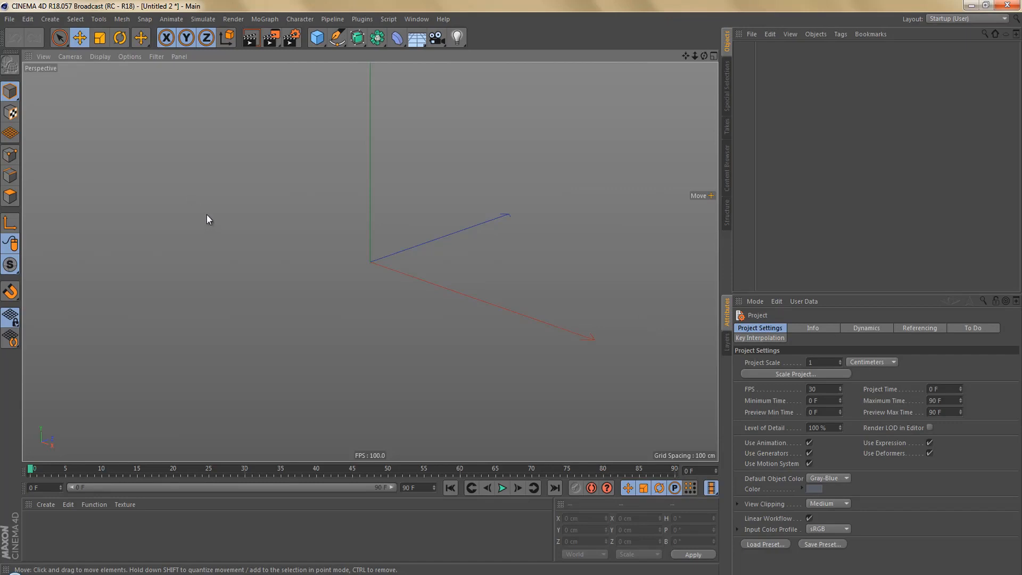
click(361, 20)
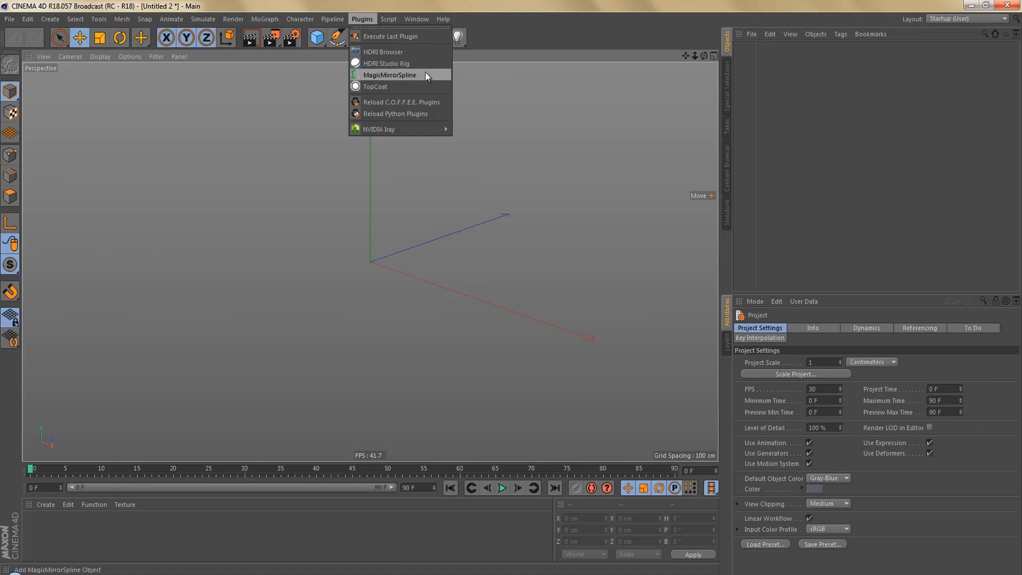
click(477, 56)
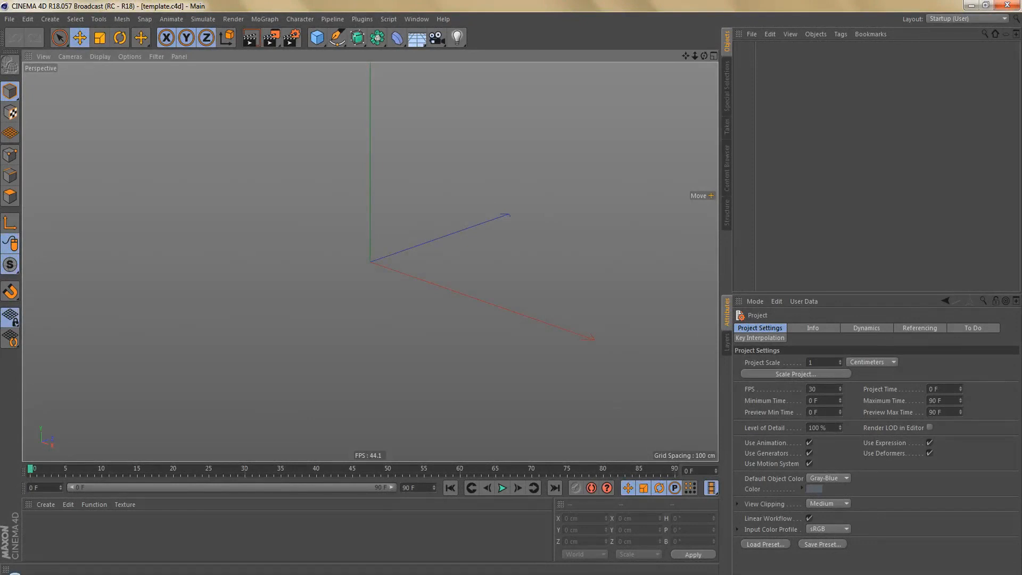
Switch to the Front view and load the heart-shaped puzzle JPEG from the Reference Image folder as its background picture
middle_click(509, 347)
middle_click(537, 356)
key(shift+v)
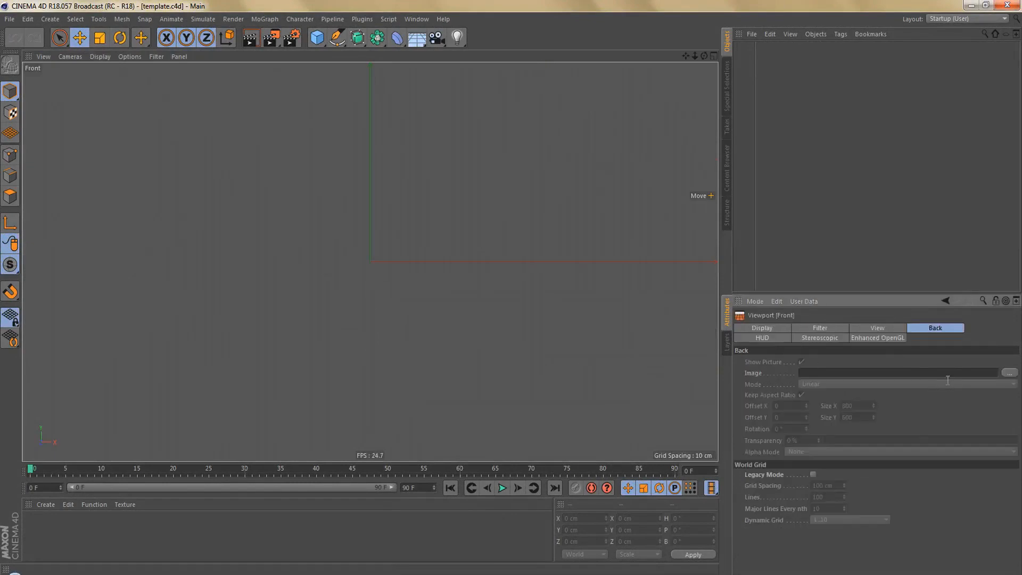
click(1009, 373)
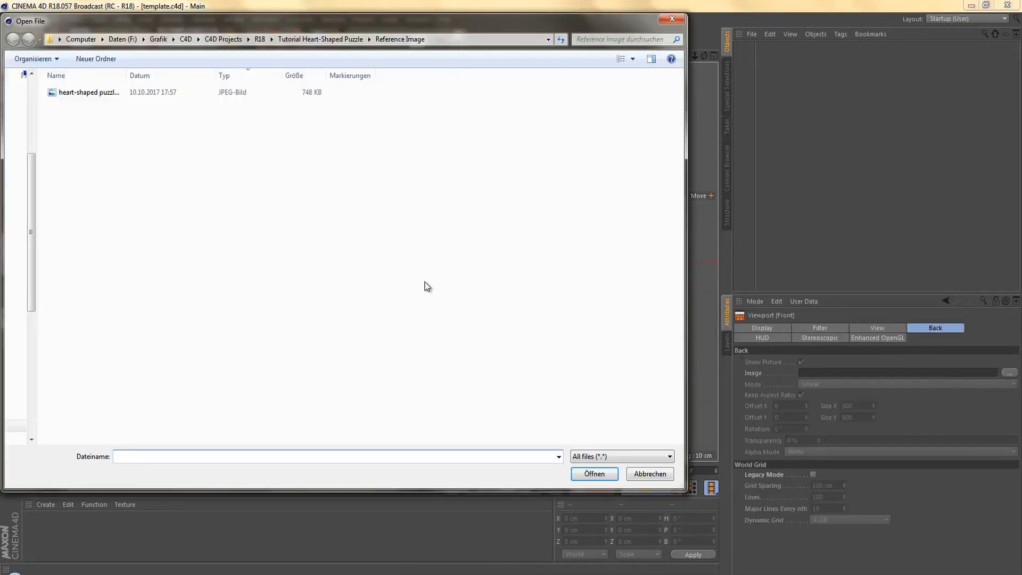
double_click(96, 96)
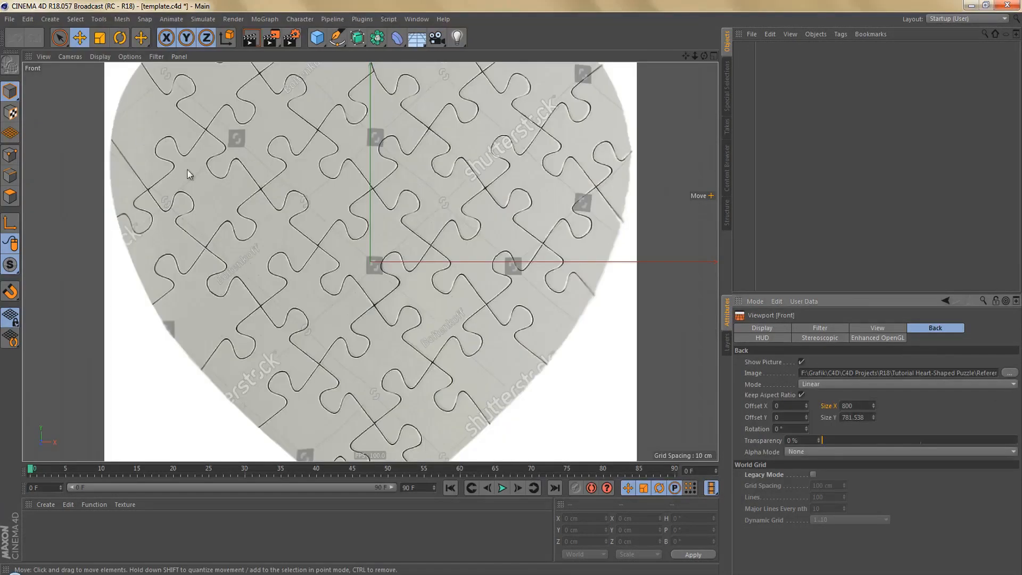
Set the background picture's Size X to 1500 with the aspect ratio kept, and its transparency to 65 %
double_click(844, 407)
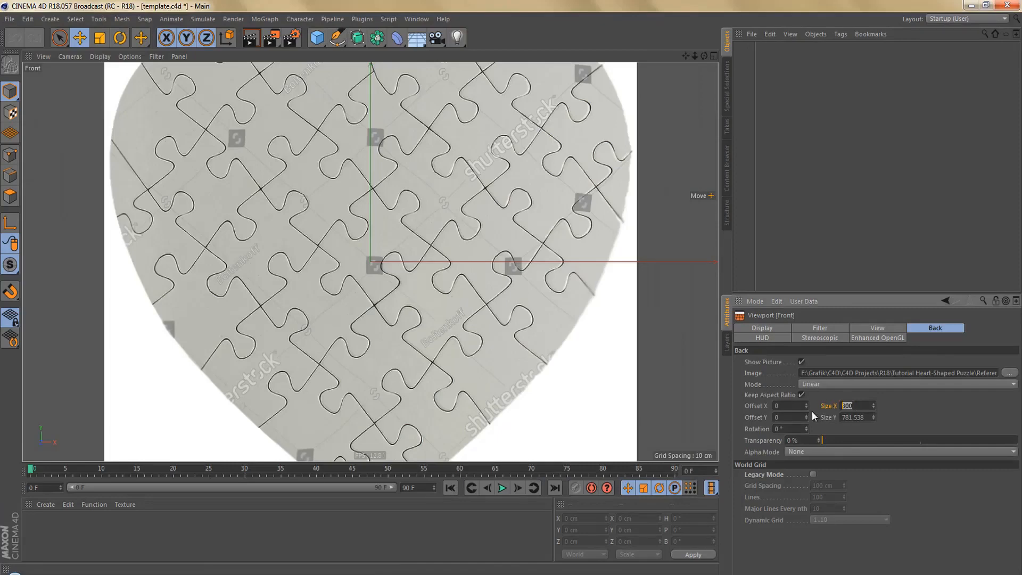
text(1500)
key(Return)
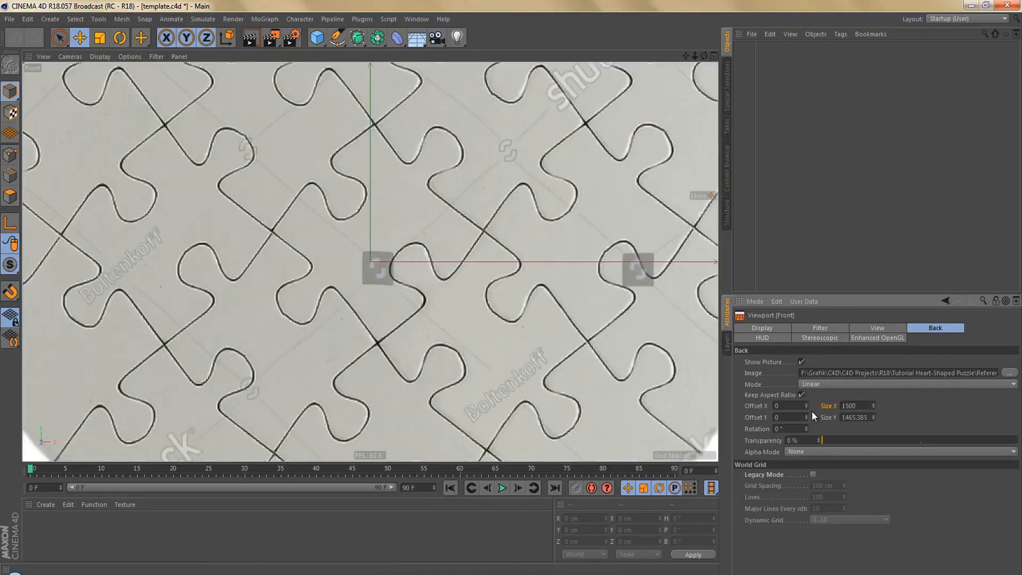
drag(891, 443, 946, 443)
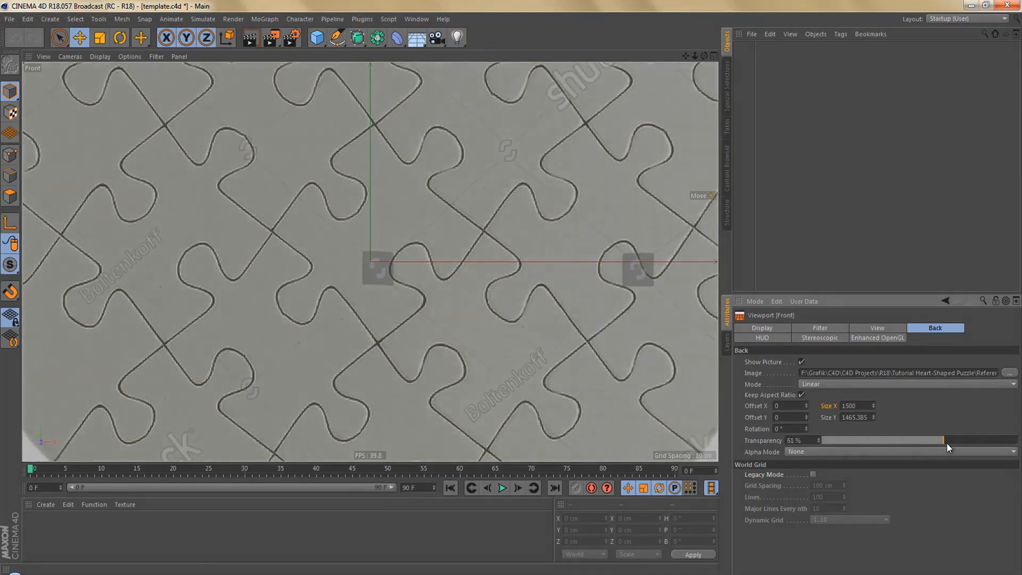
Set the background picture's Offset X to -2 to centre the heart's notch on the vertical axis
alt+middle_drag(489, 271, 512, 534)
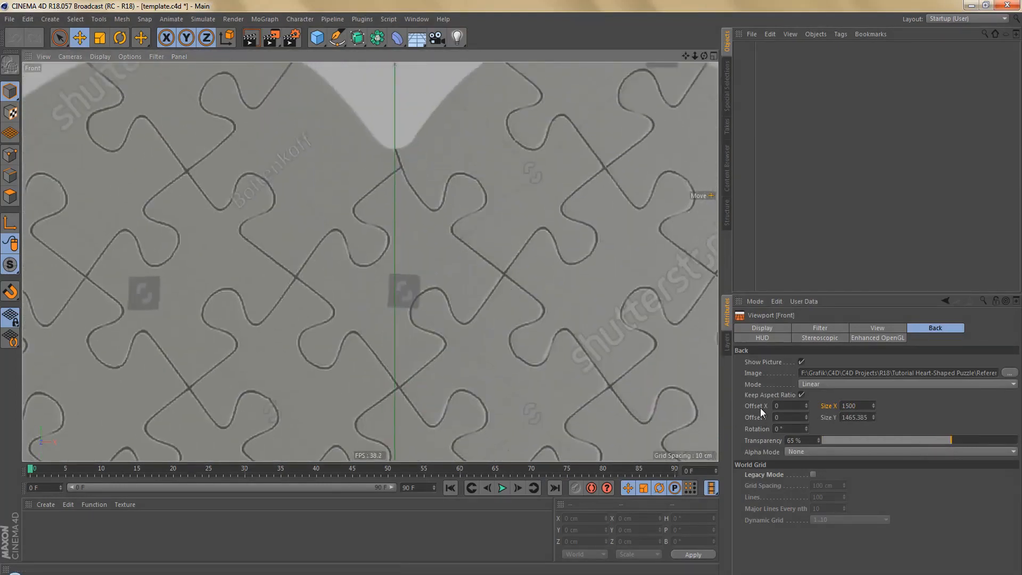
click(804, 407)
click(805, 408)
click(805, 408)
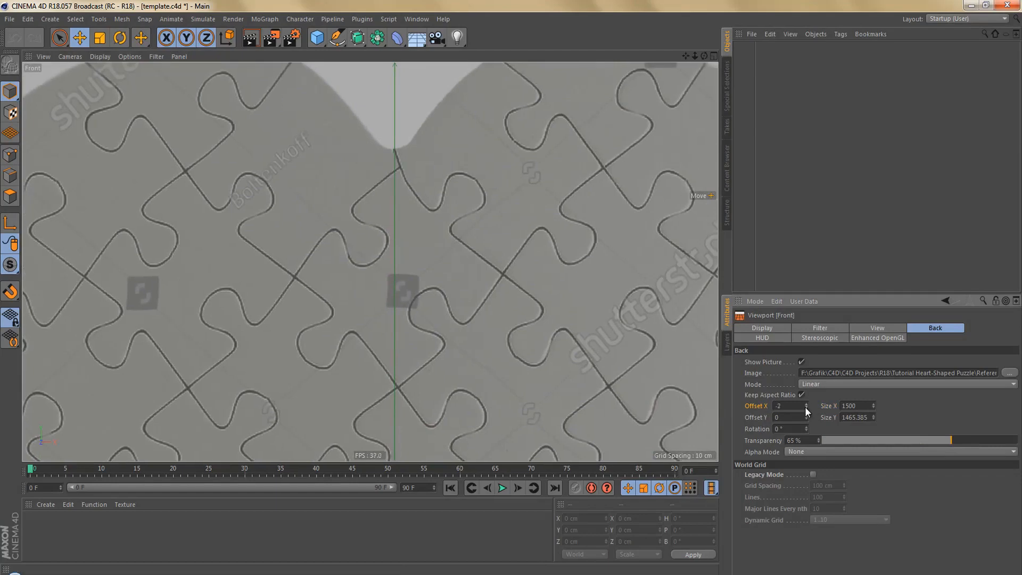
scroll(415, 181, down, 10)
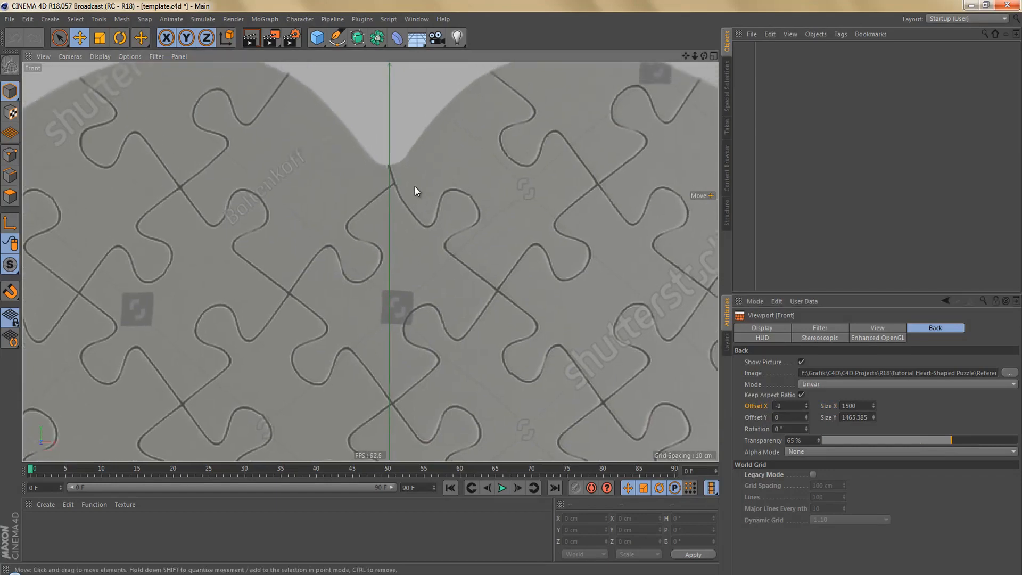
alt+middle_drag(453, 268, 439, 241)
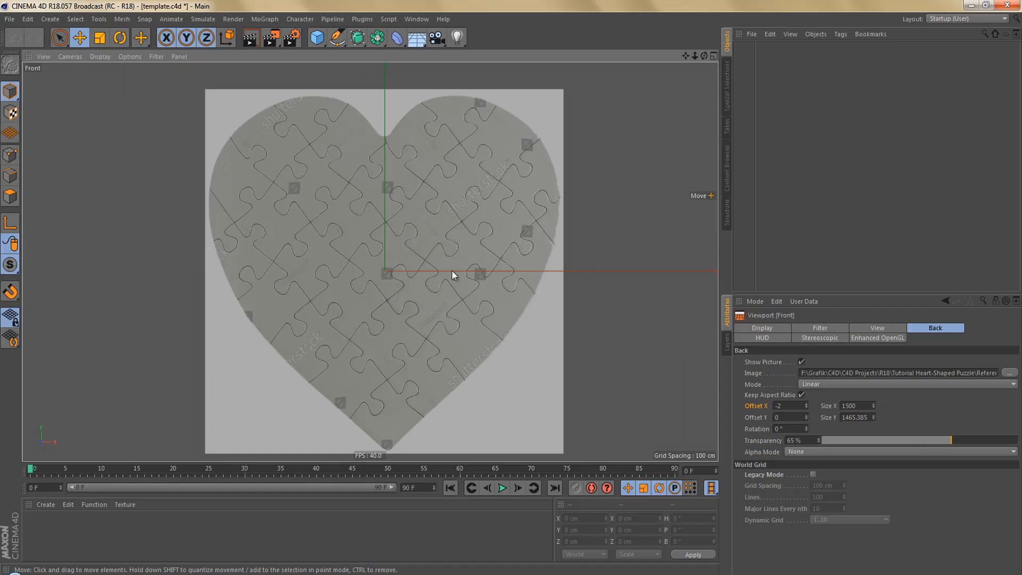
Start a Bezier spline with the Pen just right of the heart's notch, at about X 40, Y 576 cm, with its tangent along the edge
scroll(432, 149, up, 5)
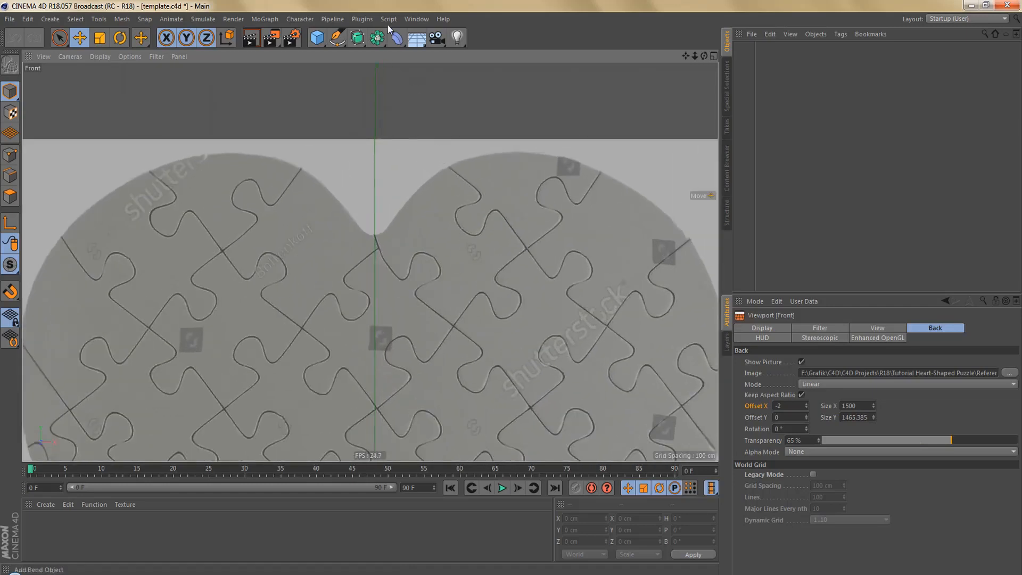
click(337, 38)
click(357, 48)
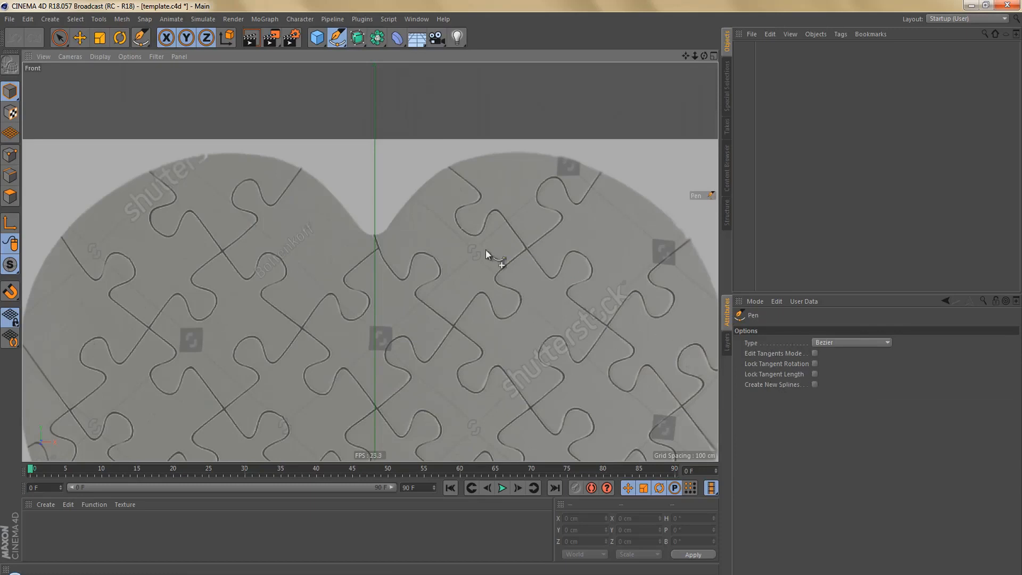
scroll(379, 204, up, 5)
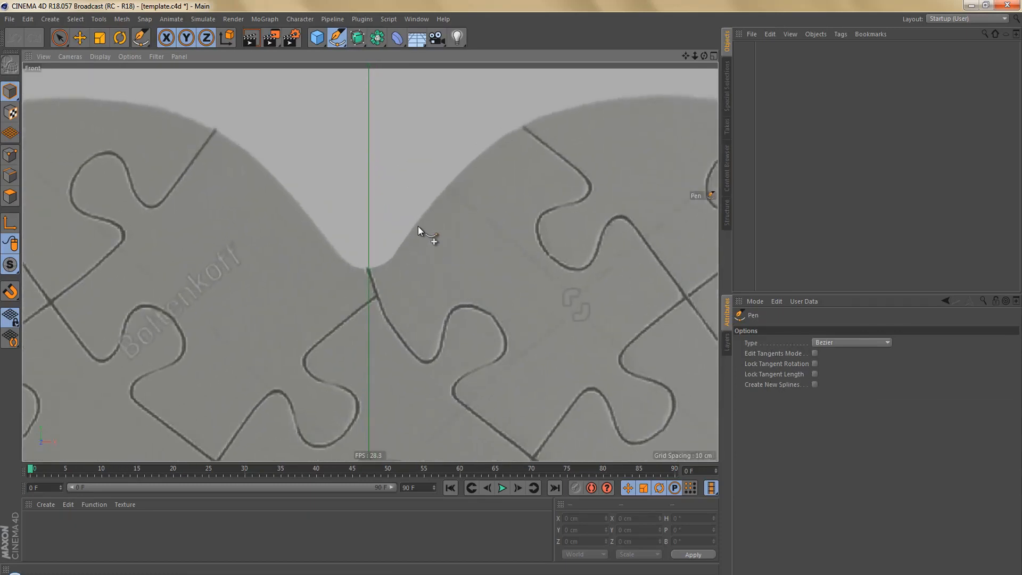
drag(408, 232, 431, 203)
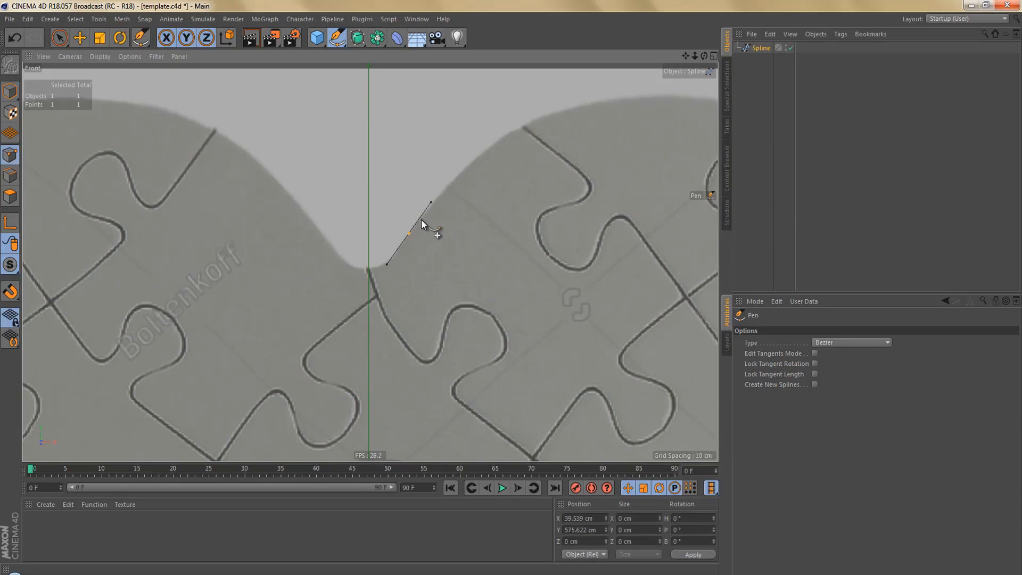
drag(431, 203, 514, 87)
Add a second spline point where a puzzle seam meets the heart's right edge, at about X 626, Y -86 cm, with its tangent following the edge
alt+right_drag(488, 151, 442, 255)
alt+middle_drag(539, 222, 480, 197)
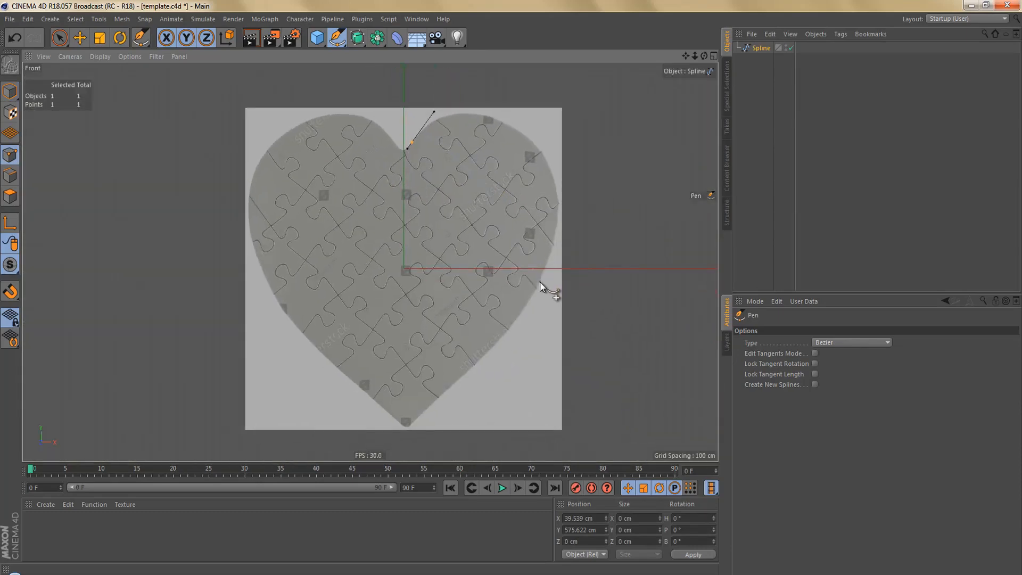
alt+right_drag(540, 286, 579, 265)
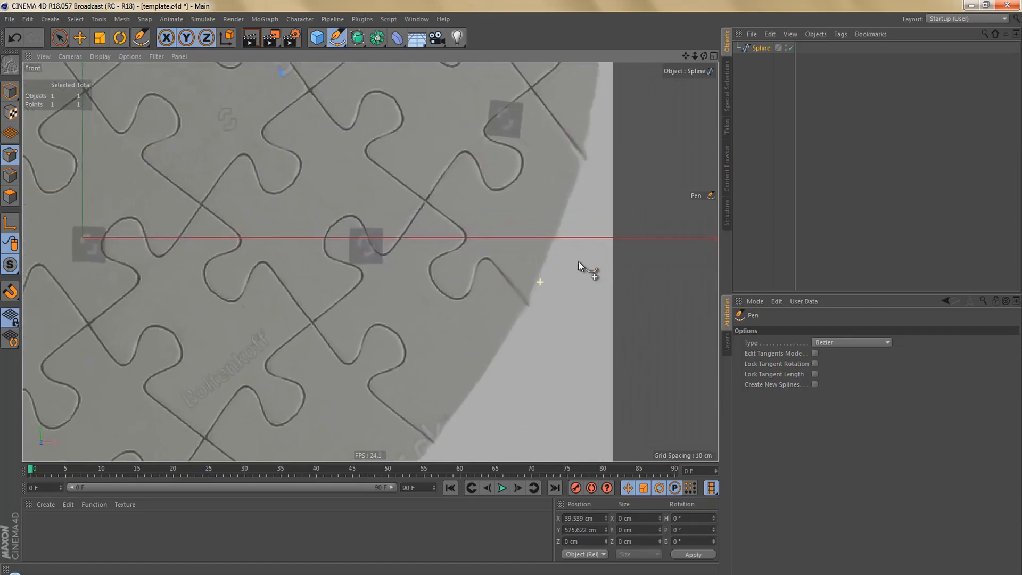
alt+right_drag(525, 299, 566, 289)
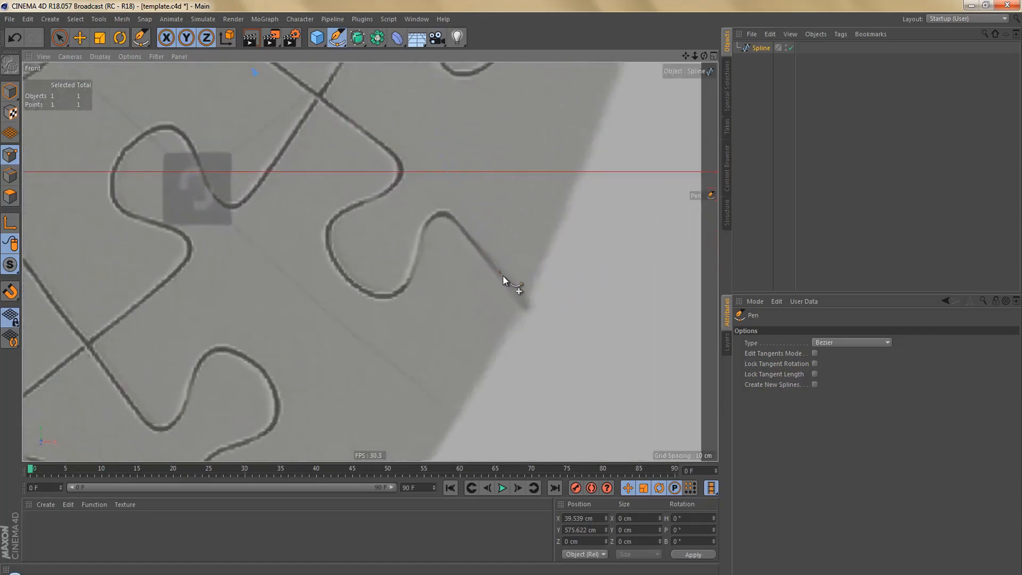
alt+right_drag(524, 308, 534, 305)
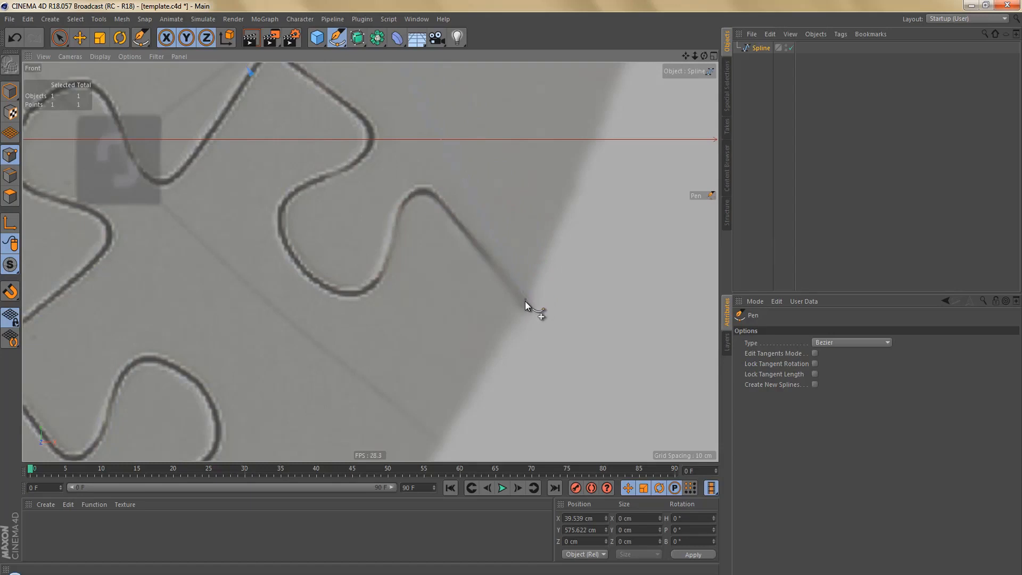
drag(525, 299, 482, 389)
Add a third spline point just right of the heart's bottom tip, at about X 38, Y -703 cm, with a short tangent along the edge
scroll(539, 289, down, 5)
scroll(551, 212, down, 3)
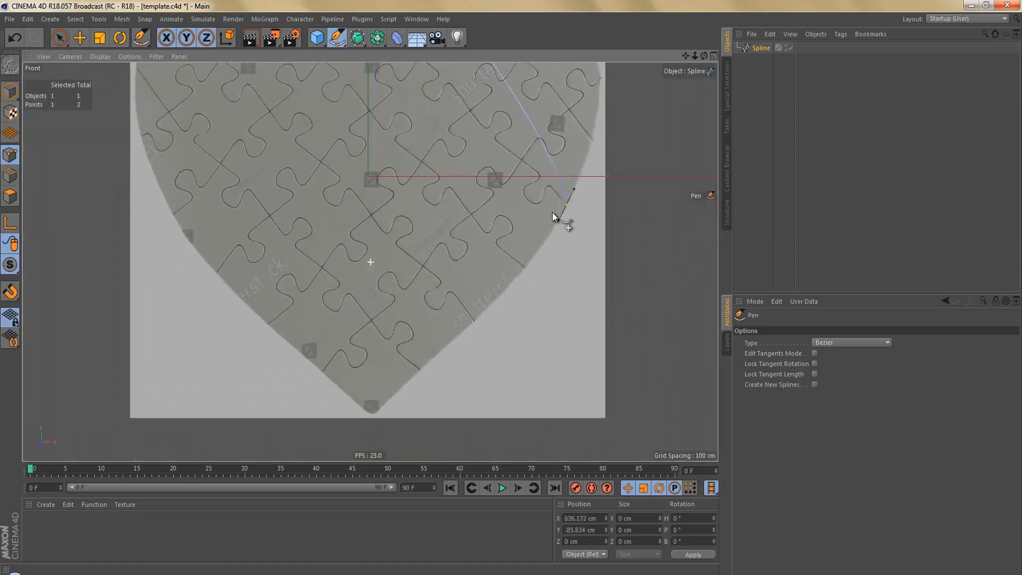
scroll(409, 359, up, 7)
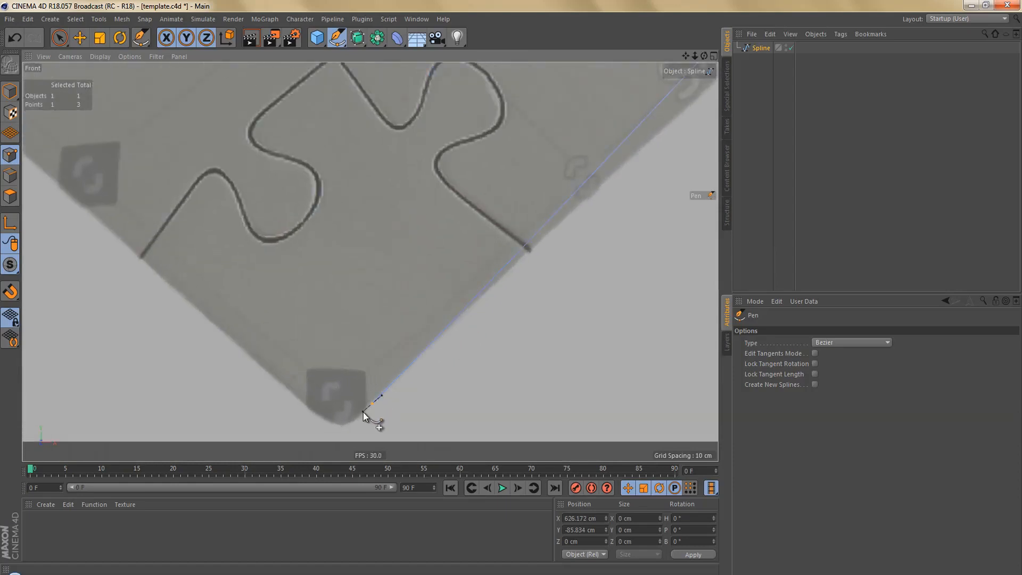
scroll(382, 385, down, 5)
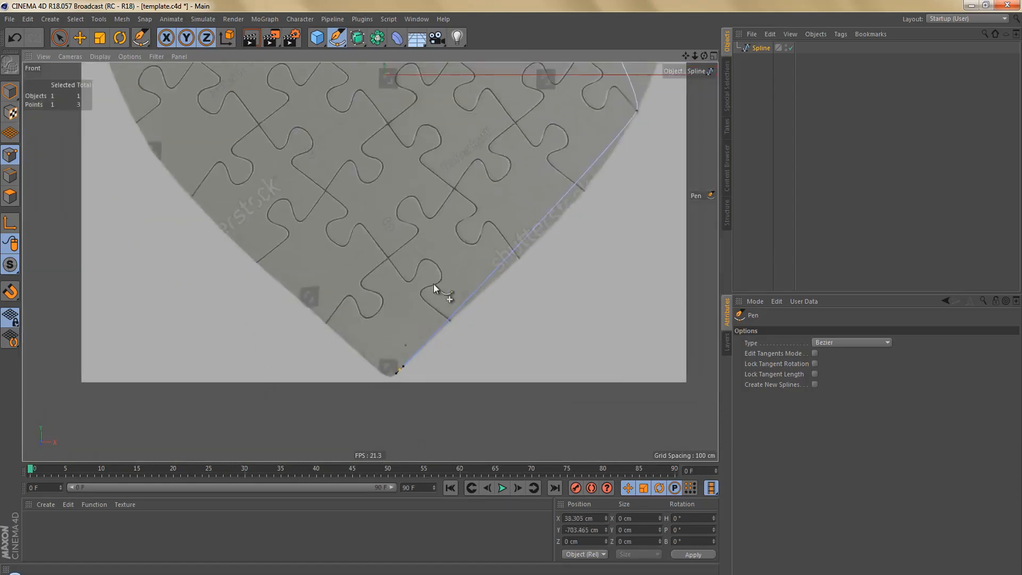
Select all spline points and lengthen the upper tangents of the first two points to bulge the curve around the heart's right lobe
scroll(404, 406, down, 5)
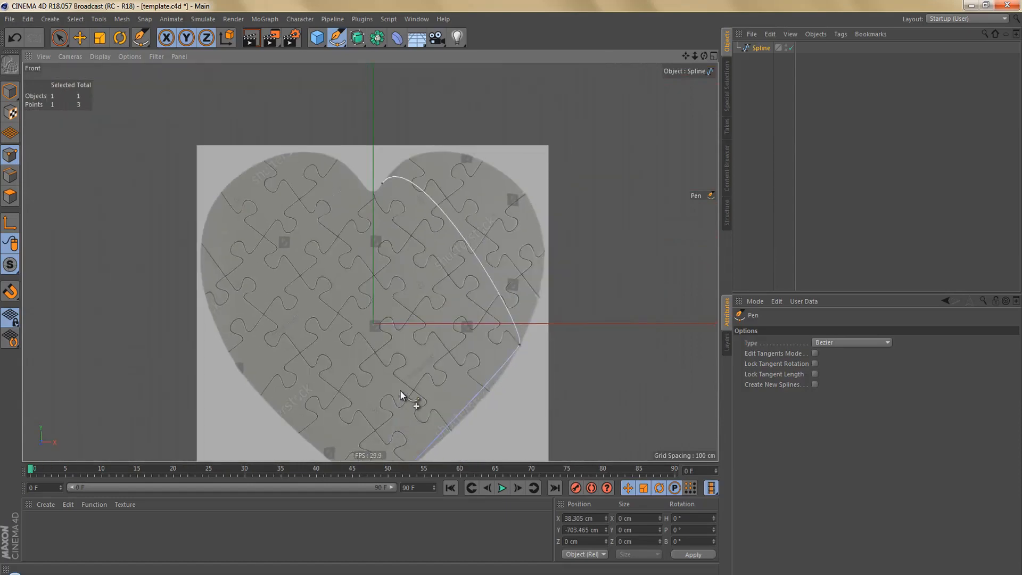
key(ctrl+a)
scroll(407, 172, up, 5)
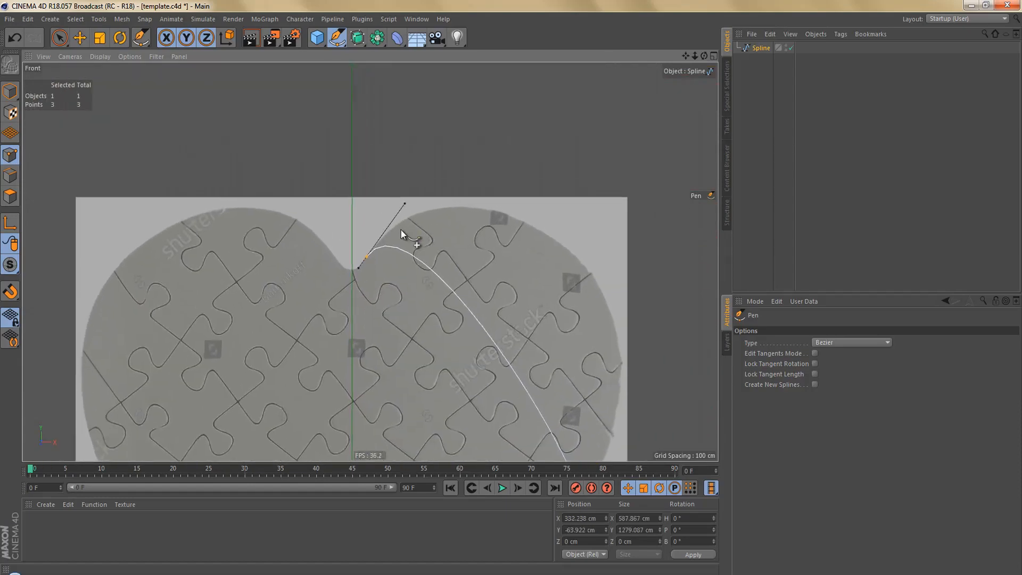
scroll(420, 205, up, 2)
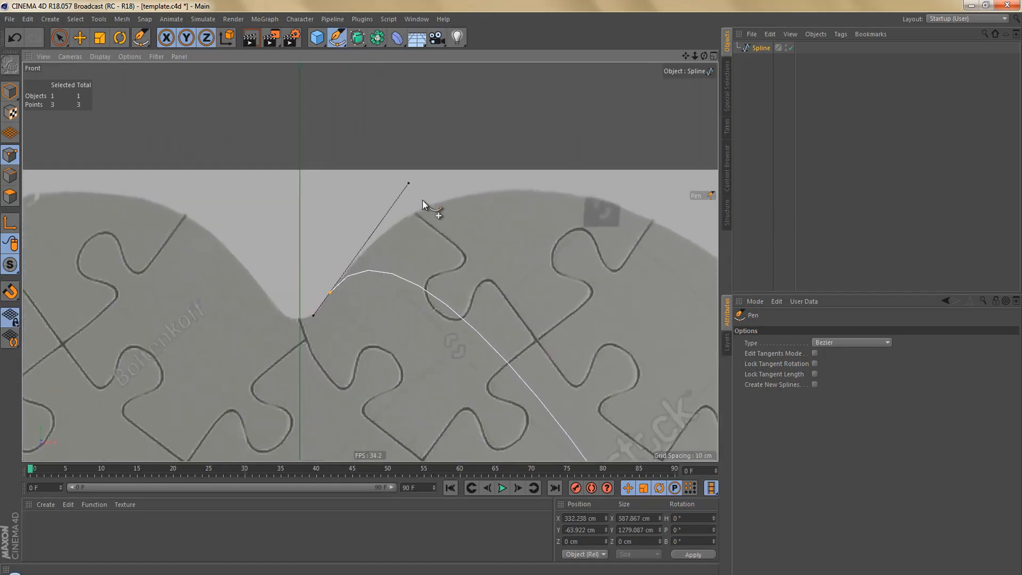
drag(407, 183, 538, 13)
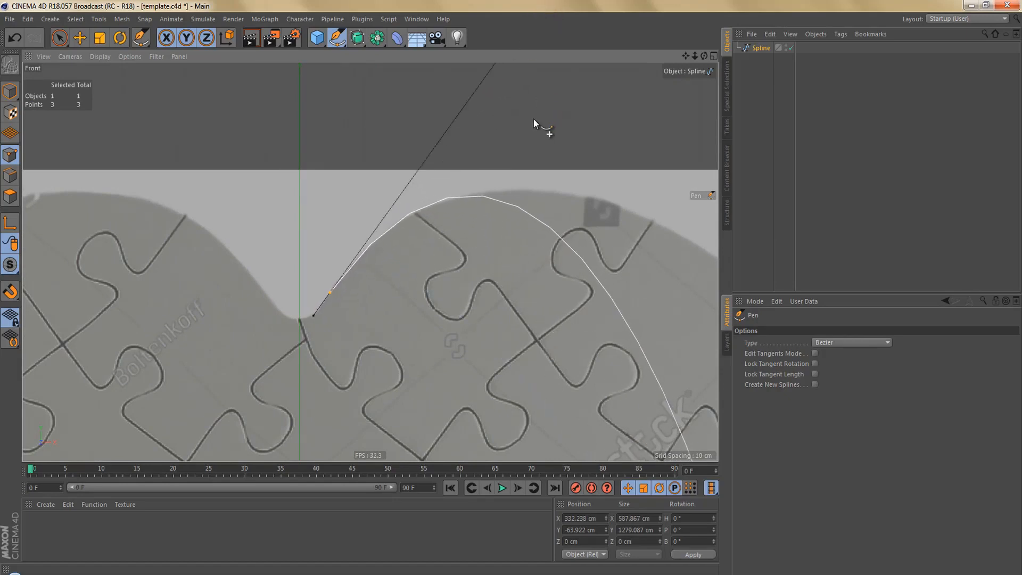
scroll(538, 126, down, 5)
alt+middle_drag(506, 165, 421, 199)
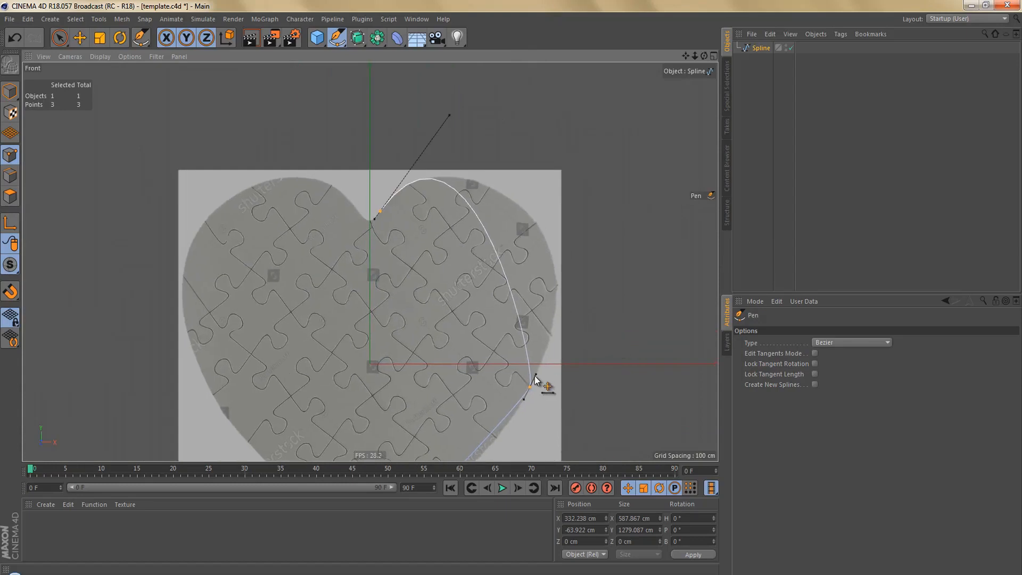
drag(537, 376, 595, 262)
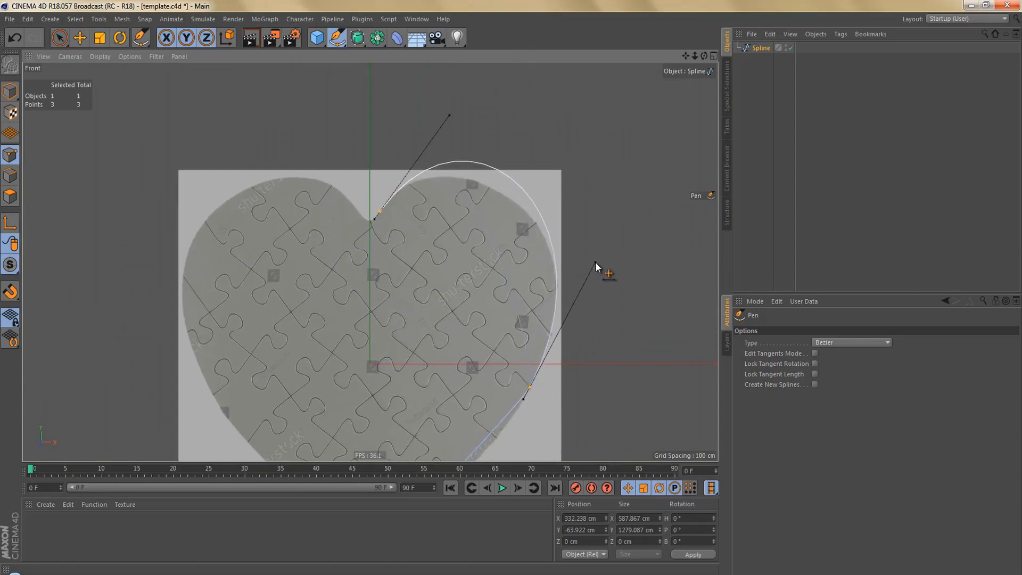
Fine-tune the upper tangents of the first two spline points so the curve follows the heart's right lobe more closely
scroll(527, 205, up, 3)
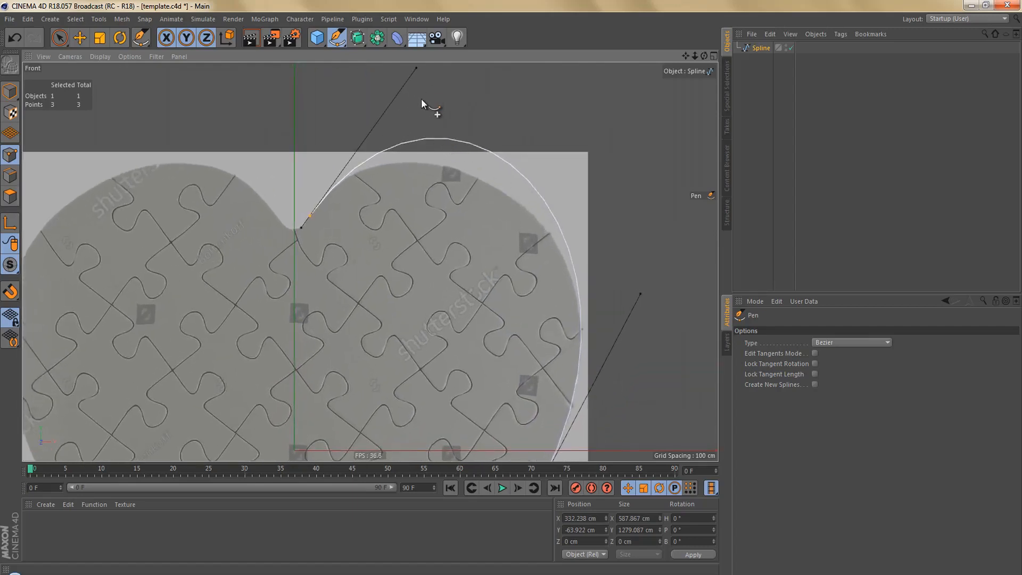
drag(414, 77, 389, 110)
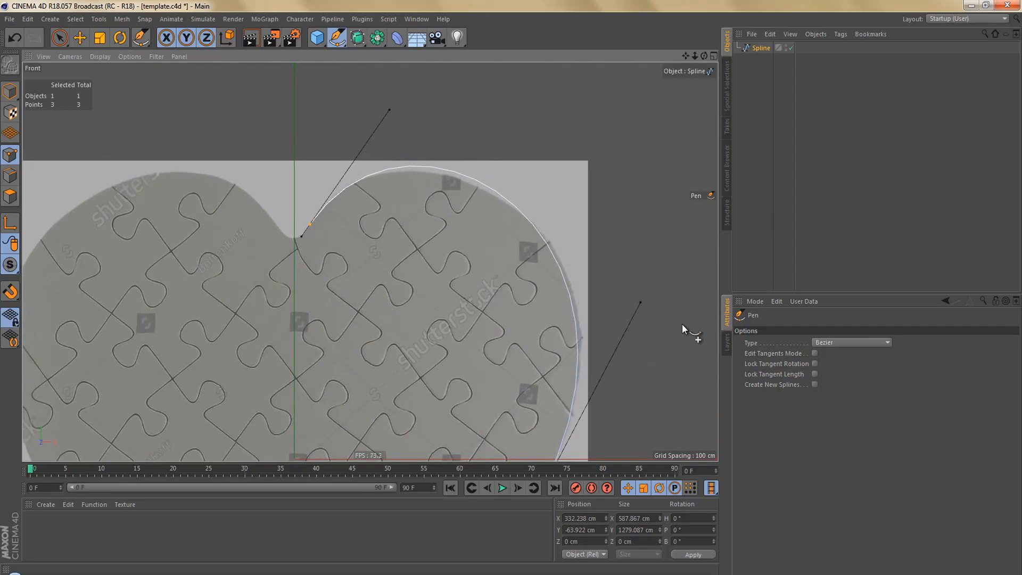
drag(641, 302, 646, 292)
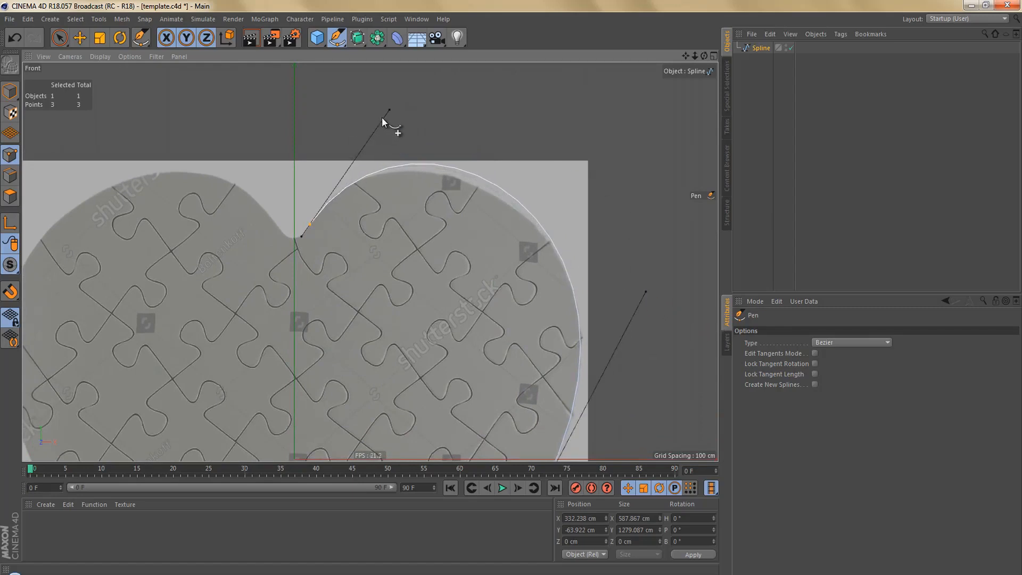
drag(390, 111, 378, 116)
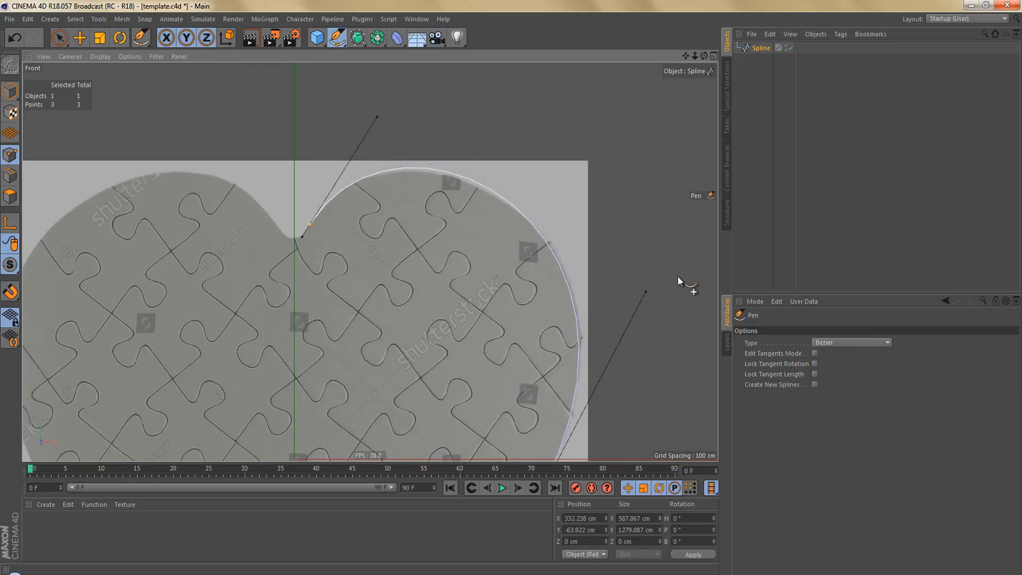
drag(646, 292, 651, 287)
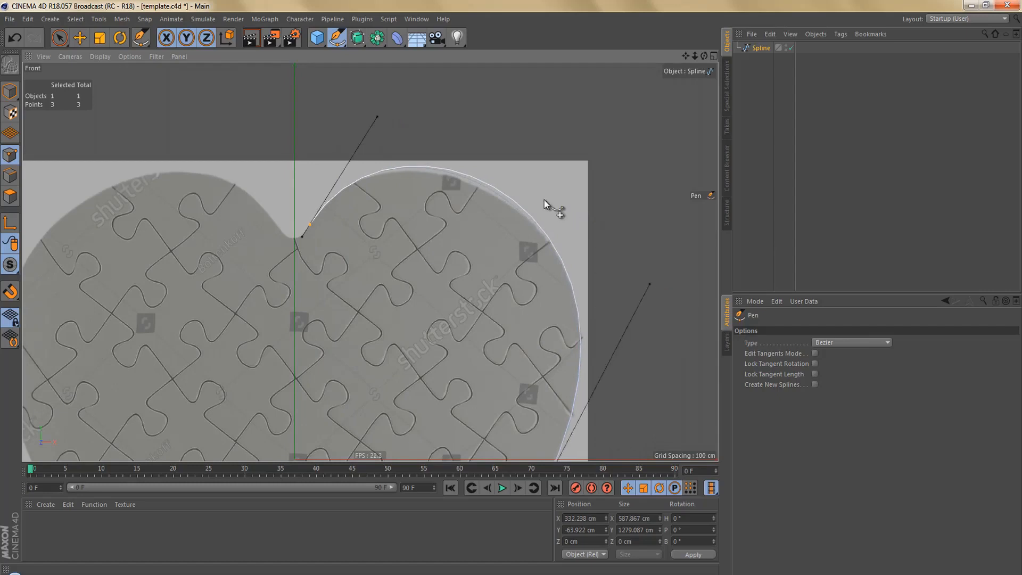
scroll(544, 210, down, 2)
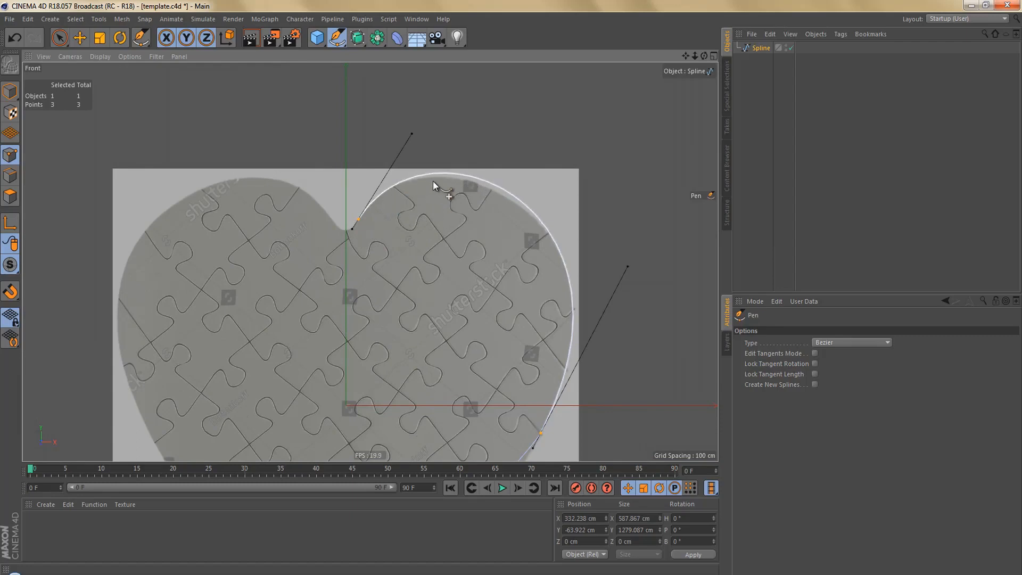
Lock tangent rotation and lengthen the second point's lower tangent to bow the curve along the heart's lower right edge
alt+middle_drag(534, 308, 550, 176)
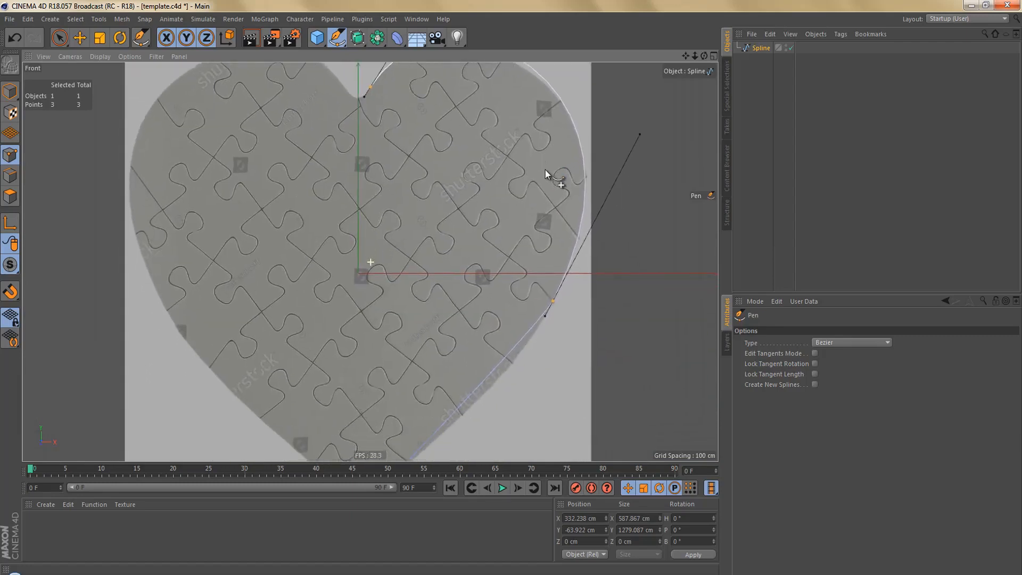
click(785, 364)
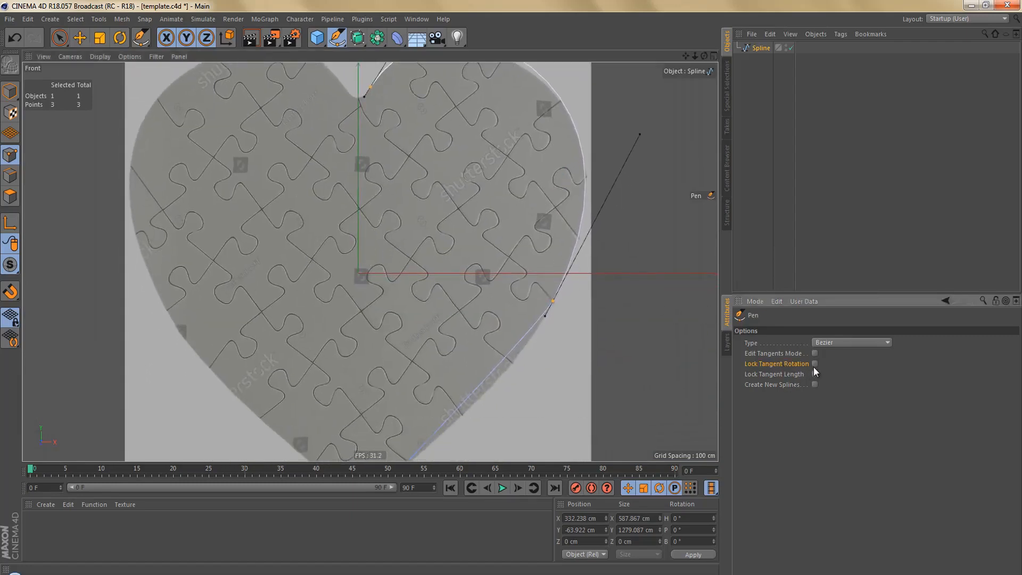
alt+middle_drag(527, 338, 532, 302)
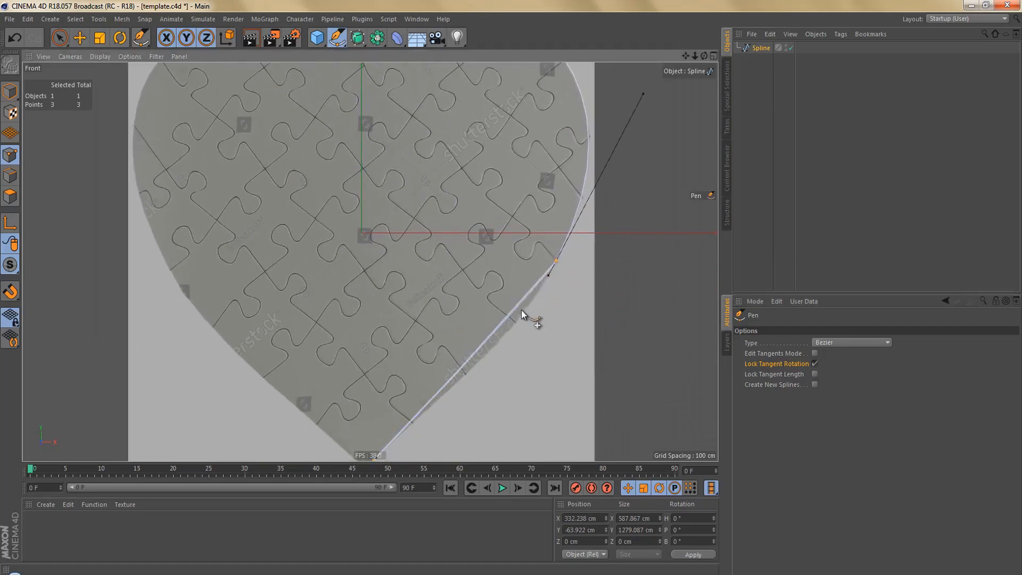
alt+right_drag(524, 309, 564, 259)
drag(567, 253, 514, 356)
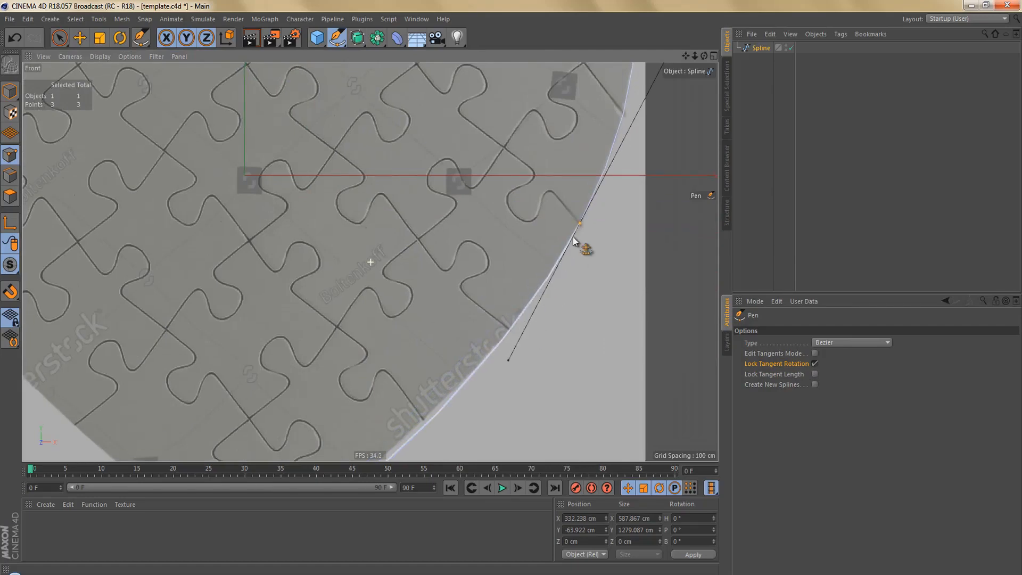
Unlock tangent rotation and rotate the tangent of the point at the heart's bottom tip to line up with the incoming curve
alt+middle_drag(577, 244, 605, 183)
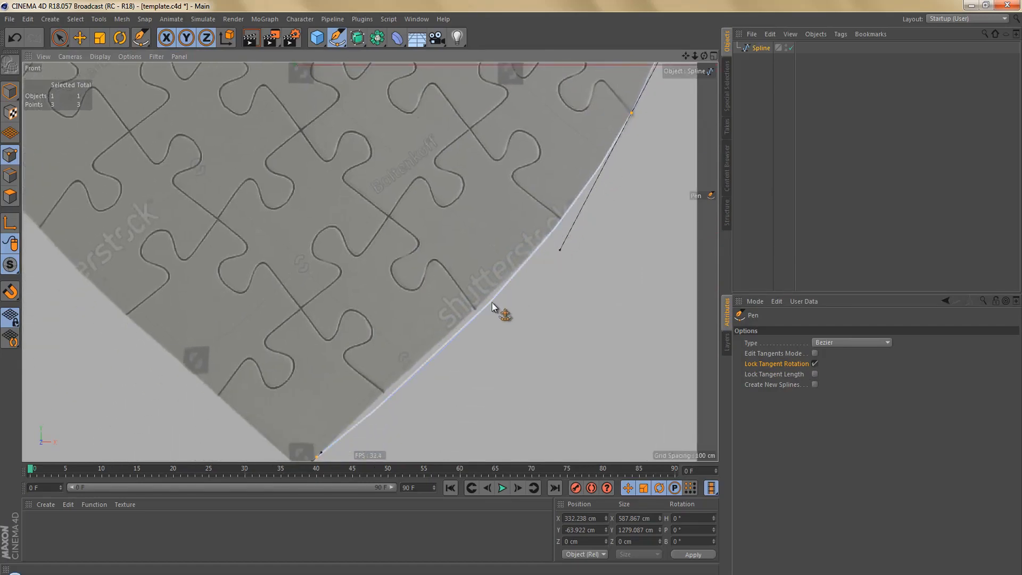
alt+middle_drag(485, 317, 495, 305)
scroll(495, 303, down, 5)
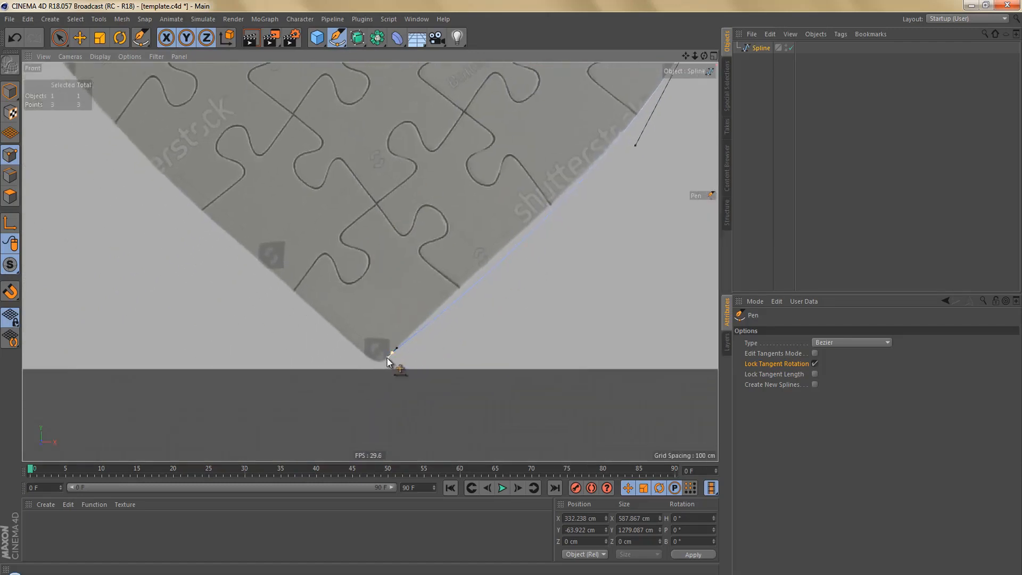
scroll(392, 352, up, 10)
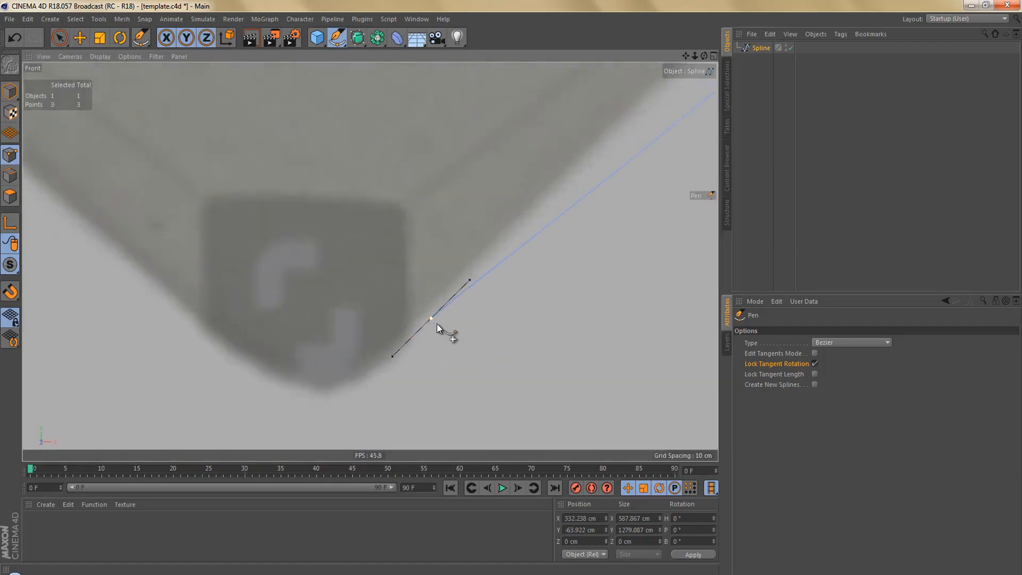
click(815, 364)
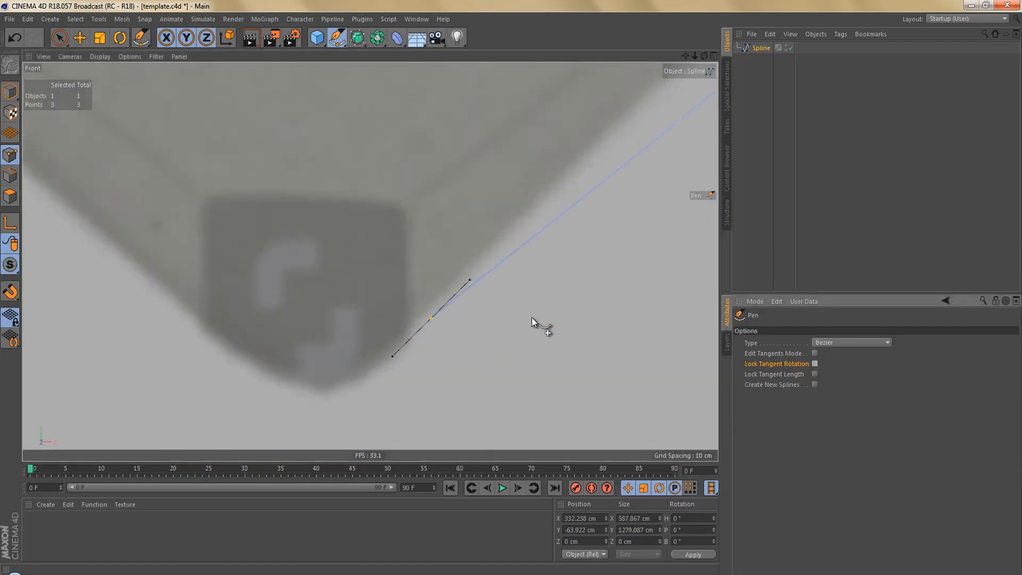
scroll(479, 308, up, 5)
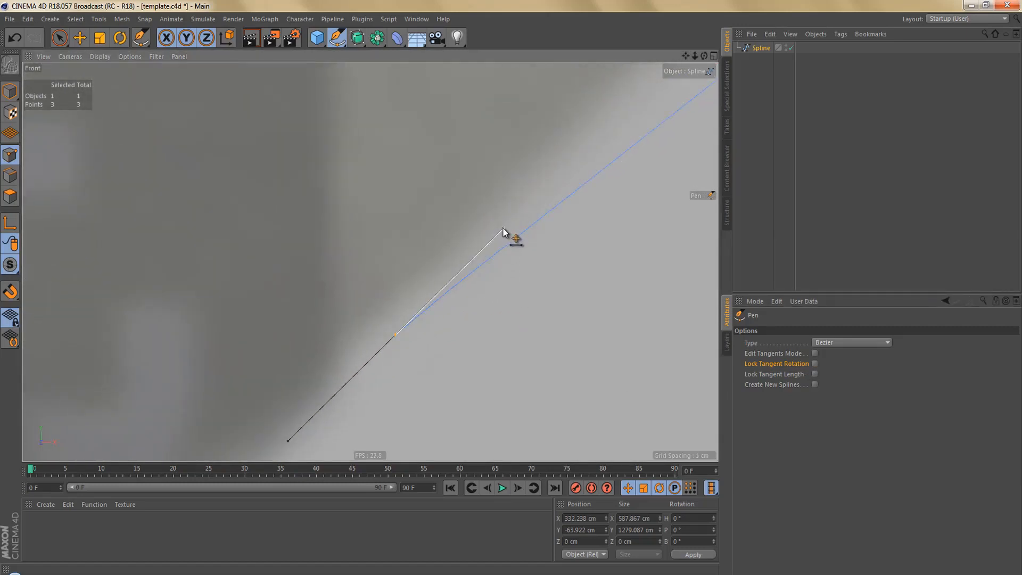
drag(506, 232, 507, 248)
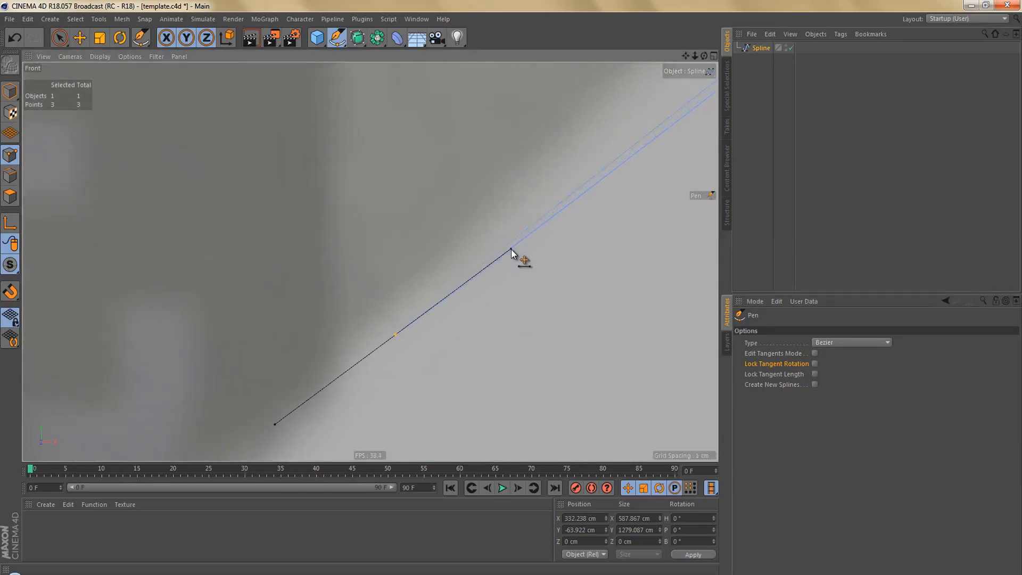
scroll(573, 235, up, 5)
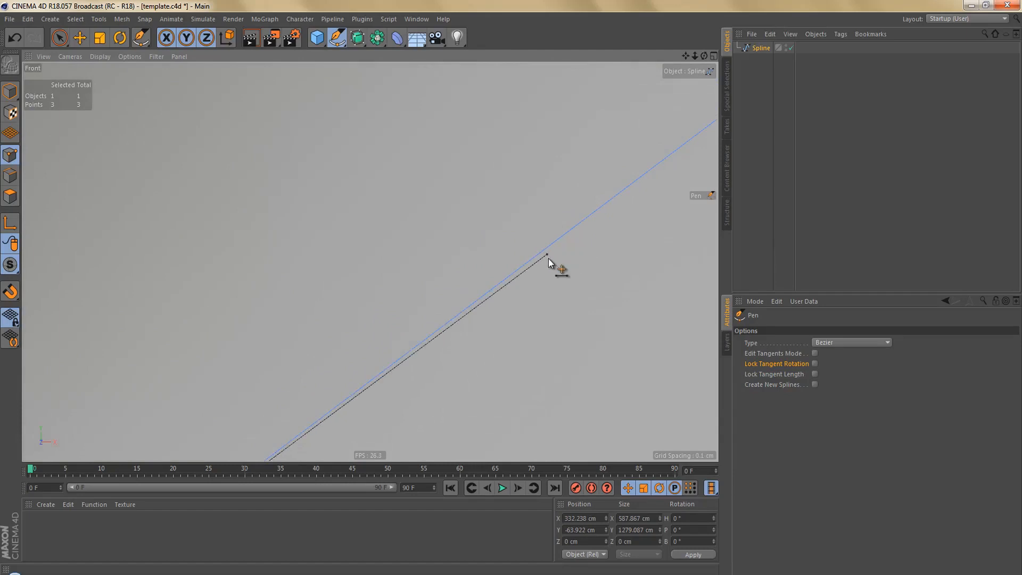
drag(547, 255, 539, 241)
scroll(435, 353, down, 10)
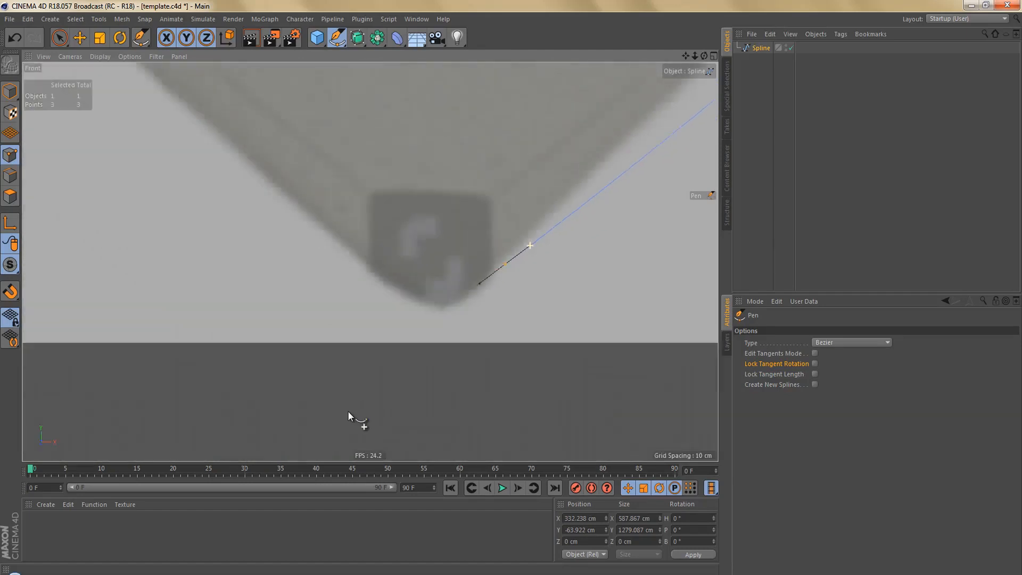
Add a MagicMirrorSpline object and make the half-heart spline its child to complete the outline
scroll(360, 441, down, 8)
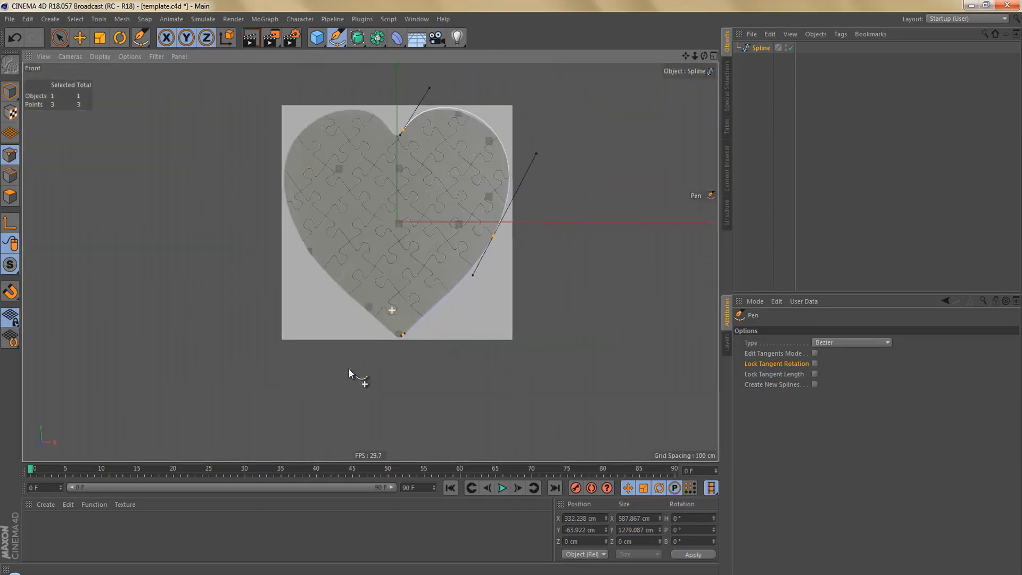
scroll(409, 241, up, 2)
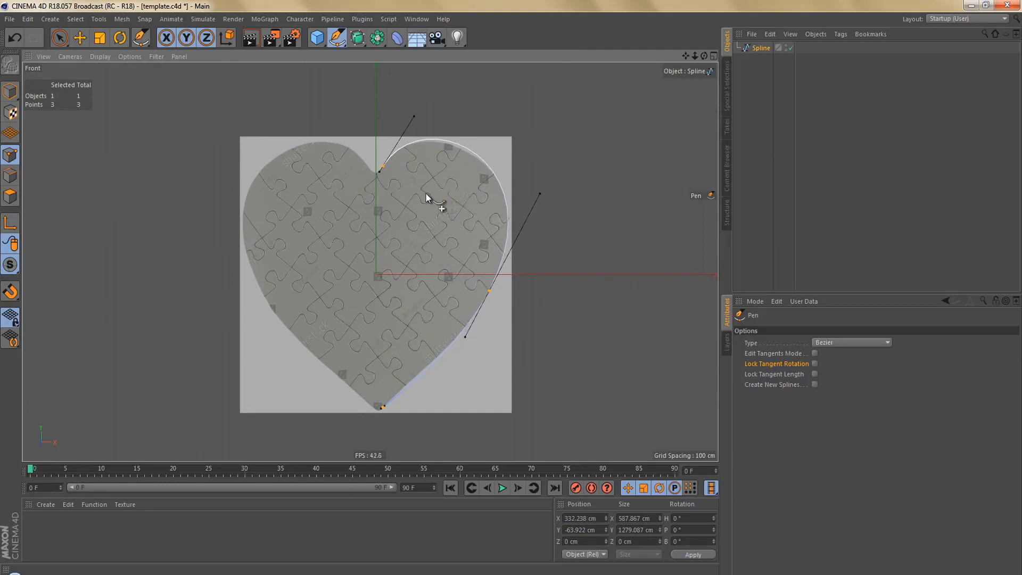
click(366, 21)
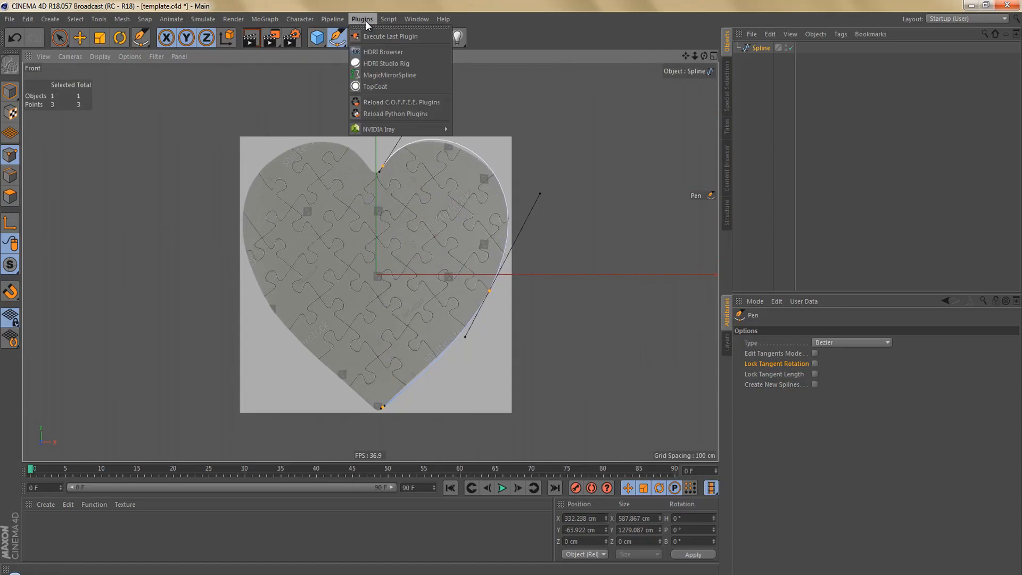
click(400, 75)
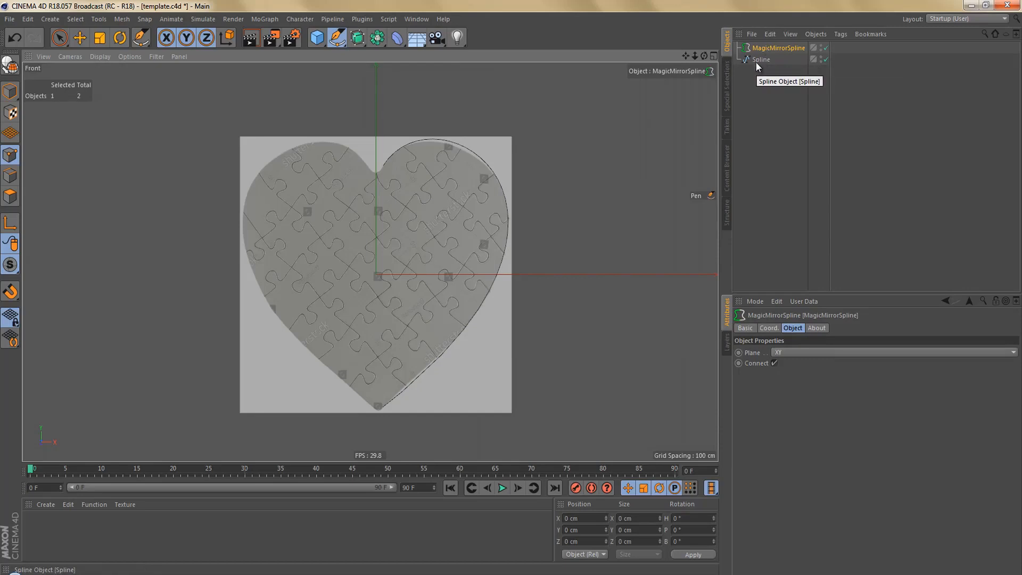
drag(758, 61, 768, 48)
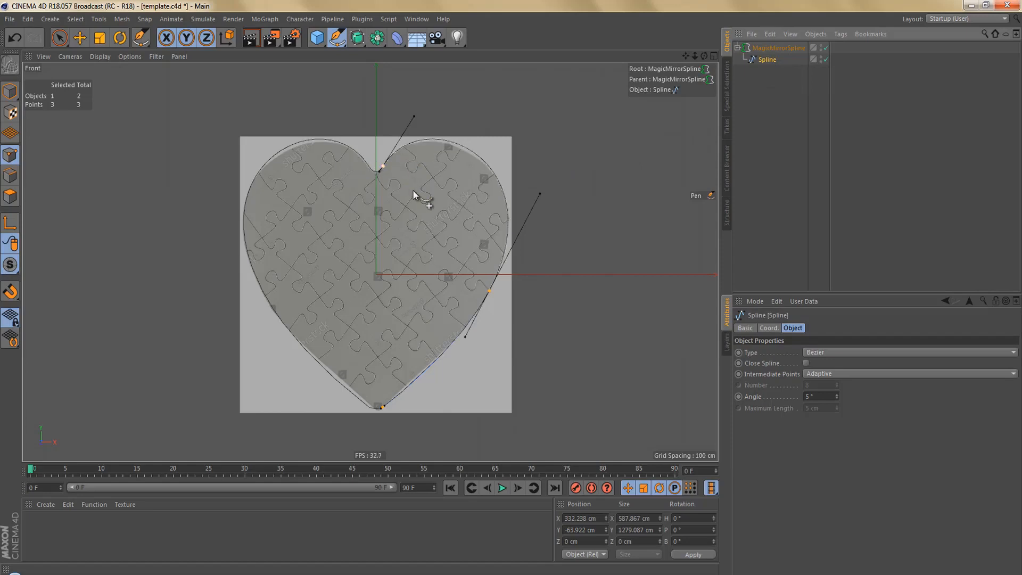
Place the MagicMirrorSpline inside a new Extrude object and render the whole heart in the front view
click(772, 49)
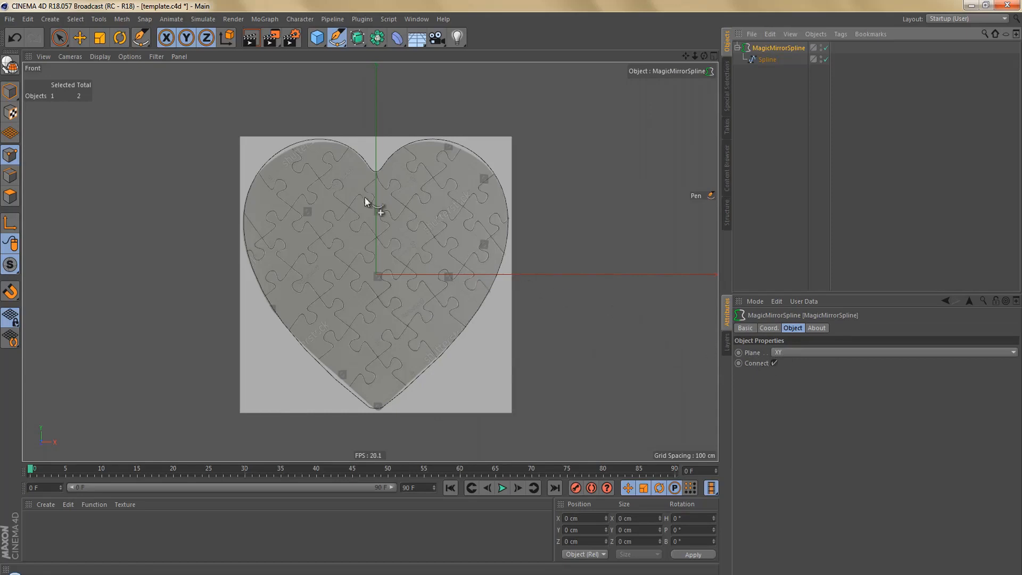
scroll(400, 165, up, 5)
scroll(415, 166, up, 2)
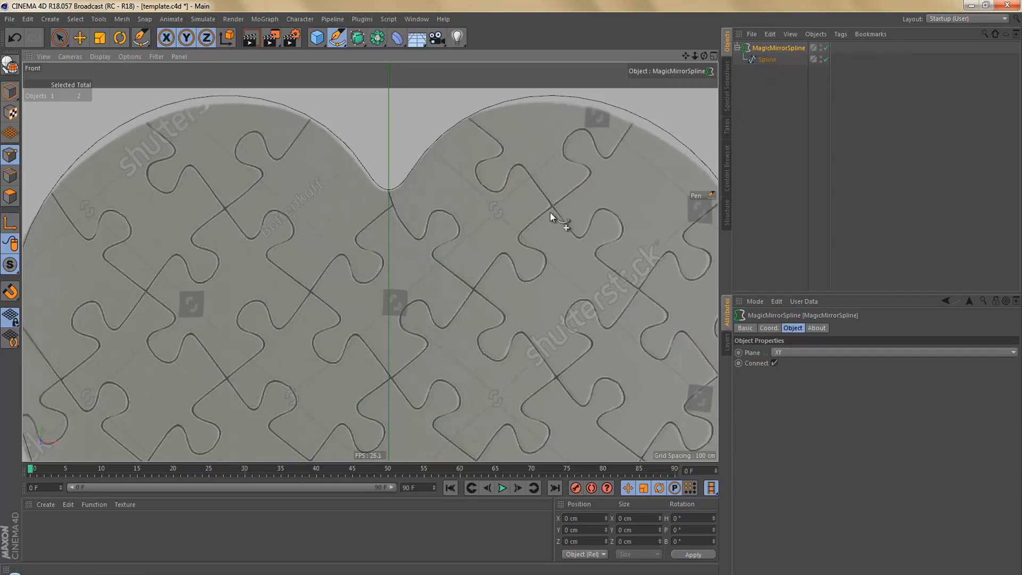
scroll(478, 186, down, 3)
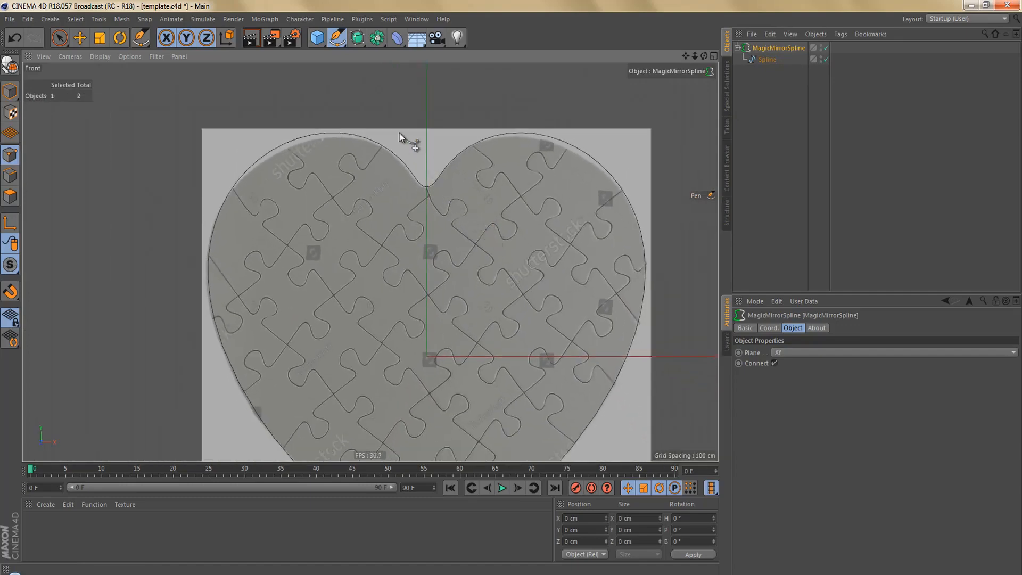
click(366, 42)
alt+click(495, 55)
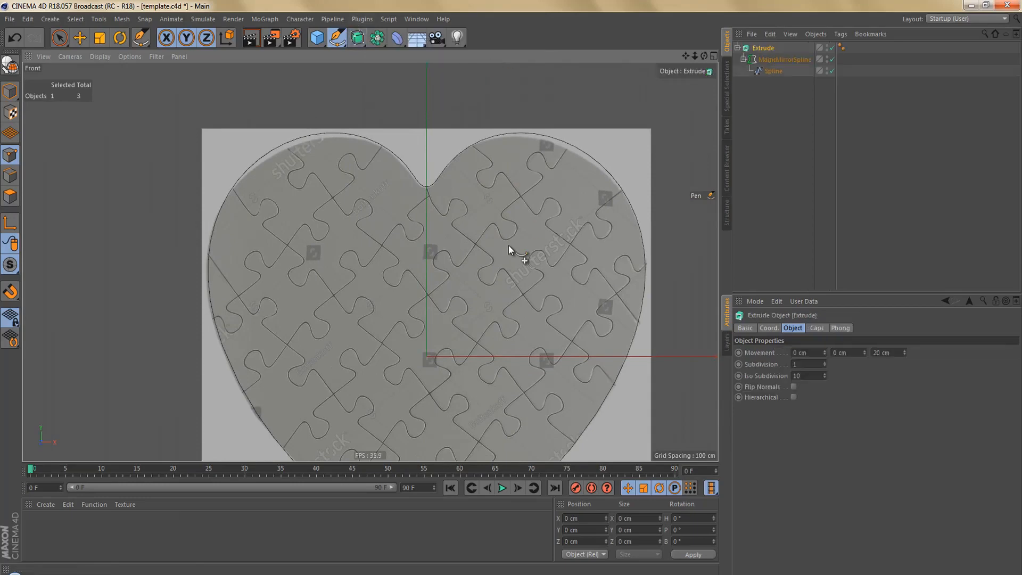
middle_drag(506, 240, 474, 211)
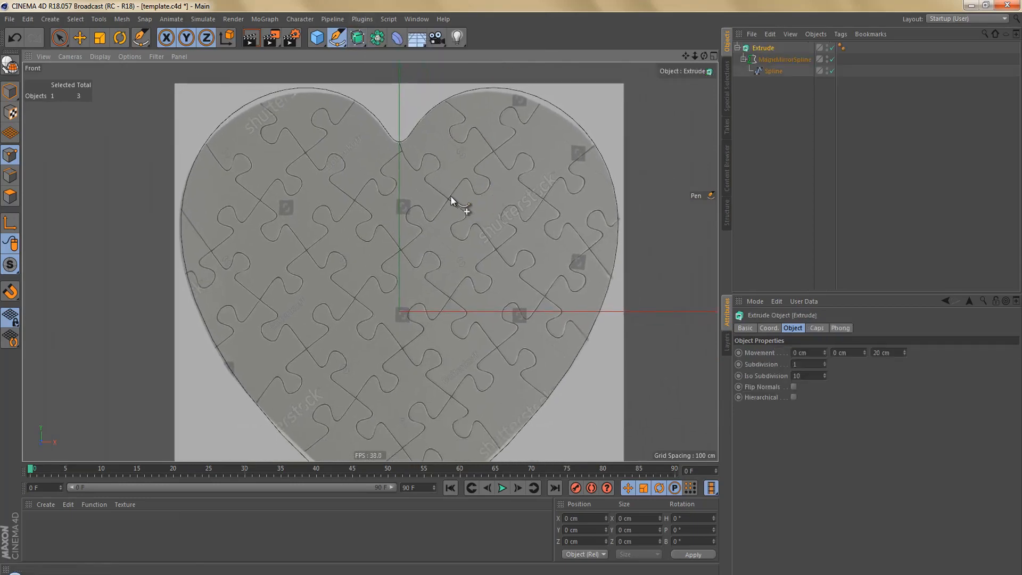
scroll(450, 198, down, 4)
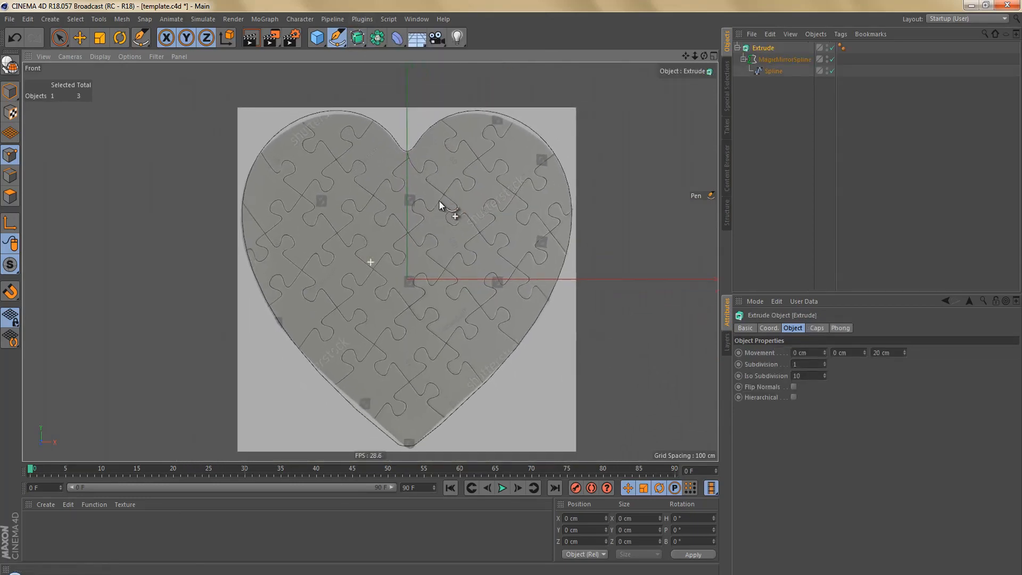
key(ctrl+r)
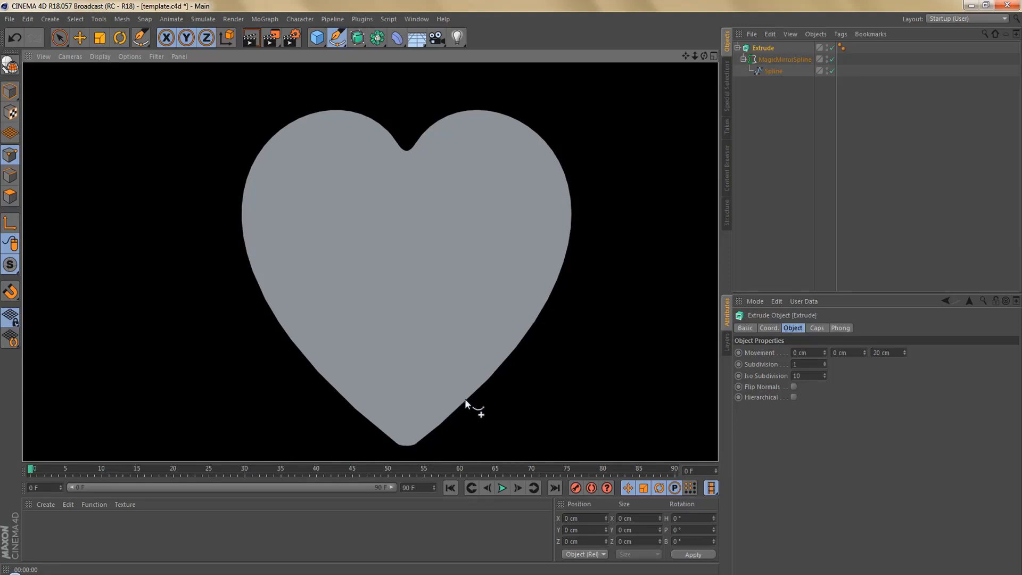
Lock tangent rotation, lengthen the tip point's lower tangent to sharpen the heart's bottom, and render the view again
scroll(456, 399, up, 5)
scroll(460, 377, up, 3)
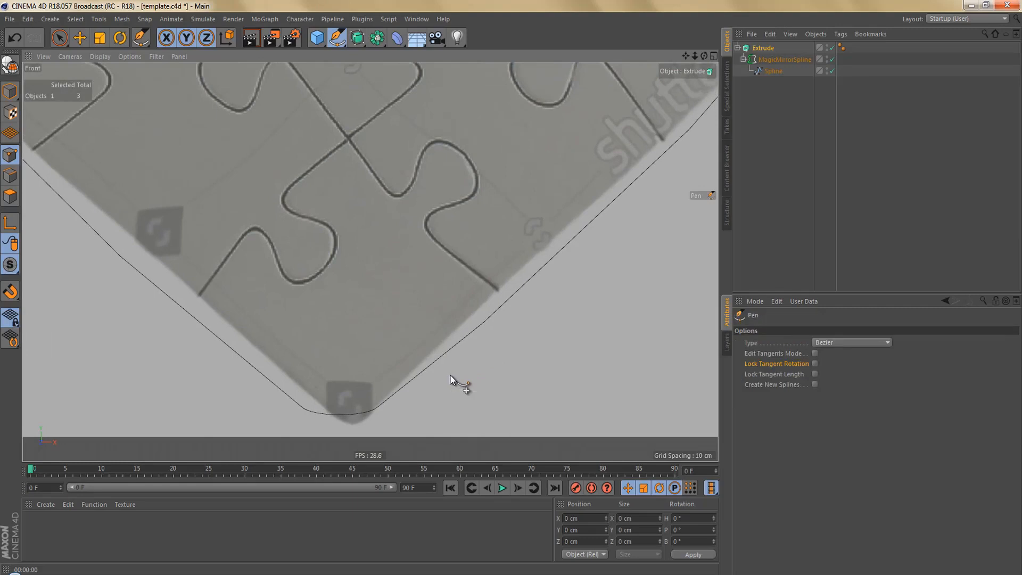
click(814, 364)
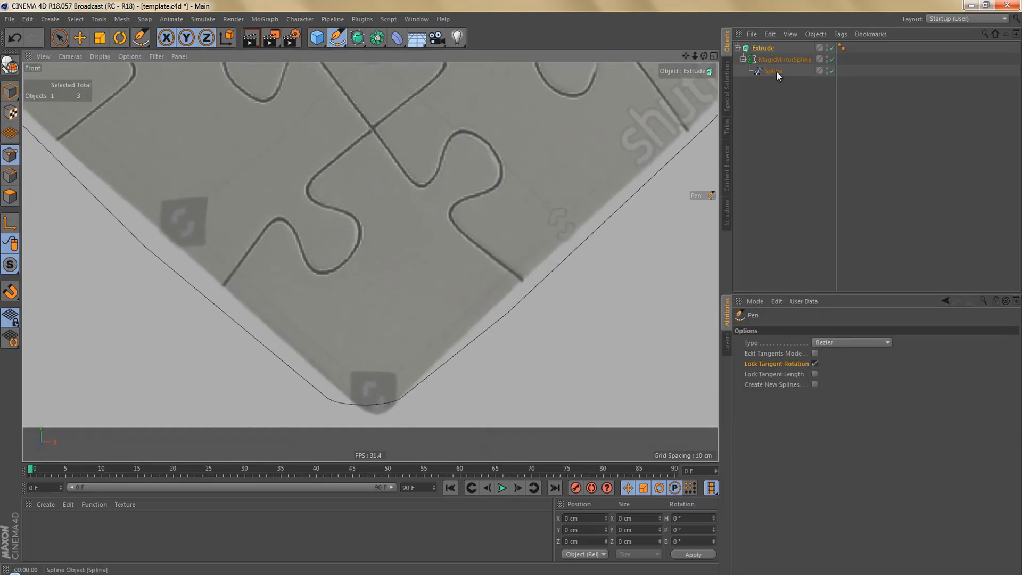
click(775, 72)
scroll(439, 395, up, 2)
alt+right_drag(440, 395, 439, 376)
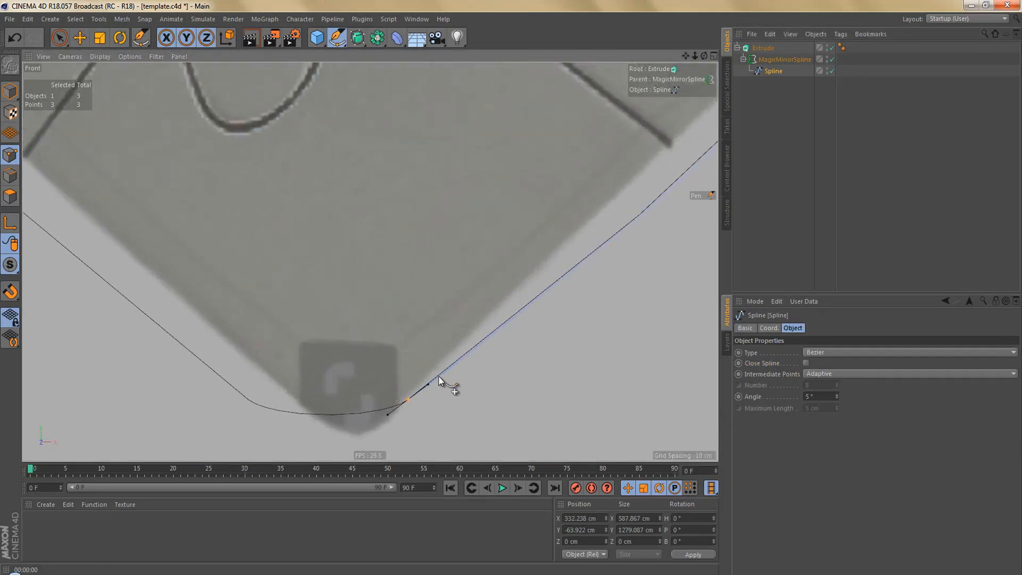
alt+middle_drag(439, 375, 450, 348)
drag(399, 388, 375, 417)
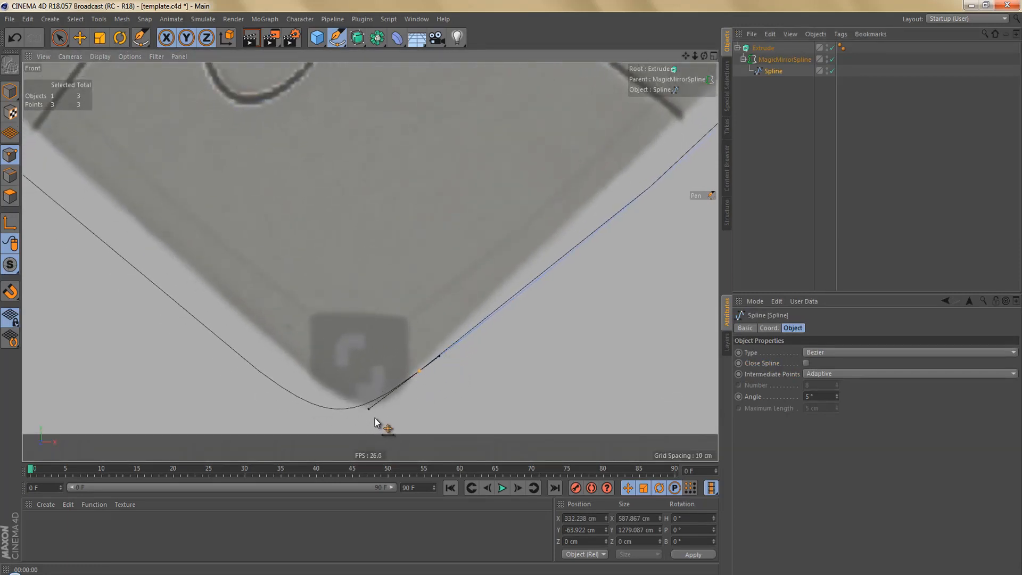
alt+right_drag(429, 360, 376, 436)
key(ctrl+r)
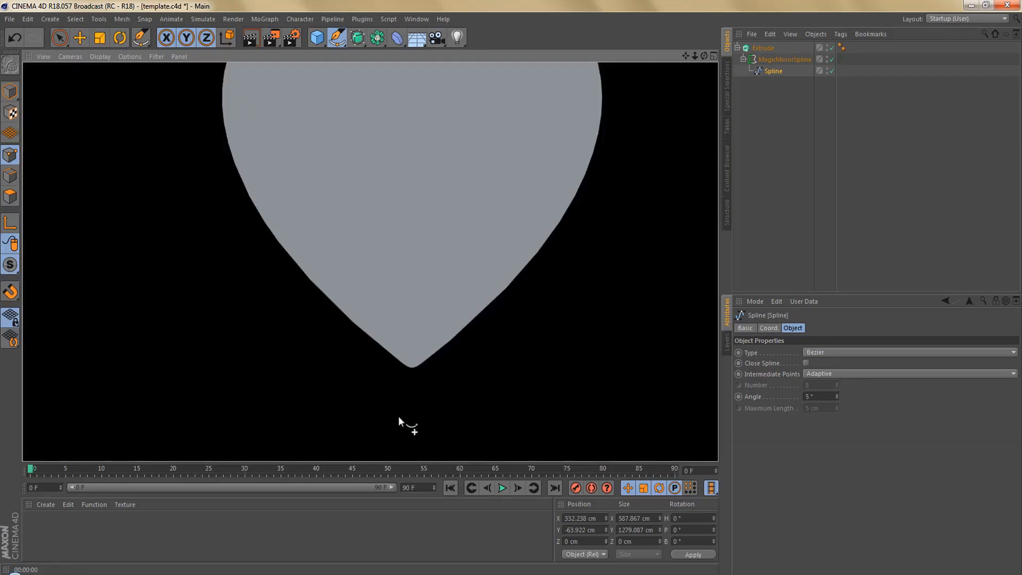
Take the MagicMirrorSpline out of the Extrude object and convert it to an editable spline
alt+right_drag(412, 380, 389, 402)
alt+middle_drag(441, 311, 420, 343)
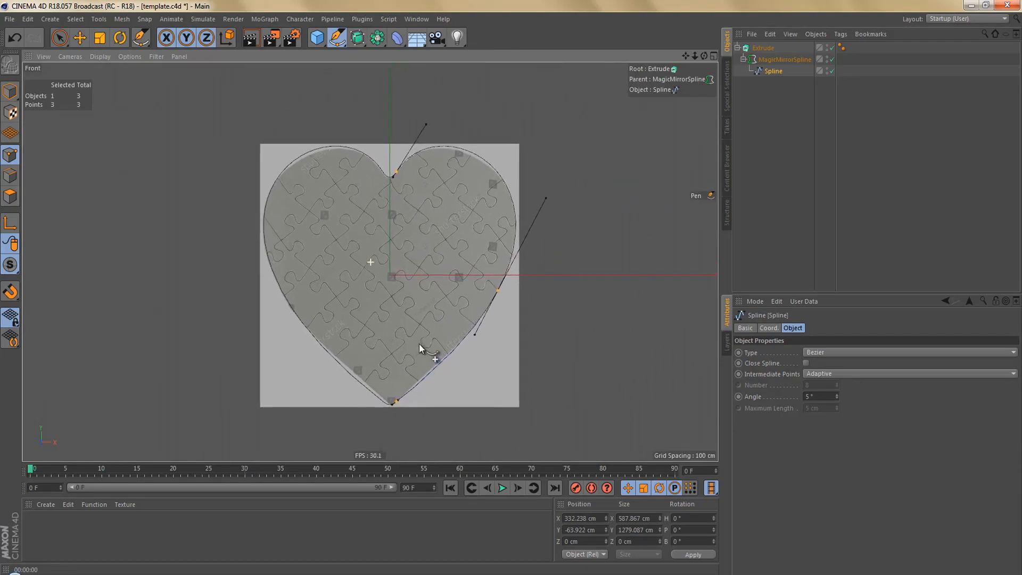
scroll(454, 284, up, 2)
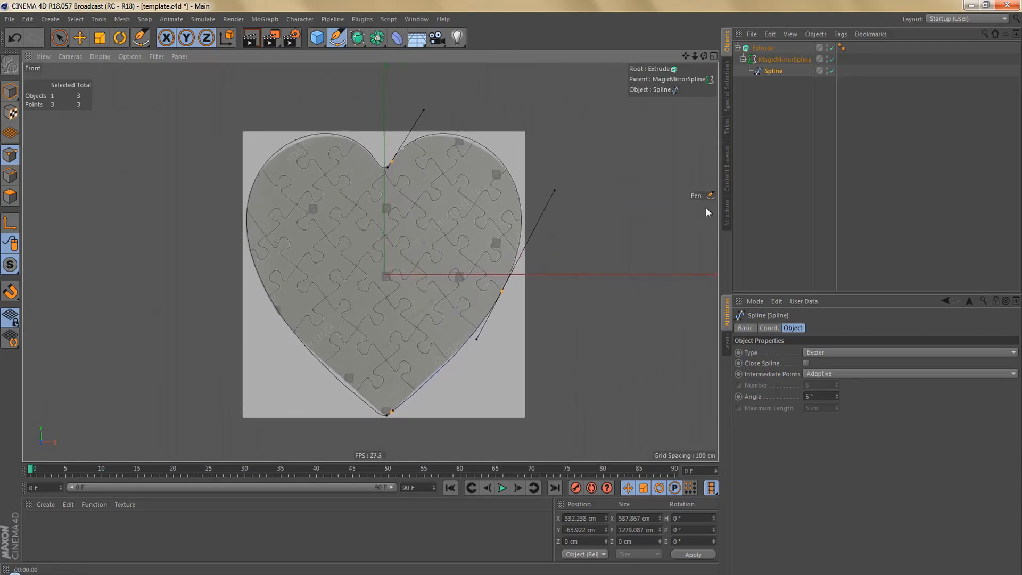
click(773, 59)
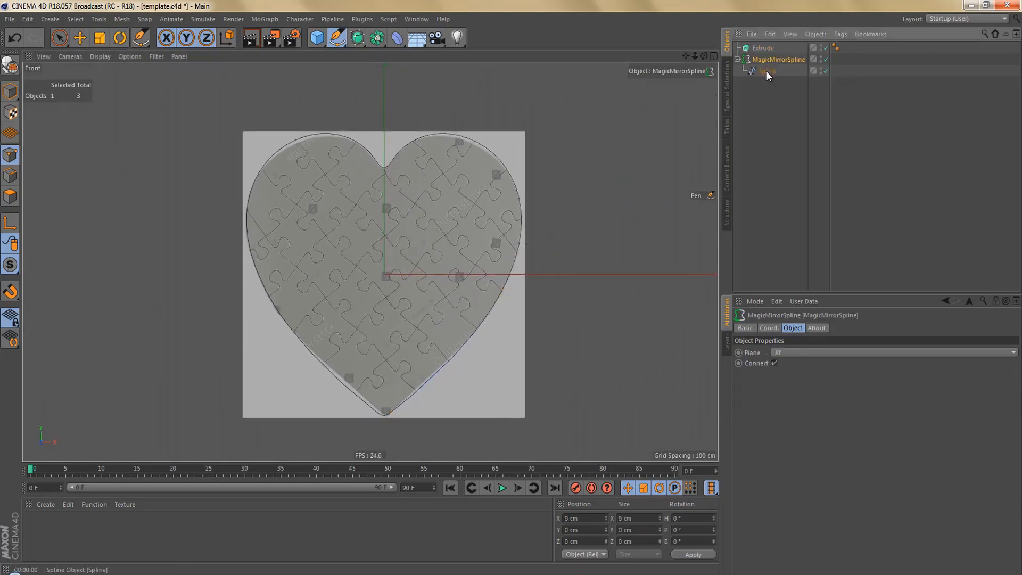
key(c)
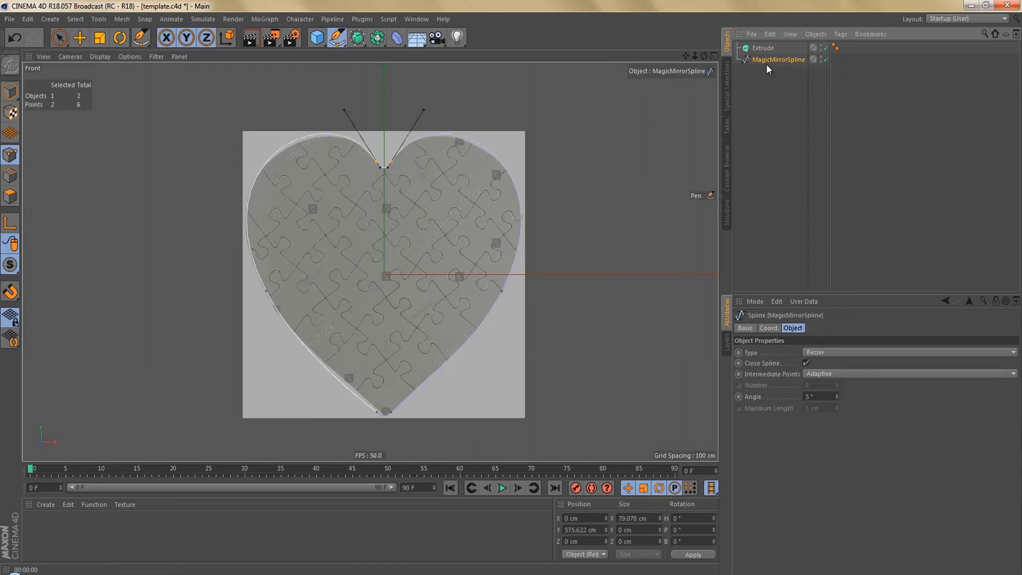
Rename the converted MagicMirrorSpline as heart outline
double_click(767, 60)
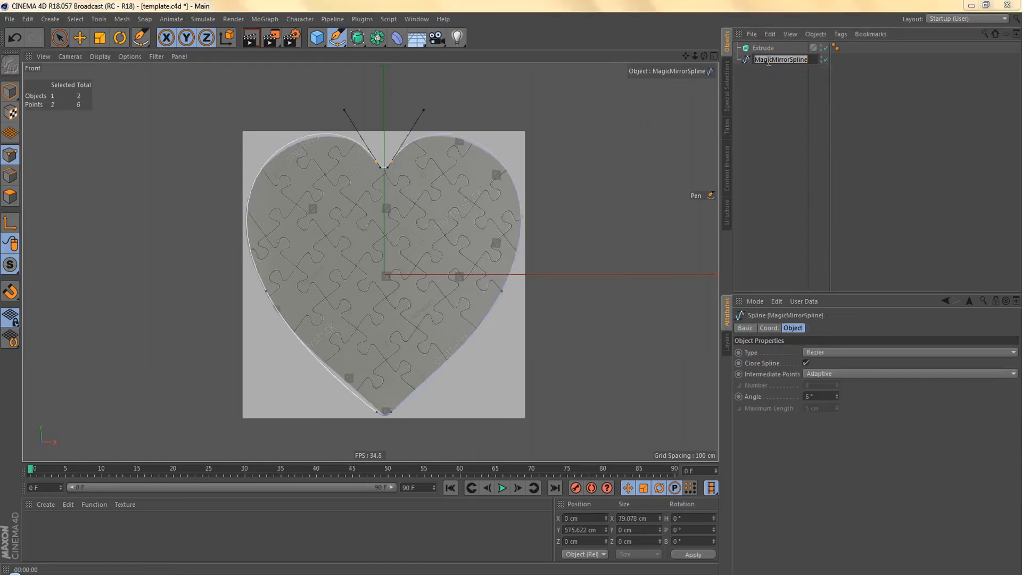
text(heart outline)
key(Return)
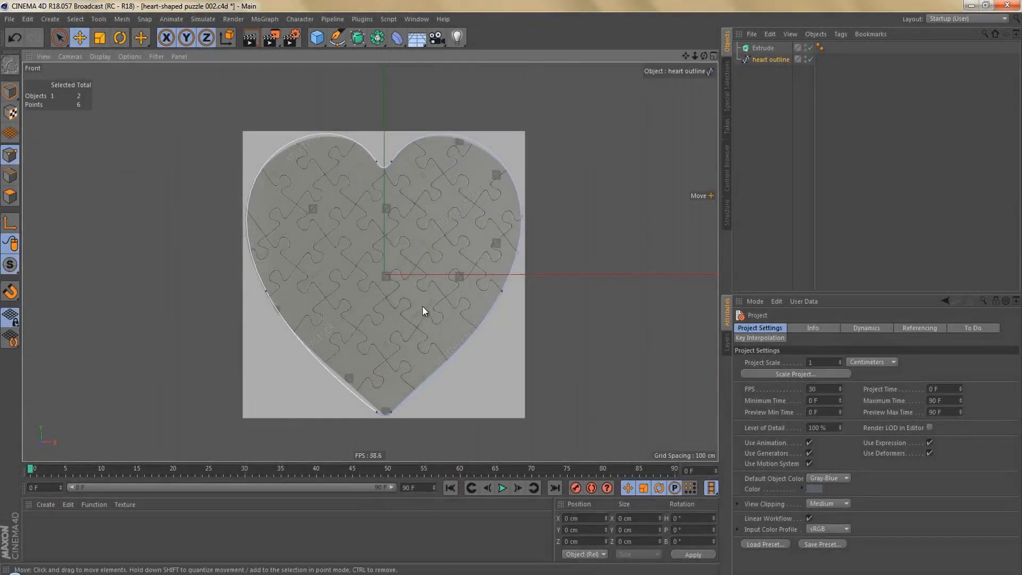
Rotate the front view's background reference image by 45°
key(shift+v)
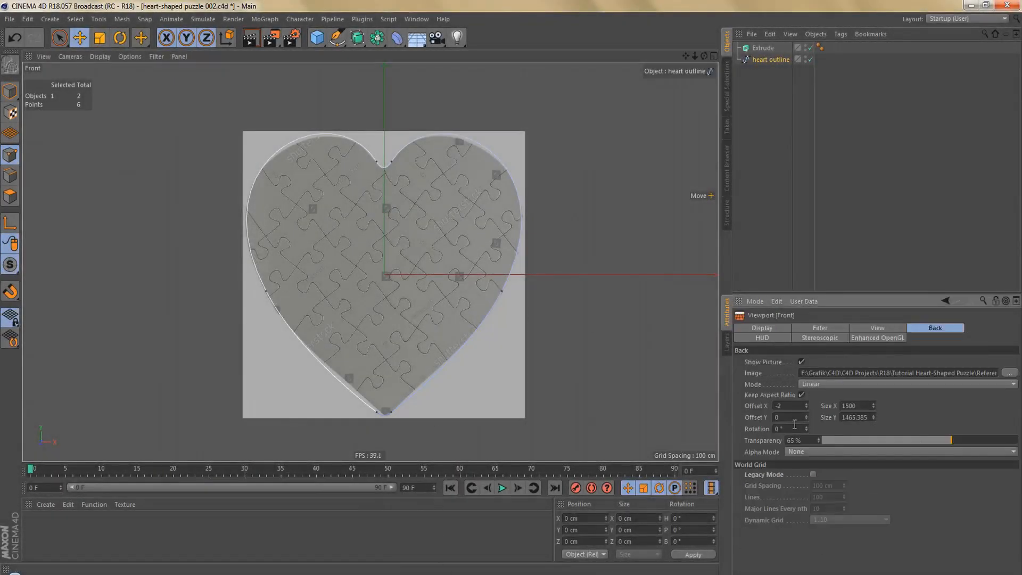
drag(794, 428, 754, 430)
text(45)
key(Return)
scroll(374, 232, up, 5)
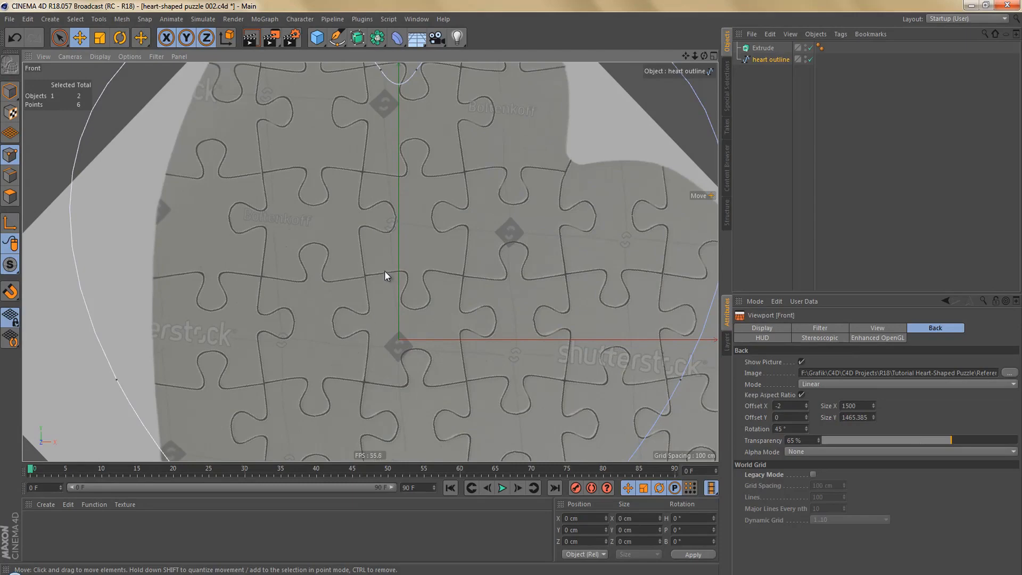
alt+right_drag(385, 271, 378, 278)
Switch to model mode and set the heart outline's B rotation to 45°
key(Tab)
key(Tab)
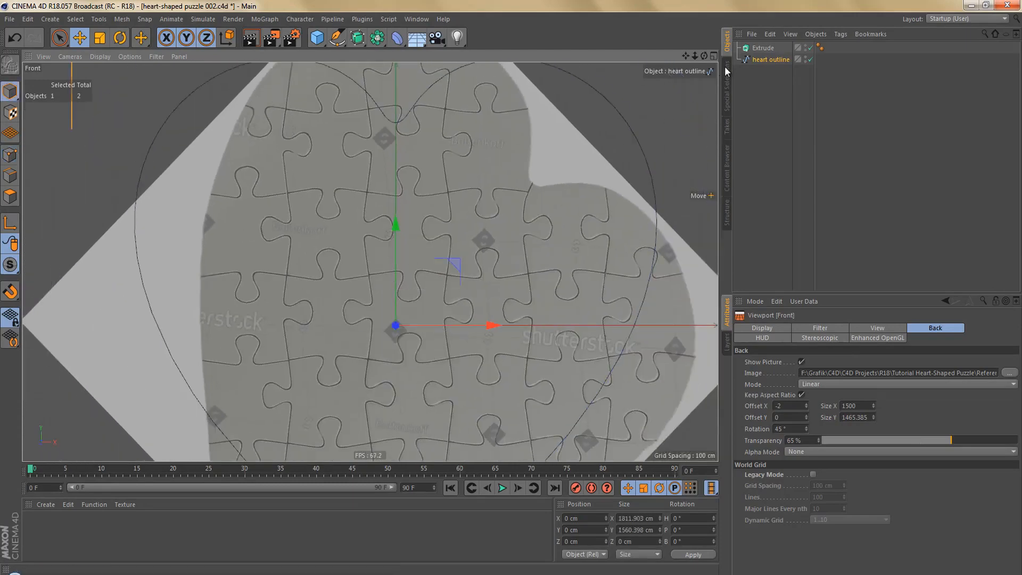
click(758, 59)
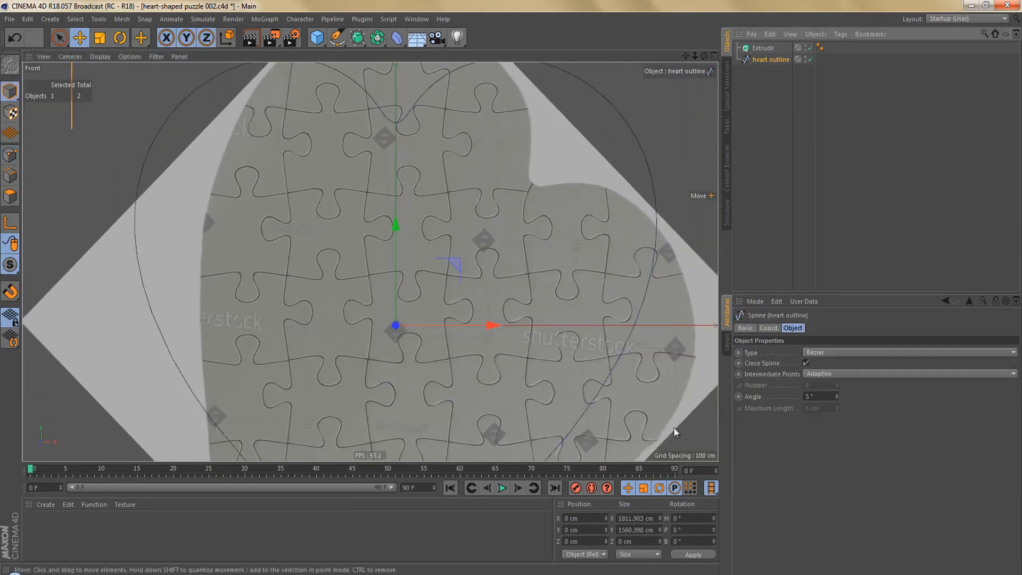
click(686, 542)
text(45)
key(Return)
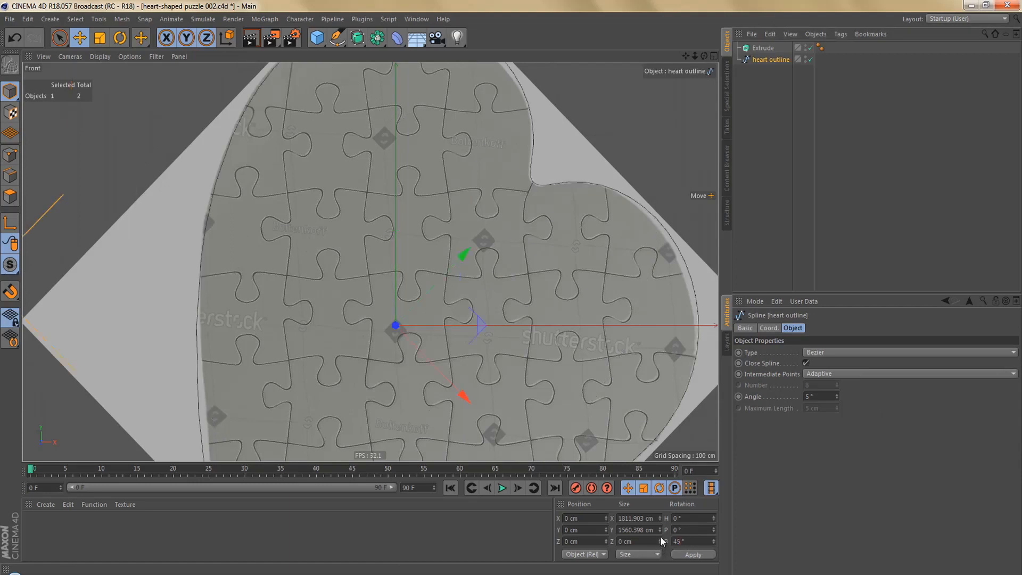
Deselect the heart outline and draw a three-point Linear Pen spline along the right flank and adjoining lower edge of the tab near the origin
alt+middle_drag(471, 346, 478, 273)
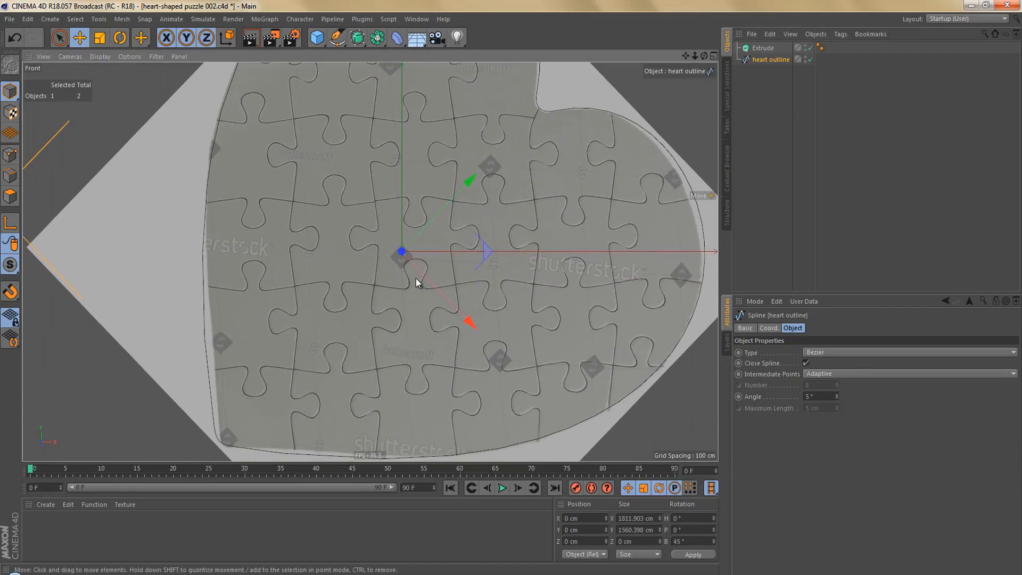
alt+right_drag(417, 277, 456, 274)
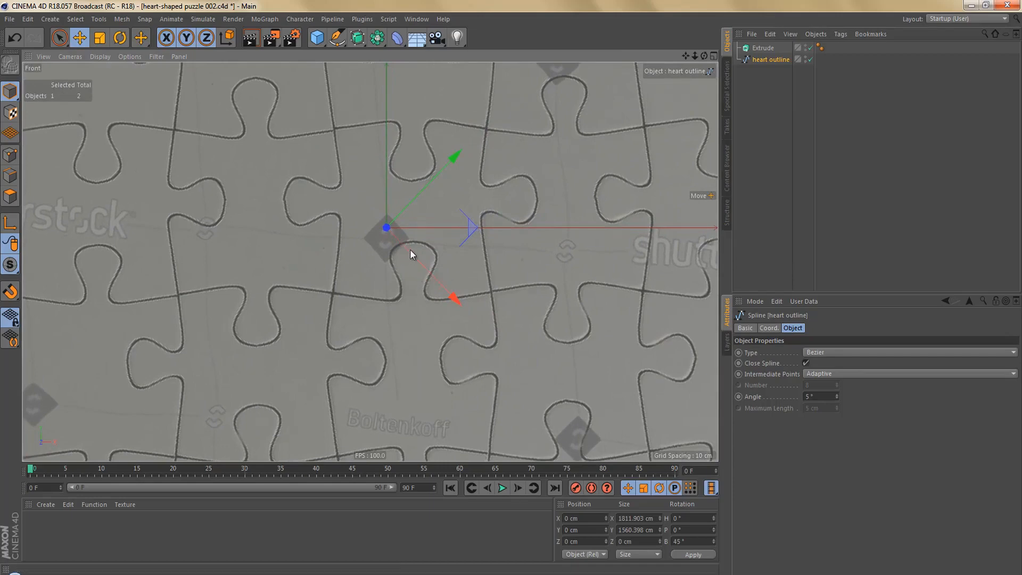
alt+right_drag(419, 247, 468, 272)
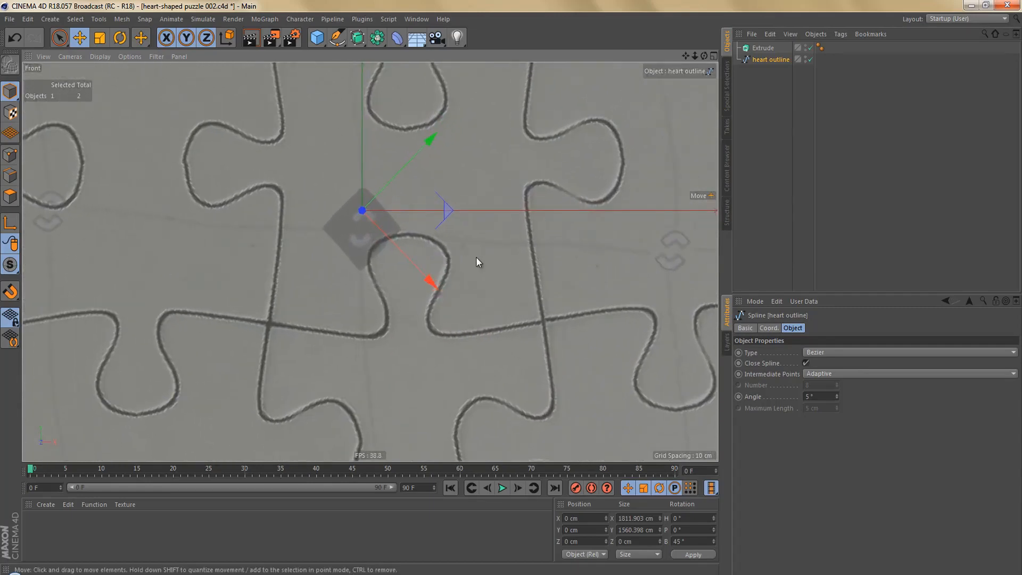
click(479, 257)
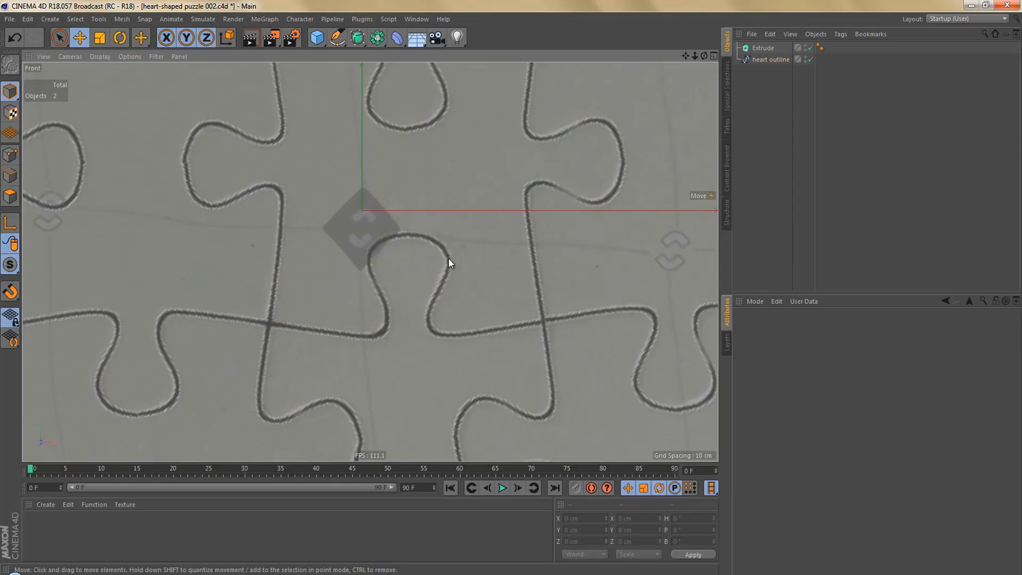
scroll(464, 297, up, 2)
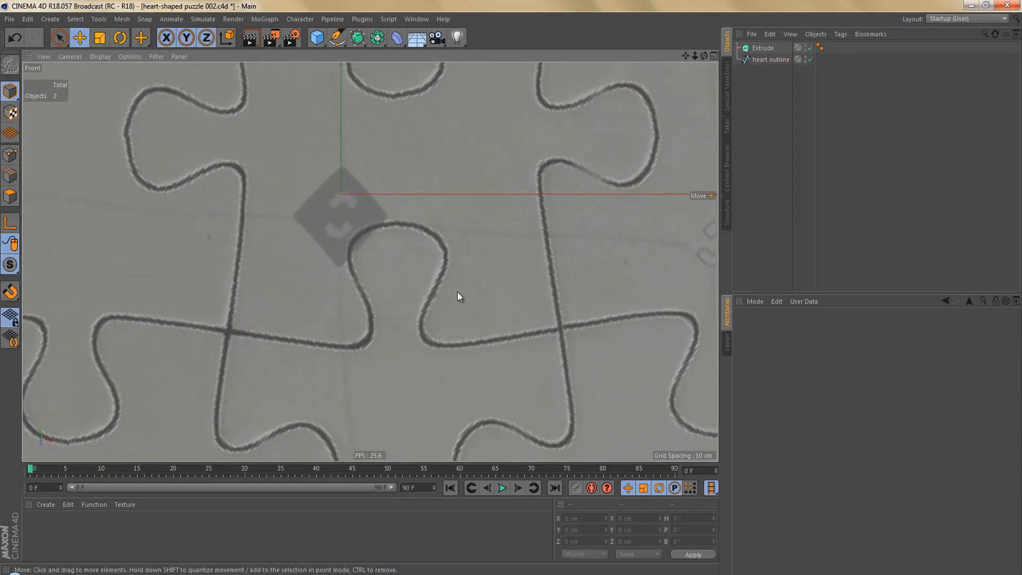
click(340, 40)
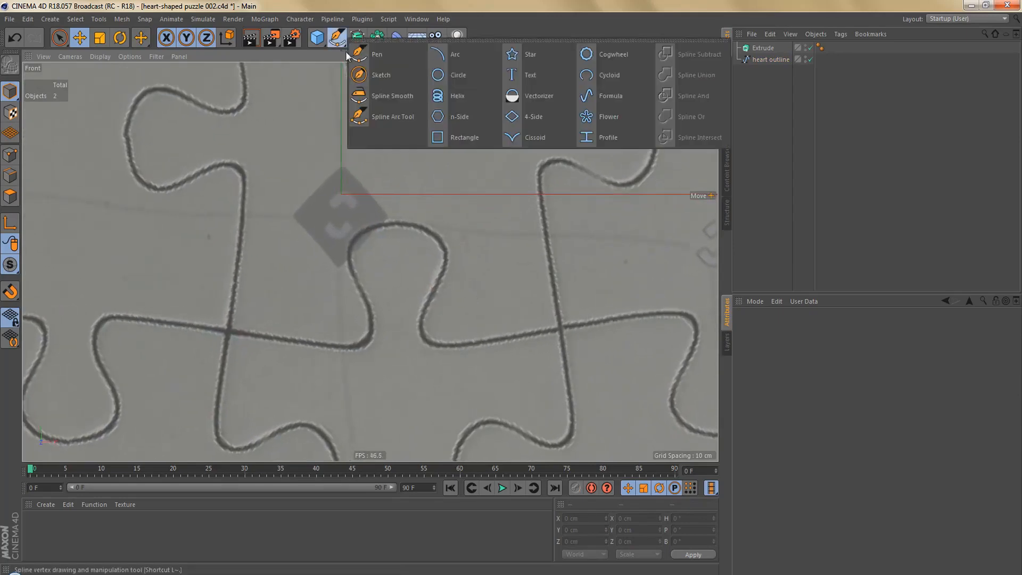
click(387, 54)
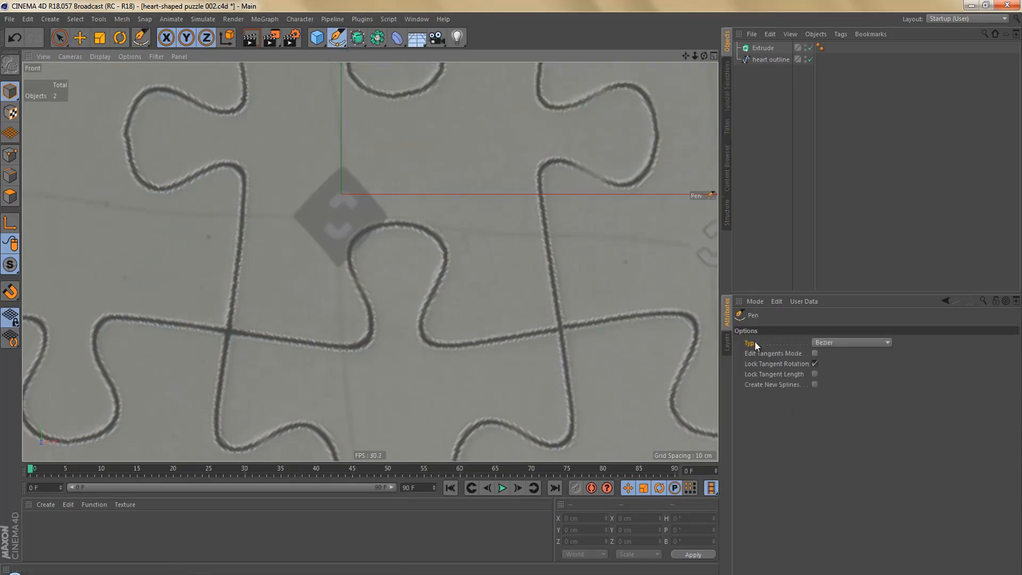
click(828, 342)
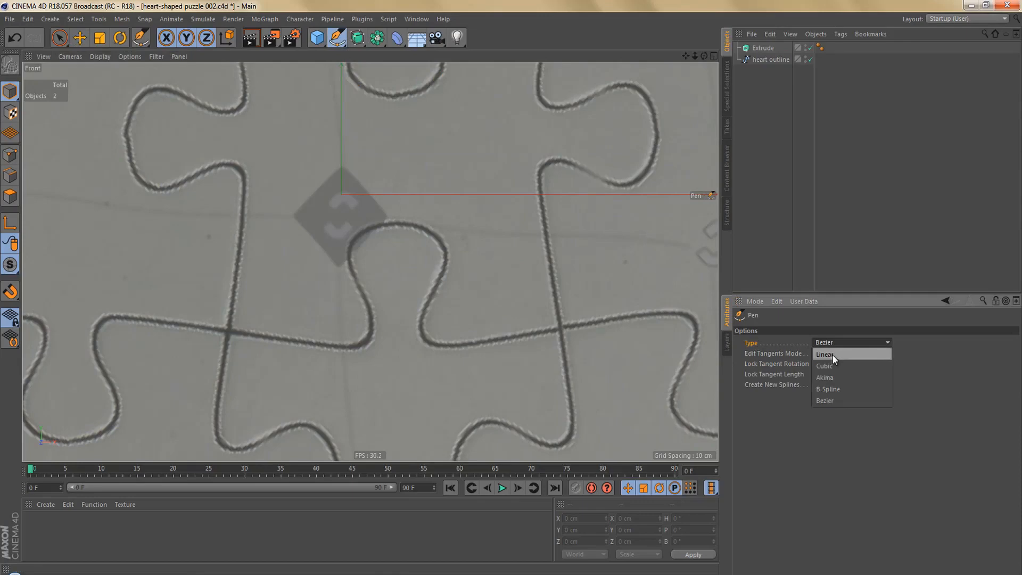
click(832, 354)
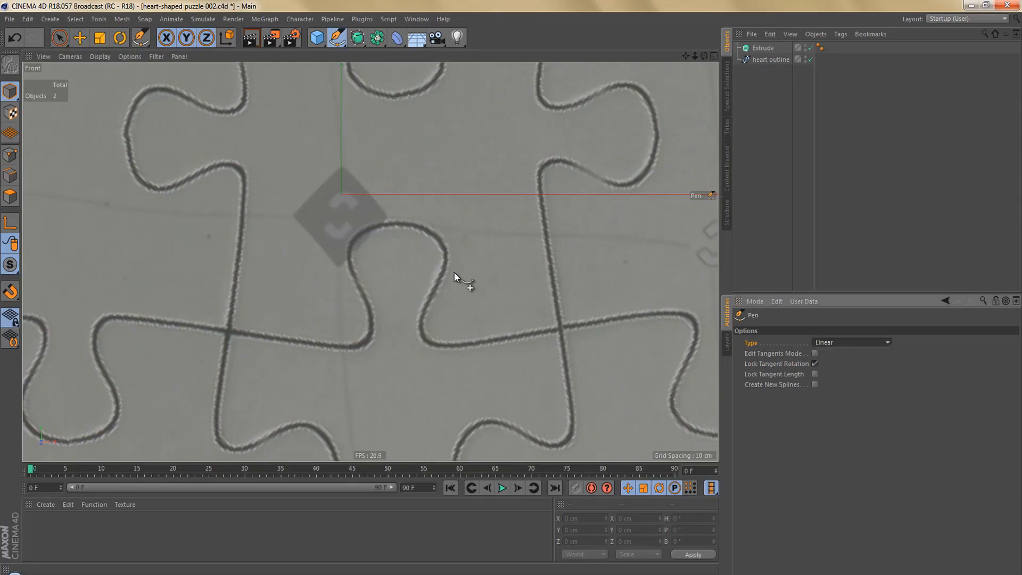
scroll(455, 273, up, 4)
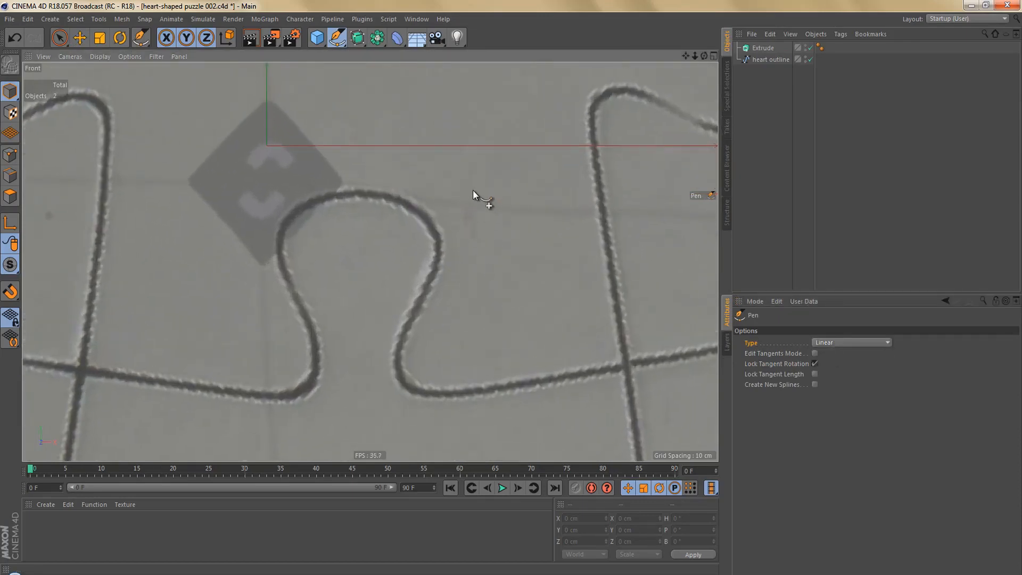
click(472, 189)
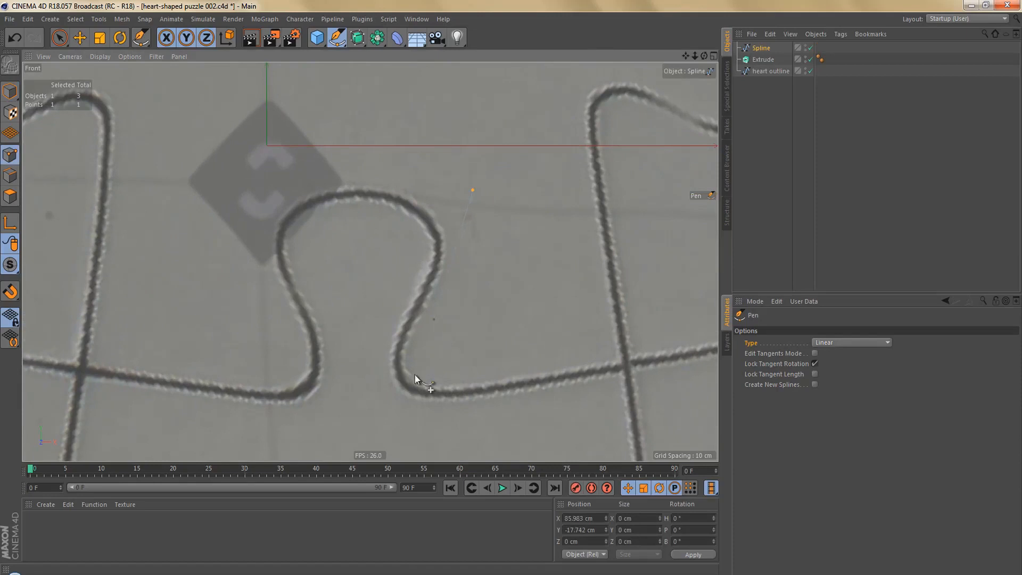
click(382, 406)
alt+middle_drag(482, 342, 357, 314)
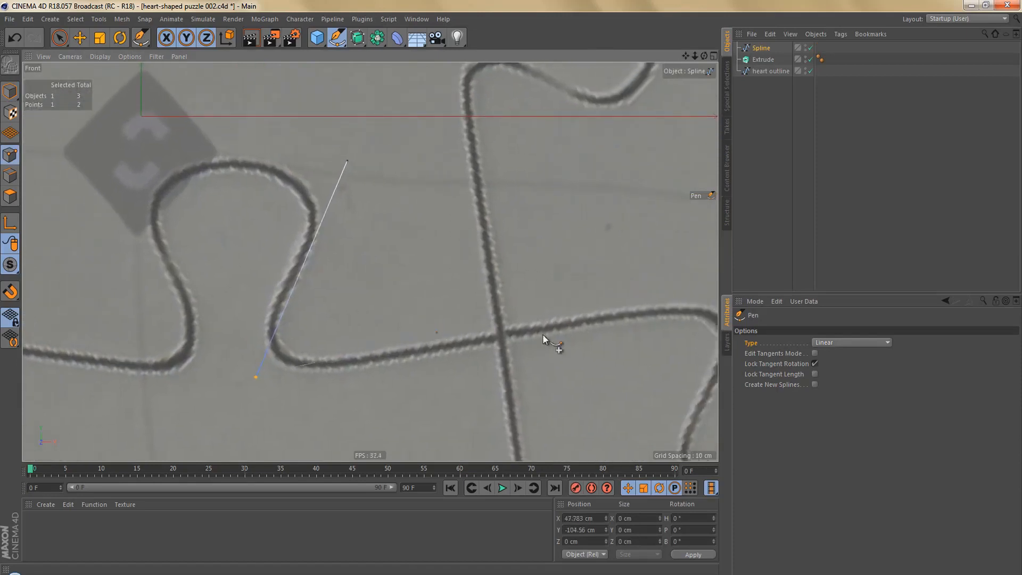
click(651, 307)
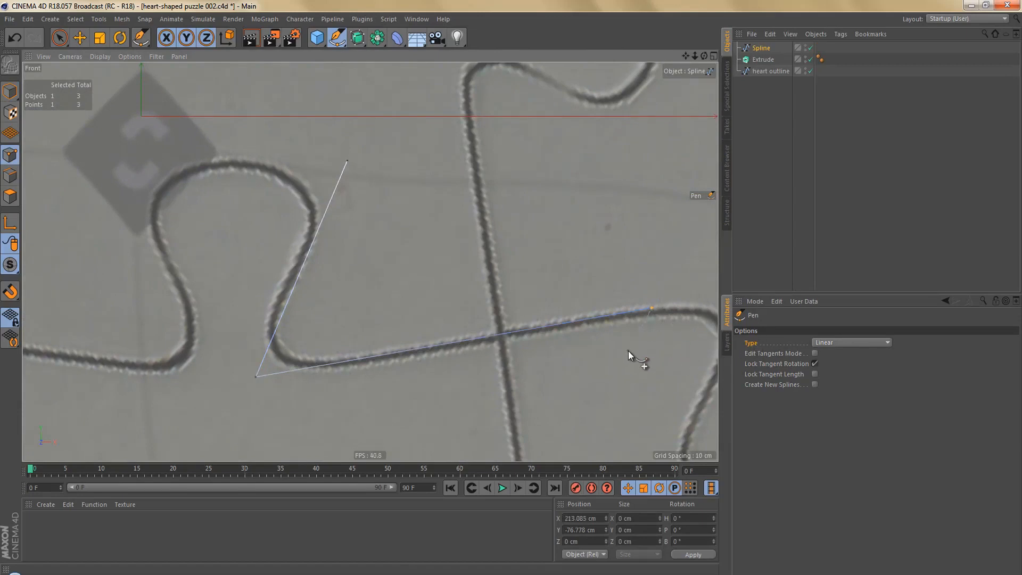
Move the linear spline's right end point vertically to about Y -76.9 cm to follow the puzzle groove
key(e)
scroll(660, 314, up, 5)
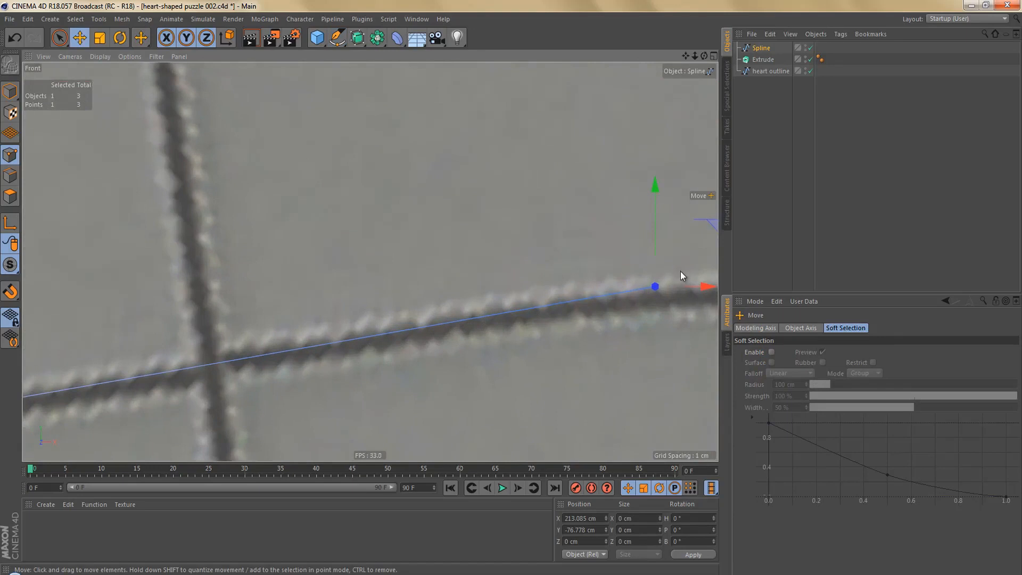
drag(657, 186, 660, 179)
alt+right_drag(488, 316, 427, 343)
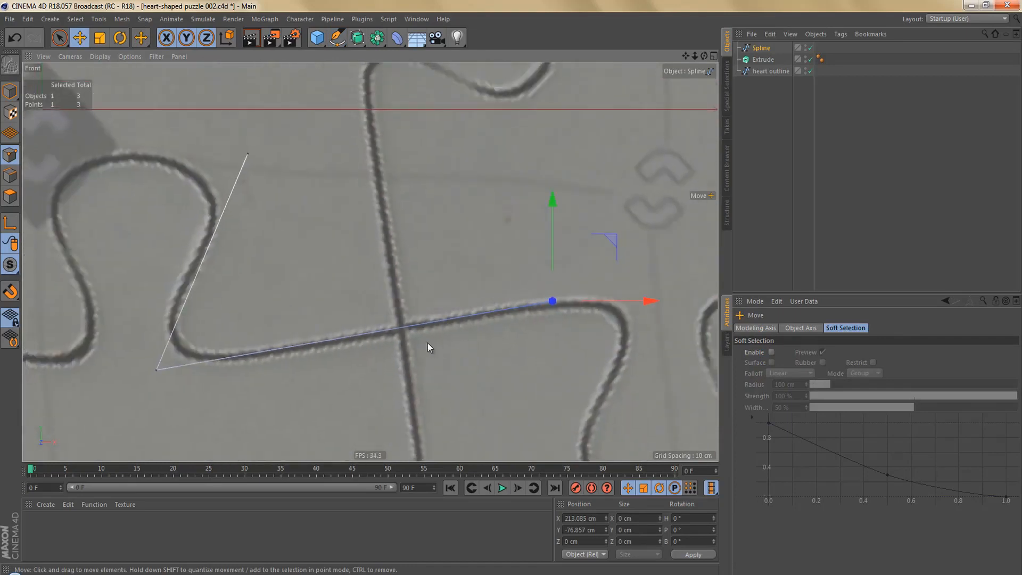
Move the linear spline's lower corner point to about X 47.3 cm, Y -102.7 cm to align both segments with the grooves
alt+middle_drag(331, 336, 445, 333)
alt+right_drag(274, 348, 325, 352)
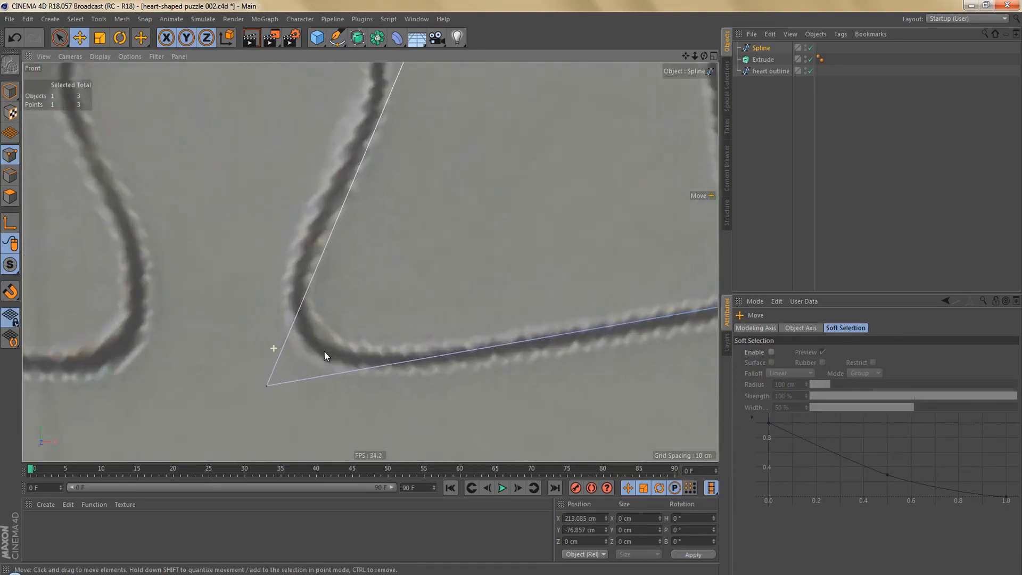
click(265, 386)
alt+middle_drag(305, 384, 337, 382)
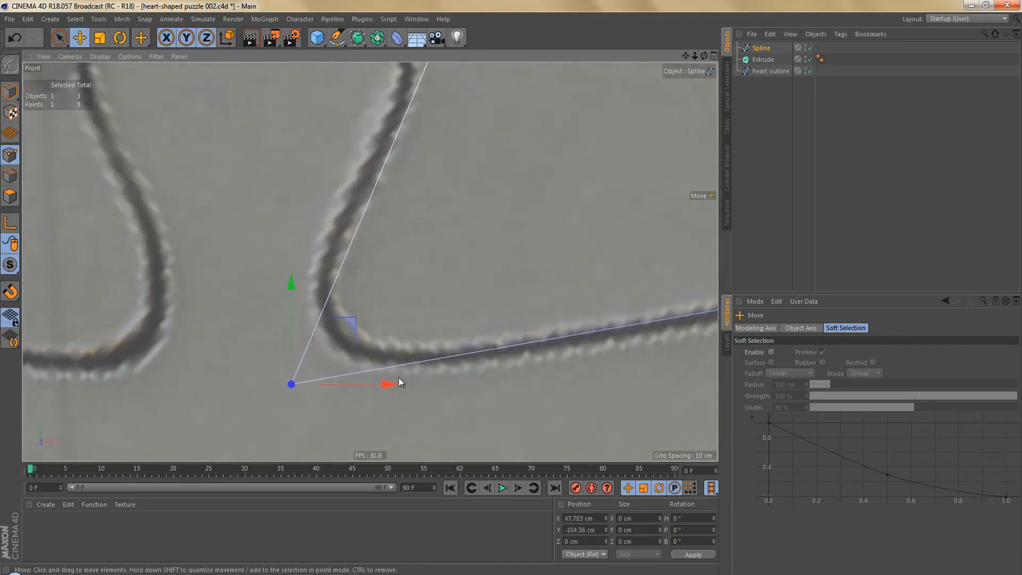
alt+right_drag(398, 376, 401, 425)
drag(329, 413, 325, 399)
alt+right_drag(373, 365, 401, 330)
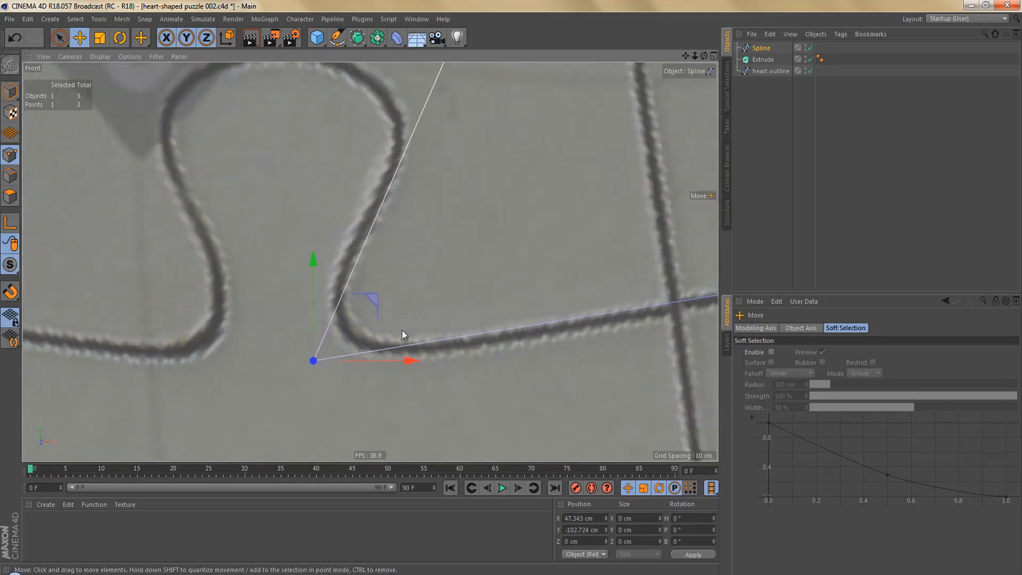
Deselect the linear guide spline and hide it in both the editor and the renderer
alt+middle_drag(419, 293, 417, 351)
scroll(415, 203, up, 5)
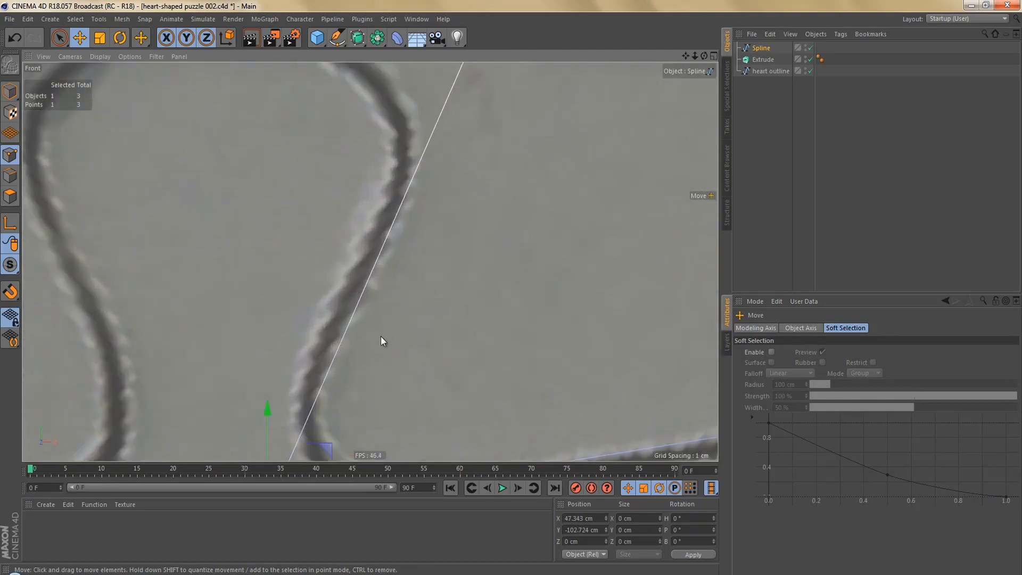
scroll(381, 338, down, 5)
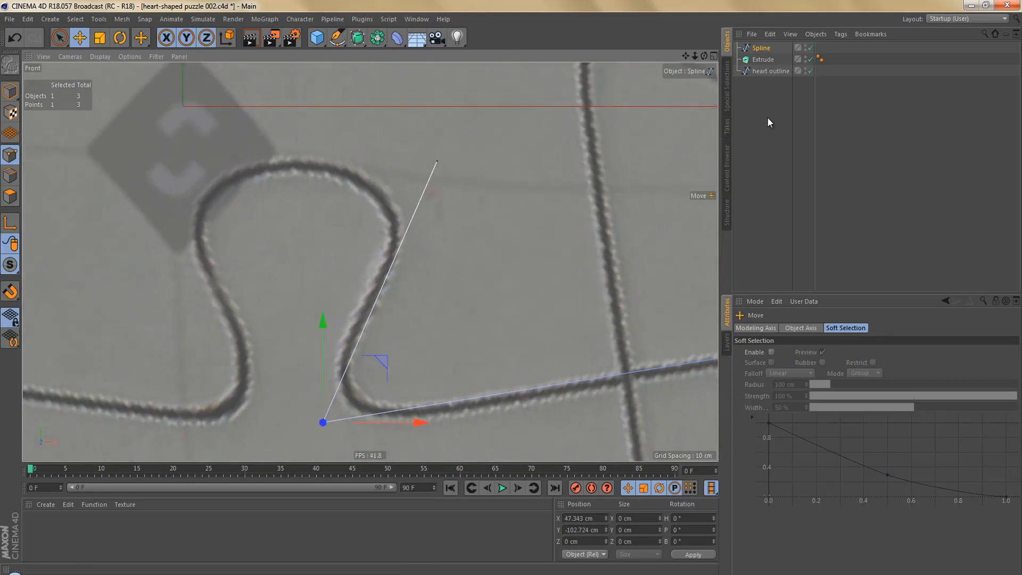
click(745, 149)
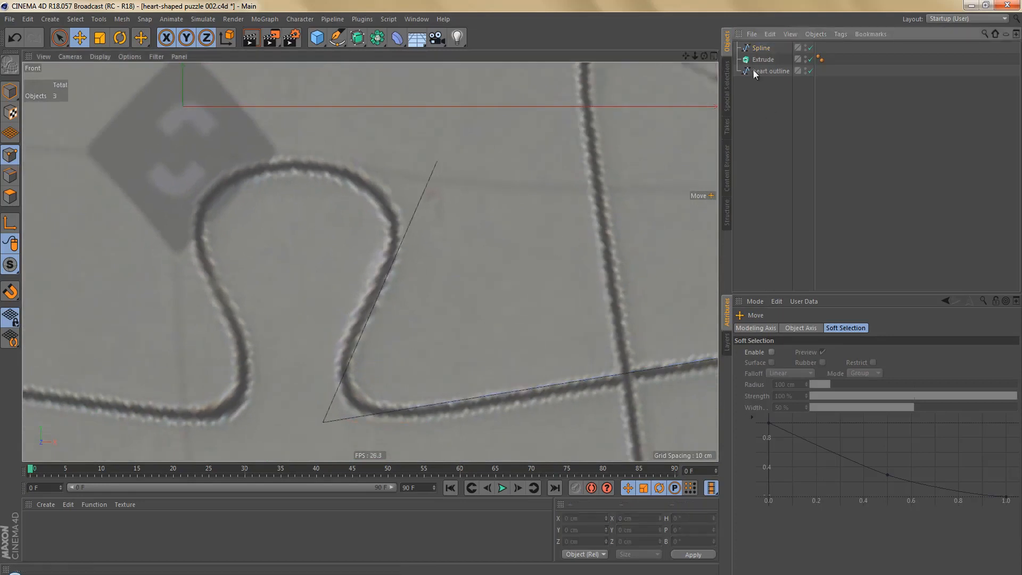
alt+double_click(805, 48)
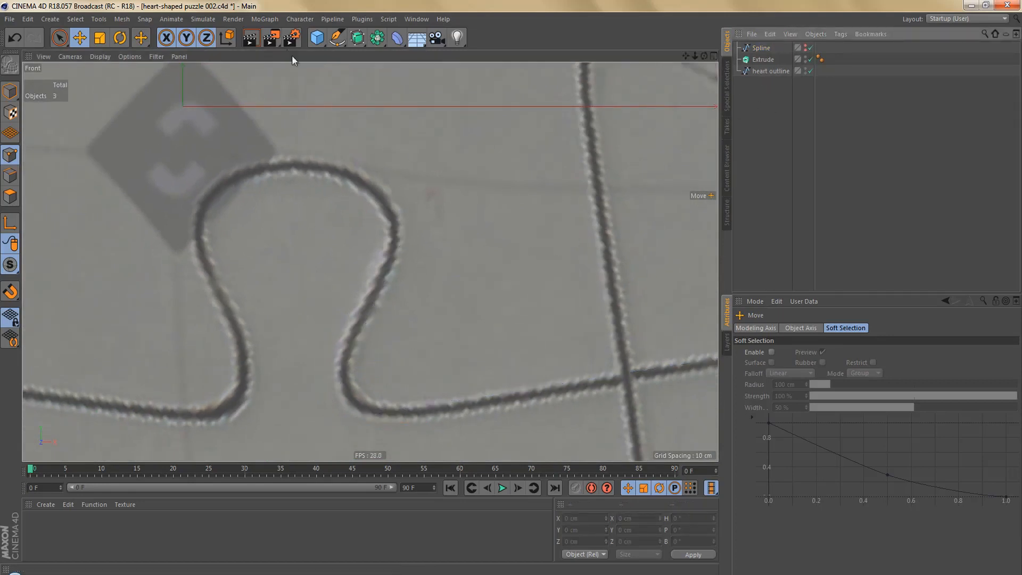
Start a Bezier Pen spline with a horizontal tangent at the tab's crest, about X 37.2 cm, Y -16.1 cm
drag(343, 44, 396, 56)
click(839, 344)
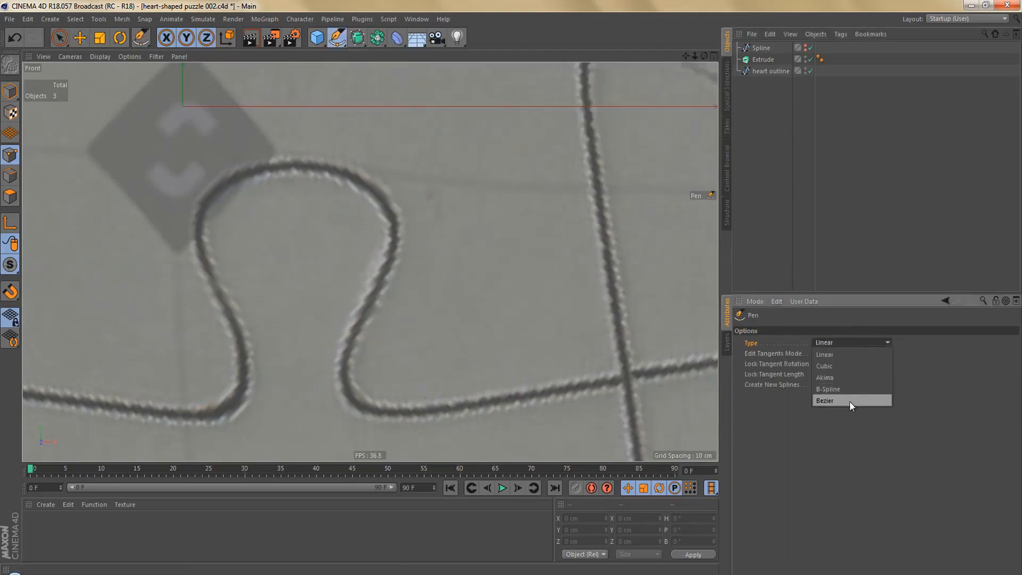
click(850, 402)
scroll(319, 203, up, 2)
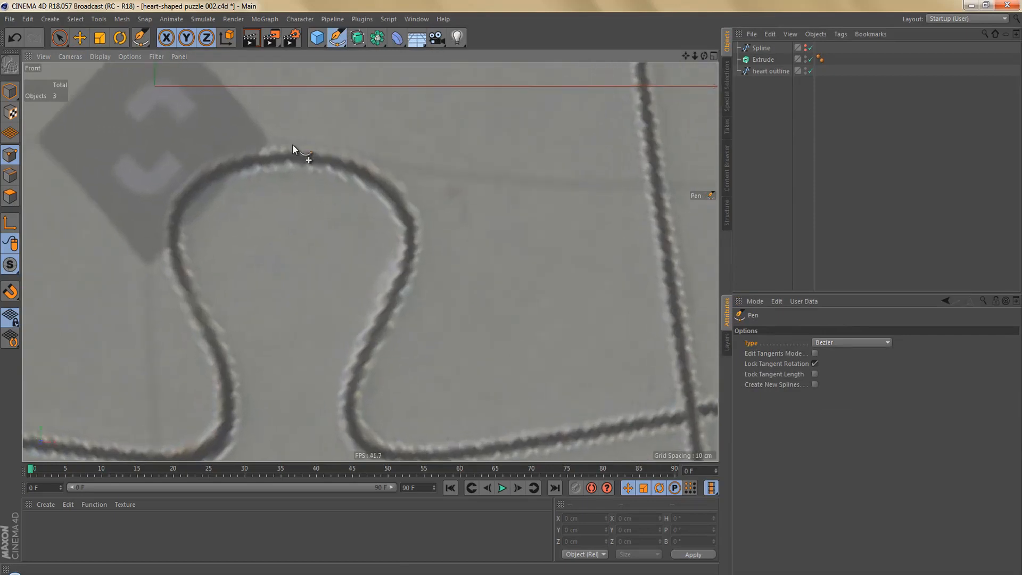
scroll(290, 151, up, 2)
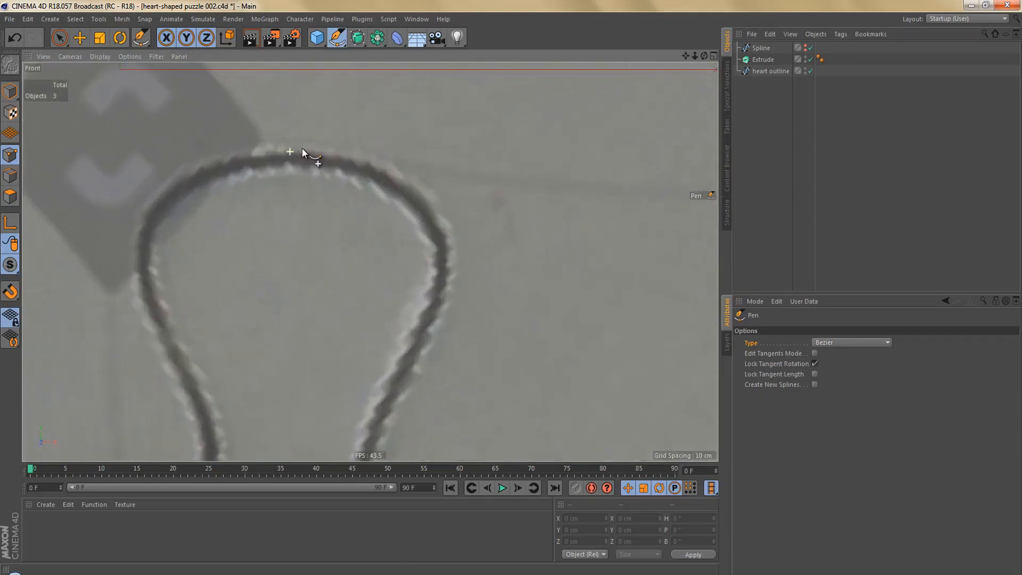
drag(287, 145, 351, 145)
Add two smooth points down the tab's right flank and one on the lower edge at about X 81.9 cm, Y -97.1 cm
alt+middle_drag(458, 281, 484, 212)
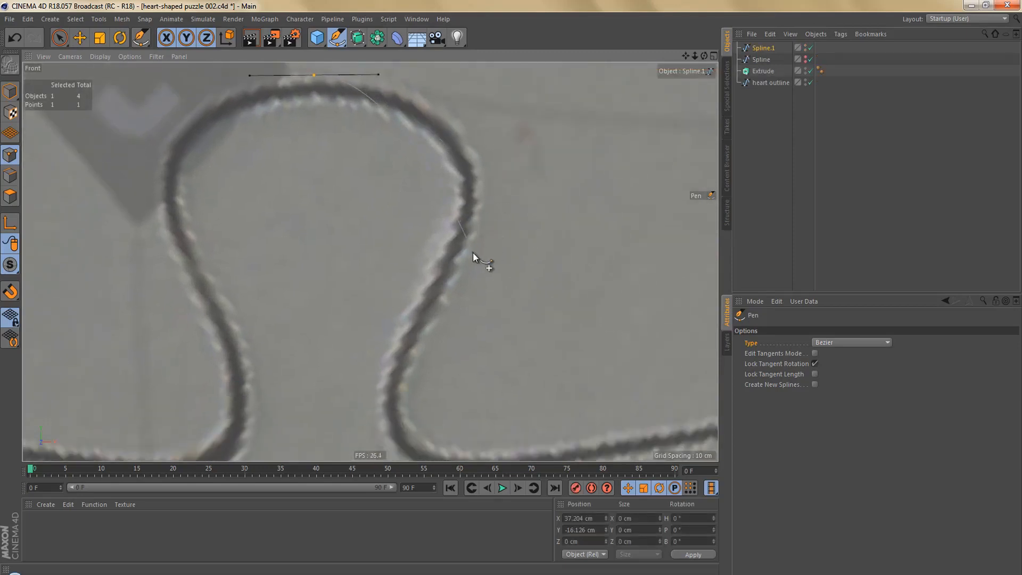
drag(467, 245, 453, 273)
drag(419, 342, 410, 362)
alt+middle_drag(495, 445, 455, 334)
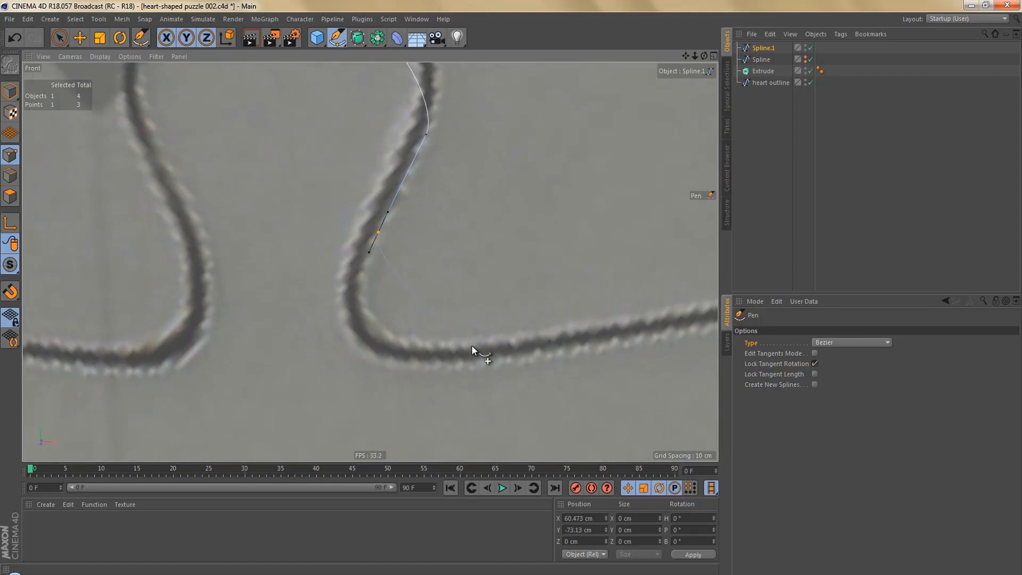
drag(475, 345, 511, 337)
Add an end point on the edge groove beyond the crossing groove, at about X 203.6 cm, Y -77.6 cm
scroll(538, 320, down, 2)
alt+middle_drag(564, 313, 392, 294)
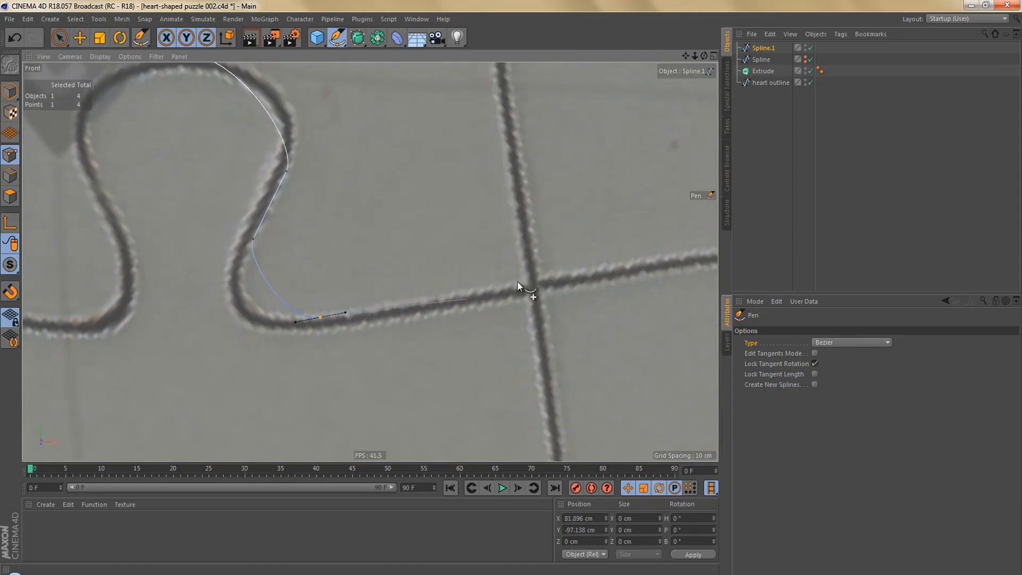
alt+middle_drag(538, 274, 353, 273)
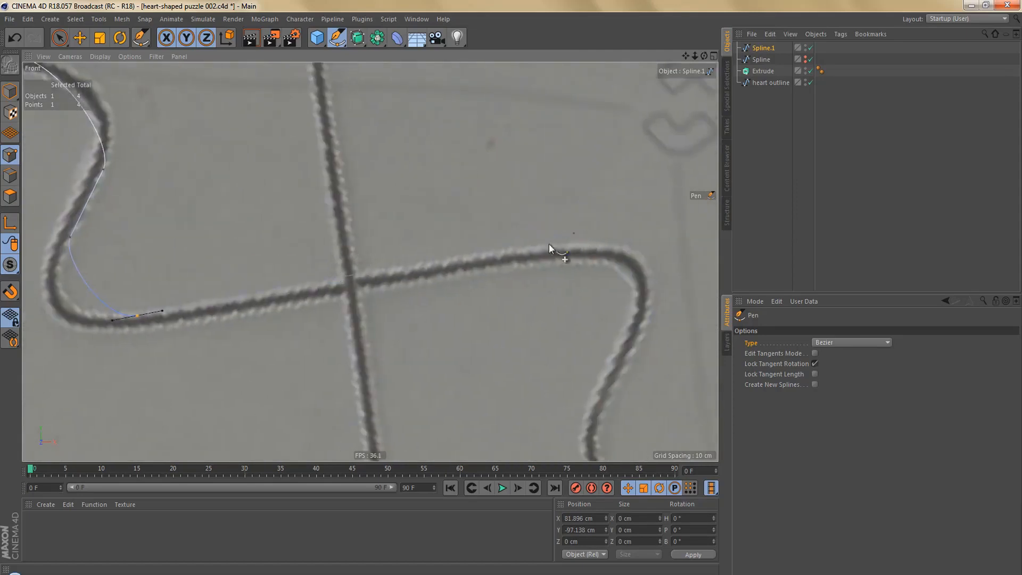
click(519, 251)
Examine the row of puzzle grooves from the heart's left edge across the traced tab
scroll(354, 291, down, 5)
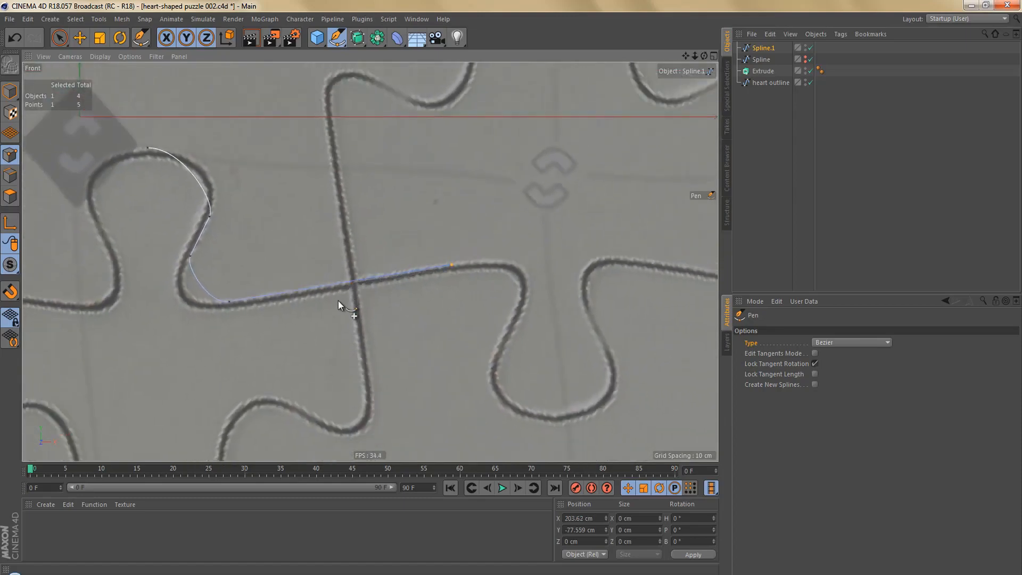
scroll(335, 306, down, 2)
scroll(324, 323, down, 5)
alt+middle_drag(310, 292, 508, 287)
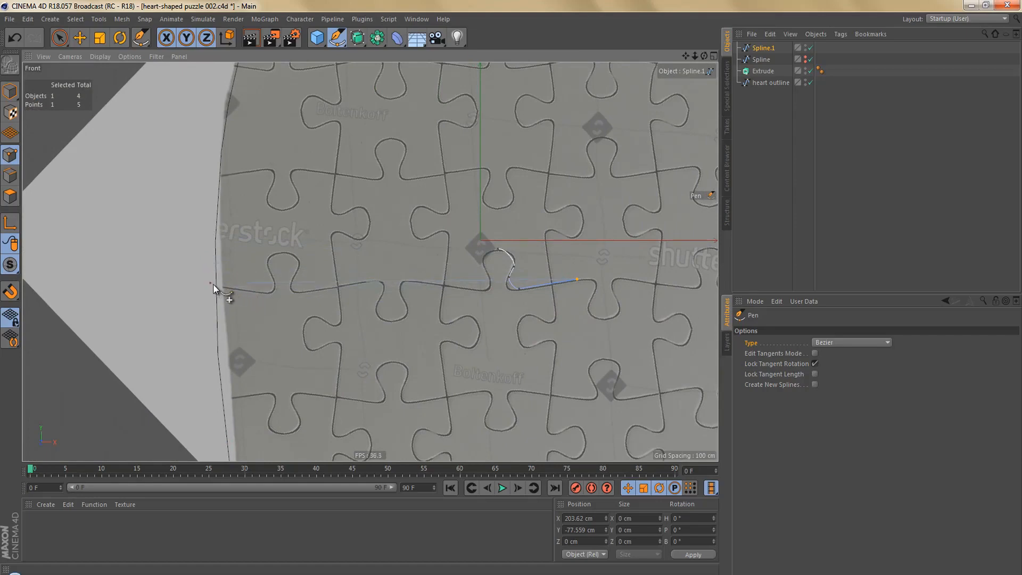
alt+middle_drag(550, 286, 449, 265)
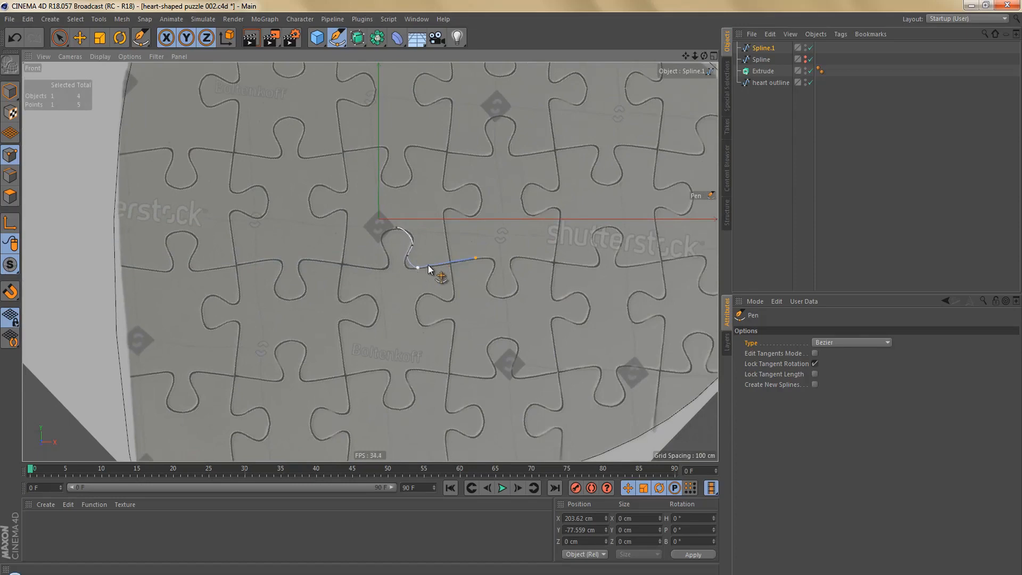
scroll(426, 265, up, 10)
scroll(439, 273, up, 3)
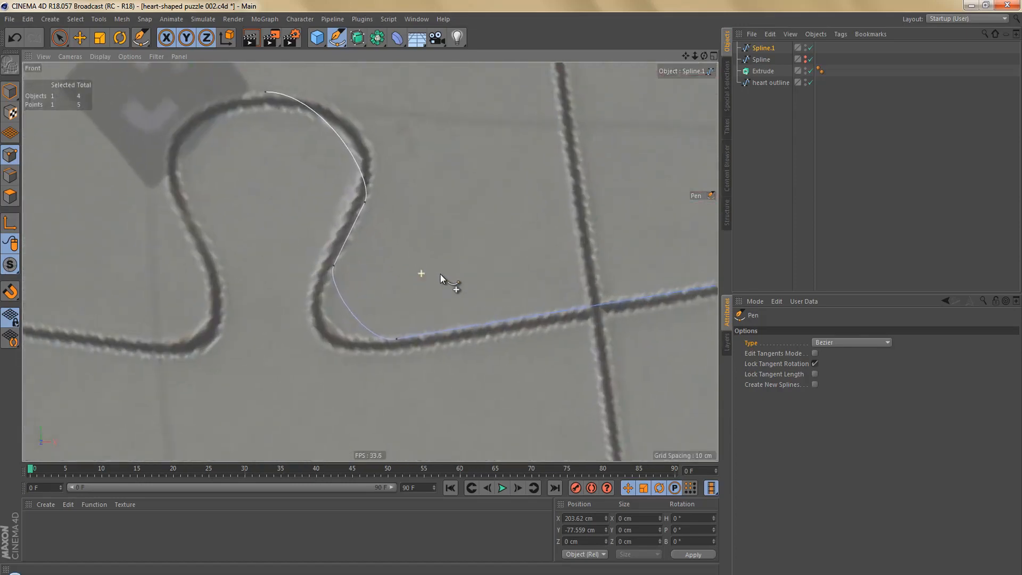
Try removing the right tangent of the spline's upper right-flank point by setting its X and Y values to 0 cm
key(e)
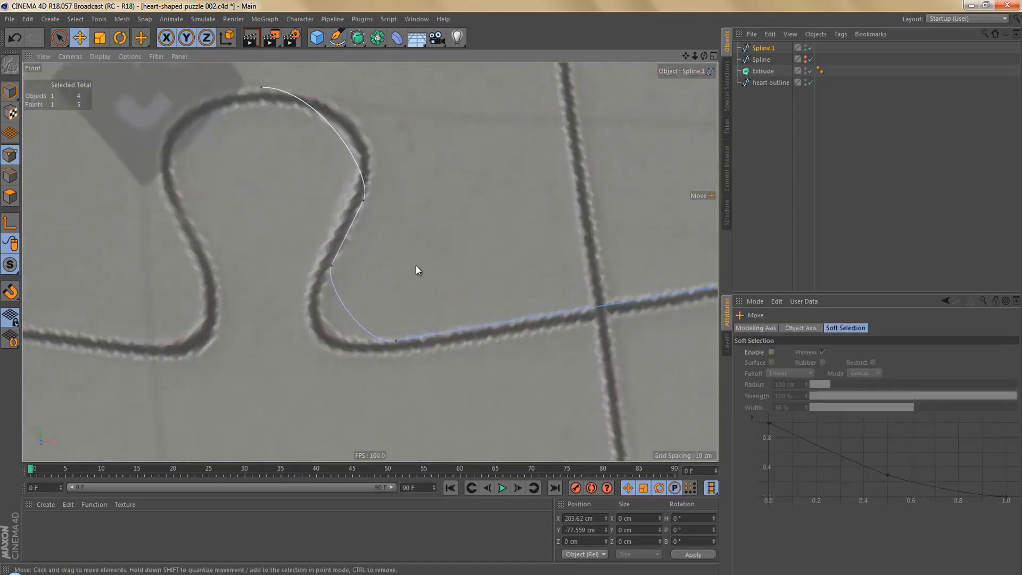
scroll(357, 215, up, 2)
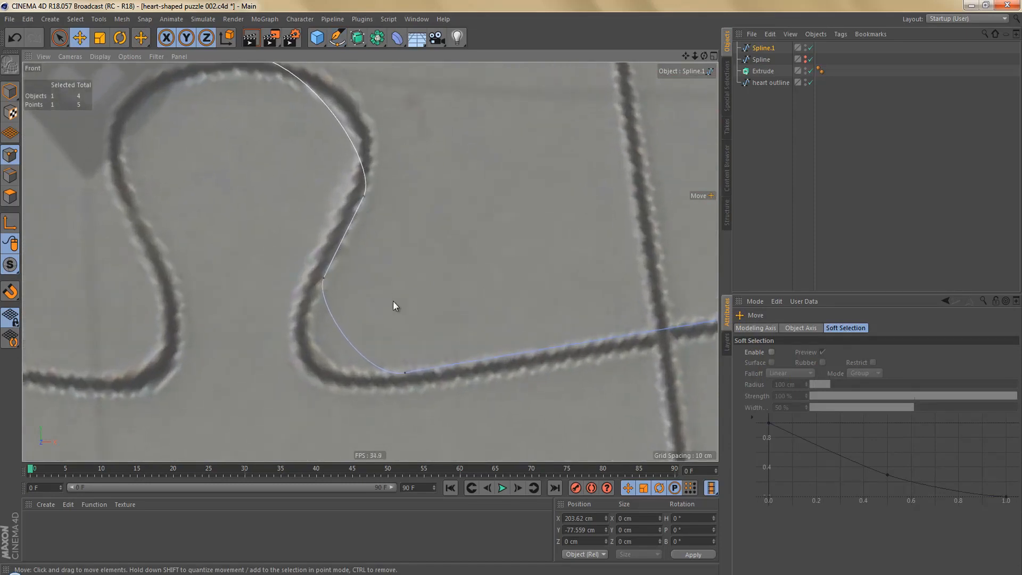
scroll(394, 303, down, 3)
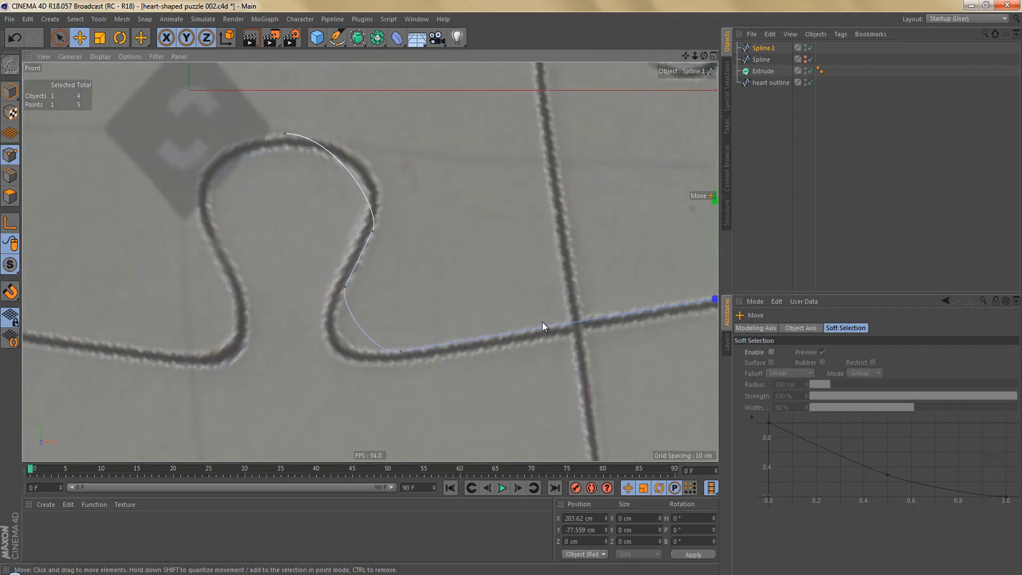
scroll(372, 247, up, 5)
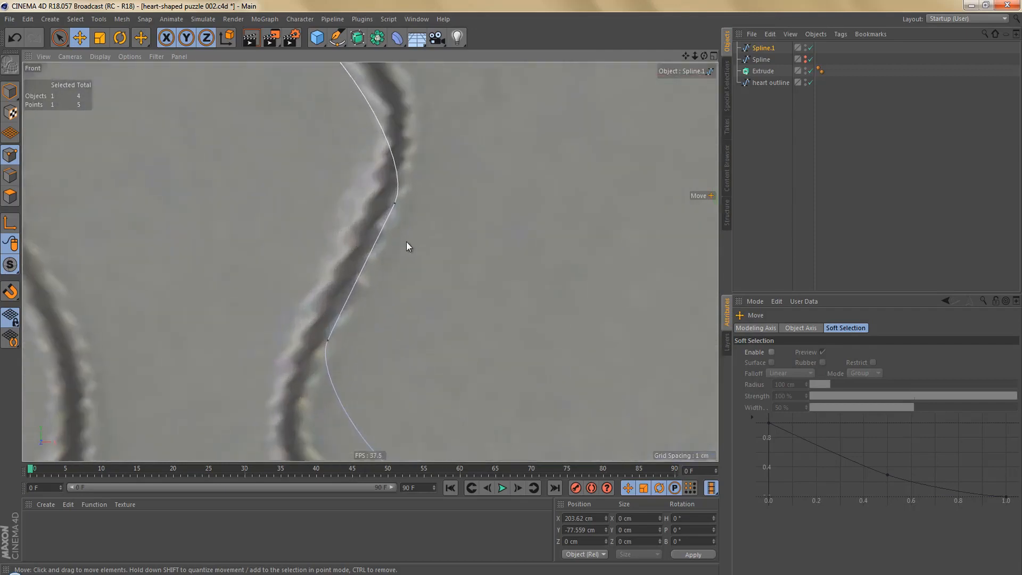
click(395, 205)
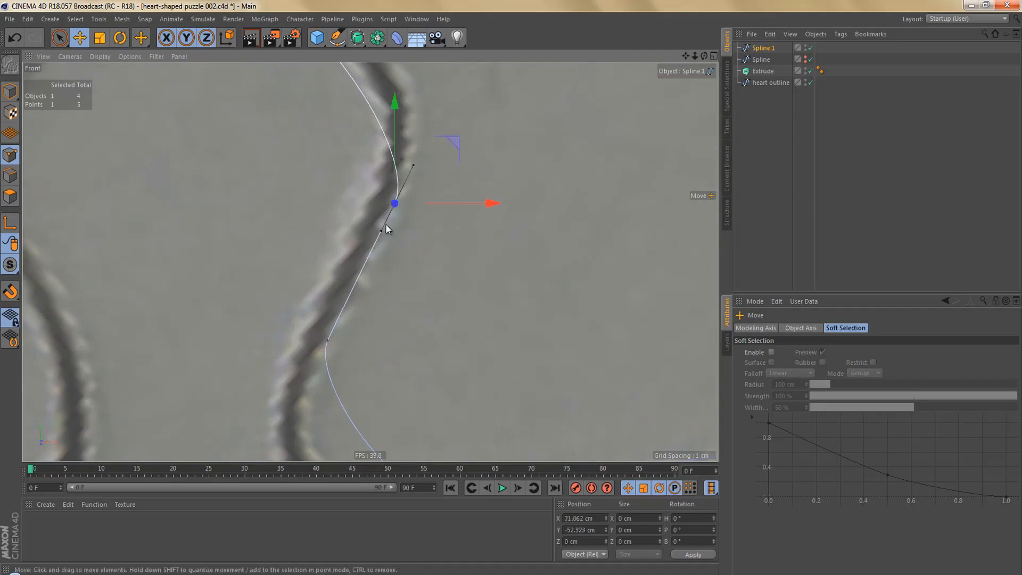
double_click(395, 204)
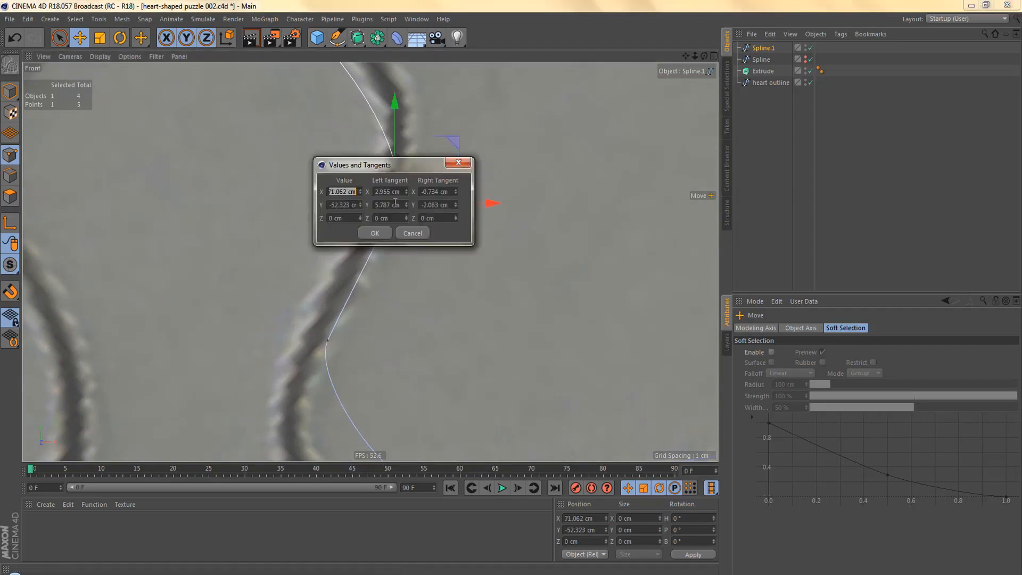
click(433, 191)
text(0)
click(430, 205)
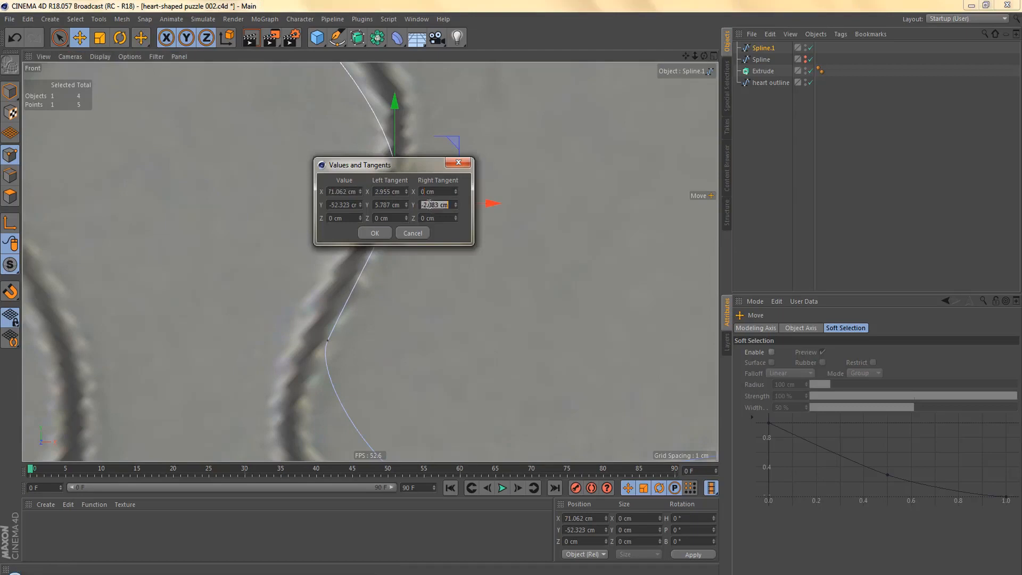
click(383, 231)
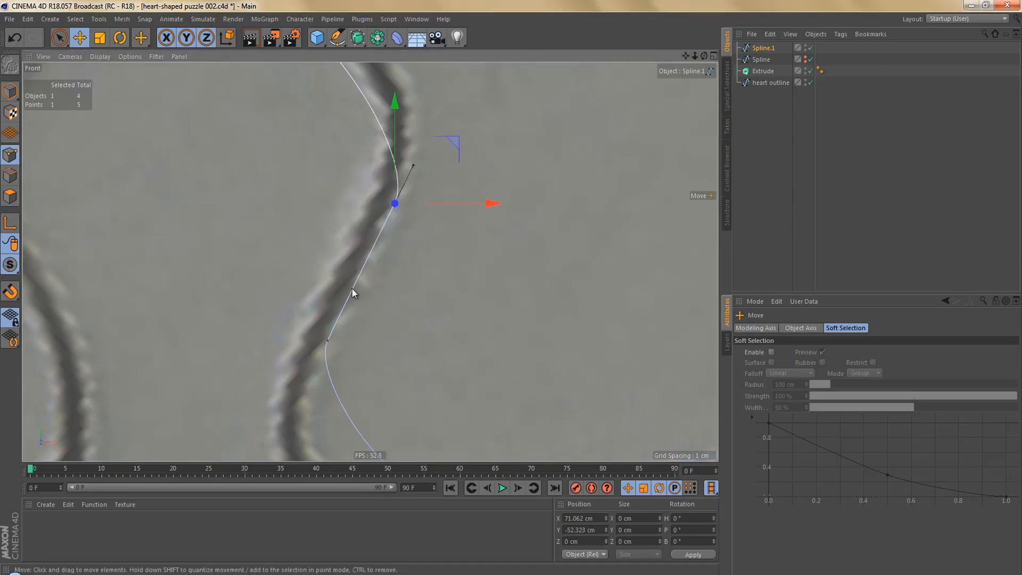
Inspect the straight flank segment and undo the removal of the point's right tangent
scroll(395, 250, down, 4)
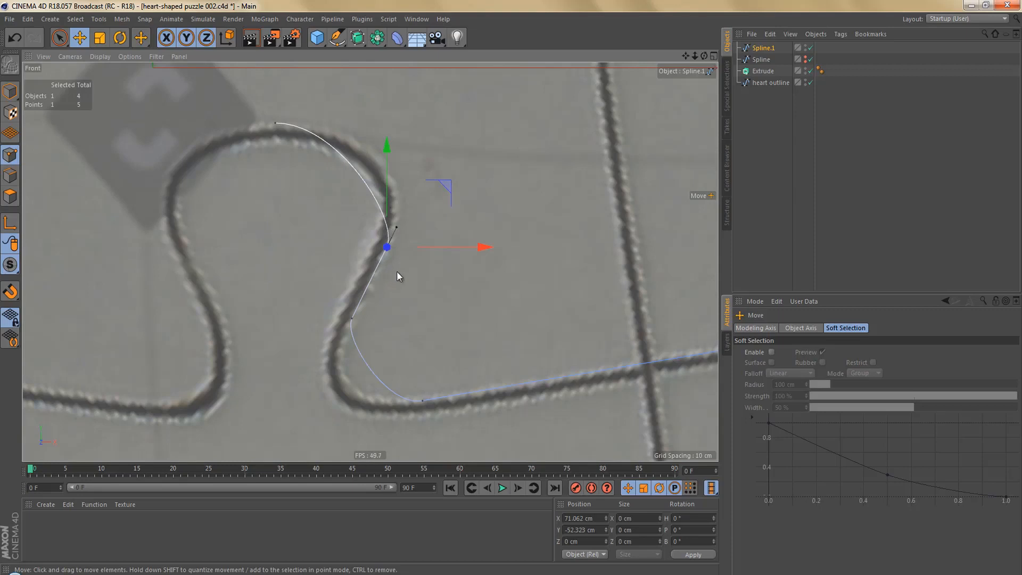
scroll(393, 259, up, 5)
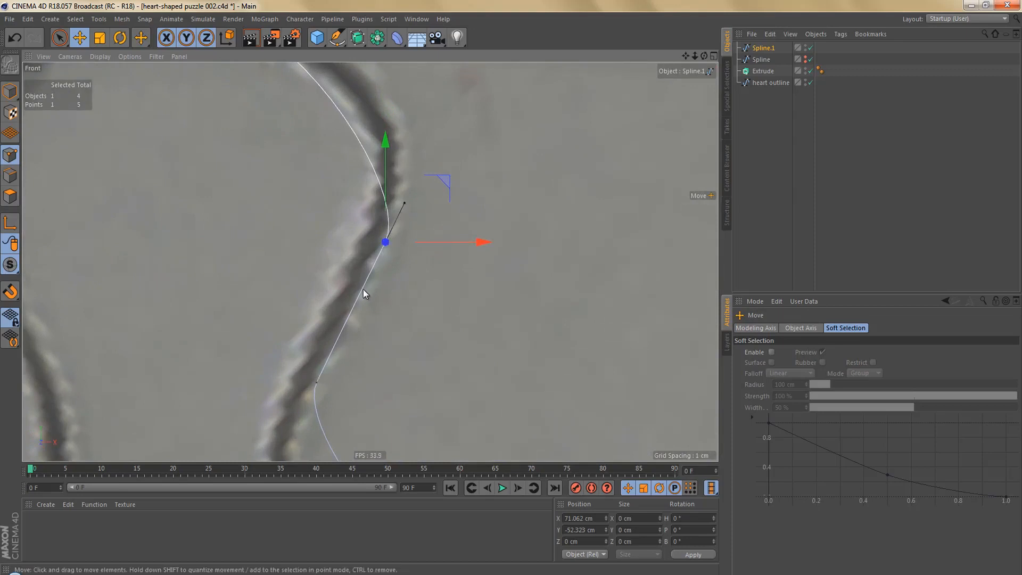
scroll(324, 369, up, 3)
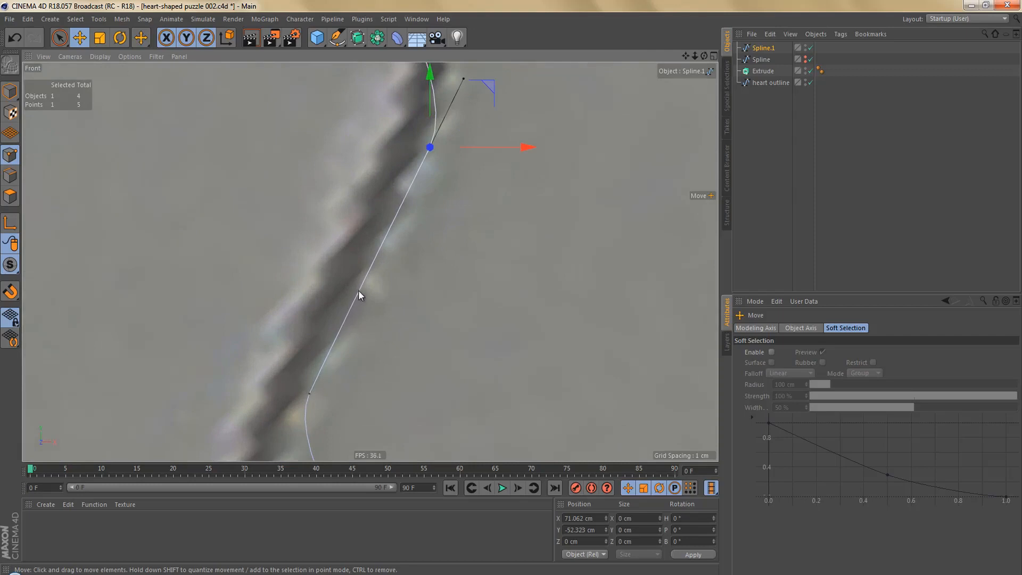
scroll(357, 294, down, 3)
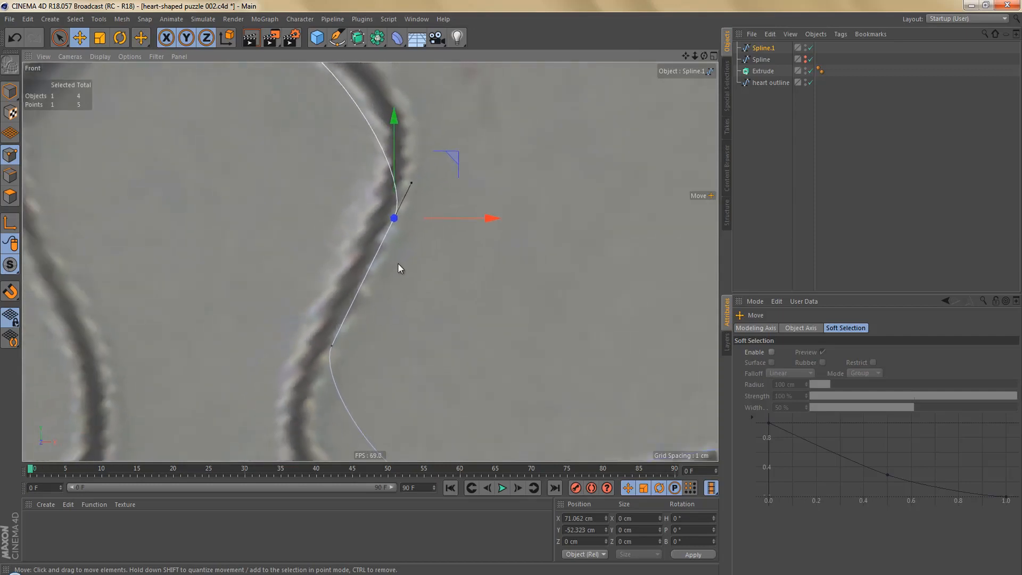
key(ctrl+z)
key(ctrl+z)
scroll(404, 244, down, 5)
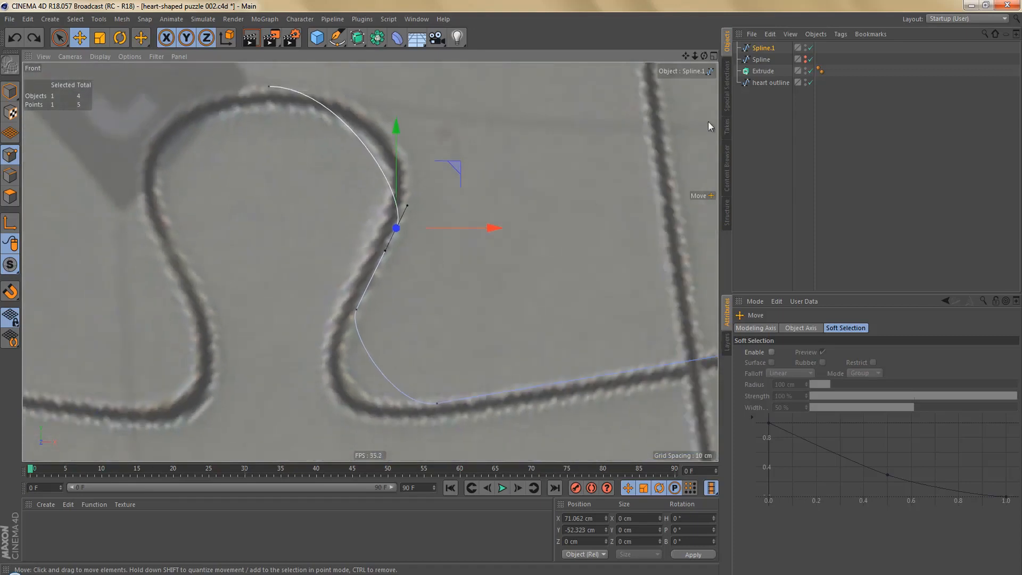
Rename the hidden linear guide spline as "helper spline" and show it in the editor again
double_click(761, 60)
text(helper)
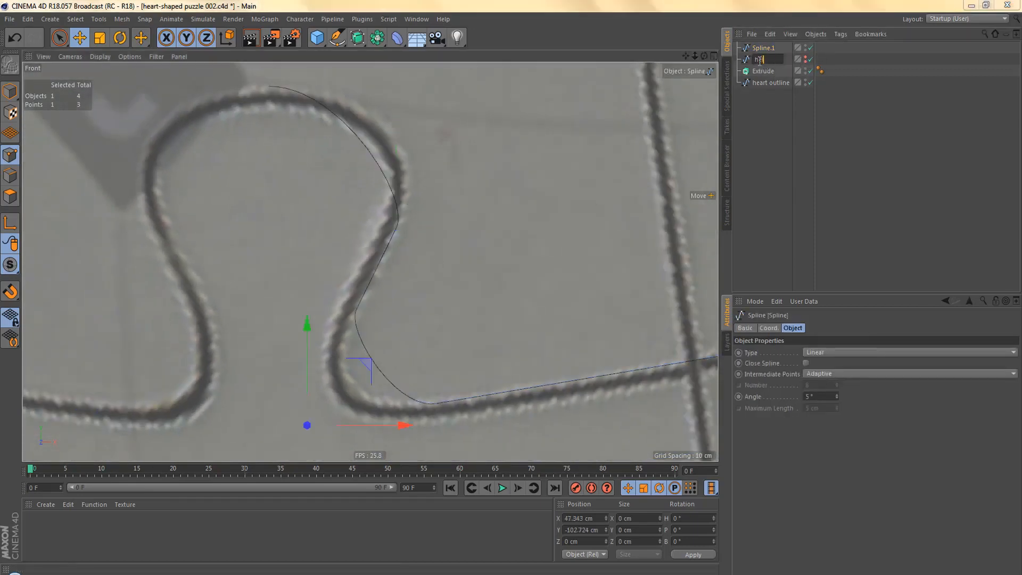
text( spline)
key(Return)
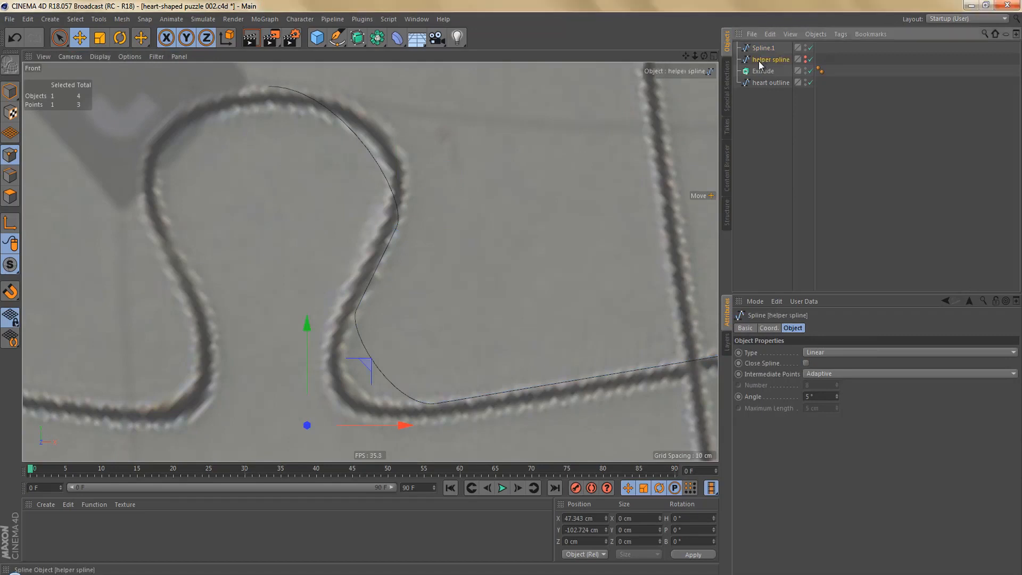
click(805, 56)
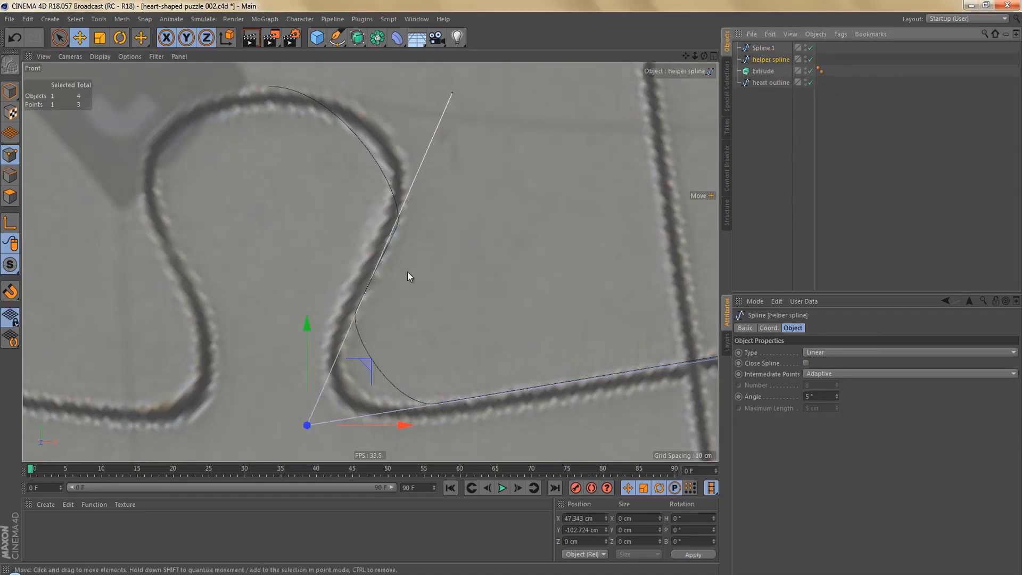
Enable snapping and add Spline Snap to the active snap modes
click(10, 291)
drag(66, 182, 62, 188)
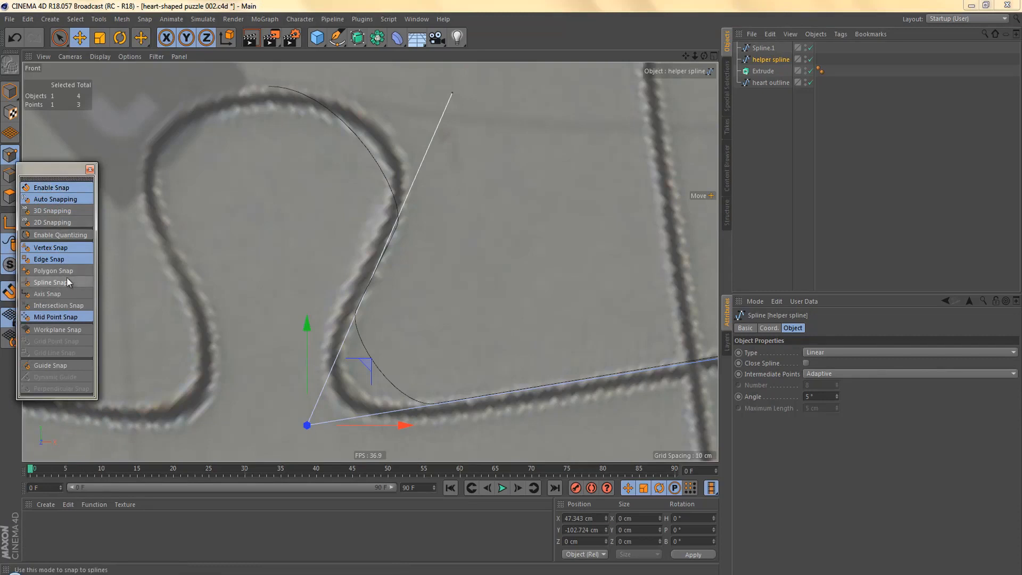
click(61, 283)
scroll(382, 264, up, 3)
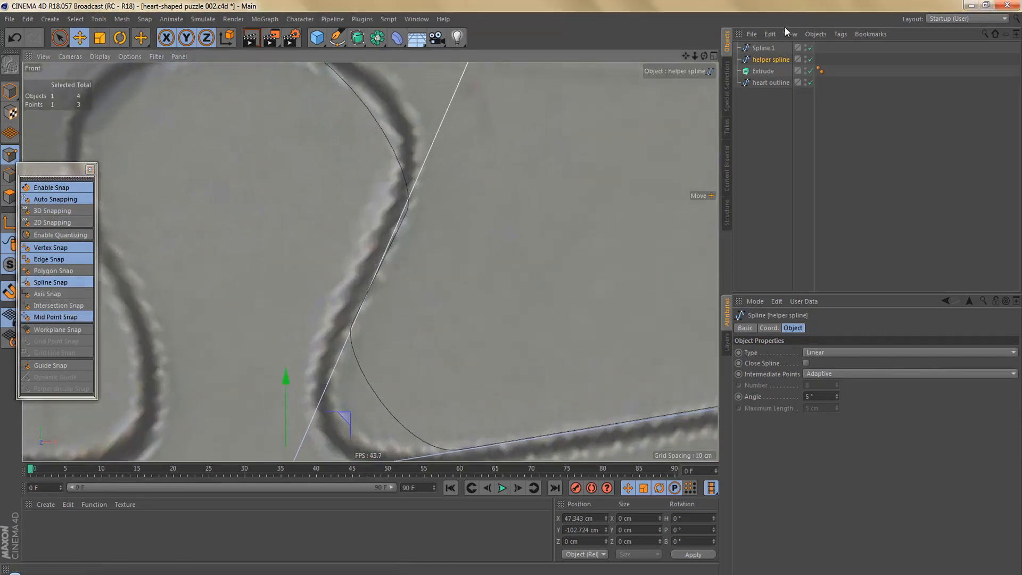
Rename the Bezier spline as "gap spline"
double_click(768, 47)
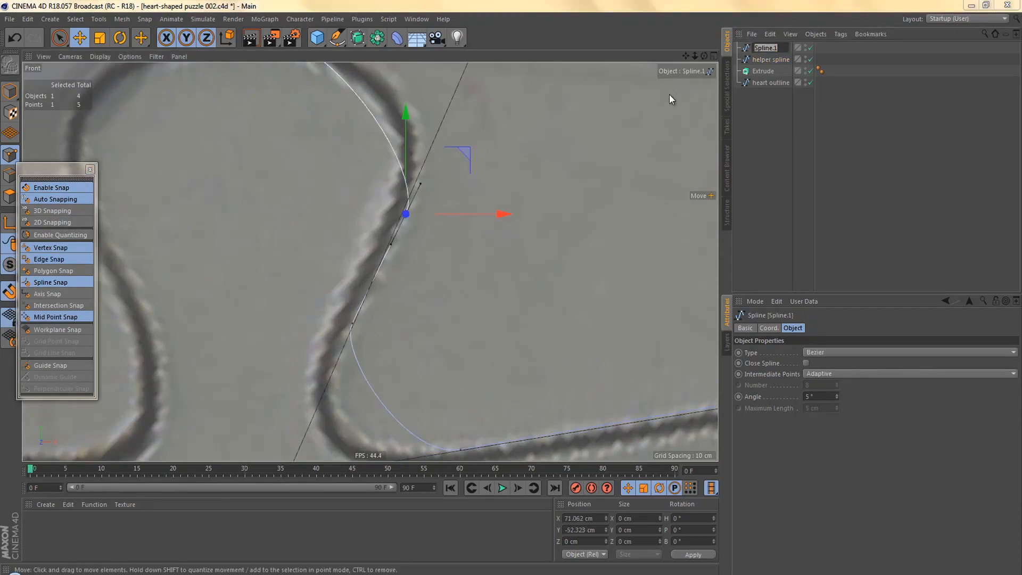
text(gap spline)
key(Return)
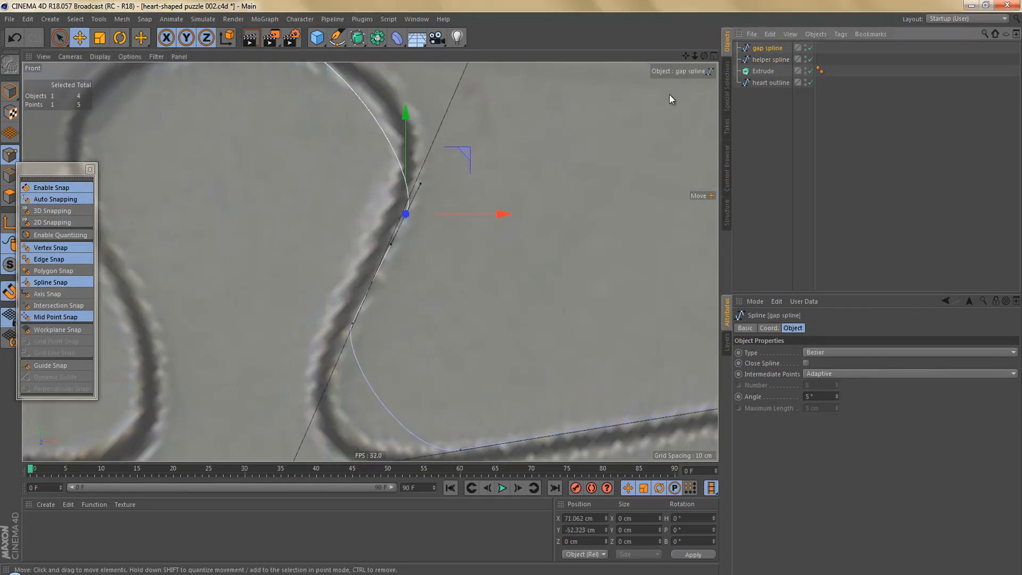
Snap the gap spline's two right-flank points horizontally onto the helper spline at about X 70.3 cm and X 60.8 cm
scroll(433, 214, up, 2)
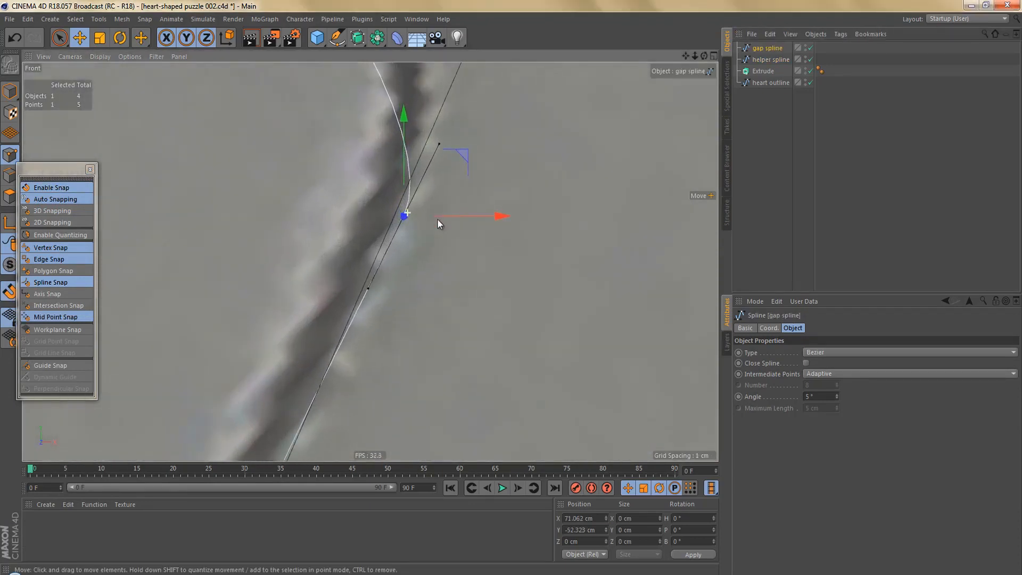
drag(498, 213, 494, 214)
scroll(465, 260, down, 2)
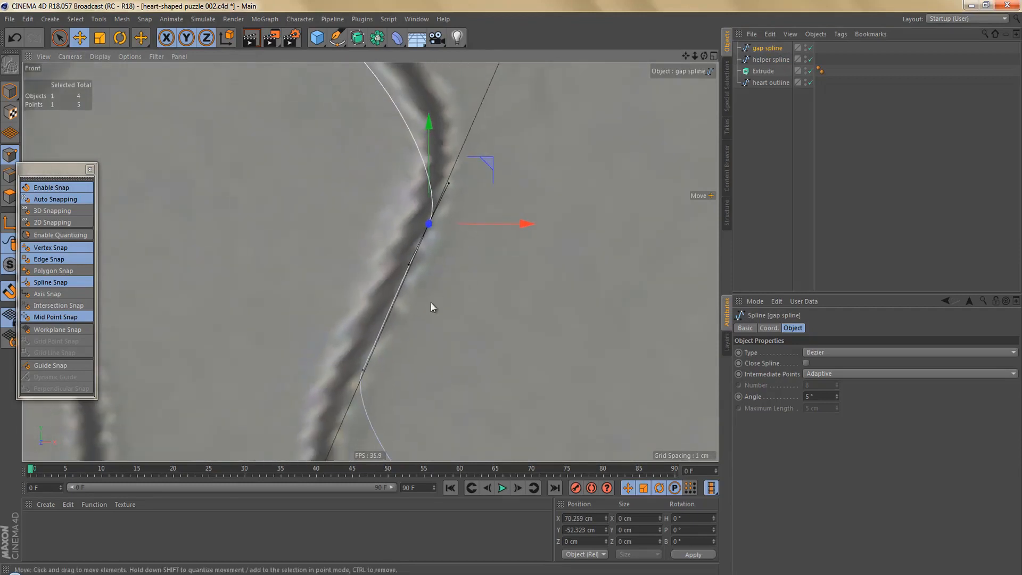
click(364, 369)
scroll(359, 392, up, 5)
drag(463, 326, 465, 324)
Snap the gap spline's point at the base of the right flank vertically onto the helper spline at about Y -97.3 cm
scroll(402, 343, down, 6)
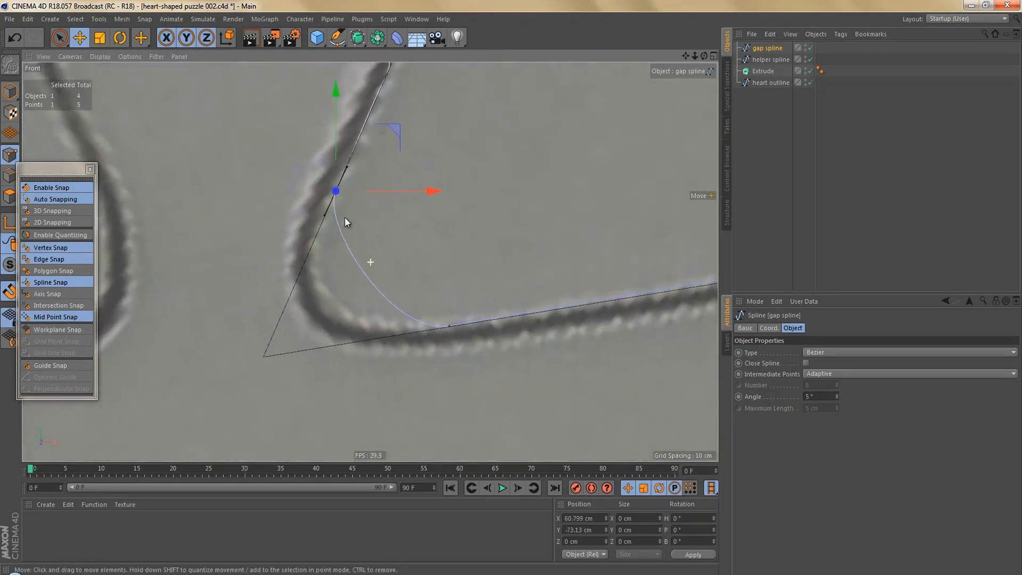
scroll(450, 328, up, 6)
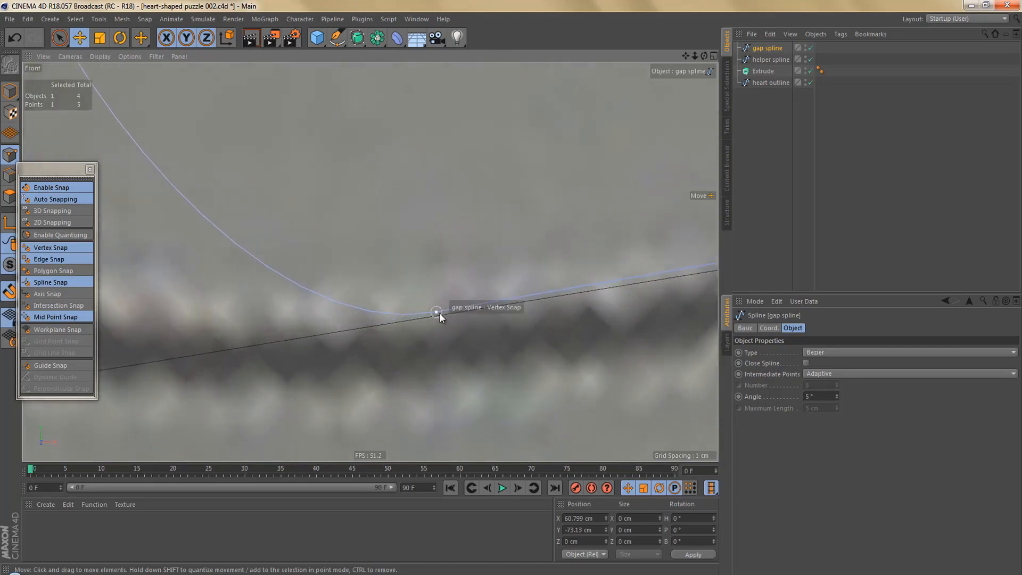
drag(439, 314, 436, 315)
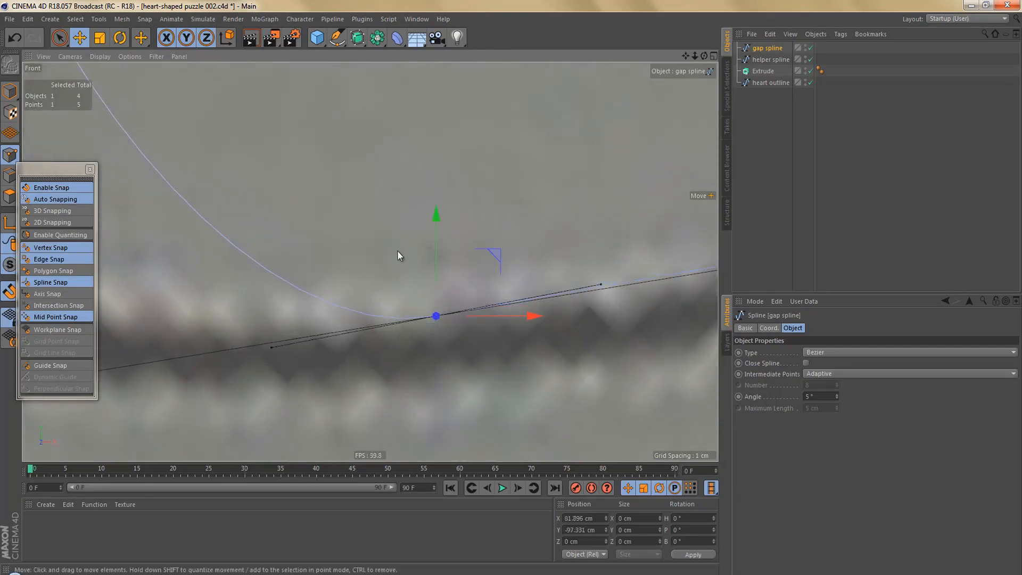
Lower the gap spline's right end point vertically onto the helper spline, to about Y -78.3 cm
scroll(391, 249, down, 6)
alt+middle_drag(525, 265, 253, 324)
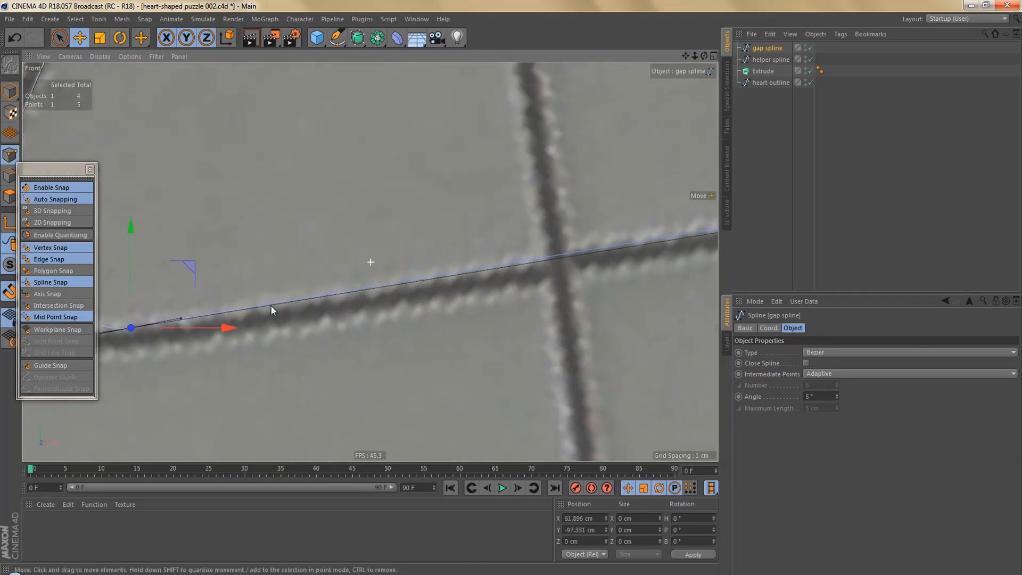
scroll(319, 301, down, 5)
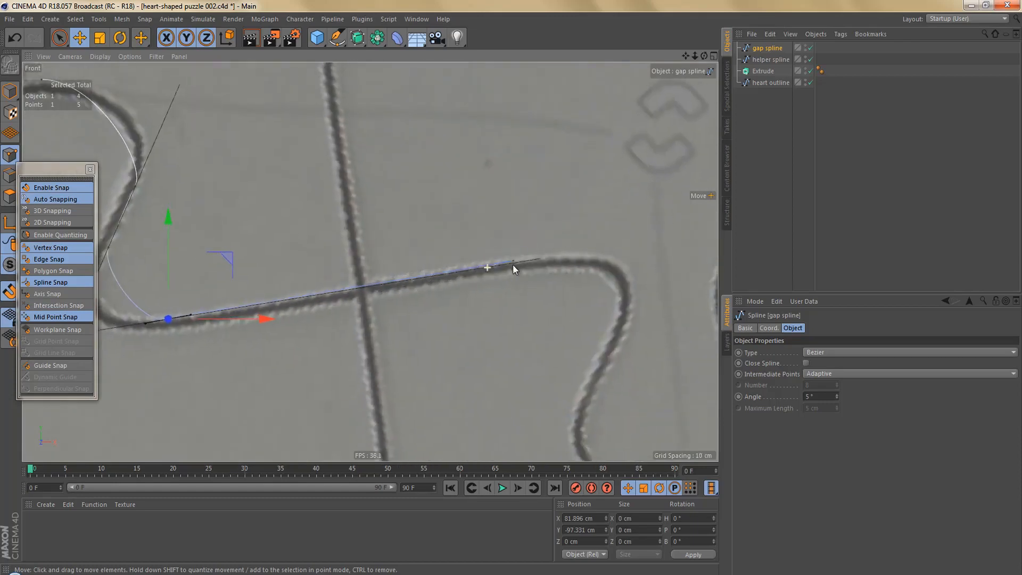
scroll(512, 264, up, 5)
click(570, 247)
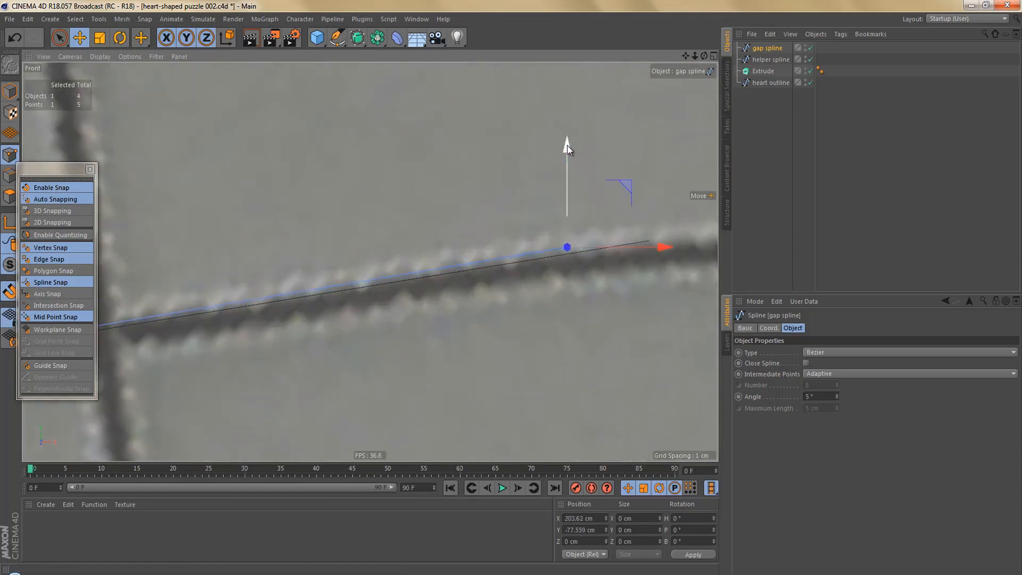
drag(568, 150, 567, 158)
scroll(474, 255, down, 5)
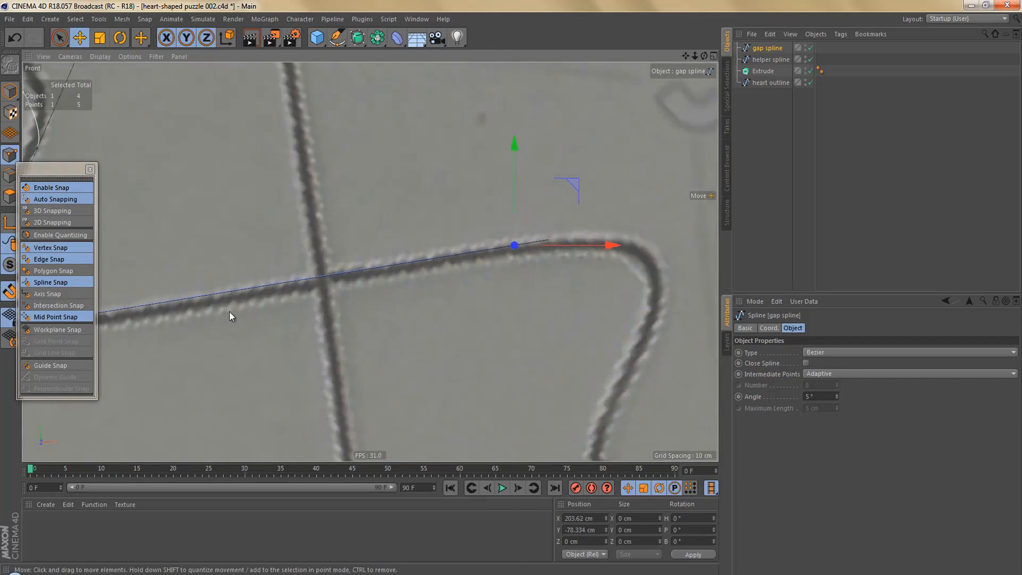
Rotate the tangent of the gap spline's base point so that it lies along the helper spline
alt+middle_drag(234, 310, 497, 268)
scroll(384, 266, up, 5)
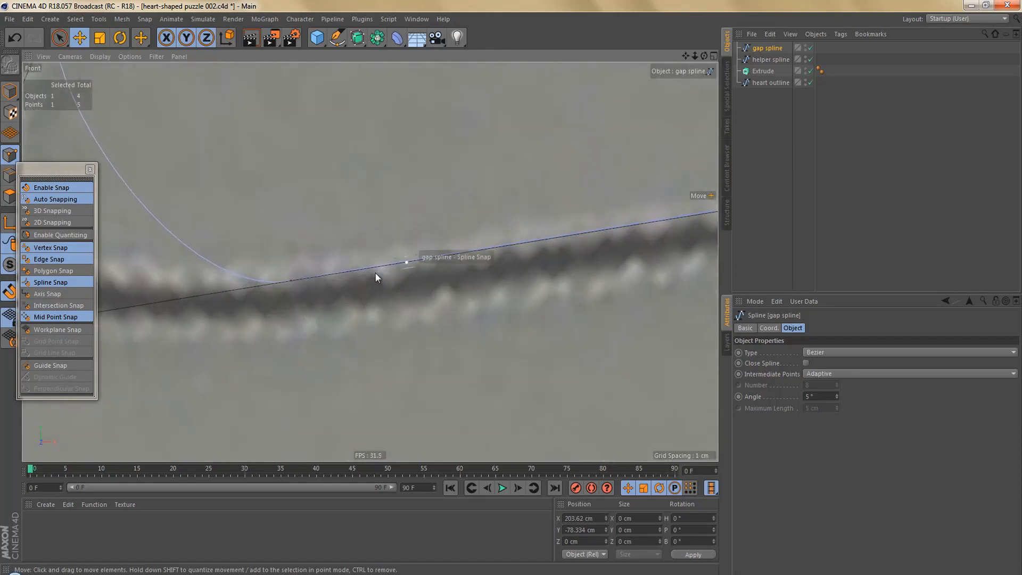
click(290, 279)
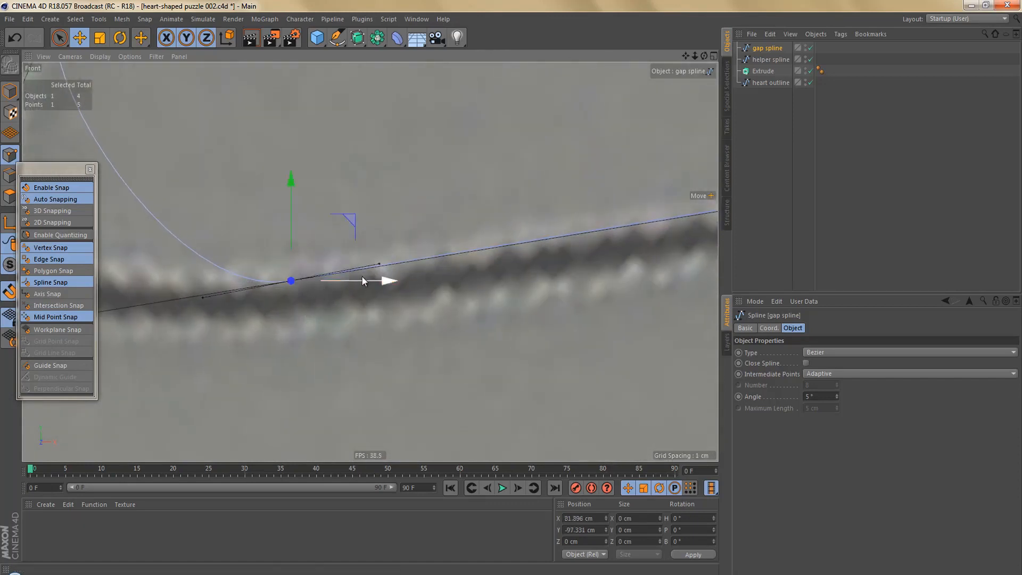
scroll(439, 263, up, 4)
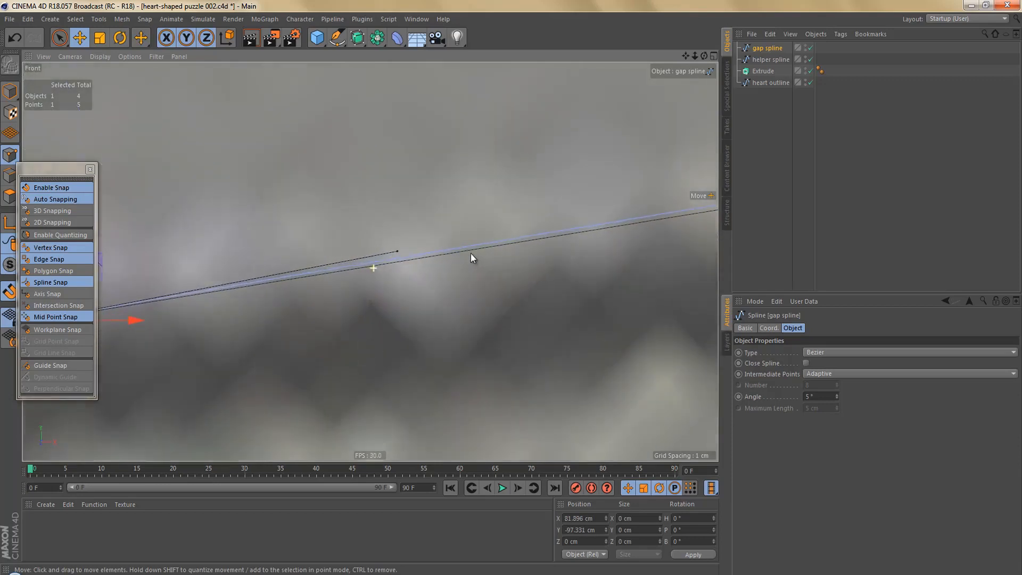
scroll(405, 255, up, 3)
drag(381, 244, 383, 261)
scroll(368, 296, down, 5)
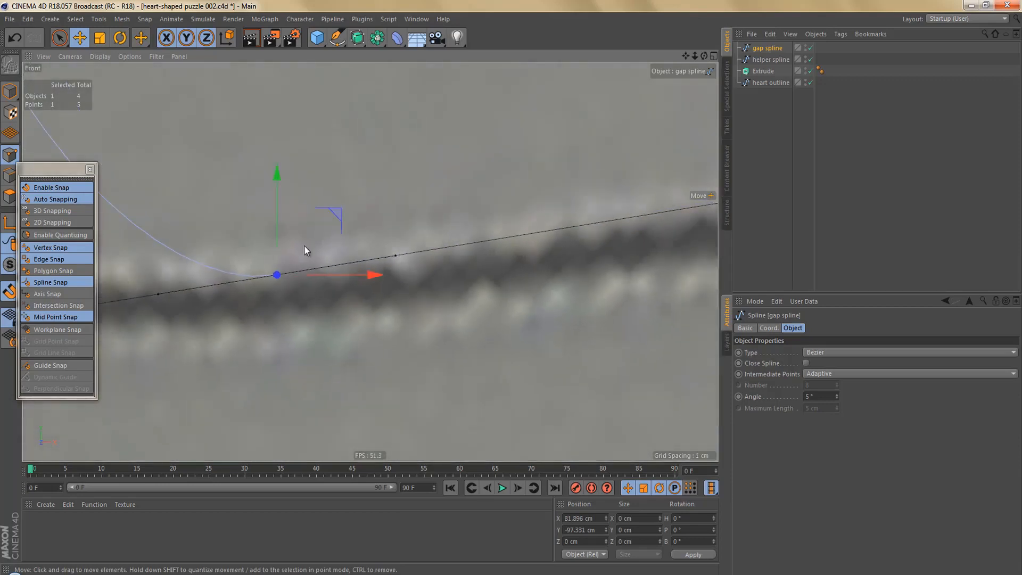
Examine closely how the tangents of the gap spline's two right-flank points align with the helper spline
alt+right_drag(362, 298, 340, 306)
alt+middle_drag(269, 141, 315, 263)
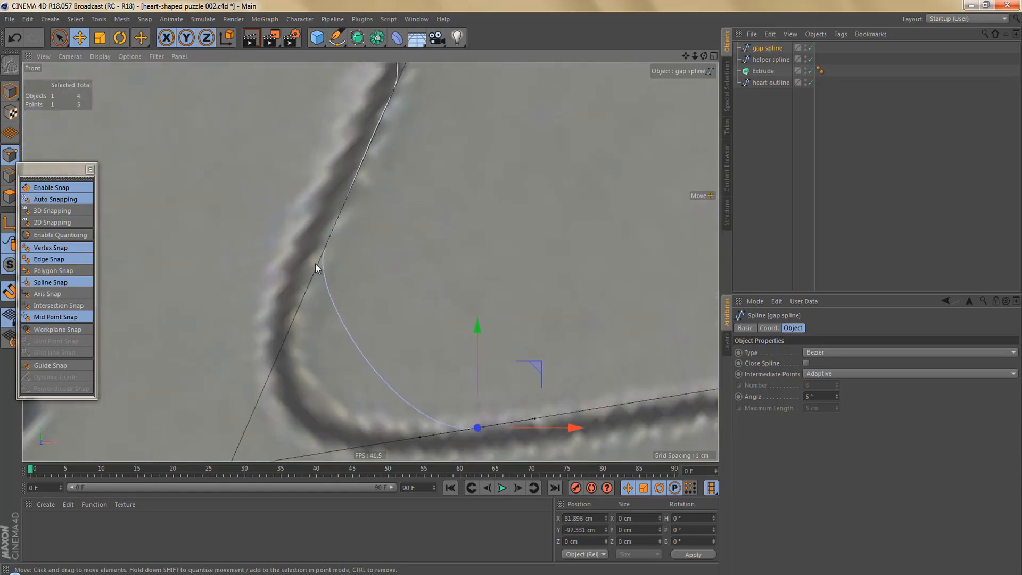
alt+right_drag(319, 261, 360, 217)
click(347, 209)
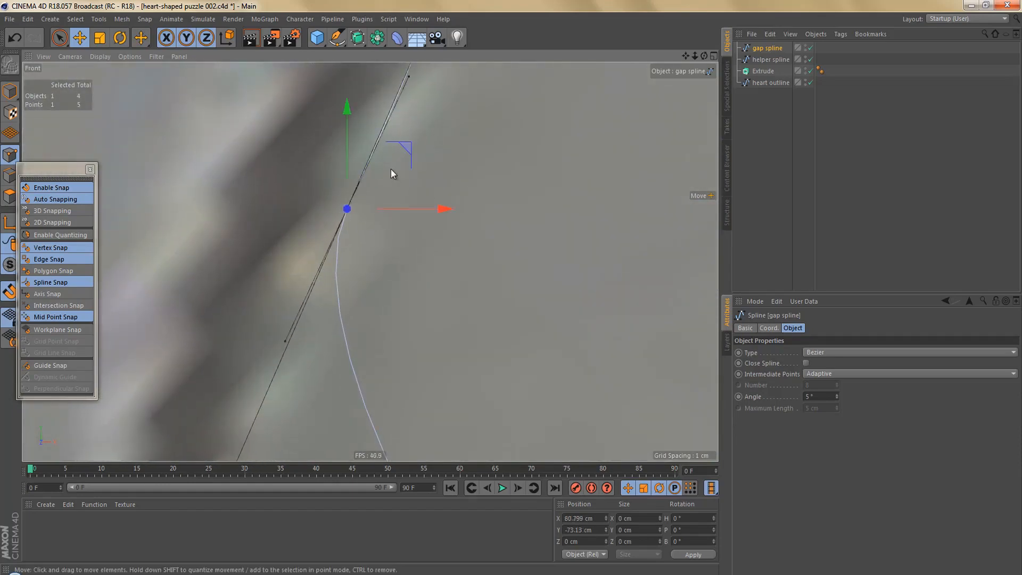
alt+middle_drag(392, 159, 417, 288)
scroll(430, 230, up, 5)
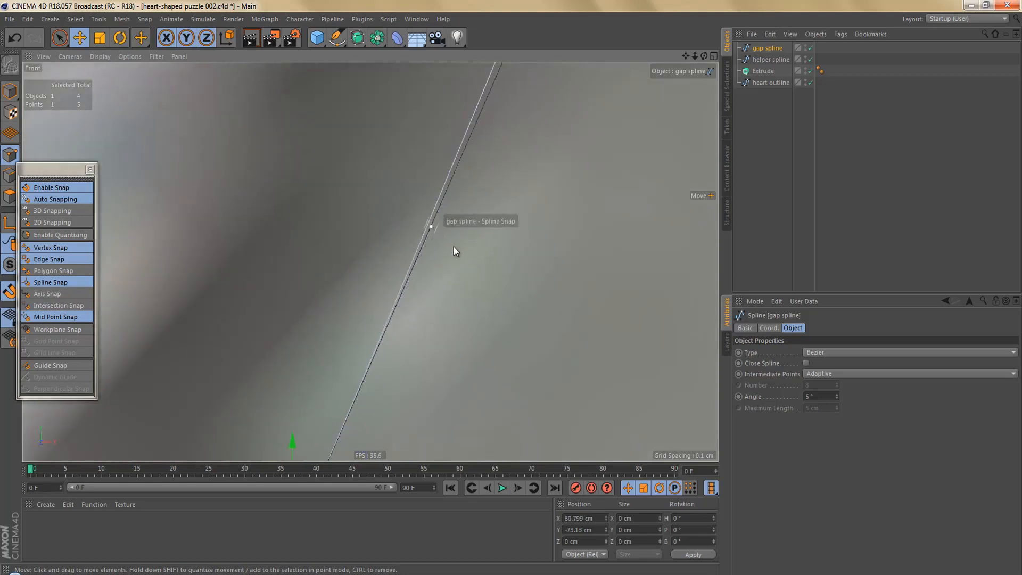
scroll(382, 315, down, 5)
scroll(426, 264, down, 3)
scroll(449, 229, up, 3)
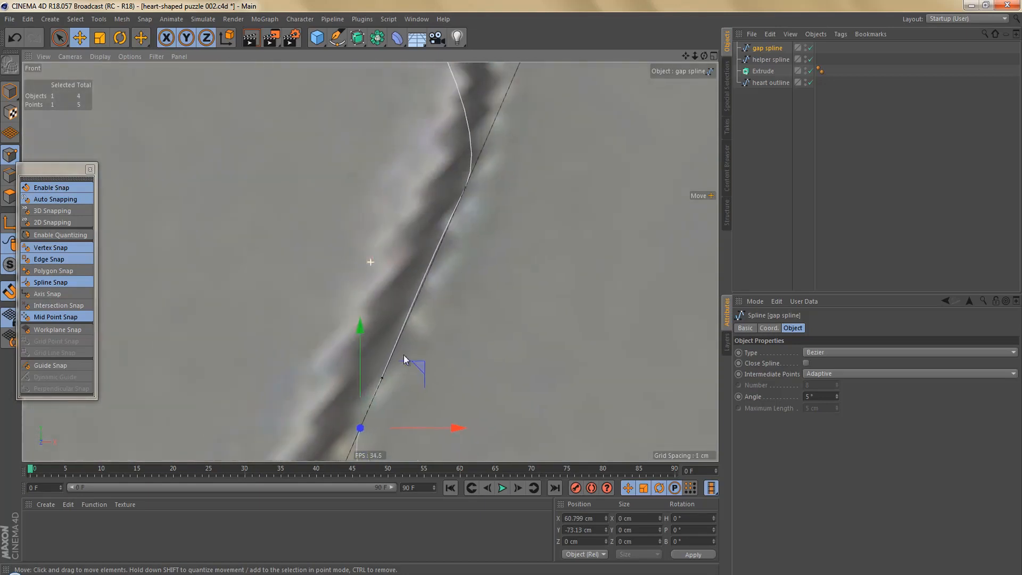
click(465, 187)
scroll(479, 213, up, 4)
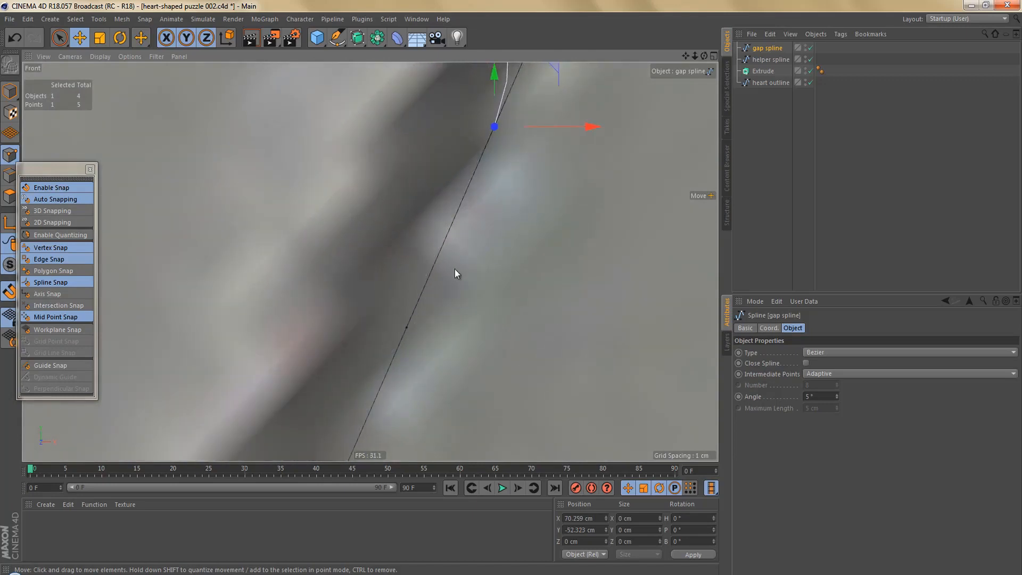
scroll(450, 272, down, 4)
scroll(397, 348, down, 5)
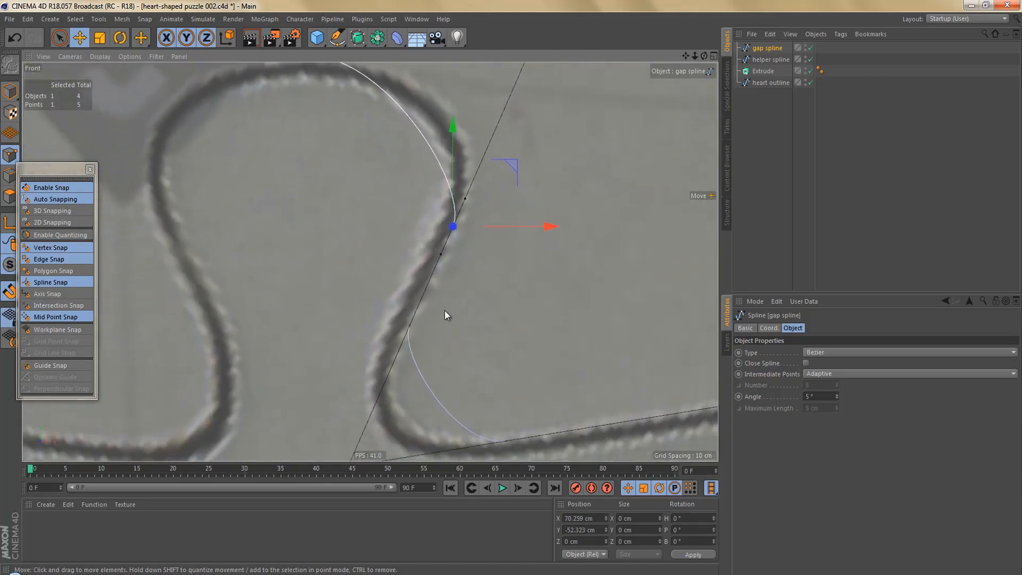
Disable snapping, dismiss the snap palette and hide the helper spline in the editor
key(shift+s)
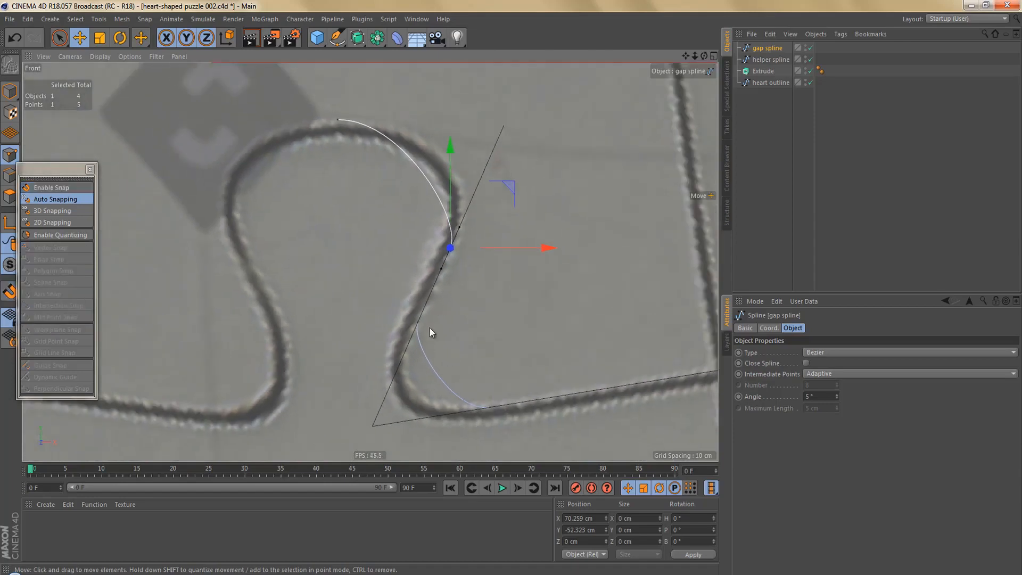
click(90, 170)
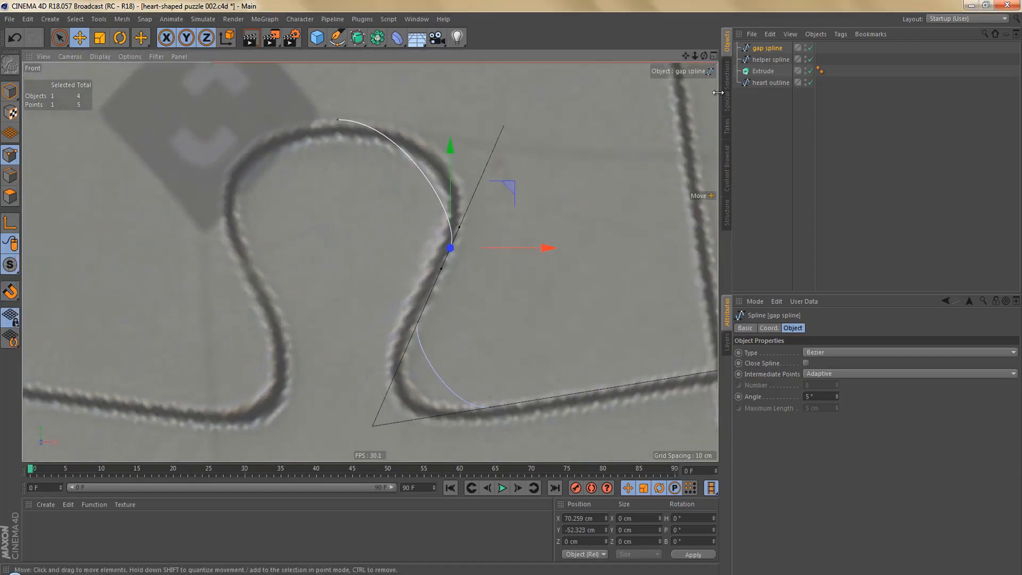
click(805, 57)
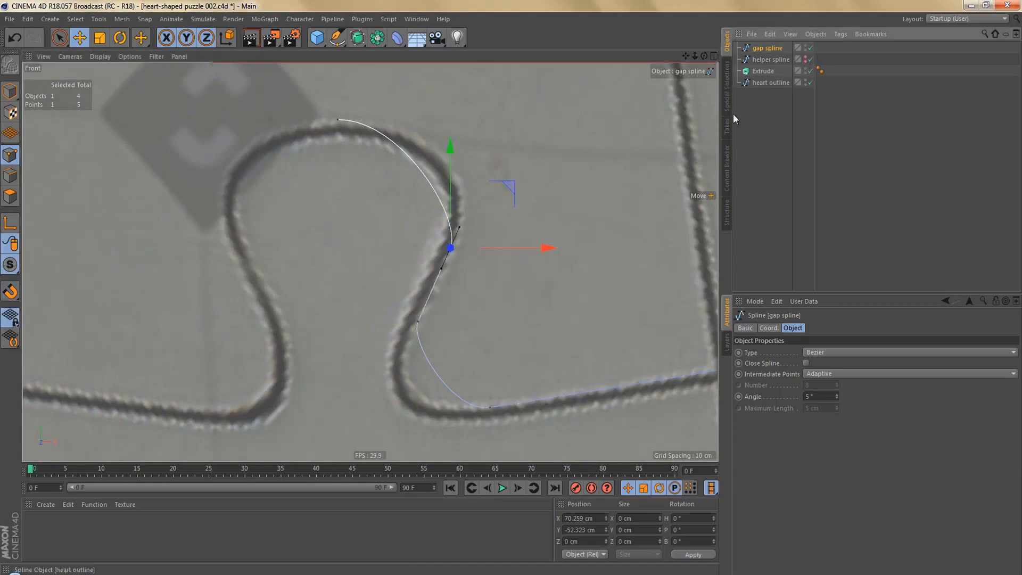
Lower the gap spline's top point to about Y -17.2 cm, closer to the tab outline in the reference image
scroll(454, 251, up, 2)
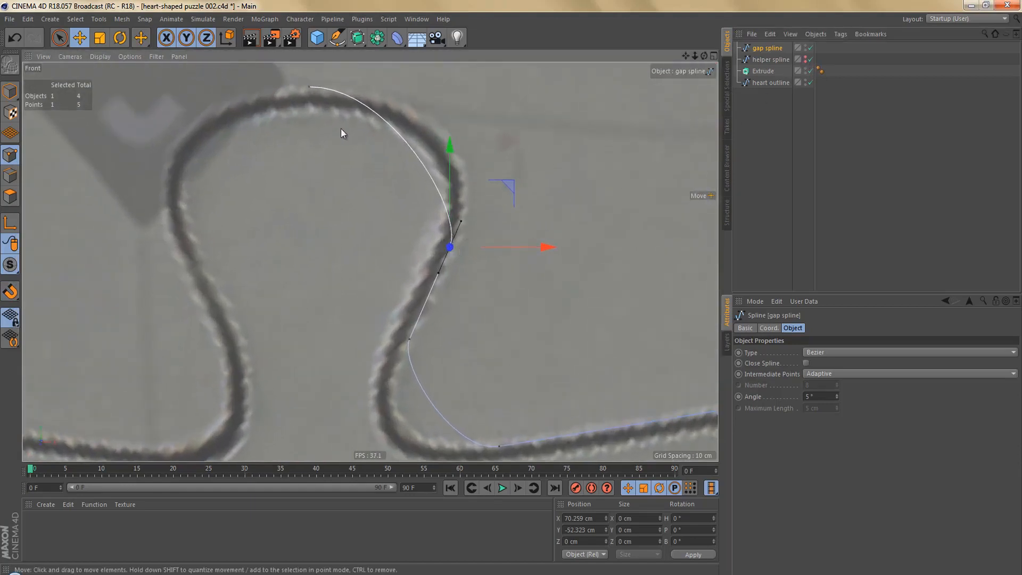
alt+middle_drag(346, 159, 372, 265)
scroll(337, 181, up, 3)
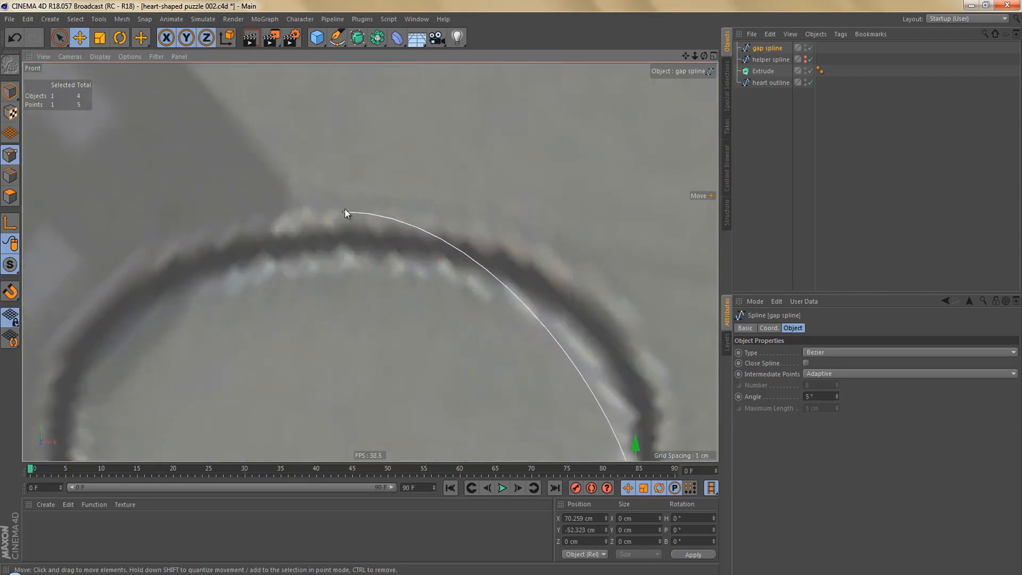
click(344, 213)
drag(344, 107, 354, 120)
Make the top point's tangents exactly horizontal by setting the Y value of its left and right tangents to 0
double_click(342, 222)
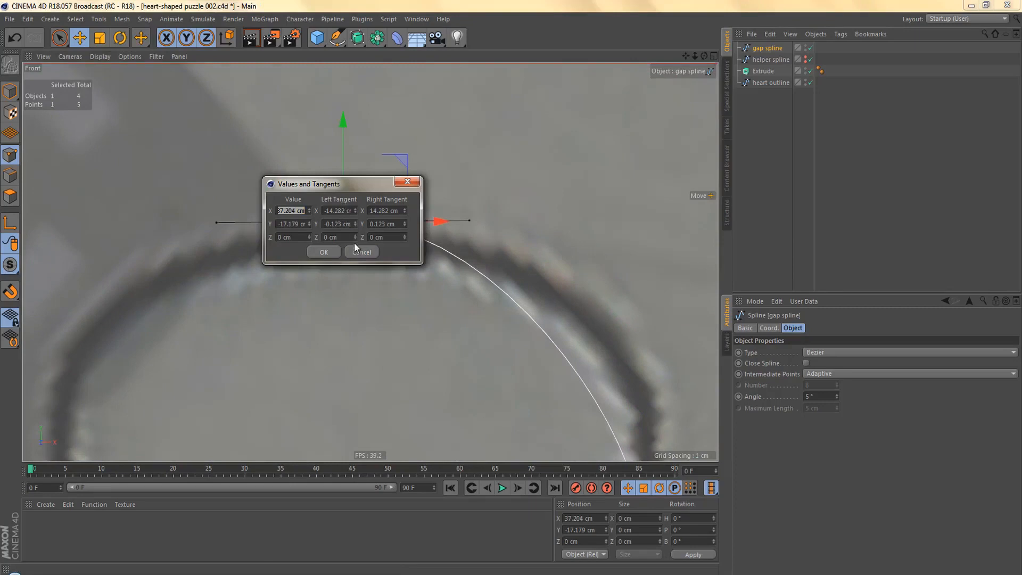
double_click(345, 224)
text(0)
double_click(378, 224)
text(0)
click(331, 252)
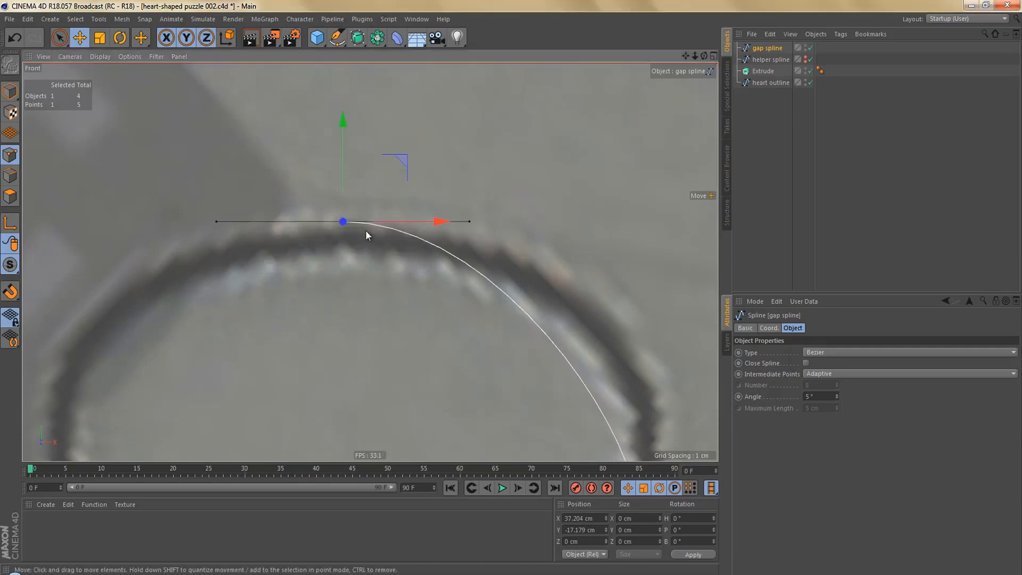
Using the Pen tool with Lock Tangent Rotation, lengthen the top point's right tangent so the curve approaches the tab outline
scroll(366, 230, down, 5)
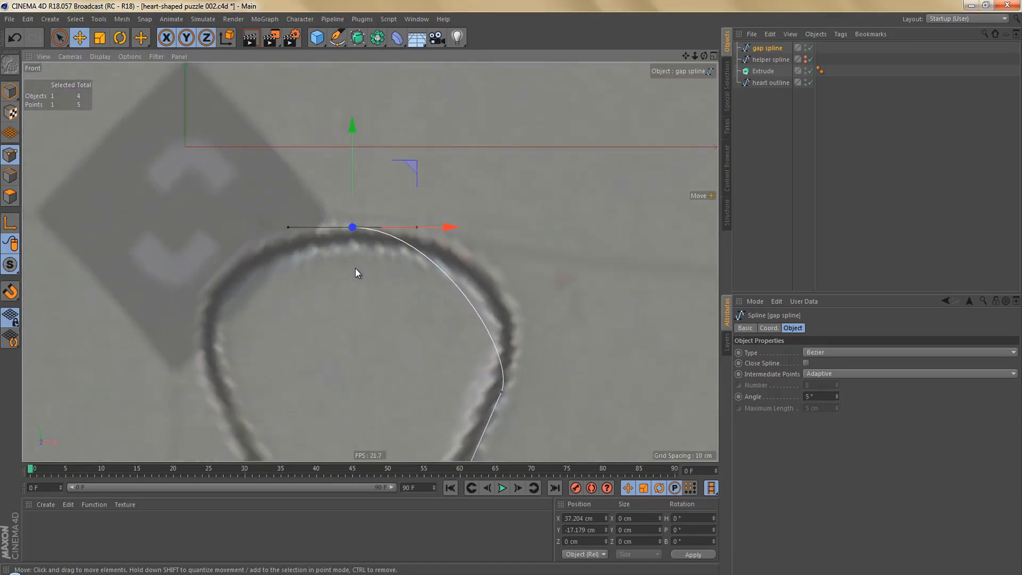
key(space)
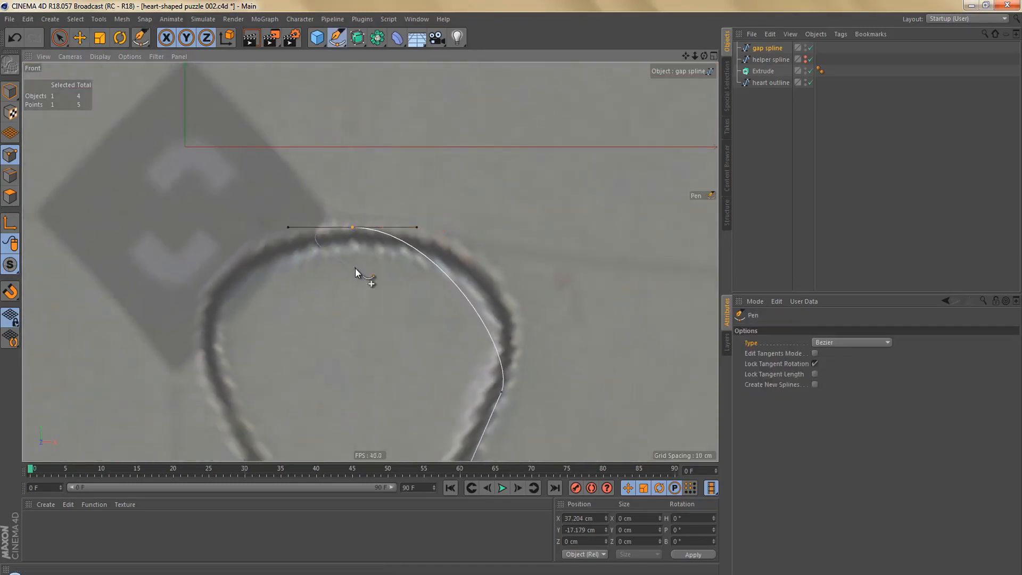
click(771, 363)
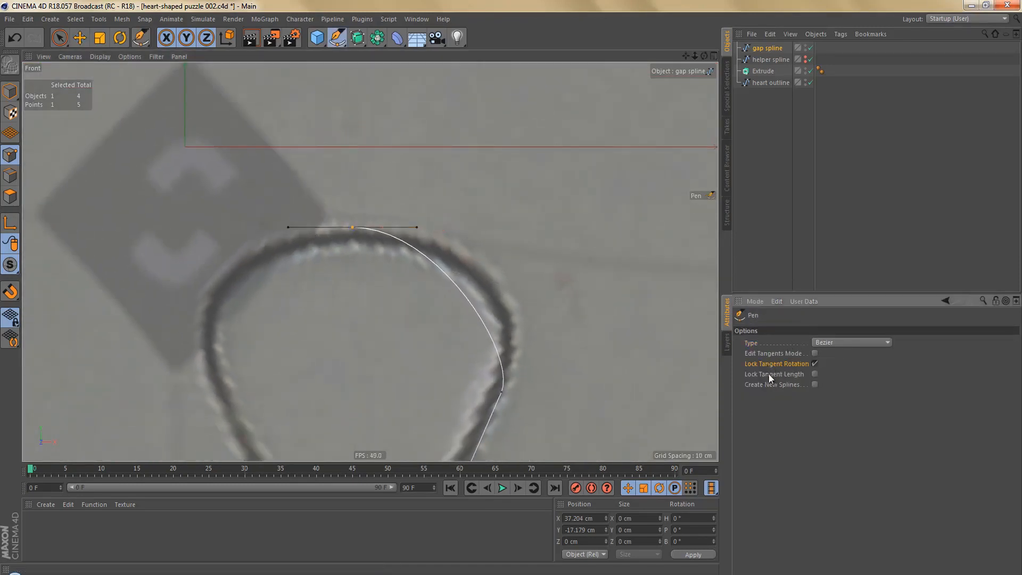
scroll(374, 259, up, 2)
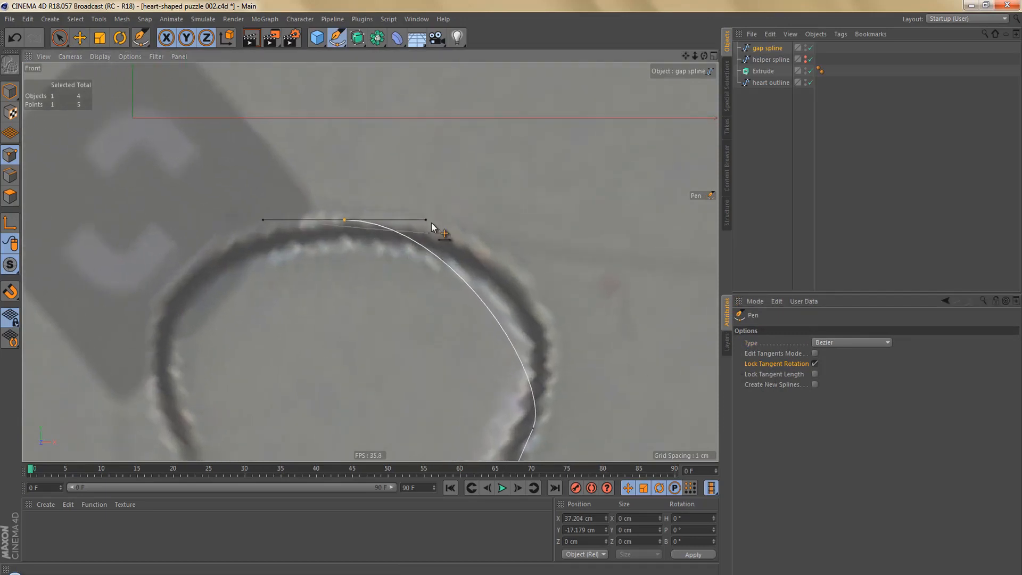
drag(432, 219, 496, 222)
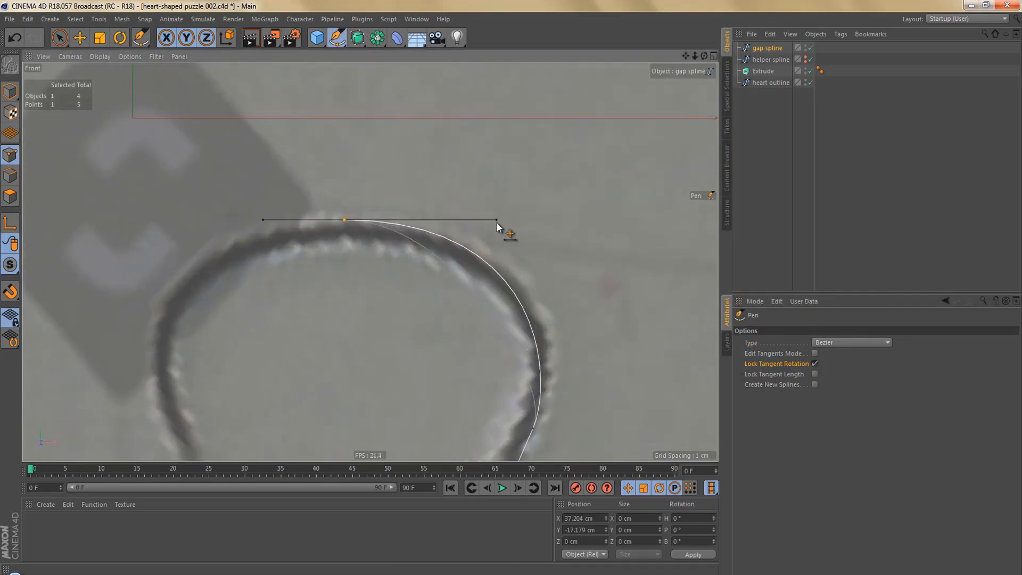
Lengthen the upper tangent of the upper right-flank point so the curve bulges out along the tab outline
alt+middle_drag(539, 307, 507, 228)
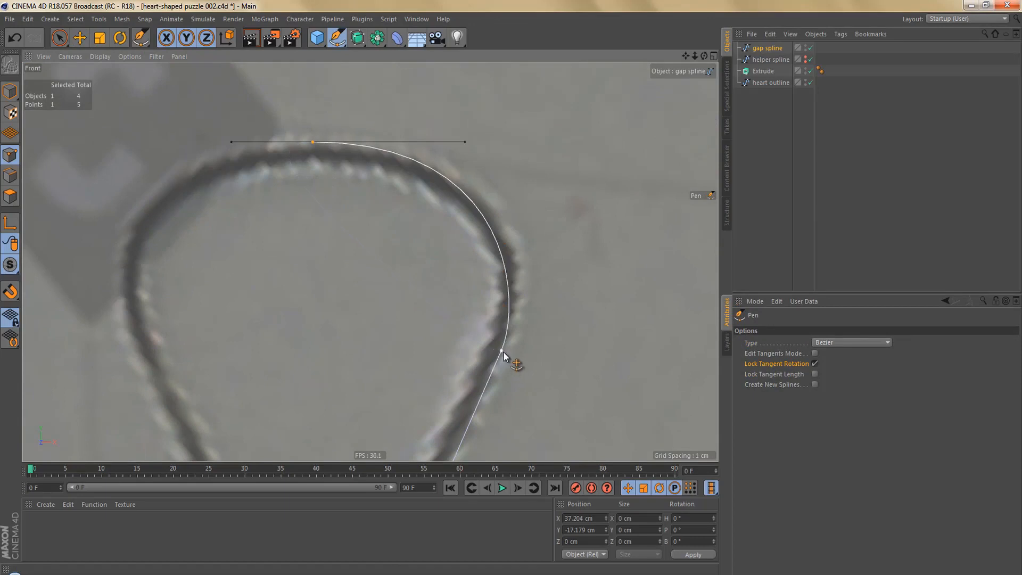
drag(502, 351, 541, 296)
scroll(524, 305, down, 3)
alt+middle_drag(529, 278, 511, 97)
scroll(517, 259, up, 1)
scroll(543, 247, up, 2)
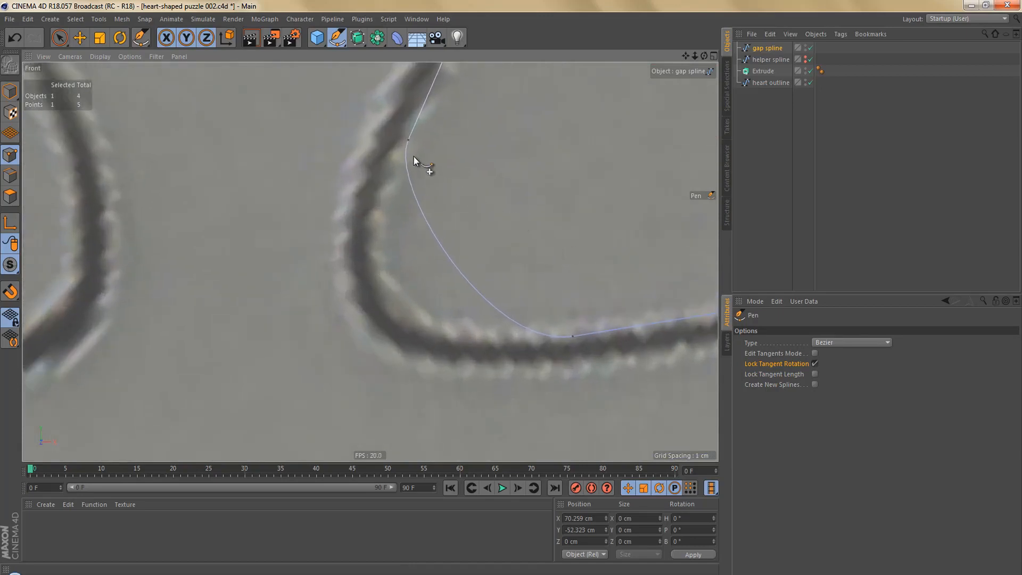
Lengthen the facing tangents of the lower right-flank point and the base point to round the corner along the reference outline
drag(392, 172, 356, 250)
drag(576, 336, 451, 361)
scroll(451, 361, down, 10)
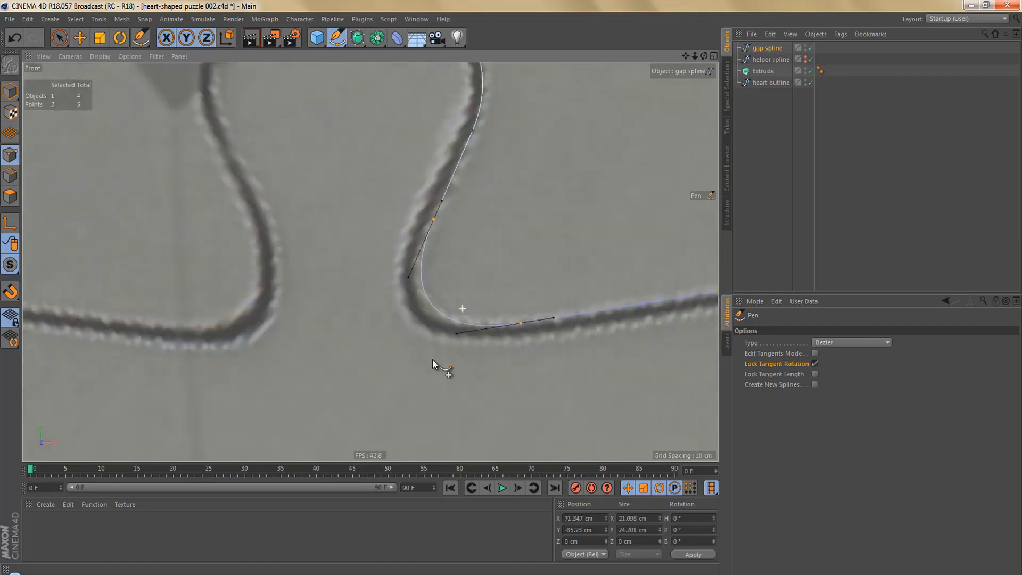
Enable Close Spline for the gap spline
alt+middle_drag(493, 324, 379, 324)
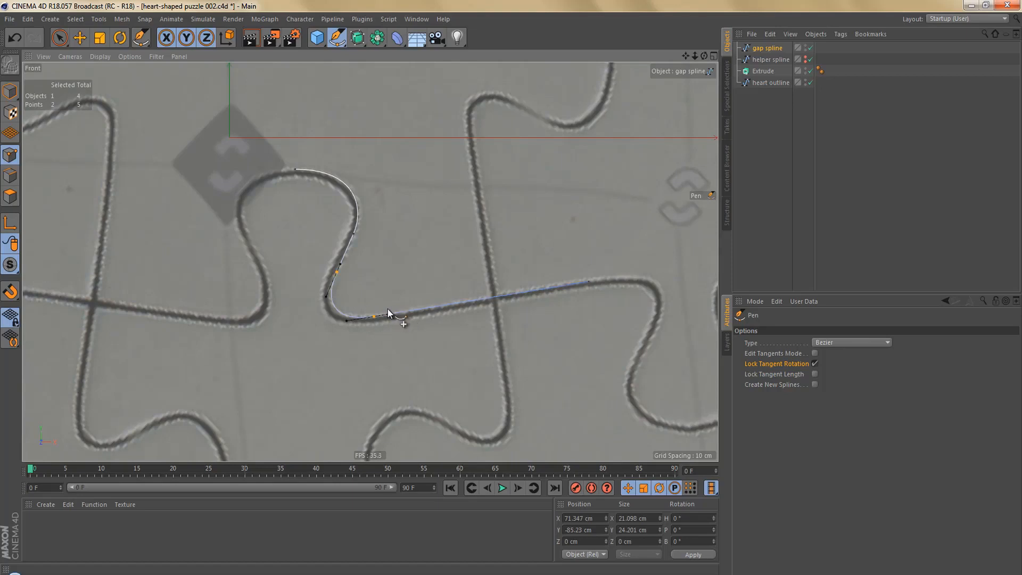
click(771, 48)
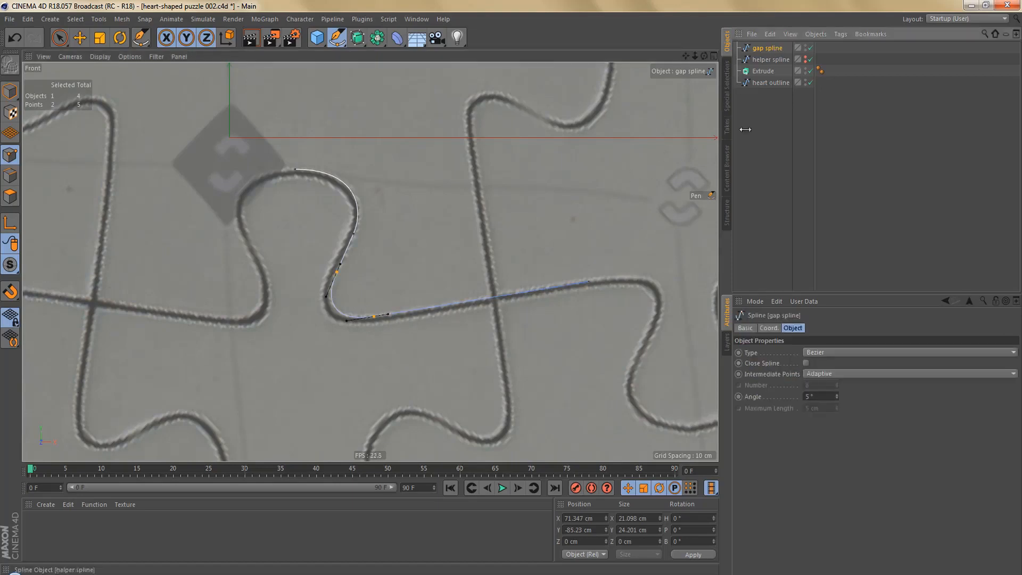
click(806, 363)
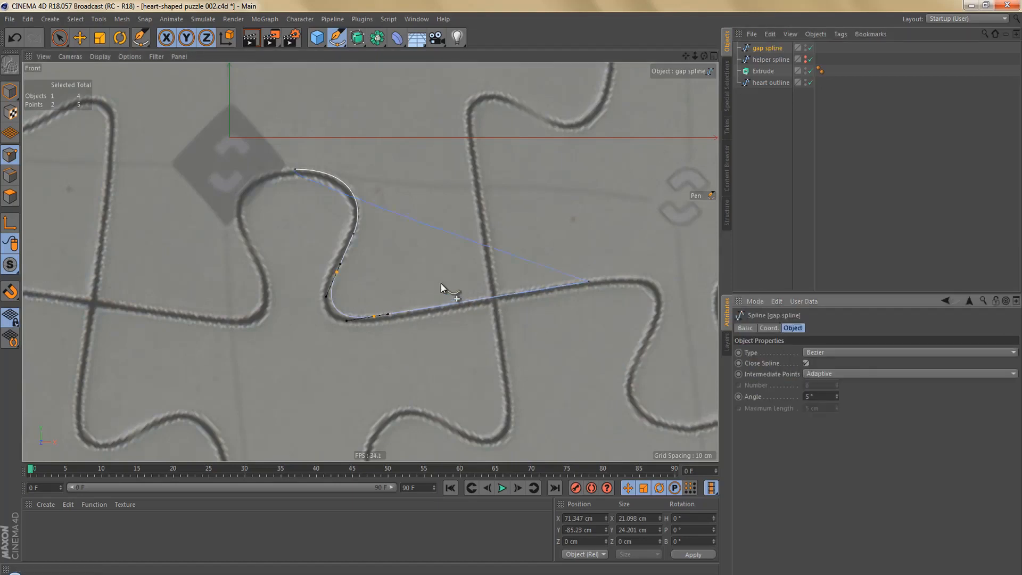
Add a point on the gap spline's closing segment, pull it out below the tab, and place the spline in an Extrude object
click(429, 228)
drag(429, 223, 319, 366)
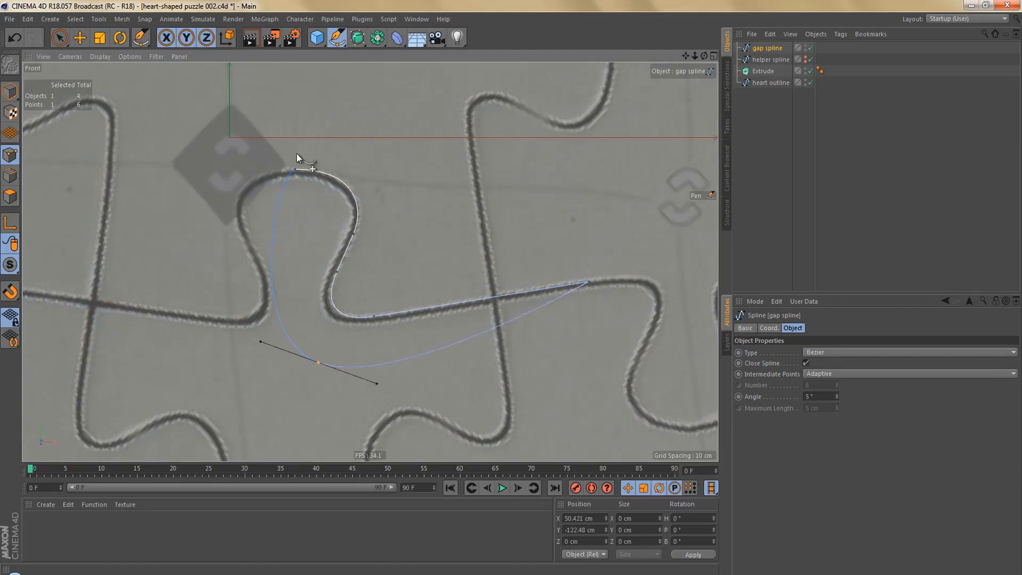
drag(357, 37, 490, 56)
Render the extruded gap shape in the viewport, overall and close up, to examine the smoothness of the tab curve
key(ctrl+r)
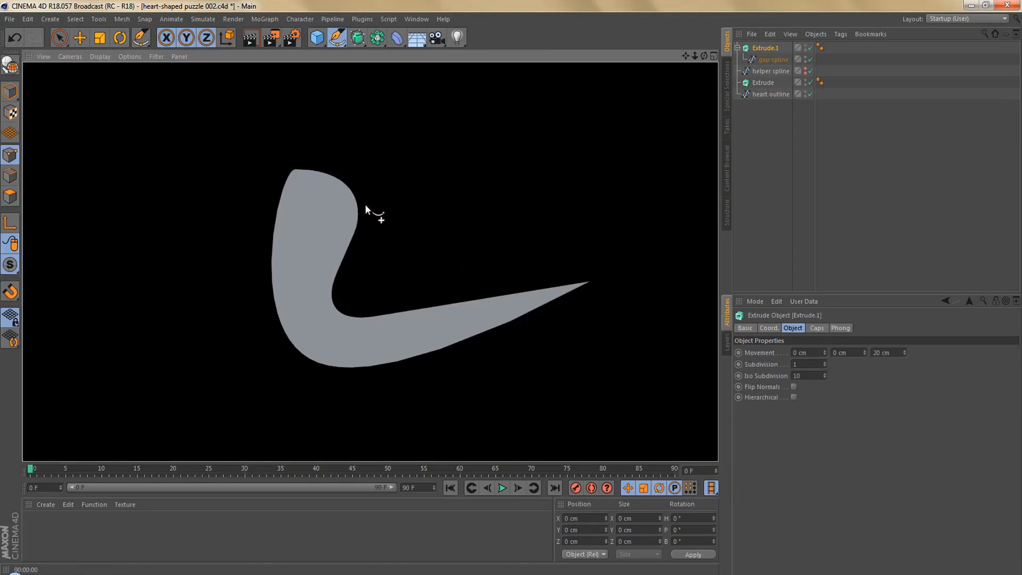
scroll(386, 202, up, 4)
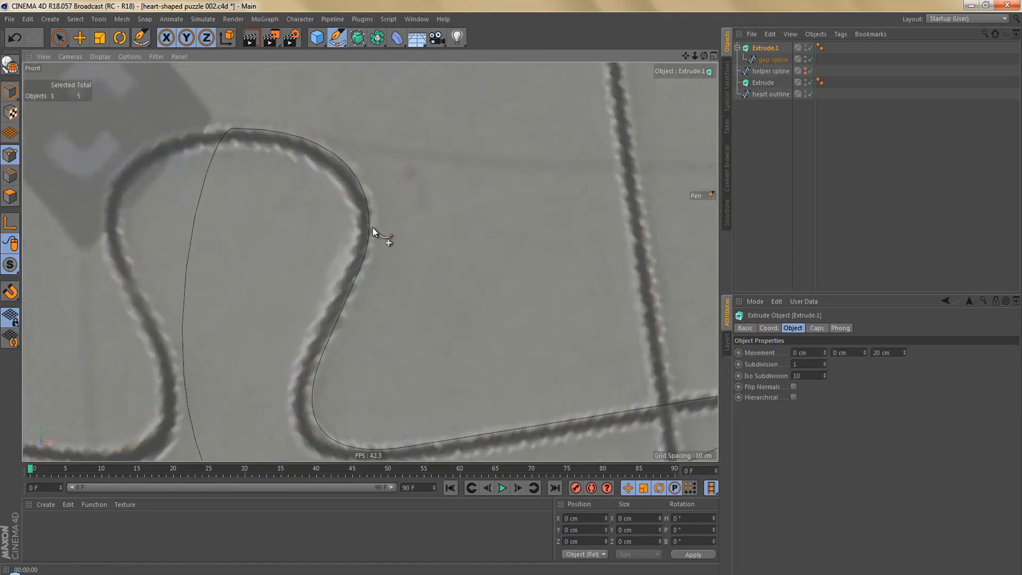
key(ctrl+r)
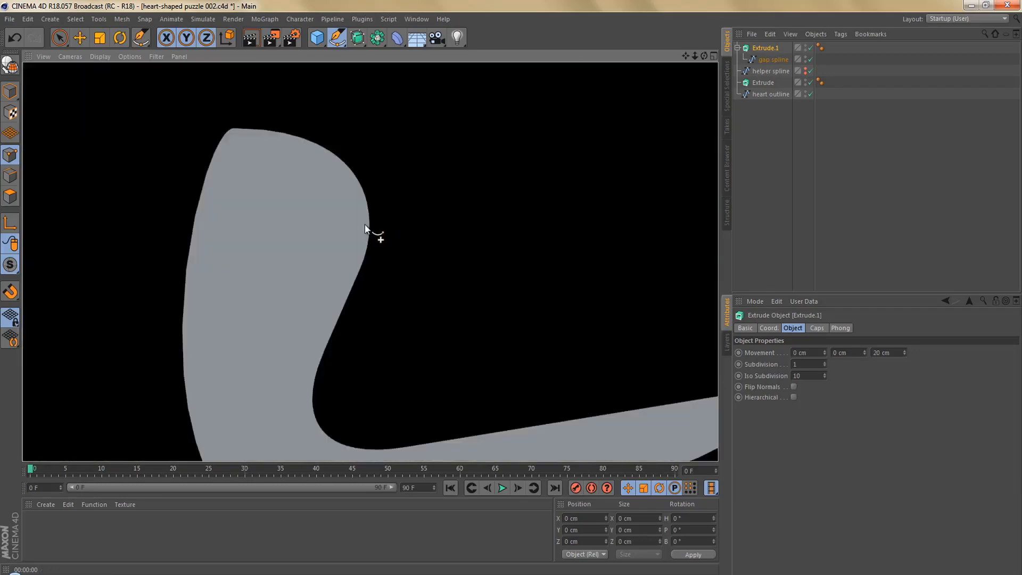
scroll(352, 206, up, 2)
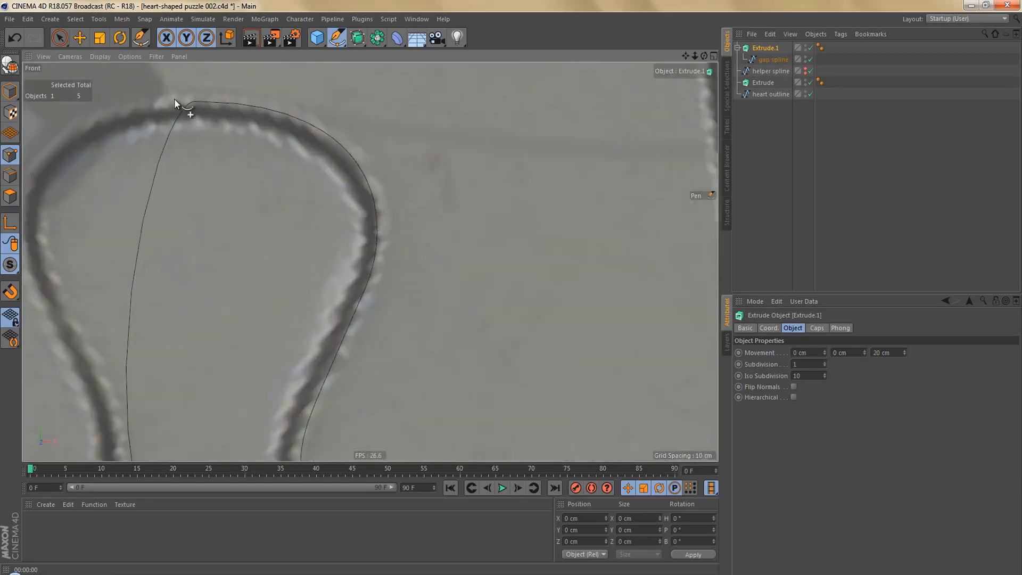
Shorten the right tangent of the gap spline's top point slightly and check the rounding with viewport renders
click(769, 60)
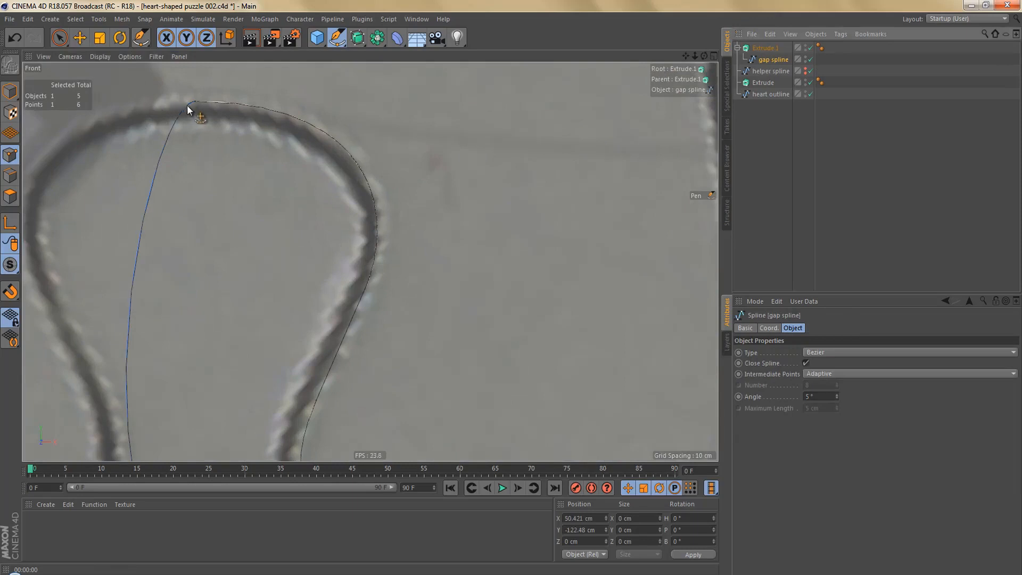
drag(195, 104, 345, 100)
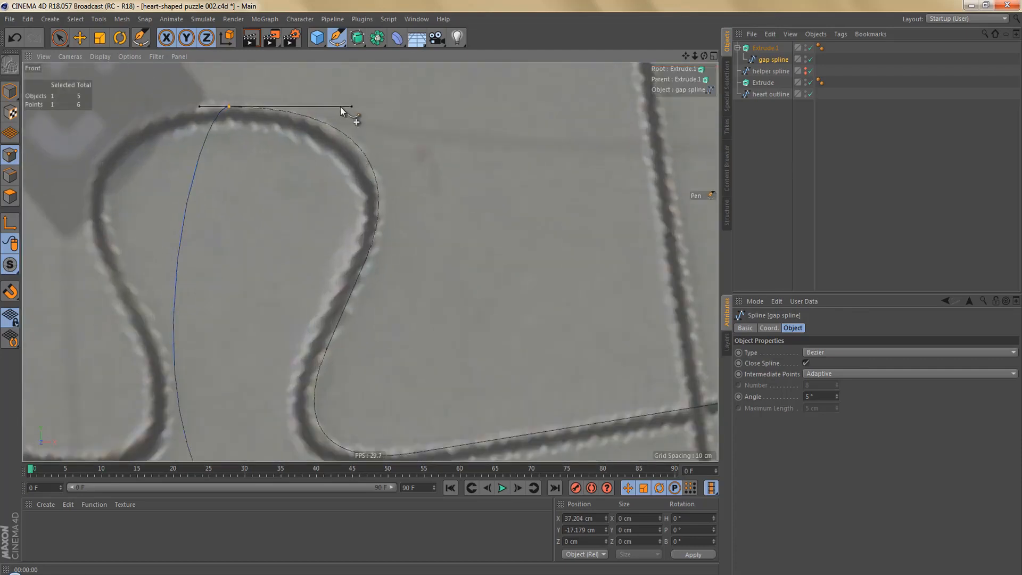
drag(352, 104, 334, 105)
key(ctrl+r)
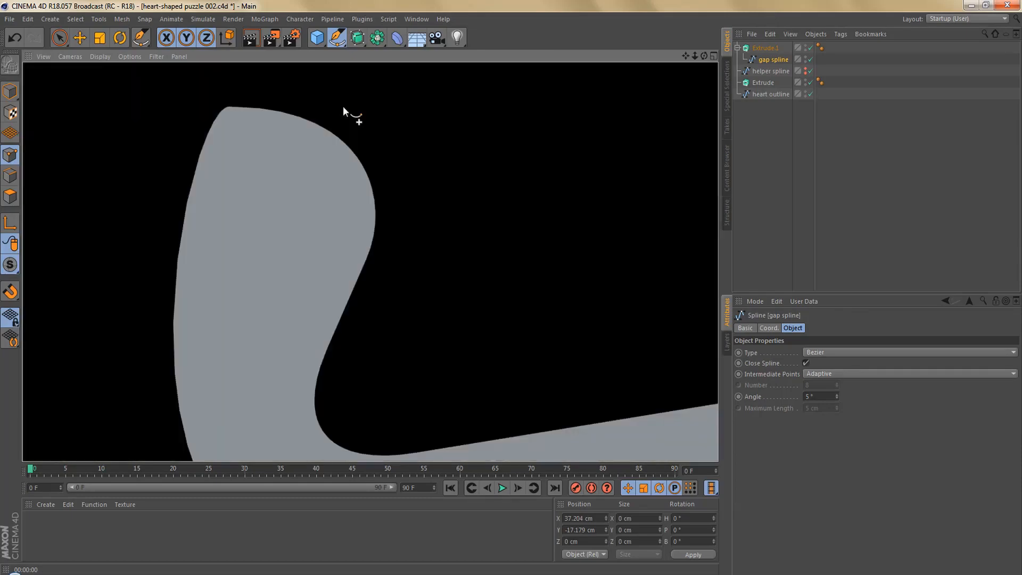
scroll(343, 107, down, 3)
key(ctrl+r)
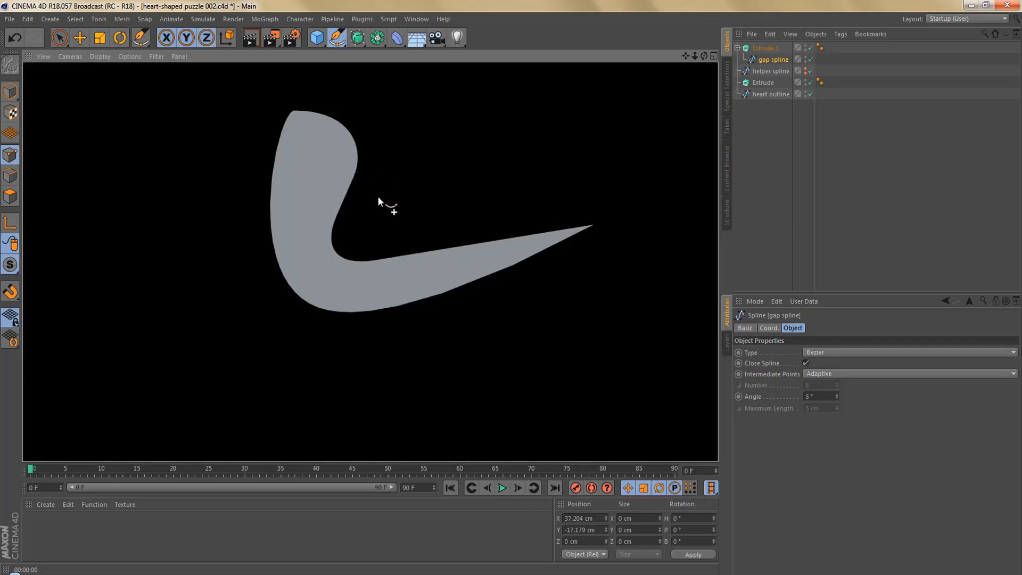
scroll(394, 248, up, 3)
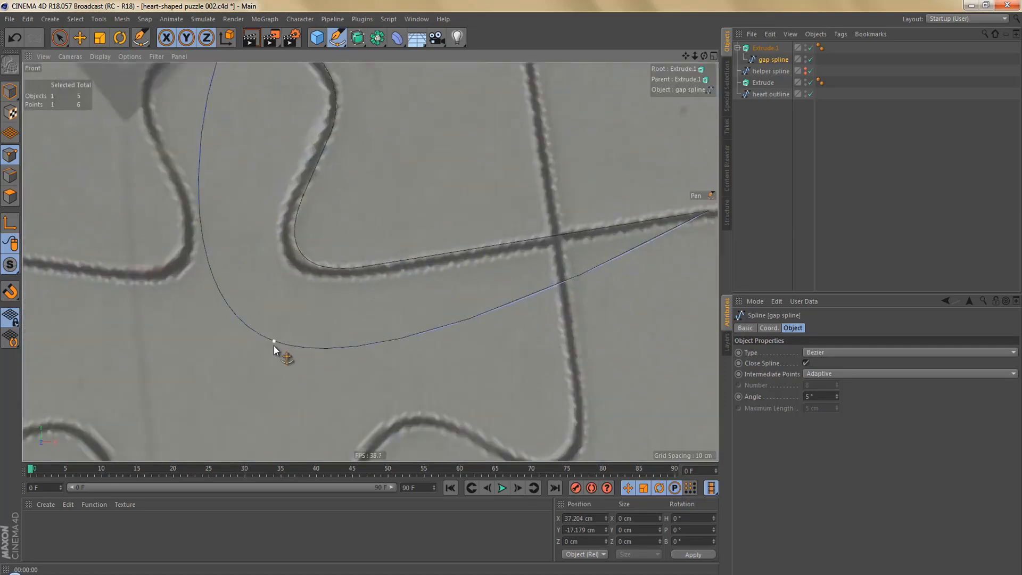
Delete the extra point below the tab and disable Close Spline for the gap spline
click(274, 341)
key(Delete)
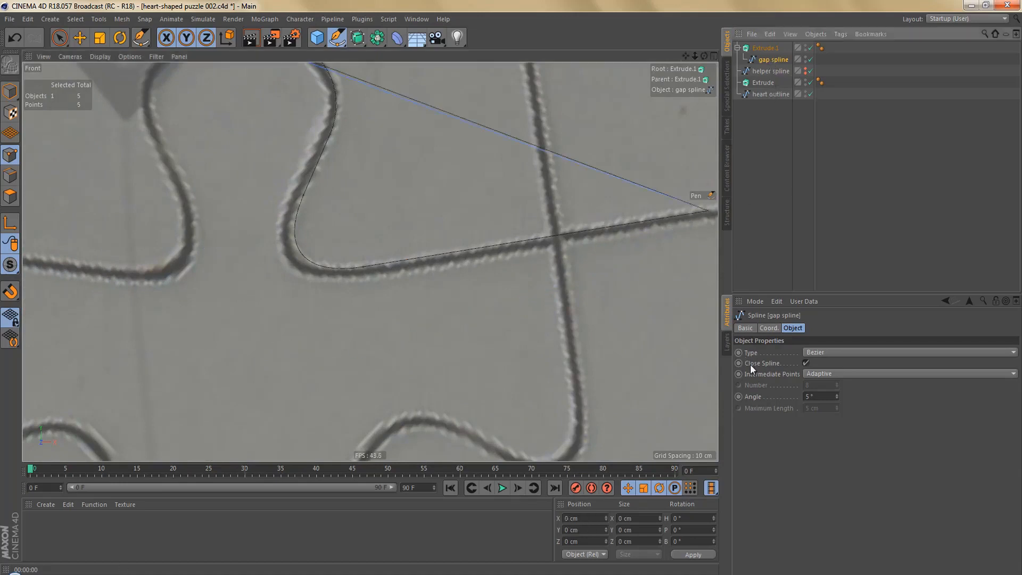
click(807, 363)
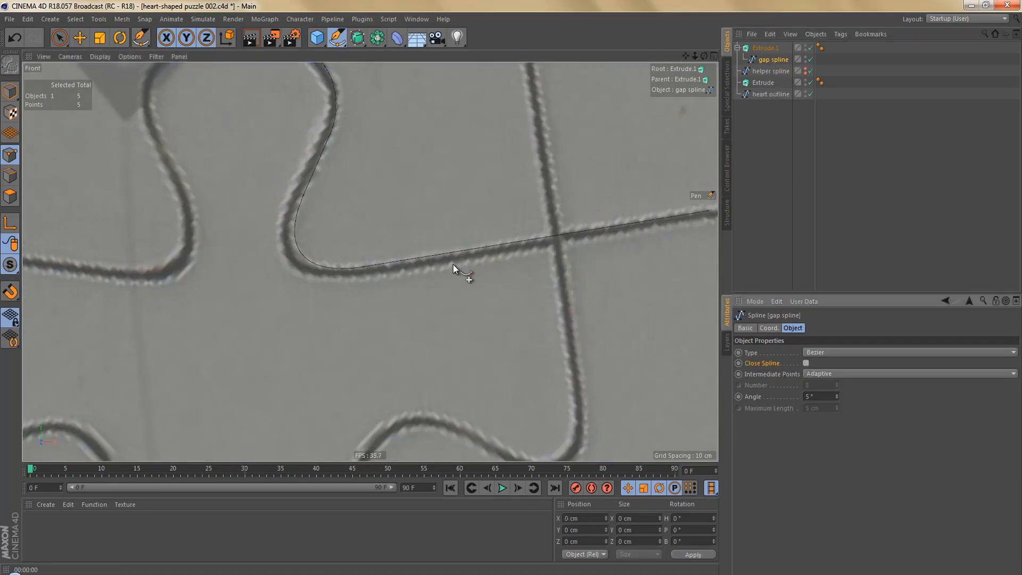
Take the gap spline out of its Extrude parent and delete both Extrude objects
scroll(453, 266, down, 4)
alt+middle_drag(343, 201, 368, 219)
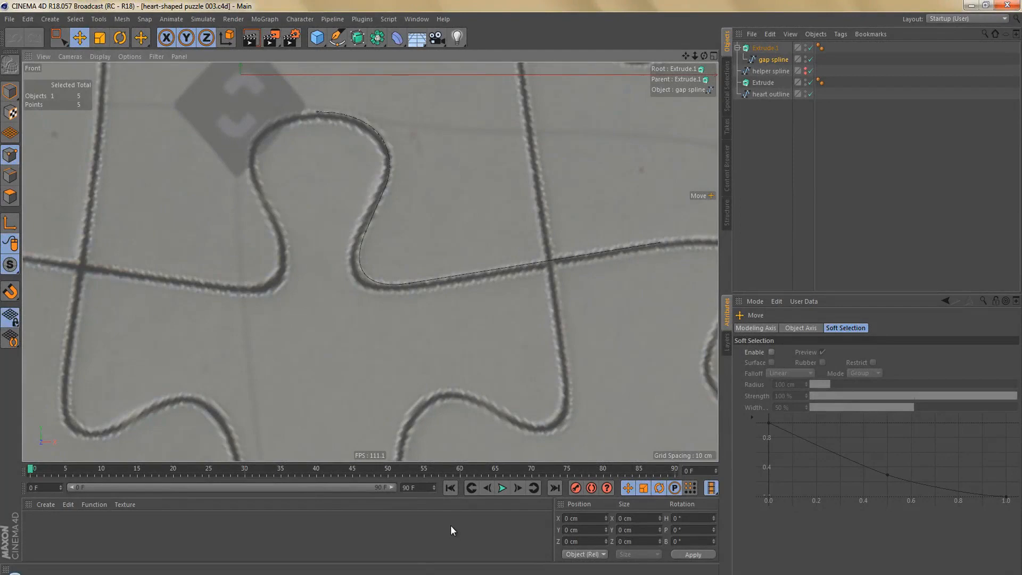
drag(764, 59, 766, 115)
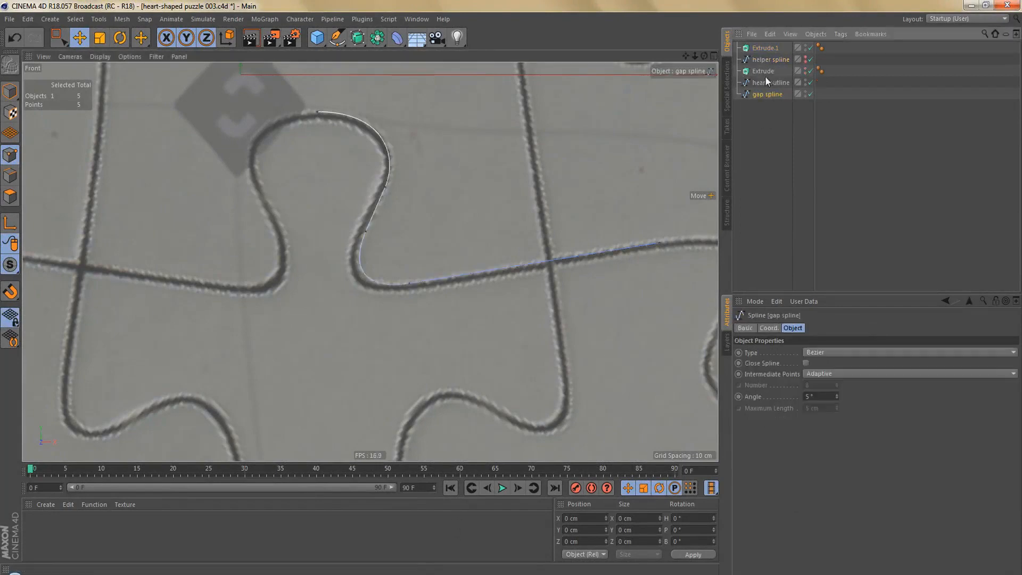
click(764, 71)
ctrl+click(765, 49)
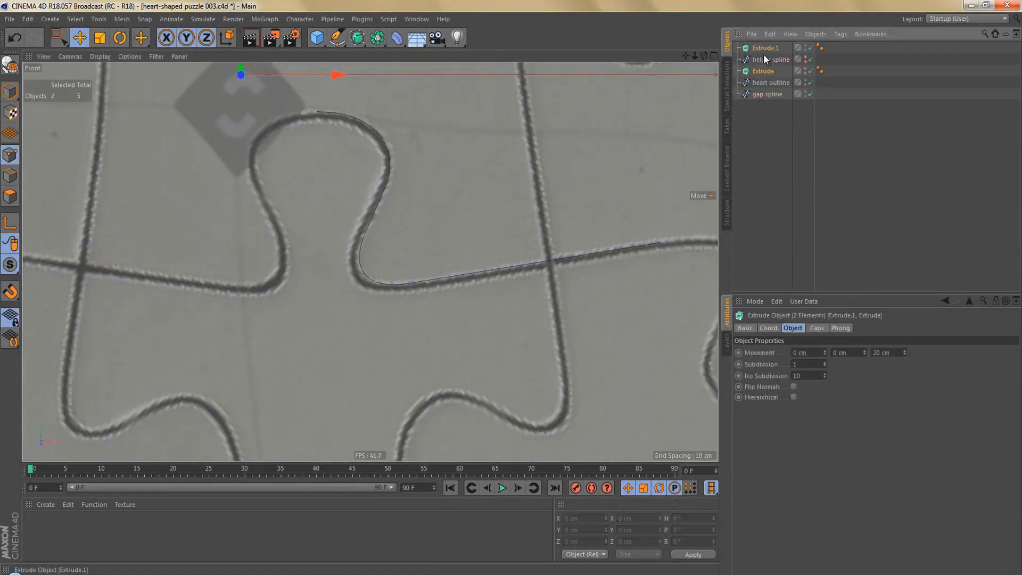
key(Delete)
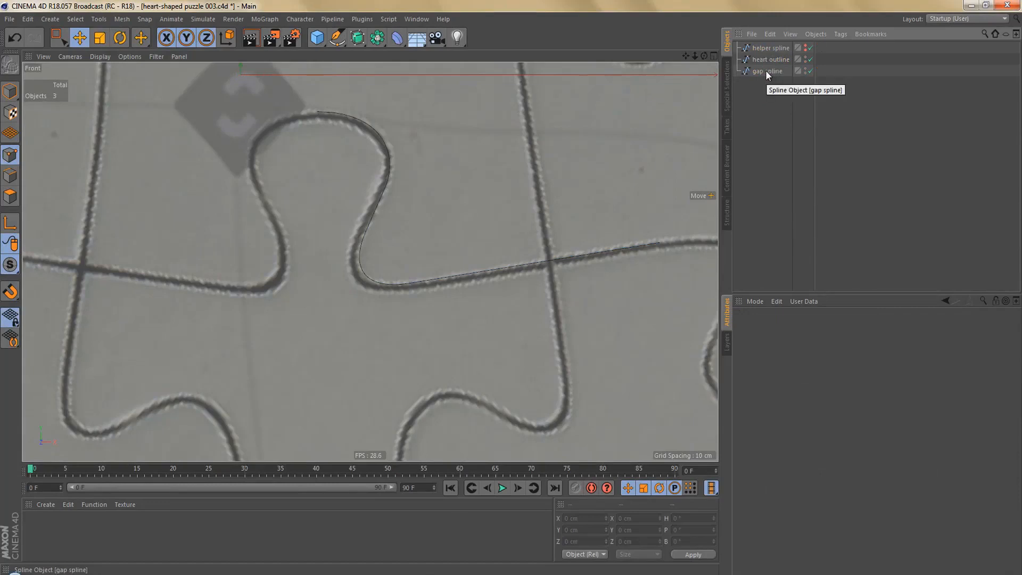
Hide the background picture in the Front viewport and select the gap spline
key(shift+v)
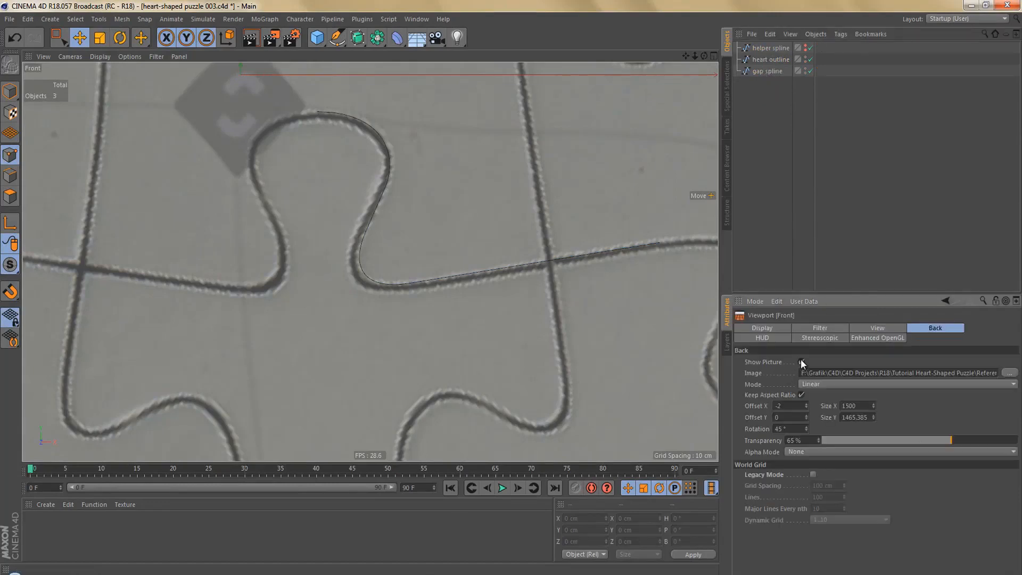
click(801, 361)
click(768, 69)
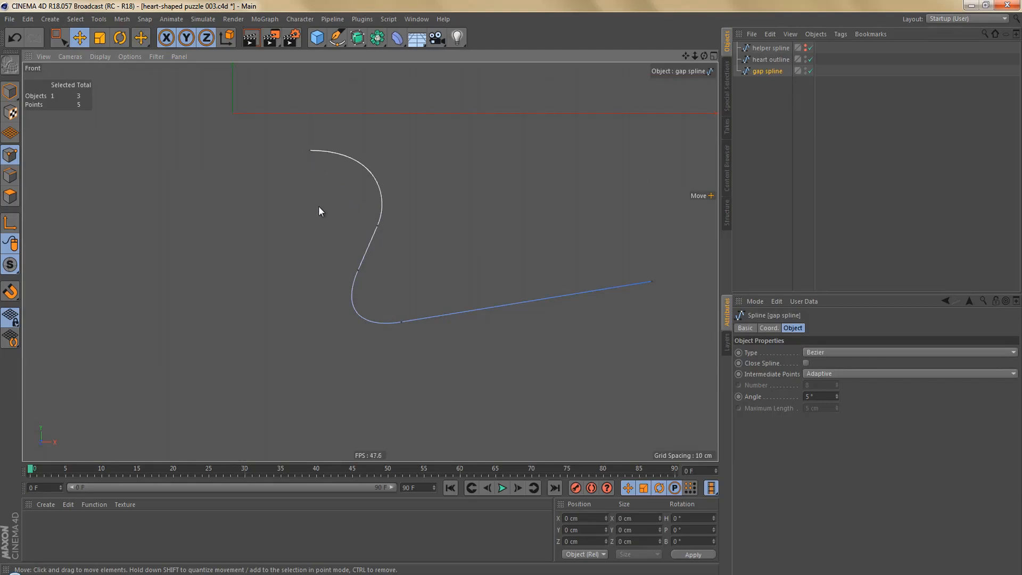
In Model mode, use Axis Center to move the gap spline's axis to all points with X -100%, Y 100% and Z 0%
key(m)
key(m)
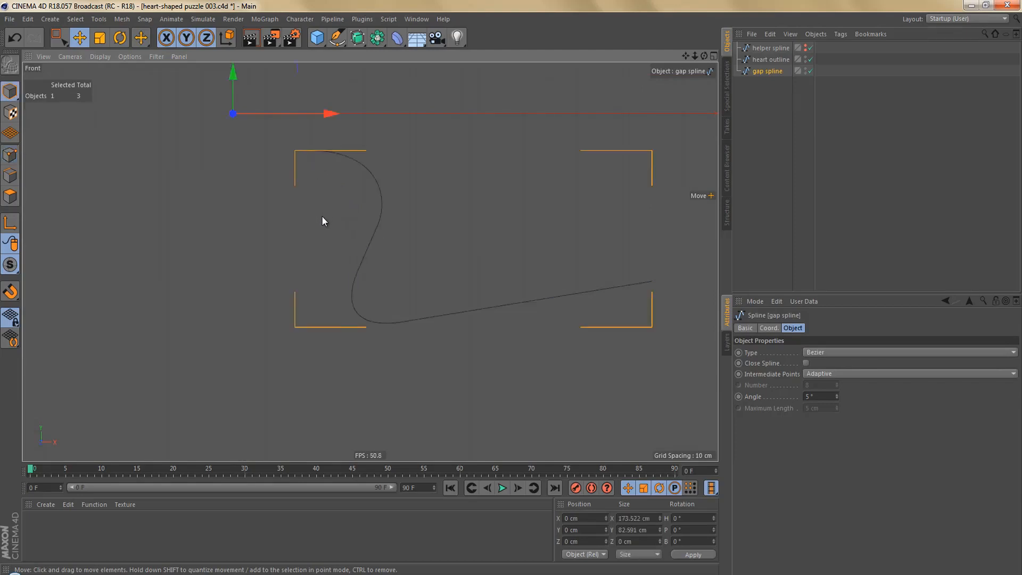
key(a)
key(c)
click(302, 252)
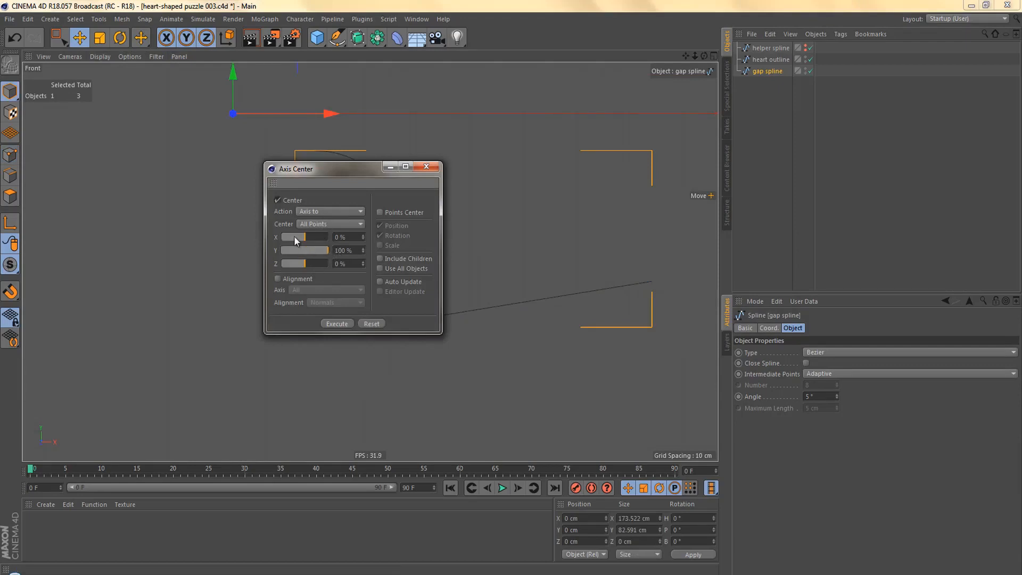
drag(302, 238, 275, 237)
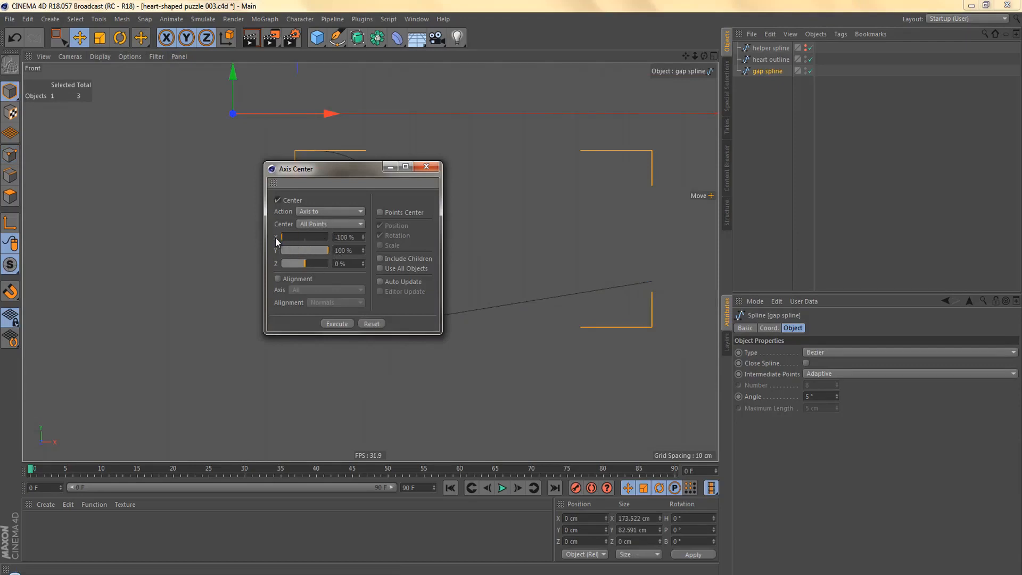
click(336, 323)
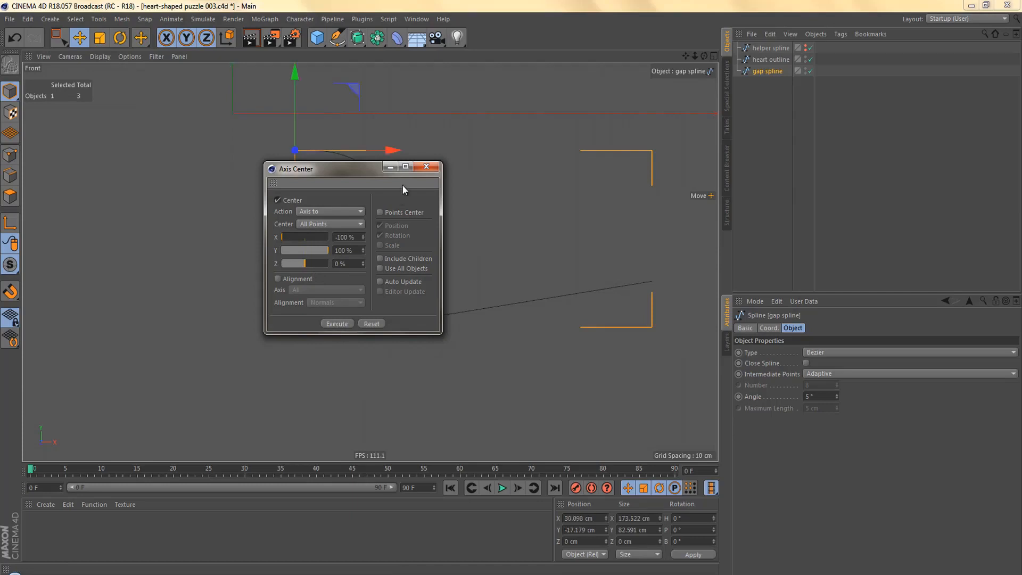
click(427, 167)
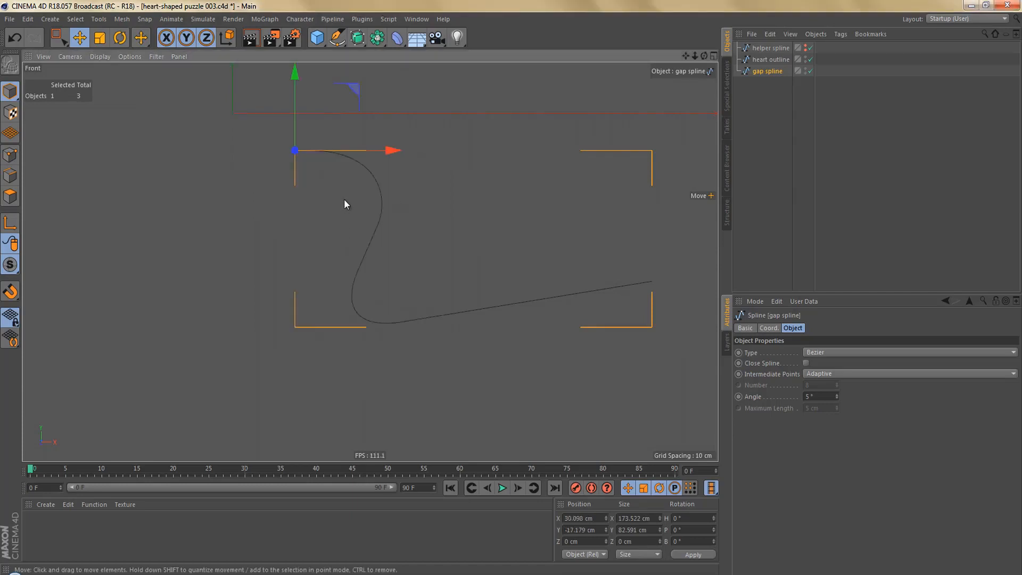
Using axis editing and snapping, shift the gap spline's axis along X onto its top point, and turn both modes off again
alt+middle_drag(344, 205, 400, 227)
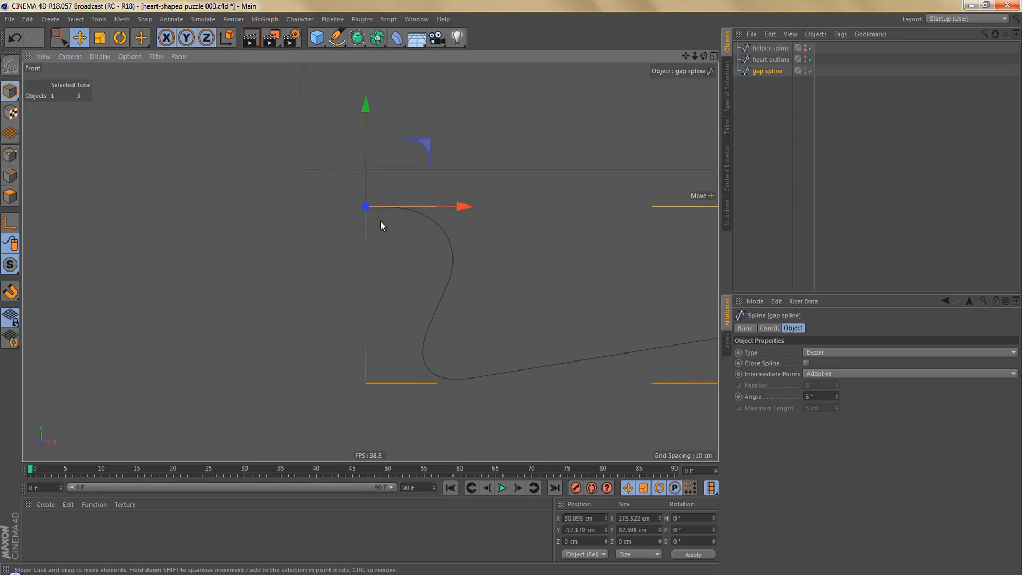
key(Return)
click(380, 206)
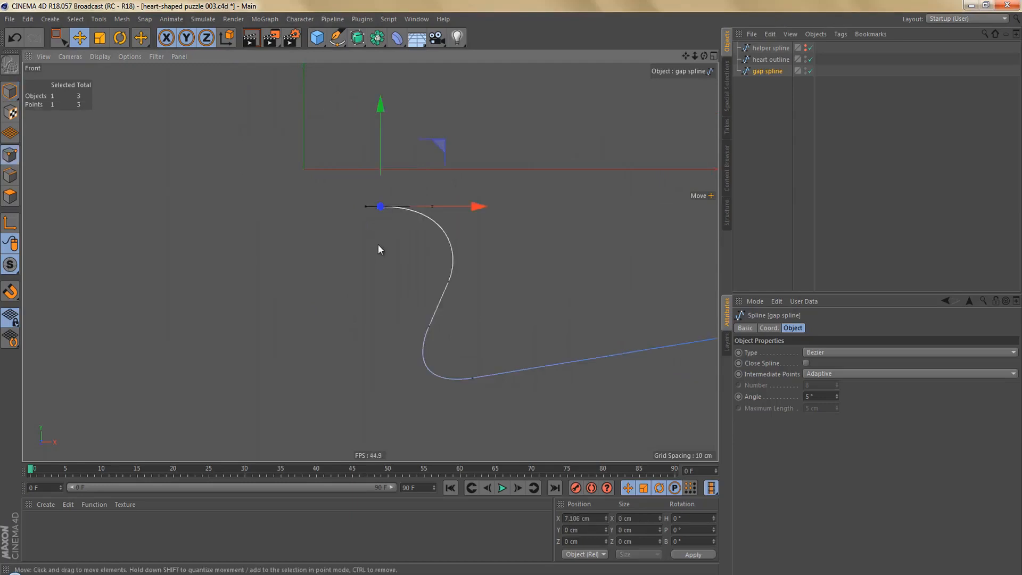
scroll(426, 208, up, 6)
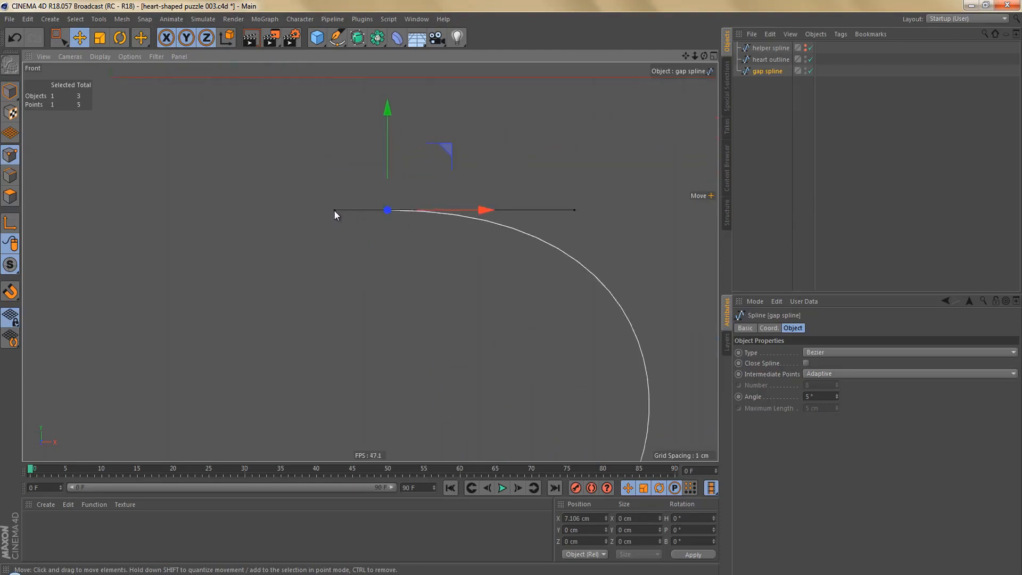
key(Return)
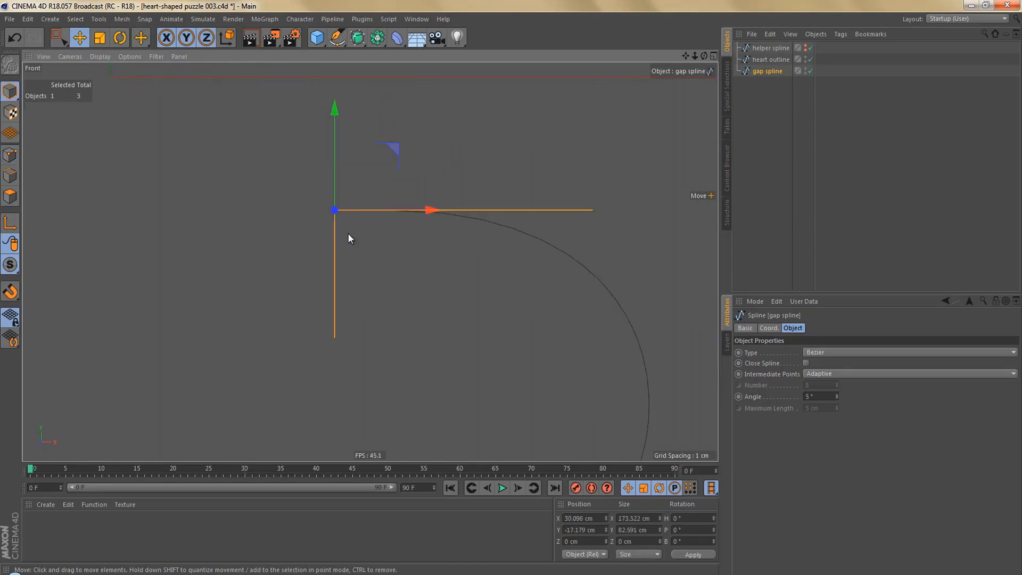
click(10, 222)
click(11, 292)
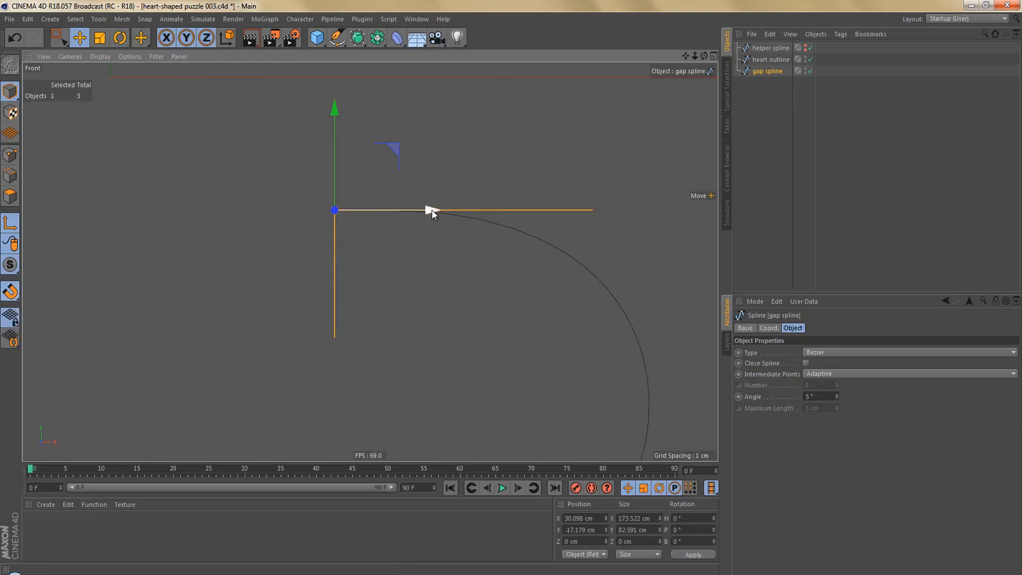
drag(426, 211, 483, 210)
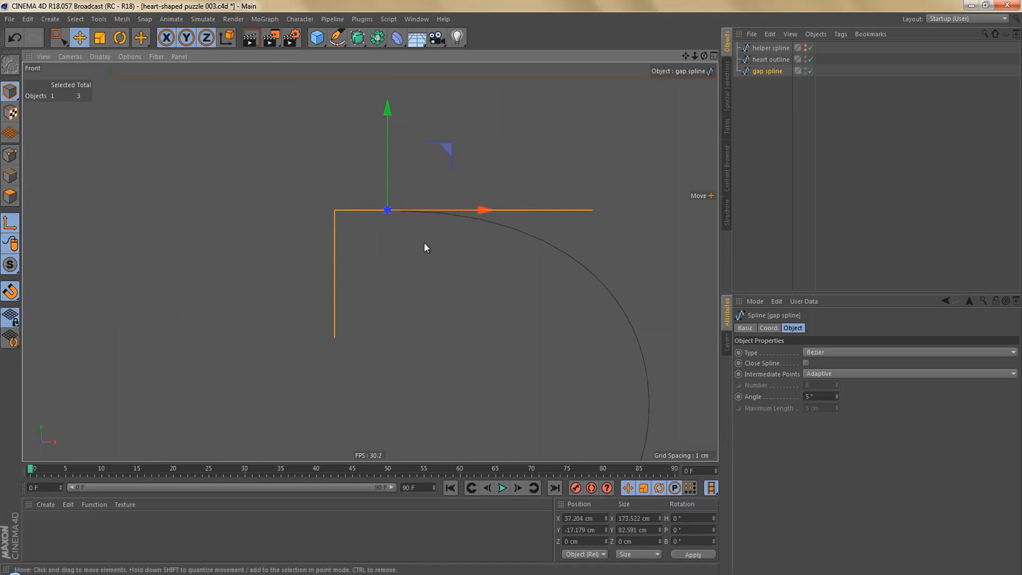
click(10, 223)
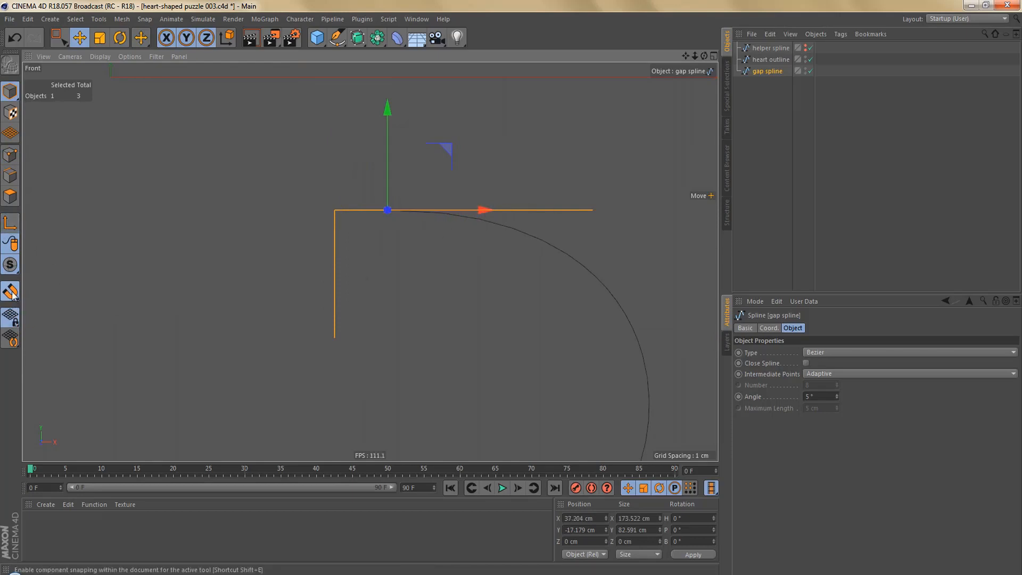
Duplicate the gap spline and rotate the copy to a heading of -180° so it mirrors the other half of the tab
scroll(337, 287, down, 5)
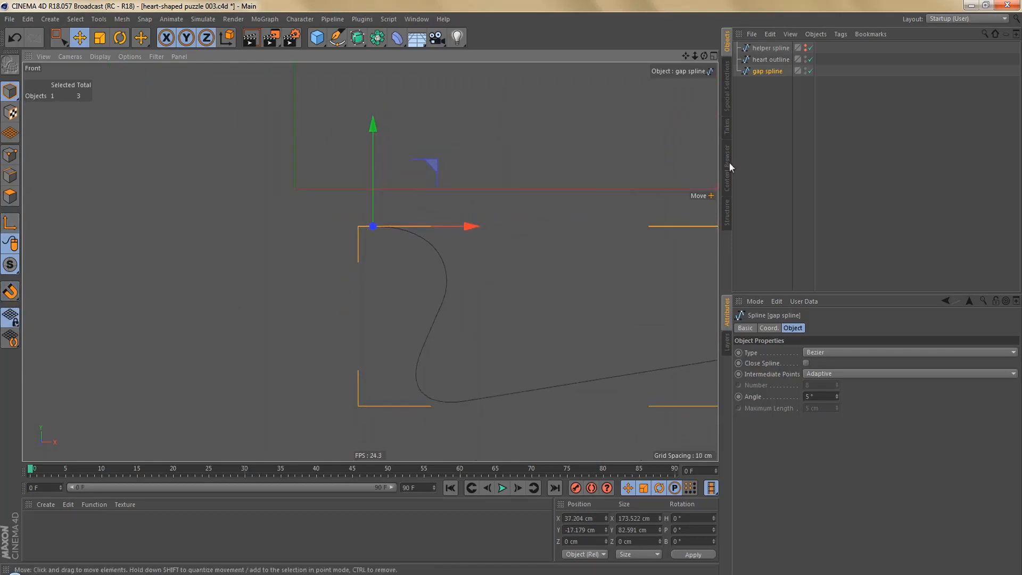
ctrl+drag(760, 72, 762, 86)
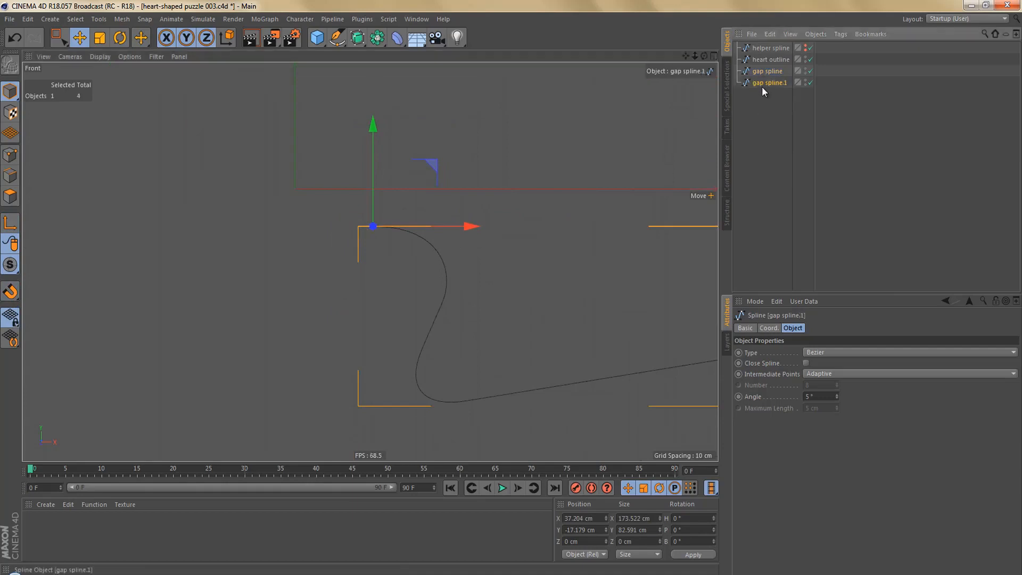
key(r)
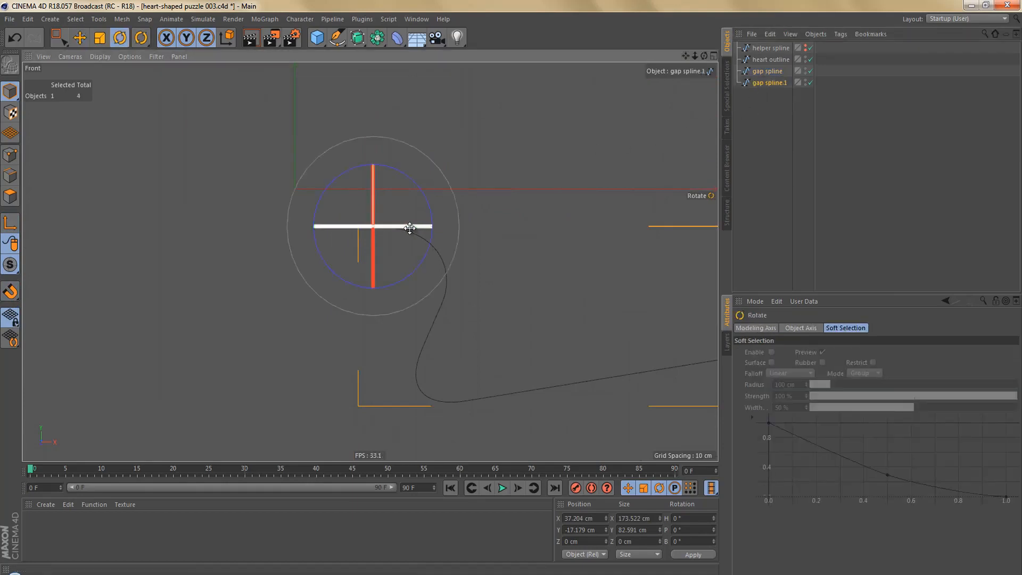
drag(410, 227, 163, 287)
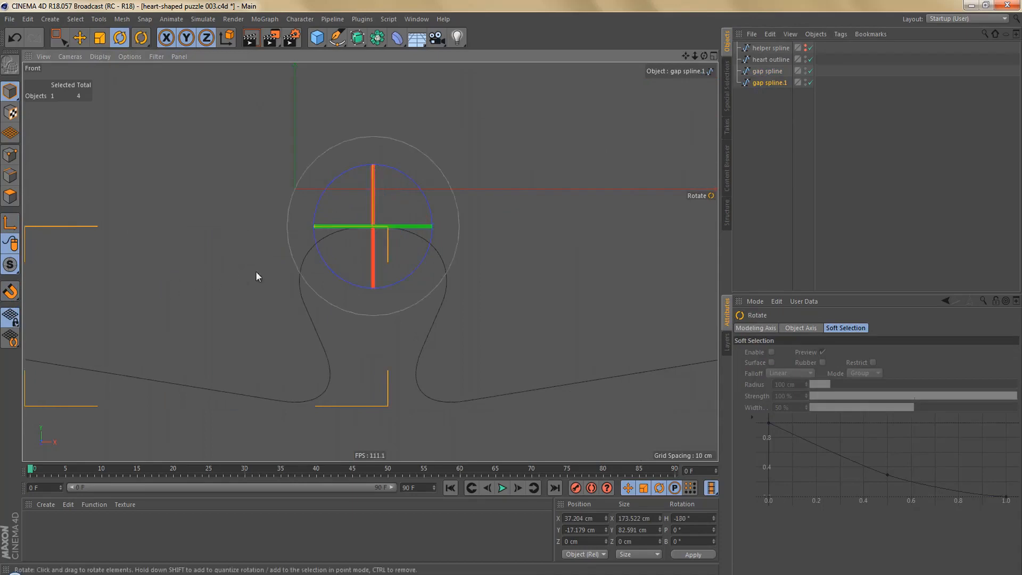
Merge the gap spline and its mirrored copy into one object with Connect Objects + Delete, and switch to Points mode
ctrl+click(767, 72)
right_click(769, 82)
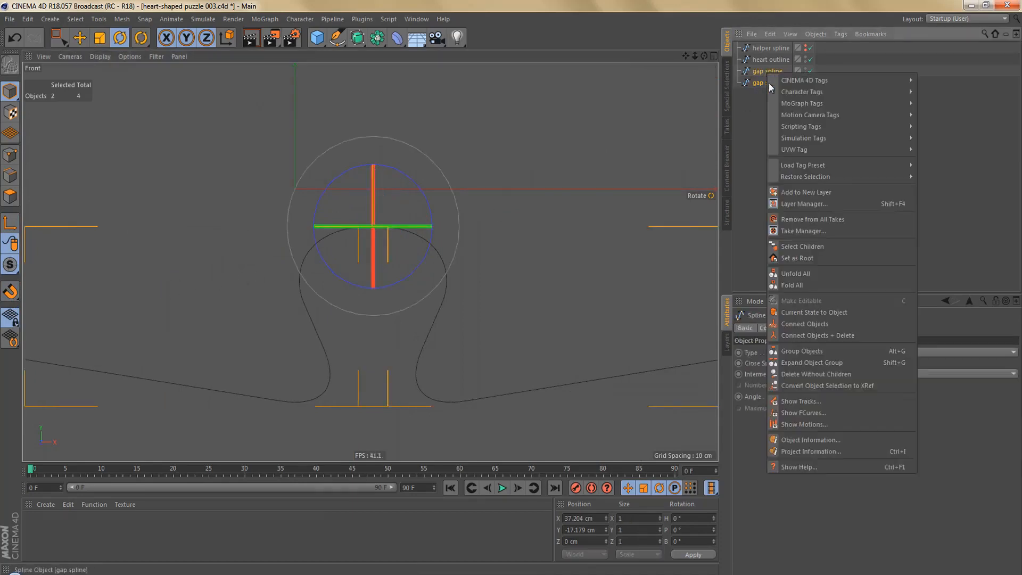
click(803, 333)
key(Return)
Weld the two overlapping points at the tab's top so both halves join into one continuous spline
key(s)
key(r)
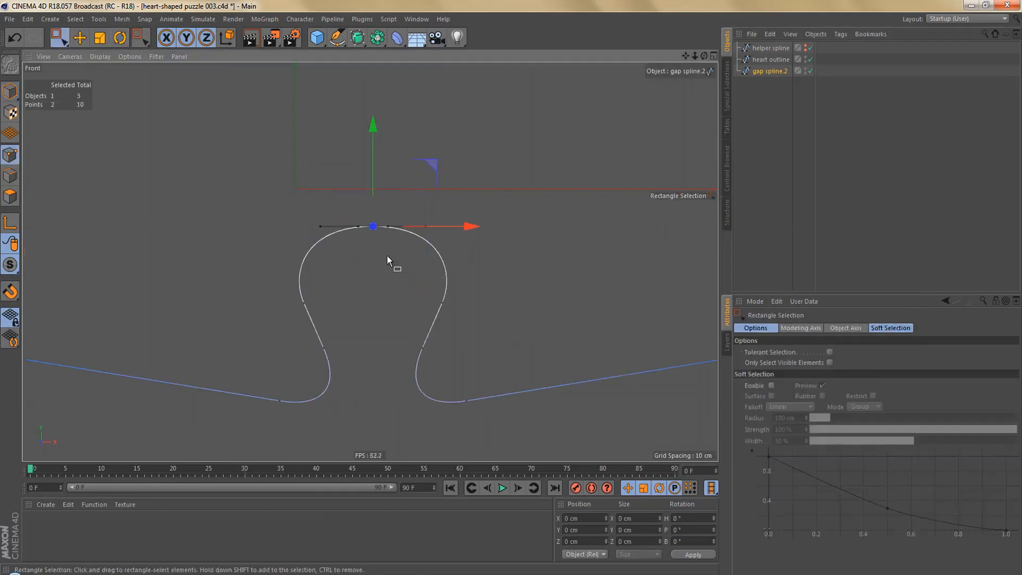
key(m)
key(q)
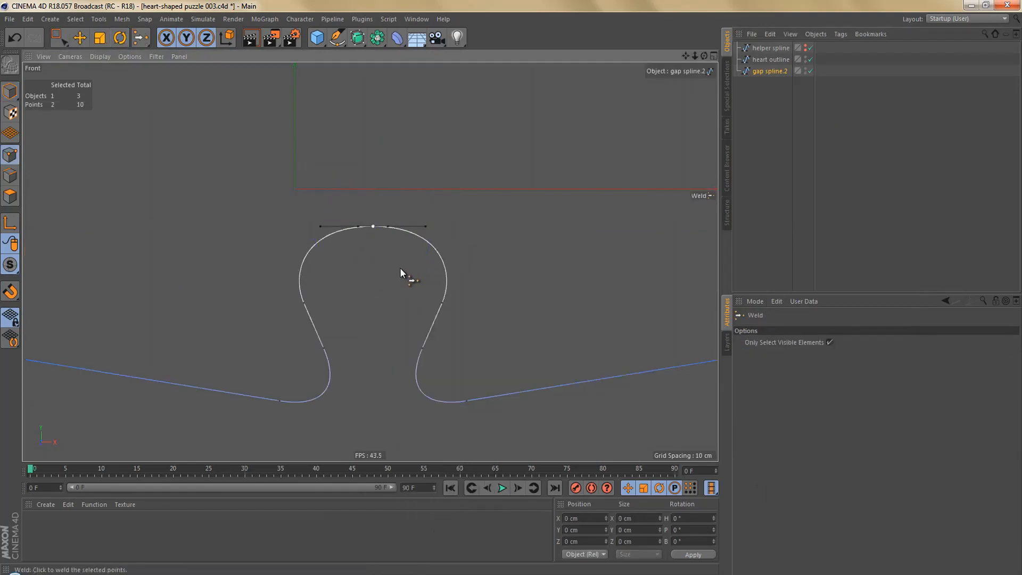
click(394, 268)
scroll(410, 261, down, 5)
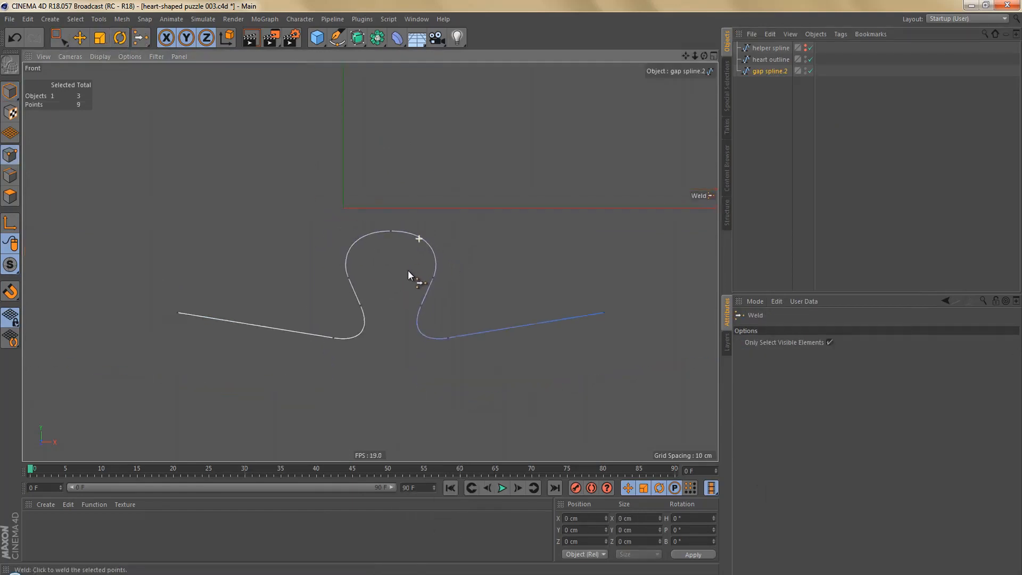
Rename the merged spline as "gap spline" and duplicate it
double_click(772, 72)
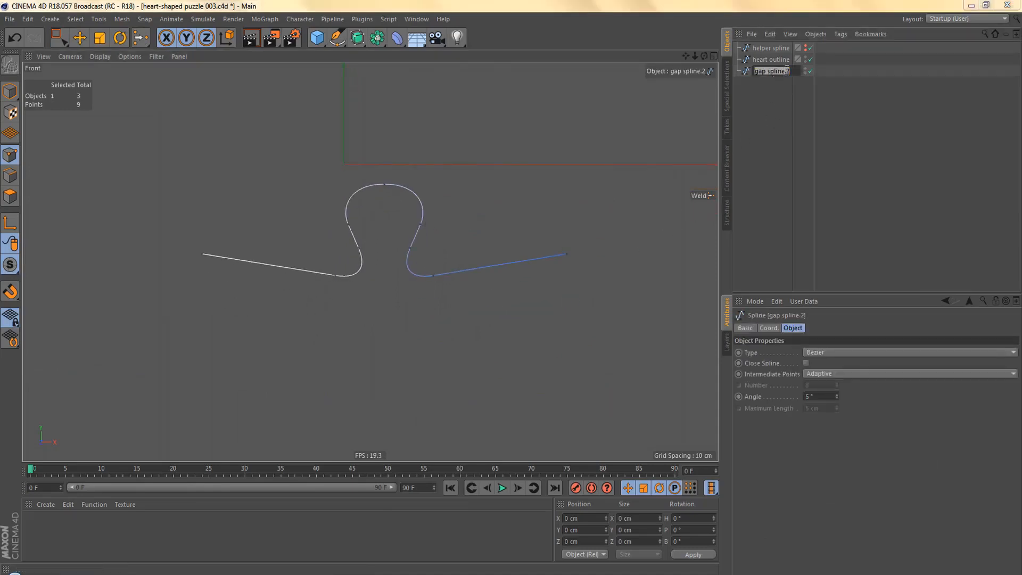
mouse_move(785, 71)
mouse_down()
mouse_move(799, 71)
mouse_move(769, 83)
mouse_up()
key(BackSpace)
key(Return)
Rename the duplicate as "helper gap" and hide the original gap spline
double_click(768, 83)
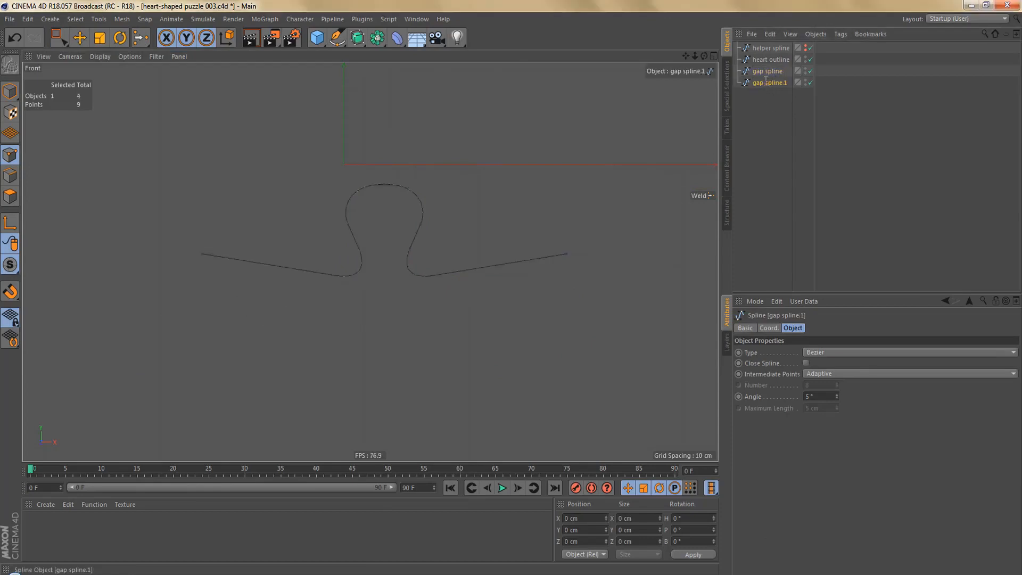
text(helper gap)
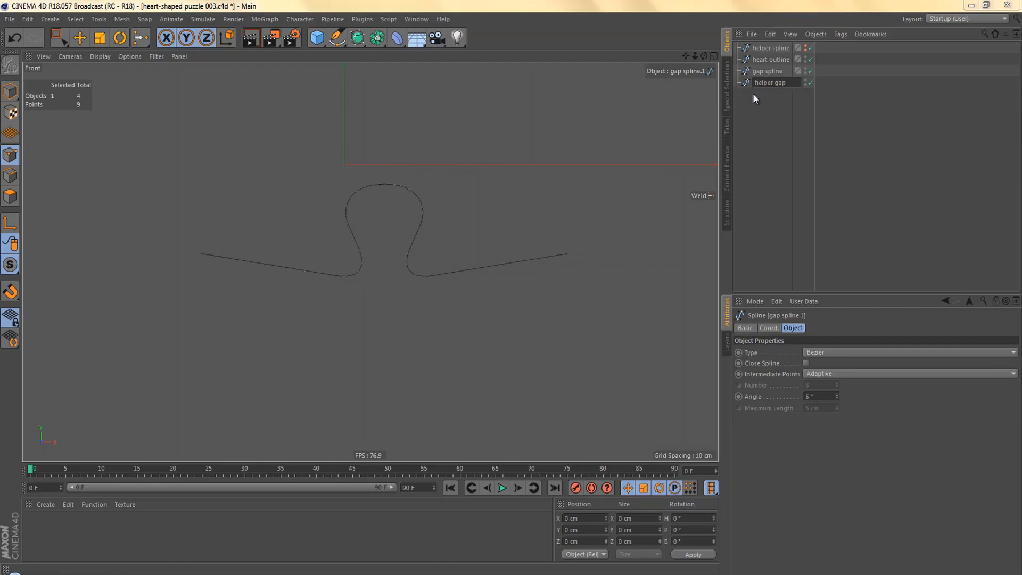
key(Return)
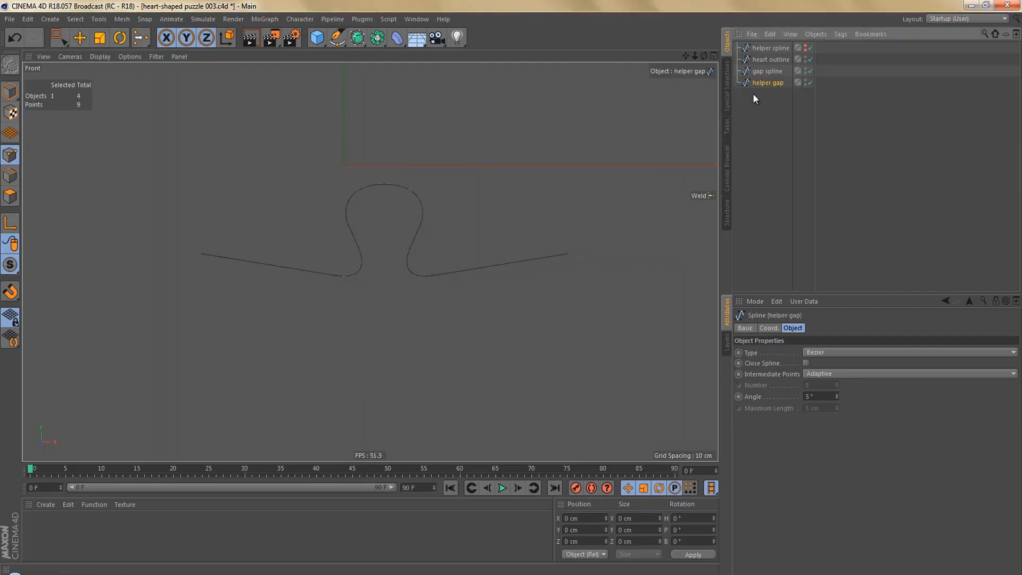
alt+double_click(805, 71)
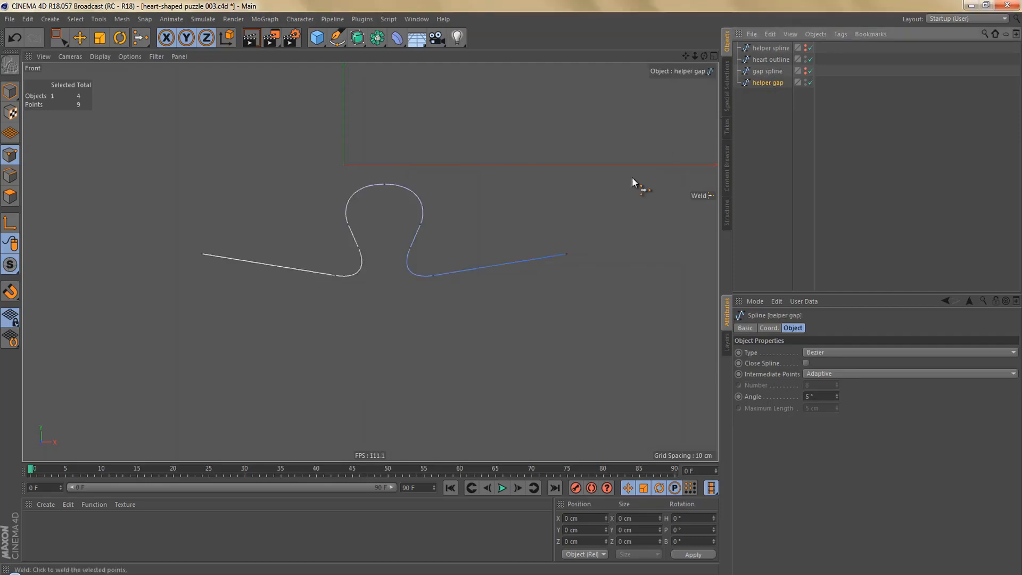
Select all points of the helper gap spline and subdivide it through the Subdivide dialog
scroll(443, 234, up, 2)
alt+right_drag(461, 234, 457, 236)
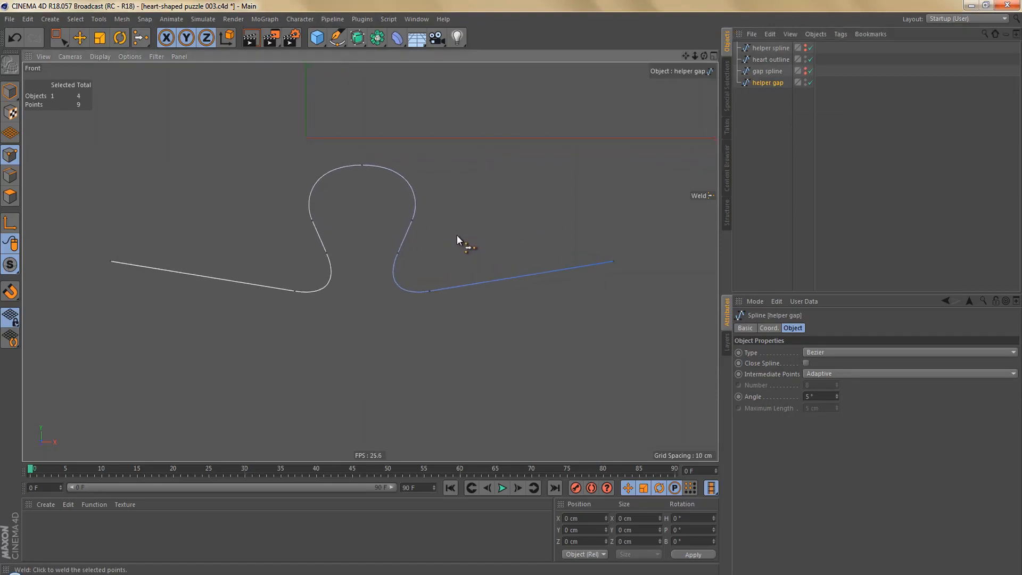
key(ctrl+a)
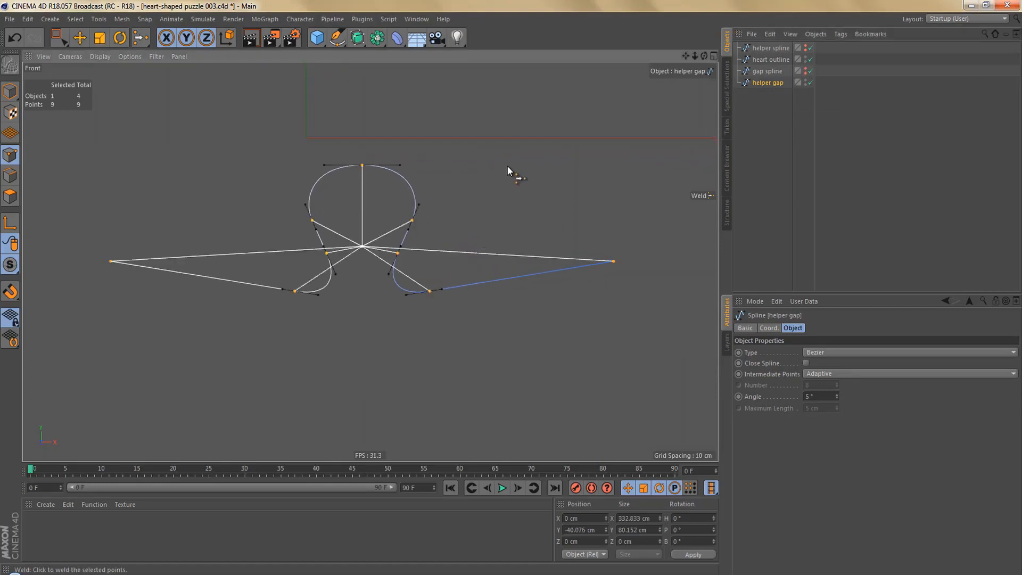
key(e)
right_click(509, 165)
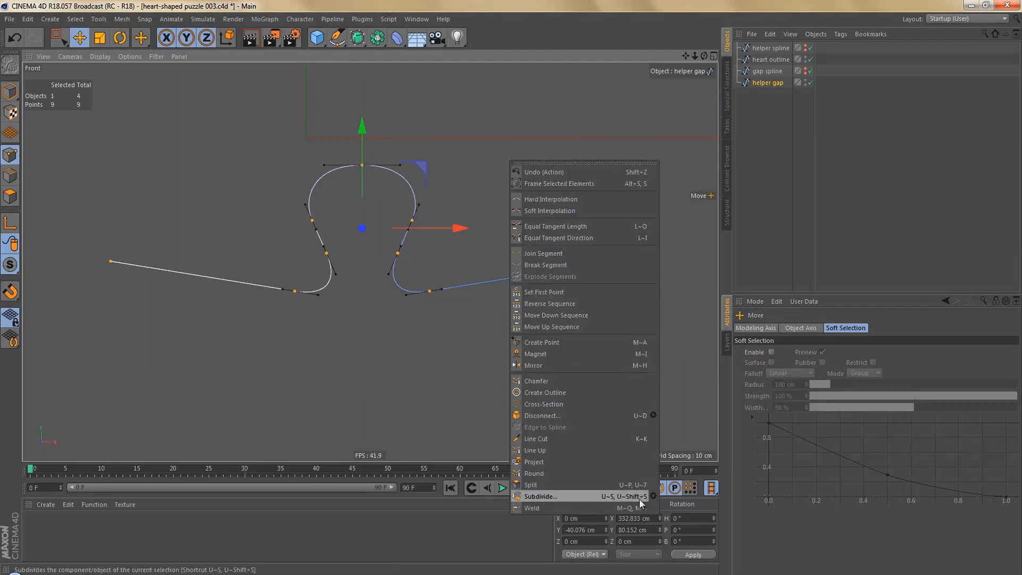
click(654, 495)
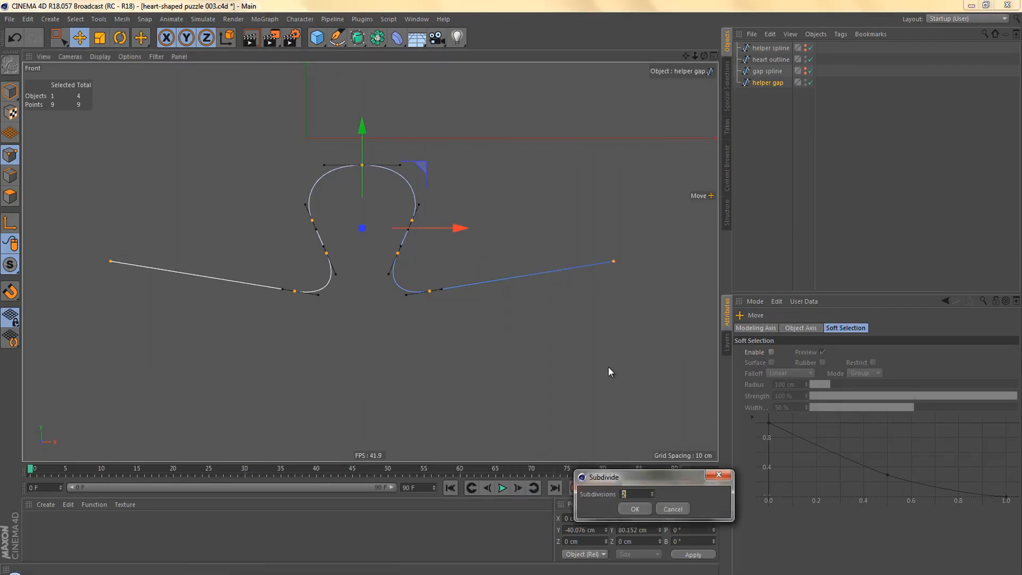
drag(652, 478, 606, 298)
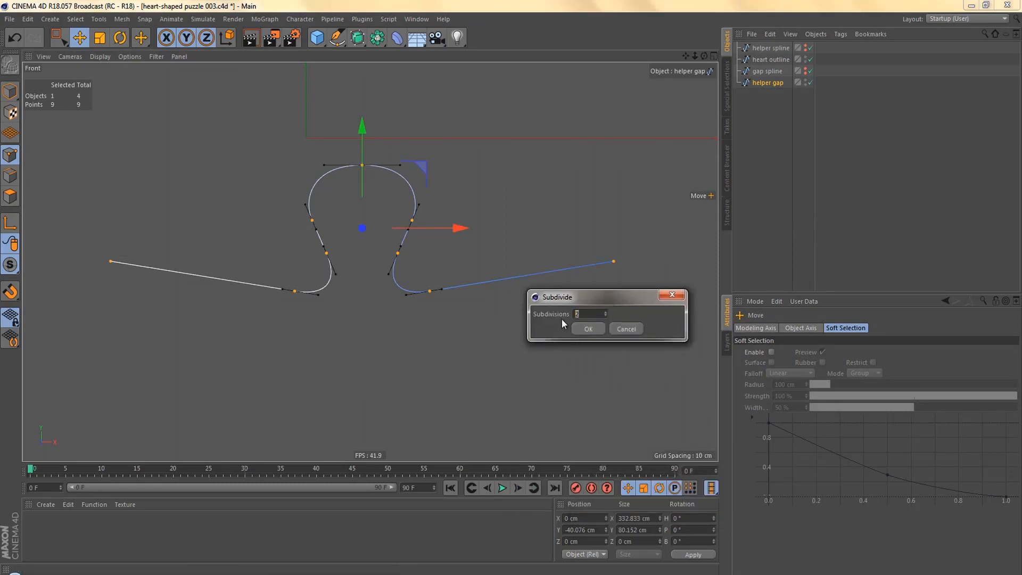
click(589, 329)
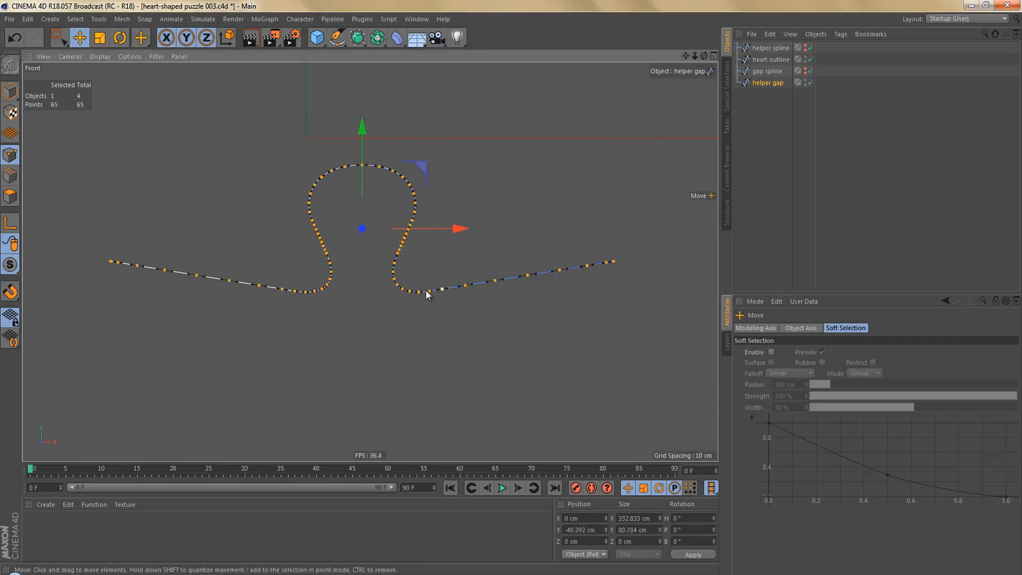
Try Create Outline on the helper gap spline with a distance of 5 cm, and undo it
right_click(529, 211)
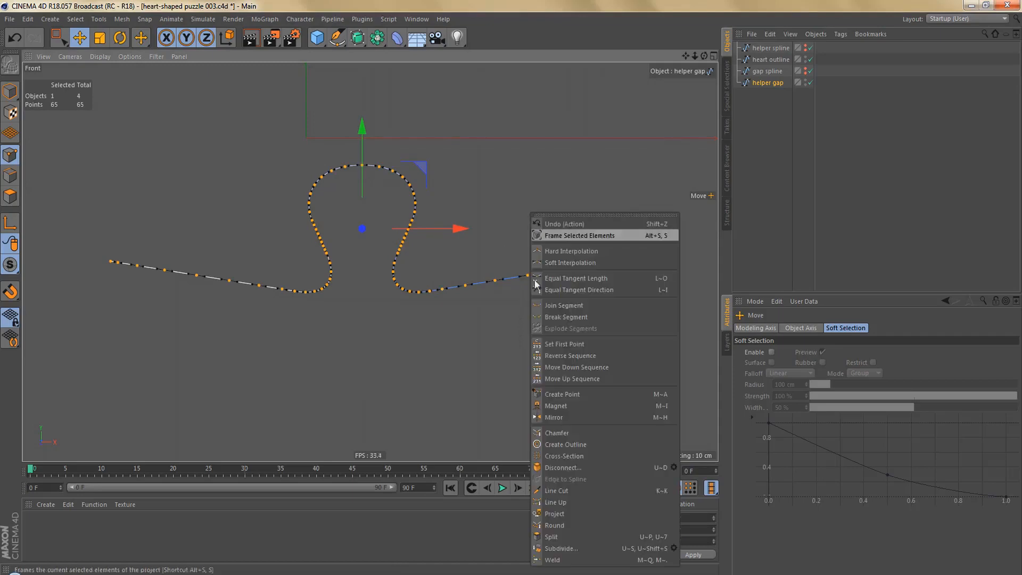
click(593, 442)
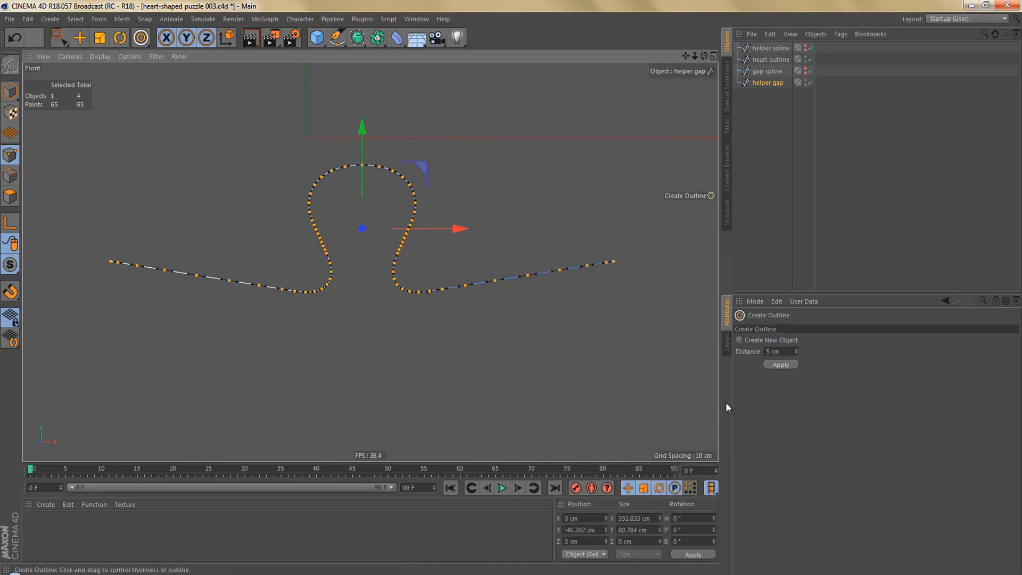
click(783, 364)
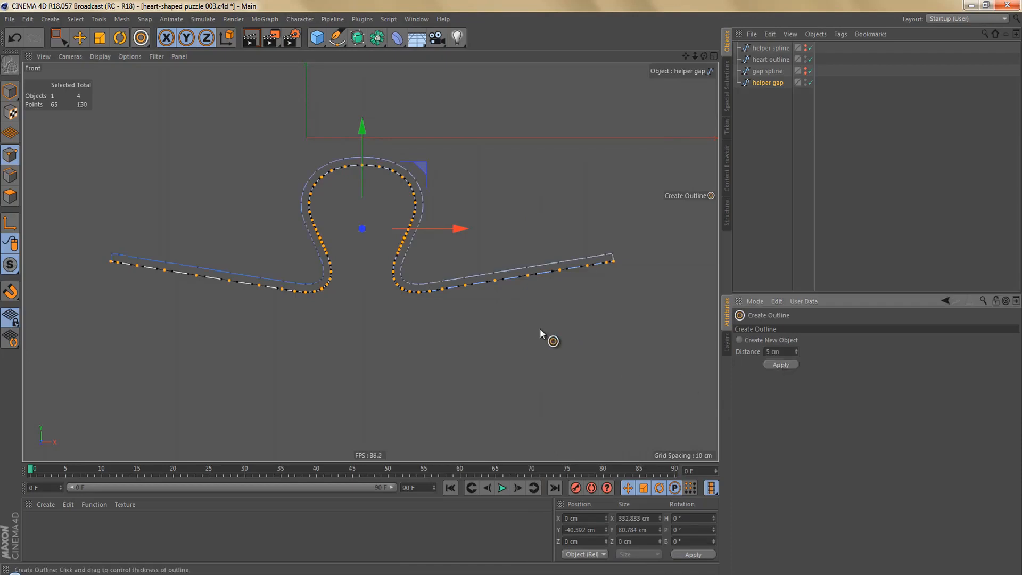
scroll(480, 264, up, 2)
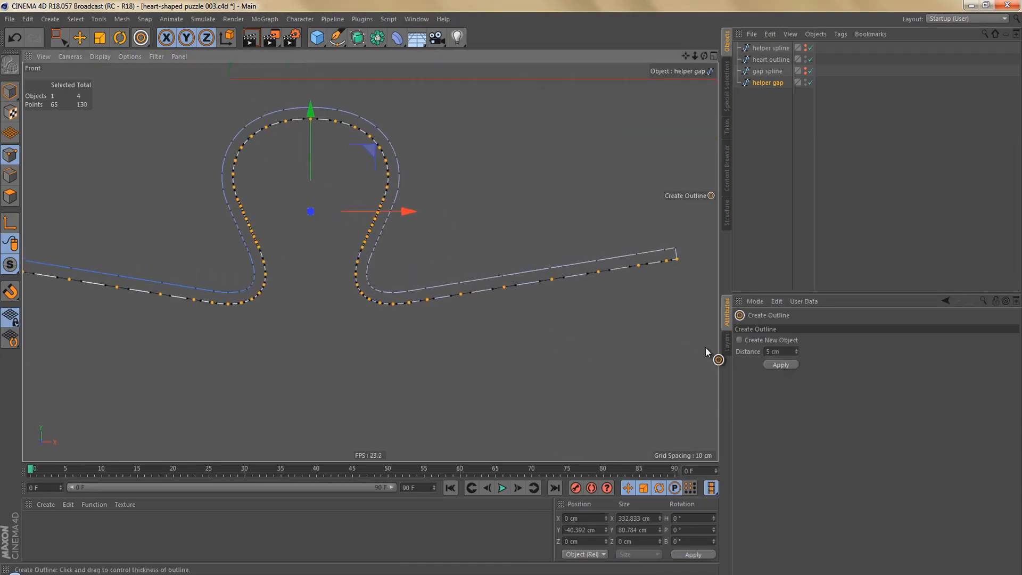
key(ctrl+z)
Outline the helper gap spline at a distance of -3 cm and return to Model mode
click(773, 351)
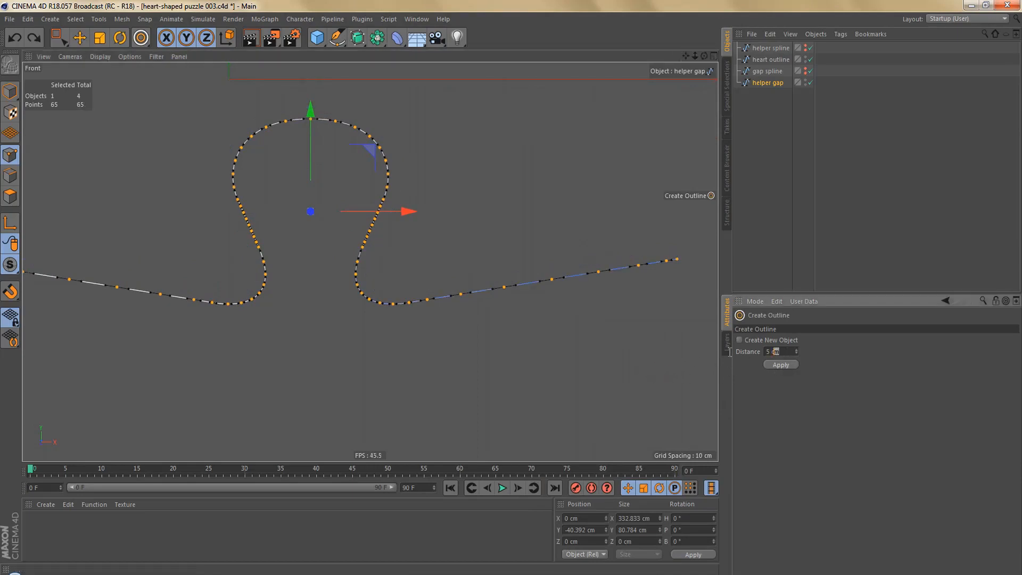
text(-3)
key(Return)
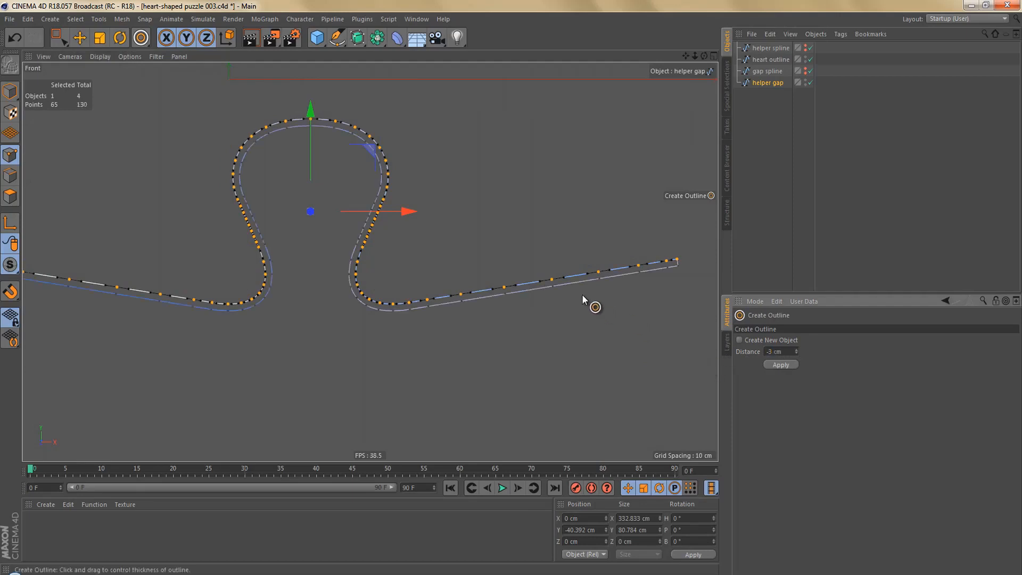
alt+drag(582, 295, 595, 297)
key(Return)
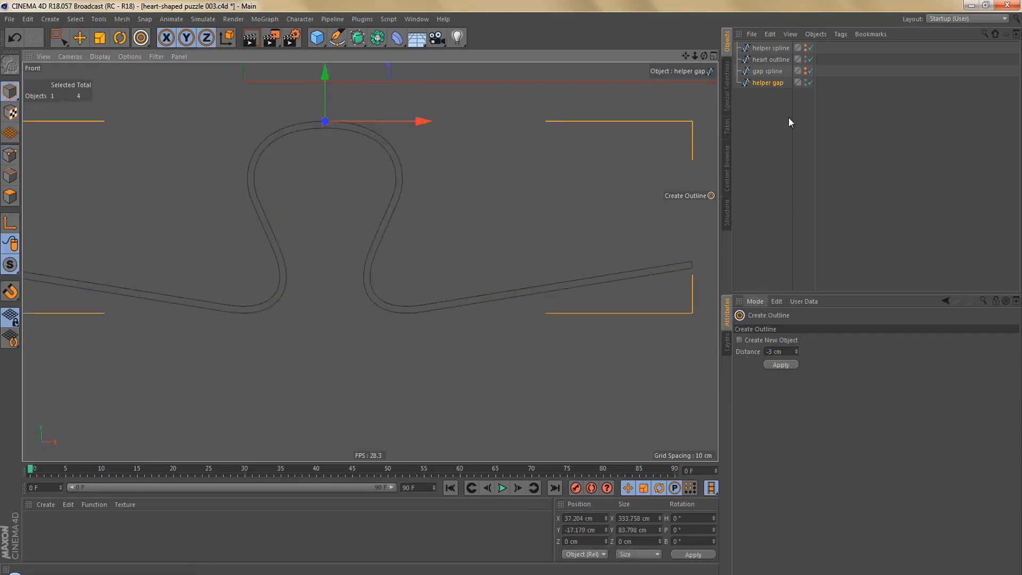
Turn on Use Color for the helper gap spline and set its display color to yellow, hue 63° and saturation 100%
click(774, 83)
click(746, 326)
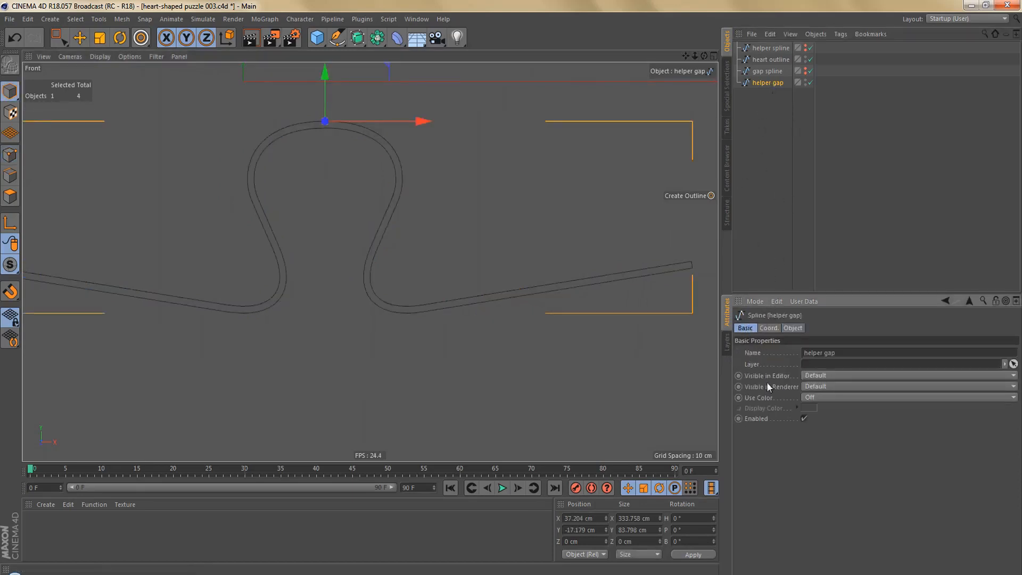
click(815, 399)
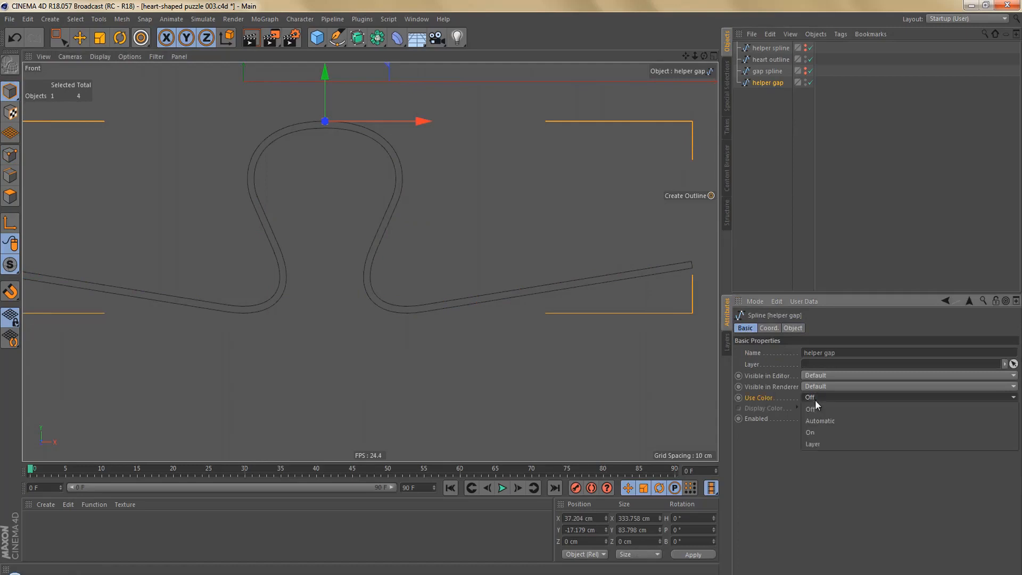
click(818, 434)
click(810, 408)
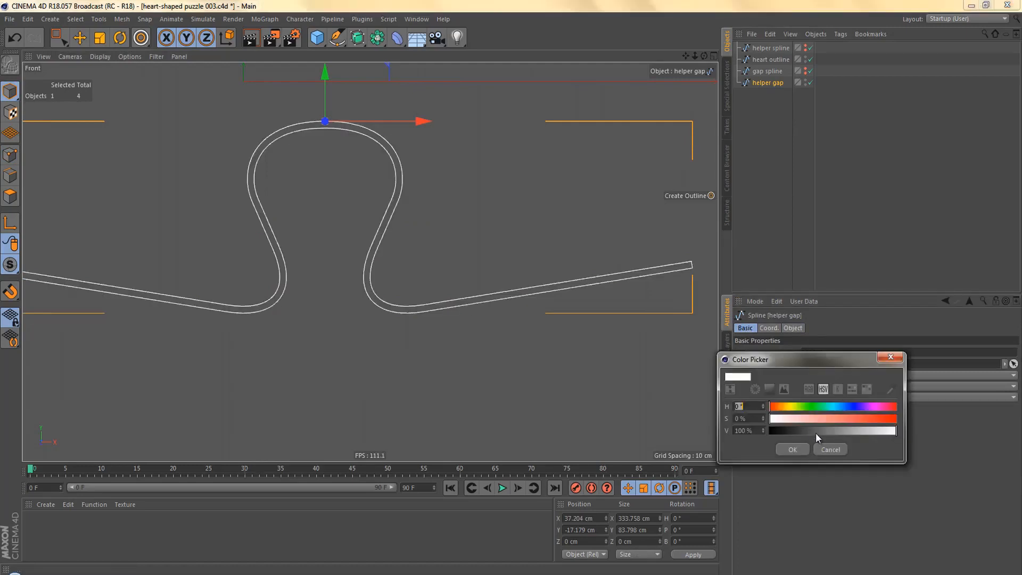
click(793, 408)
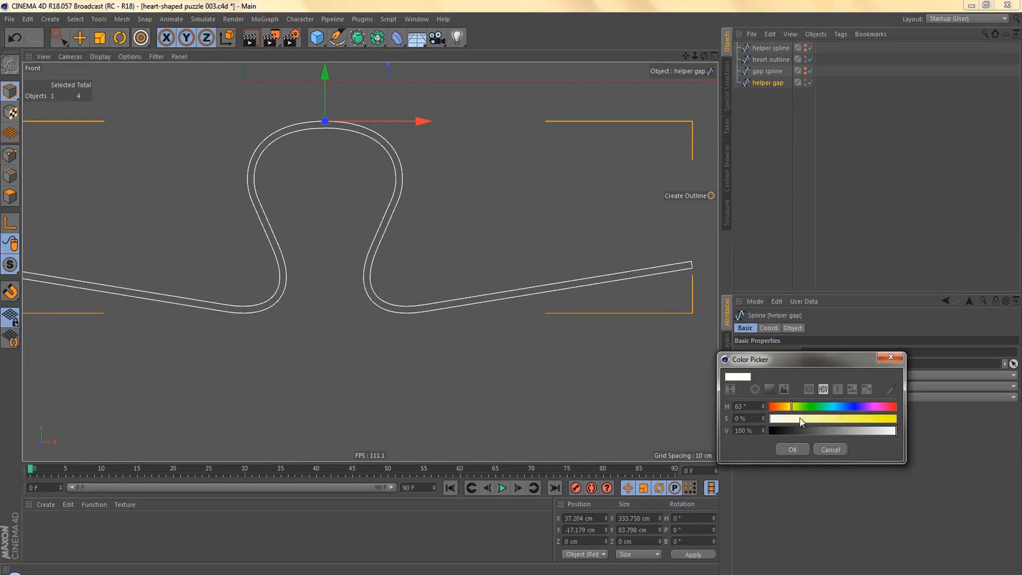
drag(804, 422, 899, 418)
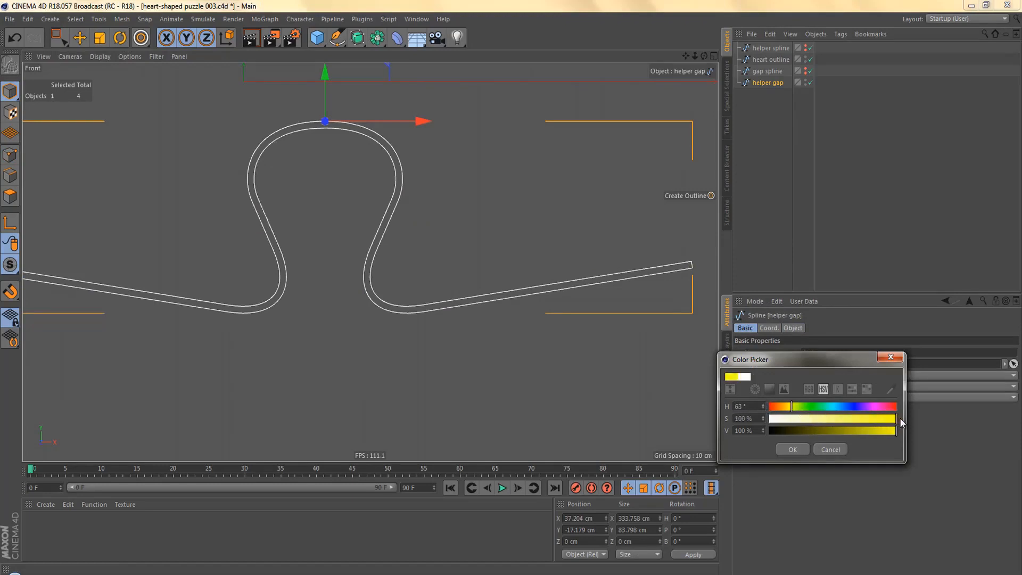
click(792, 449)
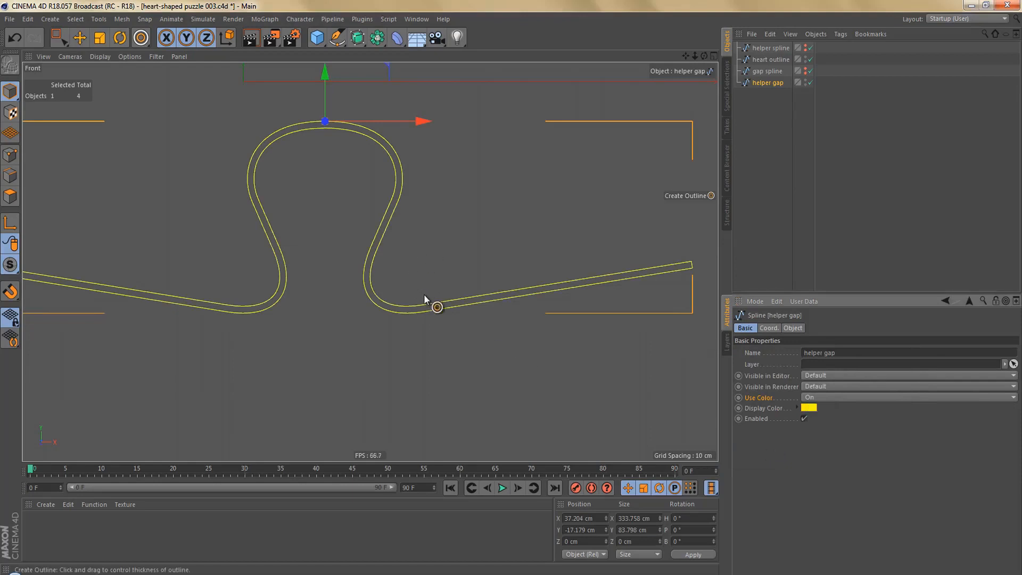
Make the gap spline visible again and, in Points mode, apply Create Outline to it at a distance of -3 cm
alt+middle_drag(445, 317, 466, 328)
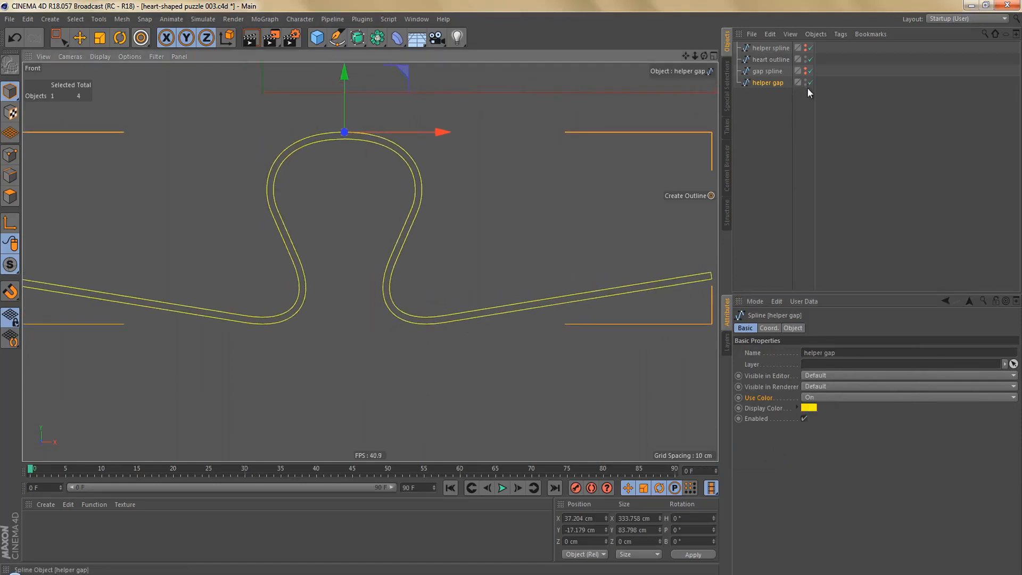
click(806, 70)
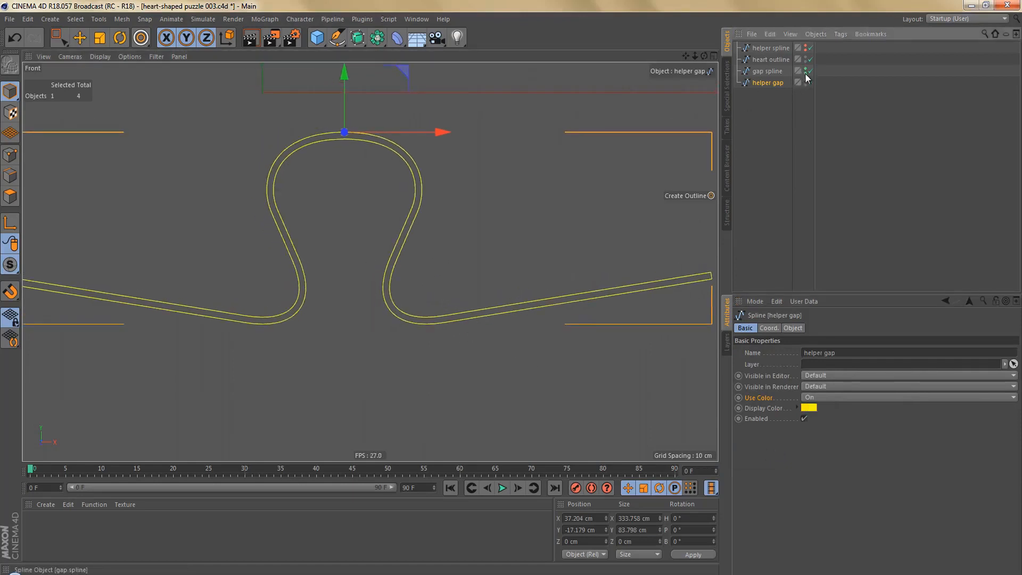
click(770, 72)
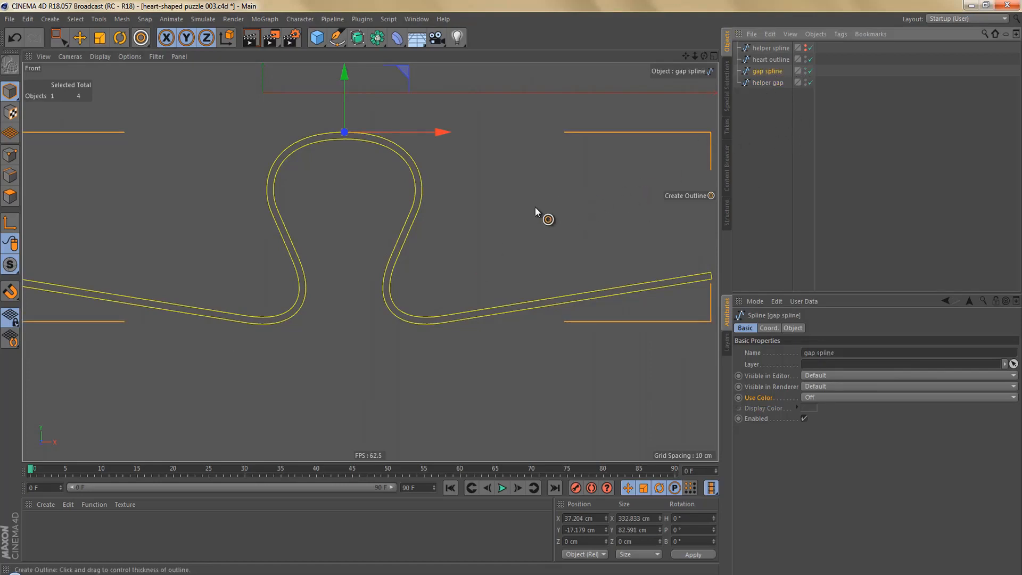
key(Return)
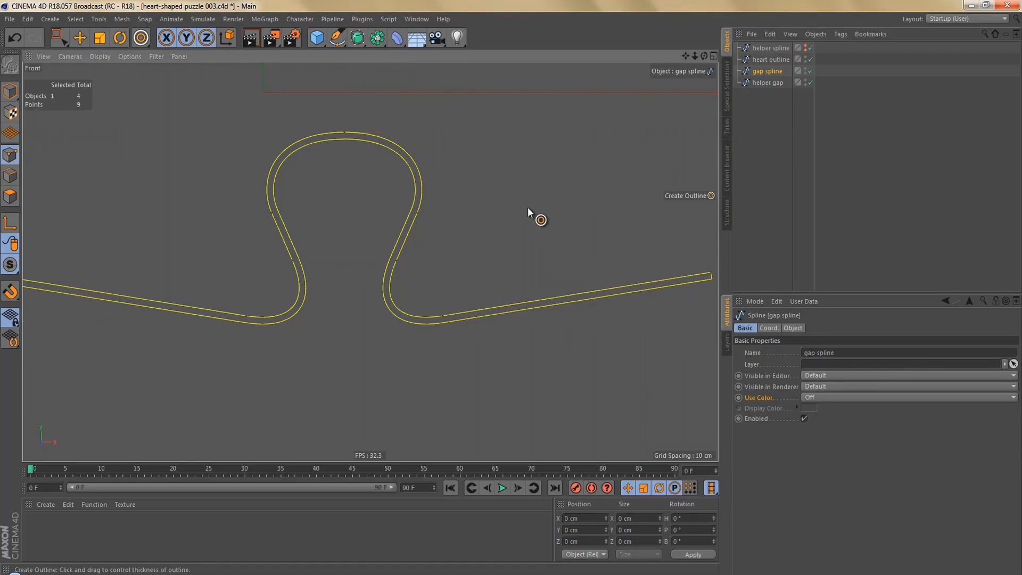
right_click(528, 208)
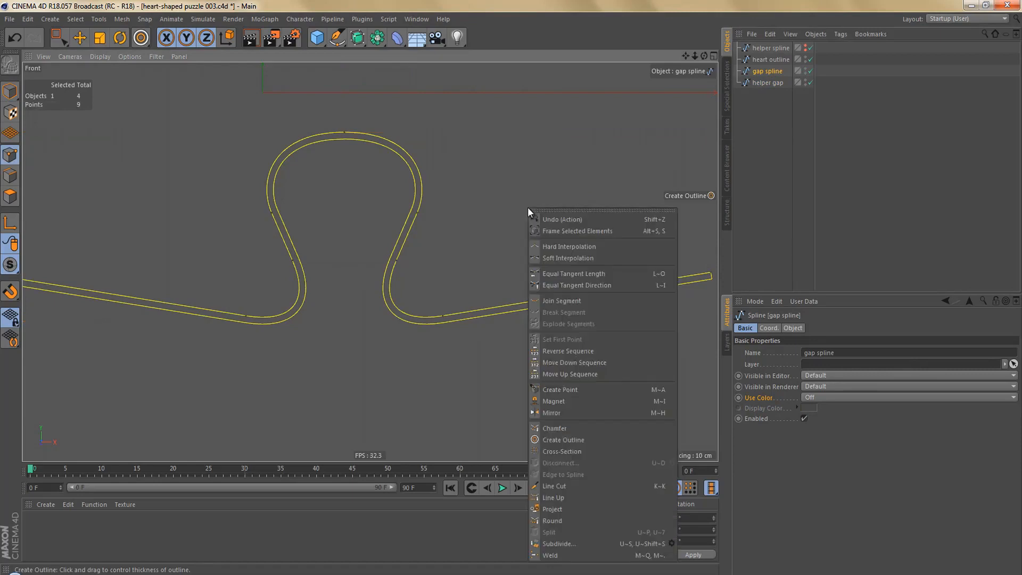
click(587, 439)
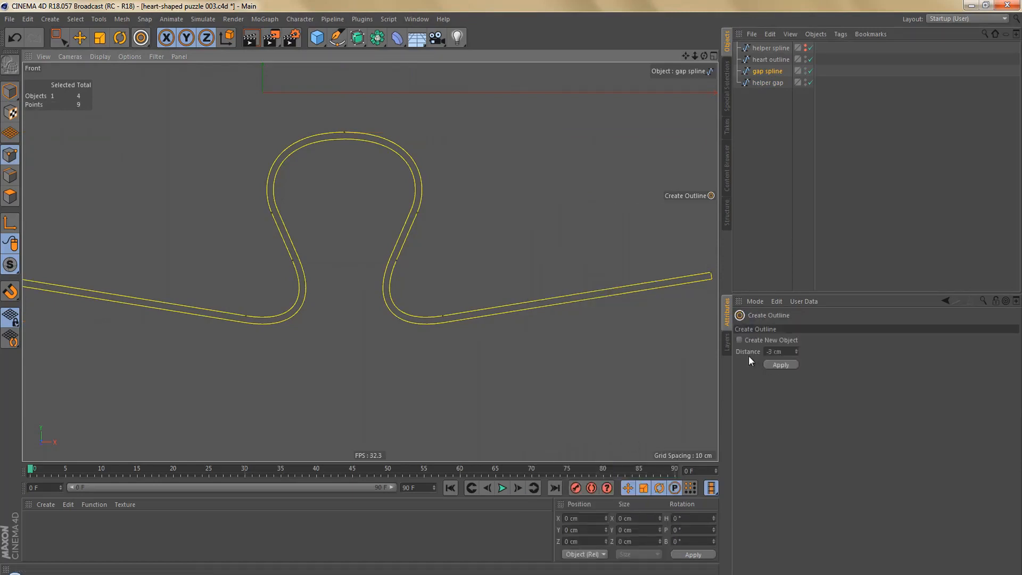
click(780, 364)
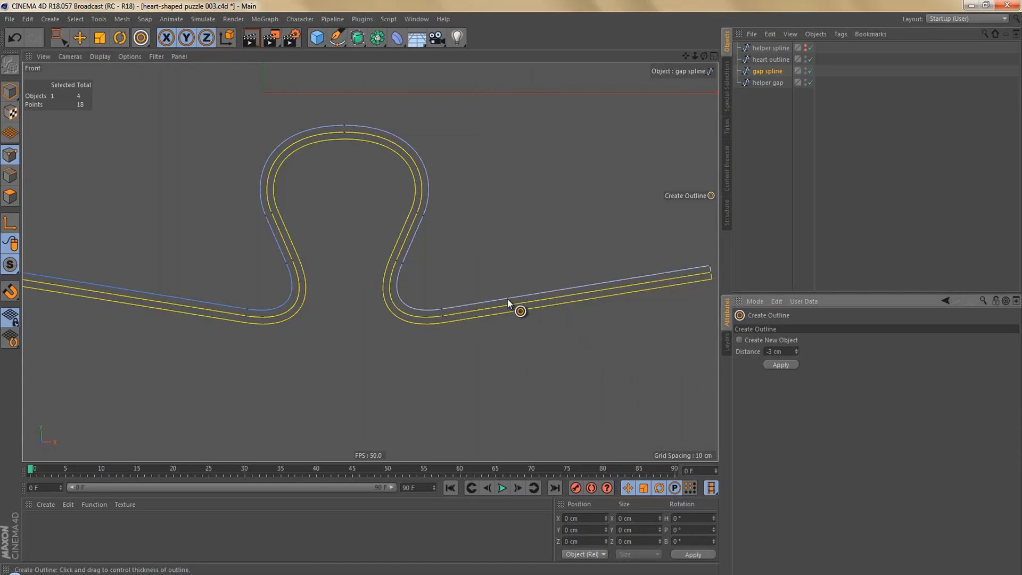
Undo the last outline of the gap spline and apply Create Outline to it again at a distance of 3 cm
key(ctrl+z)
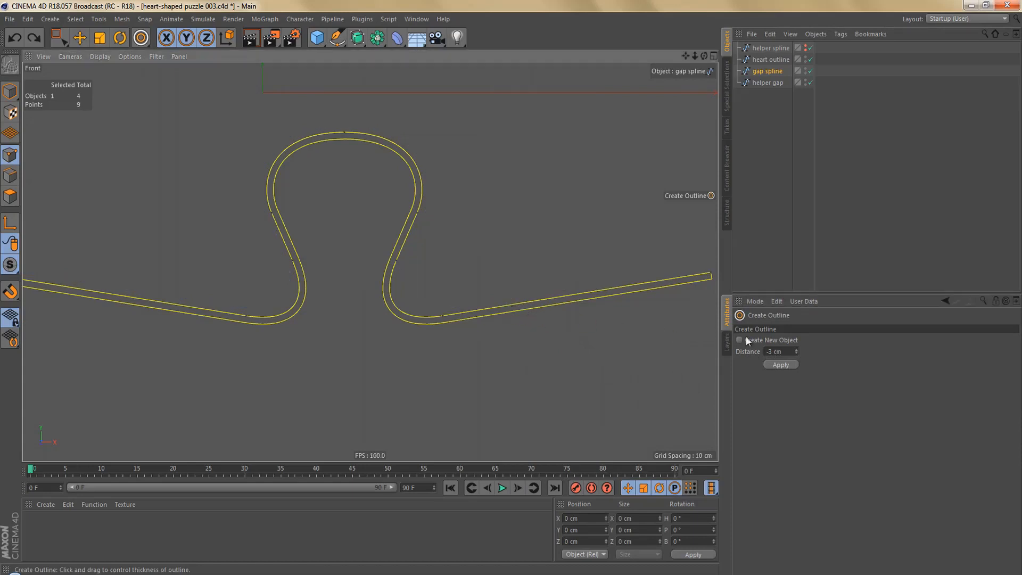
double_click(772, 351)
text(3)
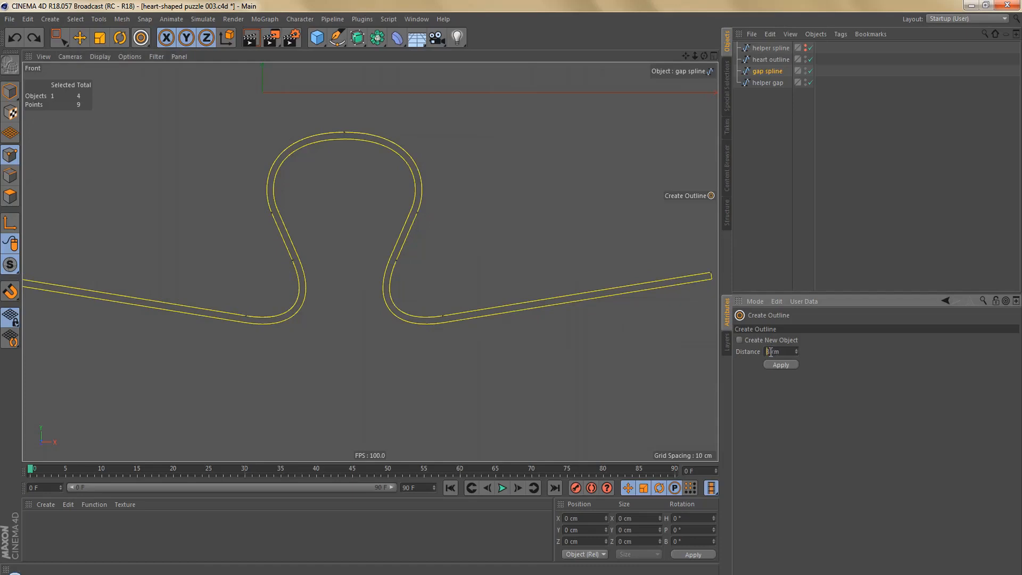
key(Return)
alt+middle_drag(499, 305, 564, 313)
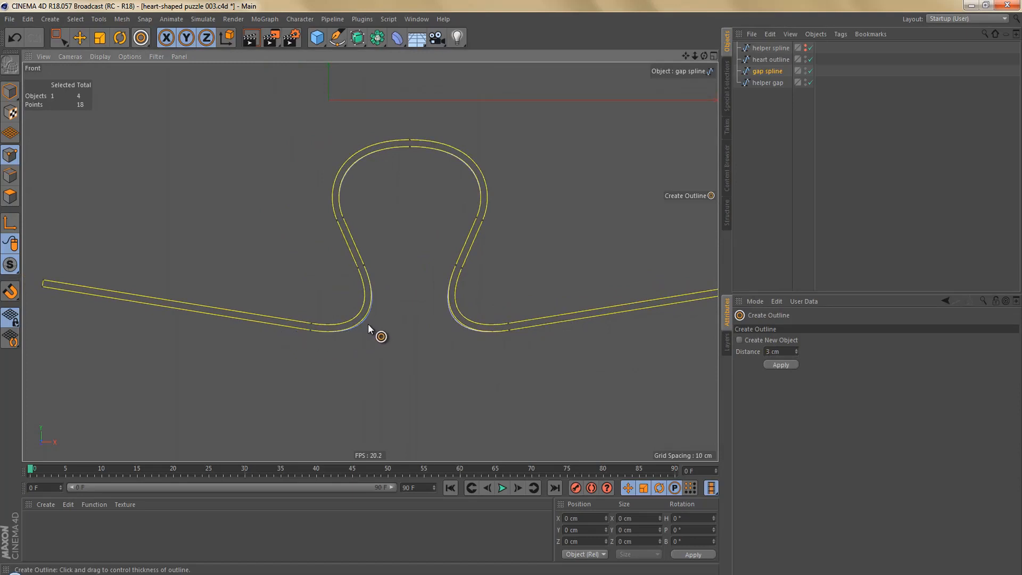
alt+right_drag(368, 321, 392, 308)
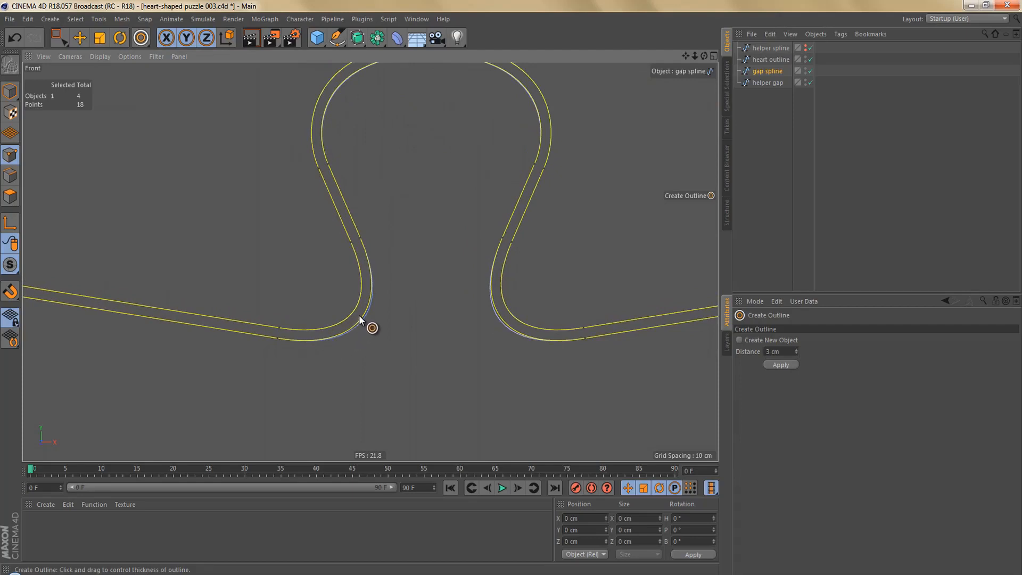
alt+right_drag(391, 303, 357, 353)
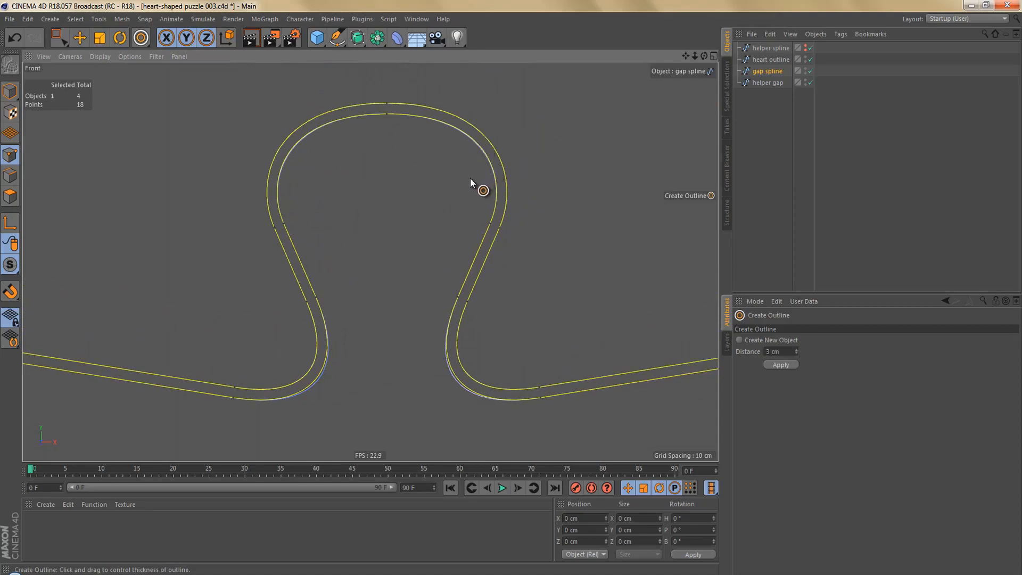
alt+middle_drag(477, 212, 510, 263)
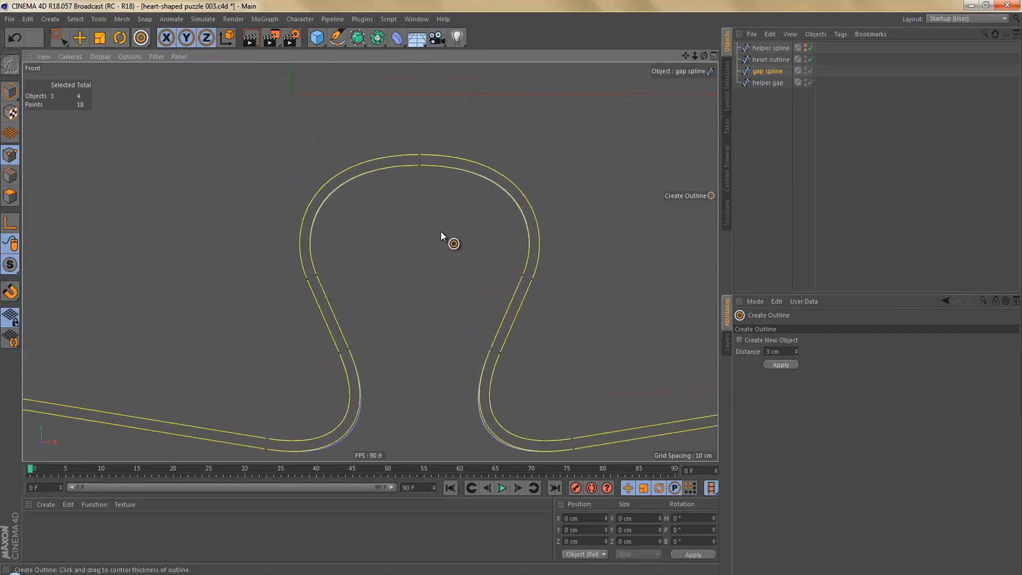
Select the gap spline's inner point at the tab's top centre and scale up its tangents slightly to match the yellow helper curve
key(0)
drag(414, 161, 434, 187)
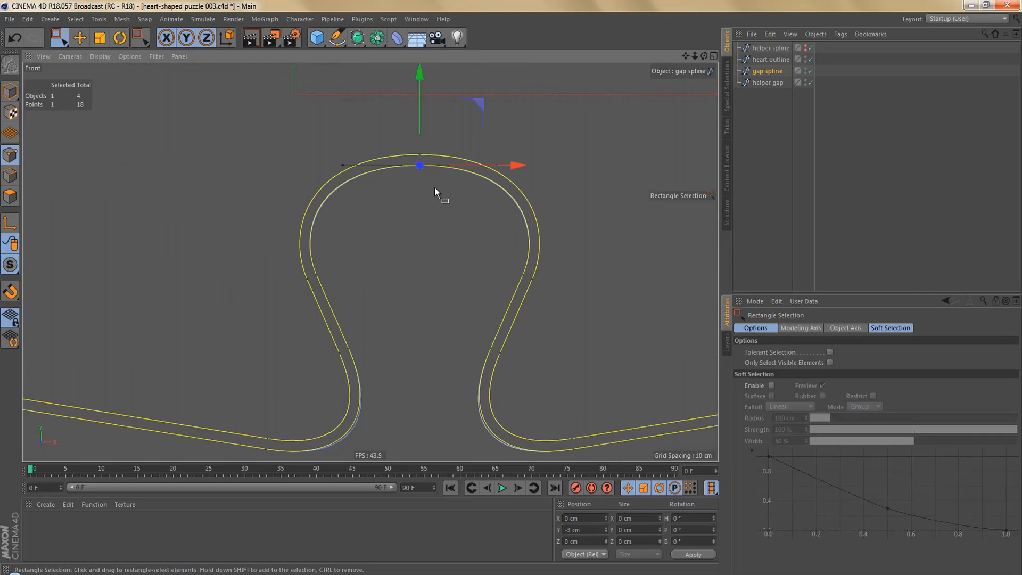
scroll(464, 170, up, 5)
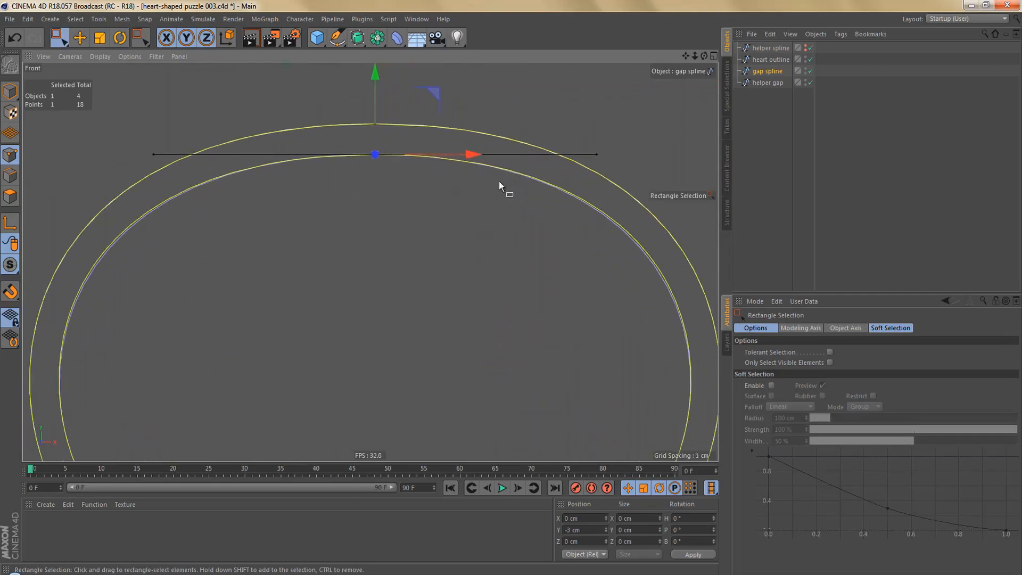
scroll(511, 187, up, 2)
key(t)
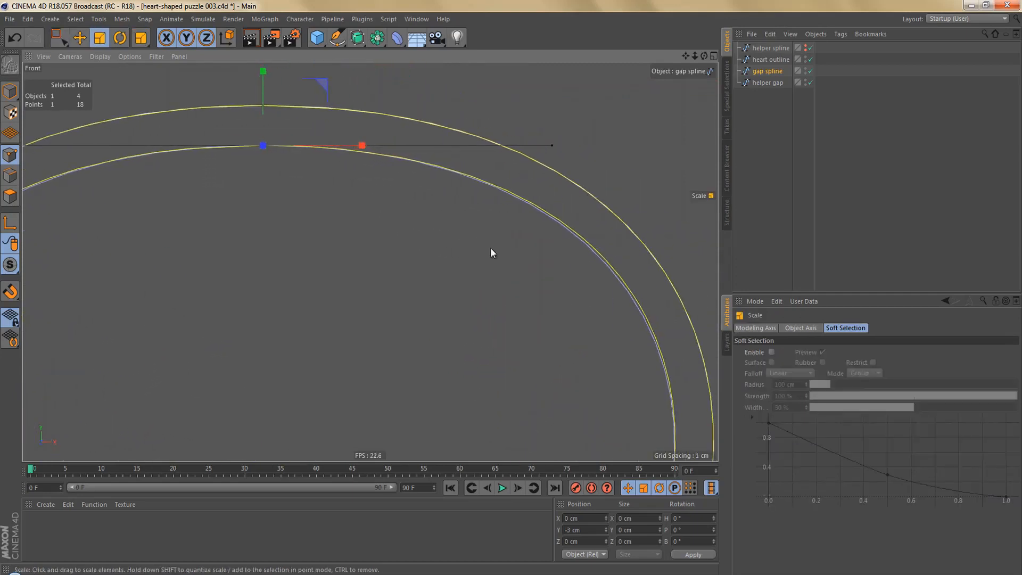
drag(469, 260, 477, 260)
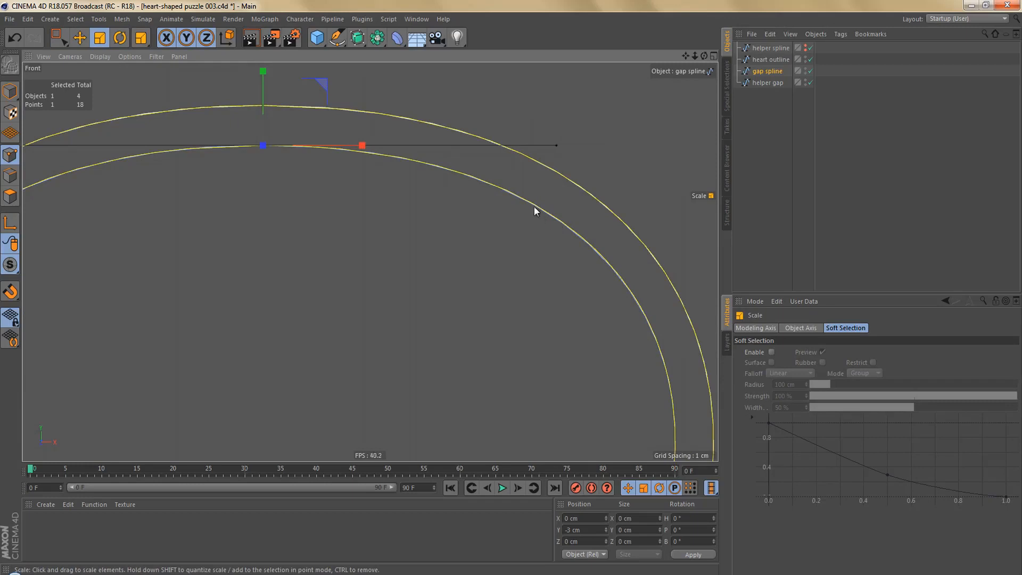
scroll(535, 201, down, 8)
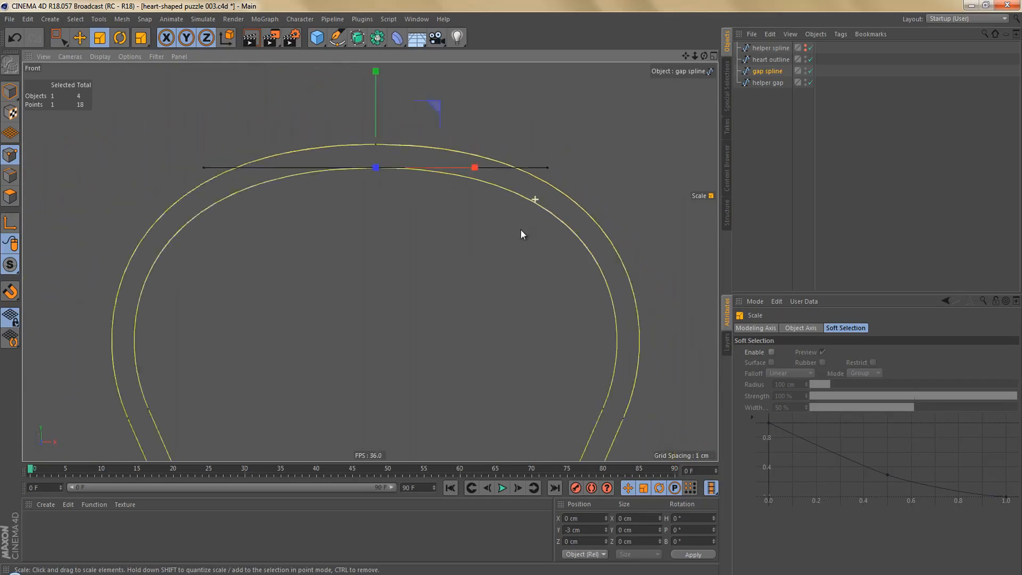
Select the two outer points of the gap spline's right-hand lower bend and, using the Pen with Lock Tangent Rotation on, shorten the lower point's tangent
alt+middle_drag(534, 397, 514, 323)
click(506, 264)
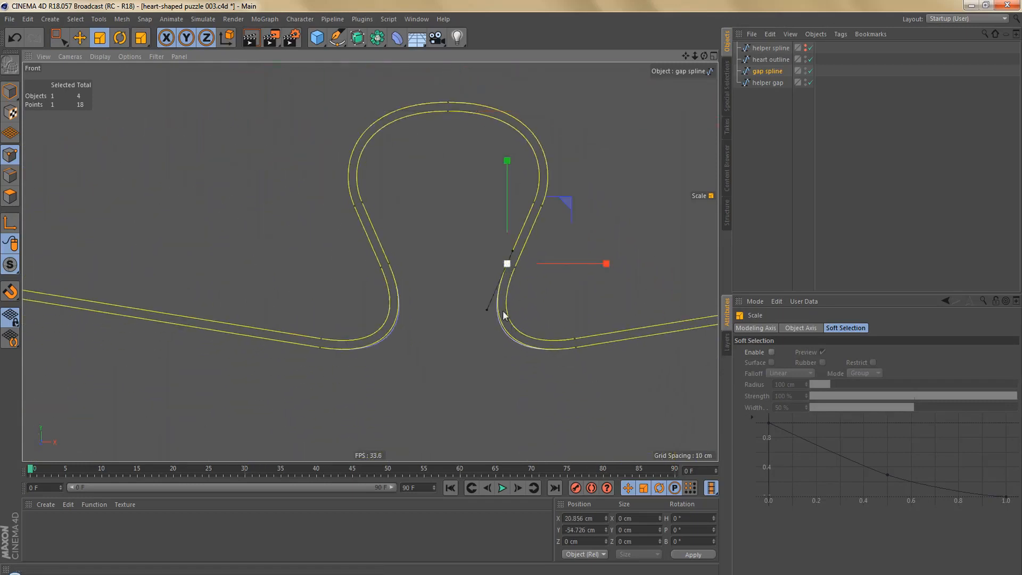
shift+click(576, 347)
scroll(560, 359, up, 4)
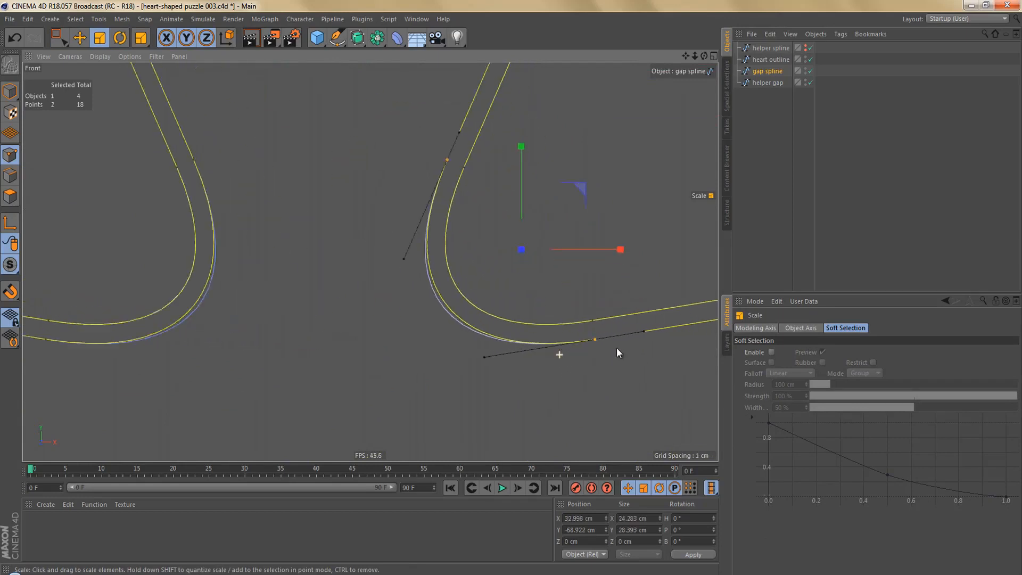
key(m)
key(e)
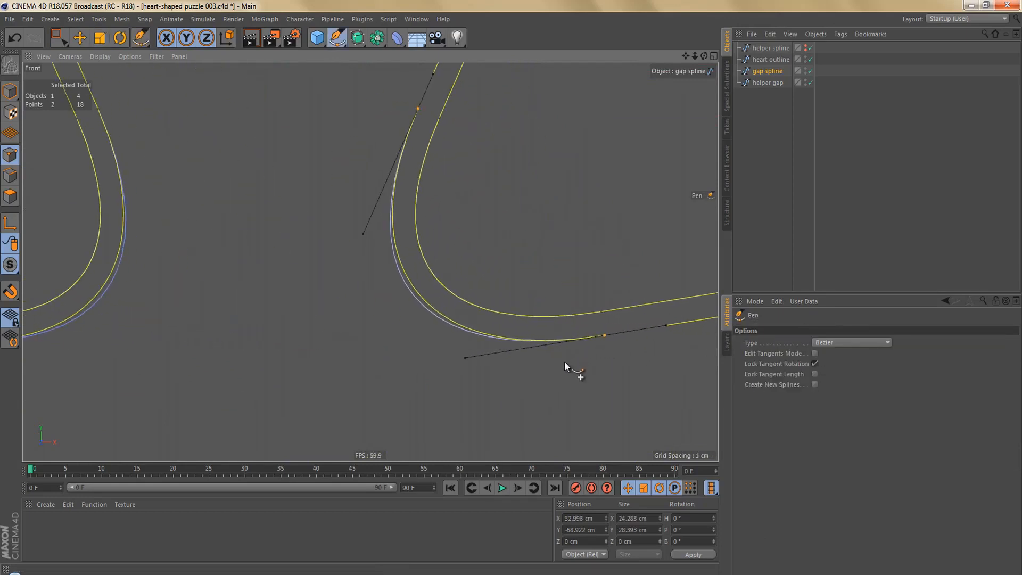
click(756, 366)
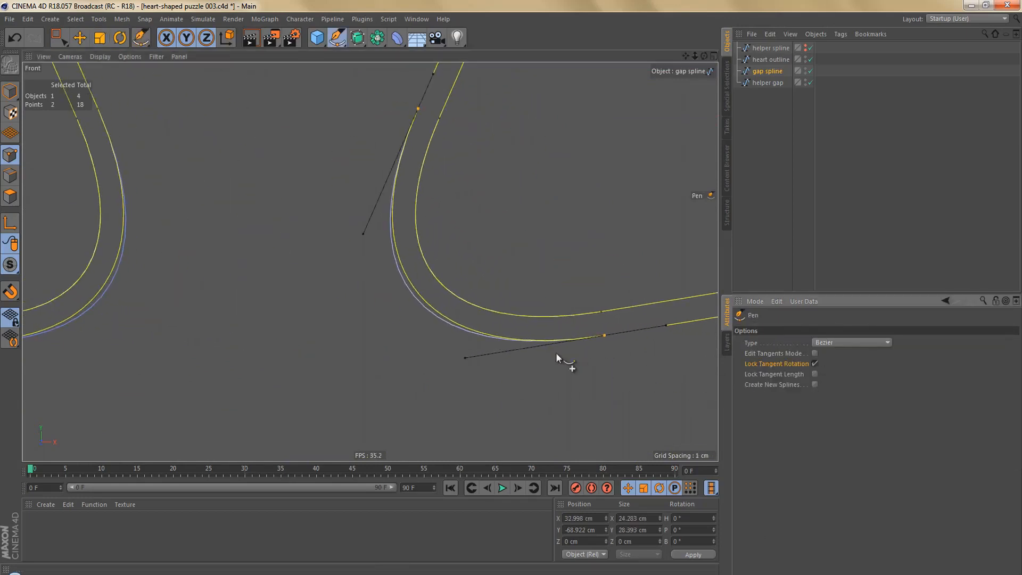
scroll(509, 321, up, 3)
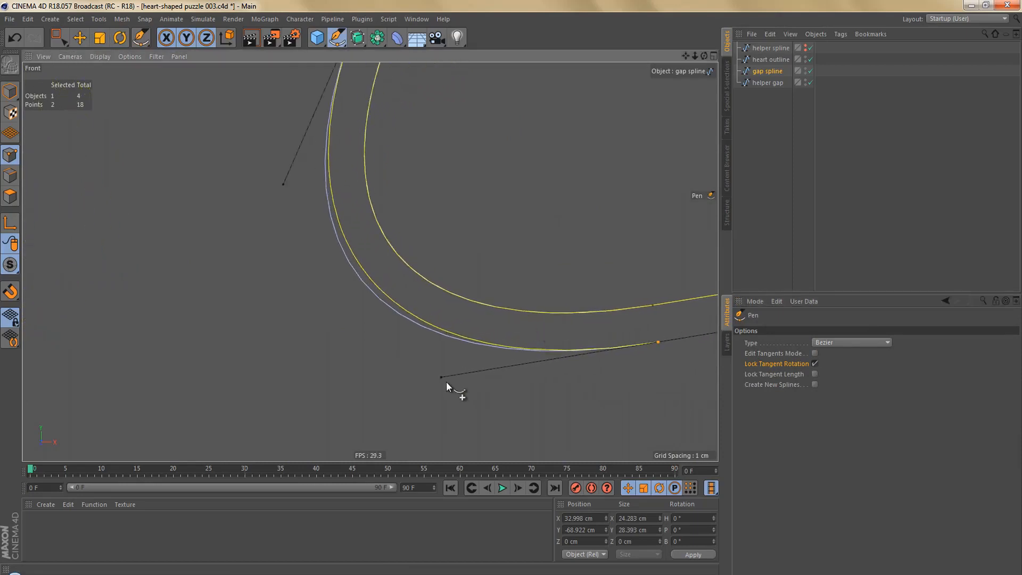
drag(441, 378, 451, 376)
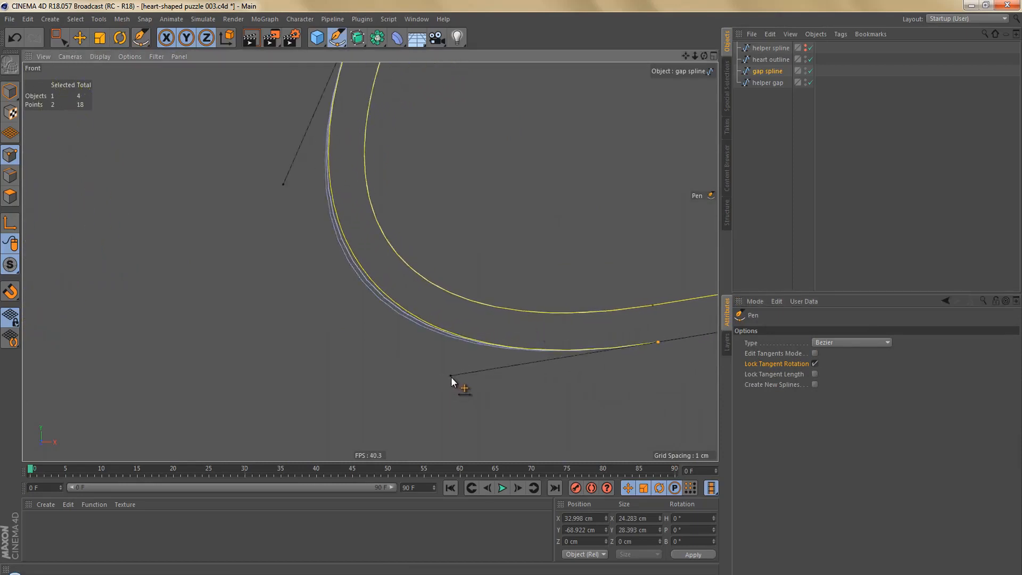
Shorten the upper point's tangent on the right-hand bend and fine-tune the lower one until the curve matches the yellow helper
alt+middle_drag(341, 163, 338, 231)
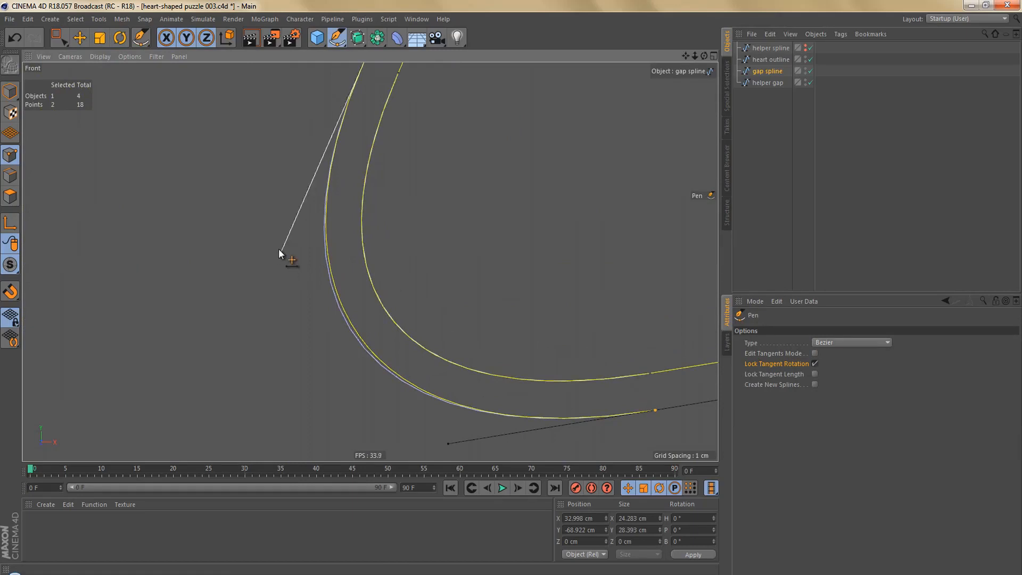
drag(279, 255, 283, 249)
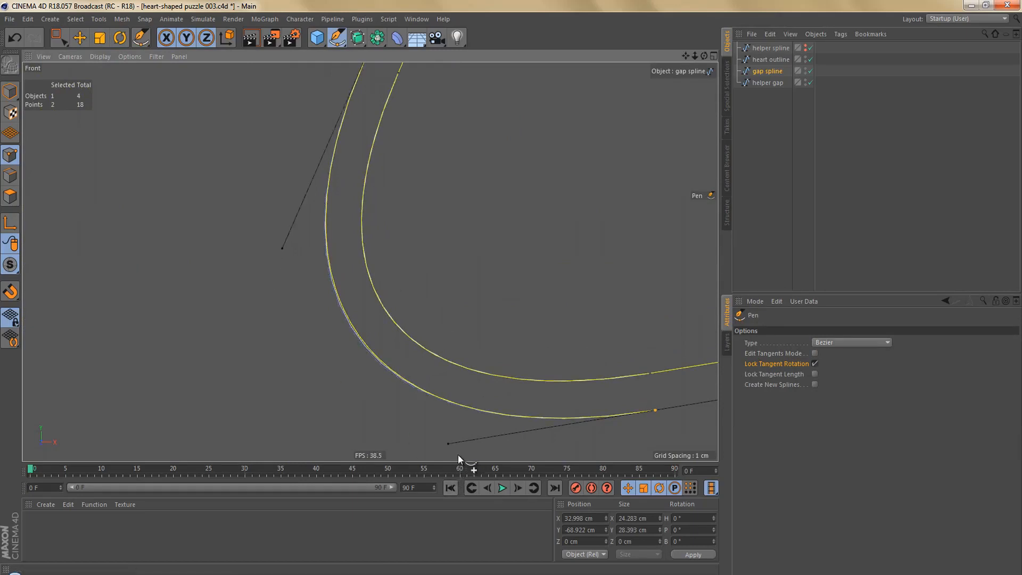
scroll(457, 453, up, 5)
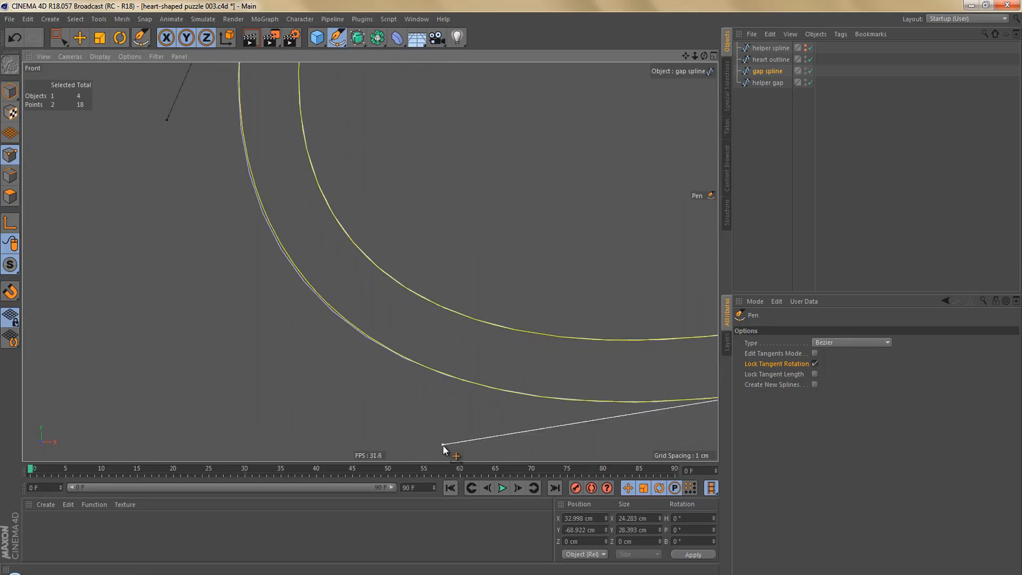
drag(445, 446, 450, 446)
Place the gap spline in an Extrude object and render the view to check the evenness of the gap
scroll(479, 399, down, 15)
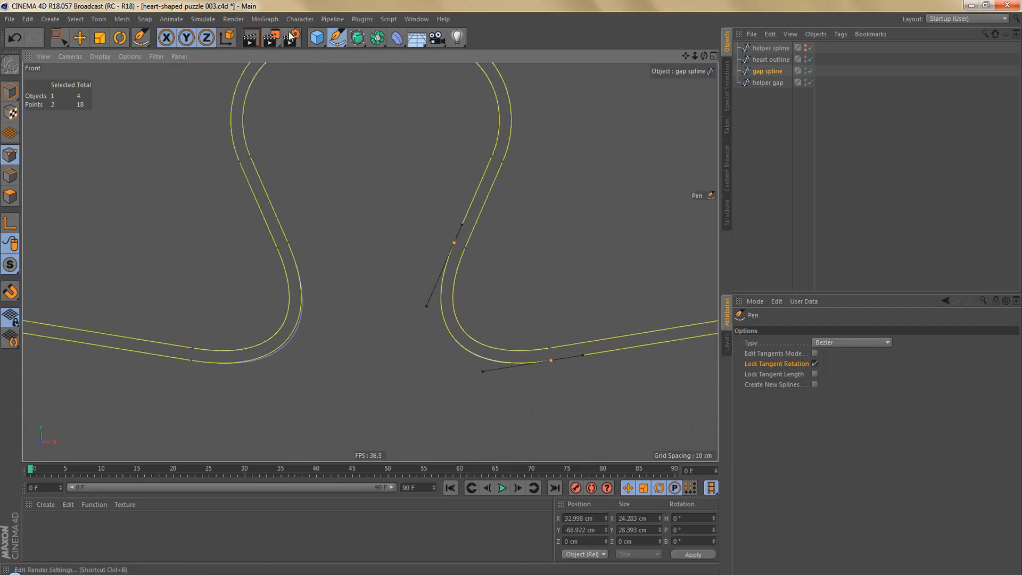
drag(360, 42, 487, 55)
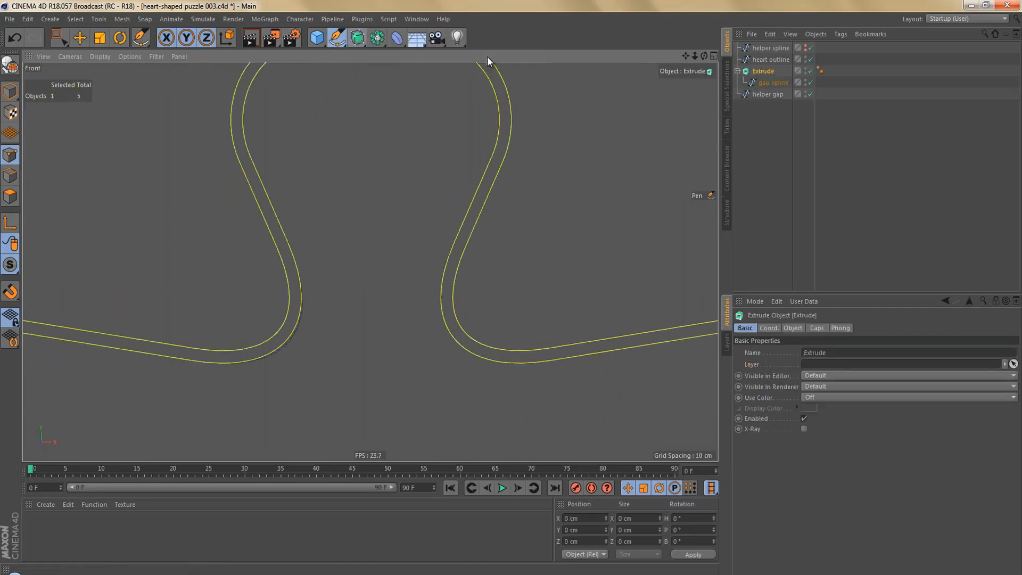
key(ctrl+r)
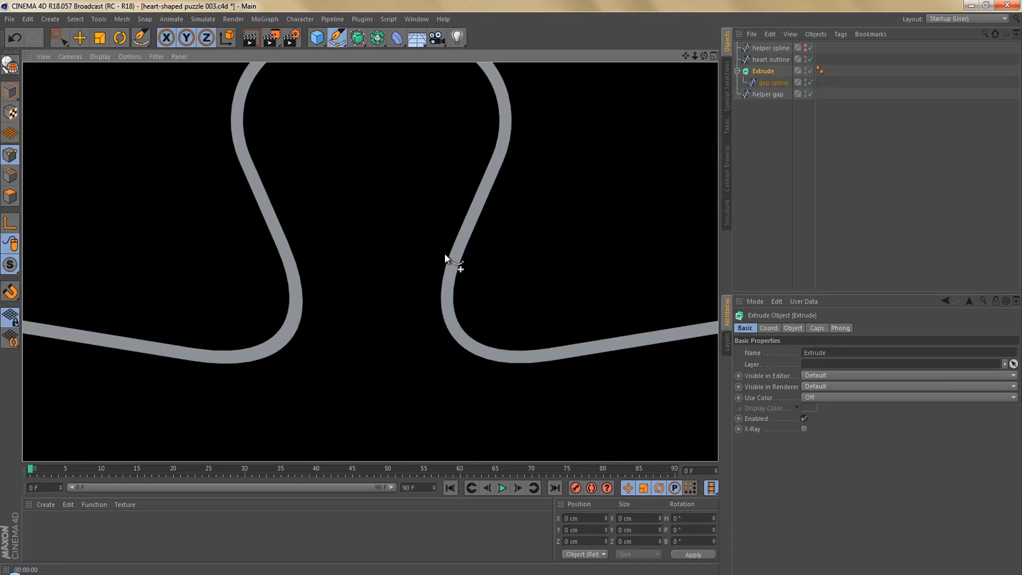
alt+right_drag(445, 254, 426, 289)
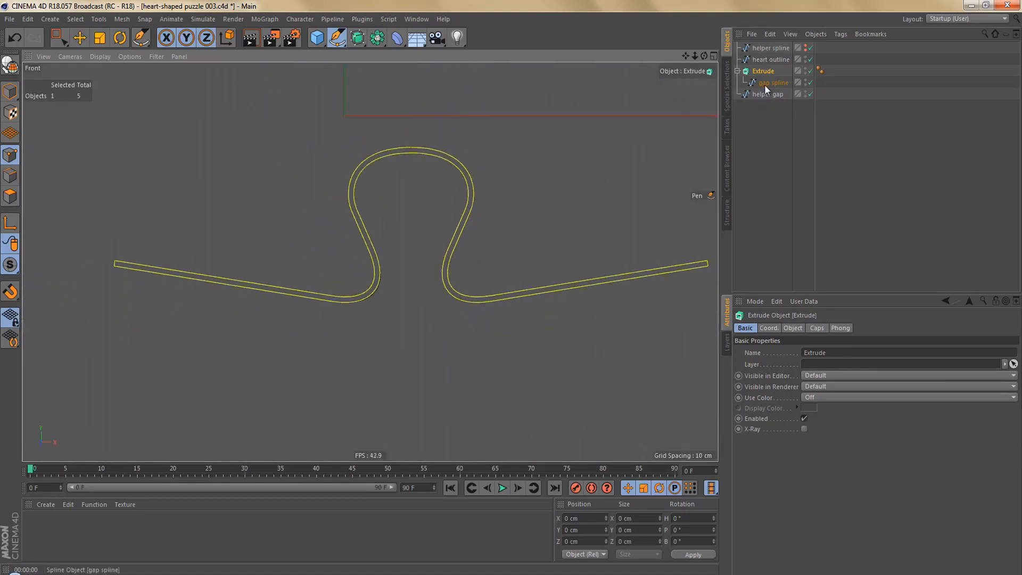
Remove the Extrude object from around the gap spline and hide the helper gap spline
drag(764, 84, 769, 96)
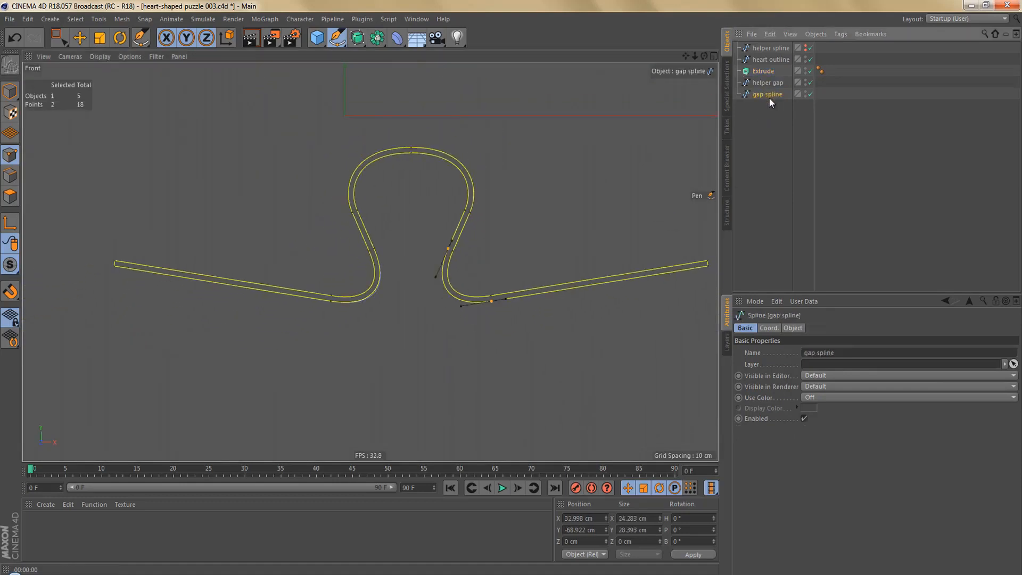
click(806, 84)
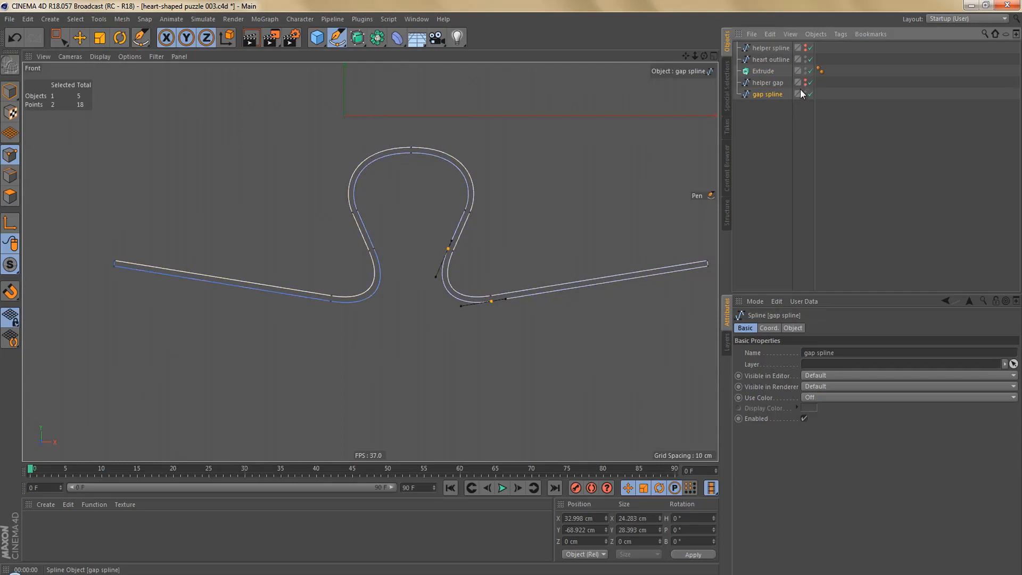
click(764, 72)
key(Delete)
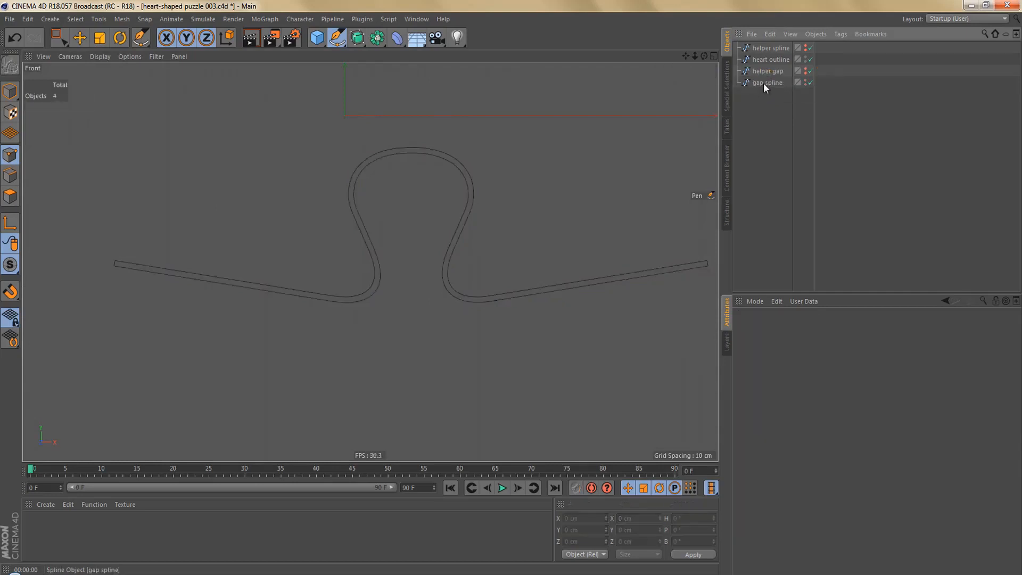
Break the gap spline's segment at its left-half points and delete all points left of the tab's centre
click(763, 82)
scroll(405, 222, down, 1)
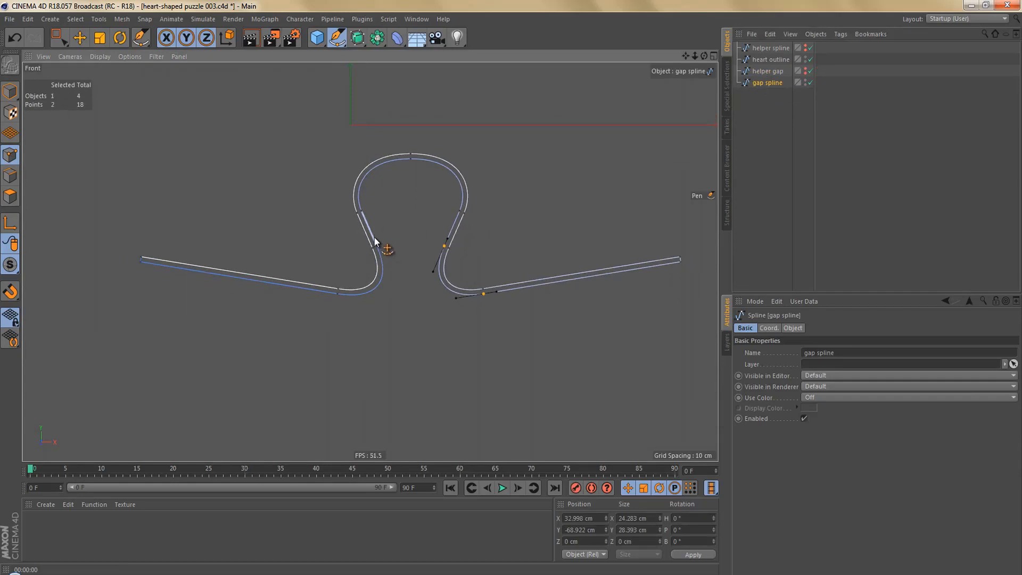
key(space)
drag(107, 188, 390, 347)
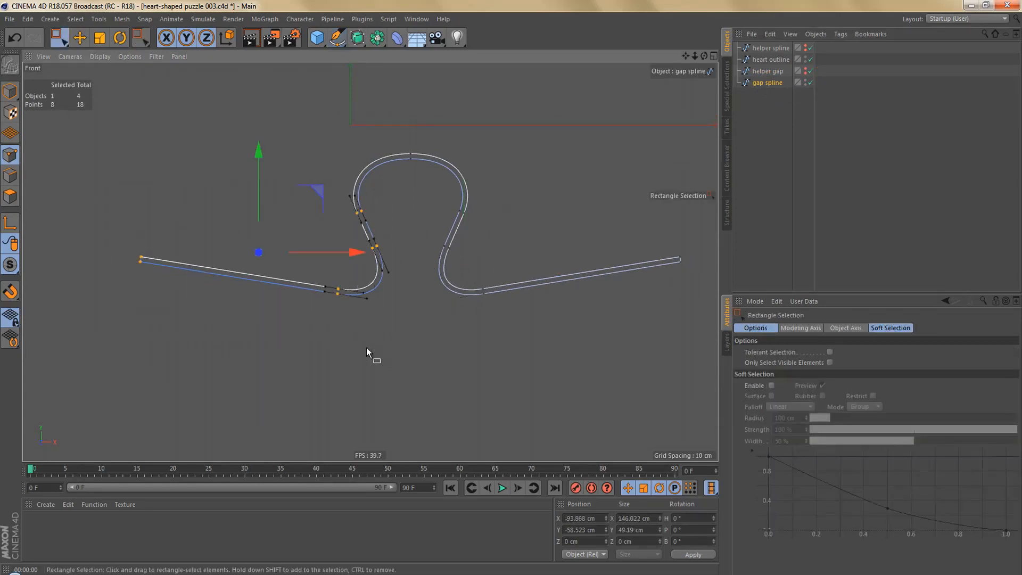
right_click(366, 347)
click(429, 475)
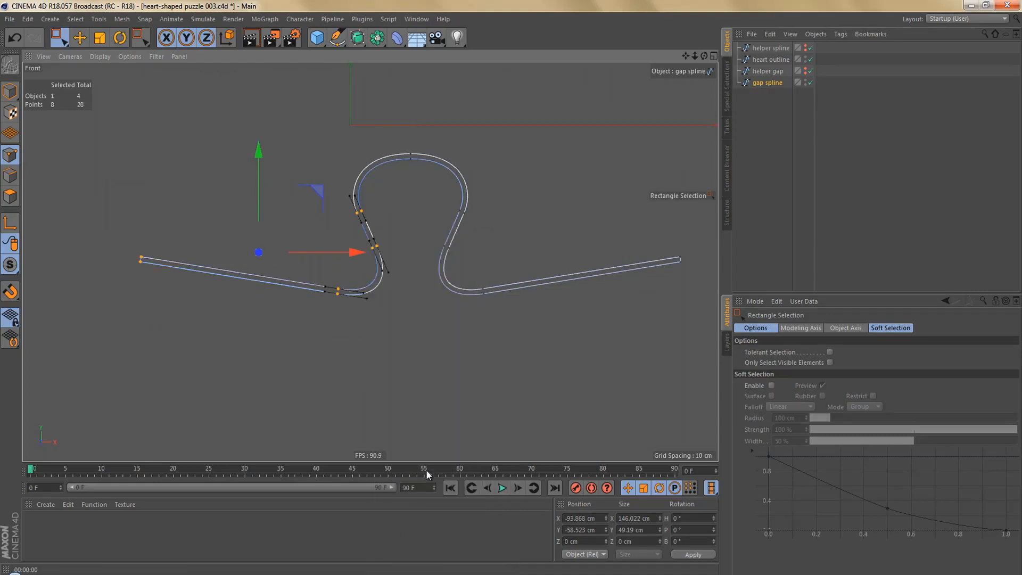
key(Delete)
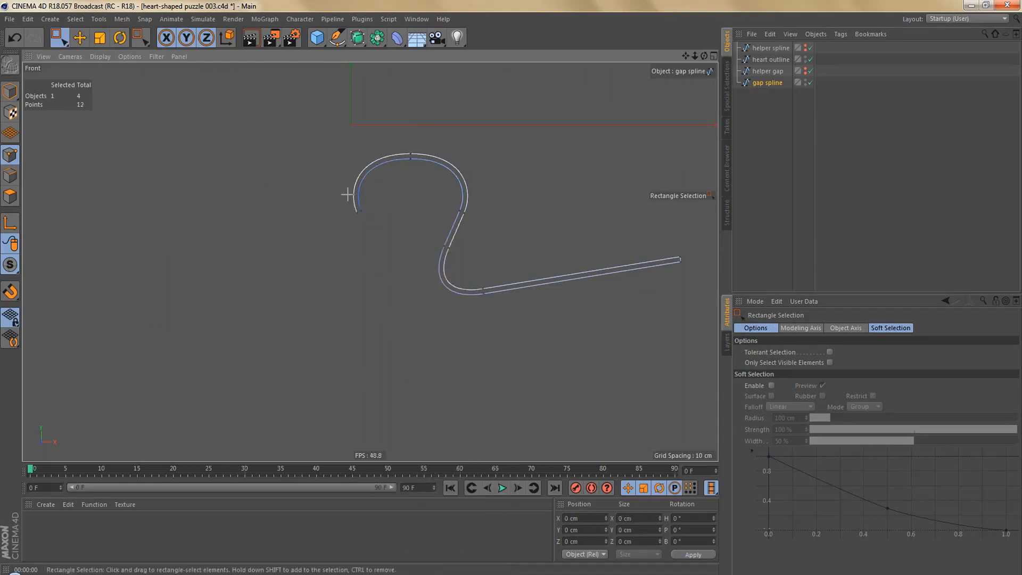
drag(347, 191, 373, 234)
key(Delete)
Select the two centre points at the tab's top, check their X position, and duplicate the half gap spline
drag(399, 142, 418, 168)
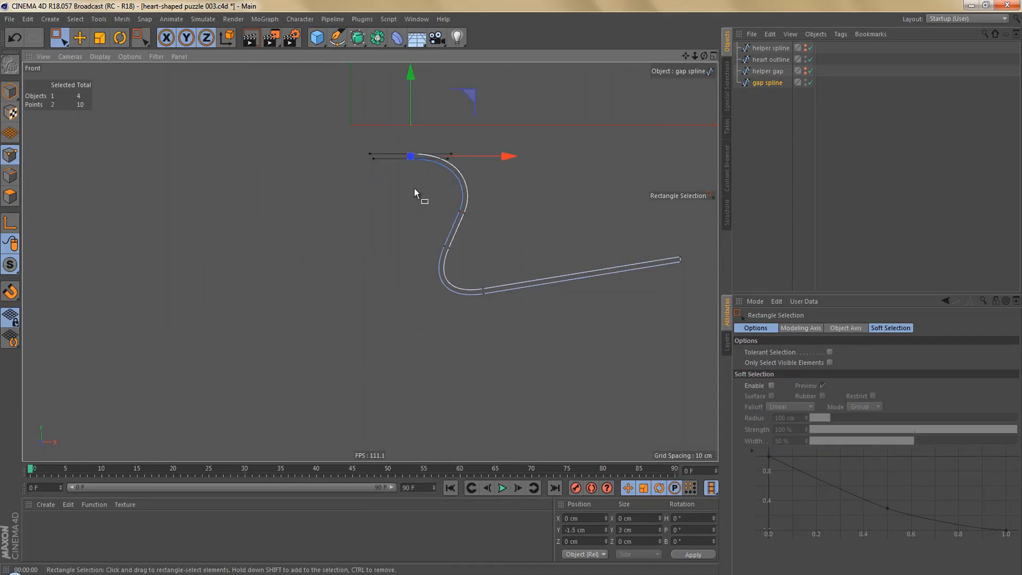
drag(583, 519, 551, 527)
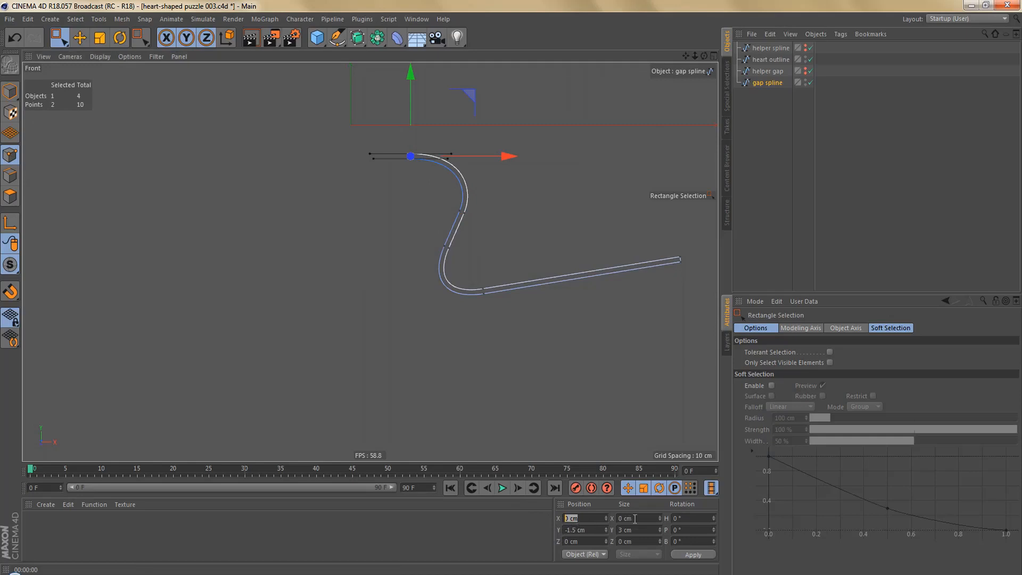
alt+middle_drag(475, 201, 475, 229)
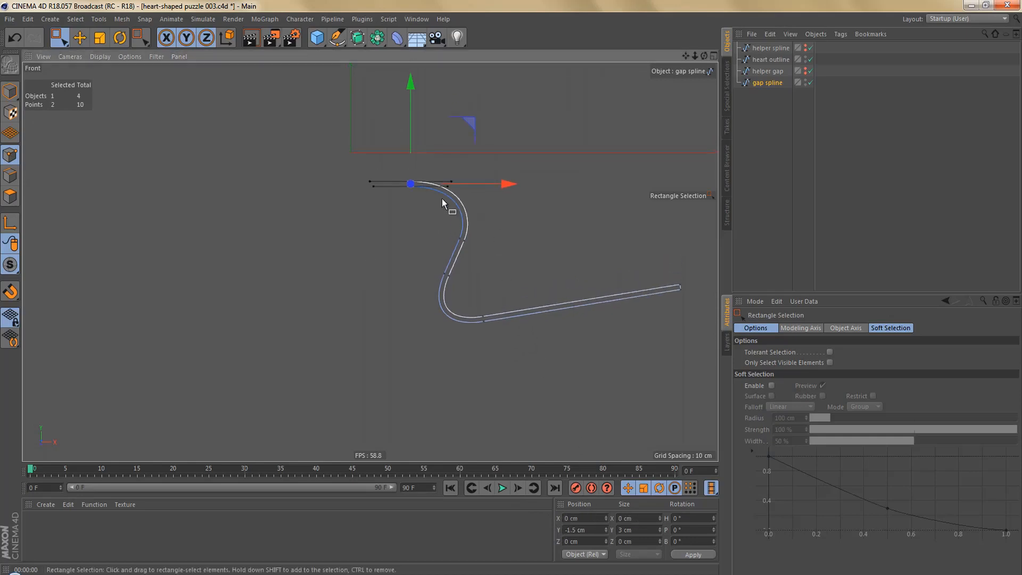
scroll(442, 199, up, 2)
ctrl+drag(765, 84, 762, 99)
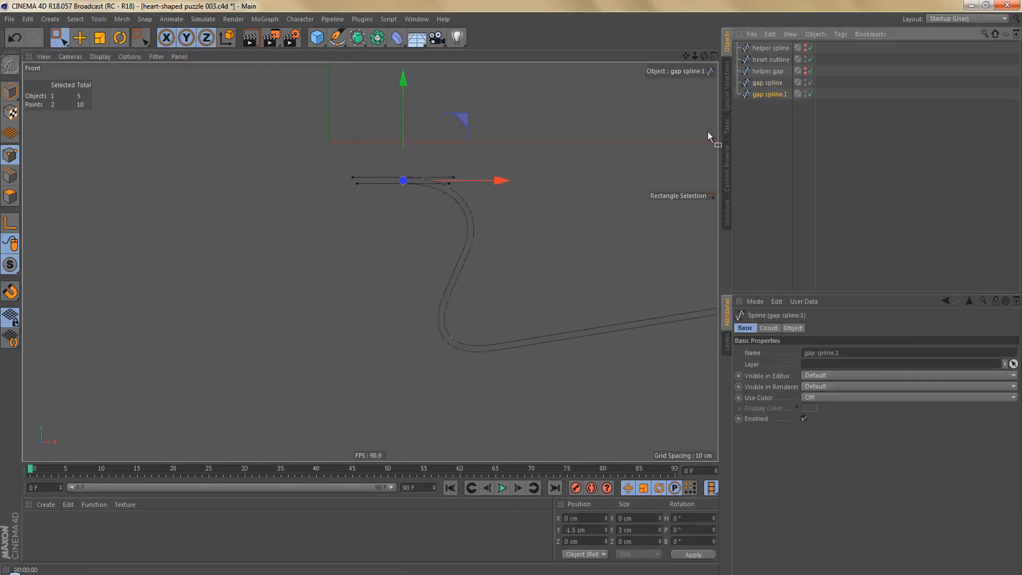
Rotate the duplicated half gap spline to a heading of -180° so it mirrors the original across the tab's centre
key(Tab)
key(Tab)
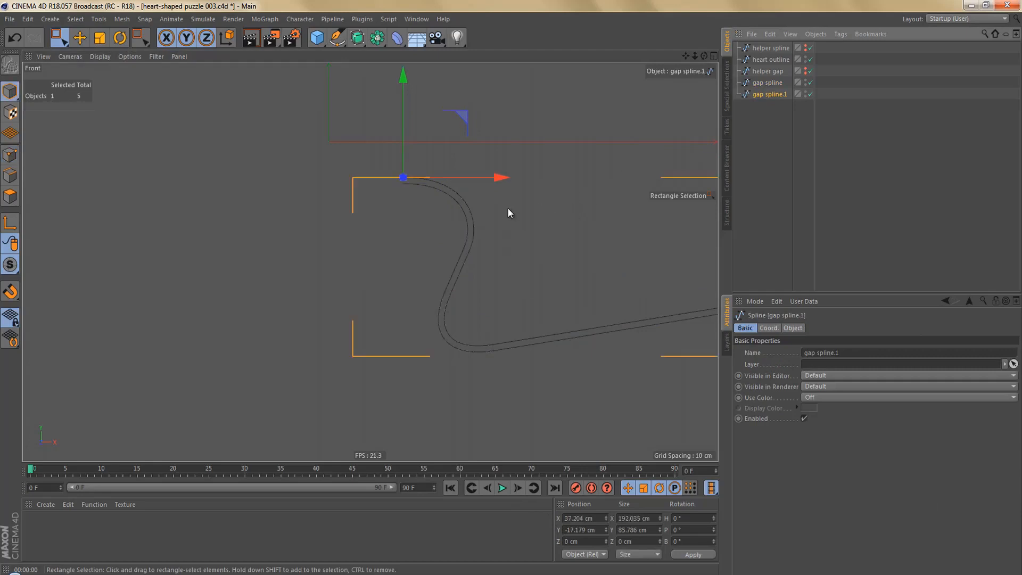
key(r)
drag(429, 179, 175, 227)
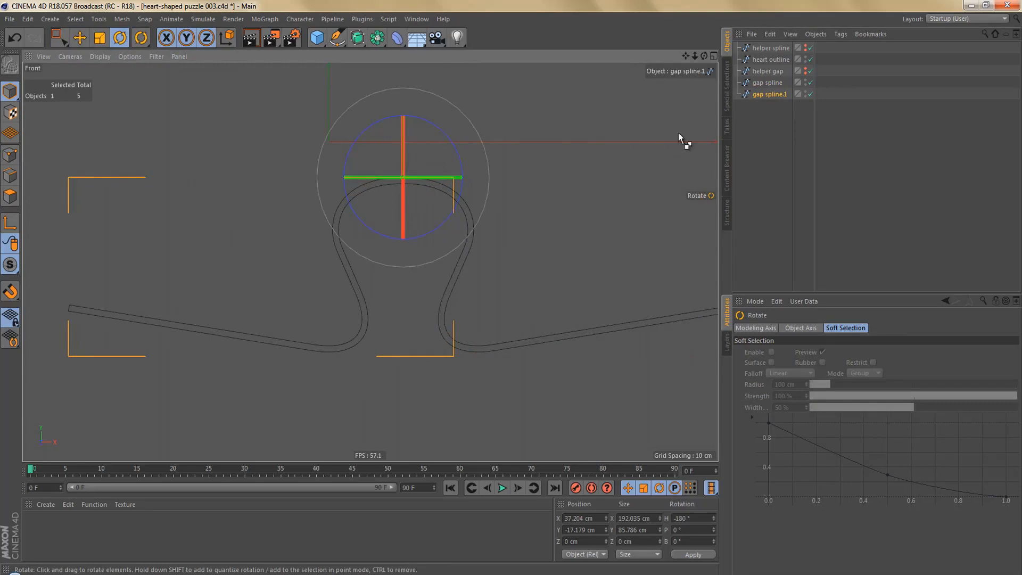
Merge the original and mirrored half gap splines with Connect Objects + Delete
ctrl+click(761, 82)
right_click(759, 82)
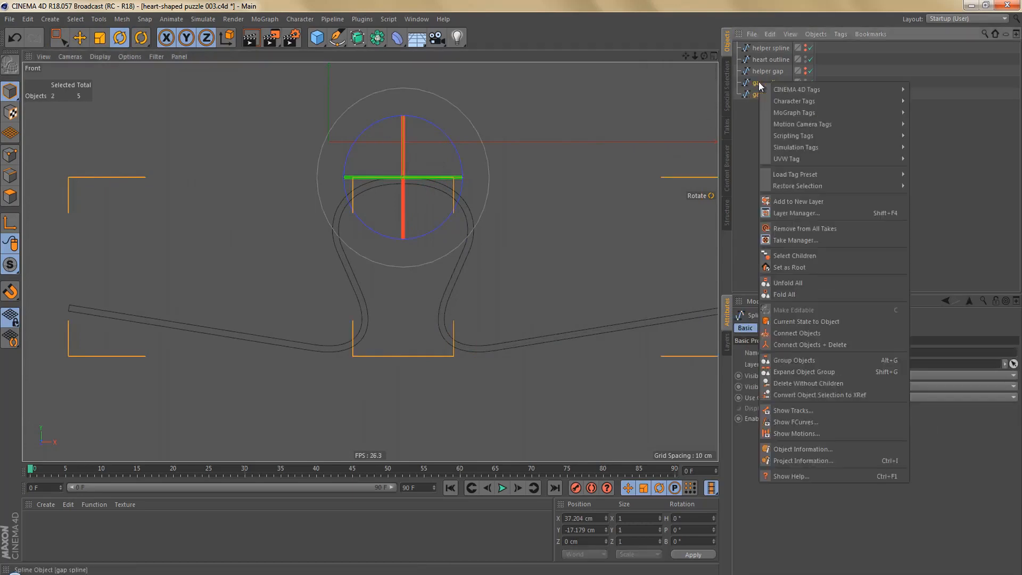
click(806, 345)
Weld the overlapping centre points at the tab's top in the merged gap spline
alt+right_drag(459, 189, 487, 190)
key(Return)
key(space)
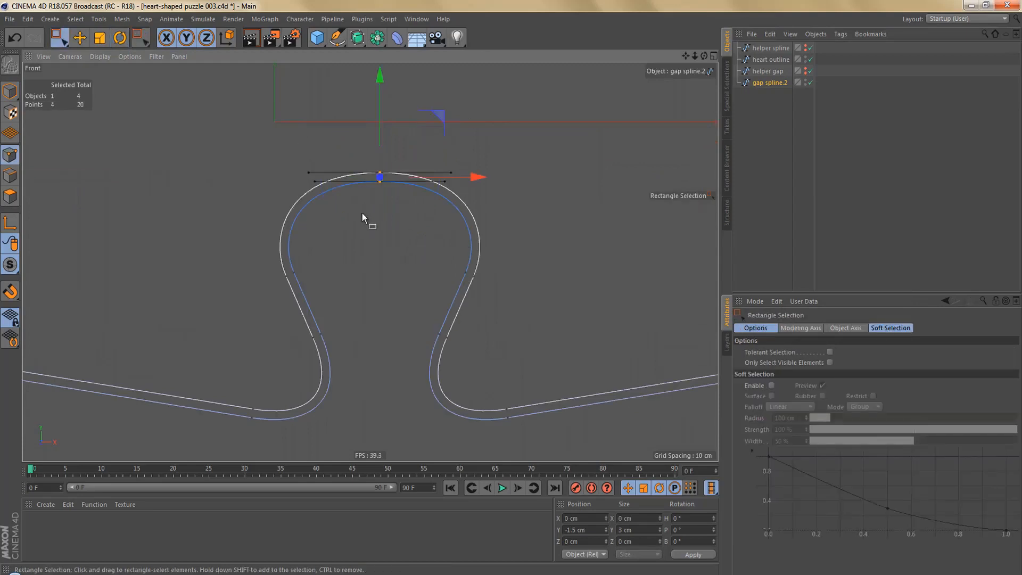
scroll(374, 180, up, 3)
drag(368, 161, 400, 182)
right_click(400, 182)
click(397, 215)
click(397, 216)
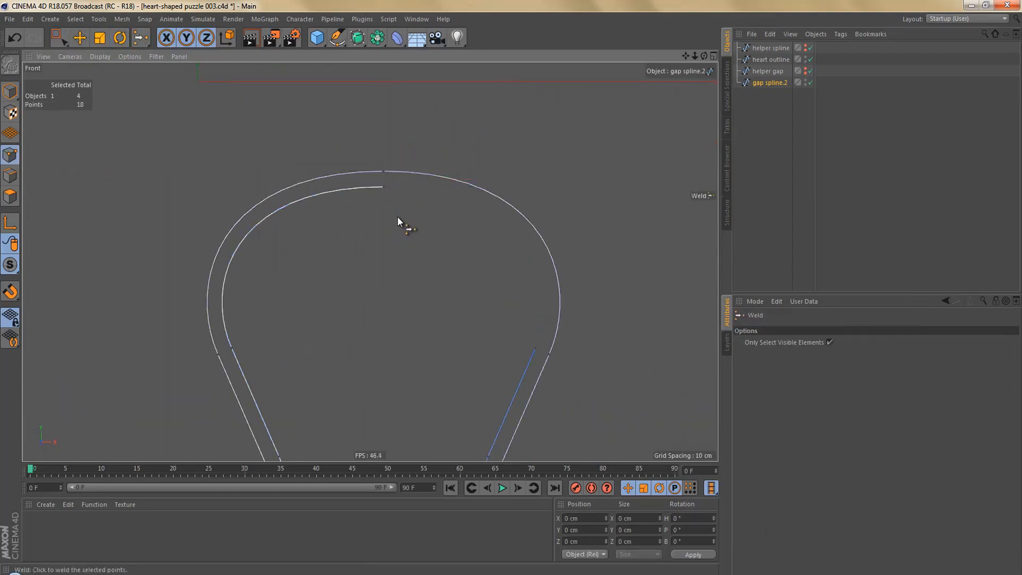
Turn on Close Spline for the merged gap spline
click(772, 83)
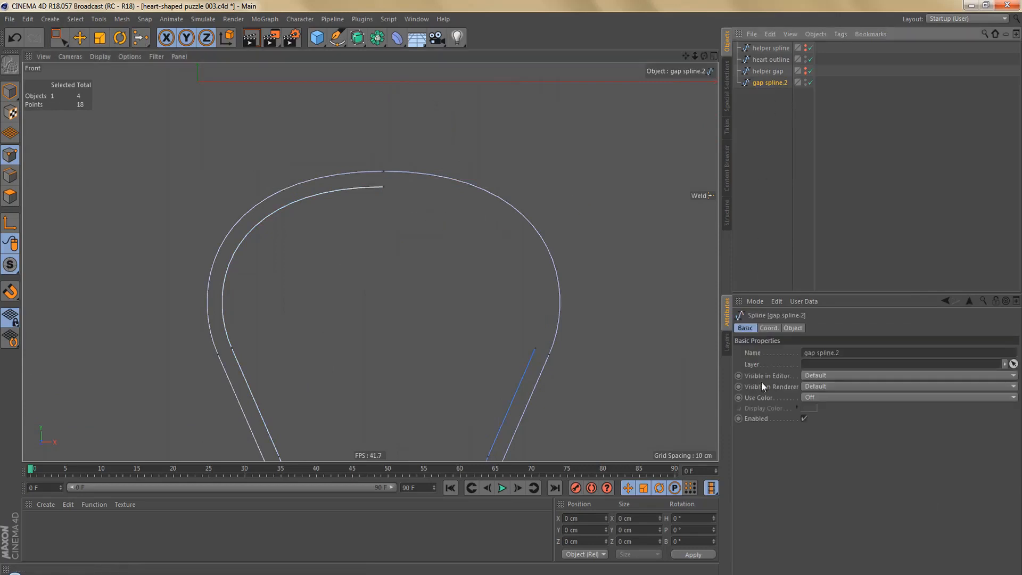
click(793, 328)
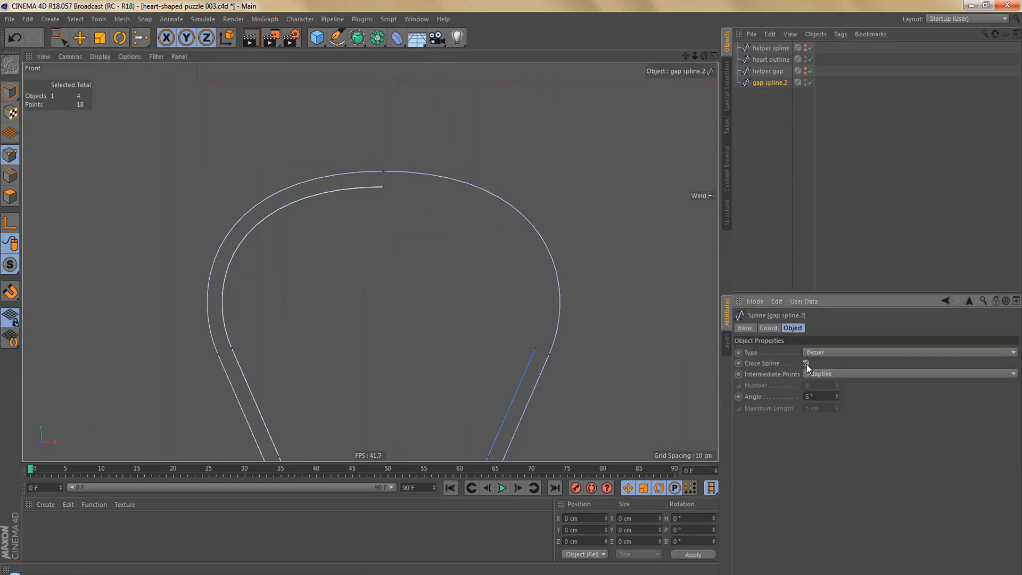
alt+right_drag(432, 199, 420, 251)
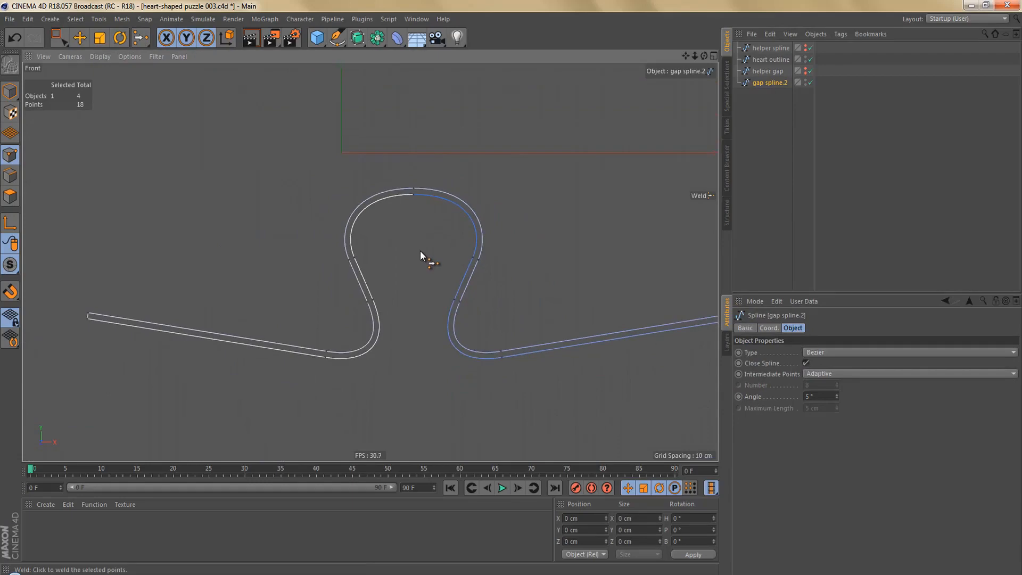
Show the reference picture in the front view and compare both ends of the gap spline with it
key(shift+v)
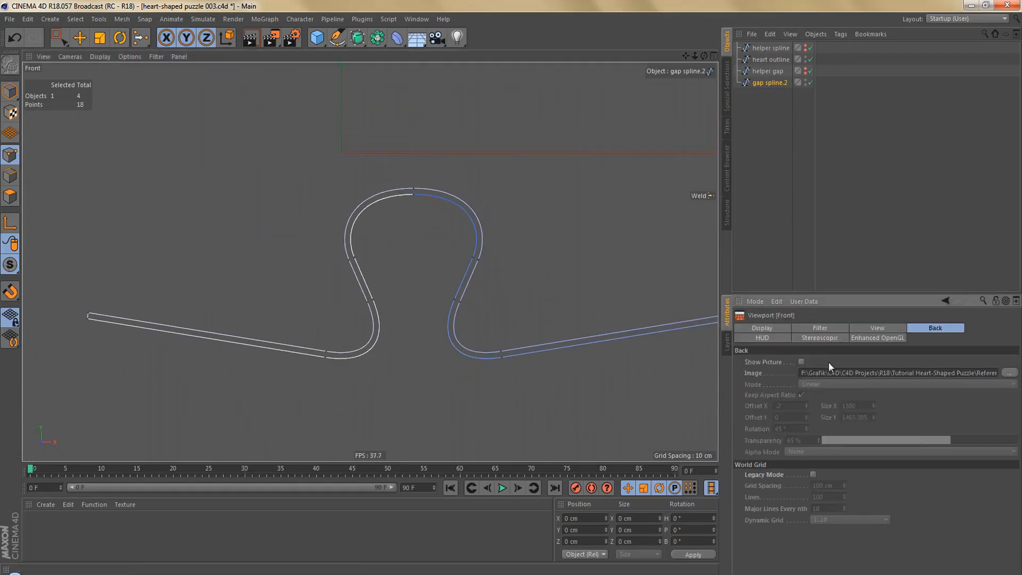
click(801, 362)
scroll(412, 239, down, 5)
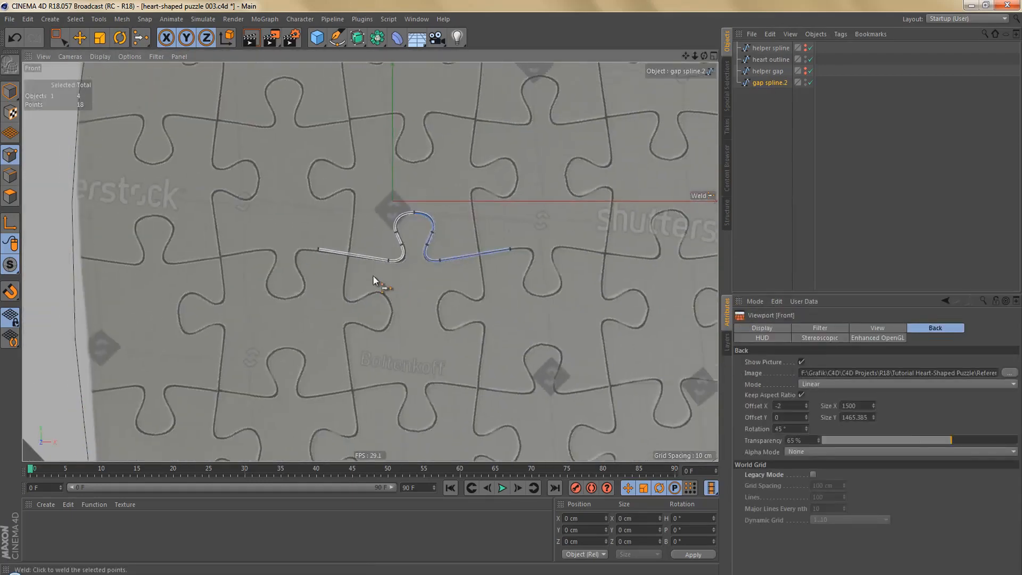
click(420, 238)
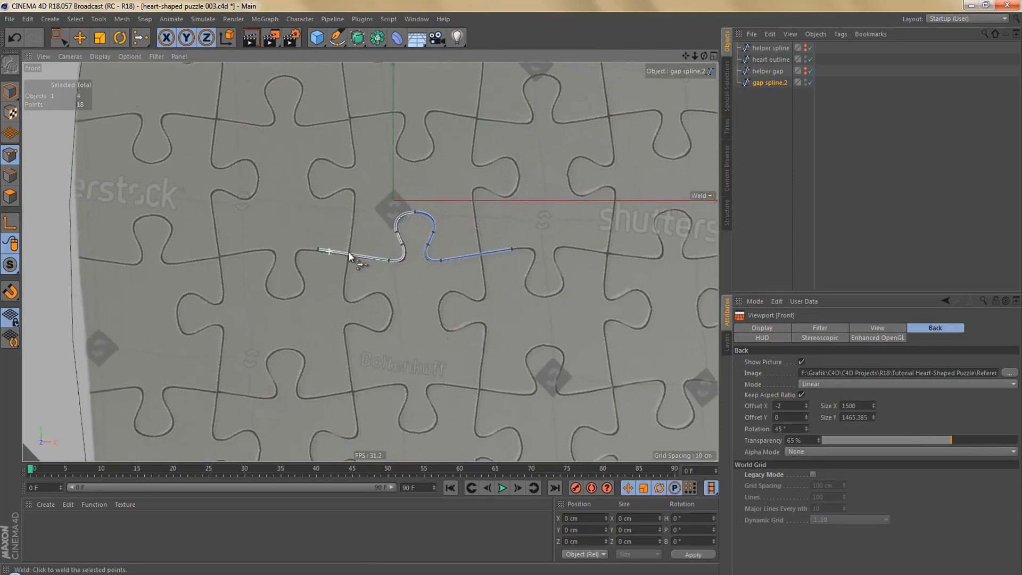
scroll(341, 254, up, 8)
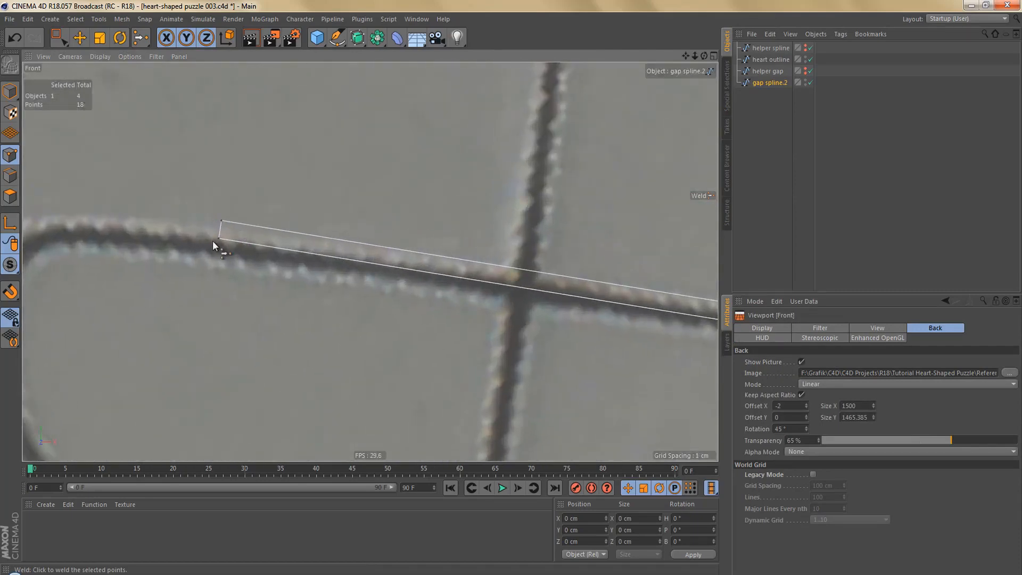
scroll(292, 245, down, 8)
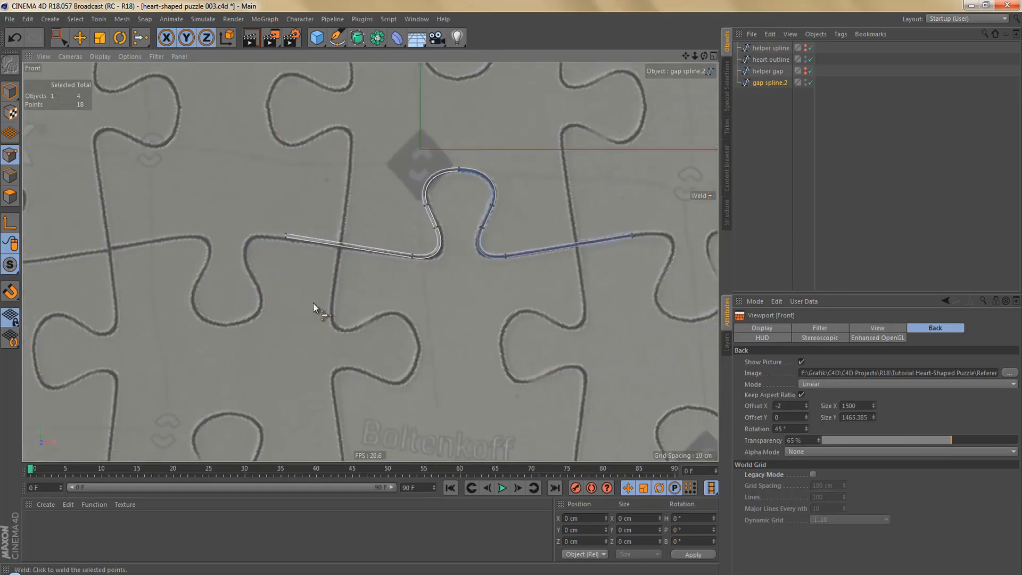
scroll(629, 236, up, 8)
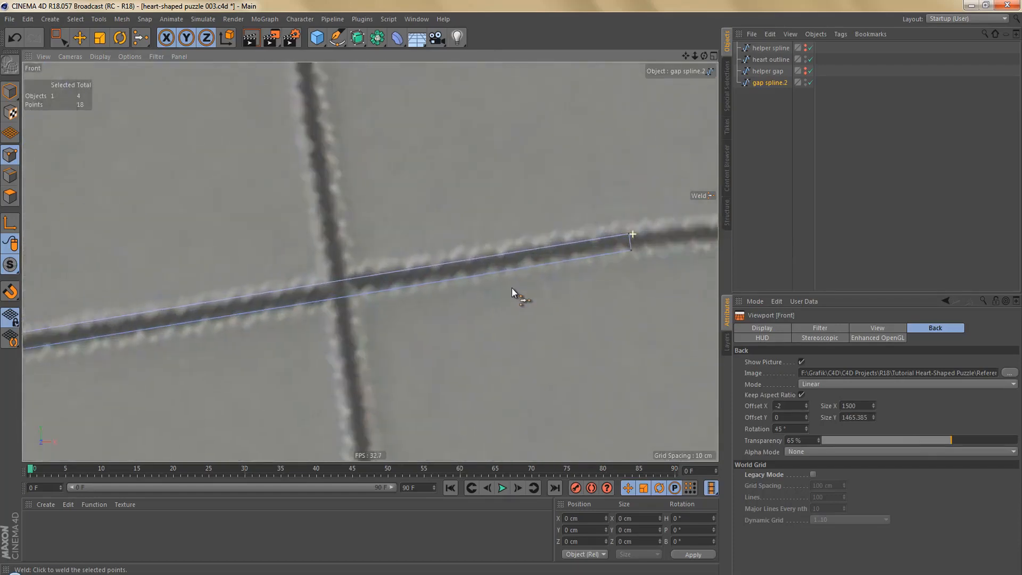
click(627, 234)
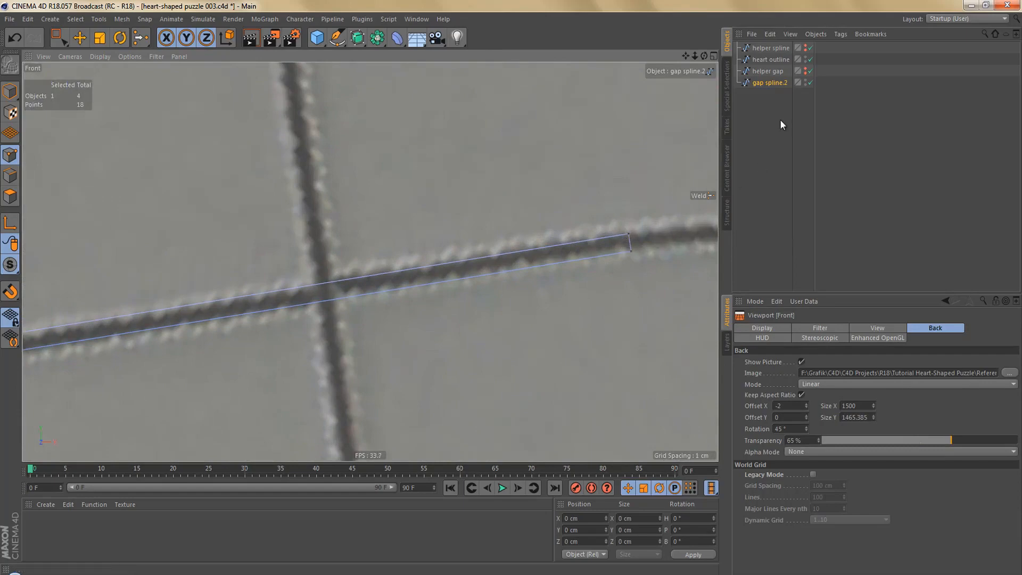
Turn off Close Spline and set the upper point at the left end as the gap spline's first point
click(765, 364)
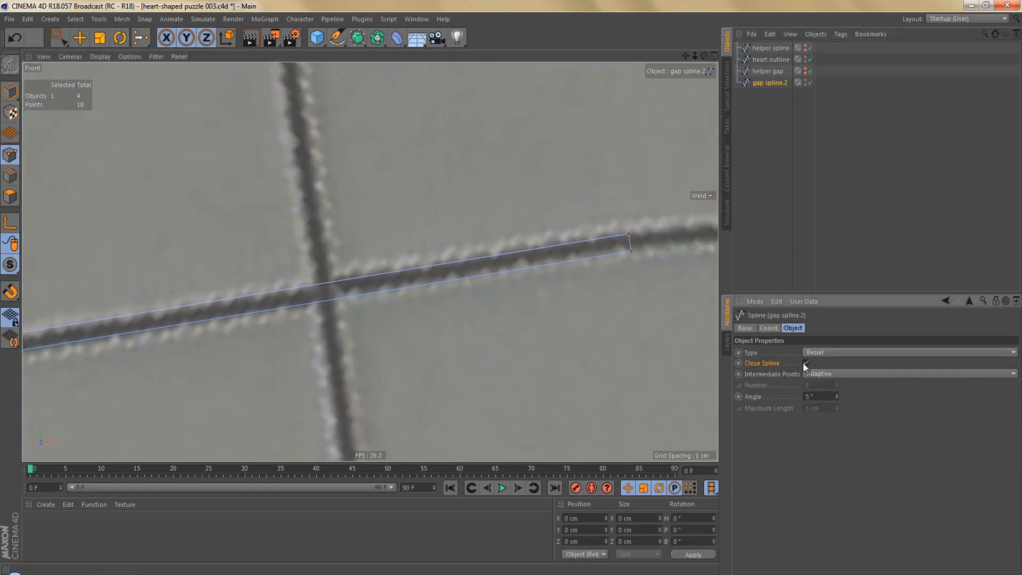
click(806, 363)
scroll(469, 316, down, 8)
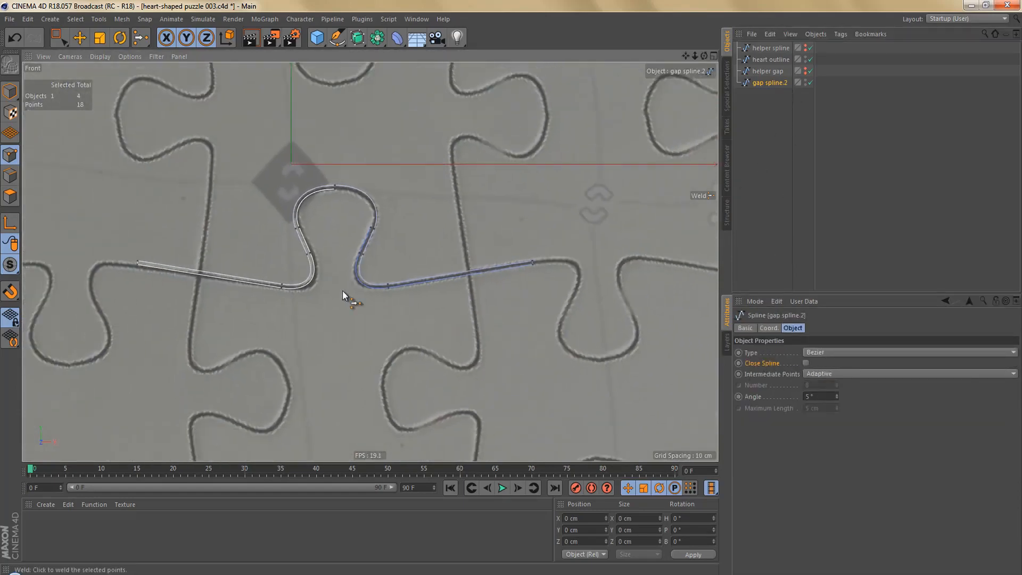
alt+middle_drag(335, 227, 443, 238)
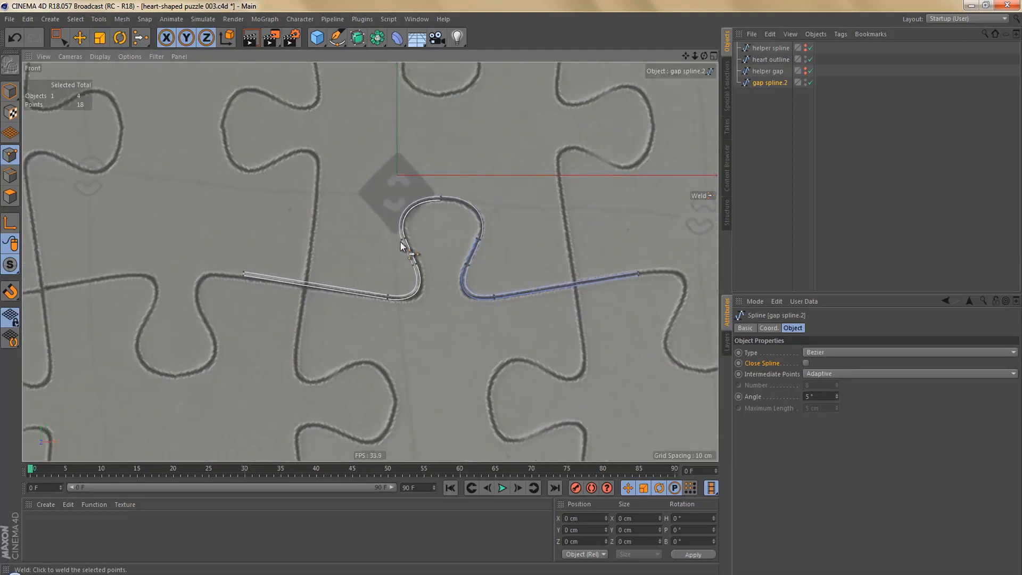
alt+right_drag(245, 270, 400, 267)
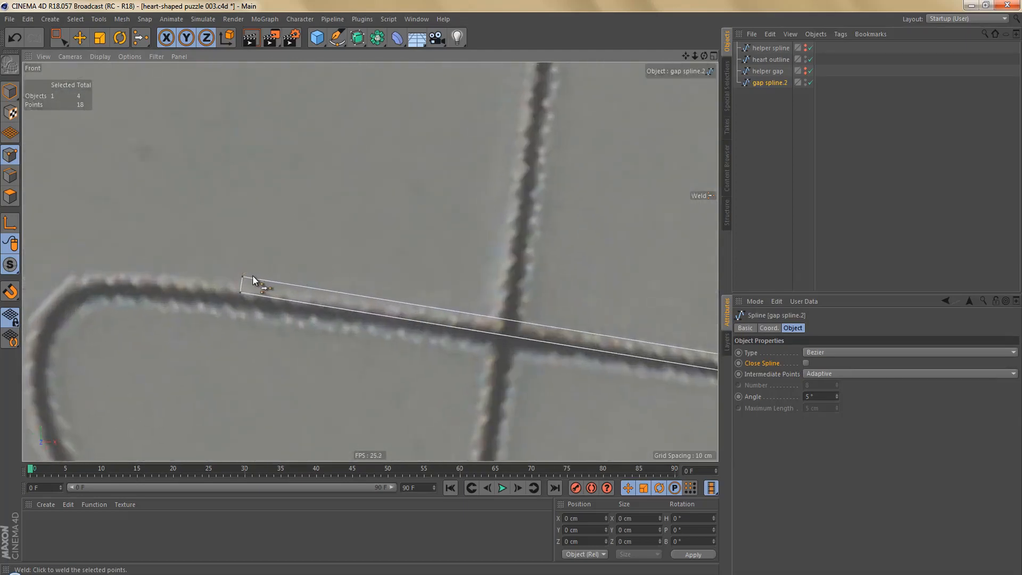
key(0)
drag(235, 269, 255, 287)
right_click(383, 234)
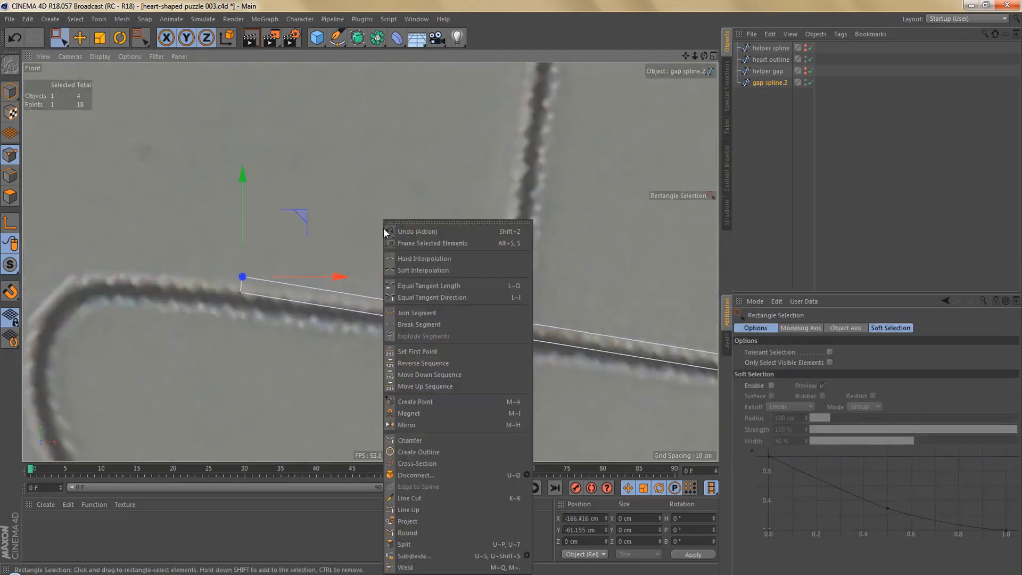
click(444, 351)
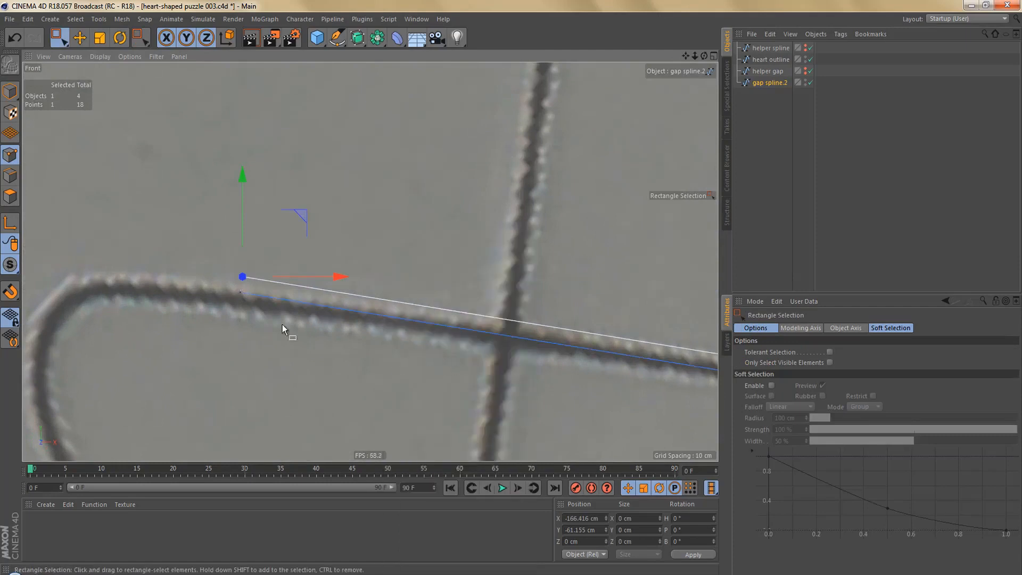
scroll(261, 298, up, 5)
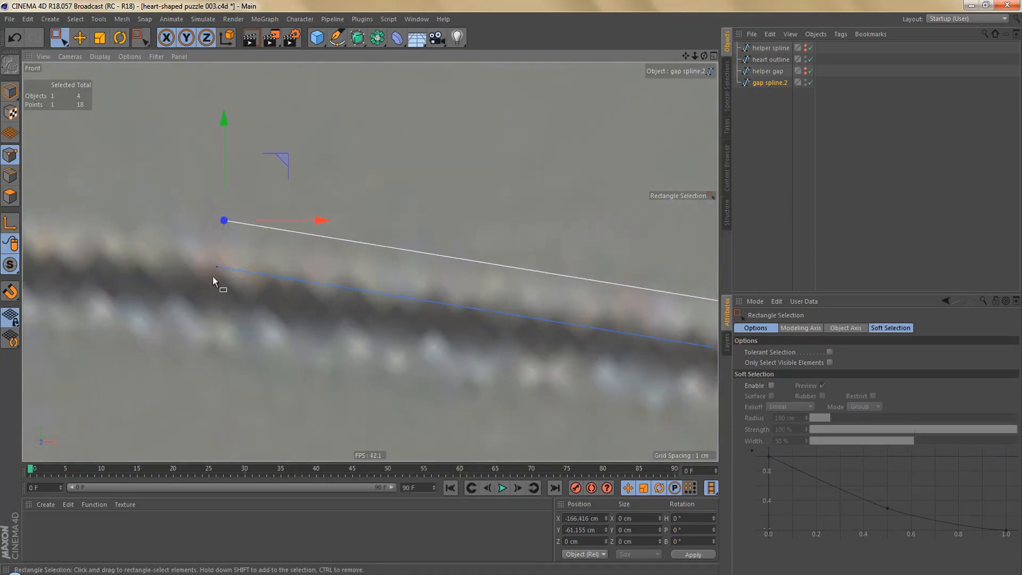
Add a point midway on the short segment closing the gap spline's right end with Line Cut
alt+right_drag(222, 254, 115, 355)
alt+middle_drag(504, 308, 344, 329)
alt+right_drag(516, 277, 648, 265)
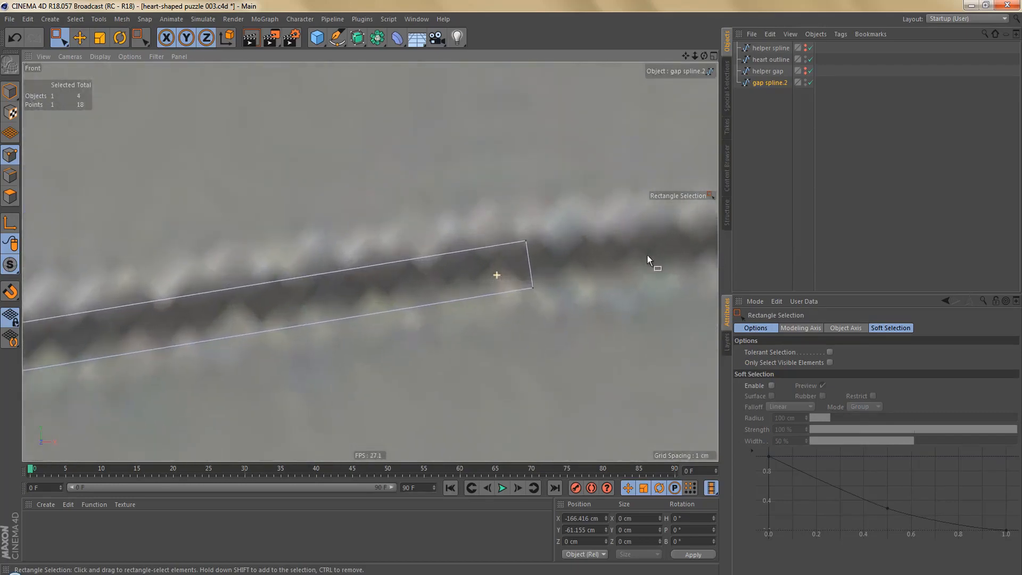
alt+right_drag(563, 257, 511, 269)
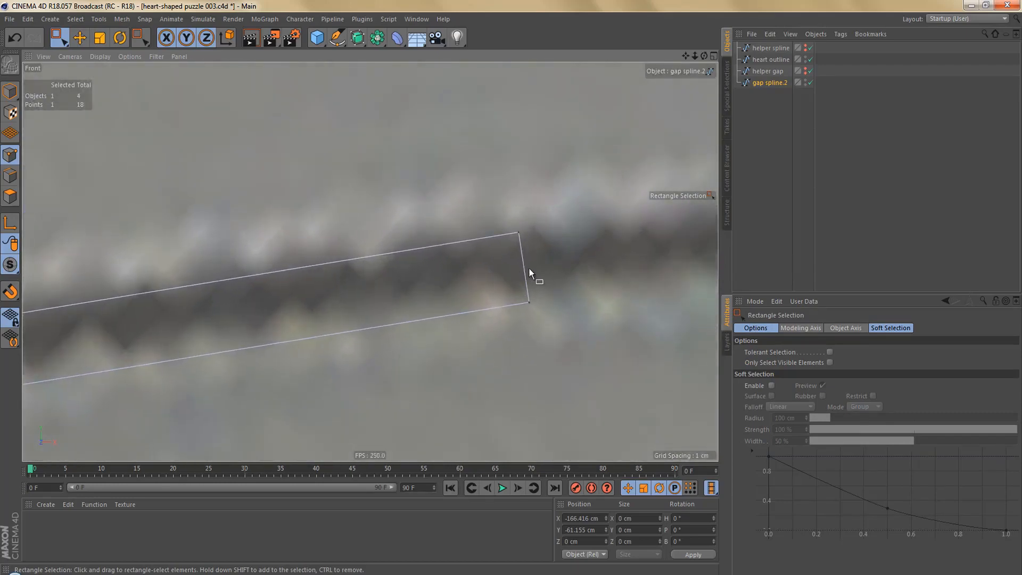
key(k)
key(k)
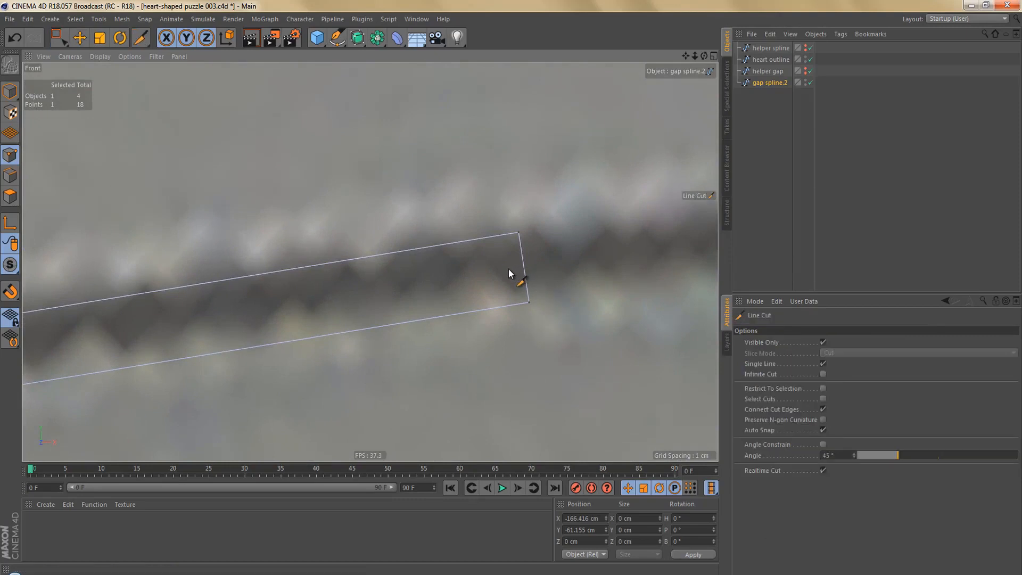
click(509, 268)
key(space)
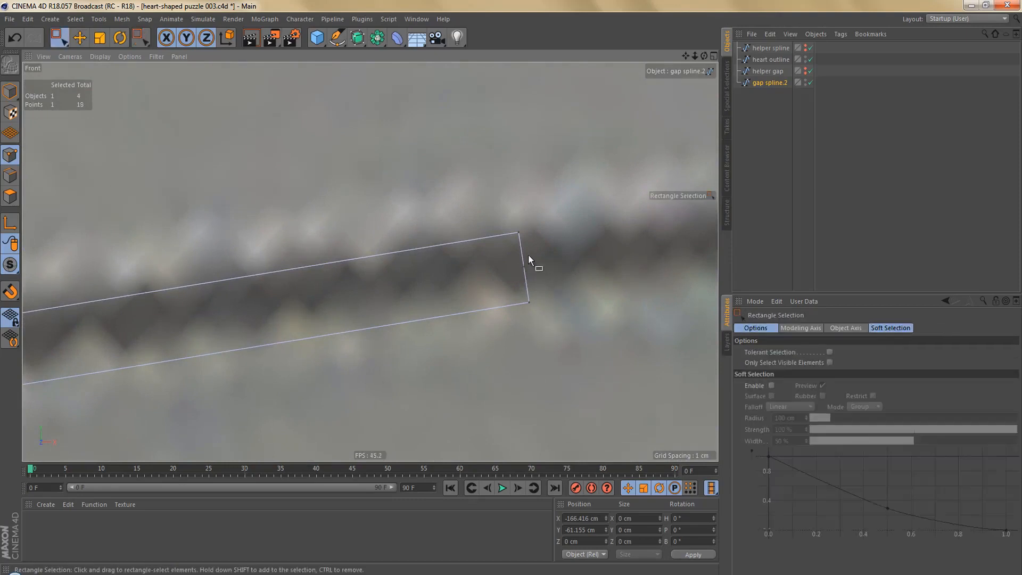
Disconnect the new point at the gap spline's right end and delete the resulting points to open that end
drag(538, 280, 540, 281)
right_click(609, 232)
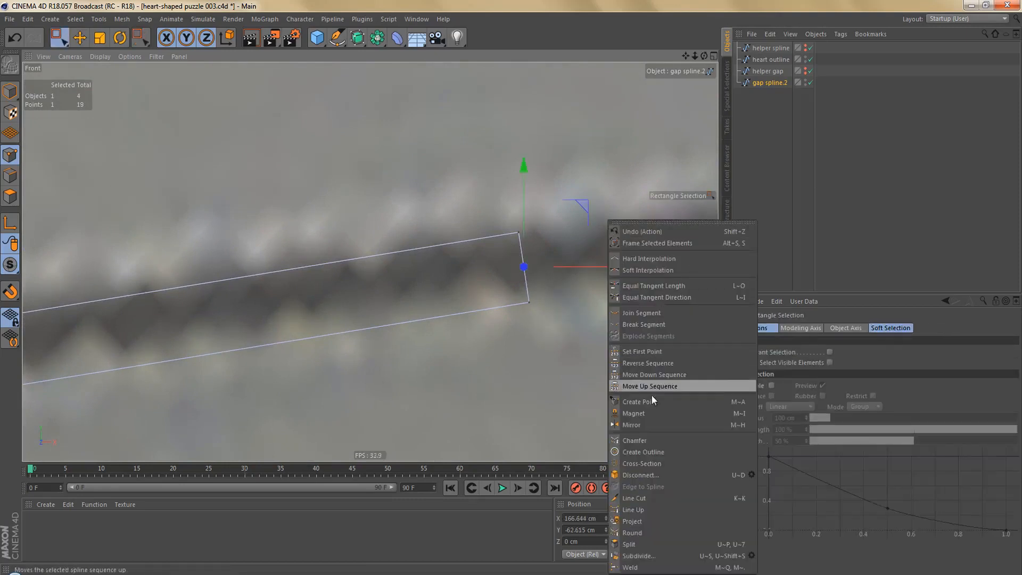
click(647, 473)
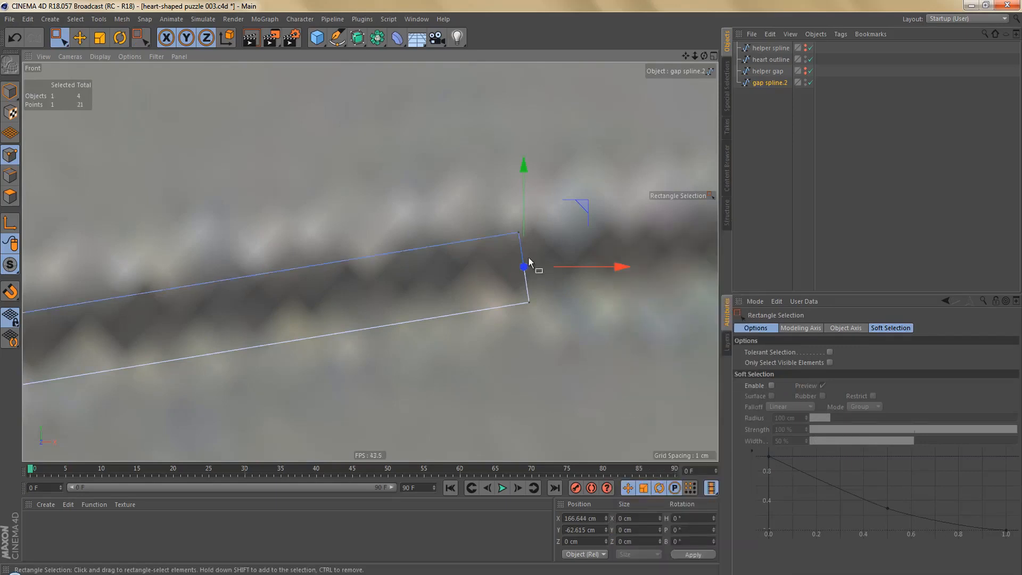
drag(510, 253, 557, 296)
key(Delete)
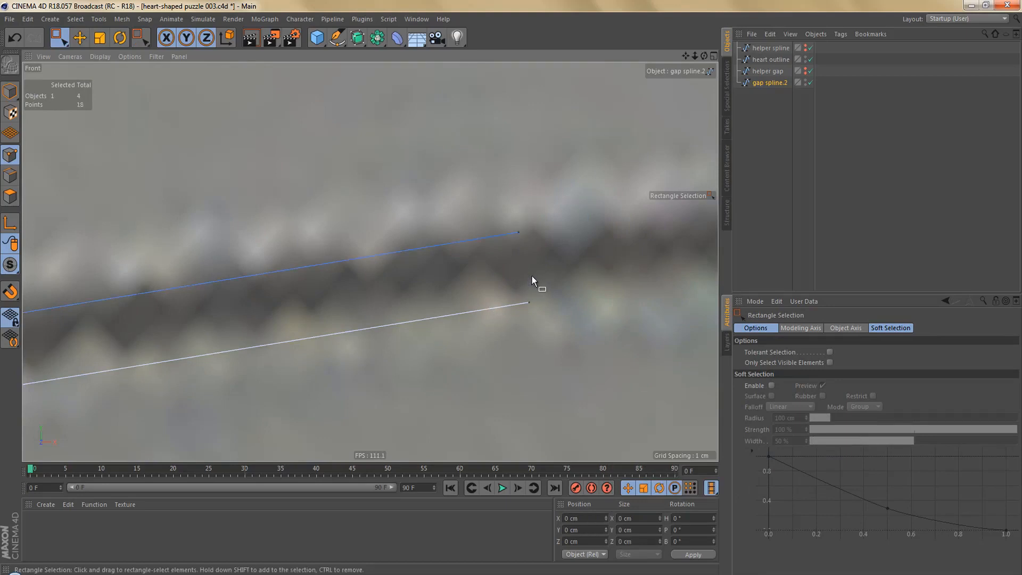
Center the gap spline's axis on all its points using Axis Center with X, Y and Z reset to 0%
scroll(553, 267, down, 6)
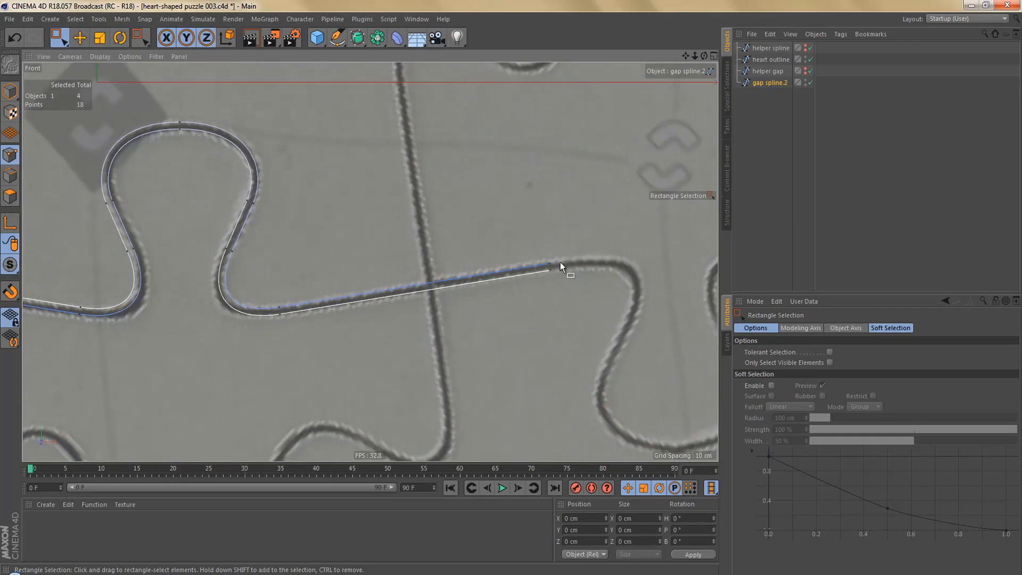
scroll(560, 262, down, 3)
alt+middle_drag(416, 261, 481, 260)
scroll(389, 273, down, 3)
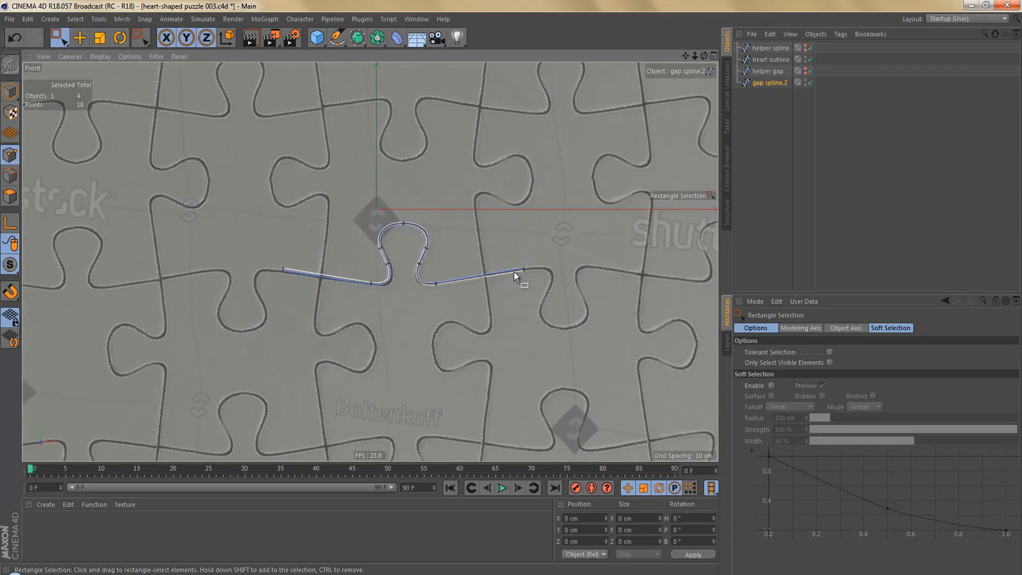
scroll(487, 270, down, 1)
key(Tab)
key(Tab)
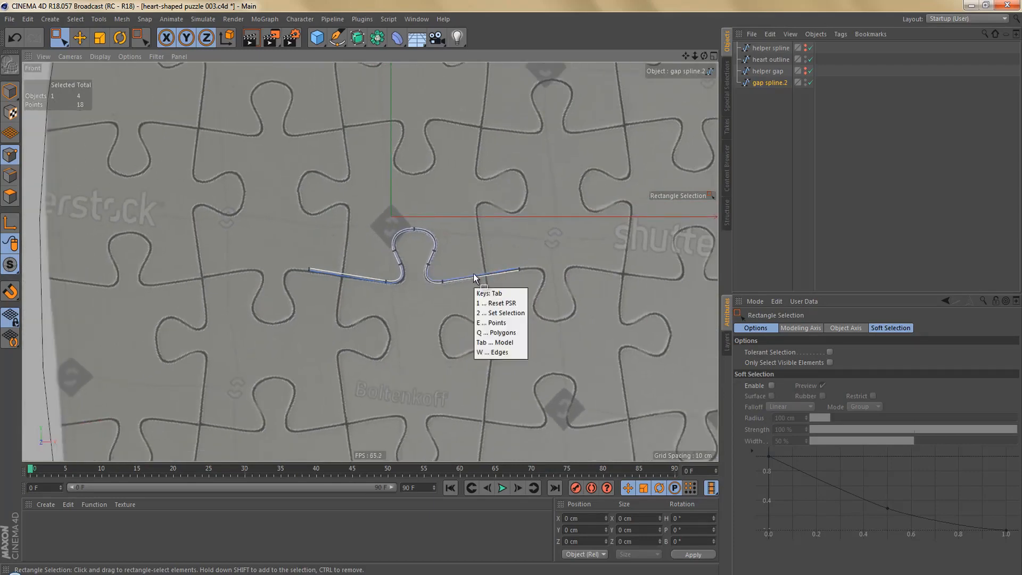
key(shift+a)
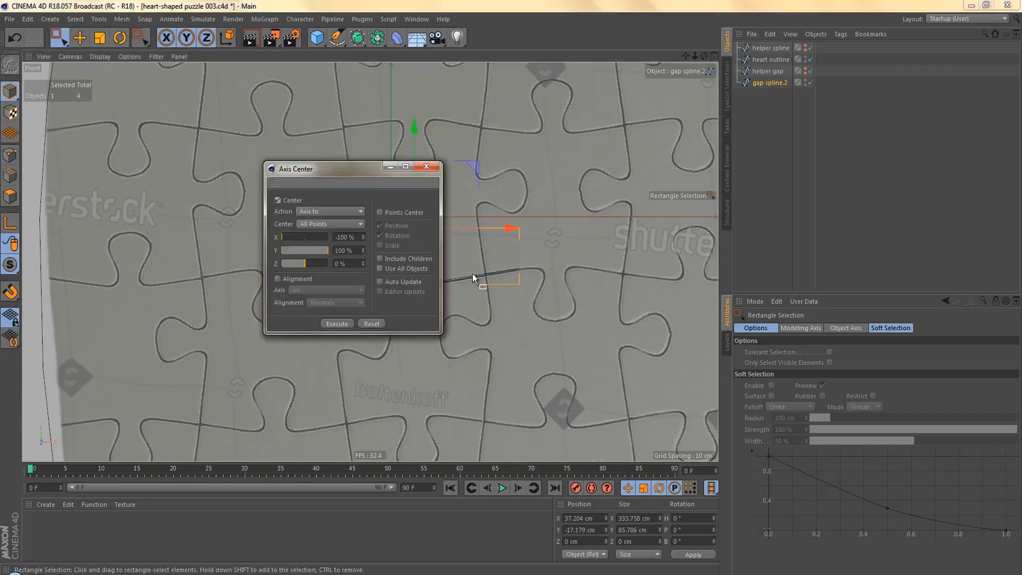
click(371, 323)
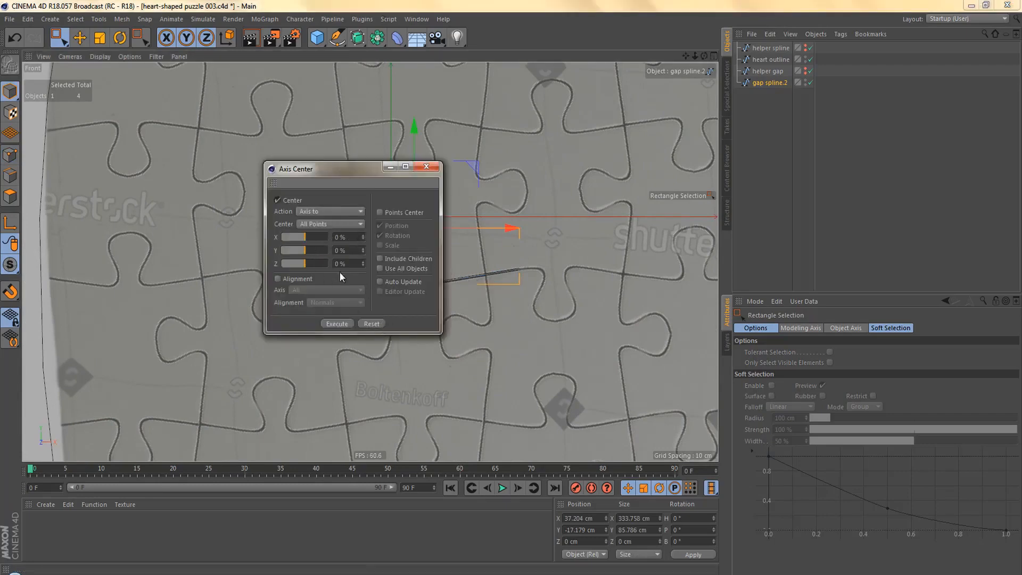
click(348, 322)
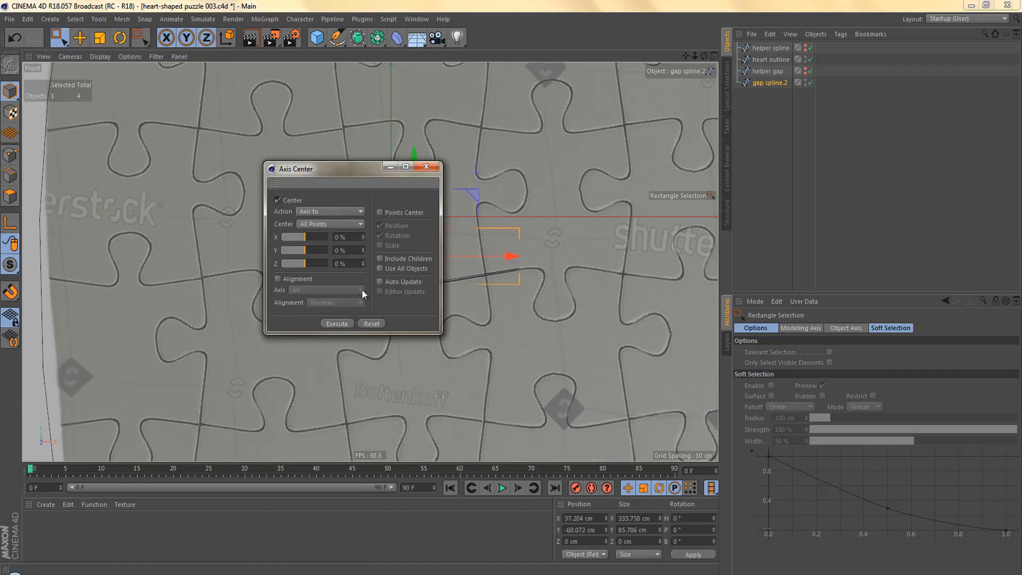
Close the axis centering settings and rename the gap spline as h-up
click(426, 166)
scroll(418, 274, up, 4)
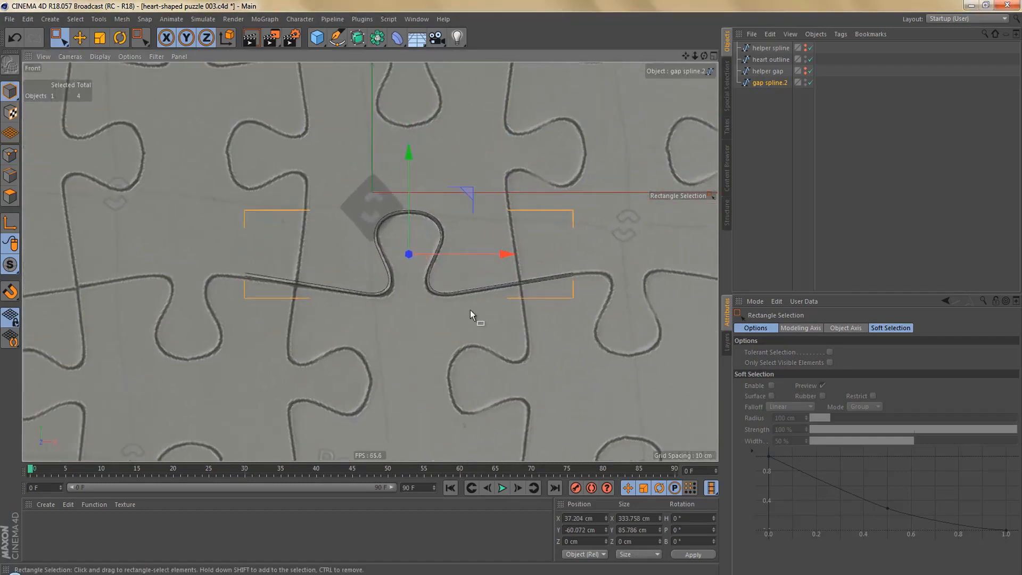
double_click(772, 82)
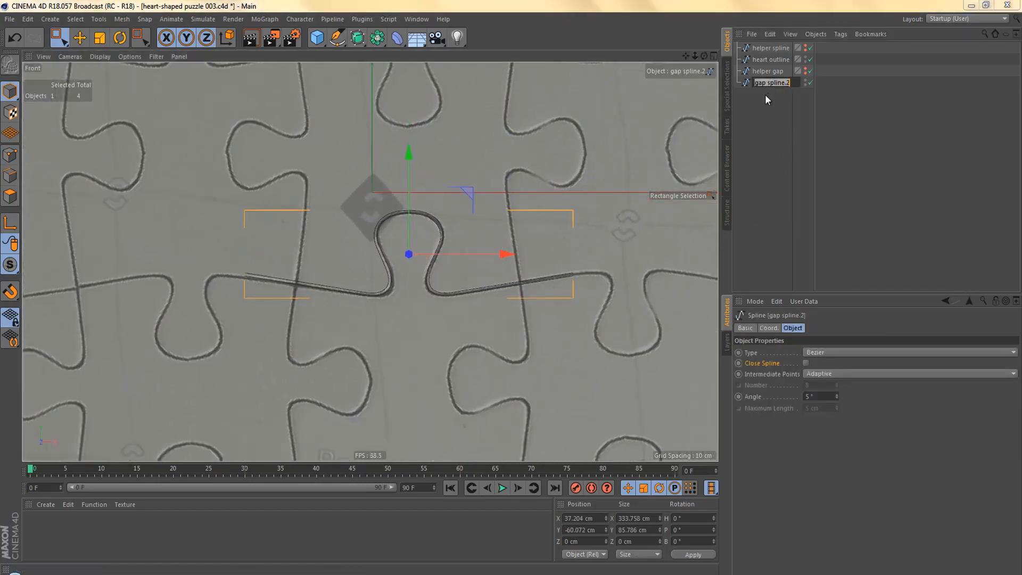
text(h)
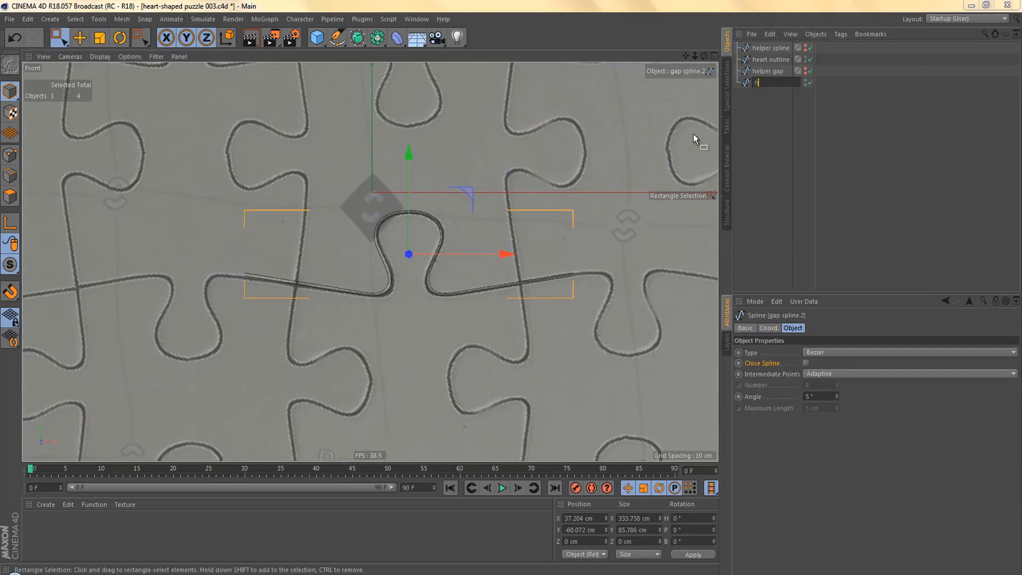
text(-up)
key(Return)
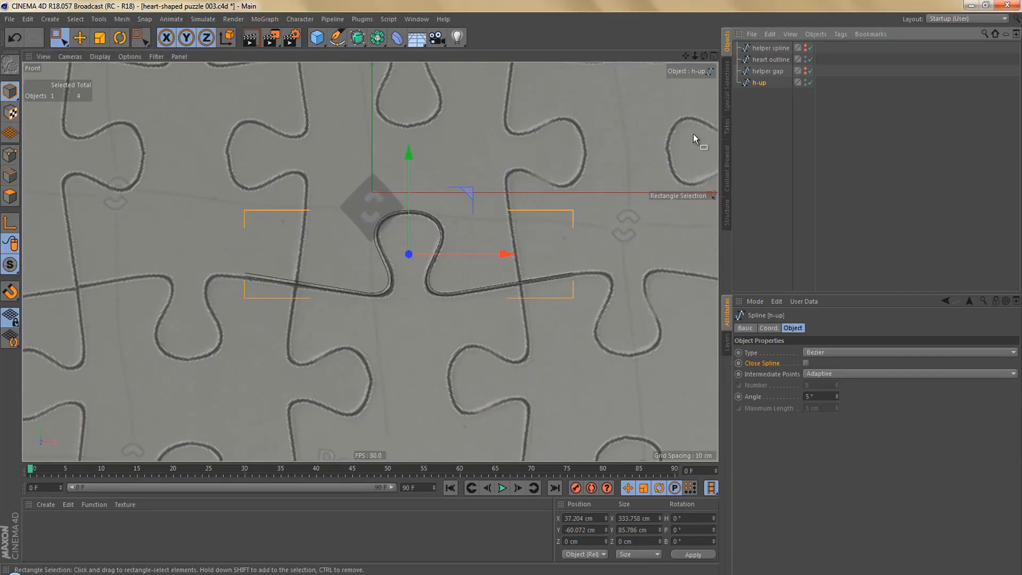
Duplicate the h-up spline and rename the copy as h-down
mouse_move(766, 82)
ctrl+mouse_down()
mouse_move(765, 93)
mouse_move(782, 94)
ctrl+mouse_up()
double_click(764, 94)
text(down)
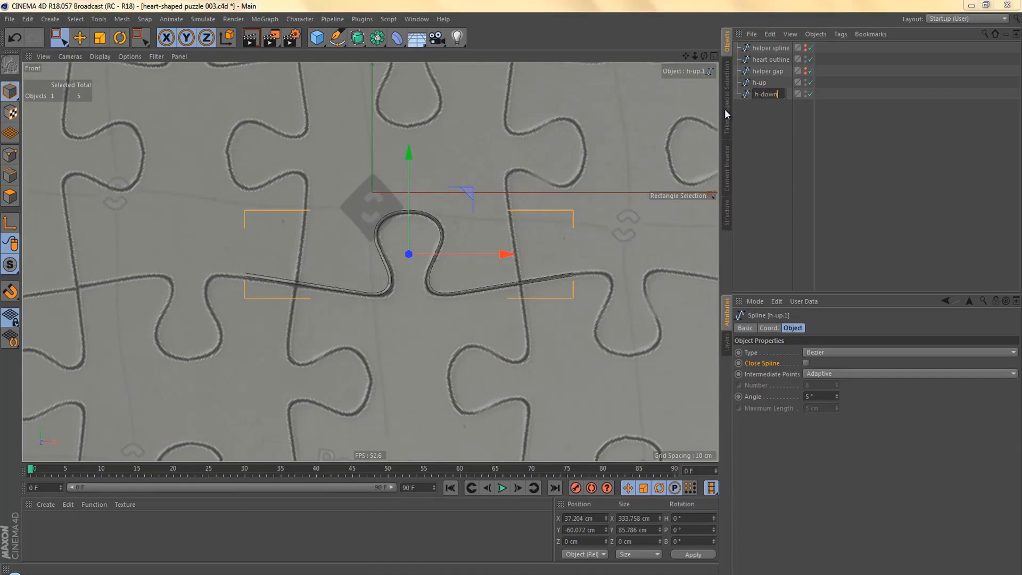
key(Return)
Flip the h-down spline by rotating its pitch 180°, and reset only its axis pitch to 0°
key(r)
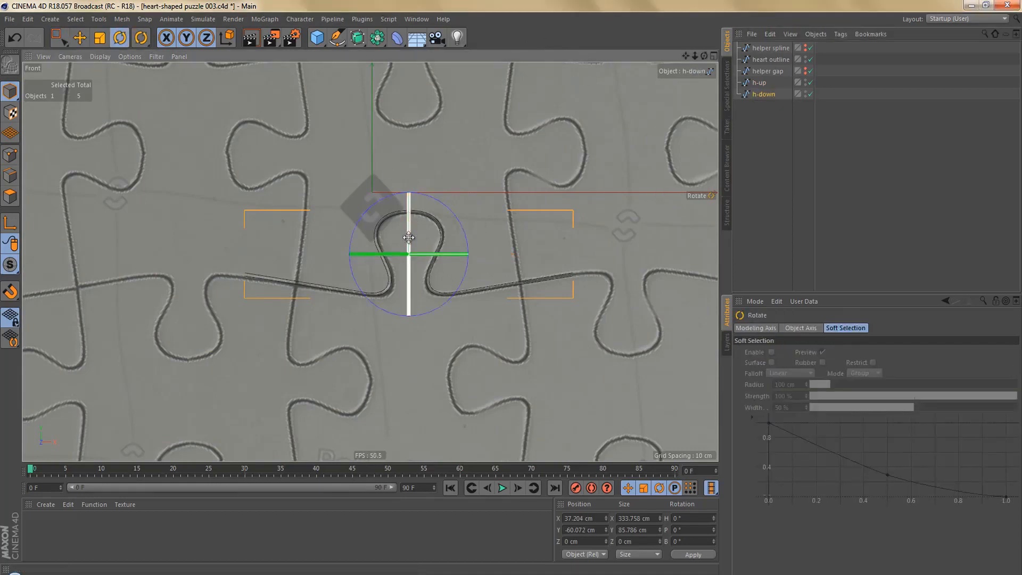
drag(408, 234, 355, 468)
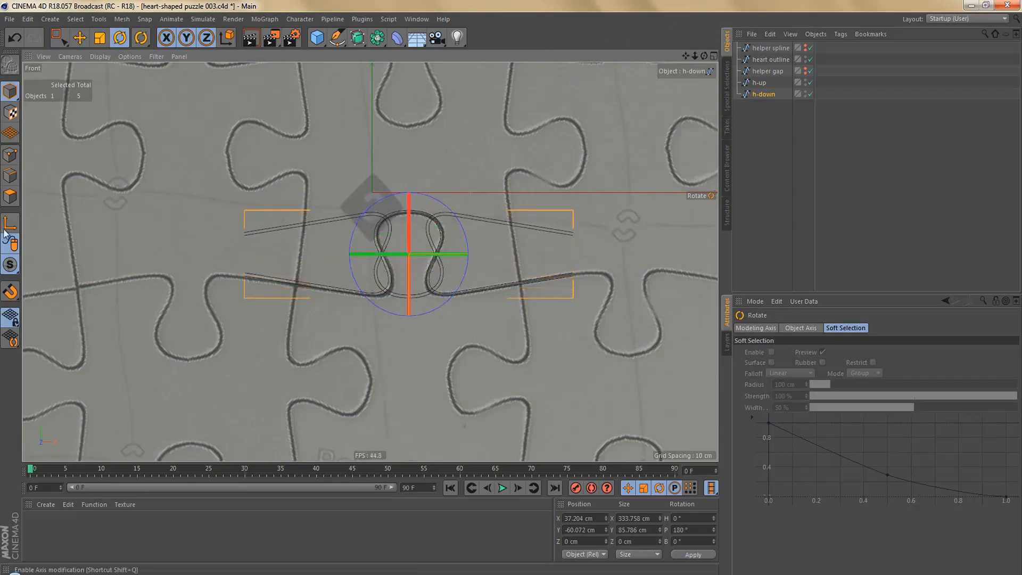
drag(694, 532, 651, 529)
text(0)
key(Return)
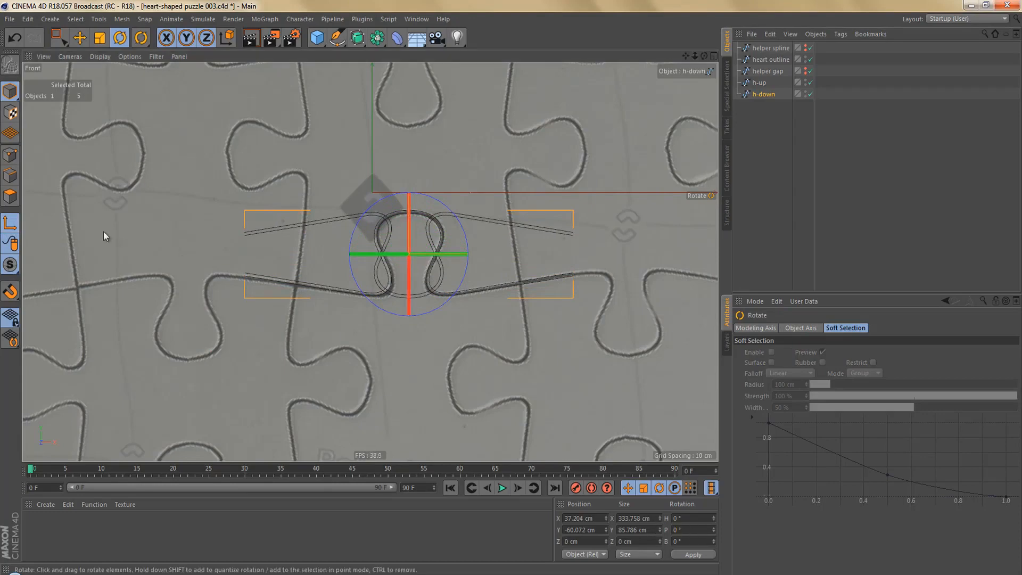
Duplicate both h-up and h-down as working copies and hide the two original splines
scroll(485, 297, down, 5)
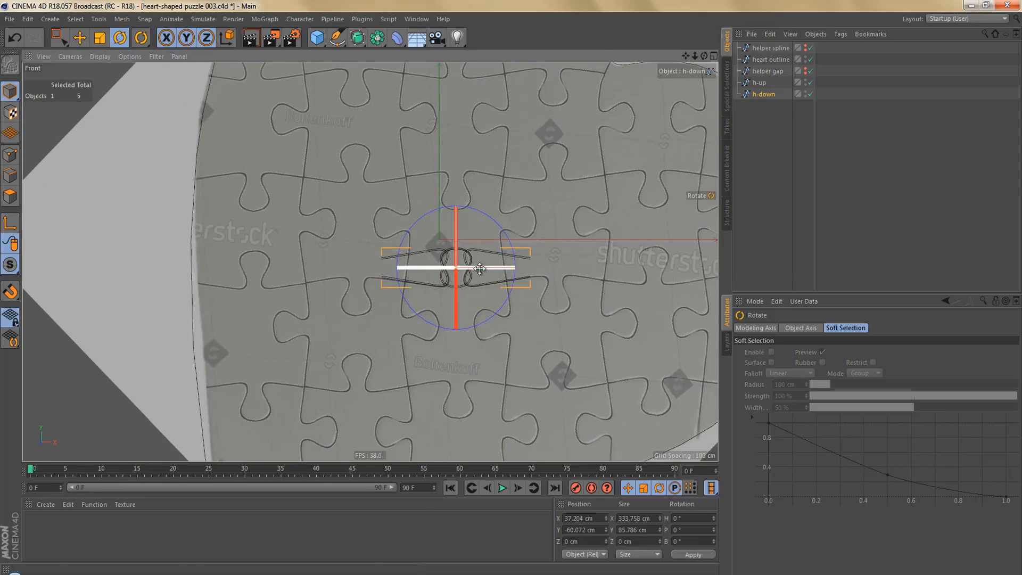
alt+middle_drag(487, 273, 408, 291)
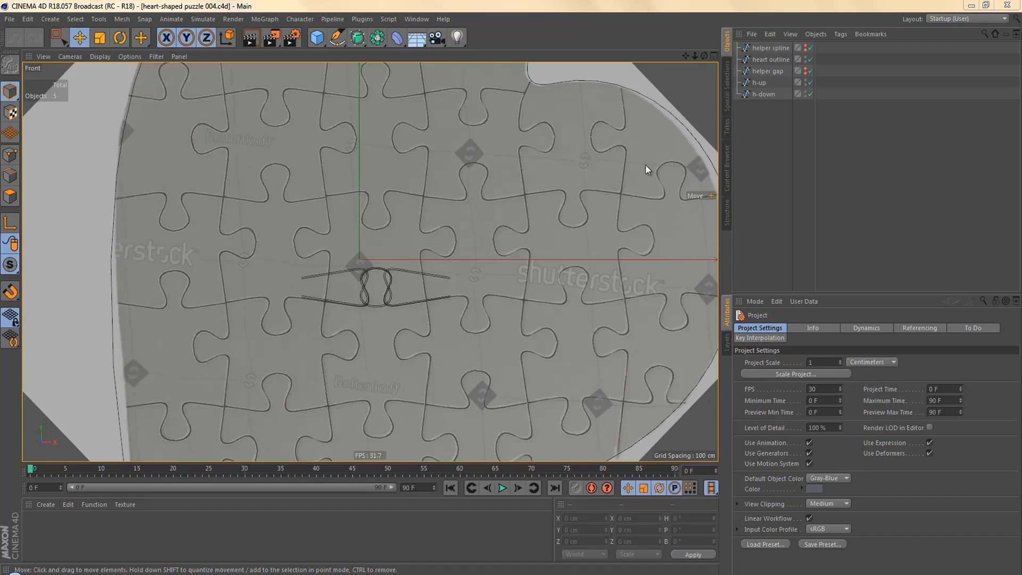
click(758, 83)
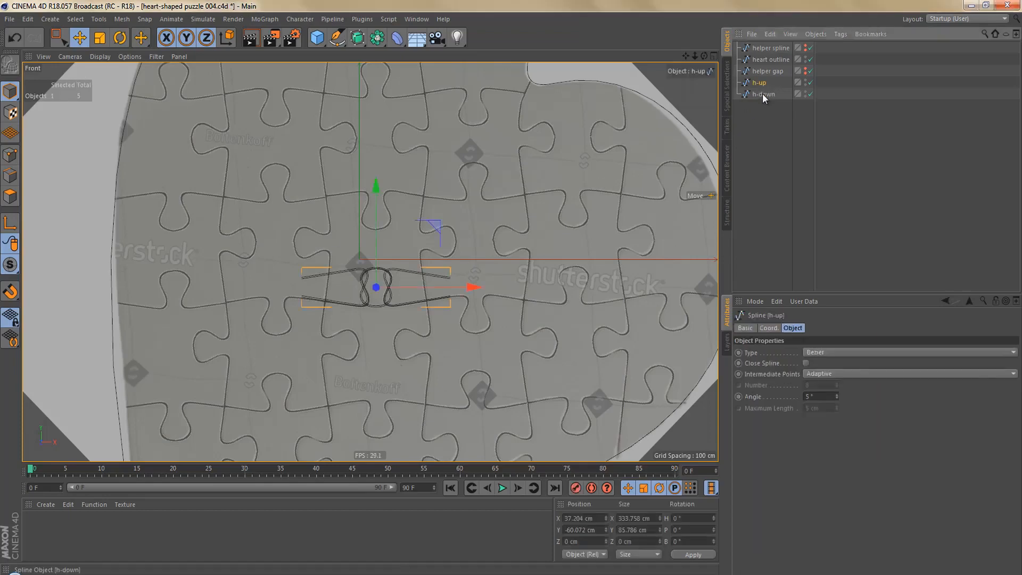
ctrl+click(762, 94)
ctrl+drag(762, 94, 774, 113)
alt+click(806, 81)
alt+drag(805, 81, 805, 92)
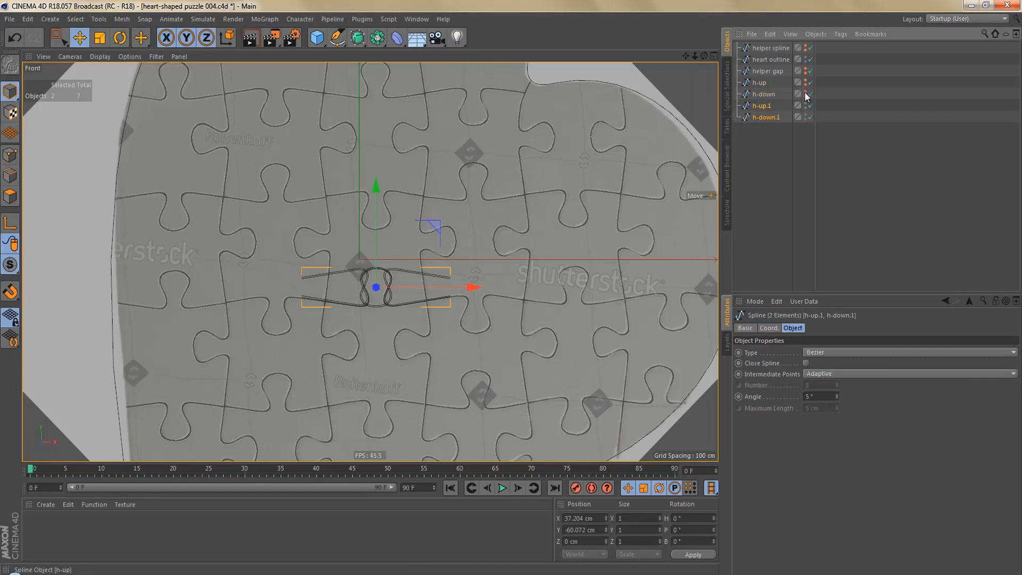
Move the h-down copy onto the downward tab at the heart's left edge, at about X -415 cm, Y 104 cm
click(763, 116)
drag(375, 337, 171, 260)
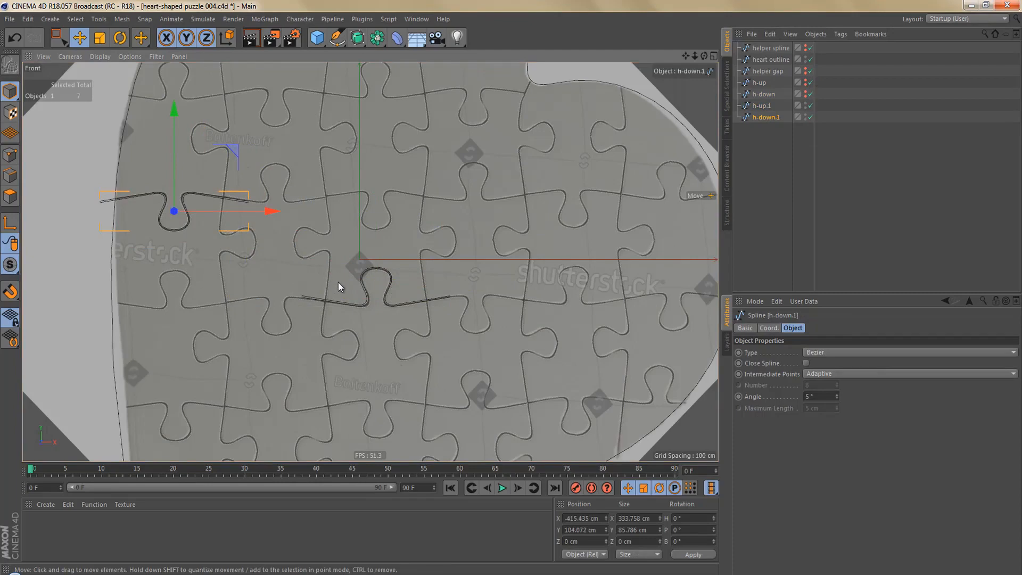
Snap only the h-down copy's axis to the spline's left end with axis modification and snapping enabled
middle_drag(214, 239, 301, 272)
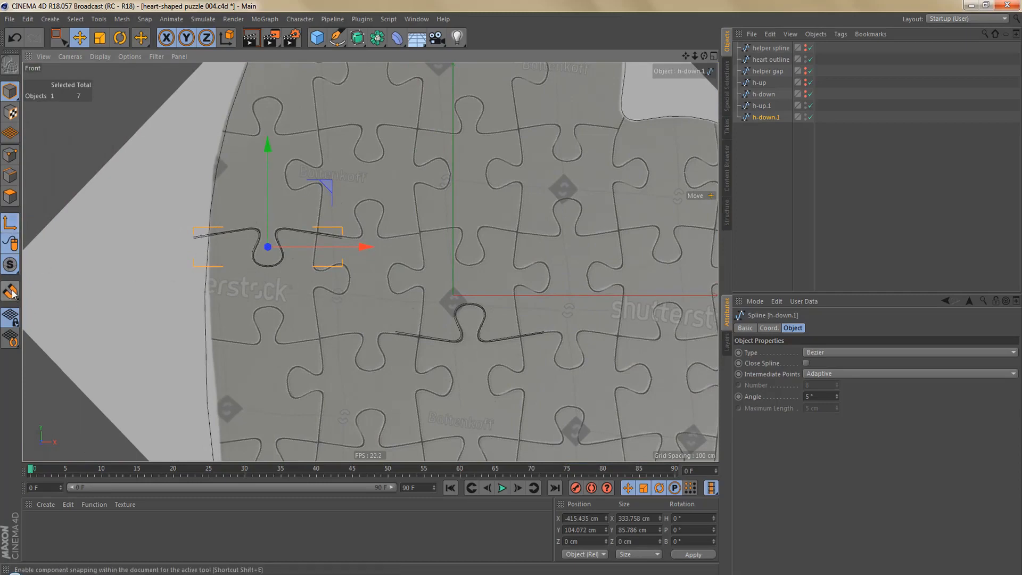
scroll(226, 248, up, 5)
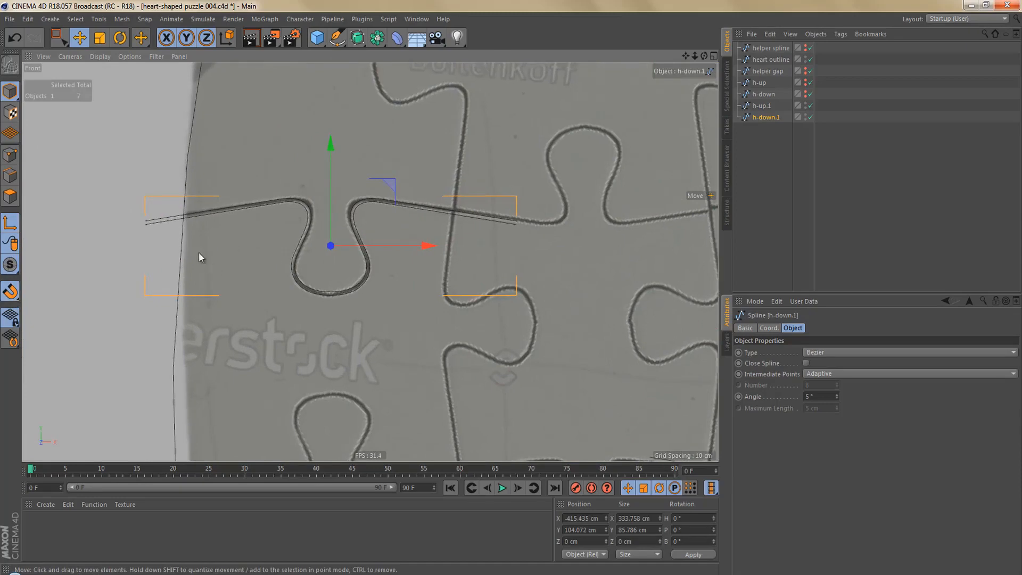
drag(178, 253, 146, 221)
alt+right_drag(150, 221, 129, 320)
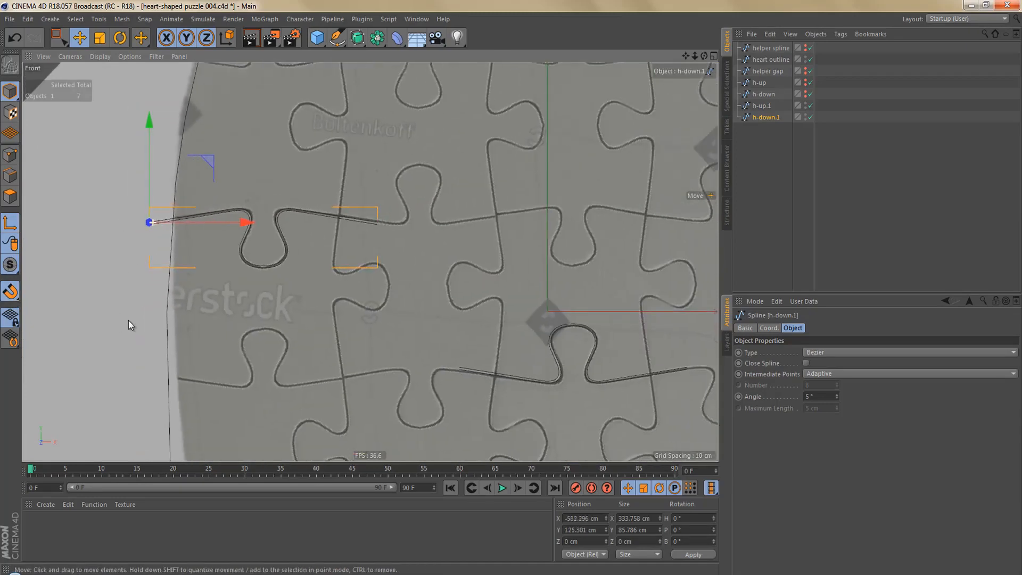
Snap the h-up copy's axis to its left end and turn off axis modification
click(761, 106)
alt+right_drag(427, 335, 534, 316)
drag(483, 251, 441, 269)
alt+right_drag(376, 252, 334, 334)
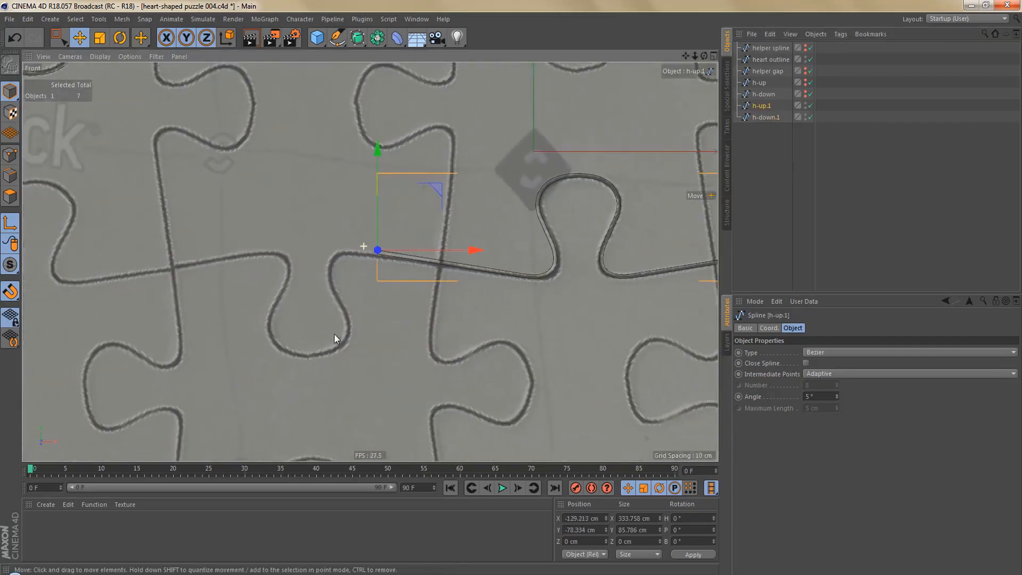
click(11, 221)
click(10, 298)
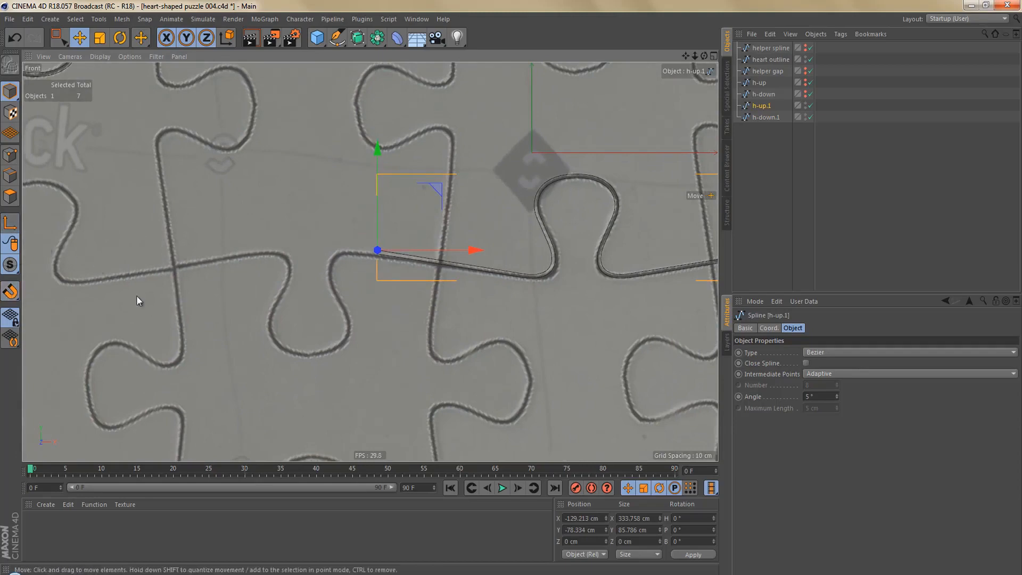
Move the h-up.1 spline one puzzle row up, to about X -352 cm, Y 147 cm
alt+right_drag(297, 283, 277, 334)
alt+middle_drag(323, 350, 335, 394)
drag(418, 350, 321, 254)
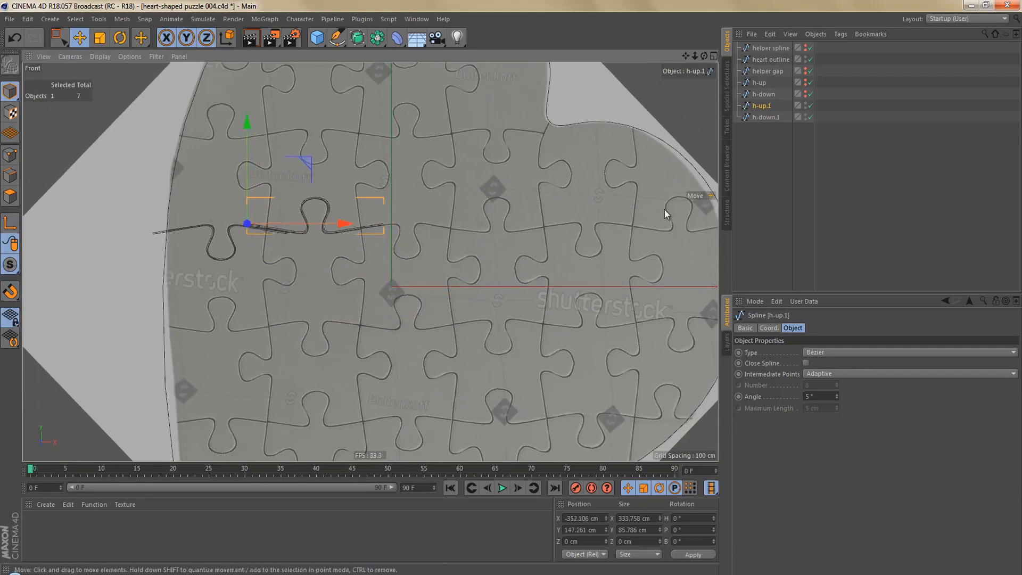
Duplicate the h-up.1 spline twice and move the copies along the X axis onto the row's next two upward tabs
ctrl+drag(759, 110, 758, 113)
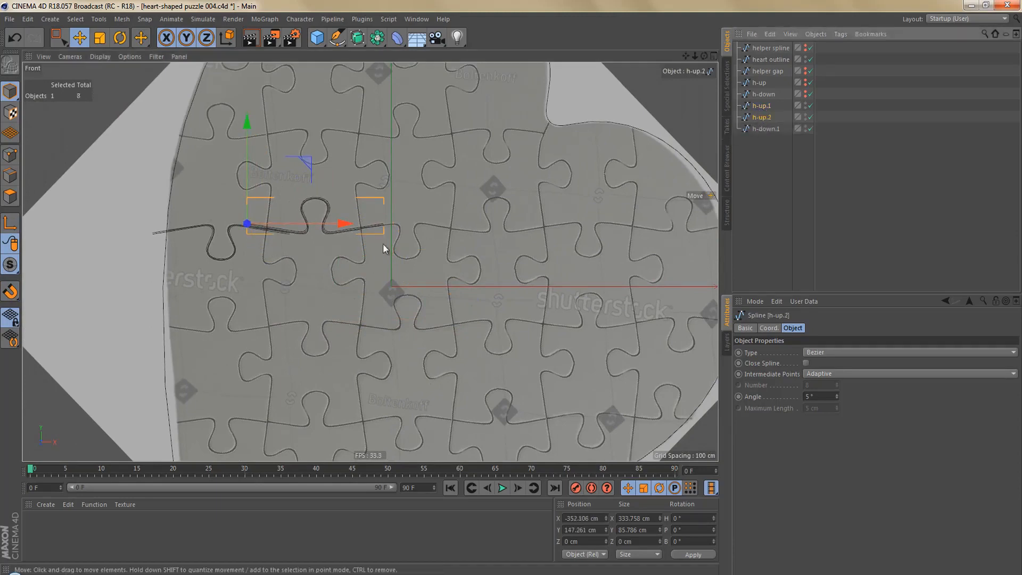
drag(345, 224, 527, 221)
ctrl+drag(759, 118, 762, 121)
drag(599, 226, 716, 215)
Duplicate the h-down.1 spline twice and move the copies along the X axis onto the row's next two downward tabs
ctrl+drag(763, 143, 762, 154)
drag(251, 233, 436, 244)
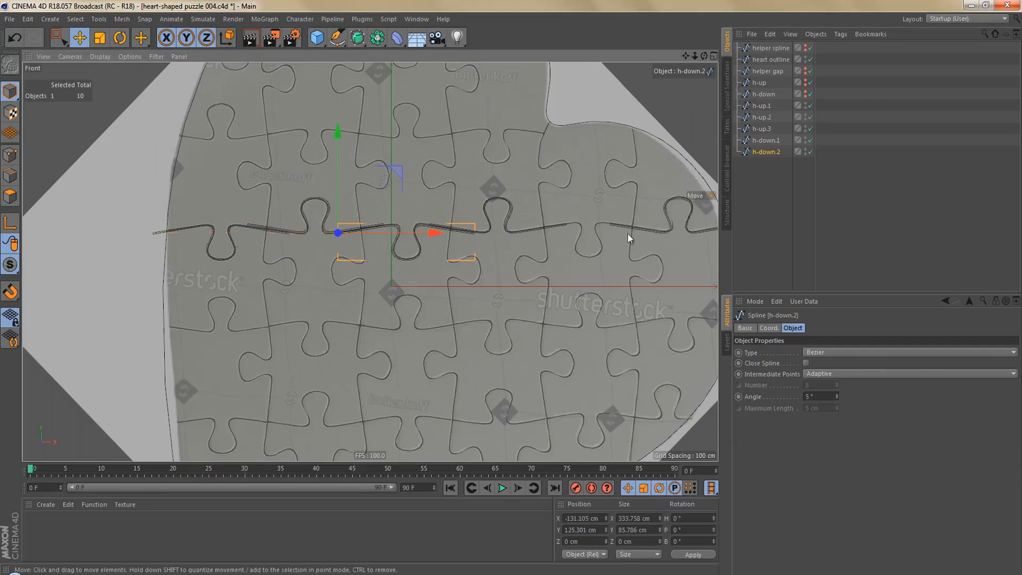
ctrl+drag(762, 159, 762, 160)
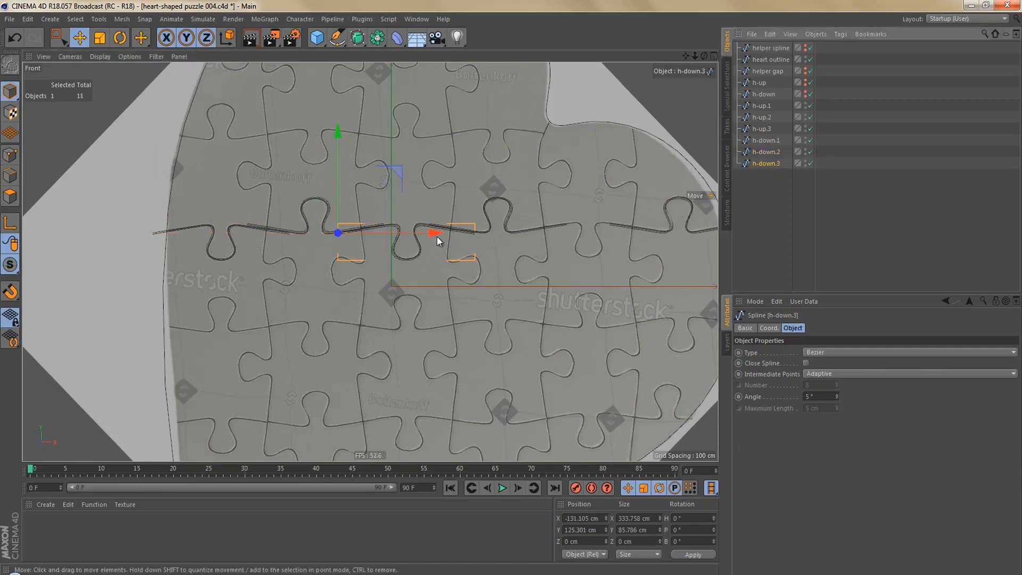
drag(437, 235, 615, 237)
Align the h-up.1 spline with its tab in the reference image, at about X -354 cm, Y 147 cm
alt+middle_drag(369, 297, 424, 291)
alt+right_drag(360, 247, 408, 243)
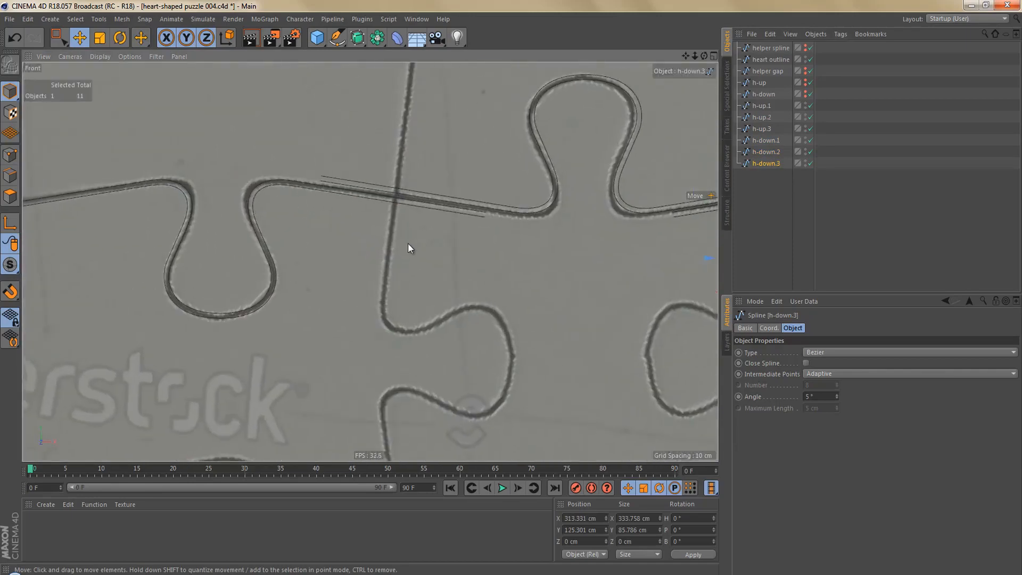
alt+middle_drag(408, 243, 344, 304)
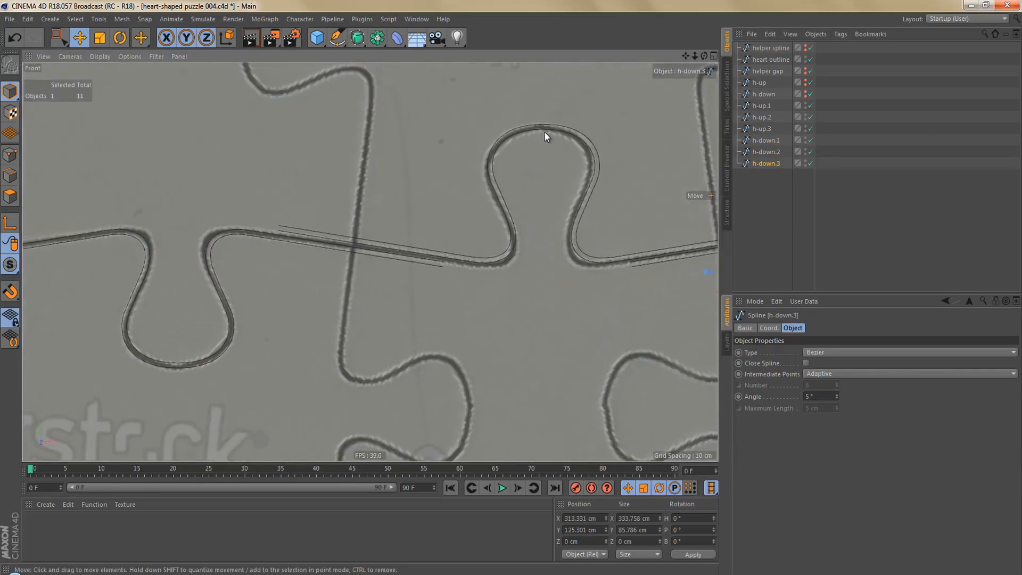
alt+middle_drag(534, 166, 509, 209)
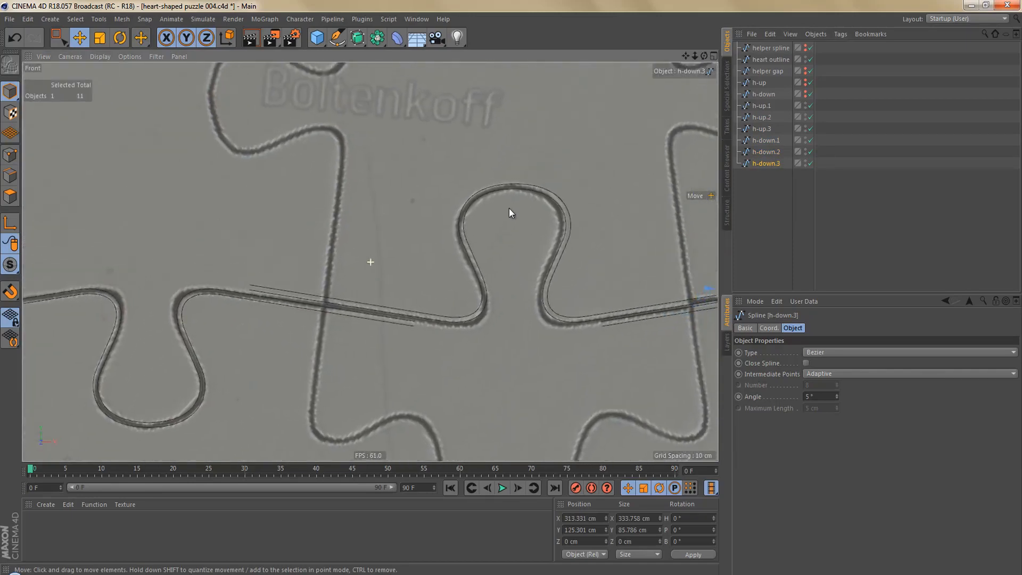
scroll(513, 206, up, 3)
click(526, 180)
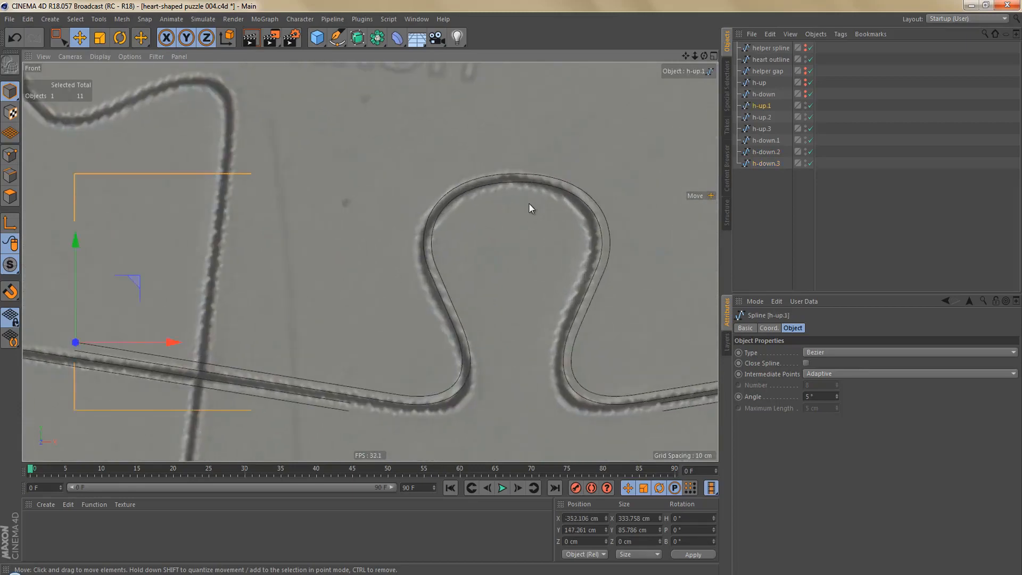
drag(529, 203, 526, 204)
Align the h-down.2 spline with its downward tab in the reference image, at about X -129.5 cm, Y 127.7 cm
alt+right_drag(494, 212, 461, 242)
alt+middle_drag(672, 294, 376, 270)
alt+right_drag(403, 321, 447, 320)
click(426, 326)
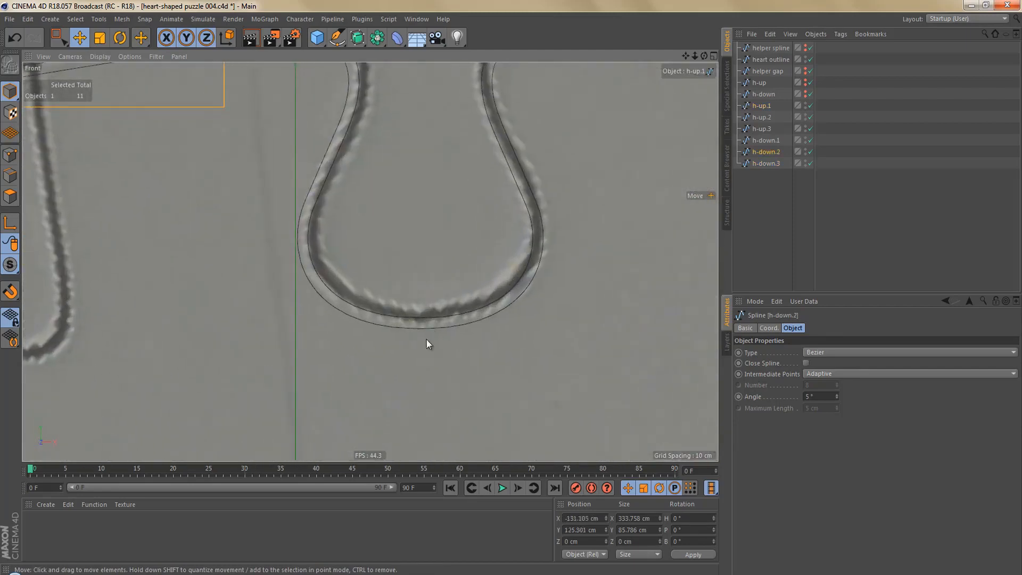
drag(418, 346, 423, 338)
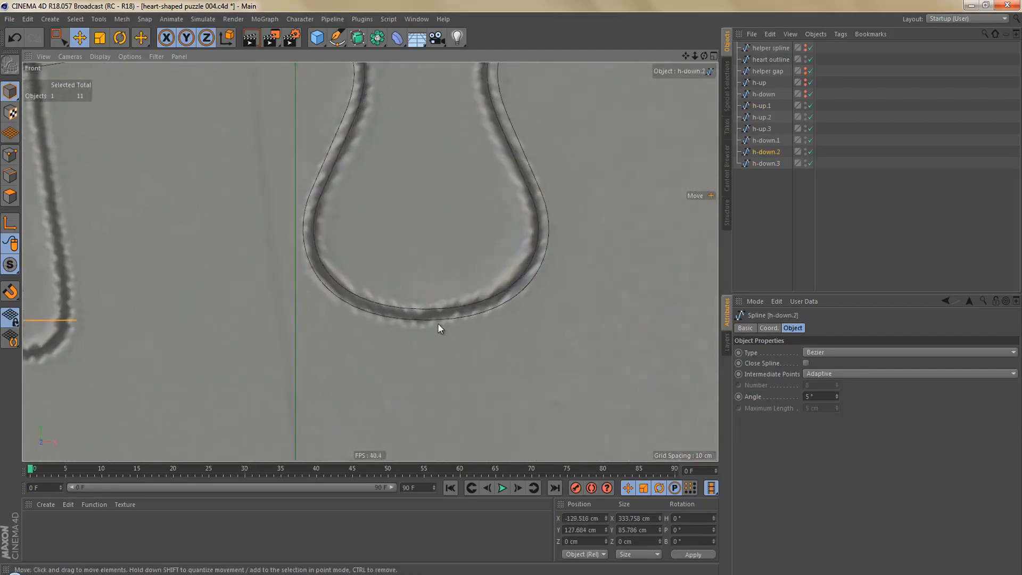
Align the h-up.2 spline with its upward tab in the reference image, at about X 88 cm, Y 148.5 cm
alt+right_drag(410, 327, 391, 370)
alt+middle_drag(499, 301, 243, 375)
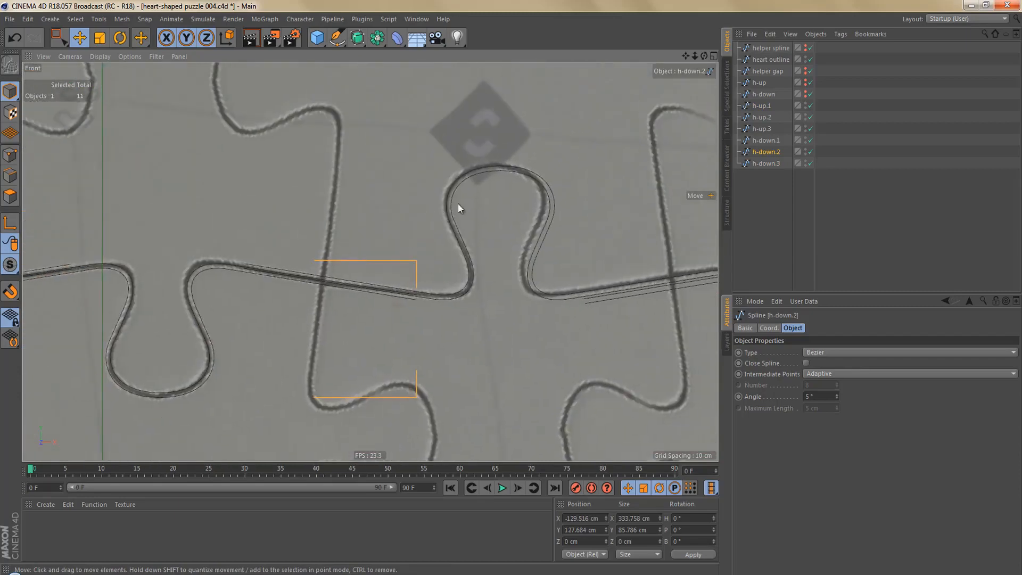
click(471, 171)
mouse_move(479, 194)
alt+right_down()
mouse_move(543, 187)
mouse_move(493, 178)
mouse_move(466, 190)
alt+right_up()
Align the h-down.3 spline with its downward tab in the reference image, at about X 312.6 cm, Y 131.6 cm
alt+middle_drag(465, 190, 173, 314)
click(542, 429)
alt+middle_drag(516, 395, 459, 315)
alt+right_drag(504, 340, 510, 375)
drag(507, 395, 503, 363)
Align the h-up.3 spline with the row's last upward tab in the reference image, at about X 532.6 cm, Y 151.2 cm
alt+right_drag(449, 305, 395, 356)
alt+middle_drag(382, 259, 140, 323)
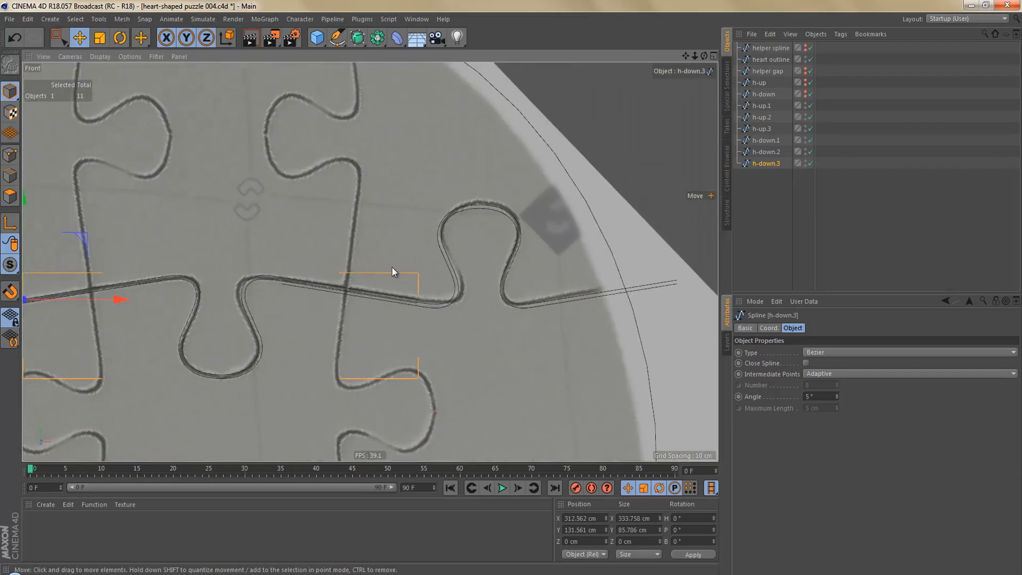
click(484, 206)
alt+right_drag(461, 241, 490, 218)
drag(490, 219, 495, 202)
Hide the background reference picture in the Front viewport
alt+right_drag(434, 200, 431, 279)
alt+middle_drag(478, 276, 563, 275)
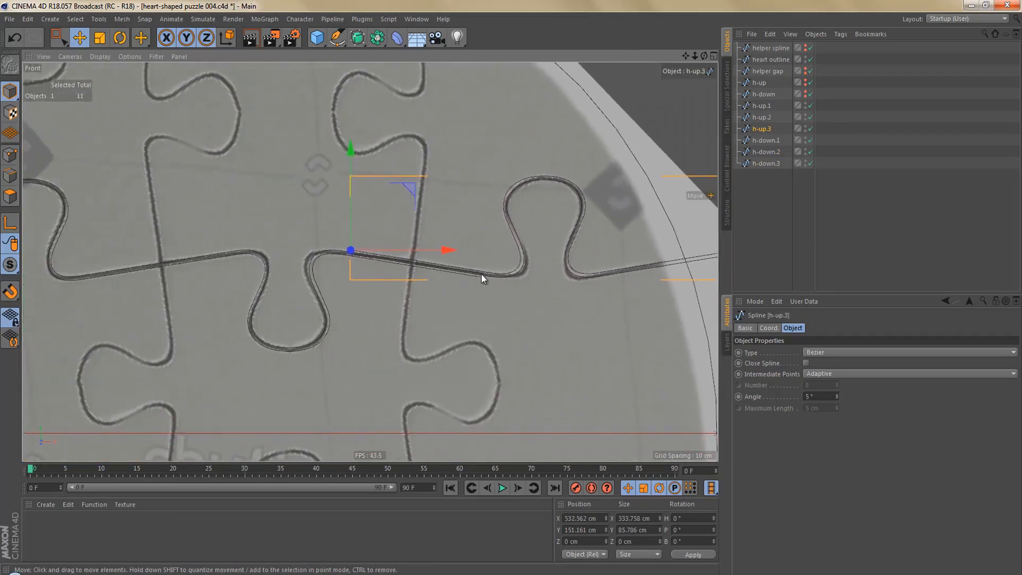
alt+right_drag(481, 273, 473, 296)
alt+middle_drag(445, 282, 581, 265)
alt+right_drag(458, 272, 447, 304)
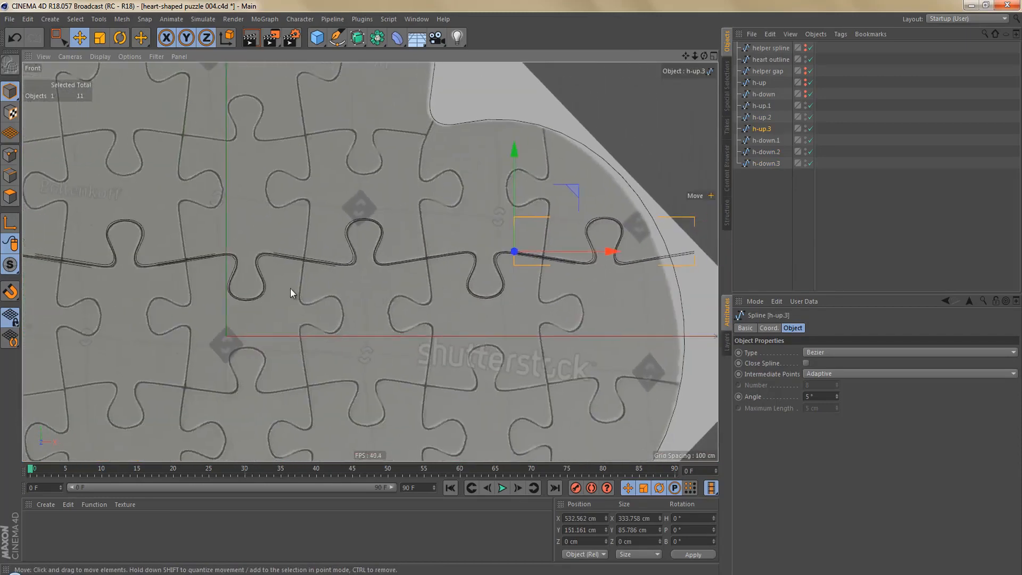
alt+middle_drag(279, 288, 504, 284)
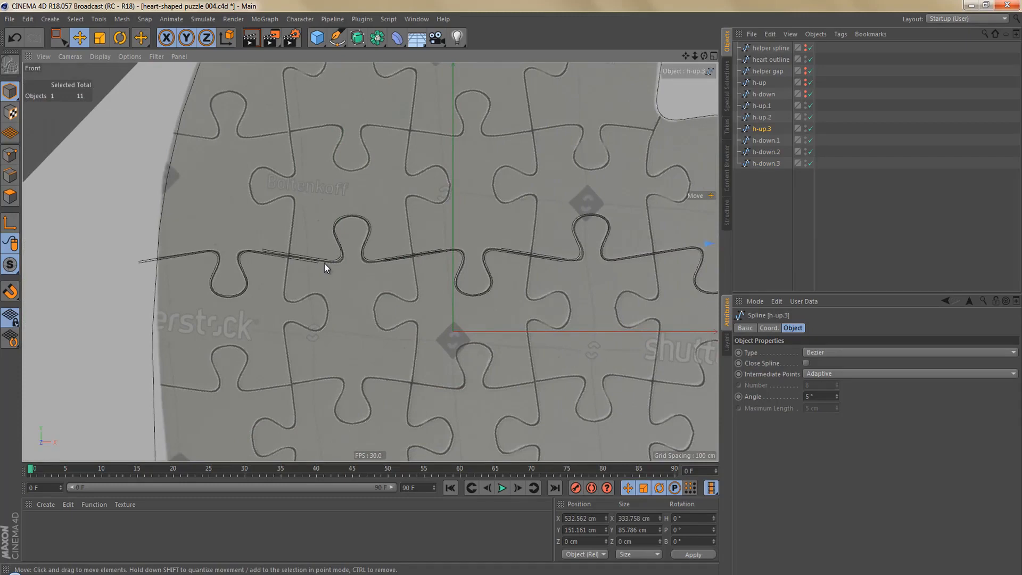
key(shift+v)
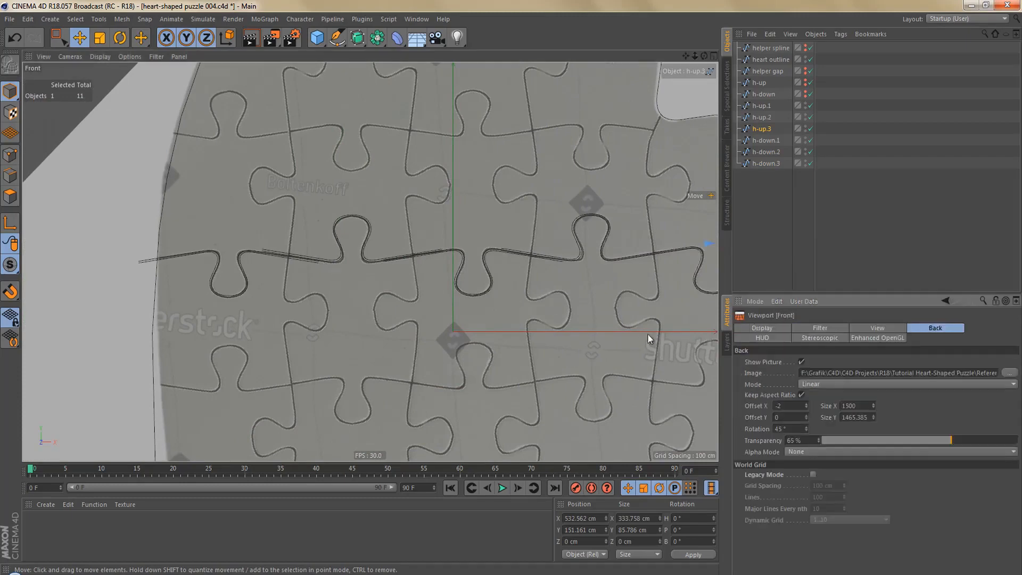
click(801, 362)
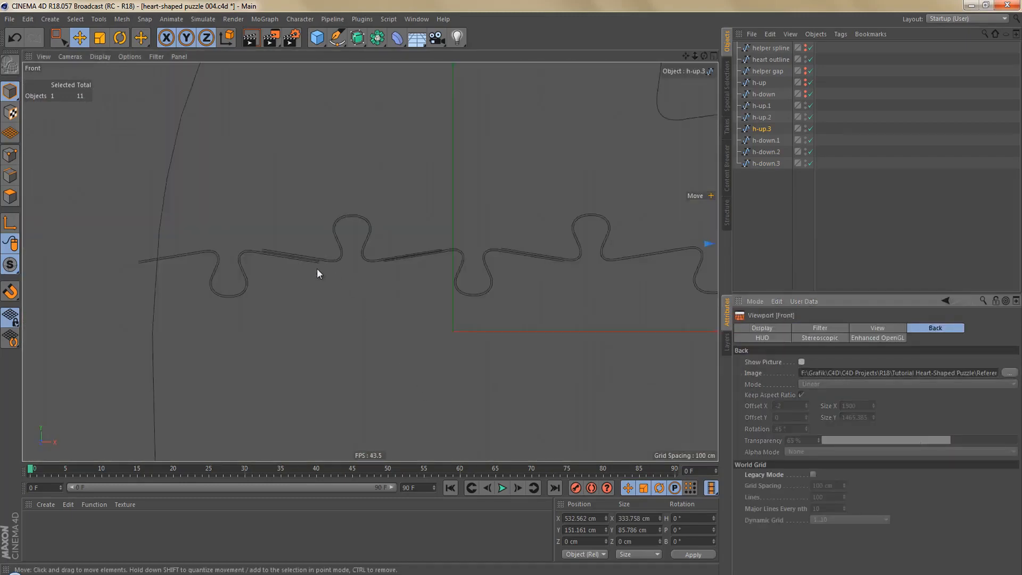
Select the h-up.1 spline and enable snapping with Vertex, Edge, Spline and Mid Point Snap active
scroll(299, 239, up, 5)
click(388, 195)
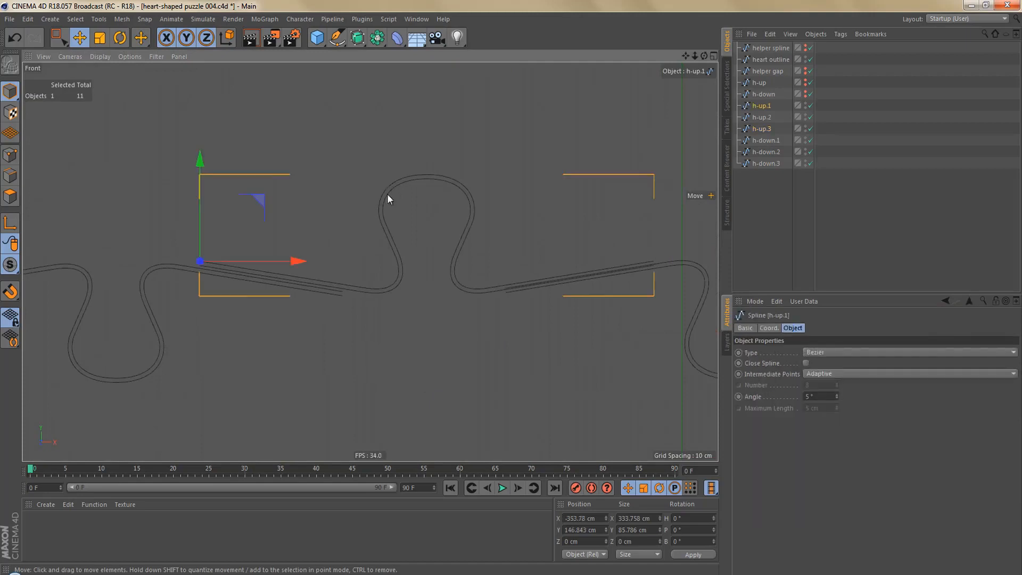
click(10, 291)
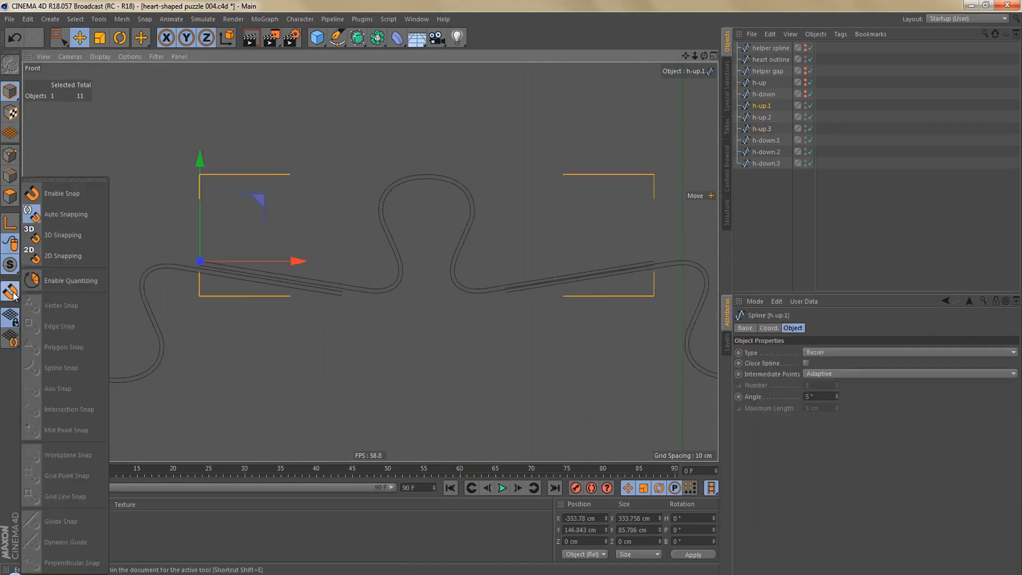
click(57, 180)
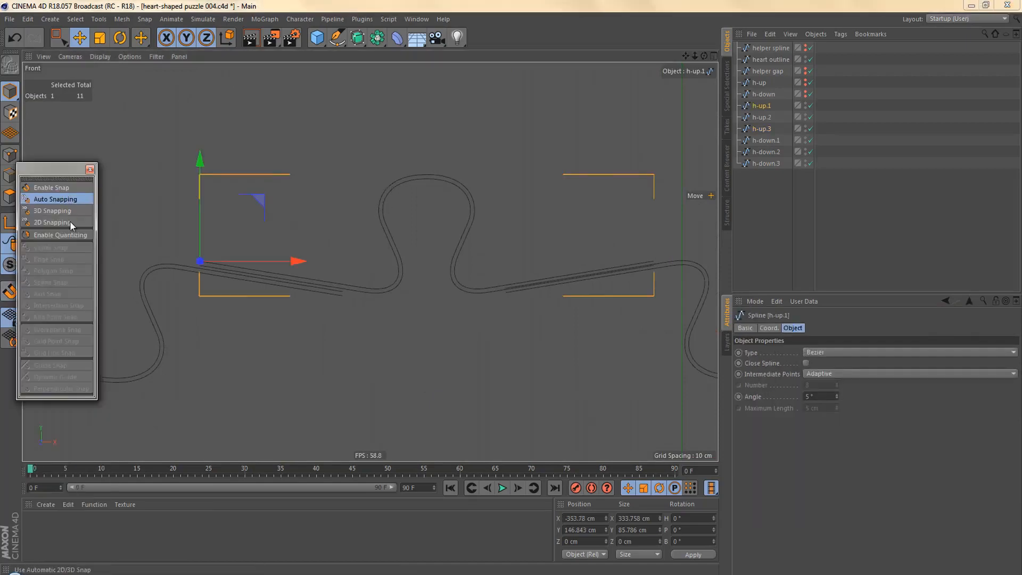
click(62, 188)
click(65, 316)
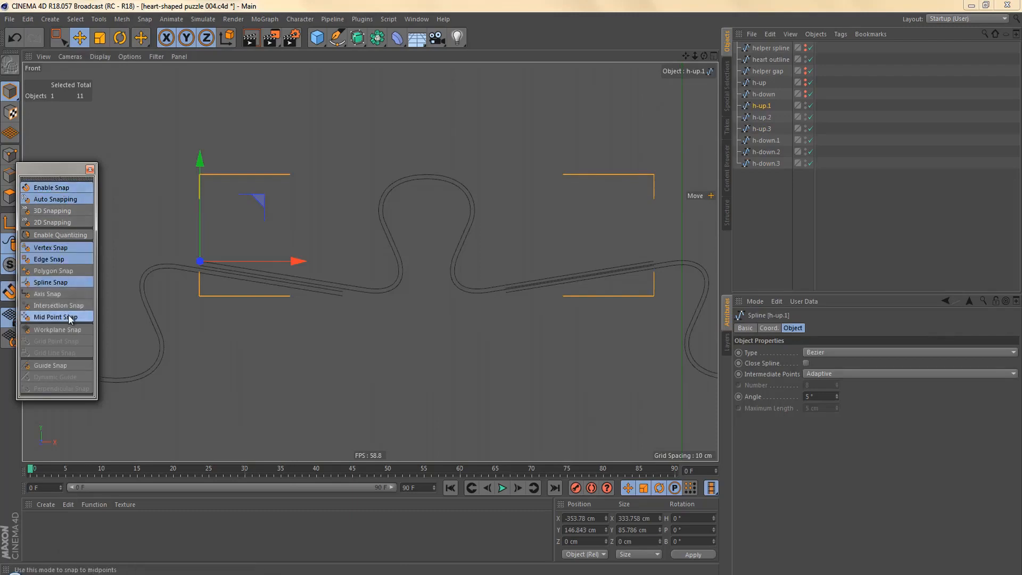
click(73, 284)
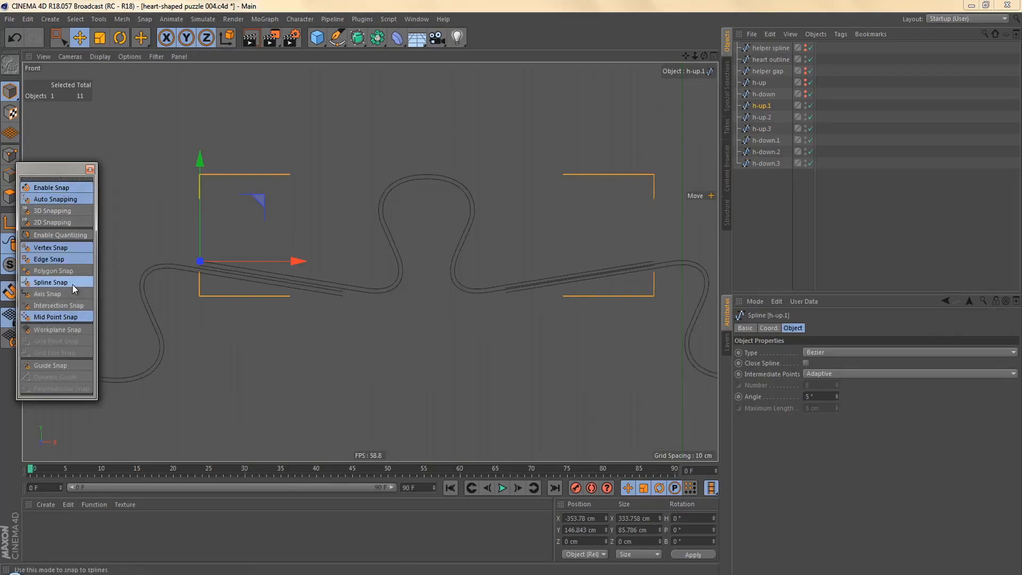
click(89, 170)
Lower h-up.1 along the Y axis to snap onto h-down.1, and likewise snap h-down.2 onto h-up.1
scroll(228, 240, up, 5)
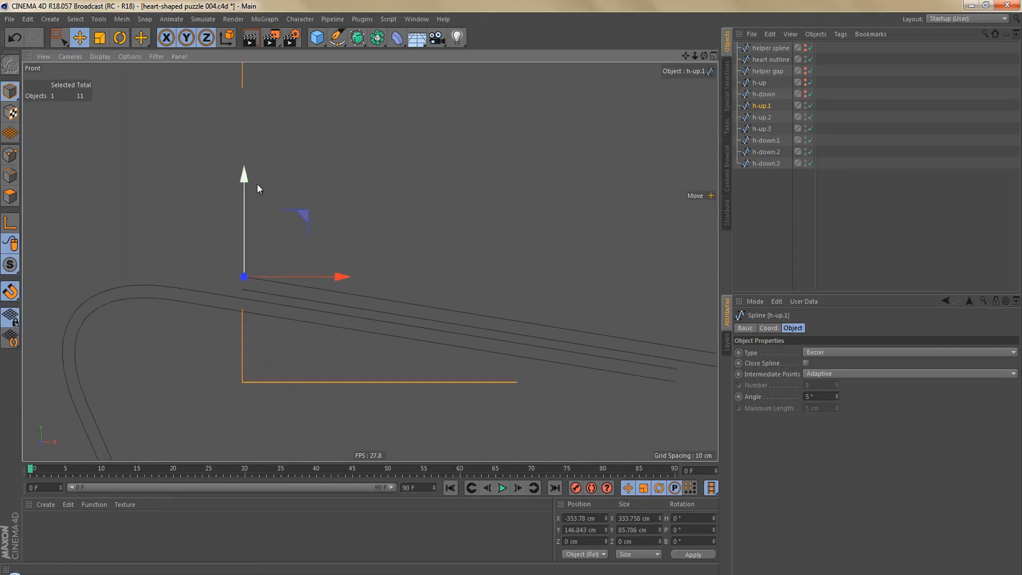
drag(245, 177, 245, 197)
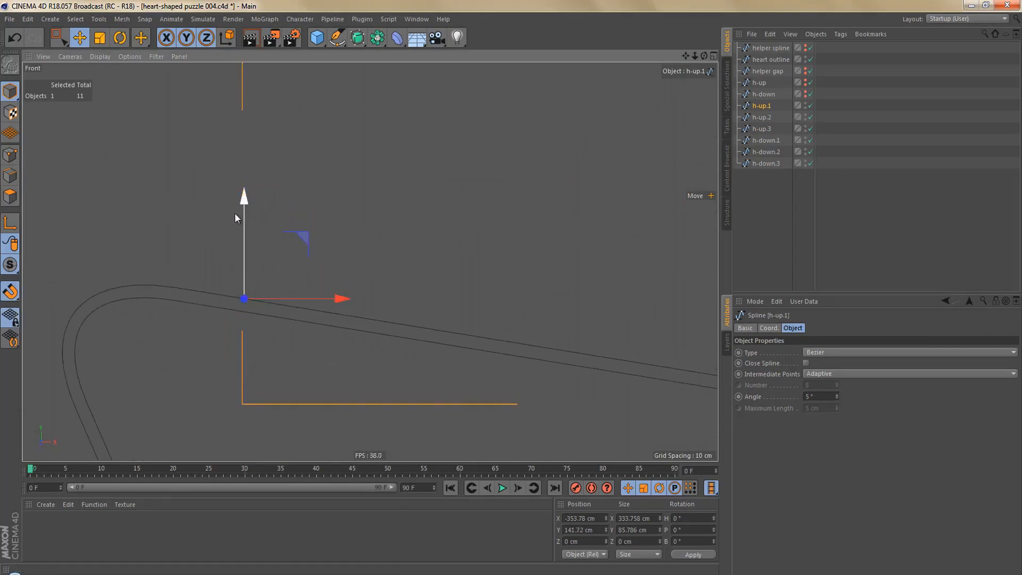
scroll(212, 244, down, 5)
alt+right_drag(177, 292, 146, 319)
alt+middle_drag(487, 265, 398, 285)
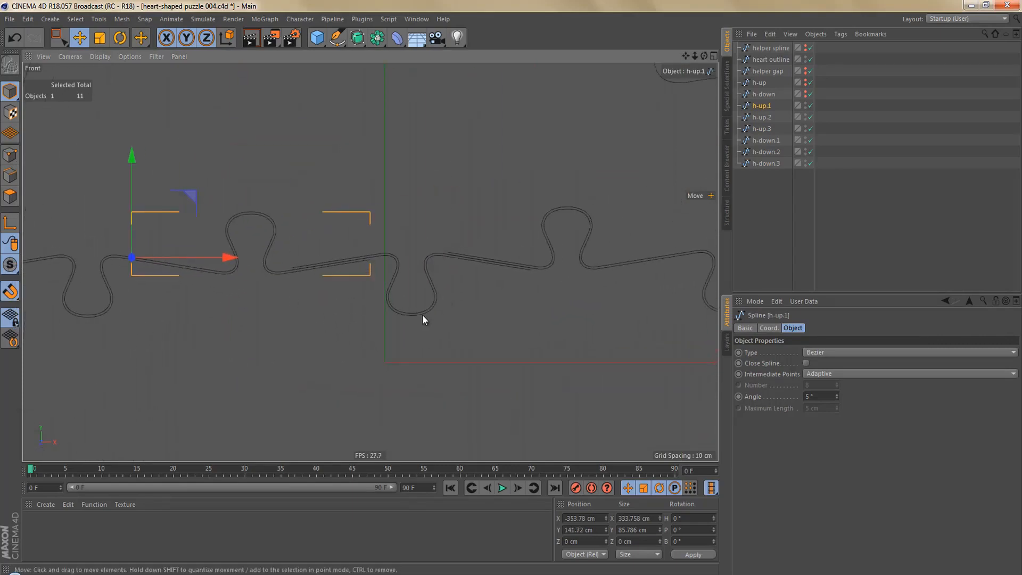
click(334, 269)
scroll(393, 251, up, 5)
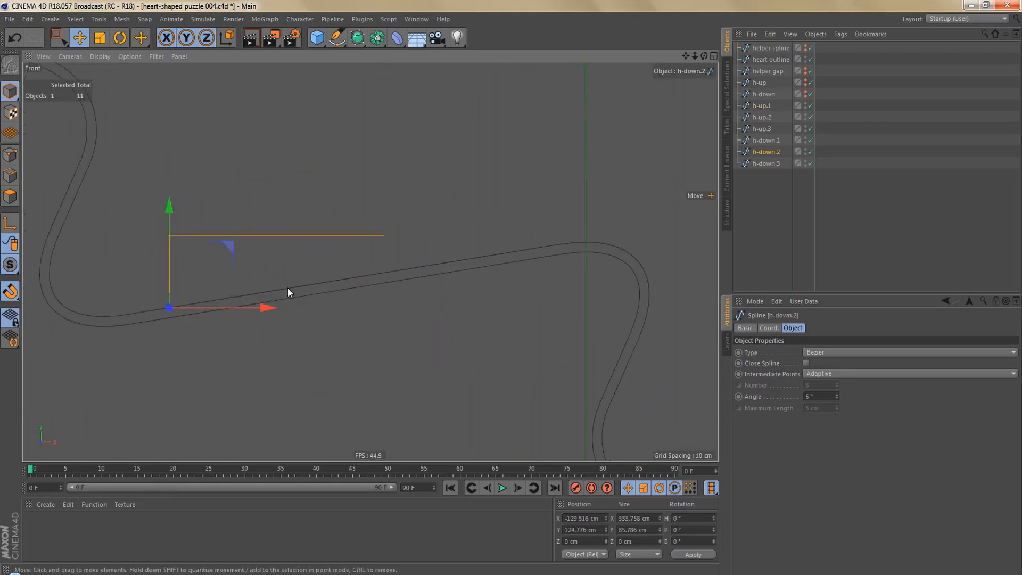
Lower the h-up.2 spline along the Y axis until its start snaps onto h-down.2
scroll(248, 301, down, 5)
alt+middle_drag(336, 302, 47, 290)
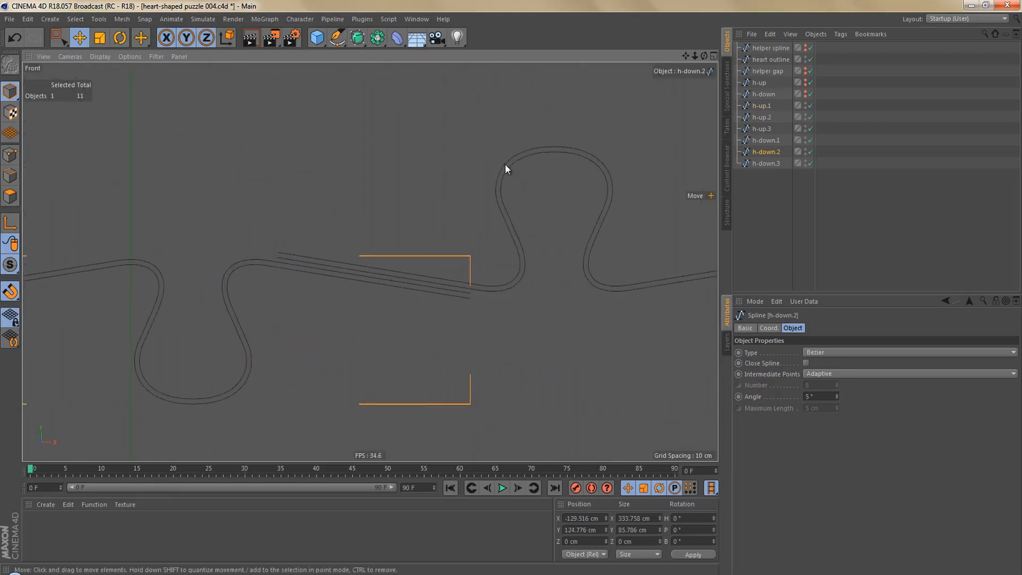
click(279, 260)
scroll(280, 261, up, 3)
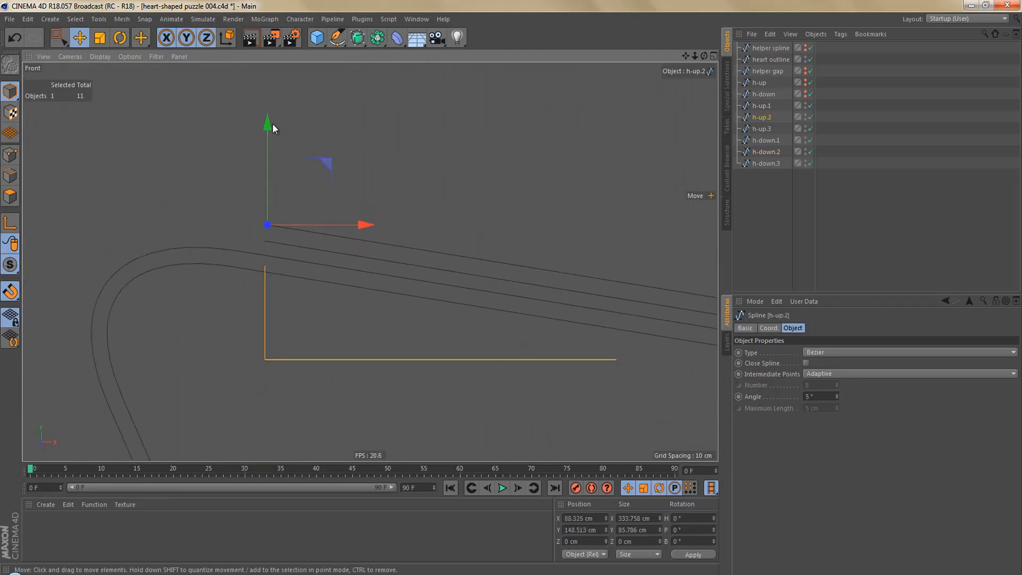
drag(273, 128, 273, 152)
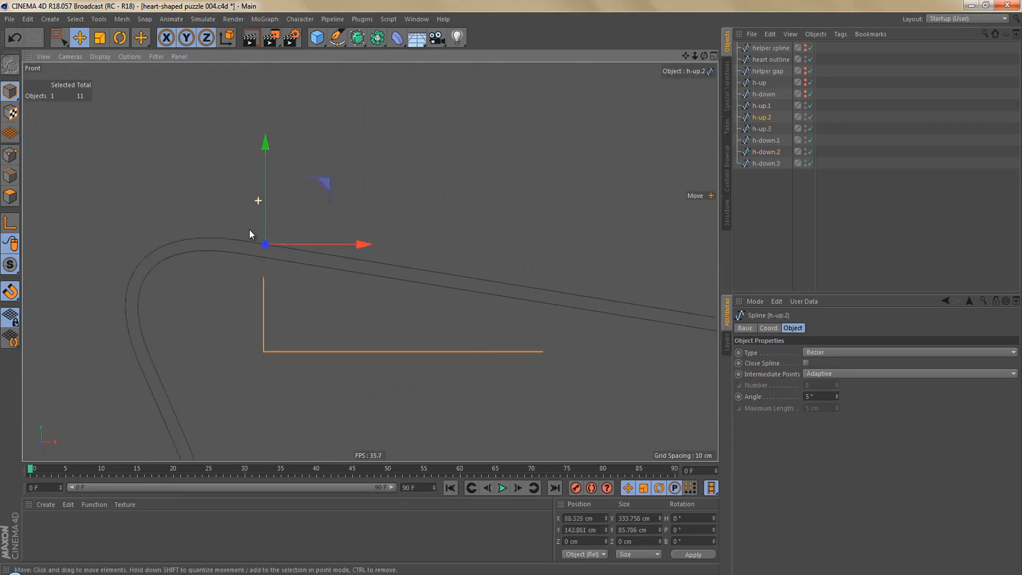
Lower the h-down.3 spline along the Y axis until its start snaps onto h-up.2
alt+right_drag(249, 229, 228, 275)
alt+middle_drag(617, 260, 368, 290)
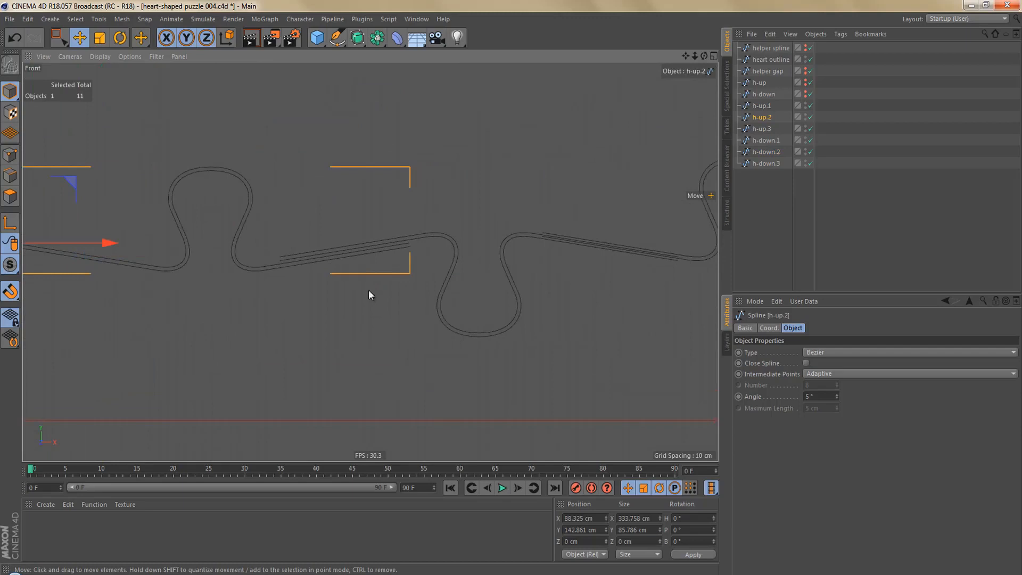
click(467, 334)
scroll(354, 238, up, 5)
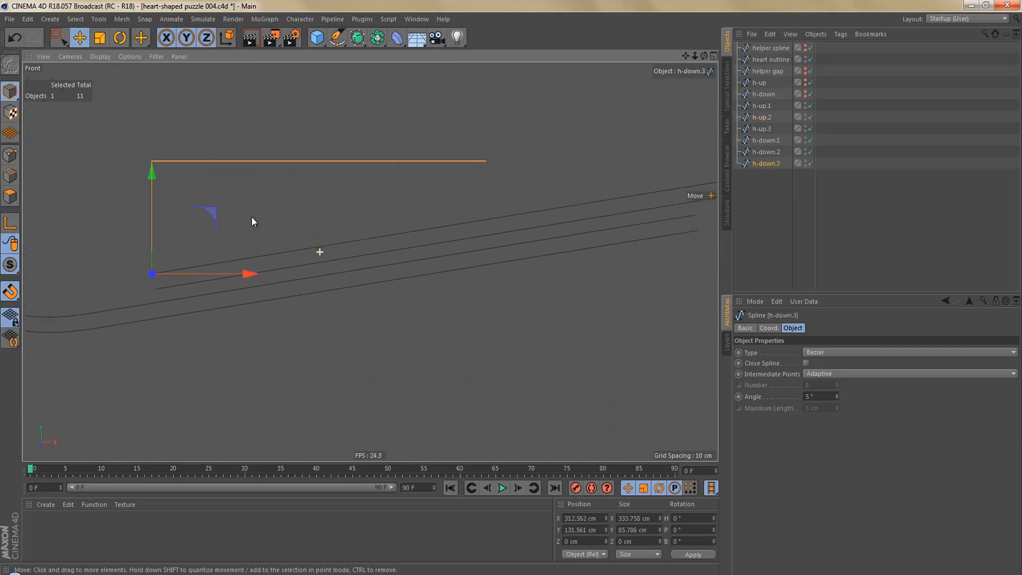
drag(156, 171, 164, 197)
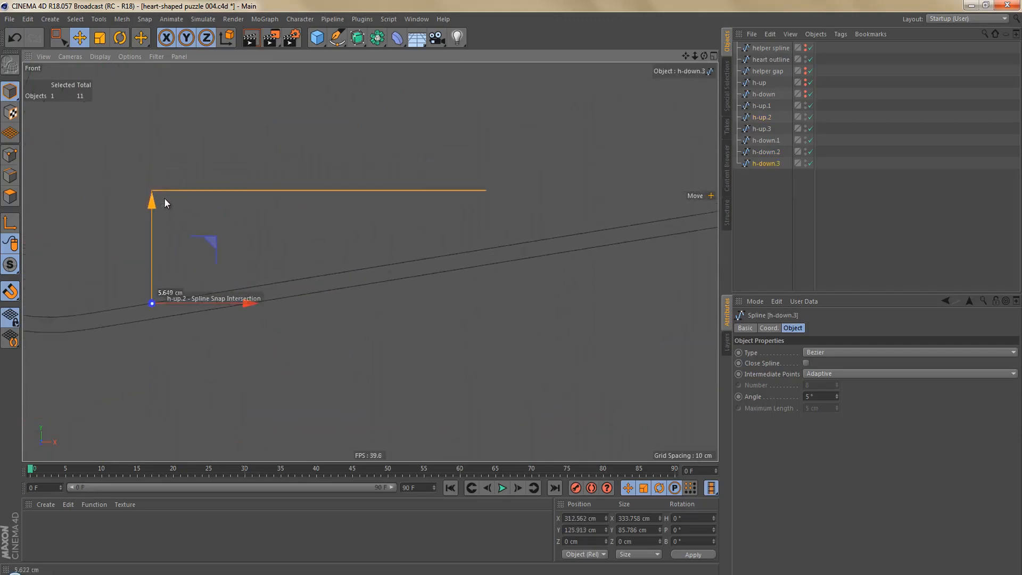
Lower the h-up.3 spline along the Y axis until its start snaps onto h-down.3
alt+right_drag(167, 199, 152, 279)
alt+middle_drag(364, 253, 201, 316)
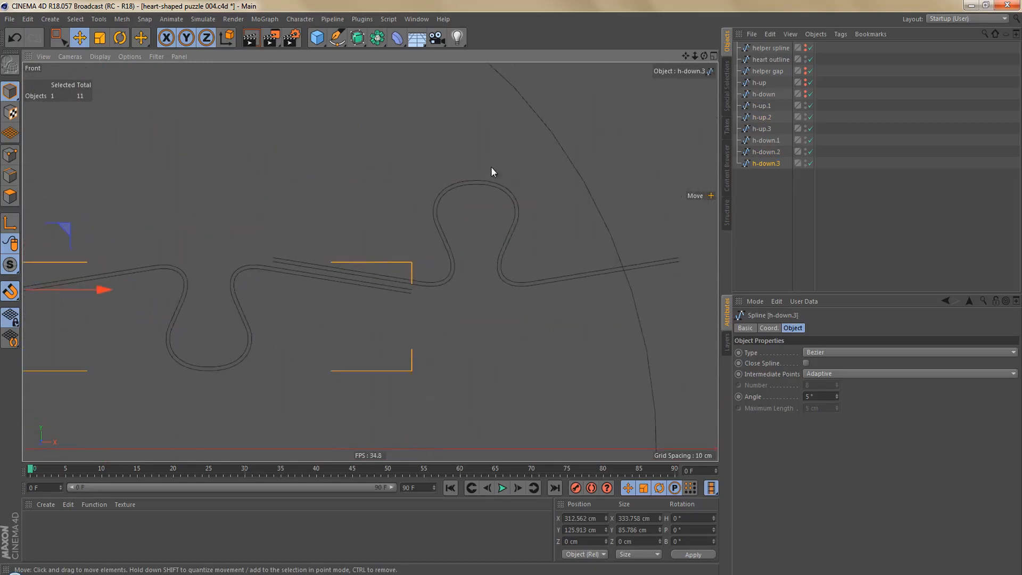
click(449, 188)
alt+right_drag(358, 274, 252, 168)
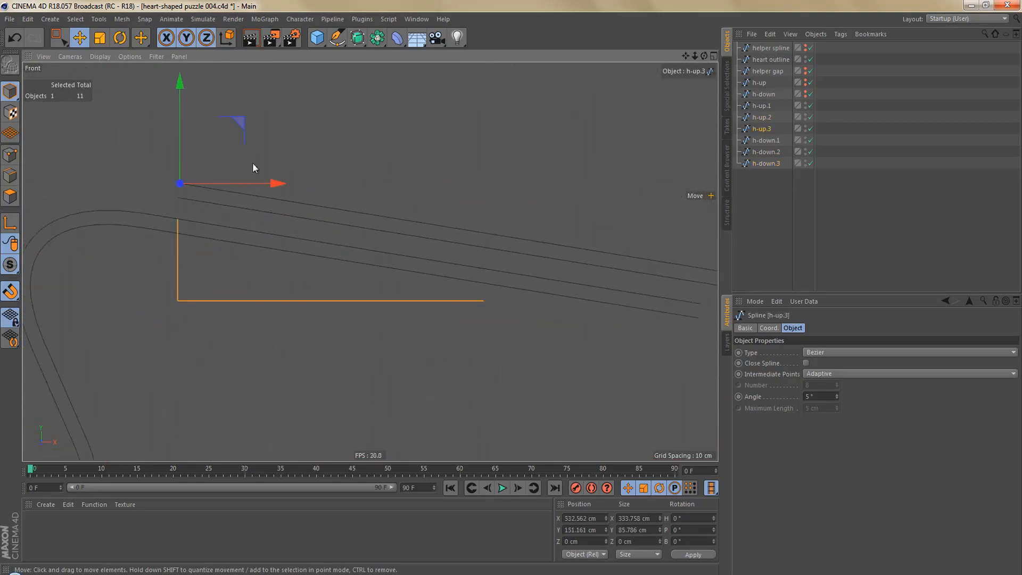
drag(180, 90, 229, 152)
alt+right_drag(298, 199, 254, 260)
alt+middle_drag(254, 260, 426, 264)
alt+right_drag(422, 263, 402, 278)
alt+middle_drag(370, 274, 459, 304)
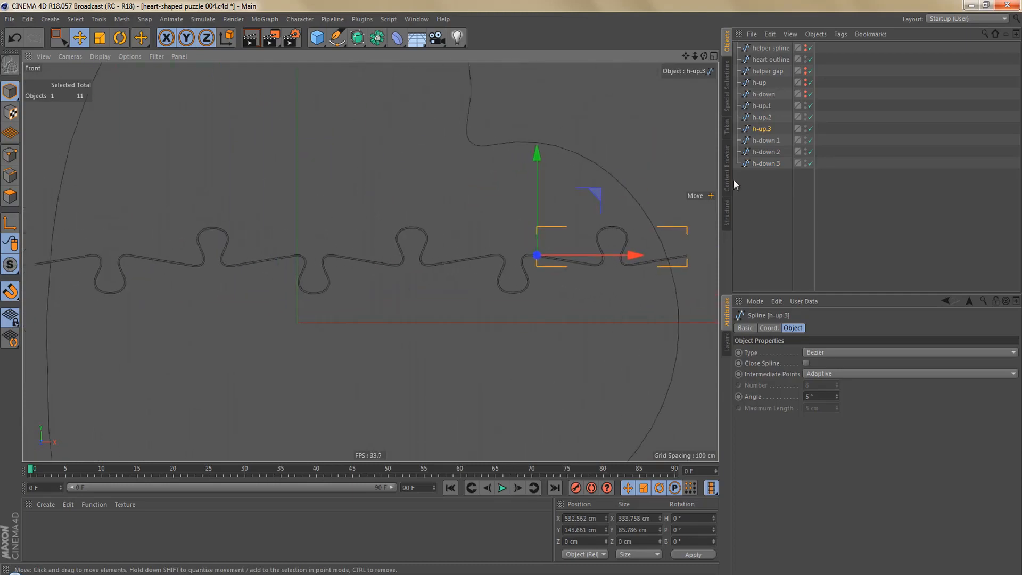
Merge the six tab splines h-up.1 to h-up.3 and h-down.1 to h-down.3 into one spline, deleting the originals
click(761, 106)
shift+click(768, 163)
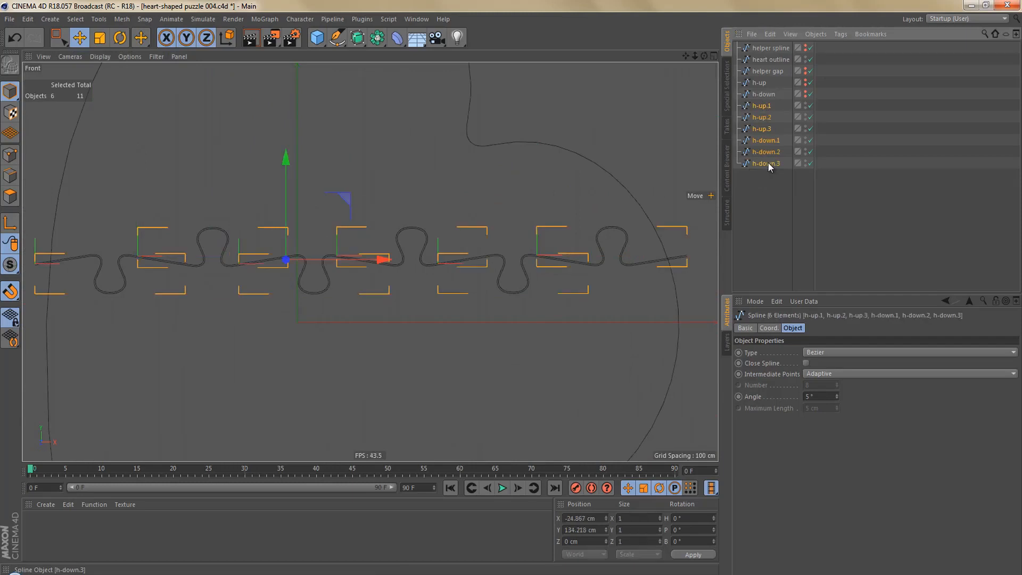
right_click(769, 164)
click(837, 428)
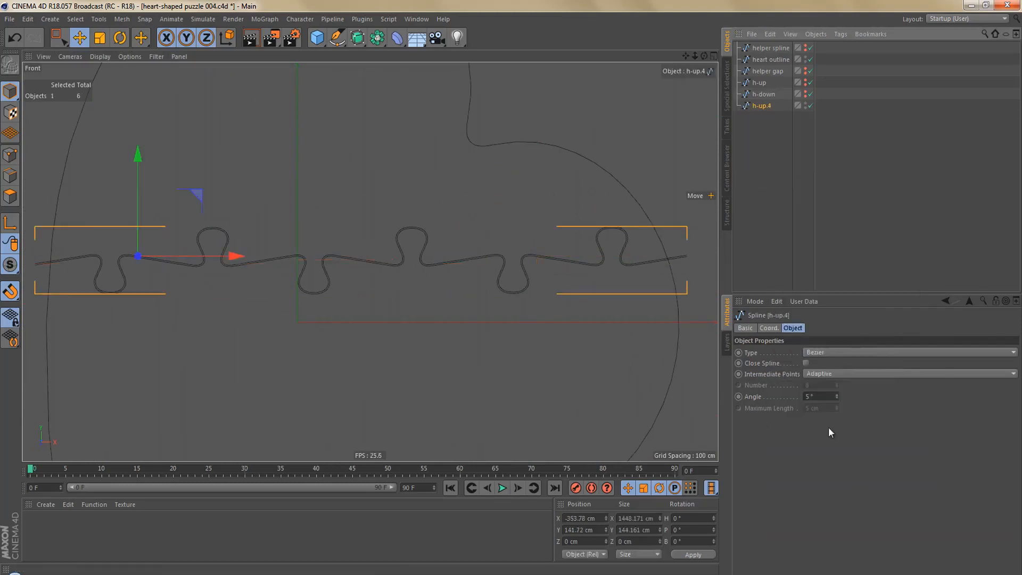
Switch the merged spline to point editing and turn off snapping
scroll(359, 280, up, 5)
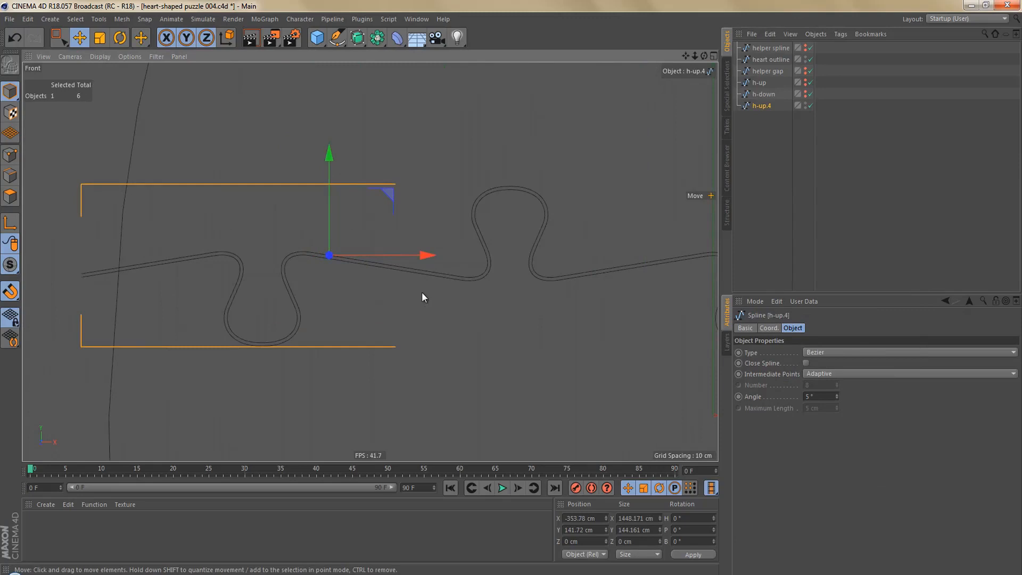
key(Return)
scroll(401, 269, up, 3)
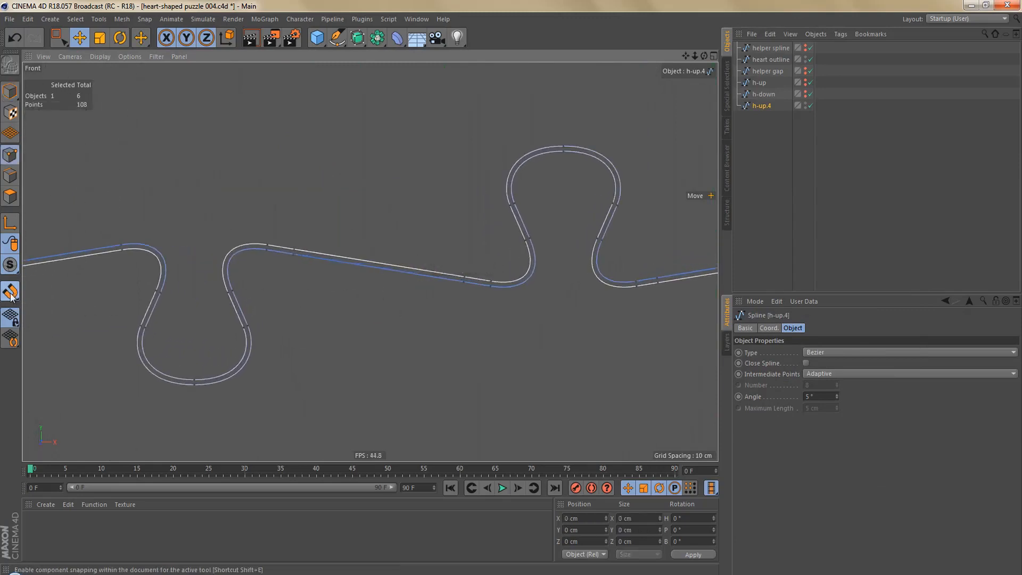
scroll(381, 273, up, 1)
scroll(382, 277, up, 3)
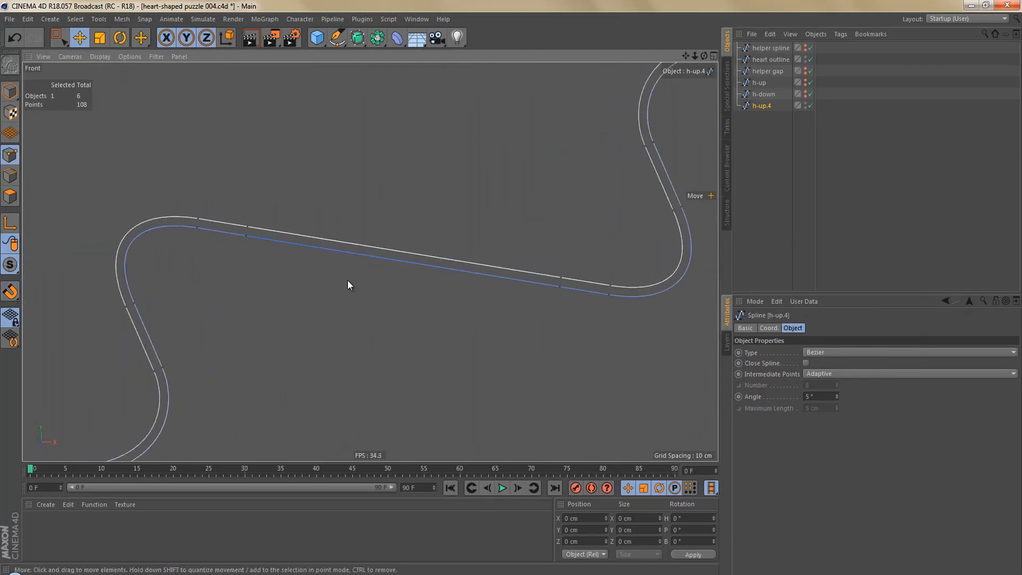
Weld the two endpoints of the upper line on the slope between the first downward tab and the first upward tab
key(9)
click(245, 226)
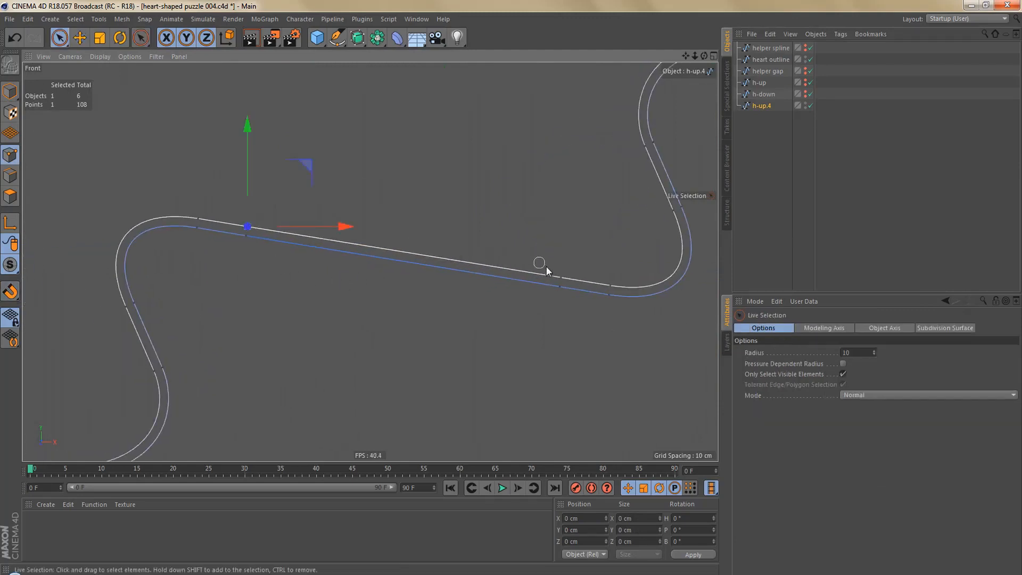
shift+click(561, 278)
right_click(511, 161)
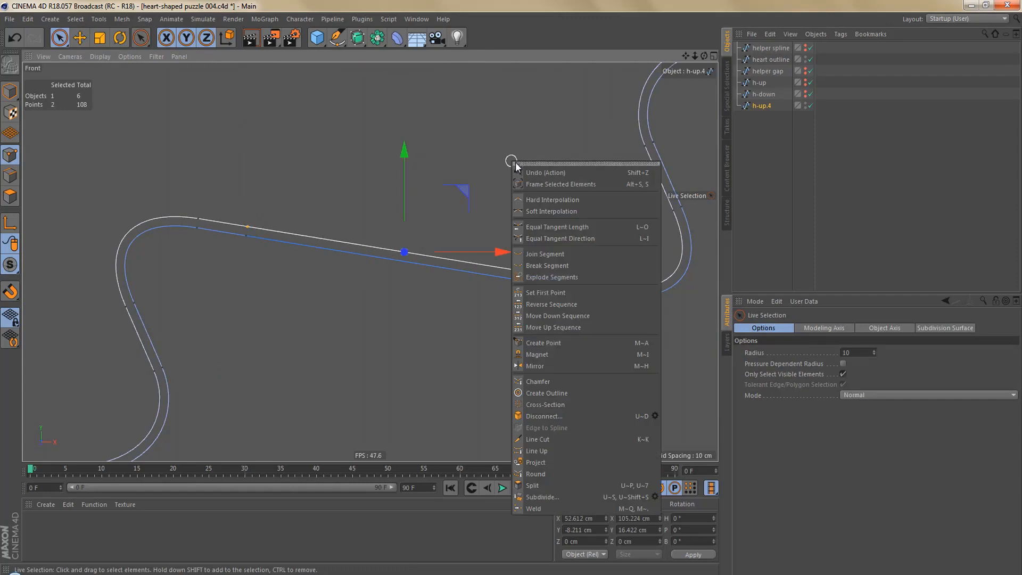
click(547, 507)
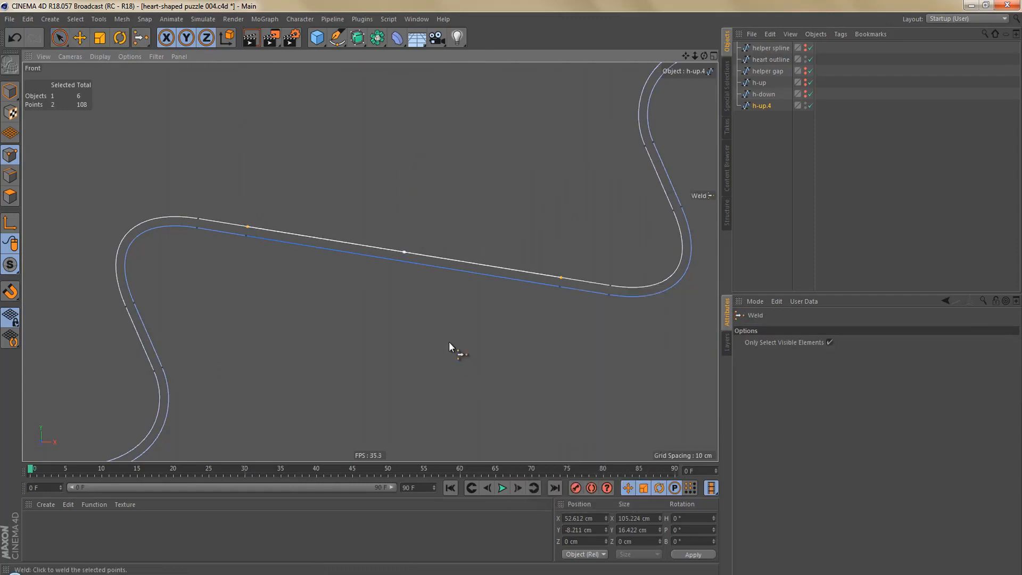
click(399, 326)
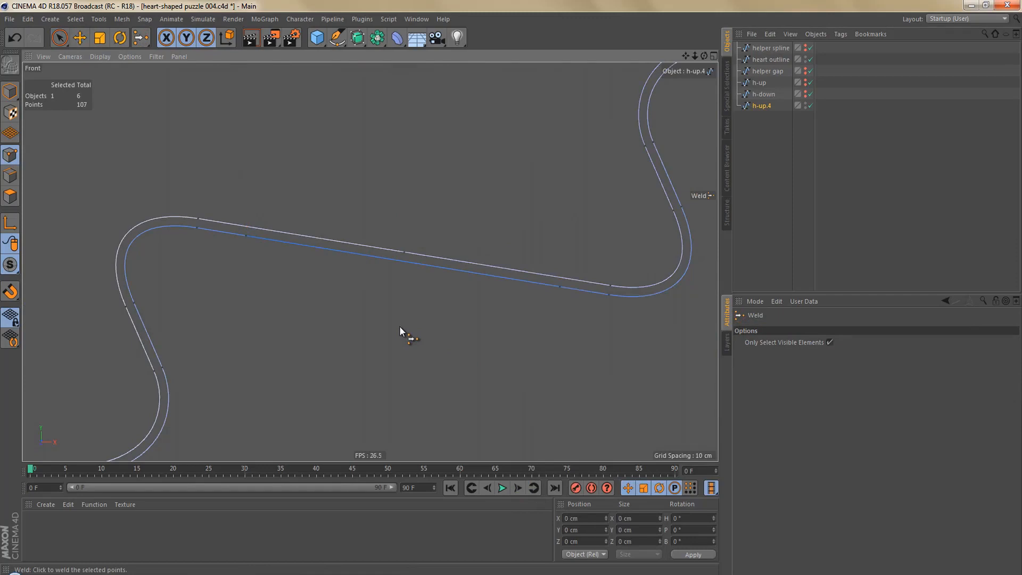
key(space)
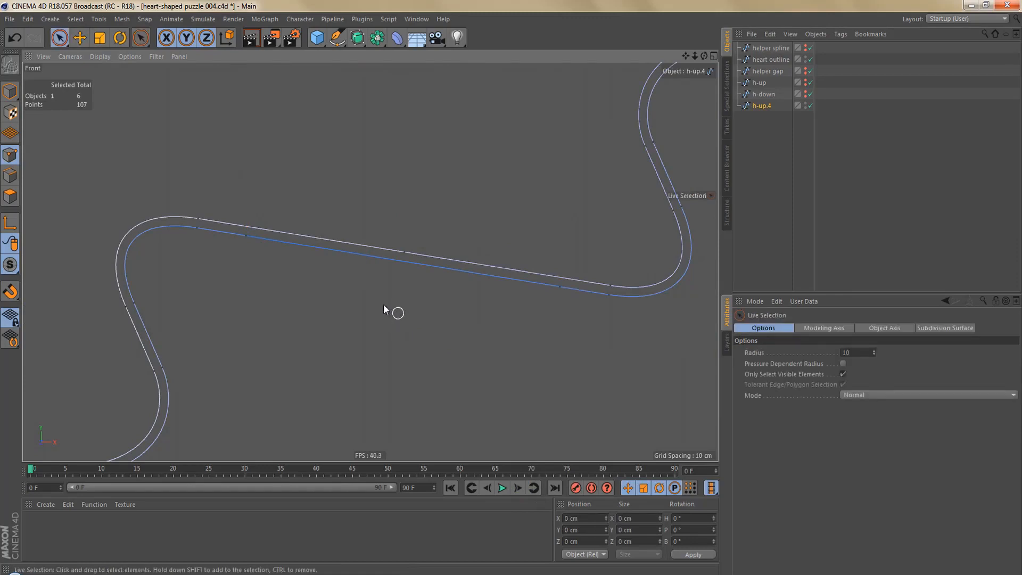
Weld the two lower-line endpoints on the same slope, then delete both welded midpoints
click(243, 237)
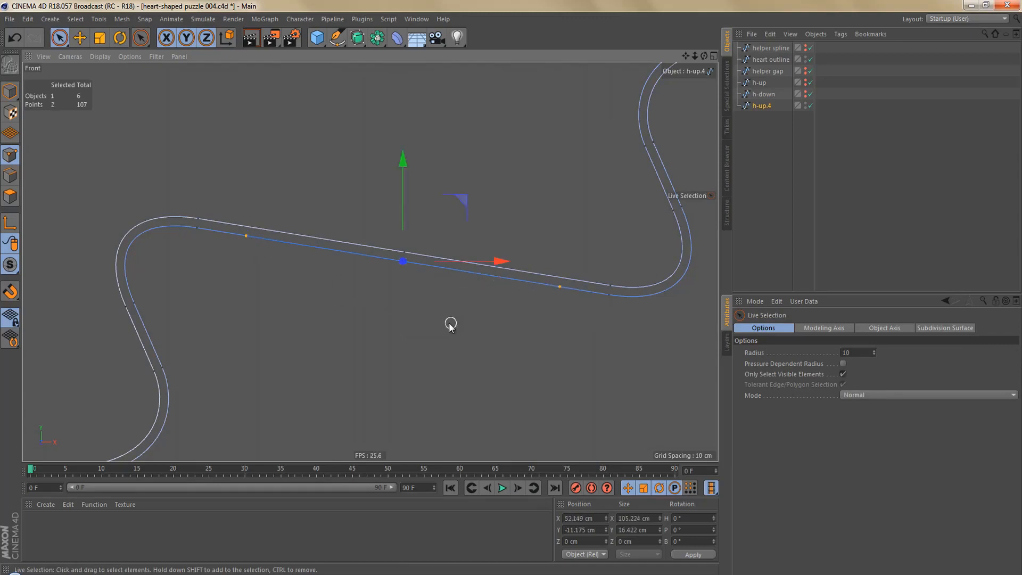
key(m)
key(q)
click(423, 320)
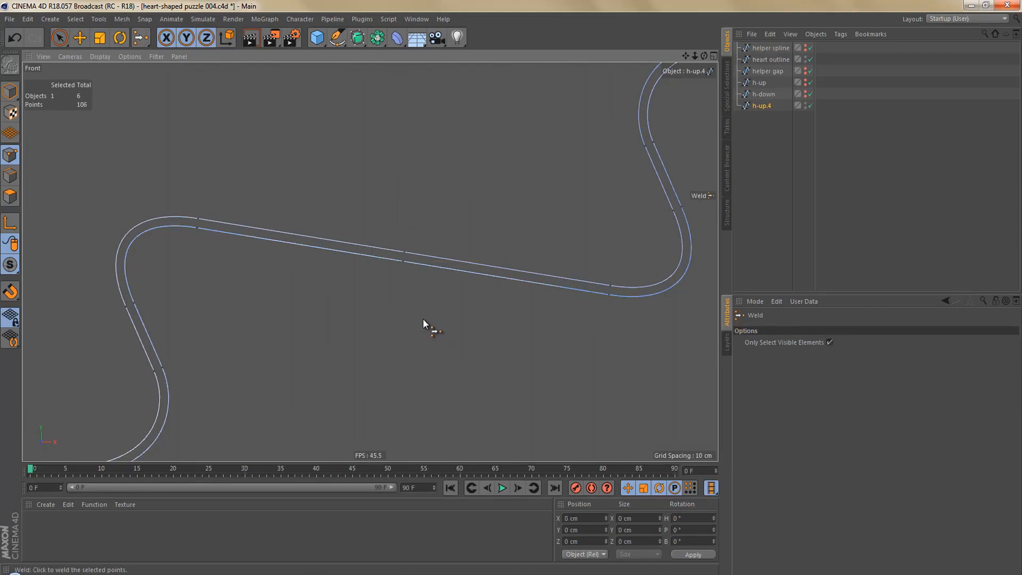
key(space)
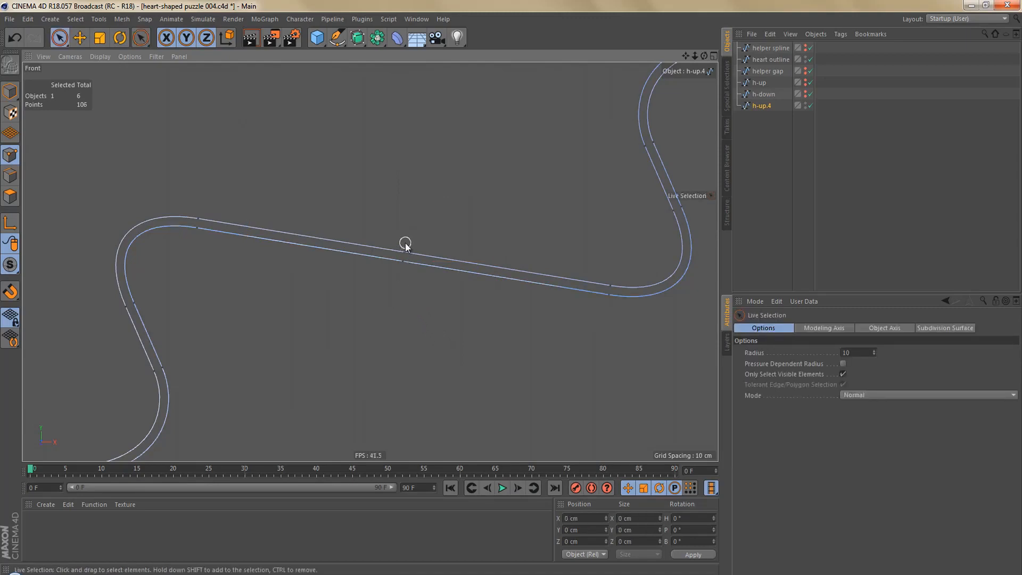
drag(404, 246, 399, 273)
key(Delete)
Weld the endpoint pairs of both lines between the first upward and second downward tabs, then delete the welded midpoints
alt+right_drag(321, 256, 317, 342)
alt+middle_drag(409, 283, 273, 318)
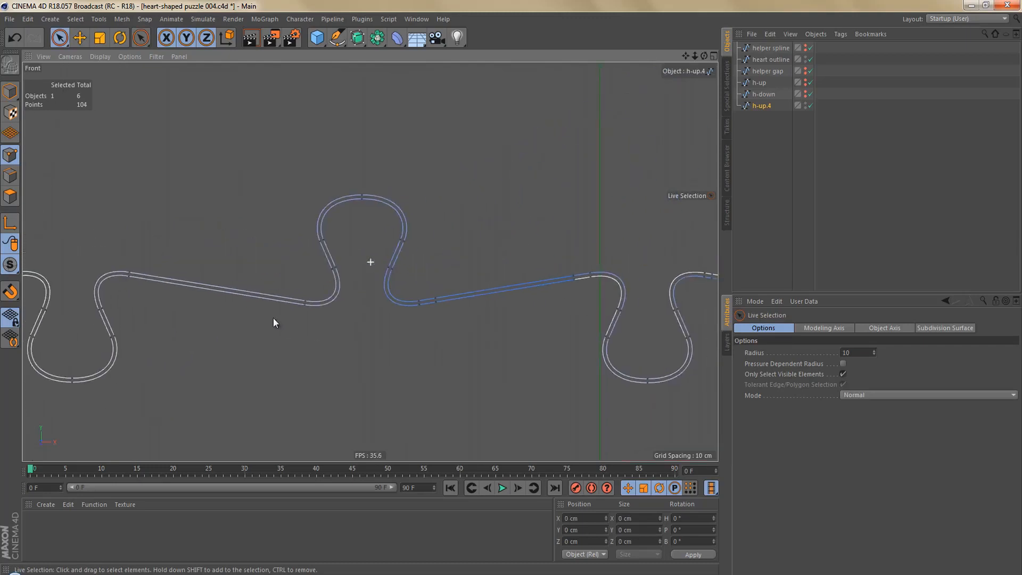
alt+right_drag(477, 293, 546, 284)
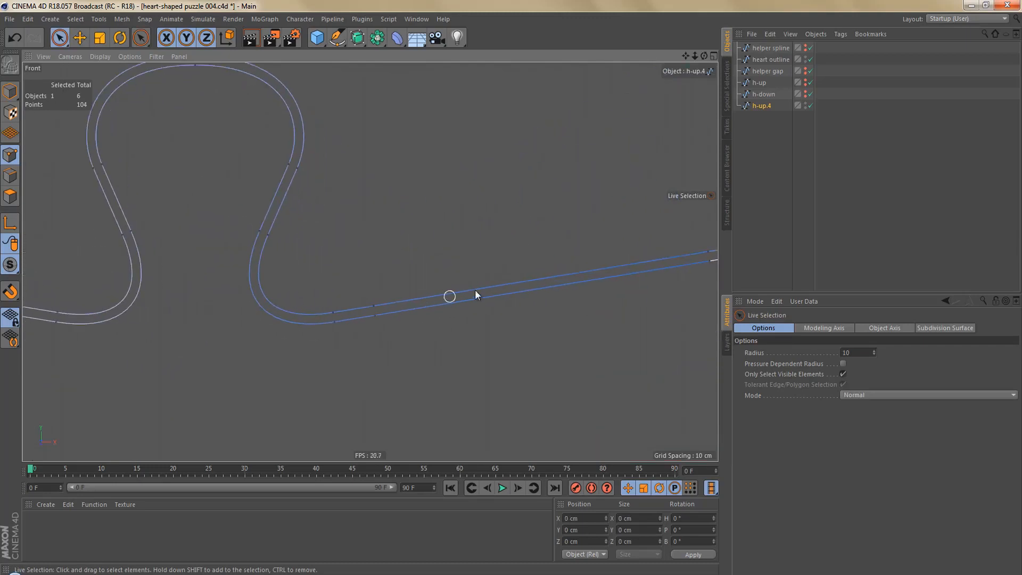
alt+middle_drag(452, 291, 301, 278)
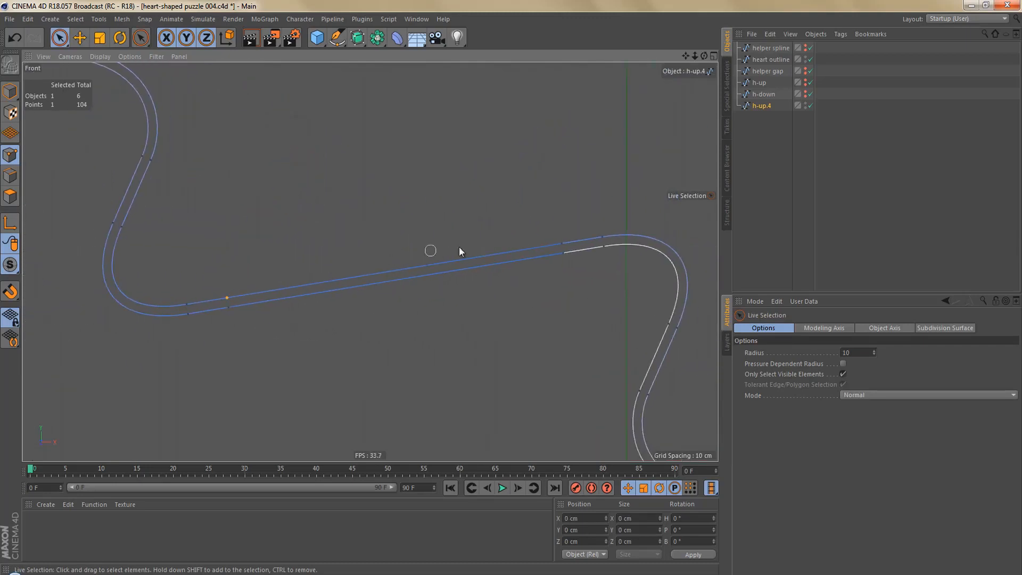
click(550, 250)
key(Delete)
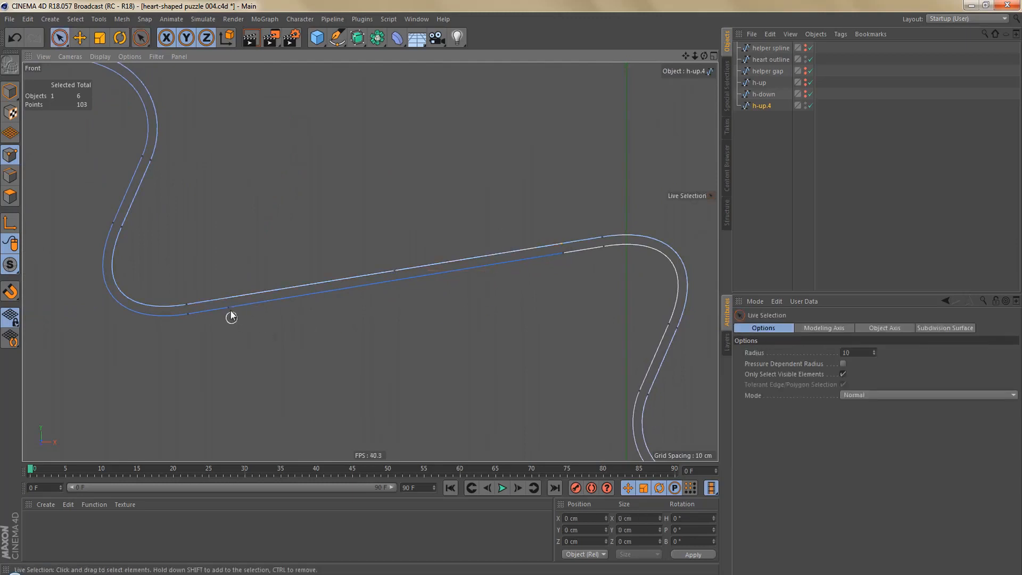
key(Delete)
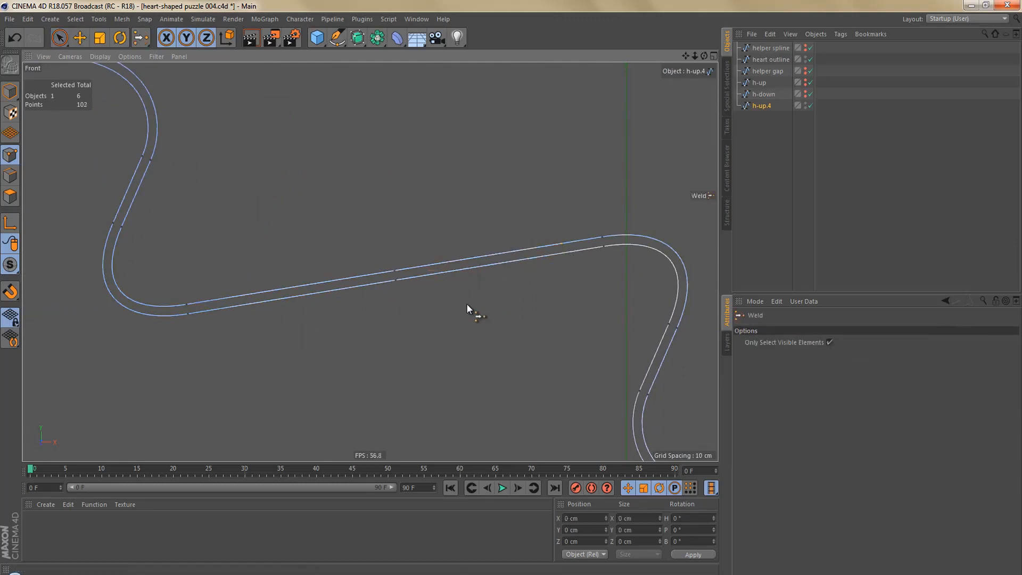
click(395, 276)
key(Delete)
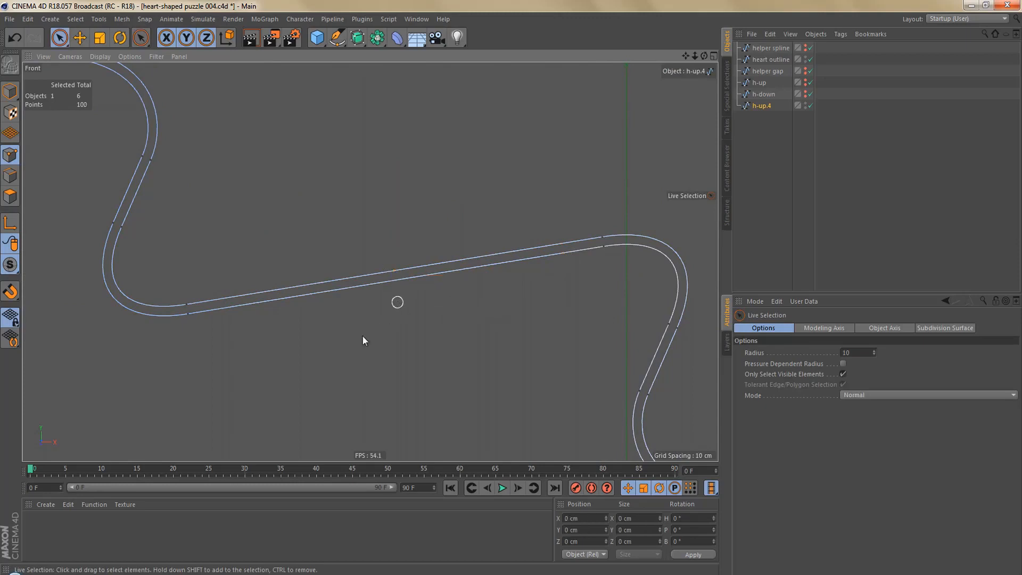
Weld the two upper-line endpoints on the slope between the second downward tab and the second upward tab
scroll(365, 337, down, 5)
scroll(432, 334, up, 4)
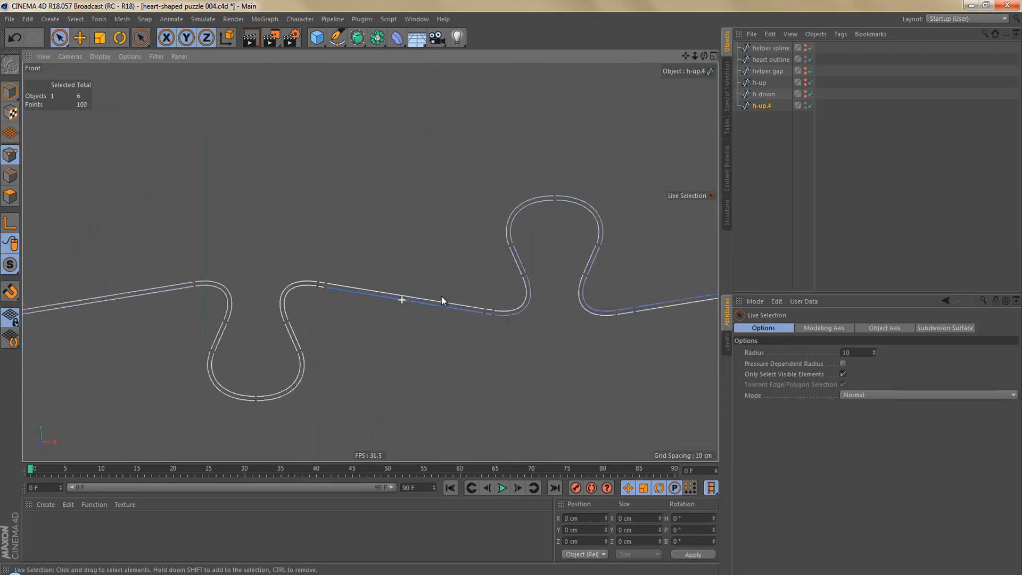
click(300, 278)
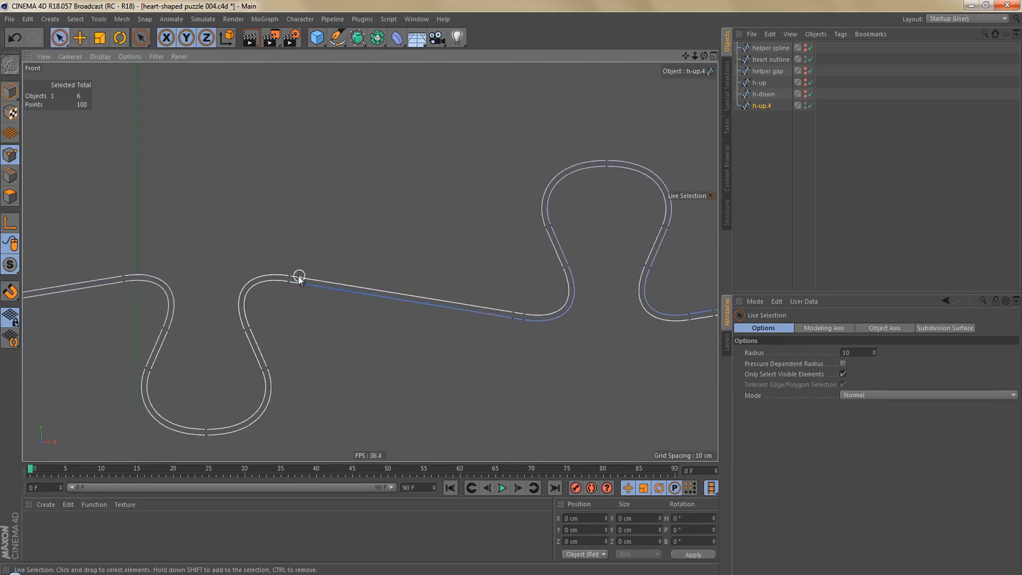
shift+click(514, 312)
key(m)
key(q)
click(344, 307)
key(space)
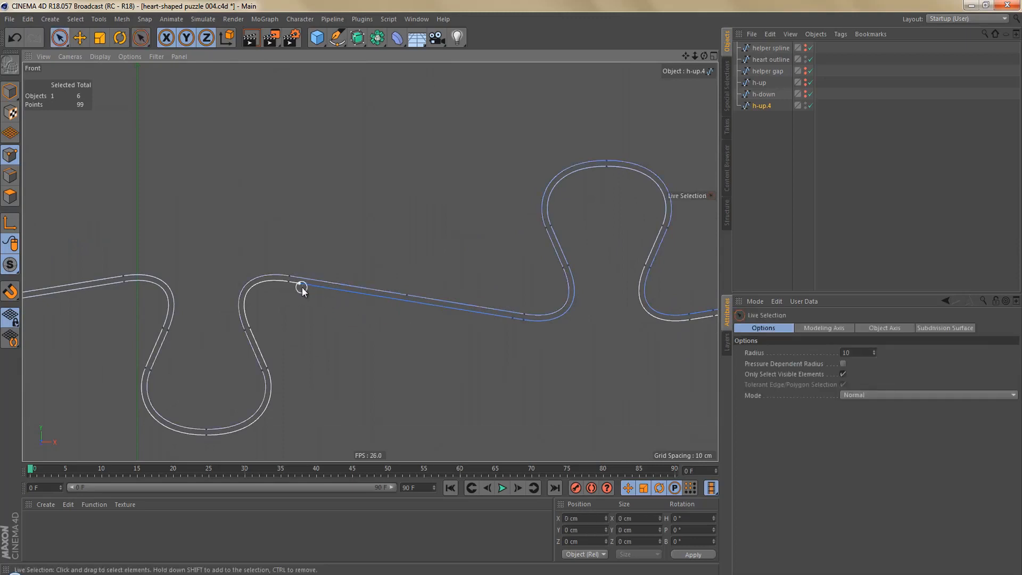
Weld the lower-line endpoints between the second downward and second upward tabs, then delete both welded midpoints
click(301, 286)
shift+click(509, 321)
key(m)
key(q)
click(448, 344)
key(space)
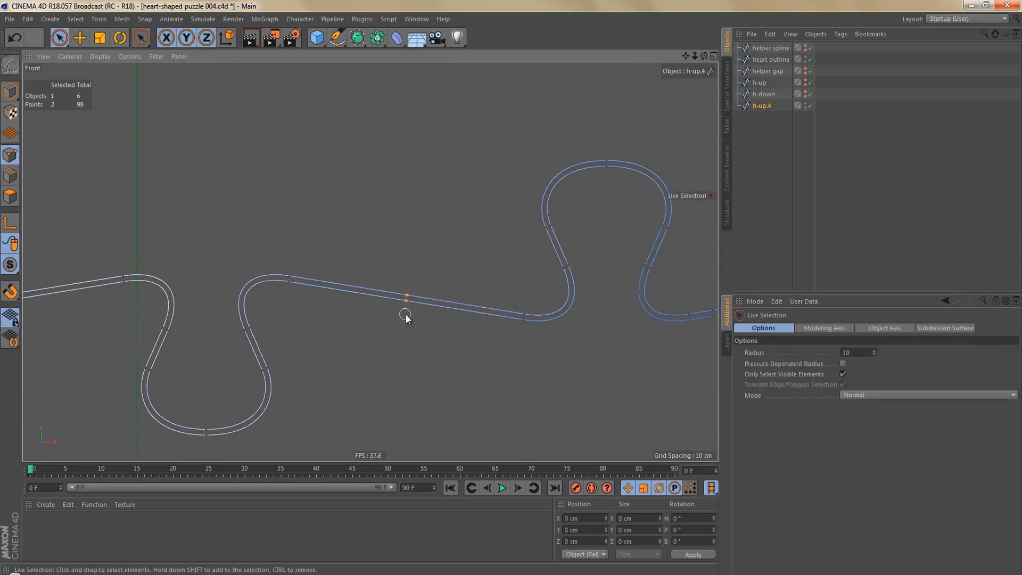
key(Delete)
Weld the endpoint pairs of both lines between the second upward and third downward tabs, then delete the welded midpoints
scroll(391, 334, down, 2)
alt+middle_drag(497, 303, 80, 266)
scroll(415, 300, up, 3)
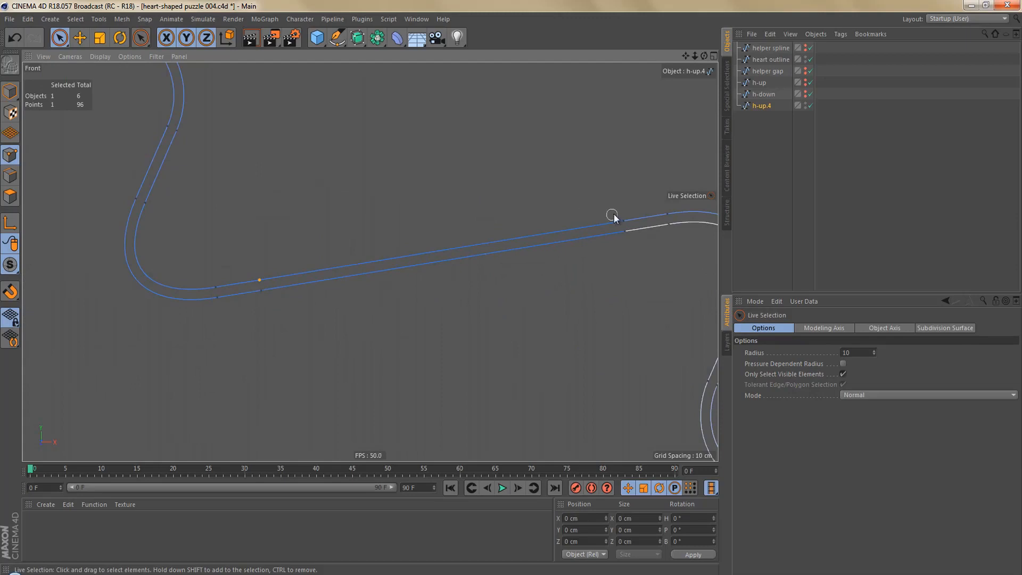
key(Delete)
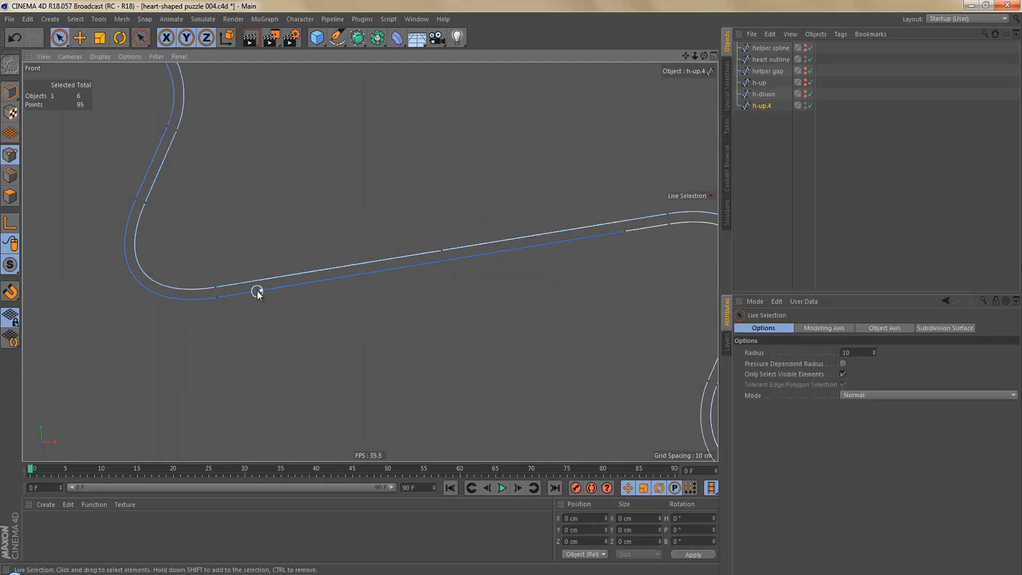
click(257, 293)
key(Delete)
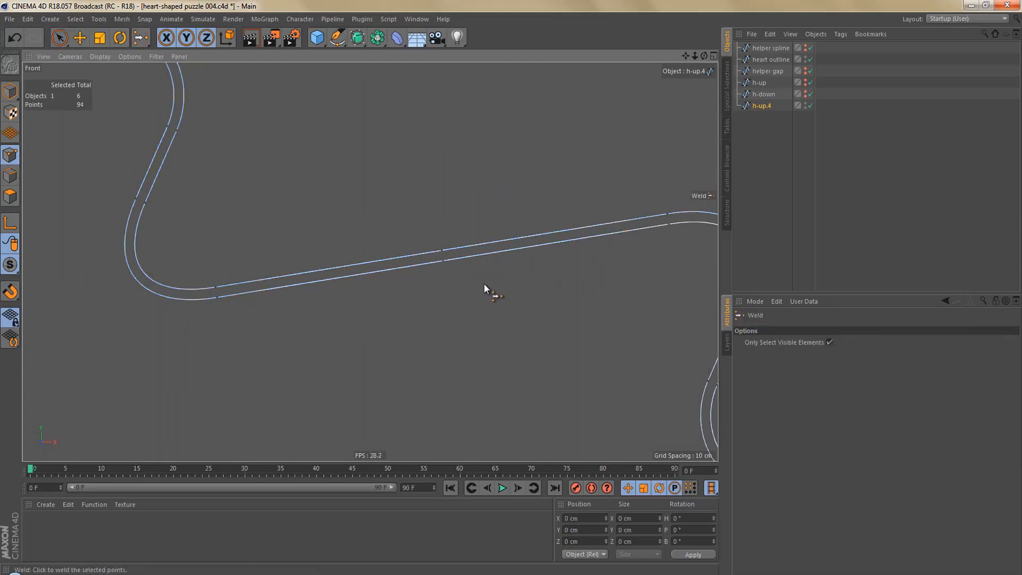
key(Delete)
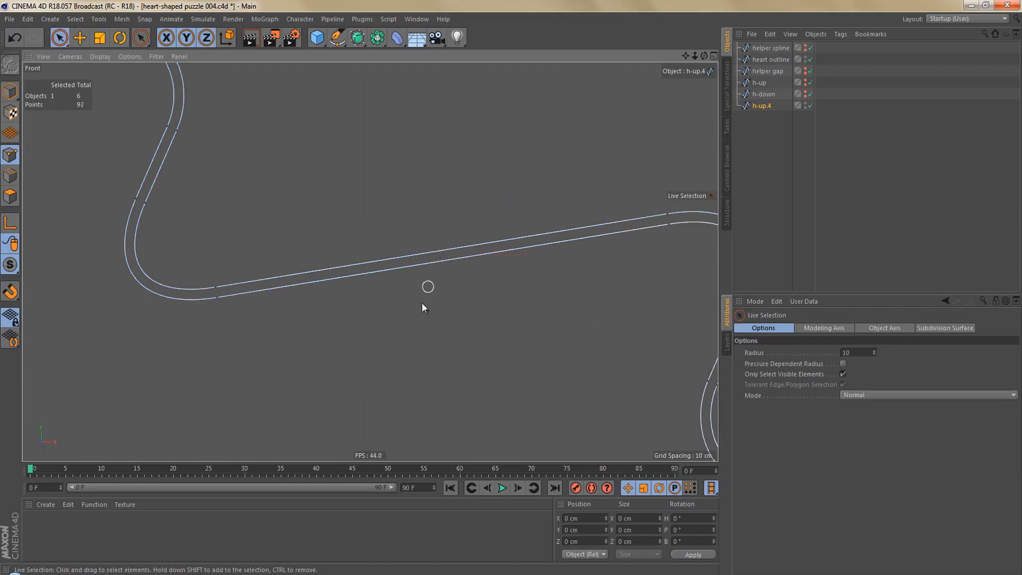
Weld the two upper-line endpoints on the slope between the third downward tab and the last upward tab
scroll(405, 312, down, 5)
middle_drag(341, 302, 200, 307)
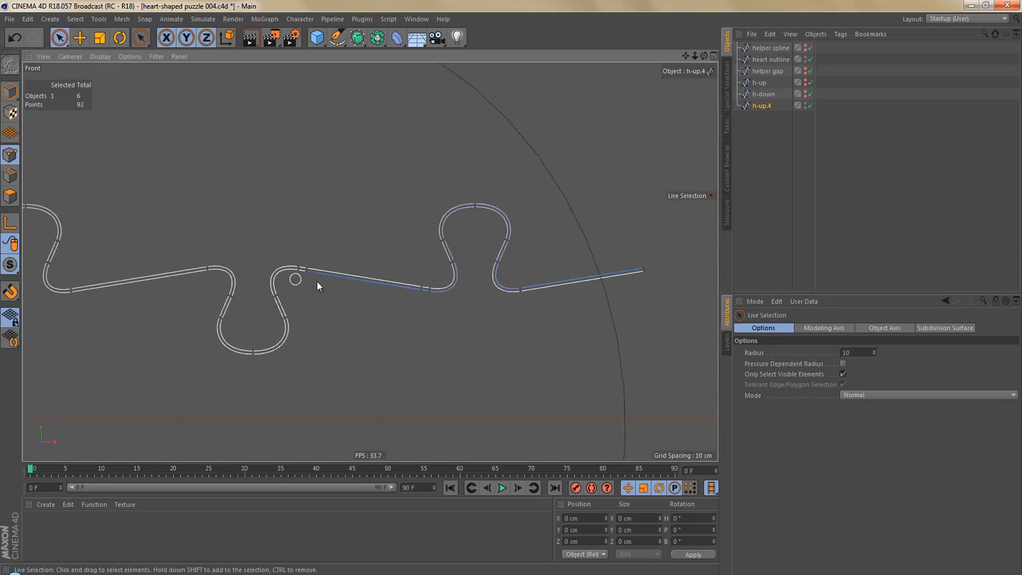
scroll(320, 283, up, 4)
click(294, 256)
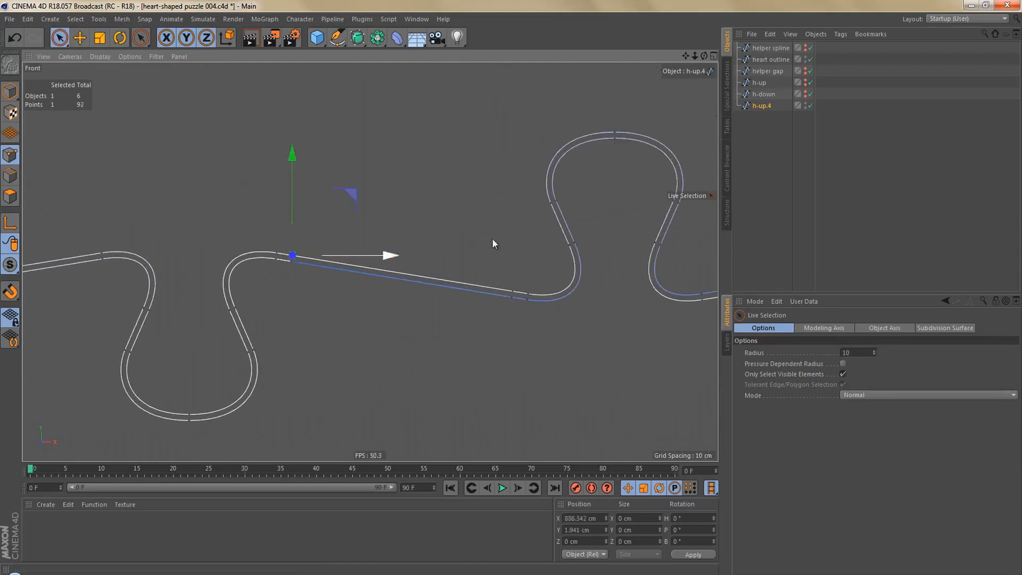
shift+click(515, 293)
key(m)
key(q)
click(402, 276)
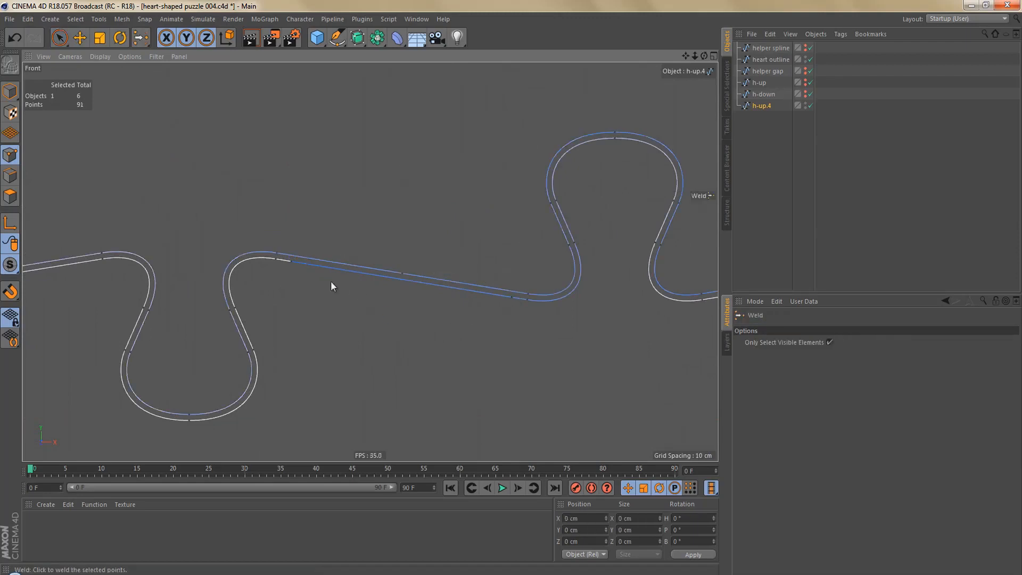
key(space)
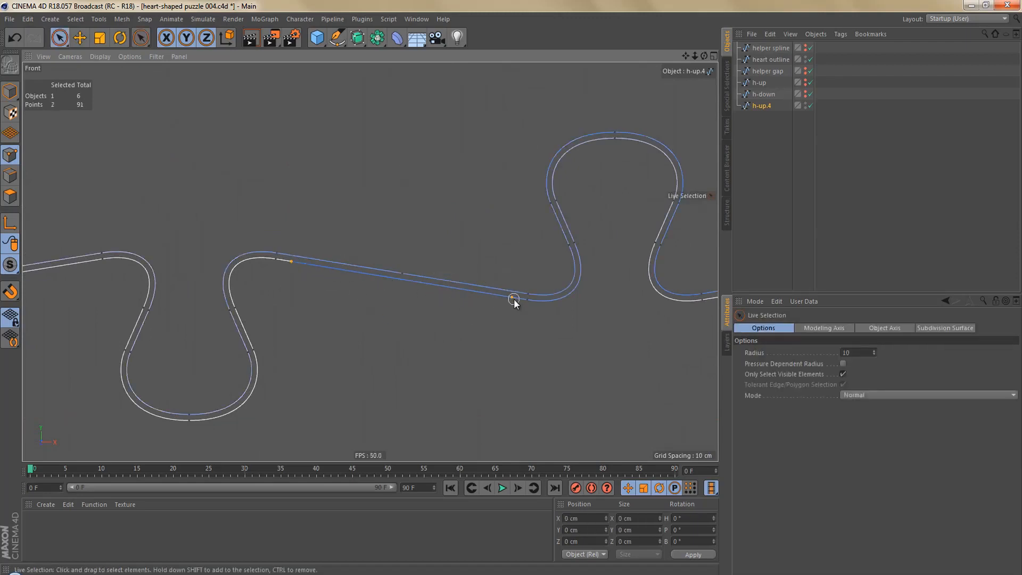
Weld the lower-line endpoints between the third downward and last upward tabs, then delete both welded midpoints
key(Delete)
click(403, 280)
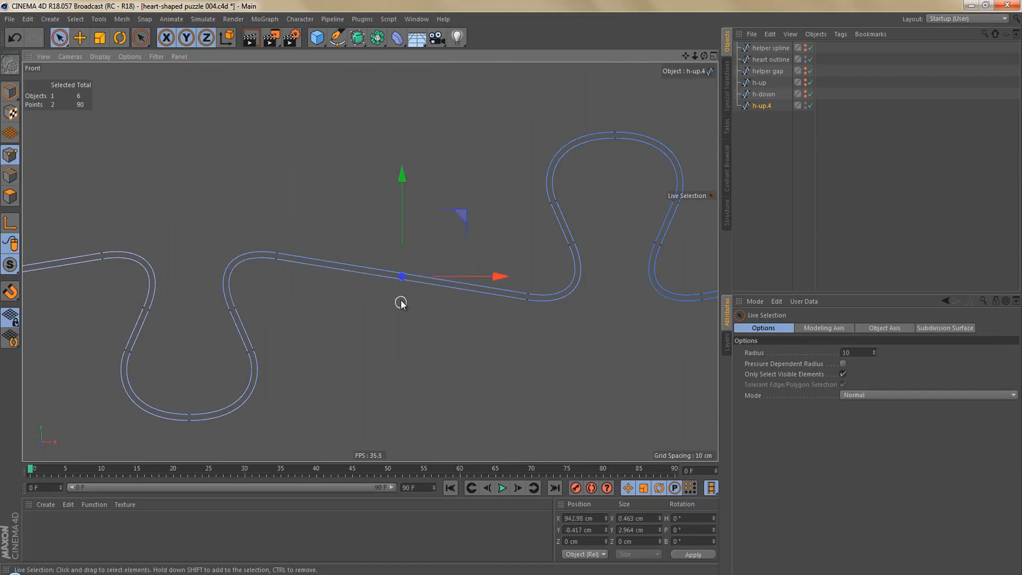
key(Delete)
Show the background reference picture behind the merged puzzle-cut spline in the front view
scroll(428, 288, down, 8)
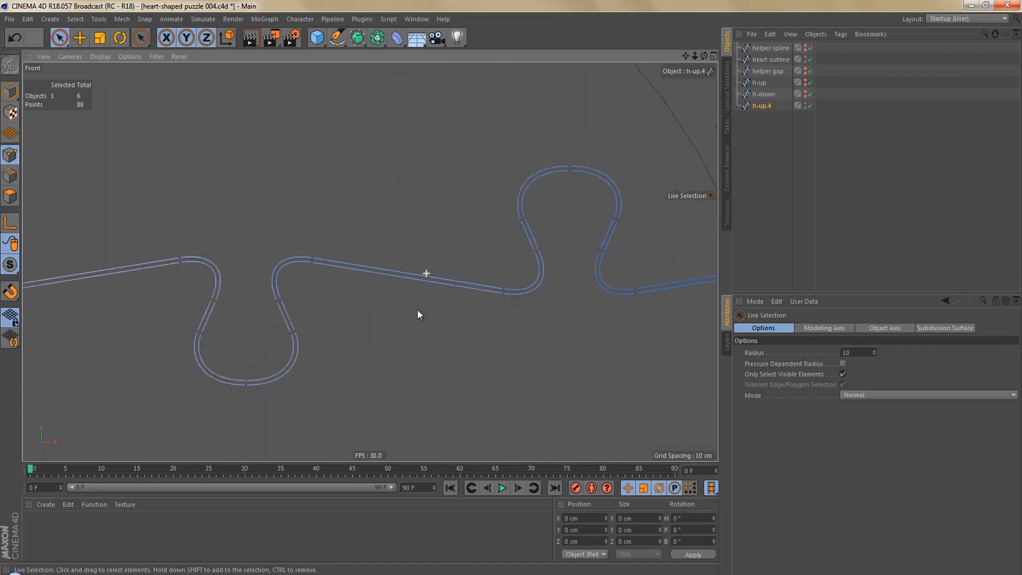
alt+middle_drag(389, 281, 501, 273)
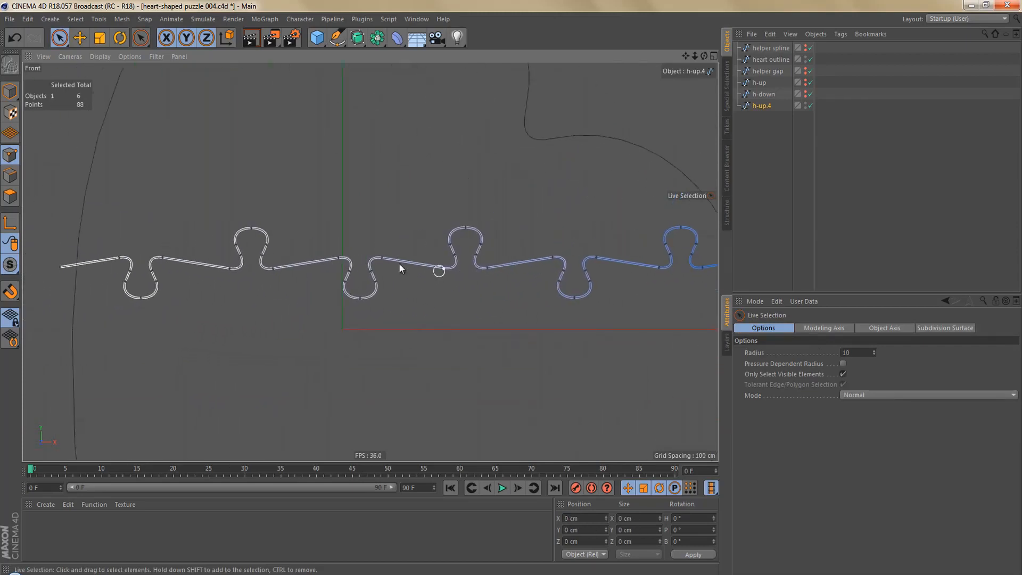
scroll(396, 266, down, 2)
key(shift+v)
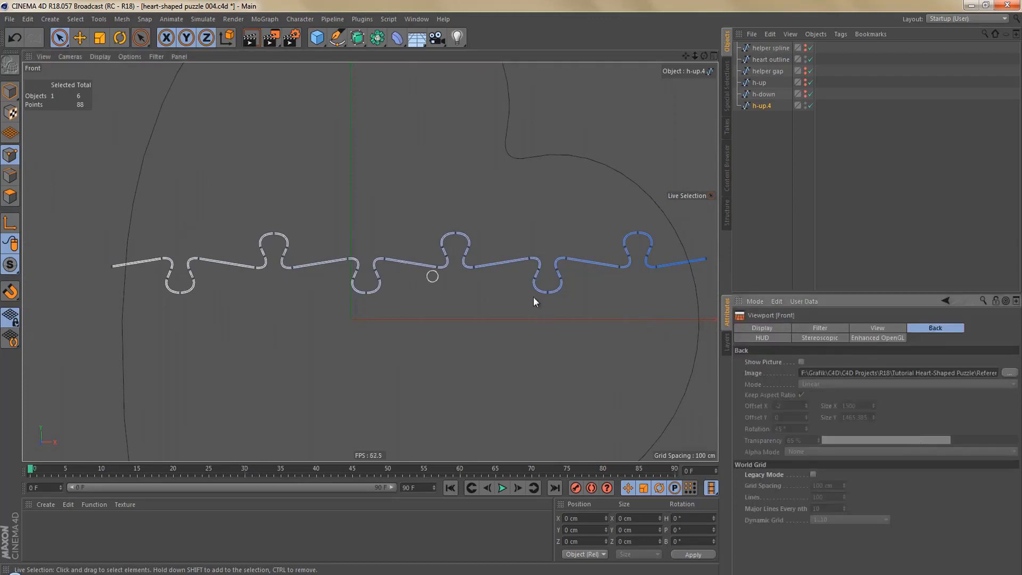
click(801, 362)
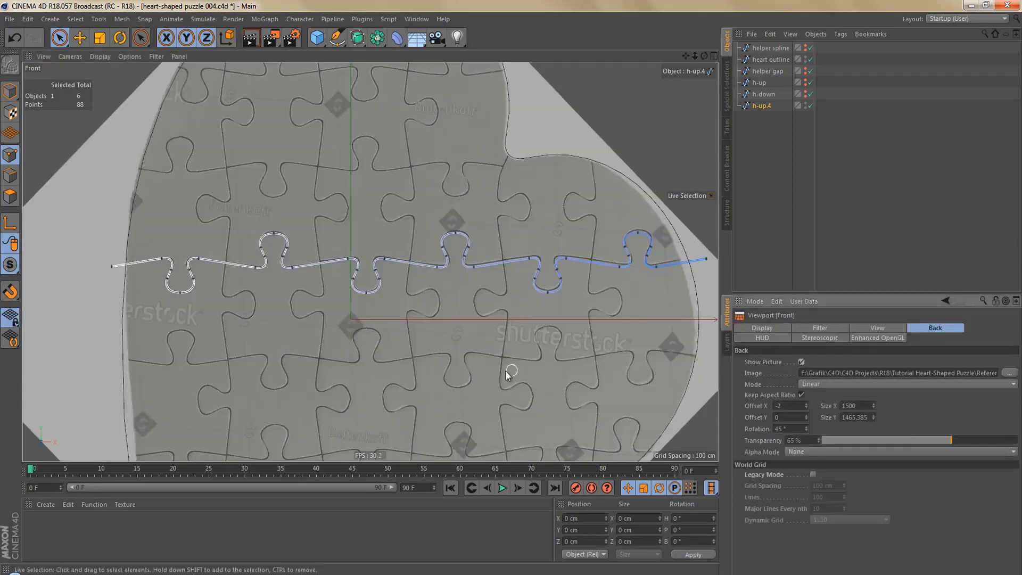
Examine how closely the merged horizontal spline follows the puzzle cut line in the reference image
alt+middle_drag(387, 302, 297, 305)
alt+right_drag(501, 268, 536, 257)
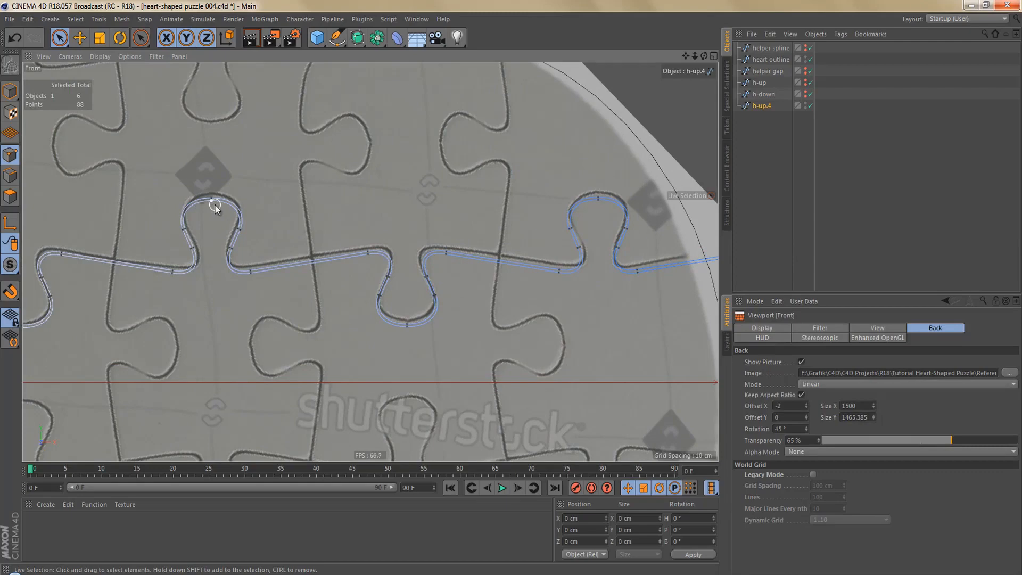
alt+middle_drag(228, 217, 275, 244)
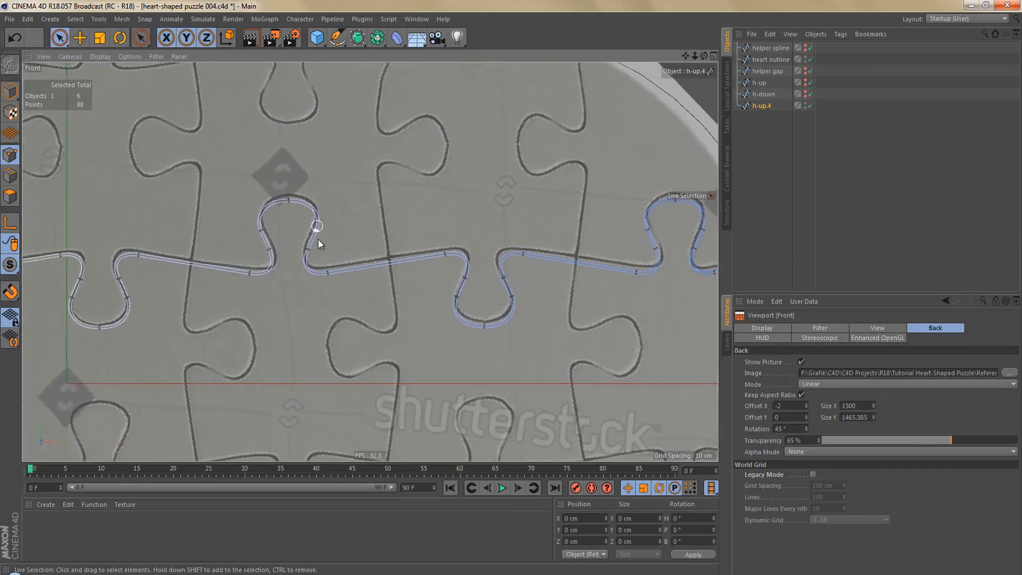
alt+right_drag(245, 269, 307, 267)
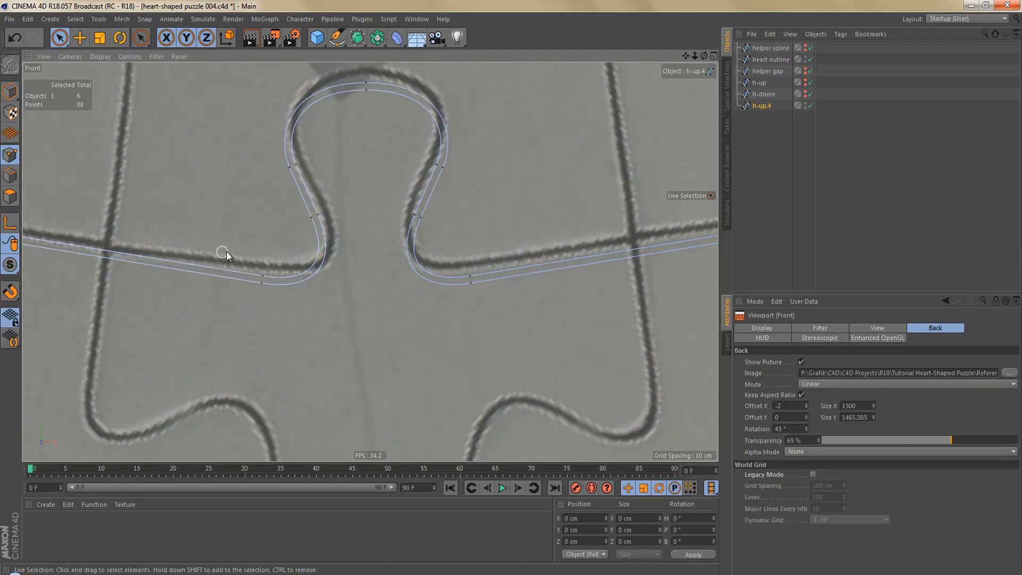
scroll(242, 248, down, 8)
alt+right_drag(194, 299, 192, 300)
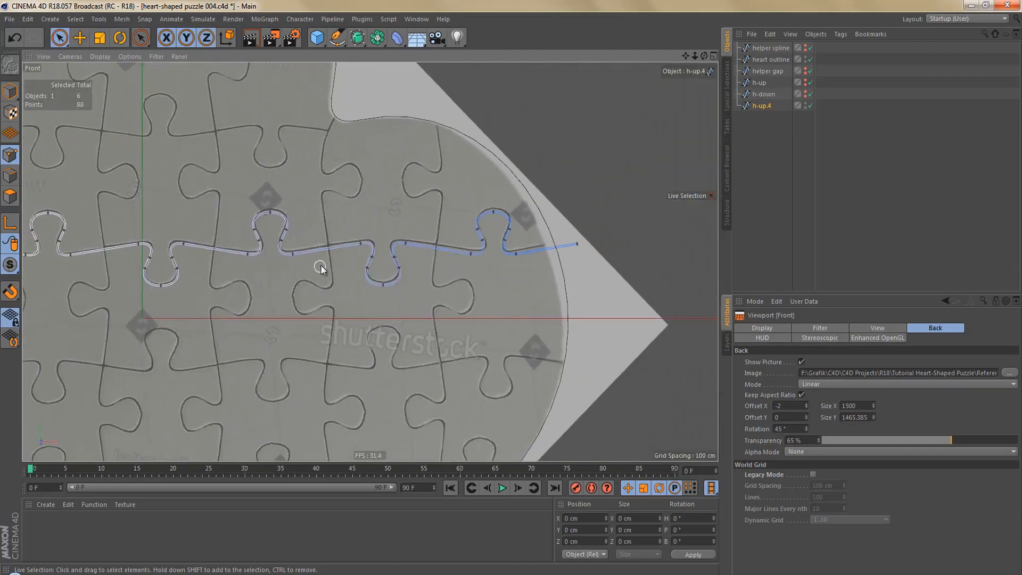
alt+middle_drag(319, 251, 375, 265)
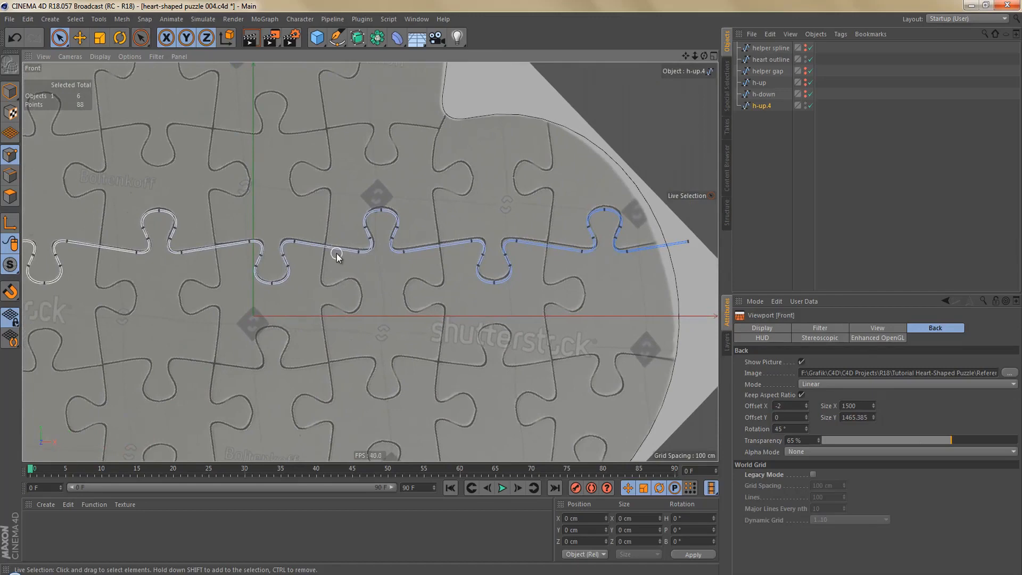
scroll(334, 255, down, 3)
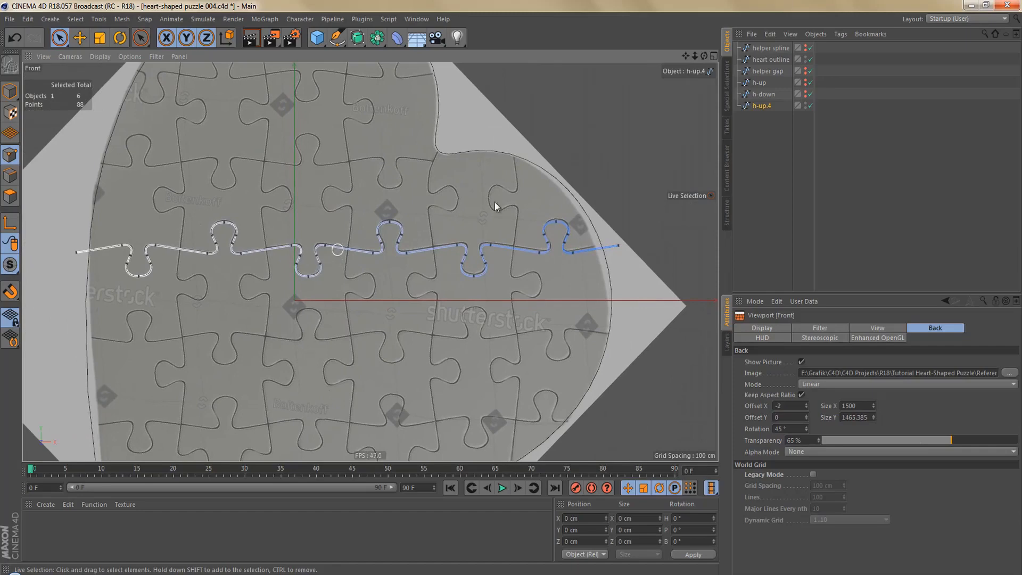
Rename the merged spline h-up.4 as "template horizontal"
click(755, 106)
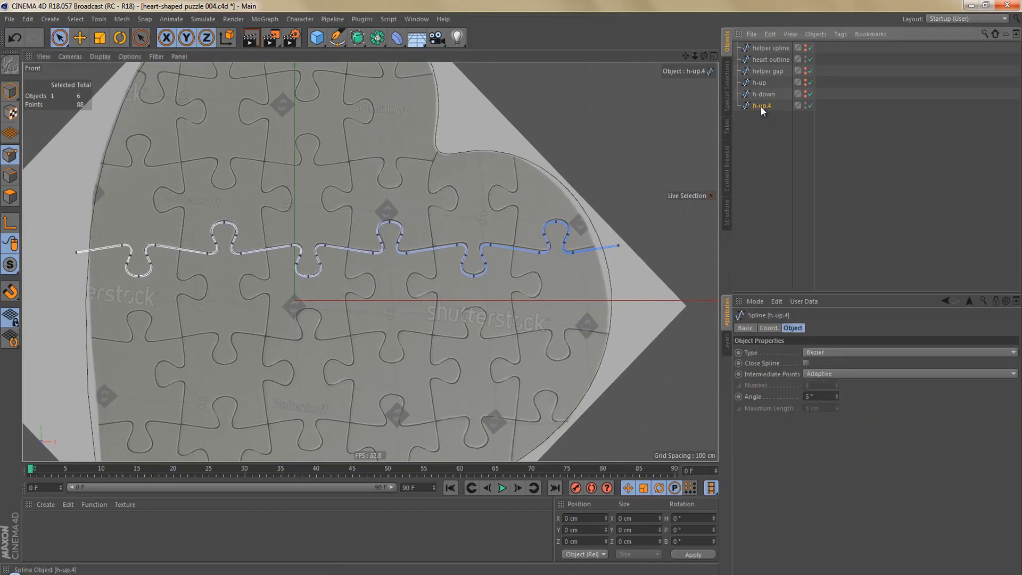
double_click(756, 105)
text(te)
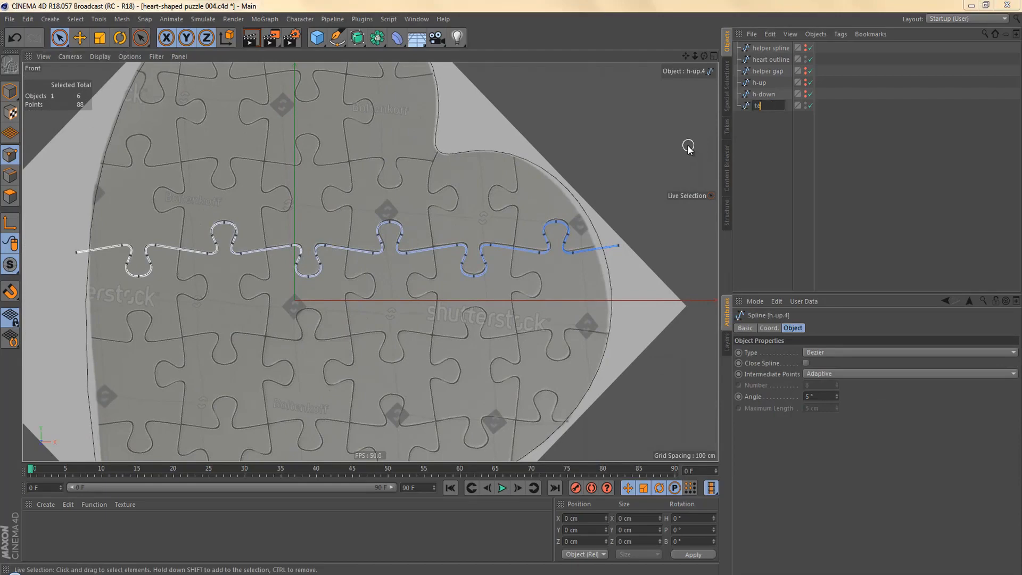
text(mplate horizontal)
key(Return)
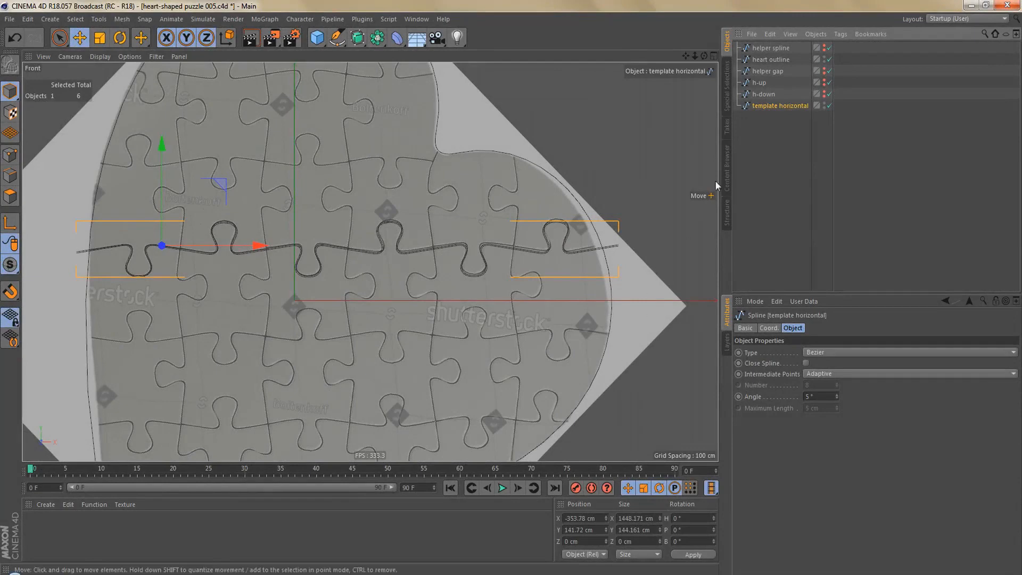
Duplicate the template horizontal spline and rename the copy "template vertical"
ctrl+drag(761, 106, 823, 117)
double_click(784, 120)
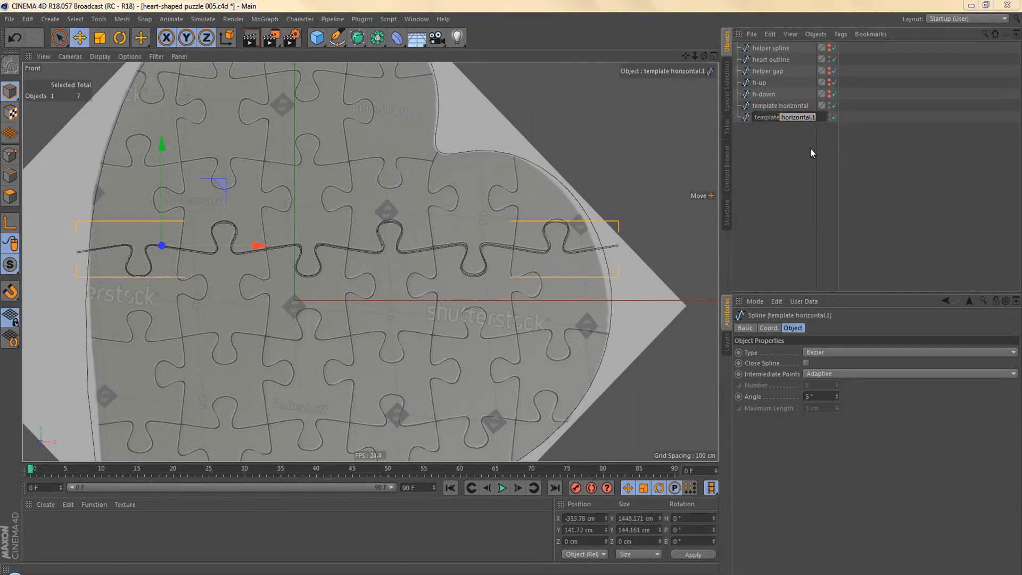
text(ver)
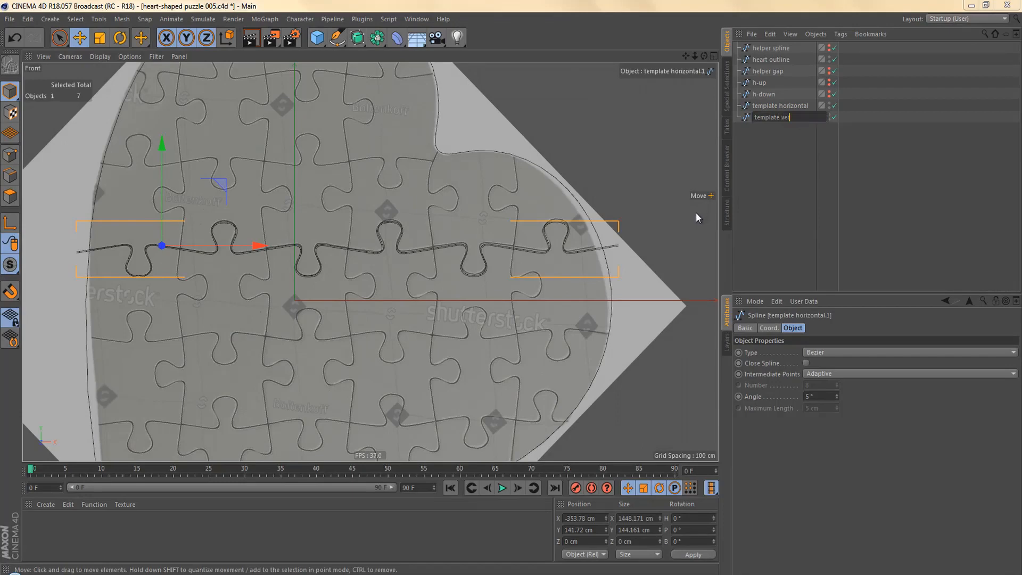
text(tical)
key(Return)
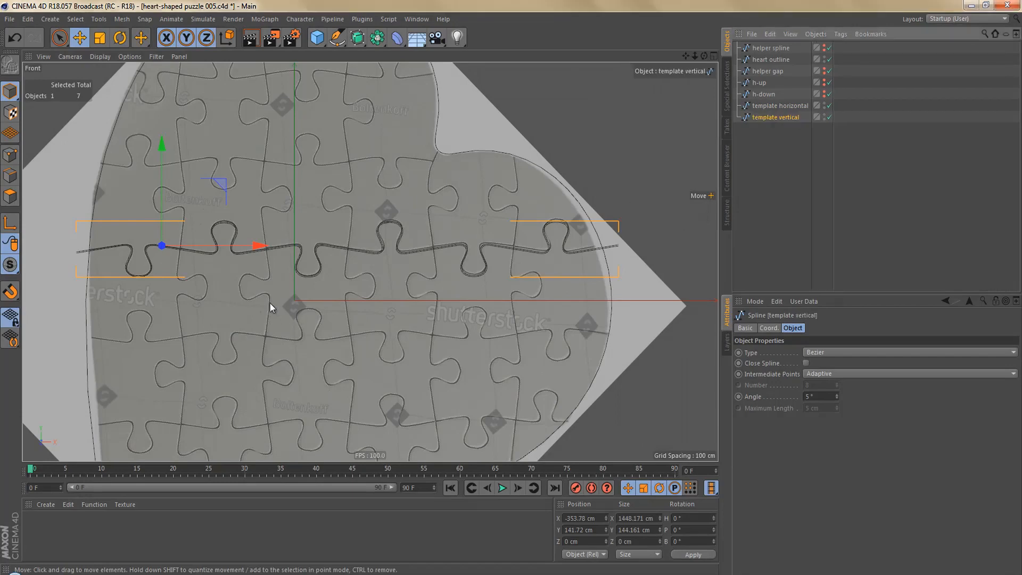
Rotate template vertical to a bank angle of -90° and hide it in the viewport
key(r)
drag(212, 278, 208, 235)
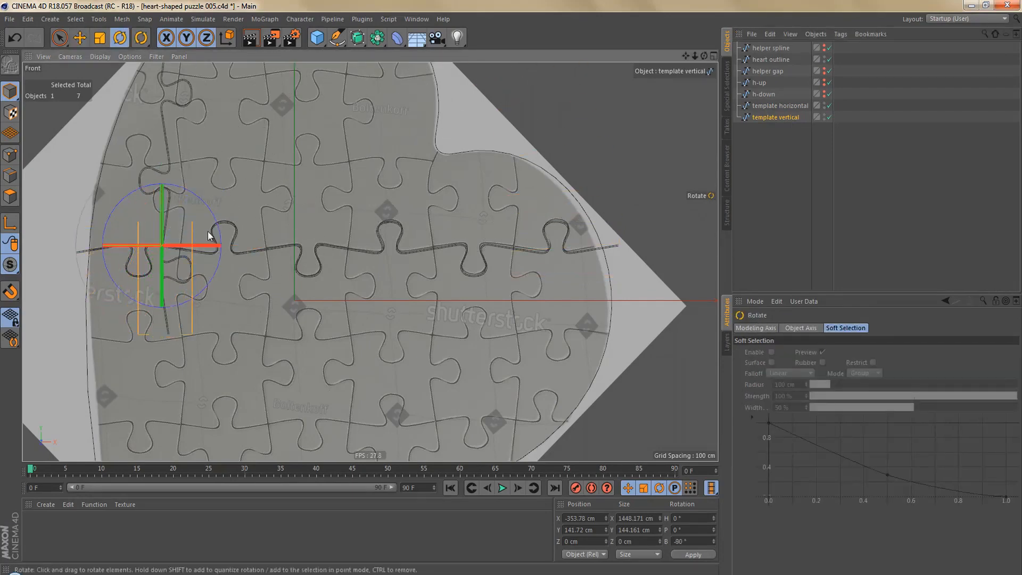
alt+click(824, 119)
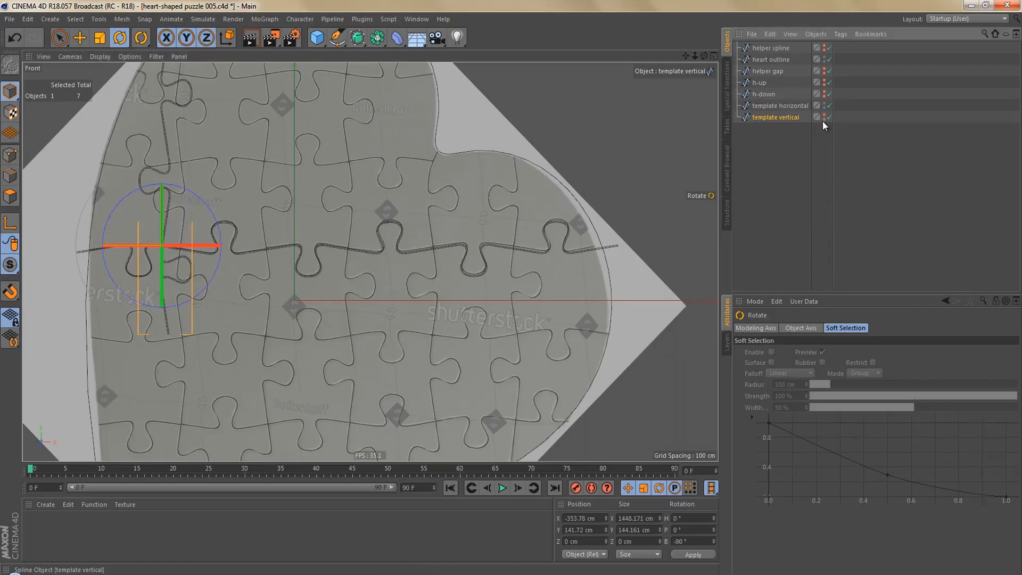
alt+click(824, 119)
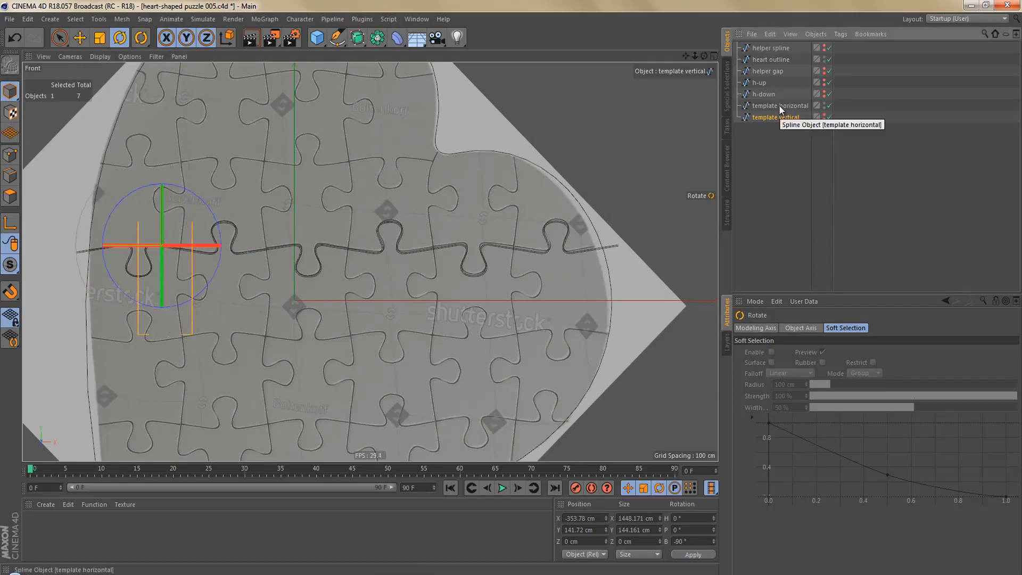
Reorder template horizontal below template vertical, then move the spline up to the reference's upper cut line at Y about 591 cm
click(781, 108)
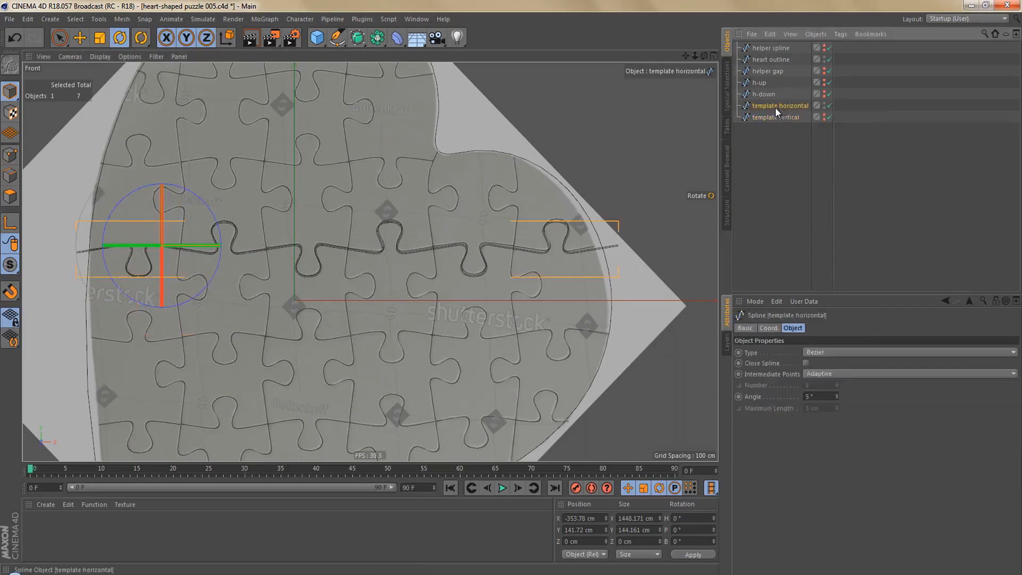
drag(775, 107, 774, 138)
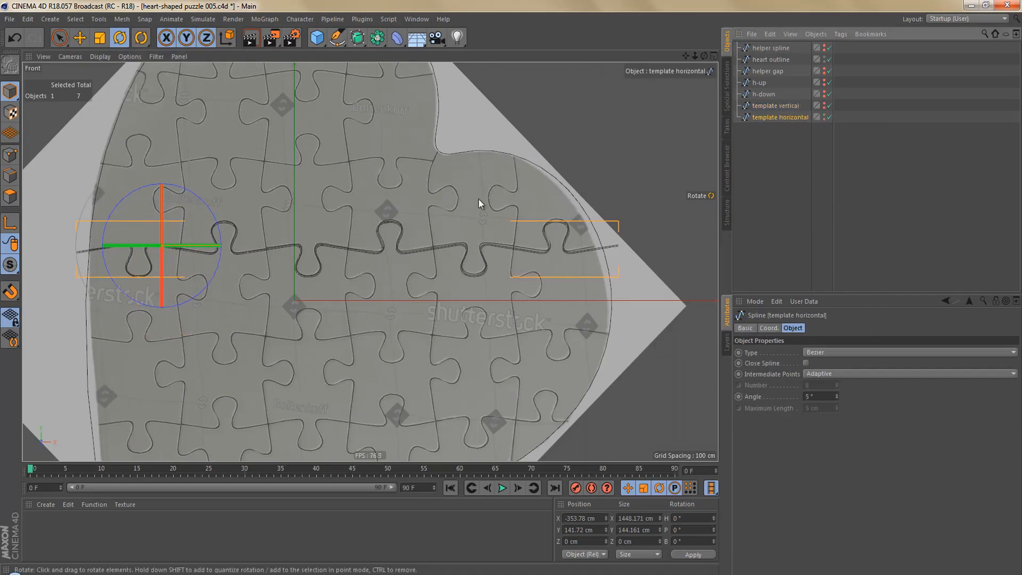
alt+middle_drag(478, 199, 511, 279)
key(e)
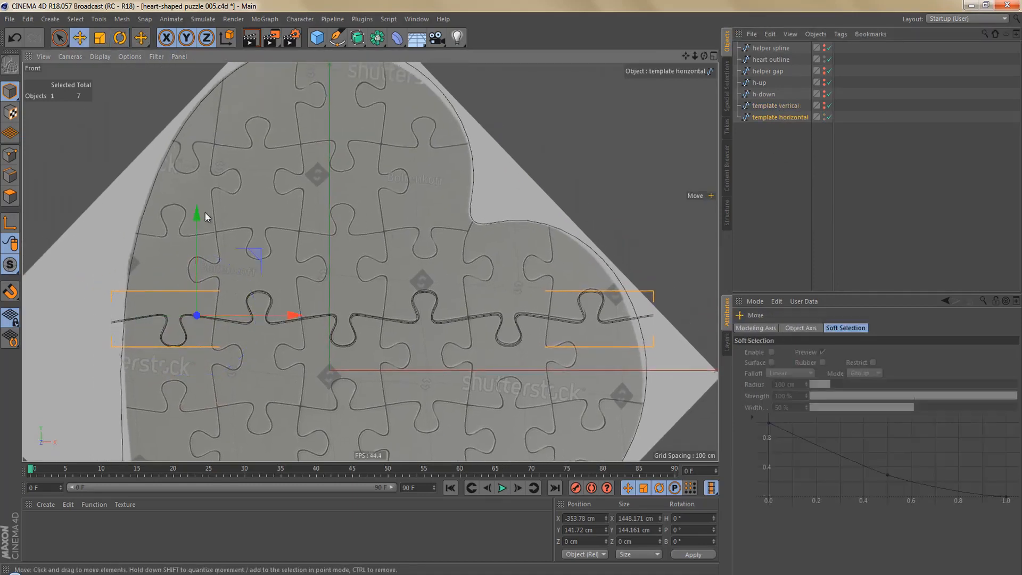
drag(209, 192, 511, 293)
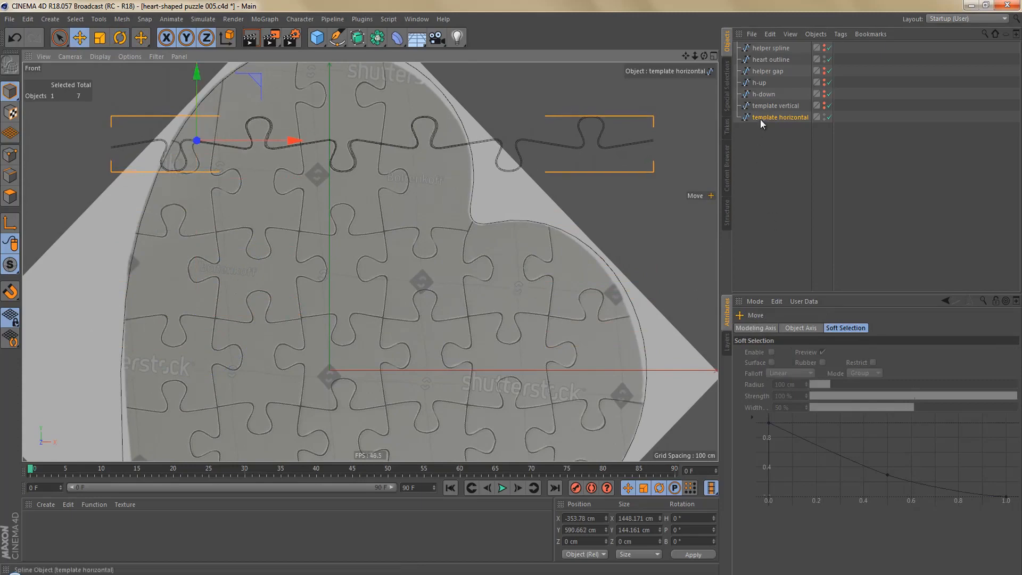
Duplicate template horizontal, flip the copy 180° in pitch and align it with the second horizontal cut line at Y about 349 cm
drag(761, 118, 763, 124)
drag(200, 81, 208, 154)
key(r)
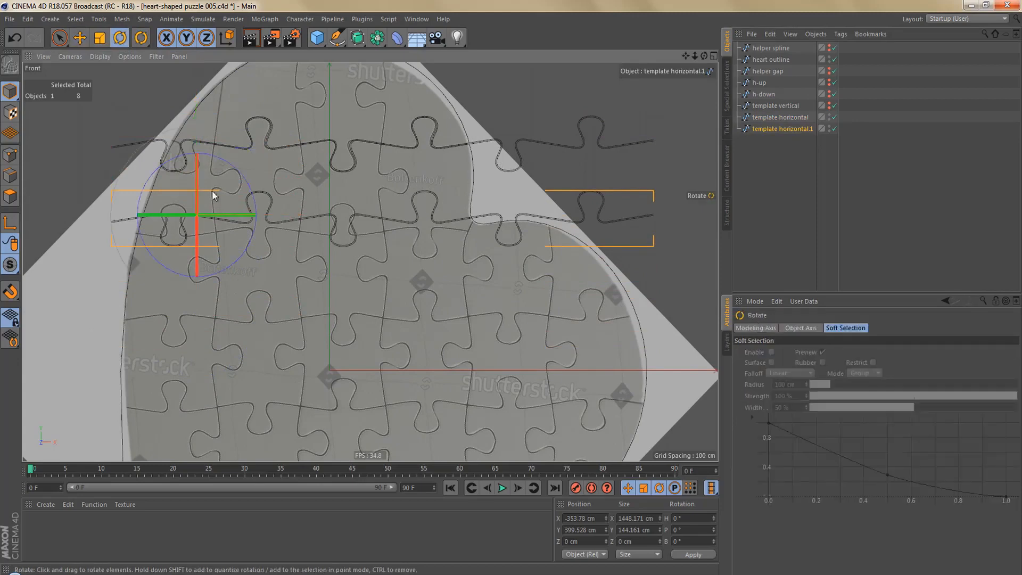
drag(213, 196, 196, 420)
key(e)
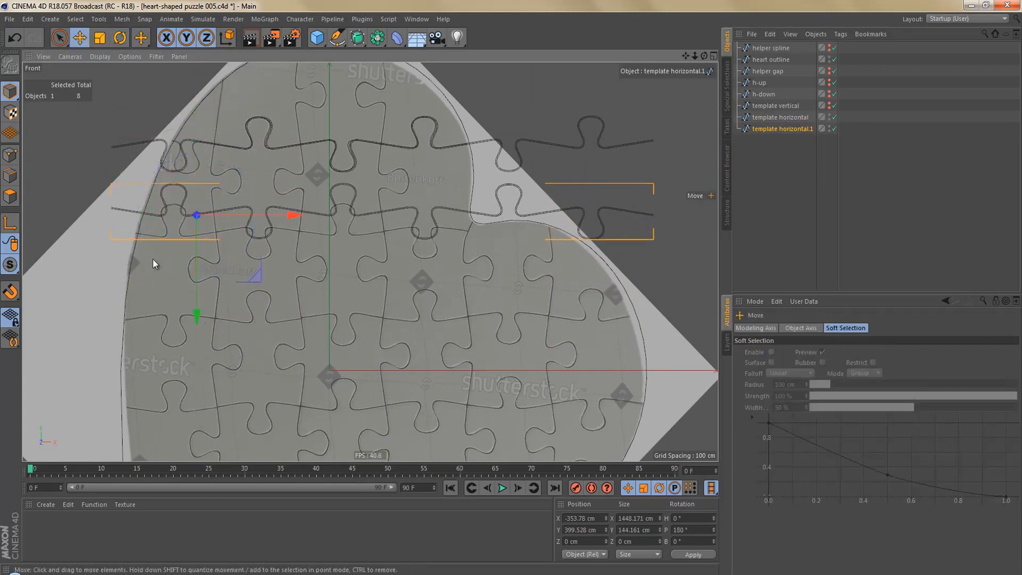
drag(197, 318, 203, 346)
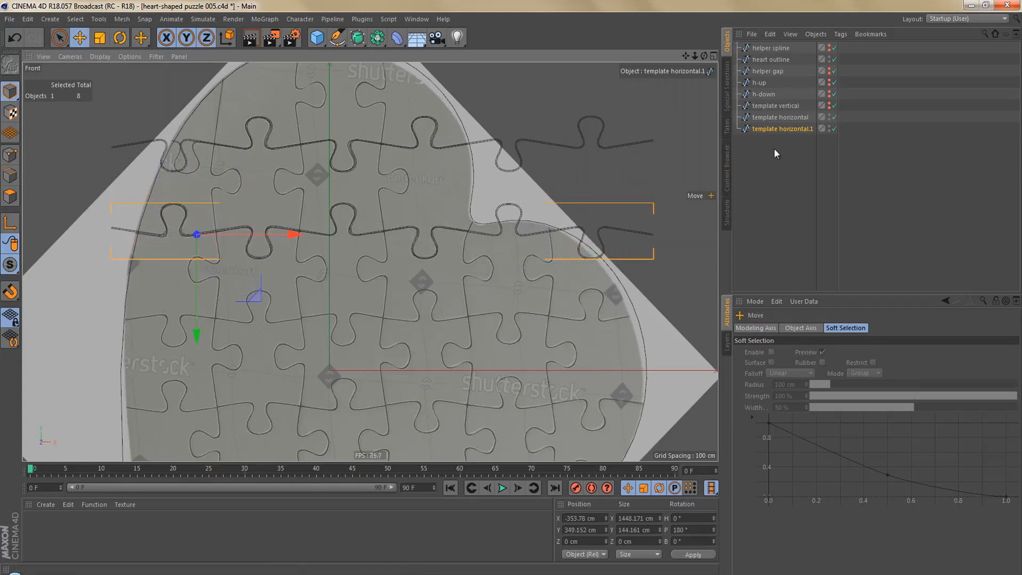
Duplicate template horizontal onto the third cut line and the flipped template horizontal.1 onto the fourth at Y about -104 cm
ctrl+drag(771, 120, 772, 140)
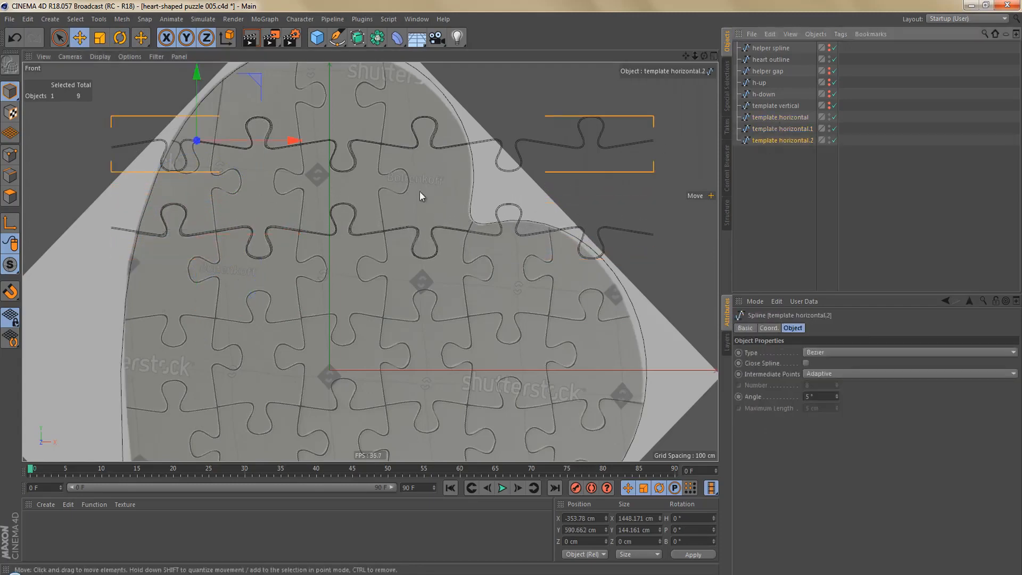
drag(200, 78, 227, 248)
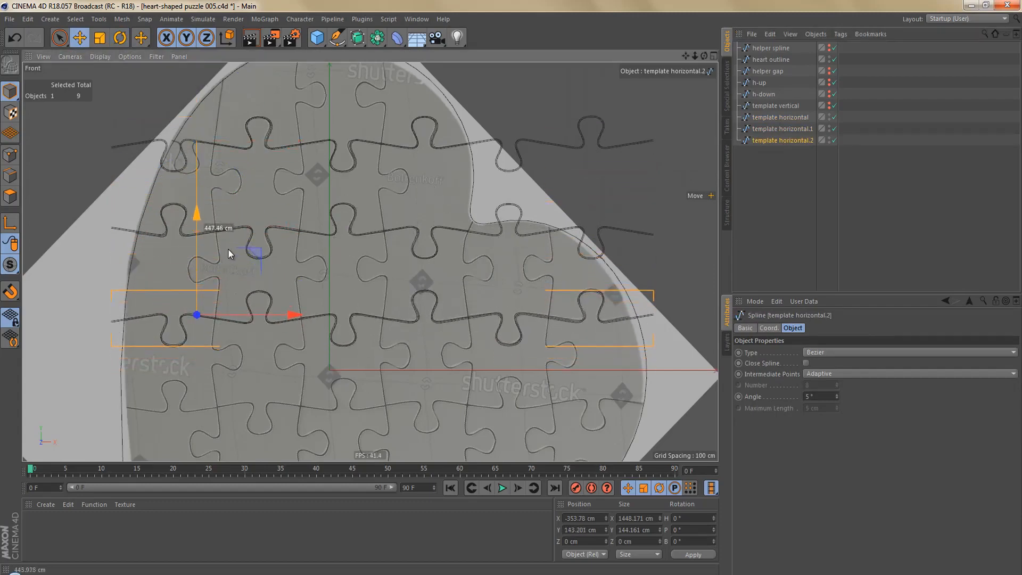
click(765, 130)
ctrl+drag(766, 129, 765, 160)
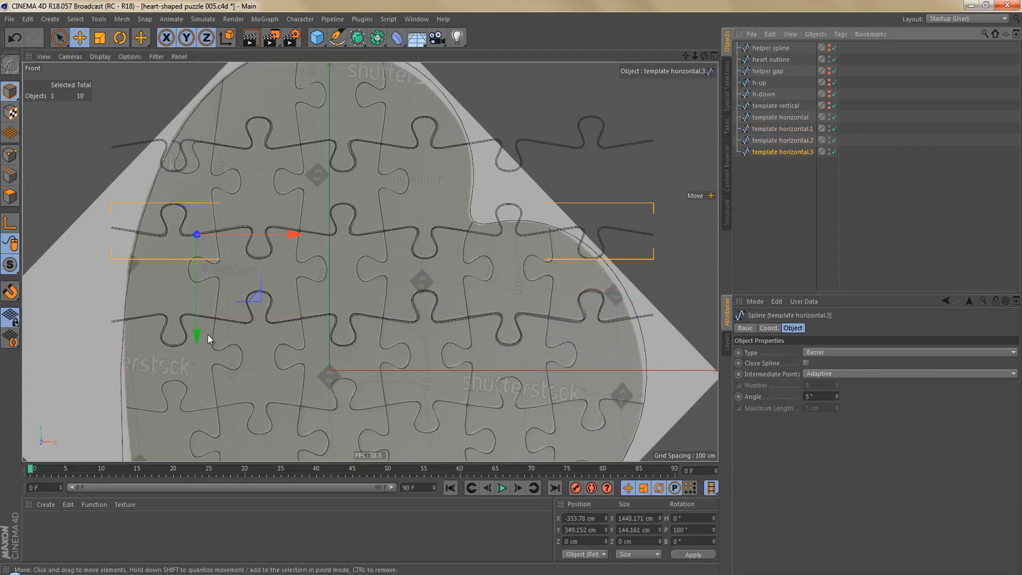
drag(197, 334, 511, 289)
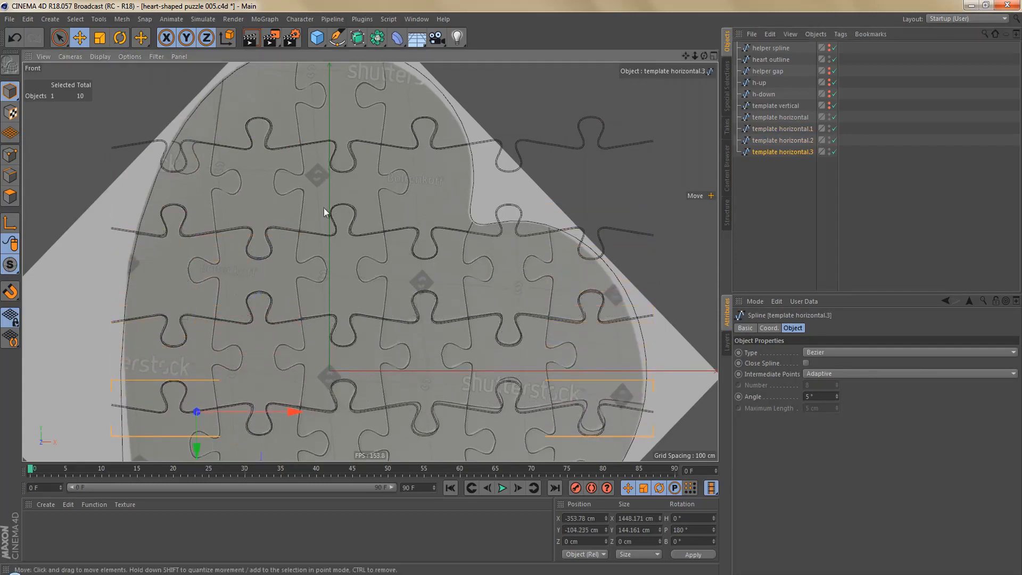
Duplicate template horizontal and move the copy down to the fifth horizontal cut line at Y about -312 cm
alt+middle_drag(324, 208, 326, 136)
click(779, 118)
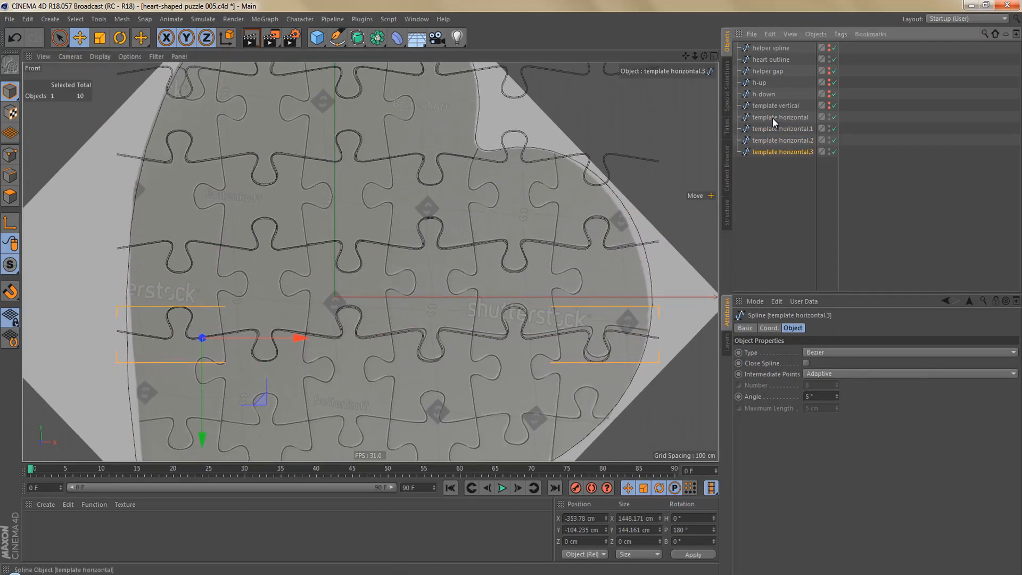
ctrl+drag(784, 187, 781, 185)
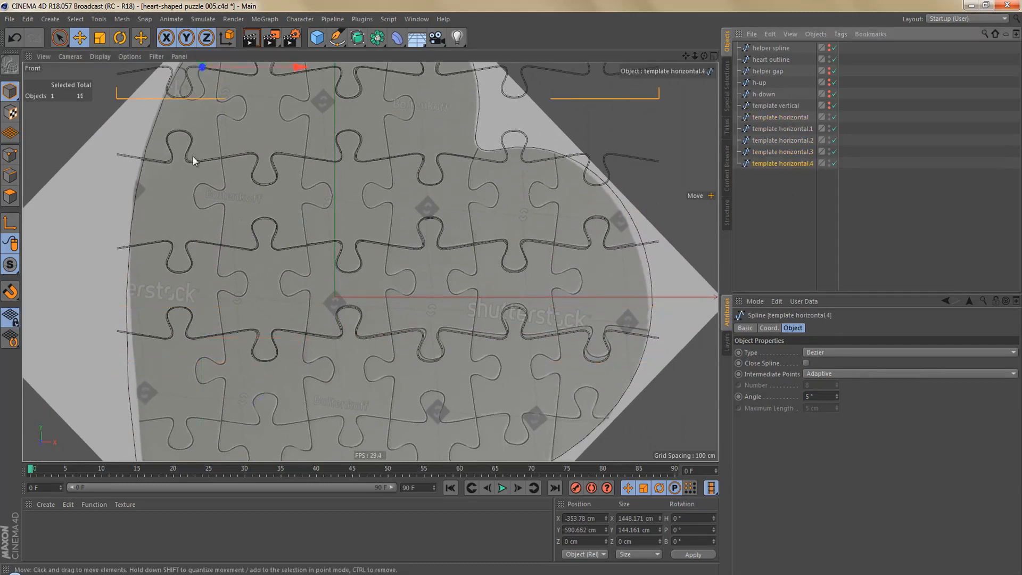
alt+middle_drag(193, 156, 210, 225)
drag(219, 70, 248, 329)
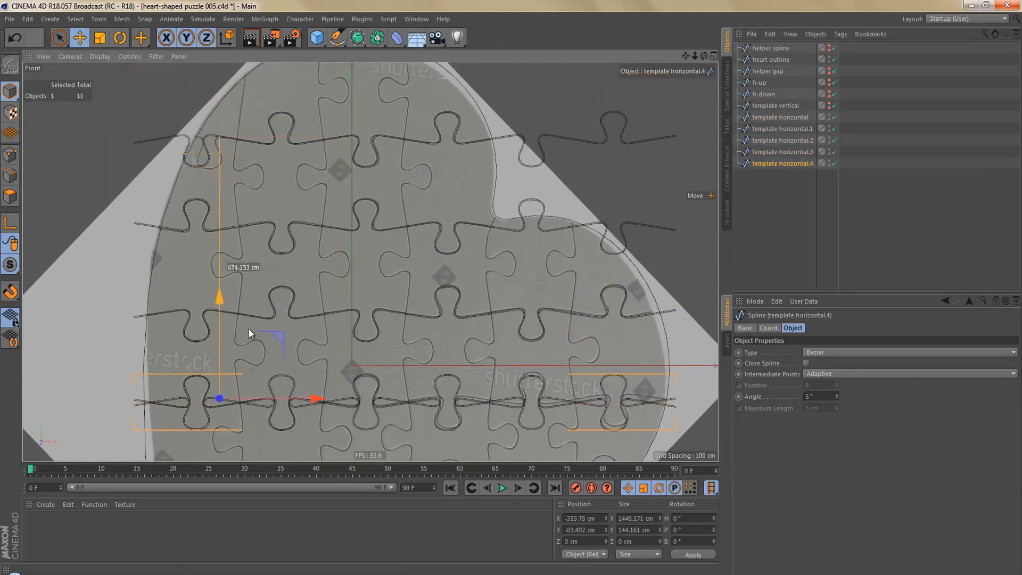
alt+middle_drag(248, 327, 245, 140)
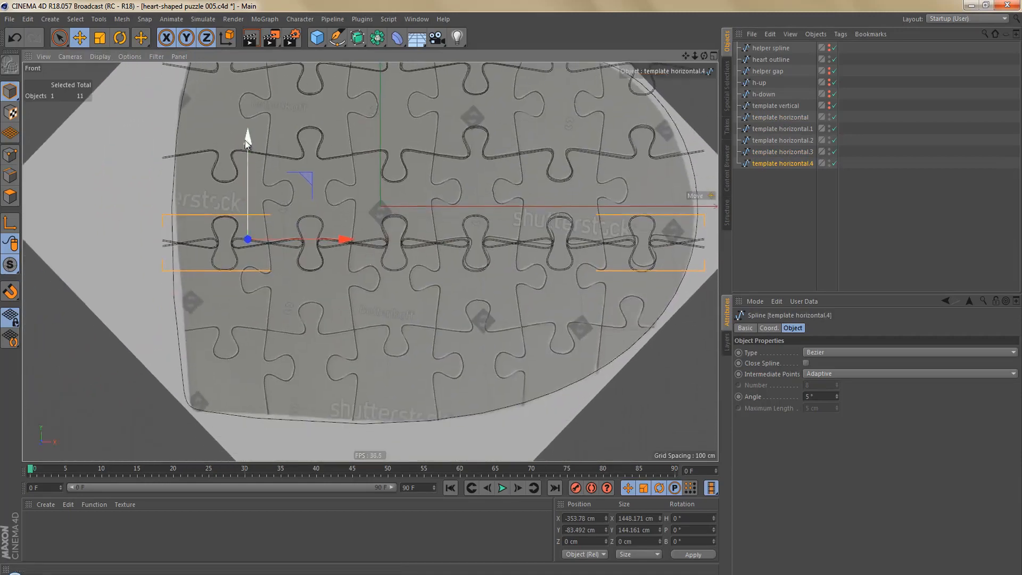
drag(245, 140, 263, 228)
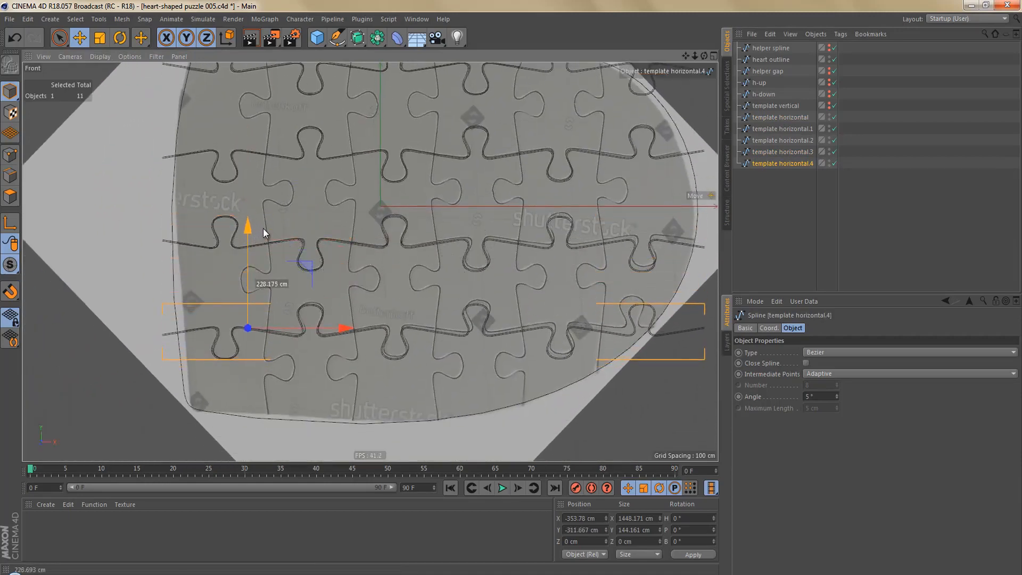
Nudge the template horizontal spline to X about -358 cm and Y about 592 cm to match the top cut line
alt+middle_drag(315, 215, 319, 354)
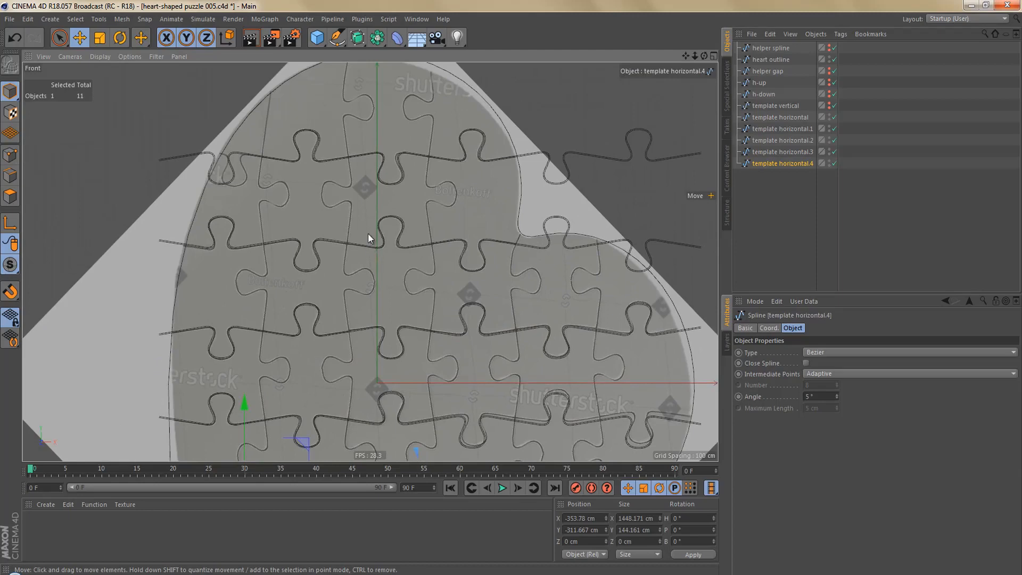
alt+middle_drag(368, 232, 383, 265)
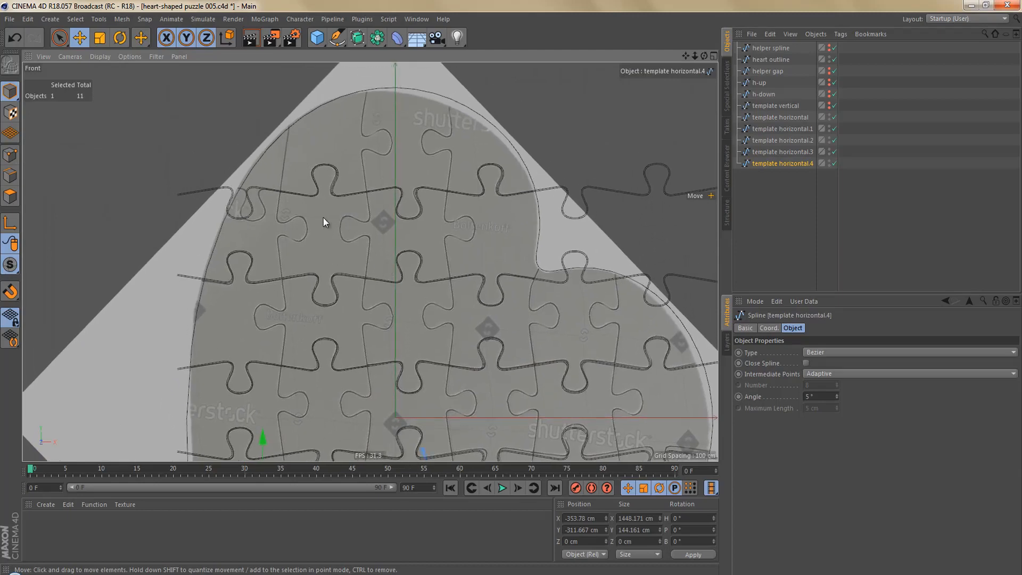
click(334, 184)
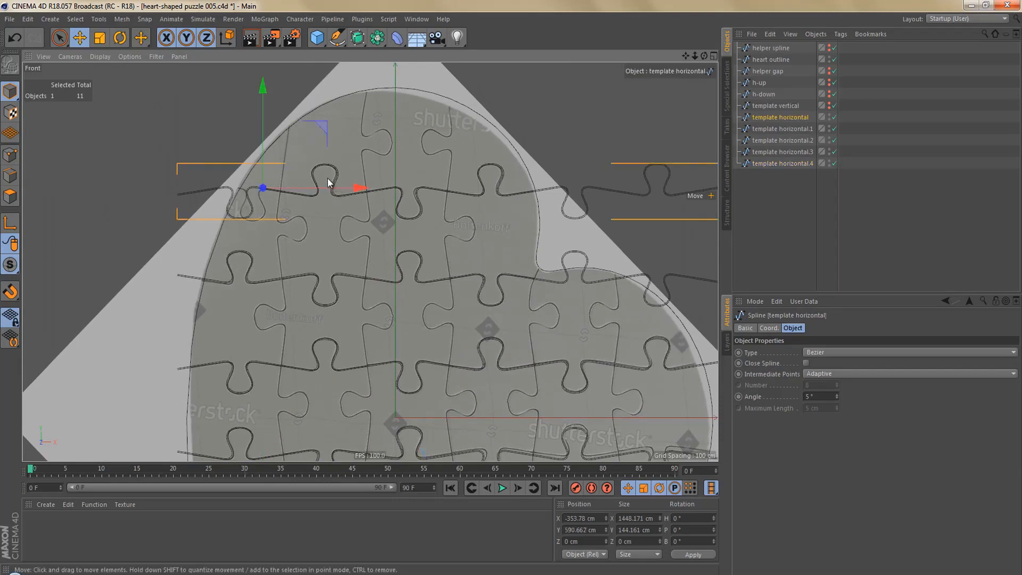
scroll(328, 178, up, 6)
drag(302, 159, 298, 159)
scroll(346, 184, down, 6)
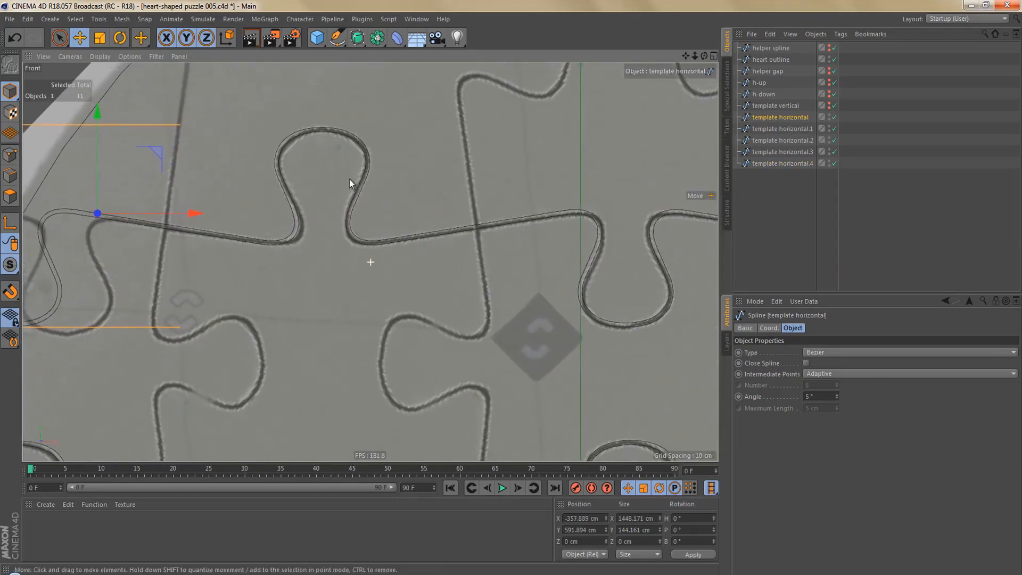
alt+middle_drag(309, 222, 284, 233)
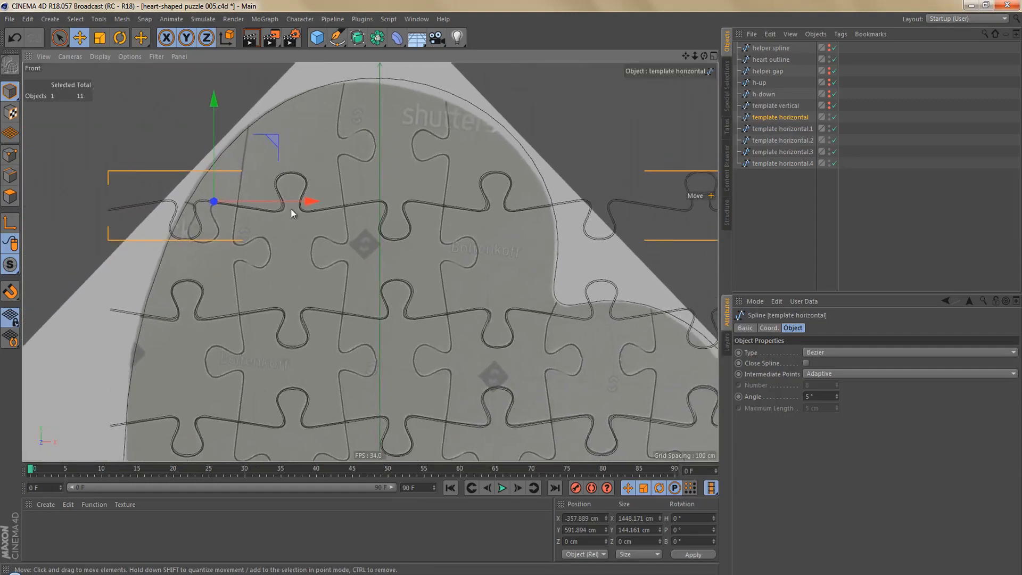
alt+middle_drag(193, 245, 259, 222)
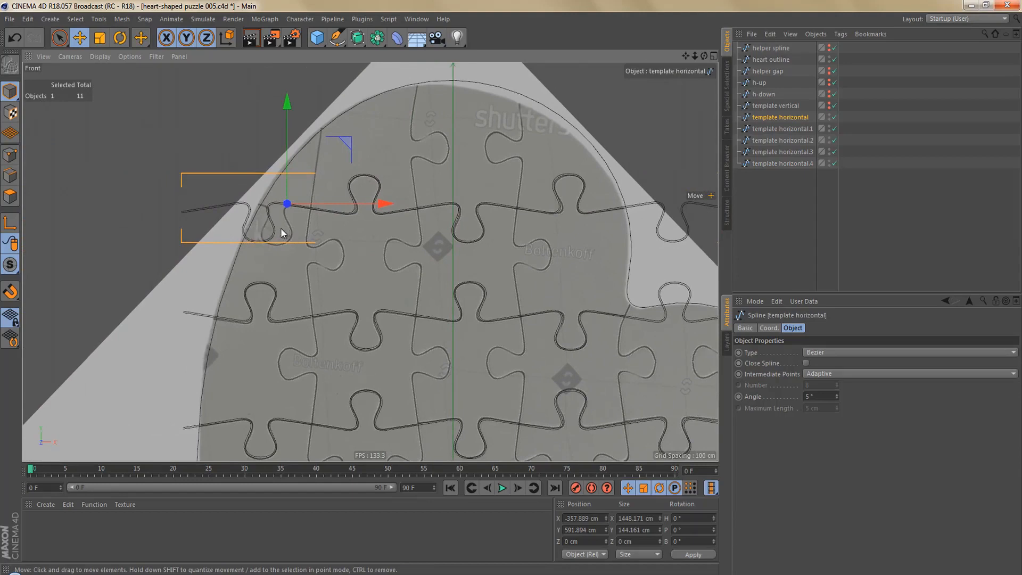
Select the points of template horizontal from its left end through the first downward knob
key(Tab)
key(e)
key(0)
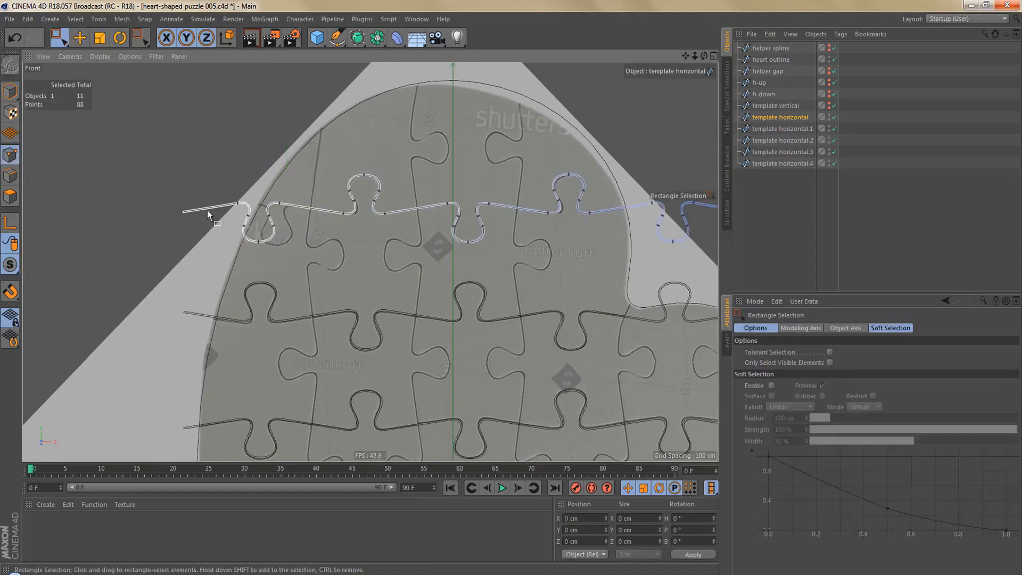
drag(149, 170, 307, 219)
scroll(281, 236, up, 4)
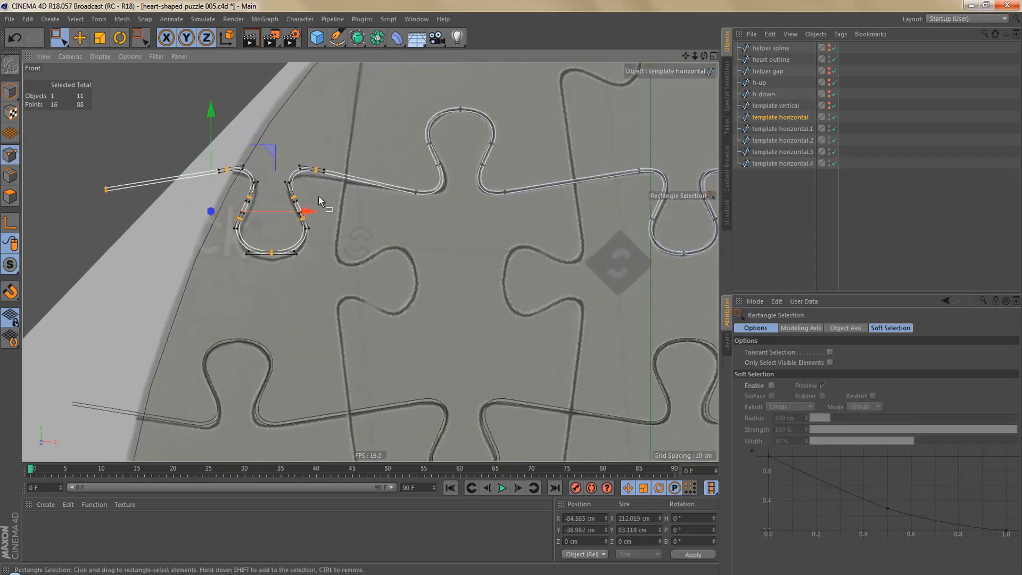
alt+middle_drag(317, 198, 314, 239)
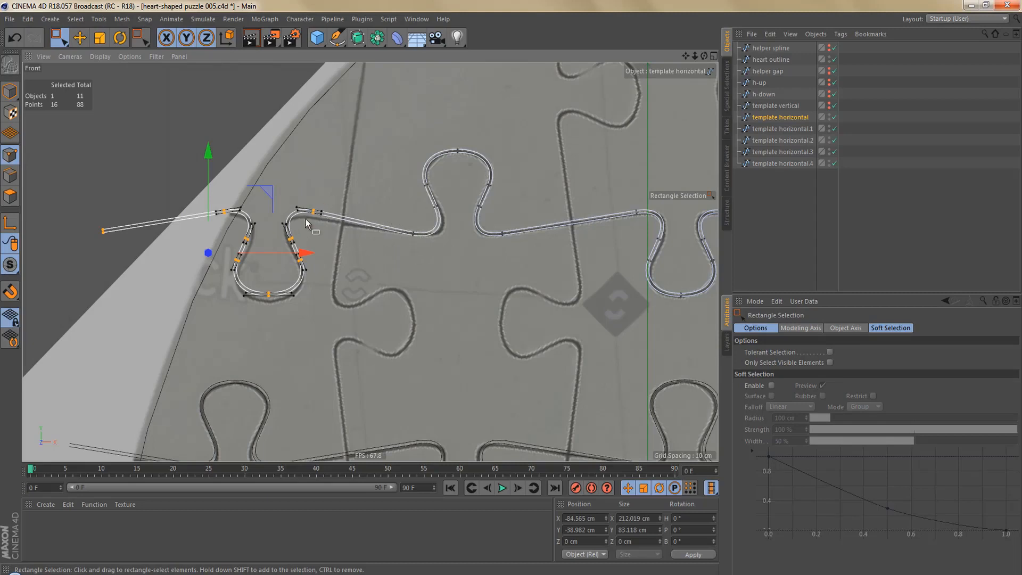
Duplicate template horizontal as a snapping reference named helper, and make the original spline active again
ctrl+drag(764, 119, 767, 123)
double_click(767, 128)
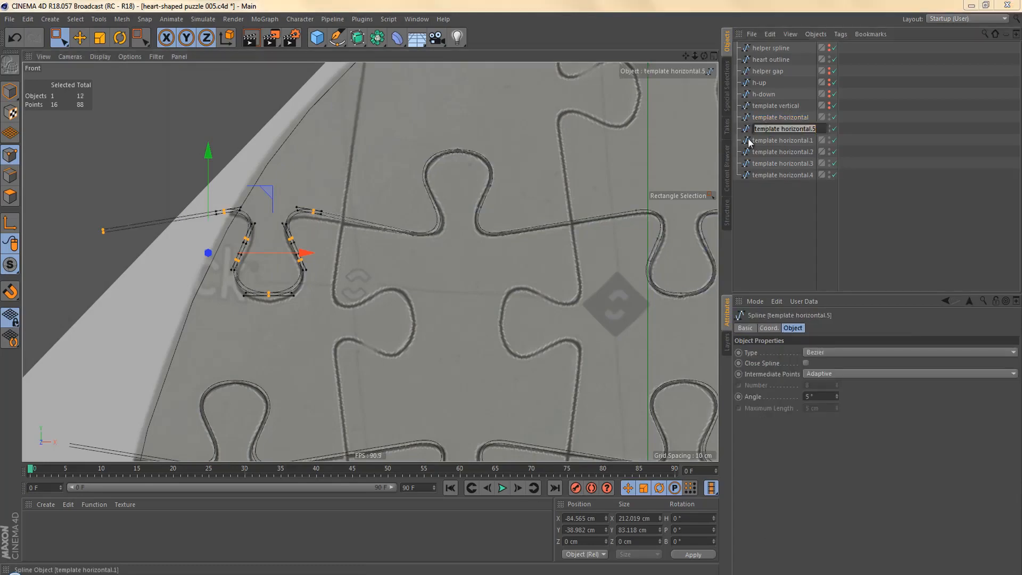
text(helper)
key(Return)
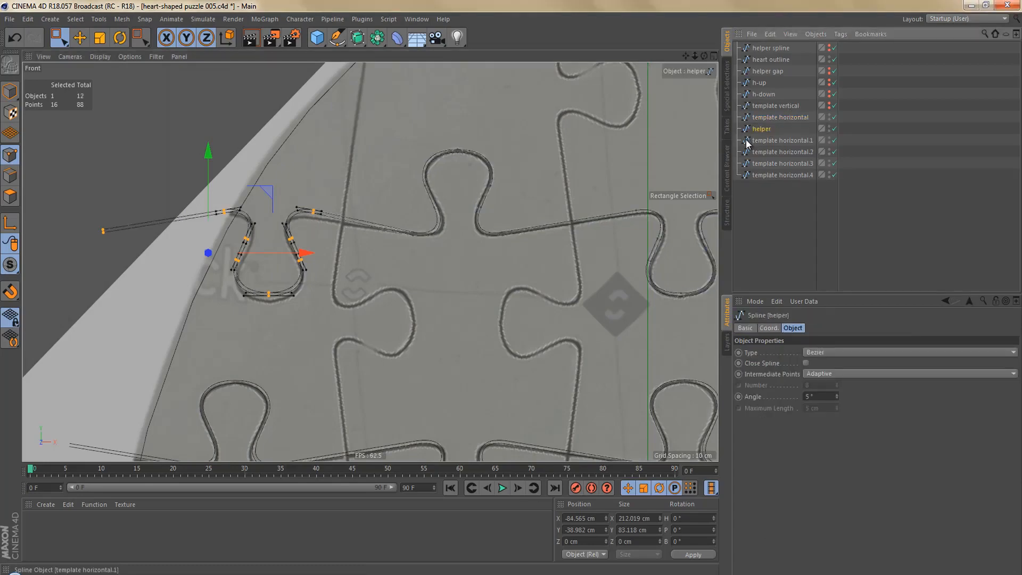
click(765, 118)
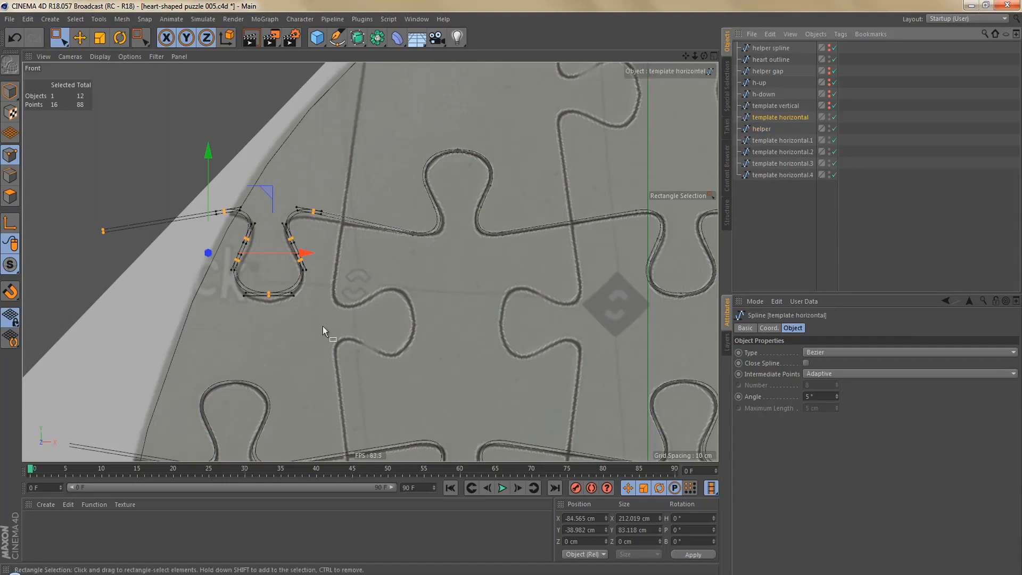
With snapping and Lock Tangent Length enabled in the Pen tool, align the first knob's right shoulder tangents to the helper spline
scroll(320, 222, up, 2)
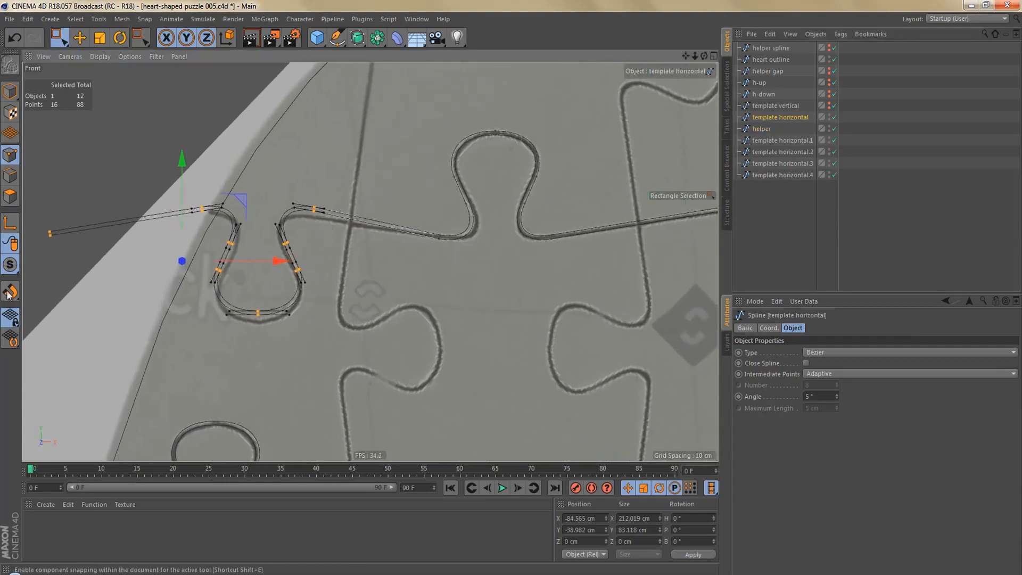
key(space)
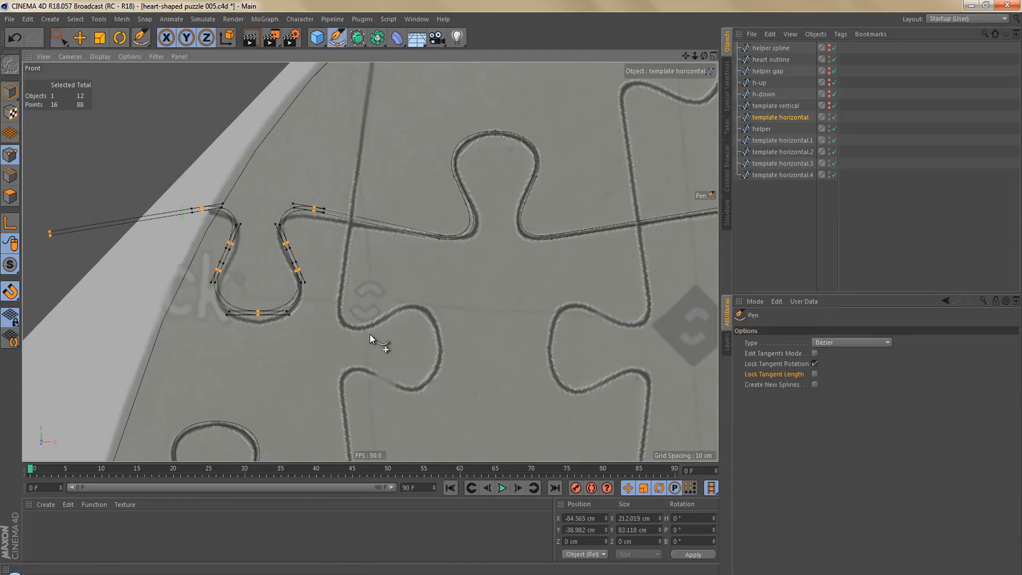
click(814, 373)
scroll(424, 205, up, 5)
scroll(445, 207, up, 1)
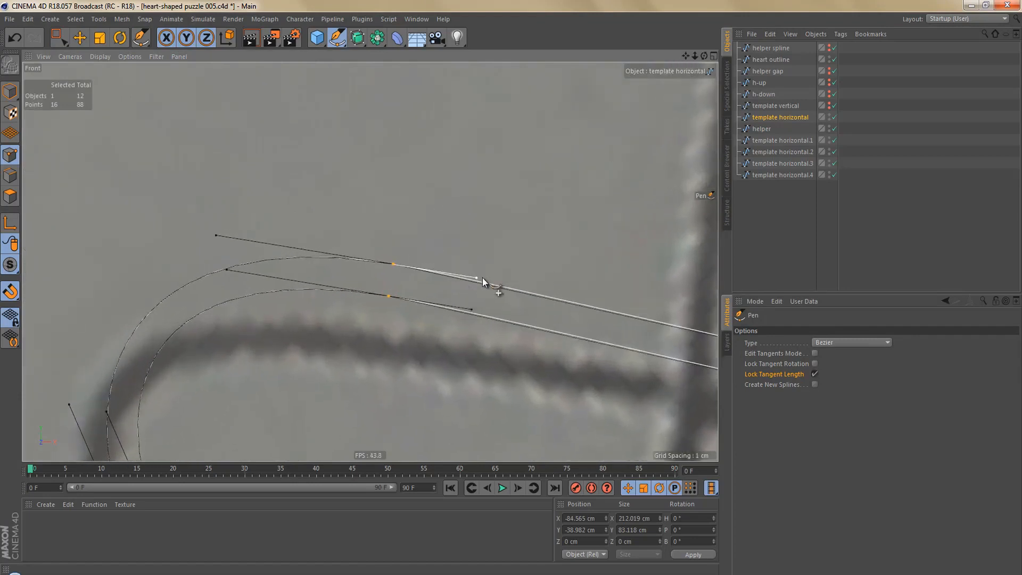
drag(477, 278, 479, 283)
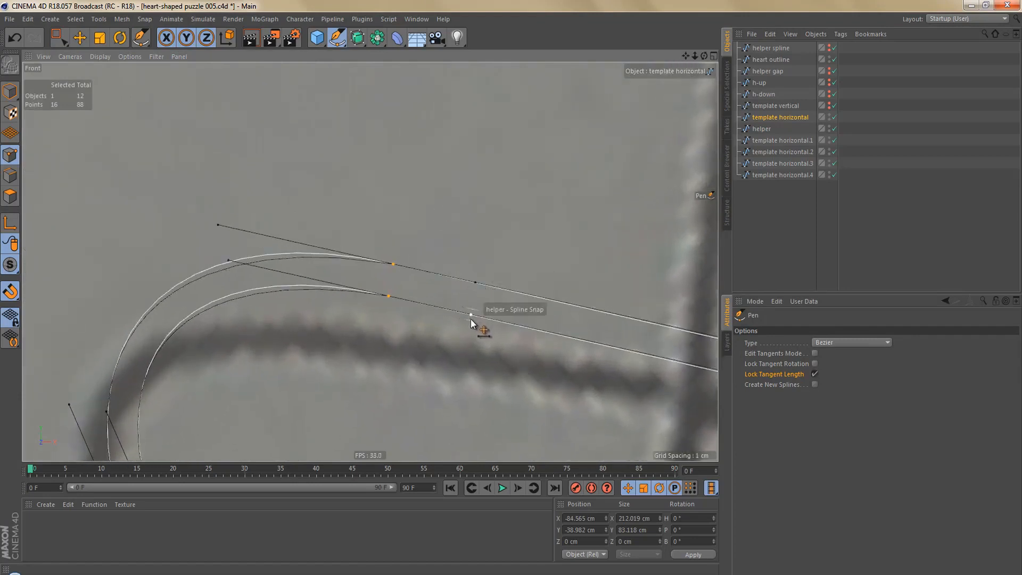
Align the tangents at the other end of the straight segment, before the first upward knob, to the helper spline
scroll(444, 309, down, 2)
alt+right_drag(418, 342, 280, 307)
alt+middle_drag(279, 308, 245, 302)
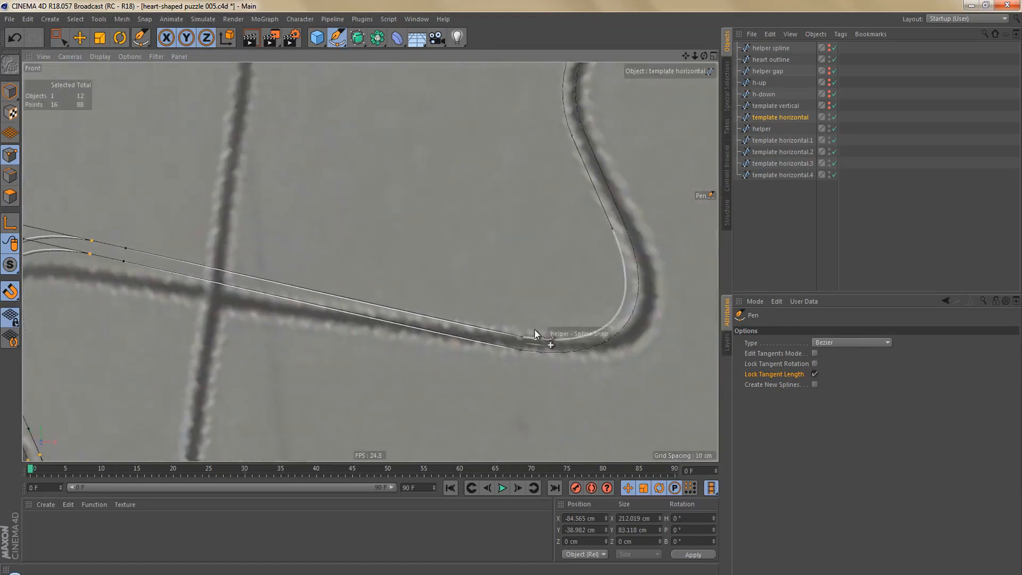
click(517, 343)
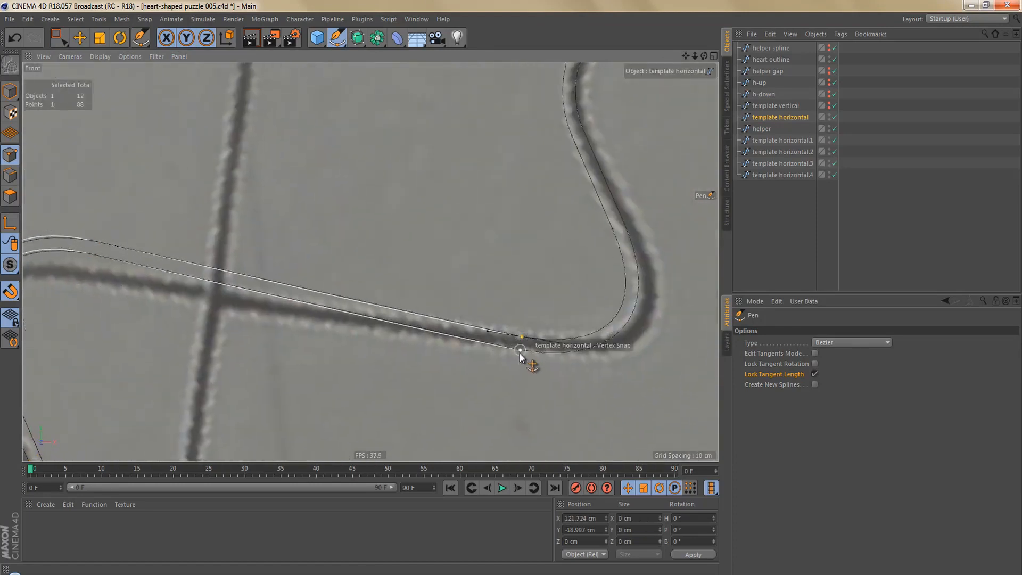
scroll(516, 326, up, 5)
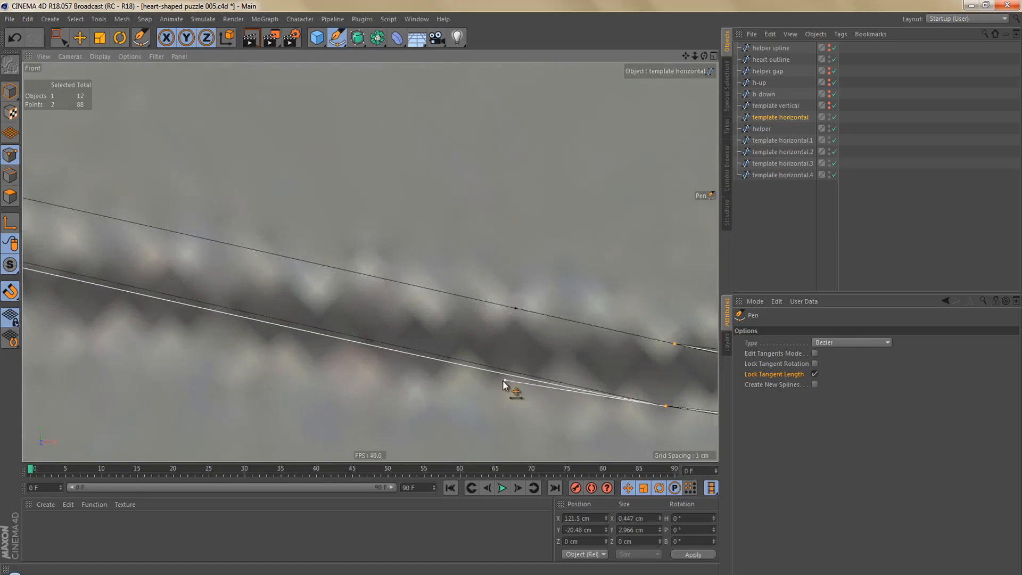
scroll(508, 320, down, 5)
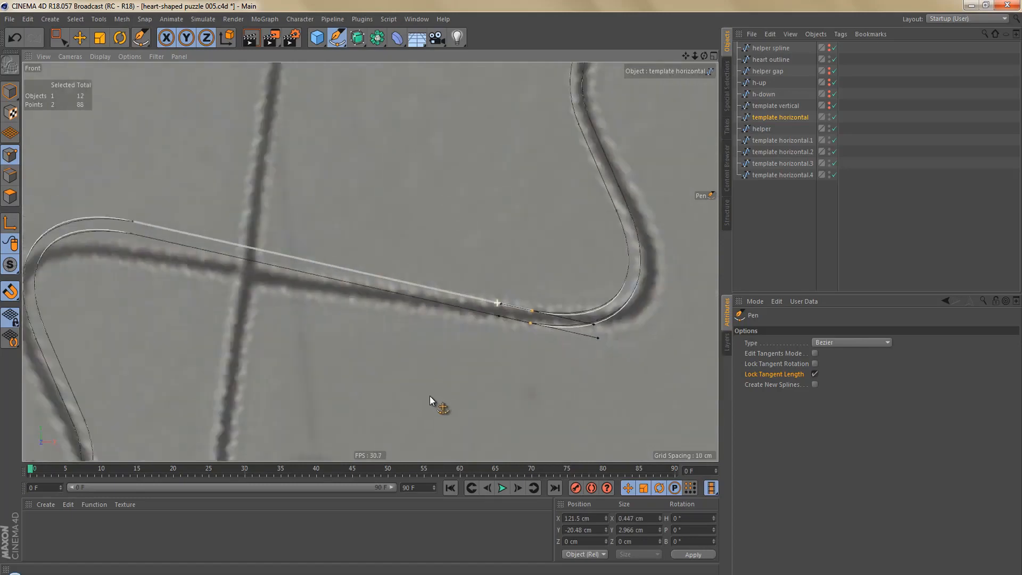
Delete the two leftmost end points of template horizontal and remove the helper spline
alt+middle_drag(381, 332, 580, 296)
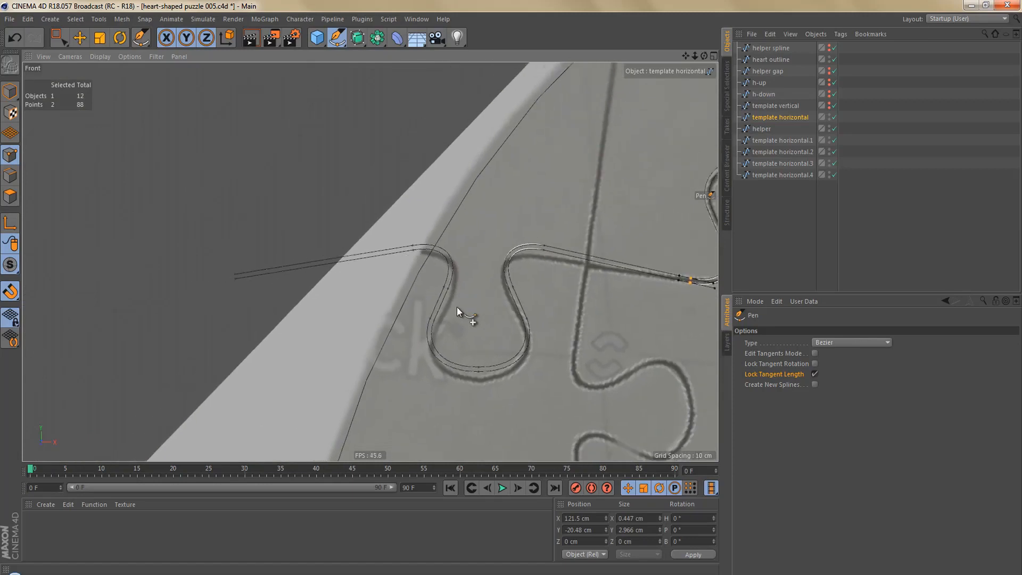
key(0)
drag(210, 255, 260, 302)
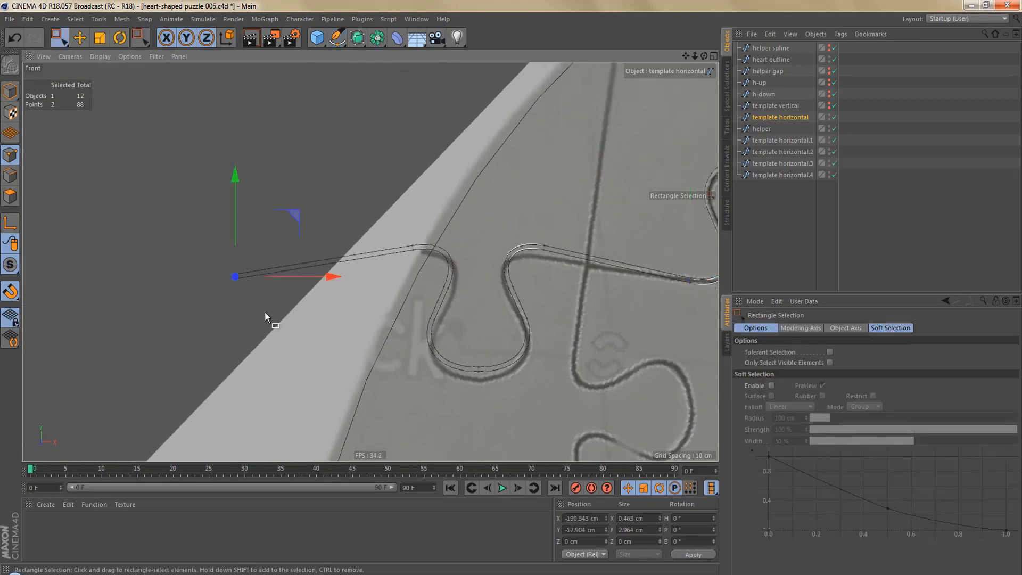
click(276, 312)
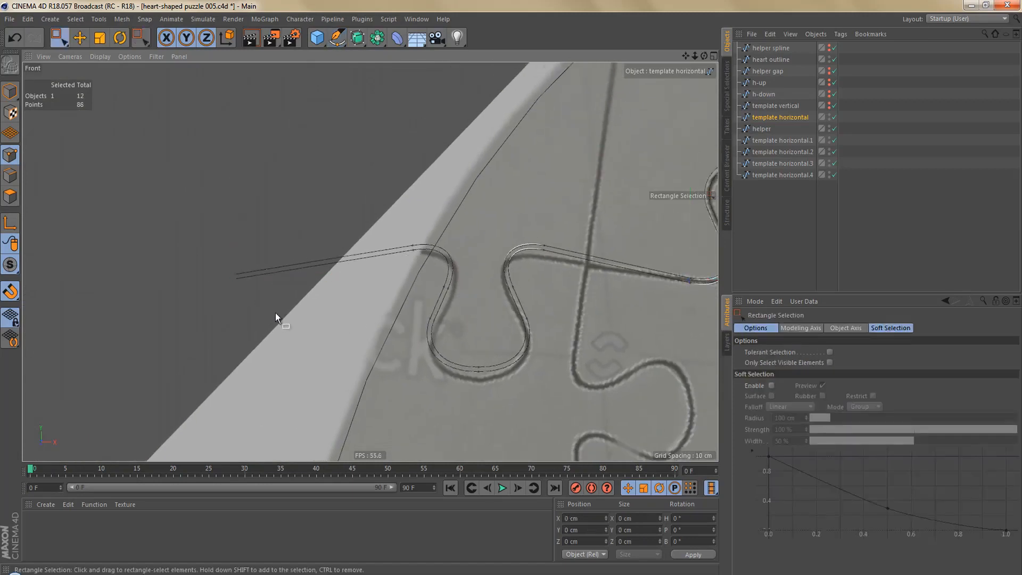
click(763, 129)
key(Delete)
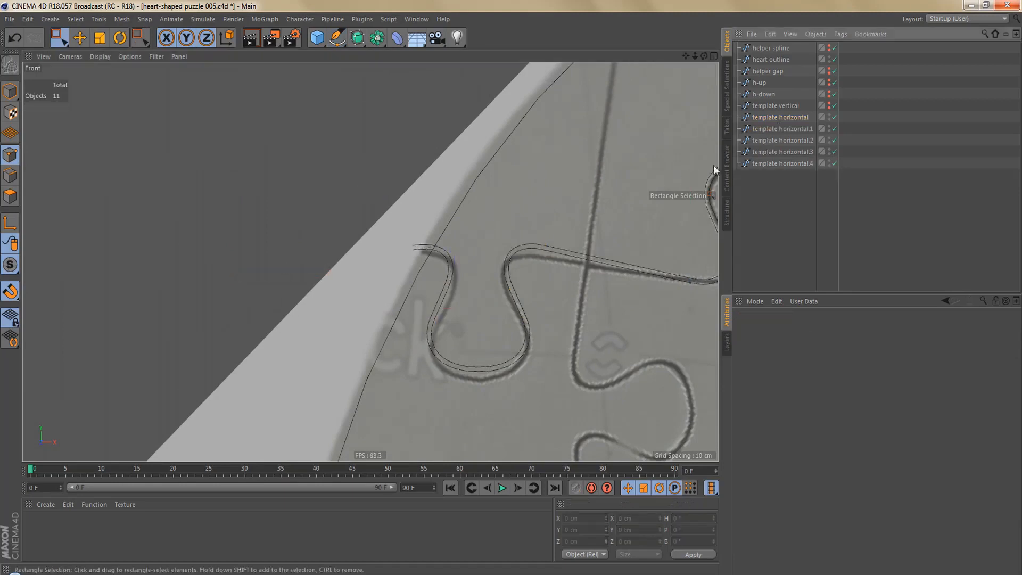
Delete the surplus points of template horizontal beyond the heart's right edge, from the second downward knob to the right end
click(772, 116)
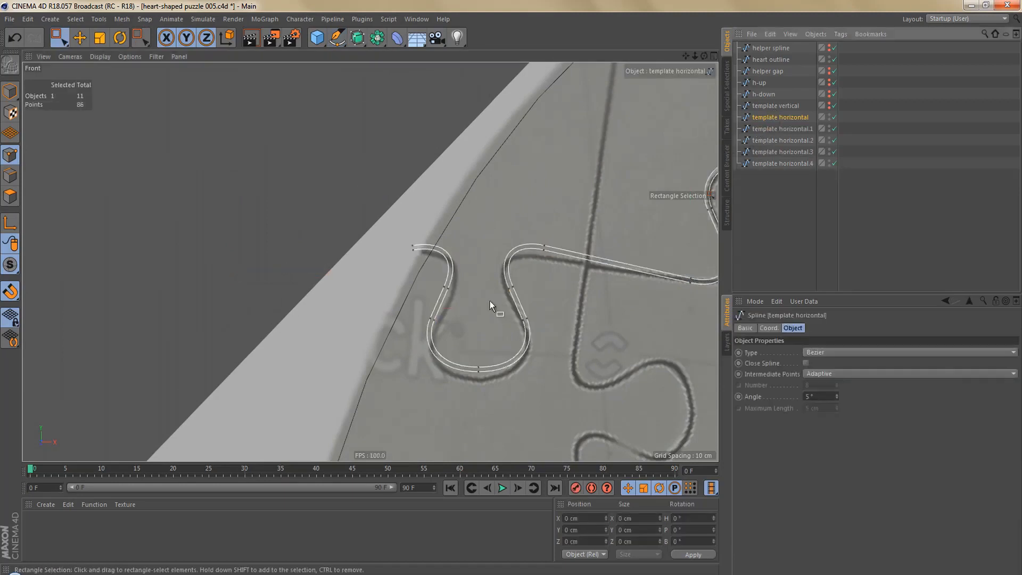
alt+middle_drag(416, 292, 112, 291)
scroll(289, 254, down, 5)
alt+middle_drag(458, 267, 180, 273)
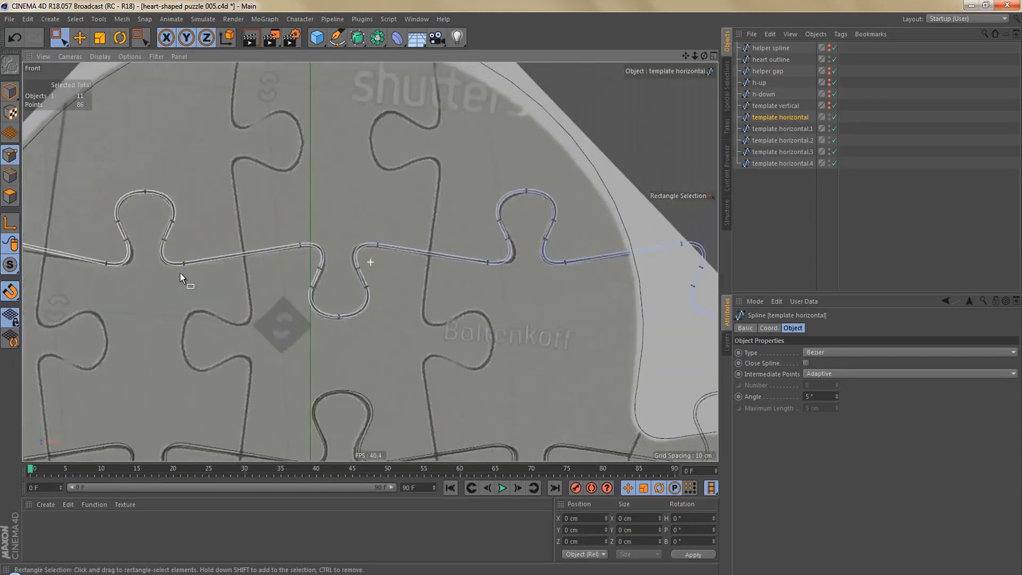
alt+middle_drag(493, 273, 443, 276)
alt+middle_drag(518, 271, 340, 264)
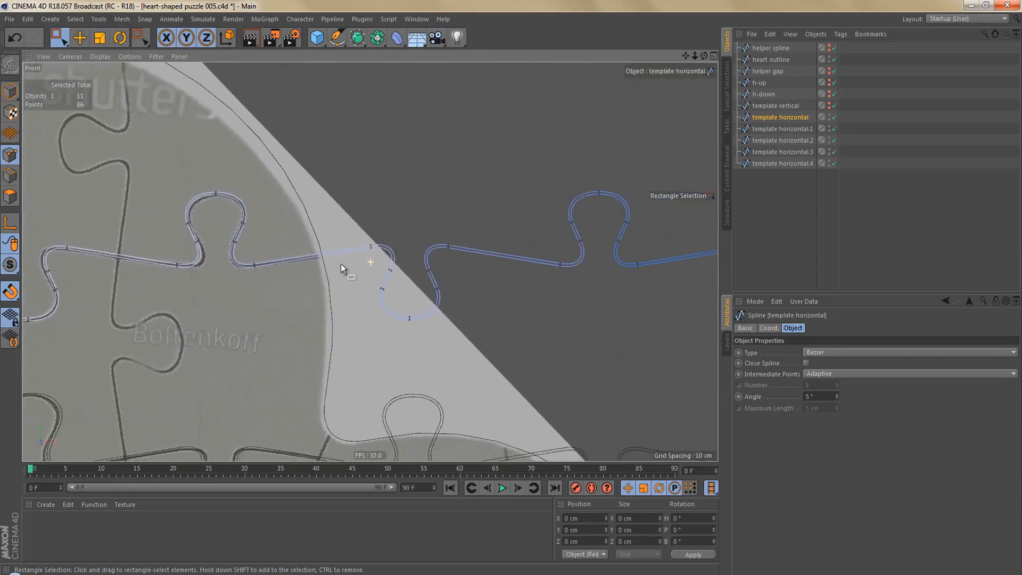
alt+middle_drag(420, 280, 334, 277)
scroll(335, 276, down, 2)
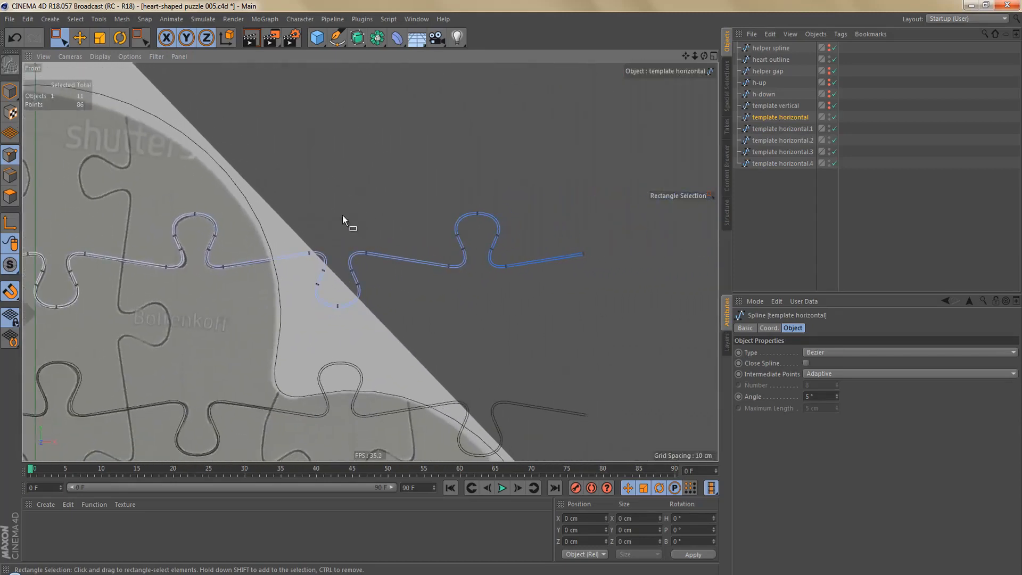
drag(341, 188, 613, 333)
scroll(322, 311, up, 3)
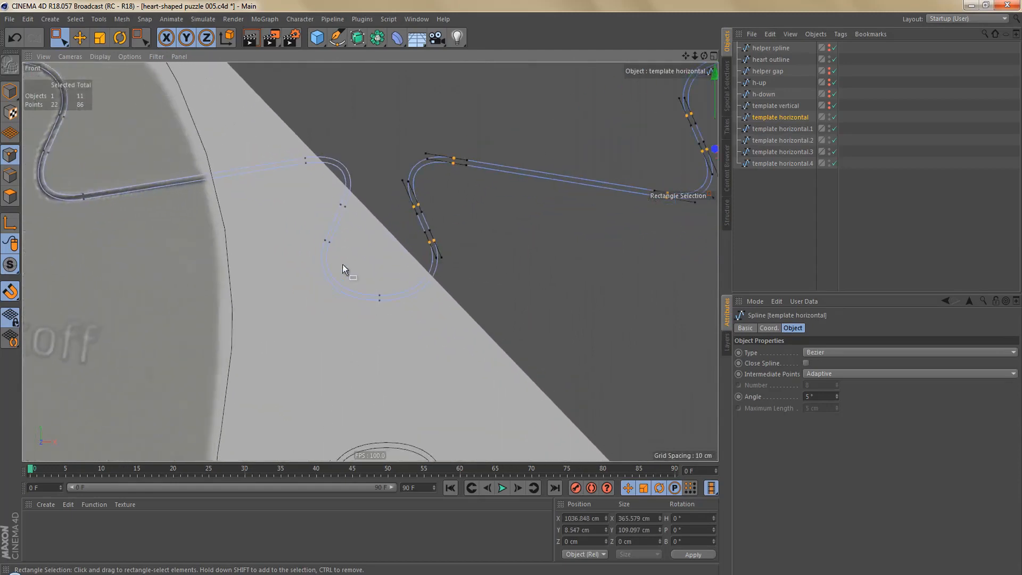
shift+drag(323, 203, 461, 328)
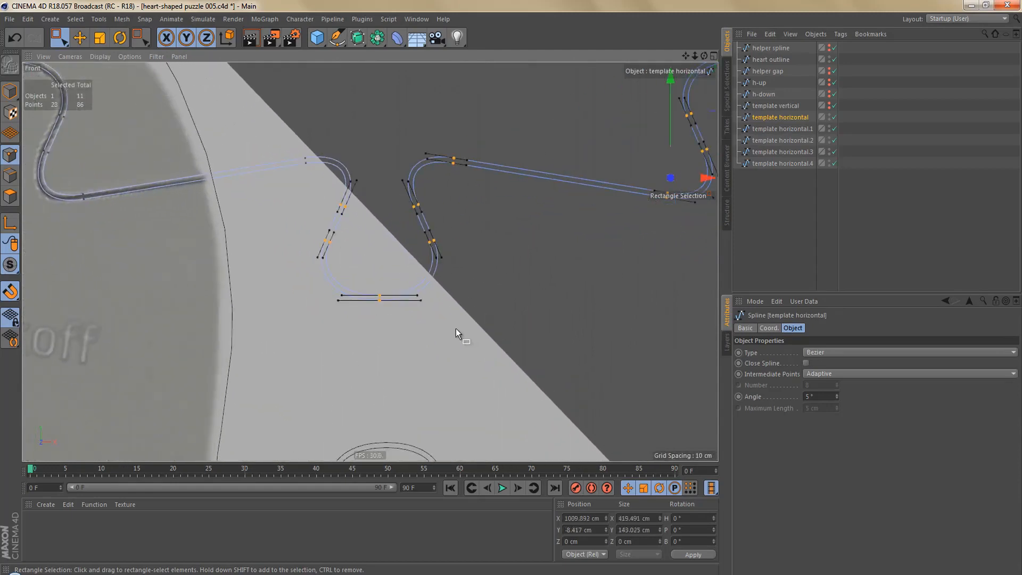
key(Delete)
Apply Hard Interpolation to the two remaining end points on the right of template horizontal
drag(304, 153, 346, 231)
right_click(347, 231)
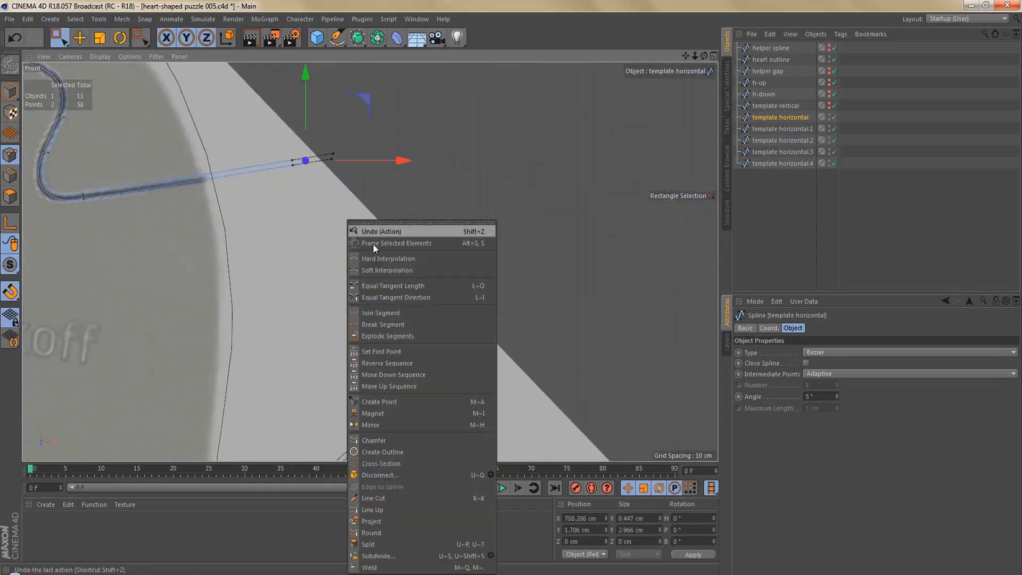
click(394, 262)
scroll(416, 266, down, 10)
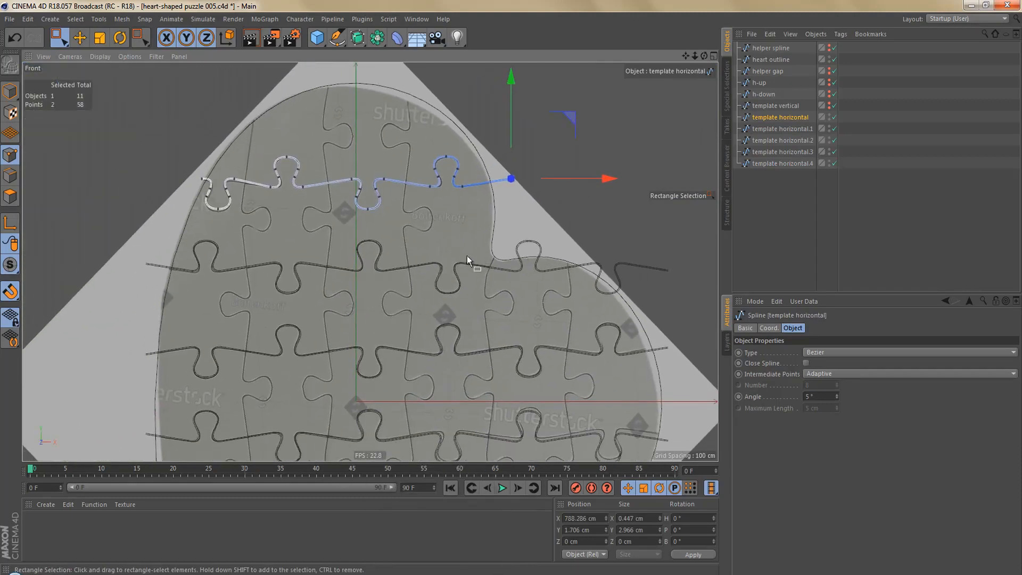
Cut both lines of template horizontal.1 where the vertical cut line crosses them just below the heart's cleft
click(782, 128)
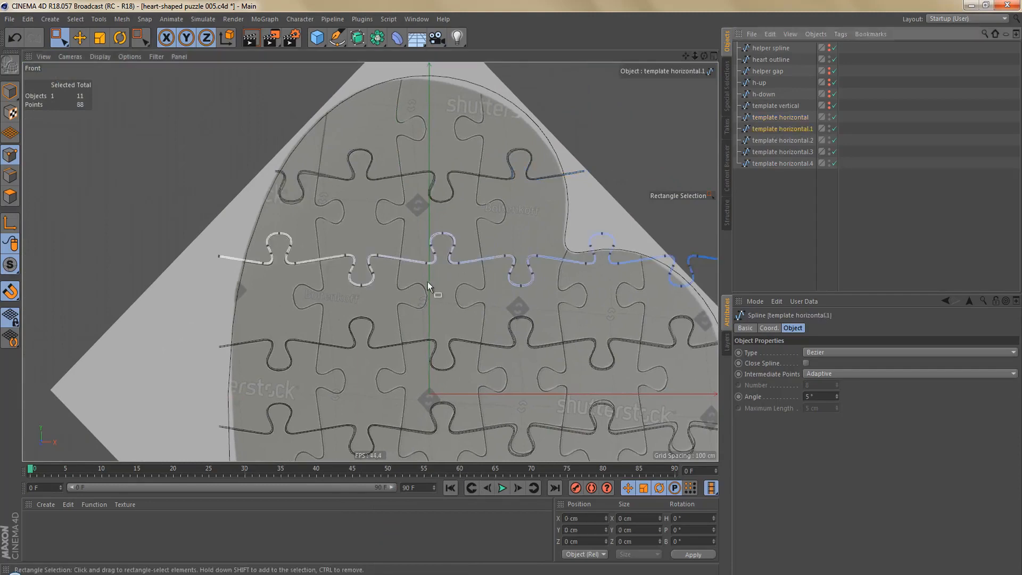
scroll(373, 274, up, 6)
alt+middle_drag(372, 275, 215, 323)
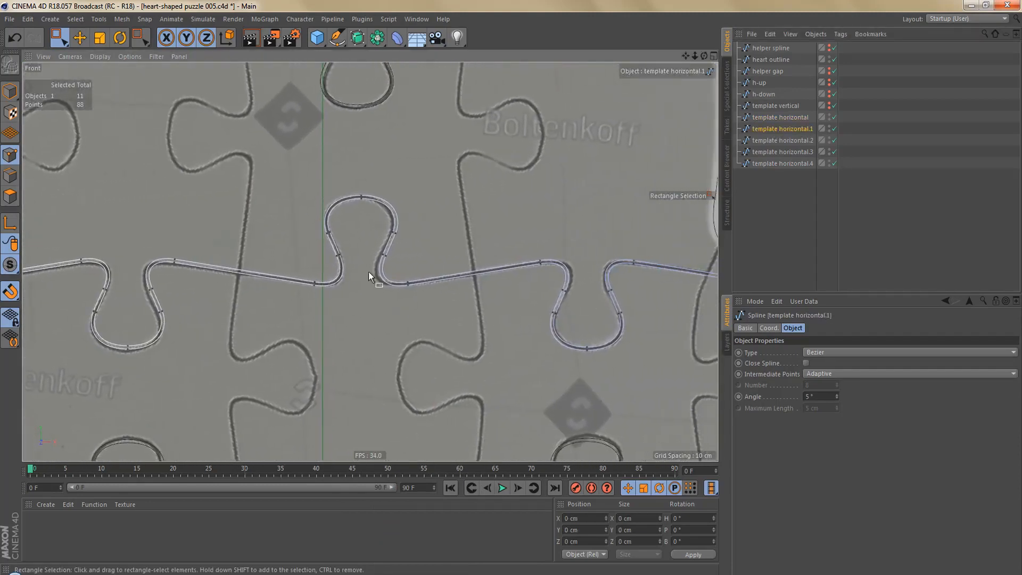
alt+middle_drag(368, 271, 137, 261)
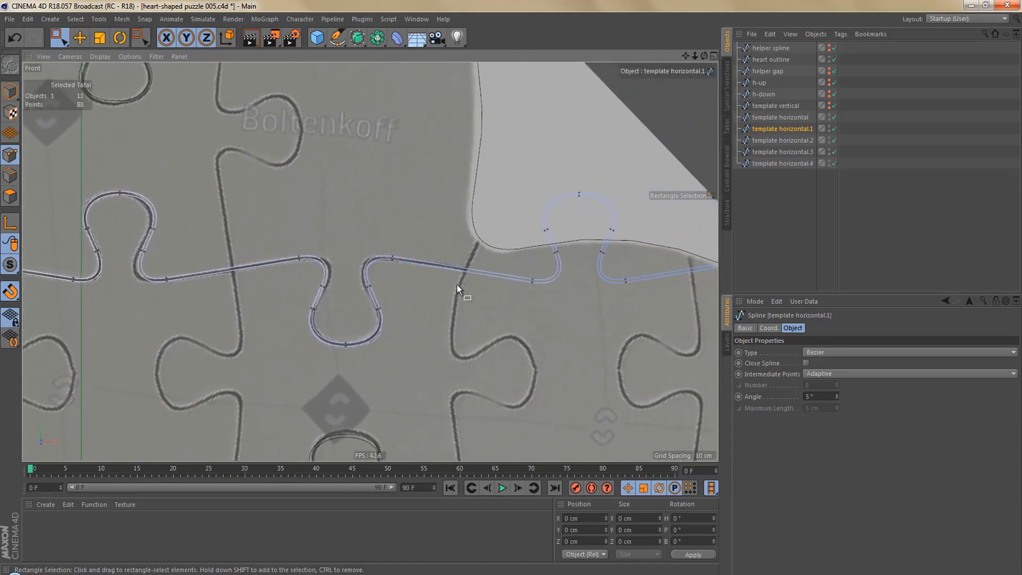
alt+middle_drag(459, 280, 408, 279)
alt+right_drag(408, 274, 445, 263)
key(k)
key(k)
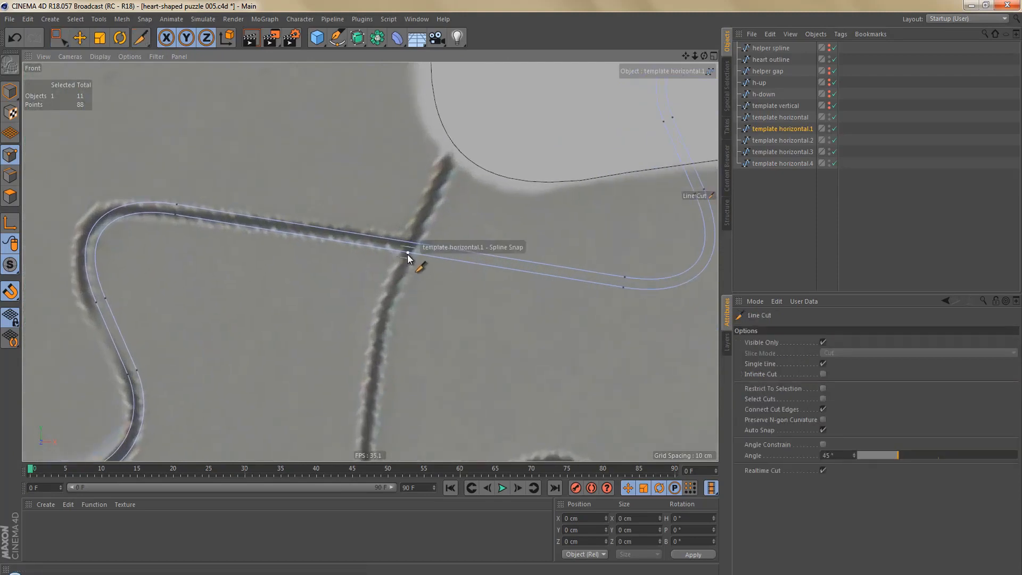
scroll(401, 263, up, 2)
click(423, 222)
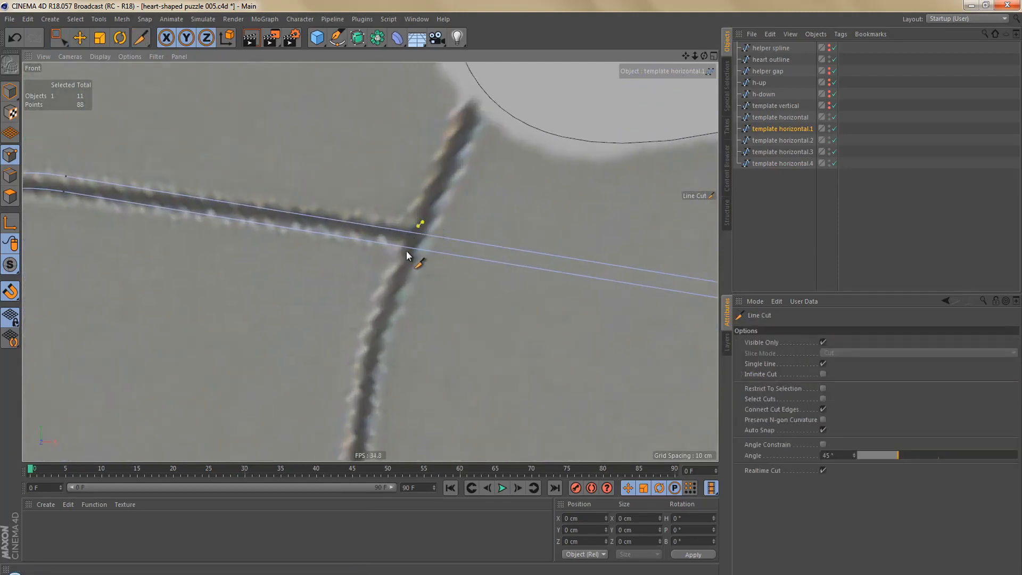
click(403, 266)
scroll(411, 229, down, 5)
scroll(376, 301, down, 2)
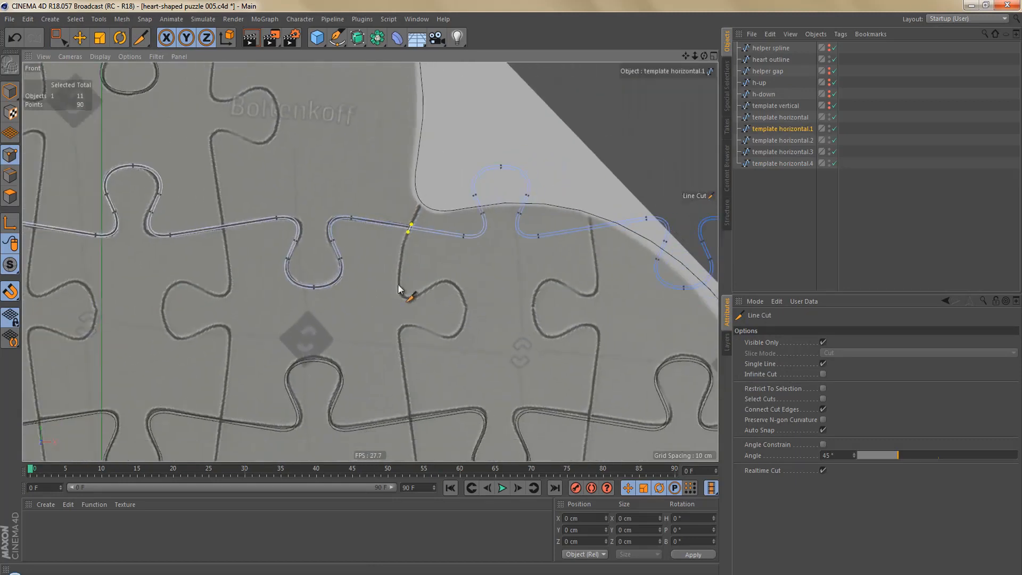
Delete the surplus points of template horizontal.1 beyond the new cut, from the third upward knob to the right end
alt+middle_drag(414, 285, 289, 296)
key(0)
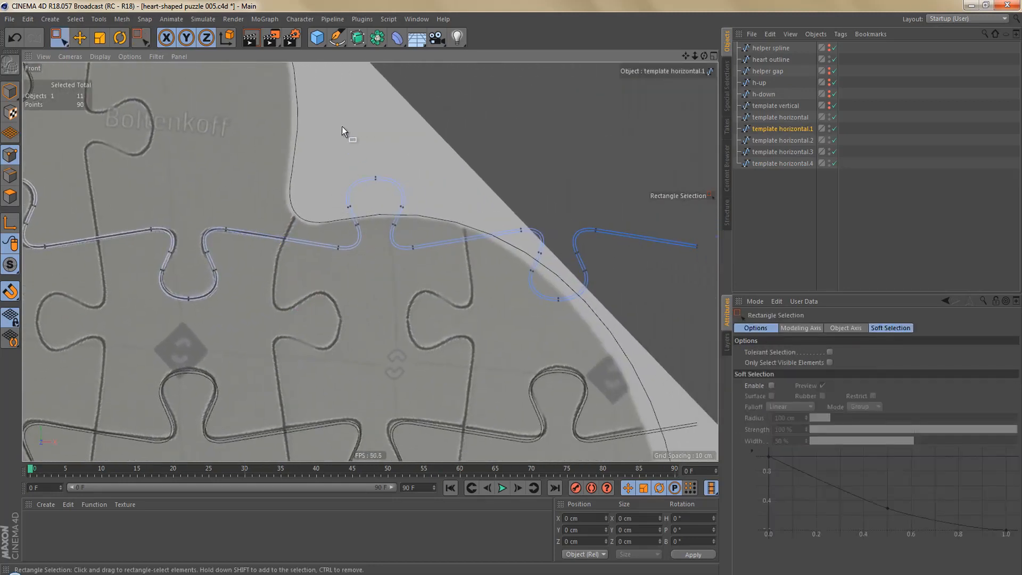
drag(342, 126, 707, 350)
key(Delete)
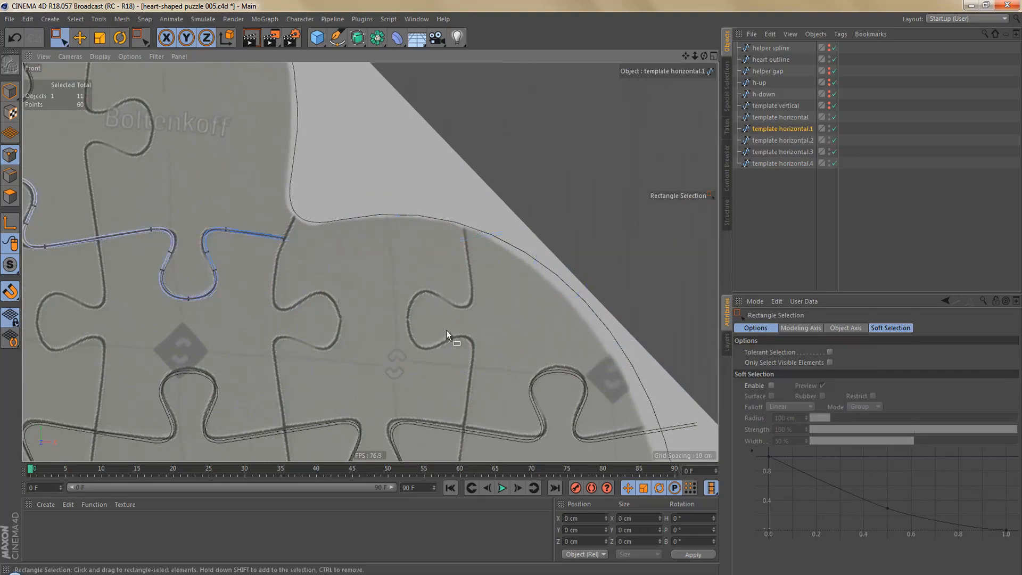
Apply Hard Interpolation to the two remaining end points on the right of template horizontal.1
drag(273, 226, 298, 268)
right_click(308, 274)
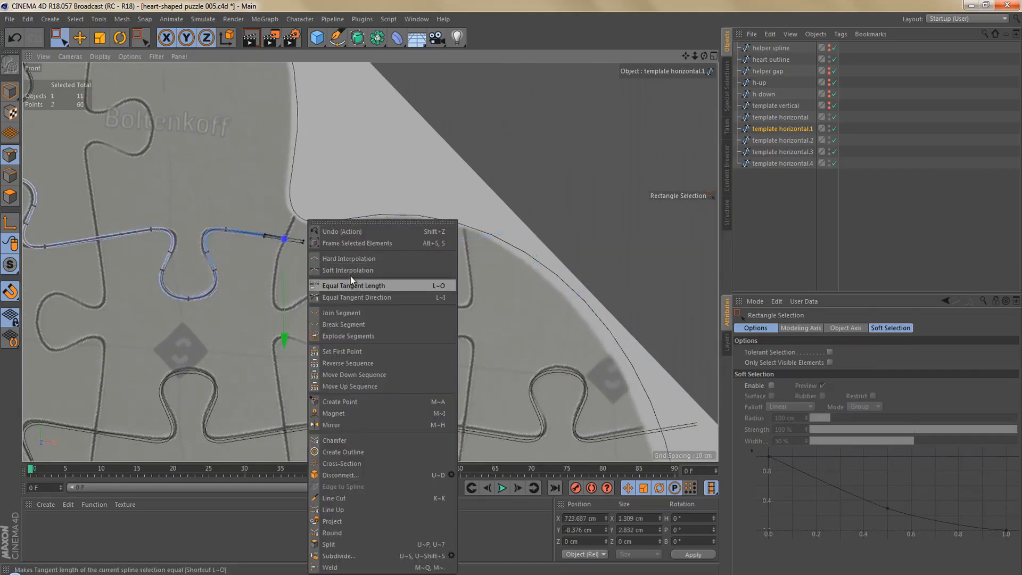
click(353, 260)
scroll(564, 205, down, 5)
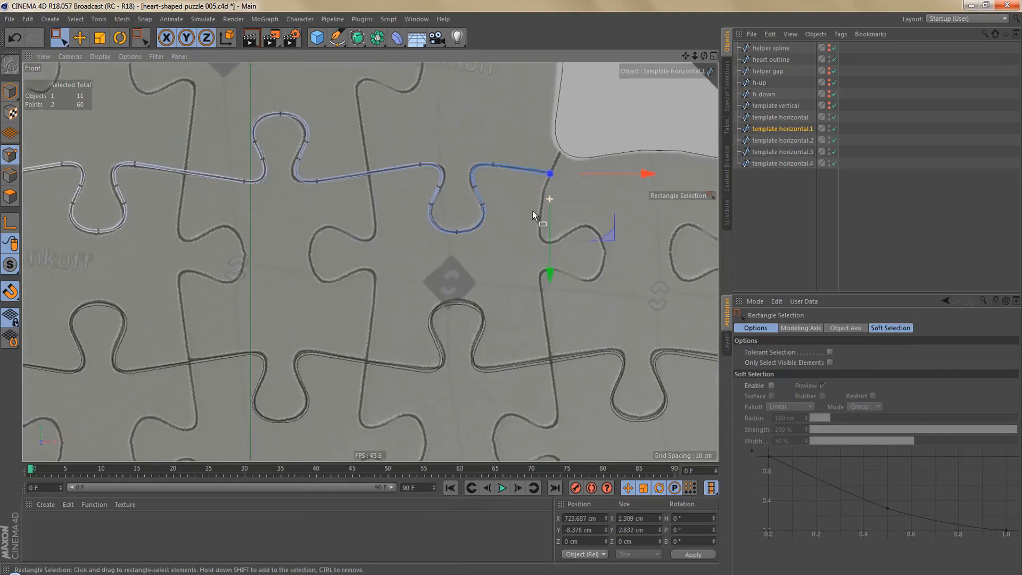
alt+middle_drag(473, 301, 413, 254)
Rotate template horizontal.3 to a bank angle of about 0.74° so it follows the cut line in the reference image
click(784, 141)
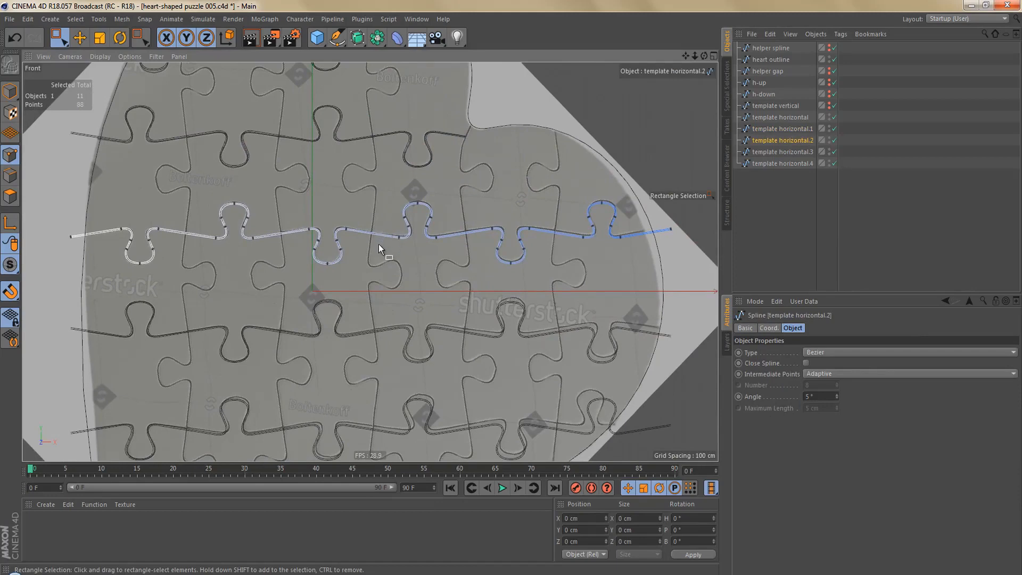
alt+middle_drag(379, 244, 398, 232)
click(769, 152)
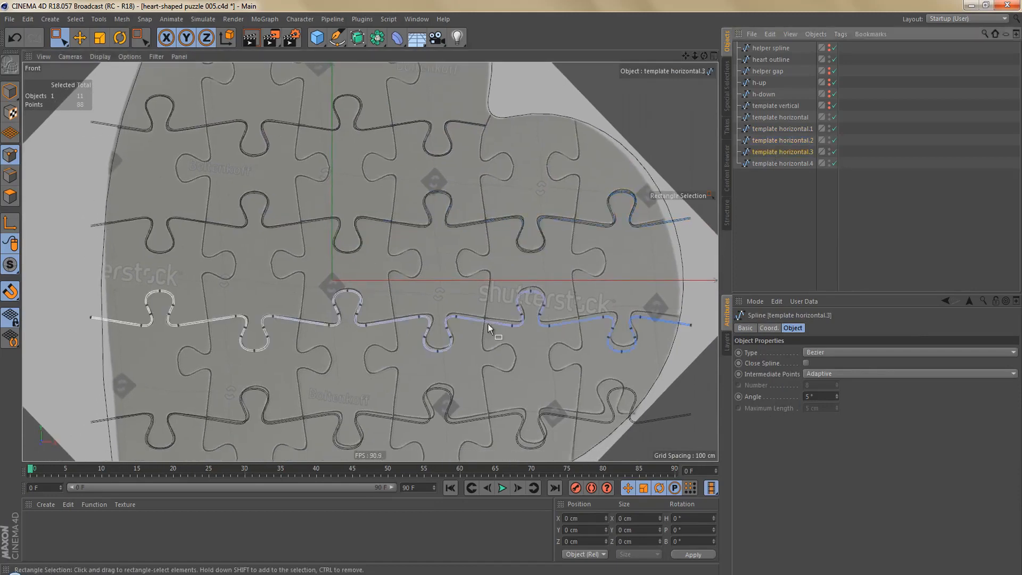
alt+middle_drag(488, 324, 353, 302)
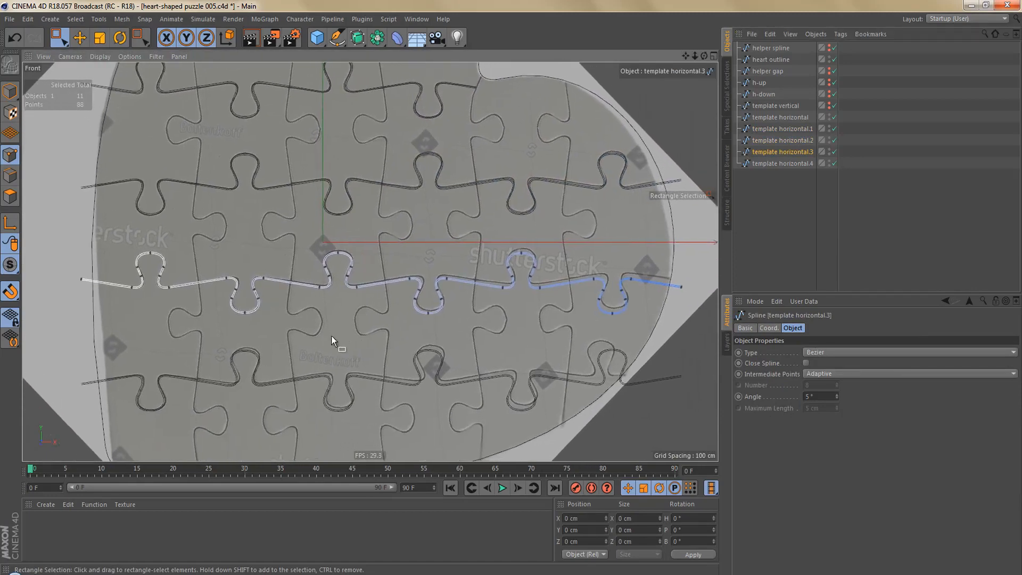
alt+right_drag(367, 306, 392, 306)
alt+middle_drag(409, 308, 383, 312)
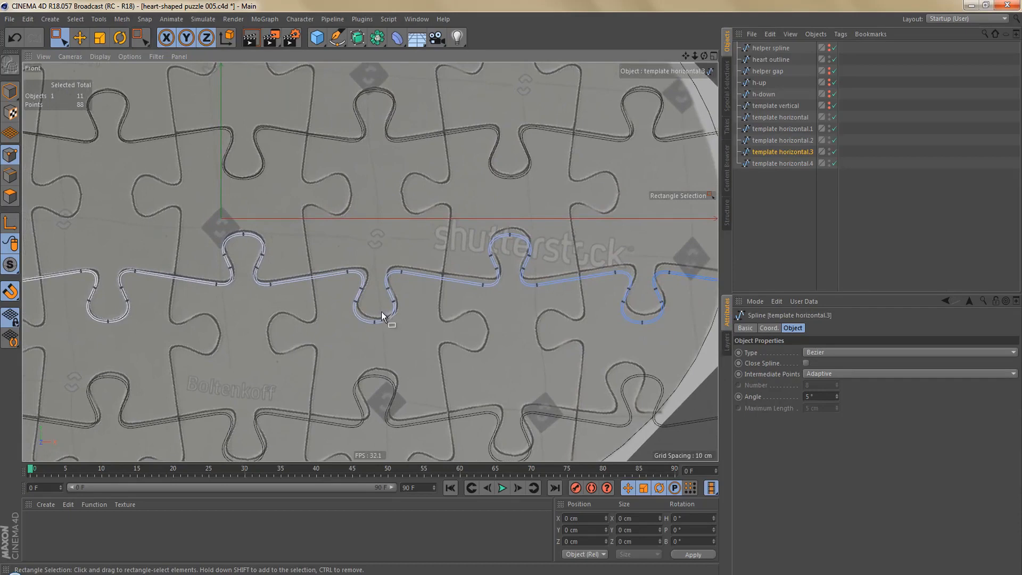
key(Return)
key(r)
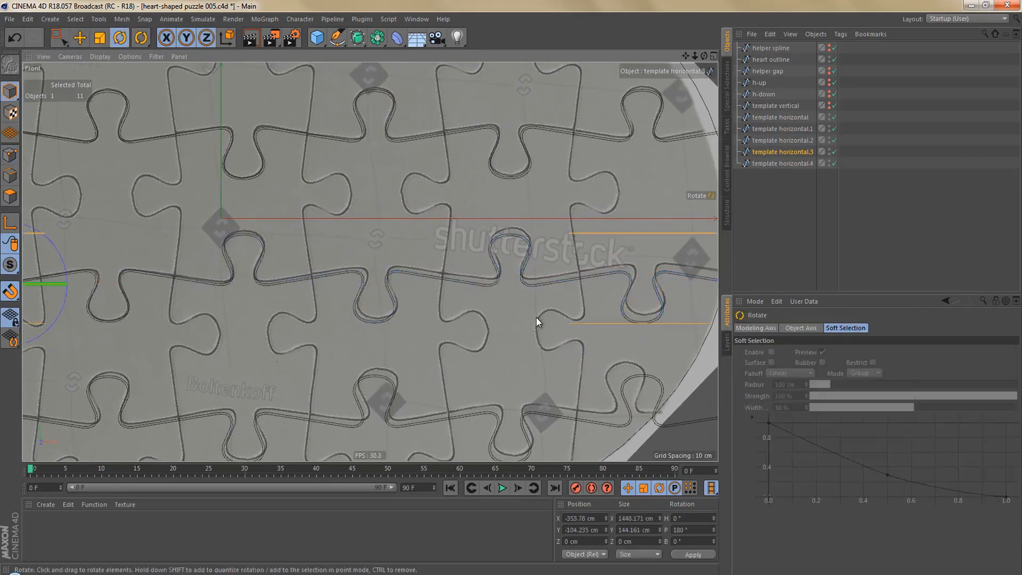
drag(535, 318, 539, 310)
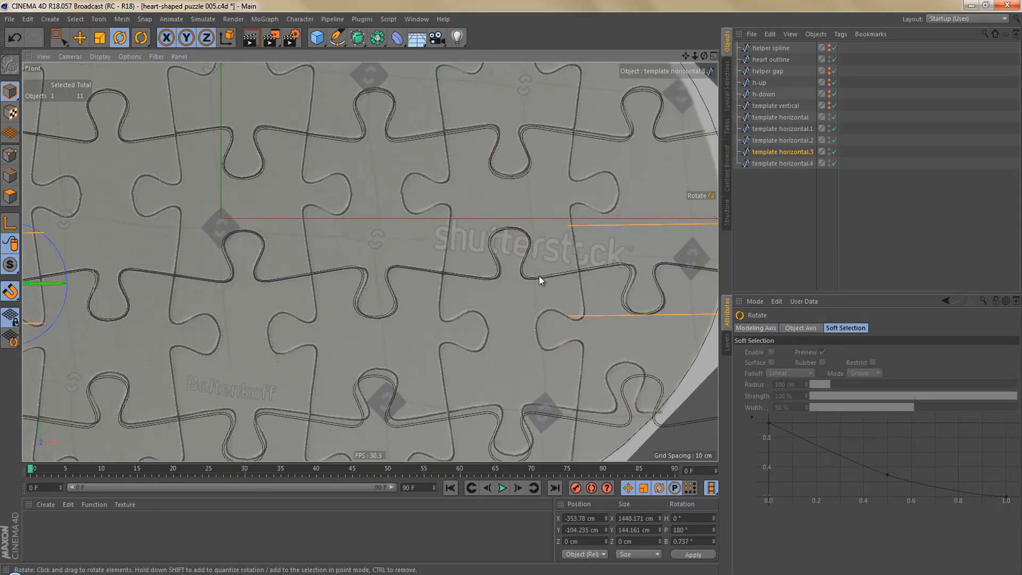
scroll(539, 276, down, 5)
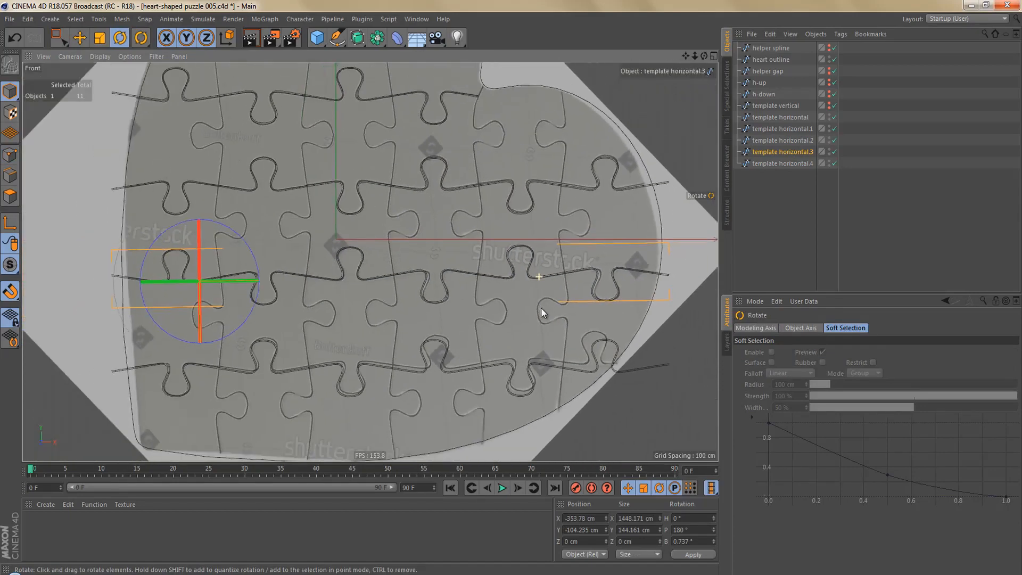
Move the last upward knob and end points of template horizontal.4 left to about X 1083 cm, matching the reference knob's horizontal position
click(773, 163)
alt+middle_drag(389, 356, 383, 324)
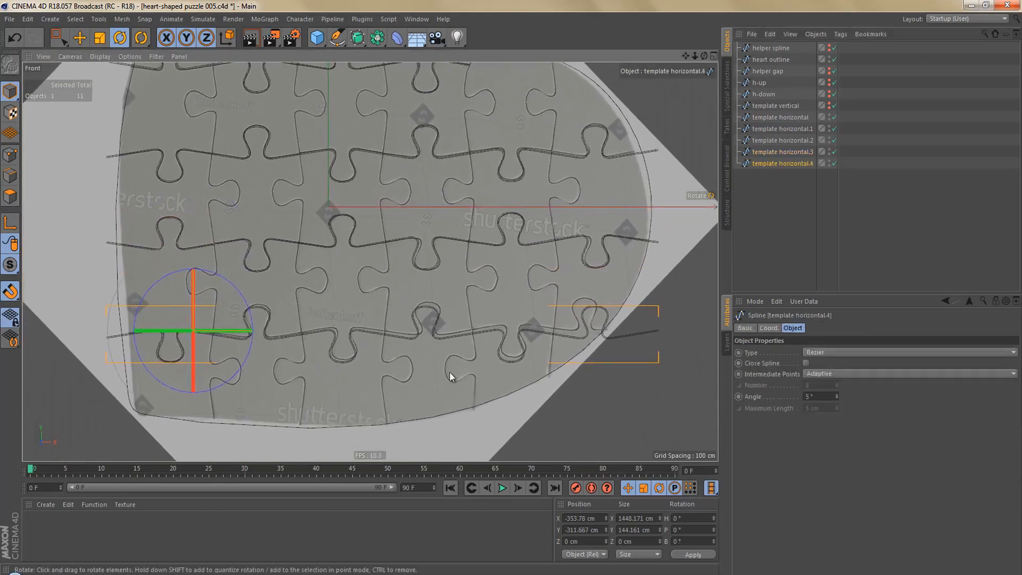
alt+middle_drag(449, 371, 391, 369)
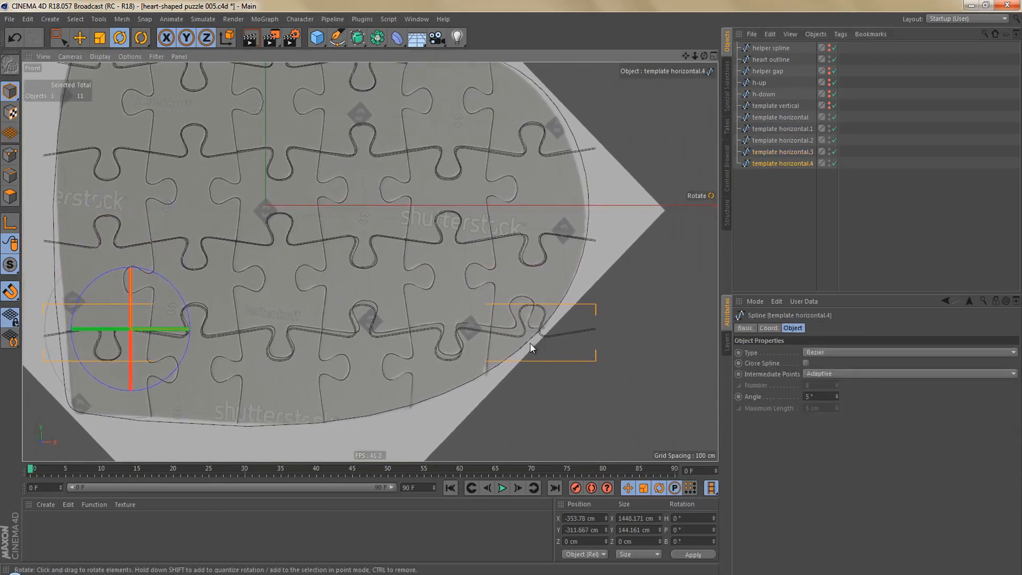
key(Return)
key(0)
drag(490, 278, 644, 396)
alt+right_drag(528, 338, 608, 337)
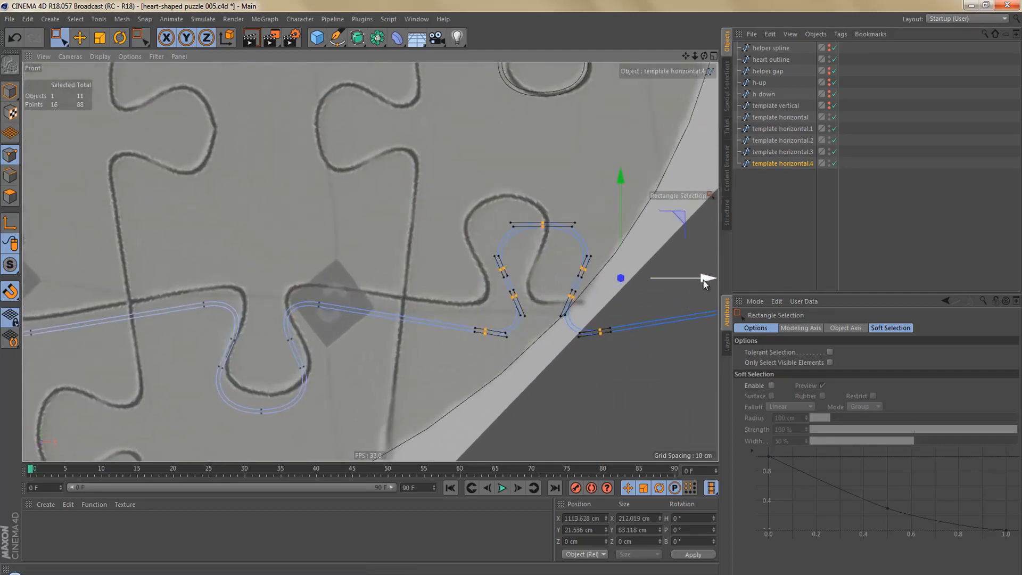
drag(704, 280, 665, 292)
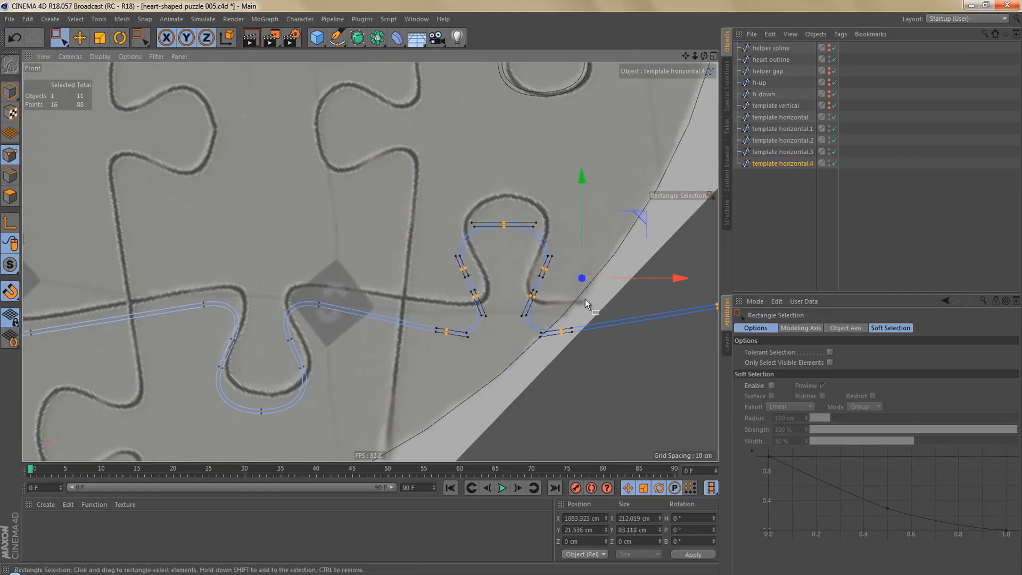
alt+right_drag(586, 298, 587, 324)
alt+middle_drag(581, 323, 556, 312)
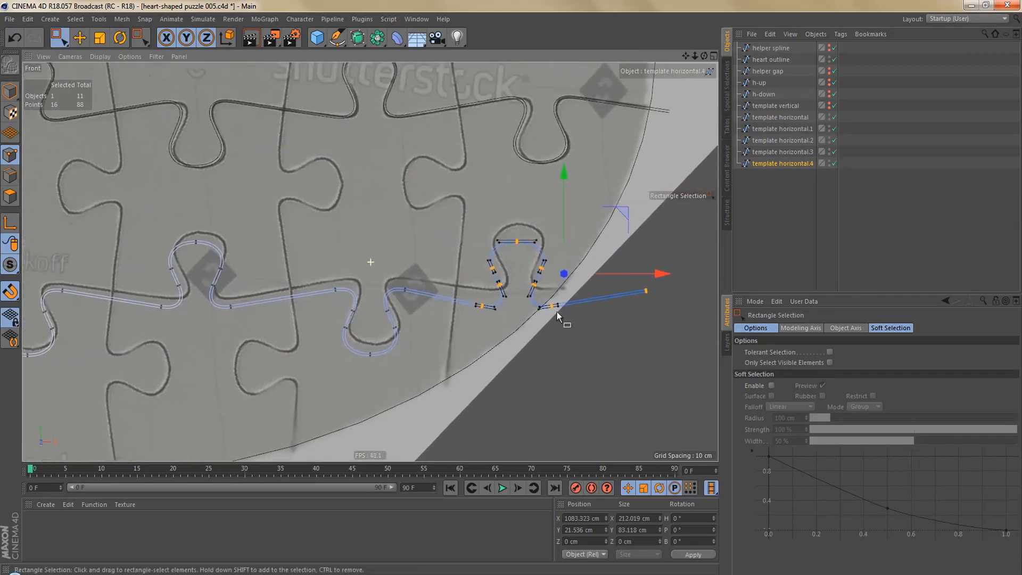
Duplicate template horizontal.4 and rename the copy helper
ctrl+drag(767, 164, 763, 183)
double_click(764, 175)
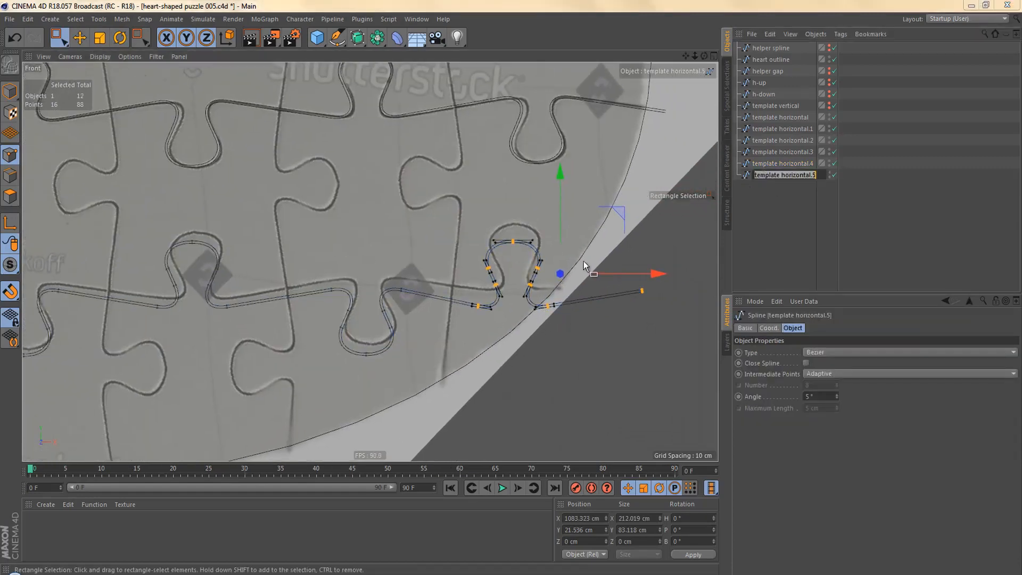
text(helper)
key(Return)
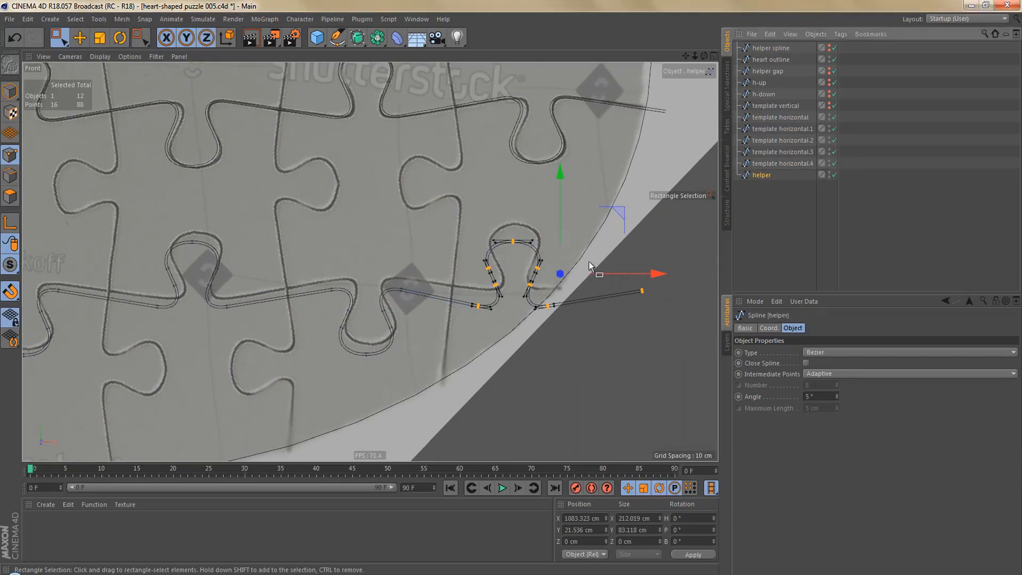
Align the tangents of template horizontal.4 just before its last upward knob to the straight lines of the helper spline
scroll(538, 272, up, 3)
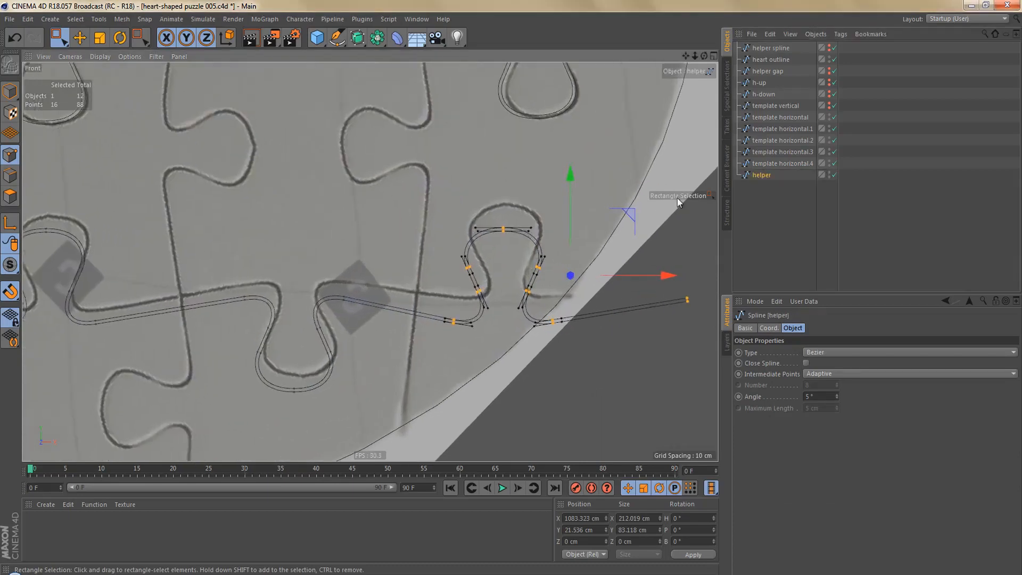
click(765, 163)
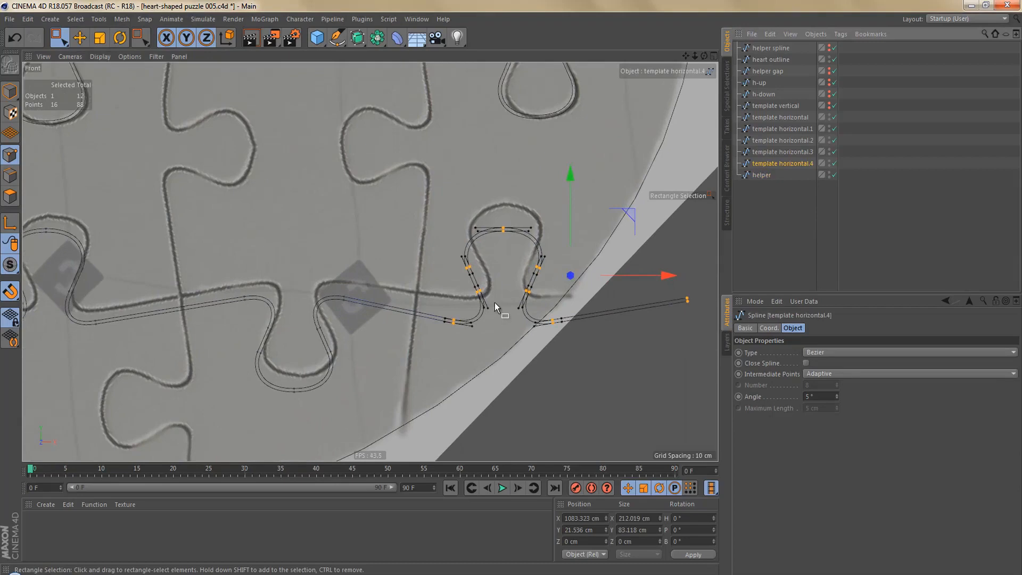
key(space)
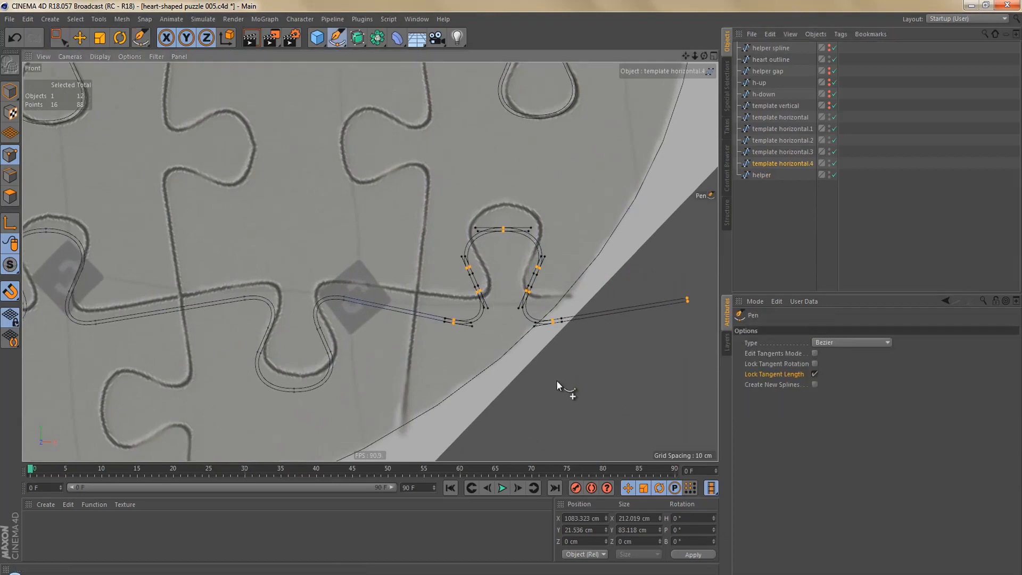
alt+right_drag(435, 307, 491, 317)
scroll(490, 317, up, 5)
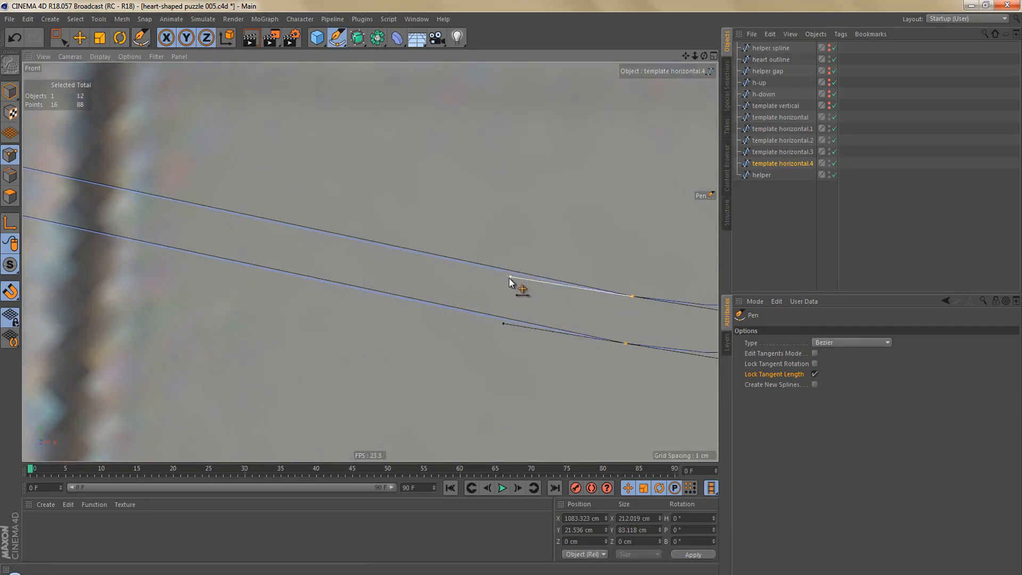
click(511, 273)
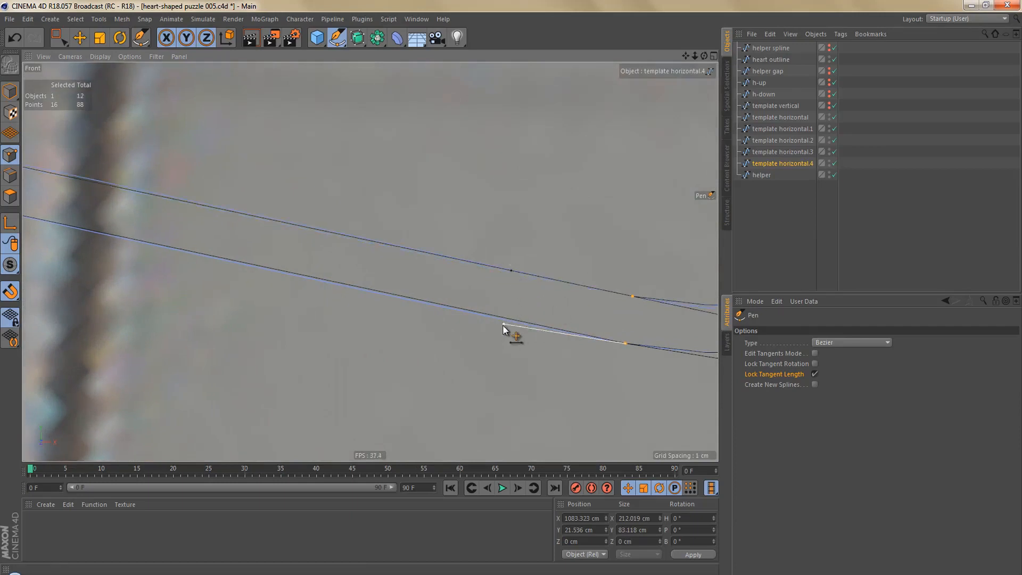
drag(504, 321, 504, 318)
Align the tangents at the straight segment's other end, just after the last downward knob, to the helper spline
scroll(494, 302, down, 3)
alt+middle_drag(415, 319, 711, 336)
click(107, 173)
shift+click(104, 197)
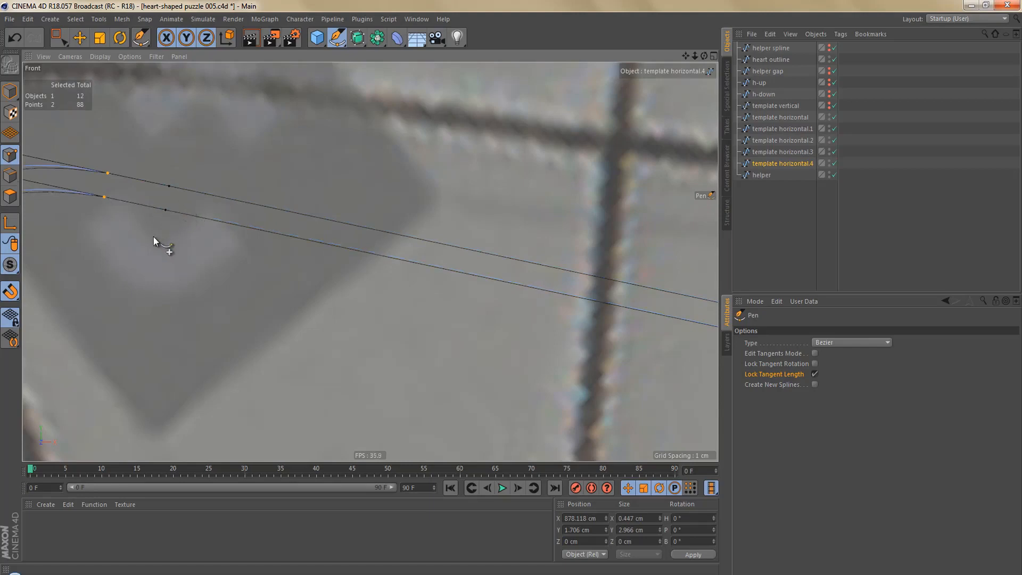
scroll(142, 257, down, 5)
scroll(134, 281, down, 1)
alt+middle_drag(231, 278, 143, 324)
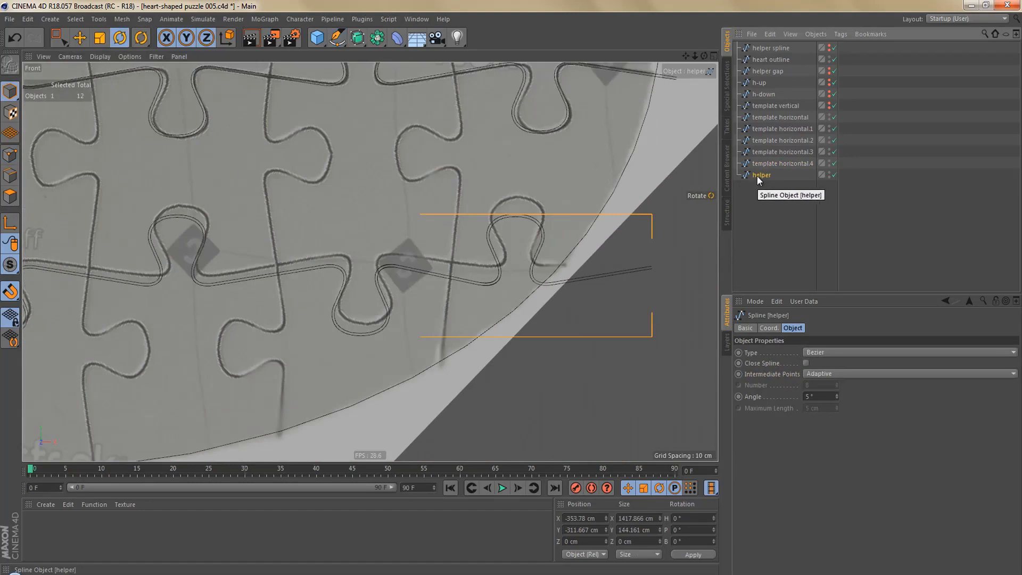
Delete the helper spline and rotate template horizontal.4 to a bank angle of about -1.28° to match the reference cut line
click(757, 176)
click(764, 164)
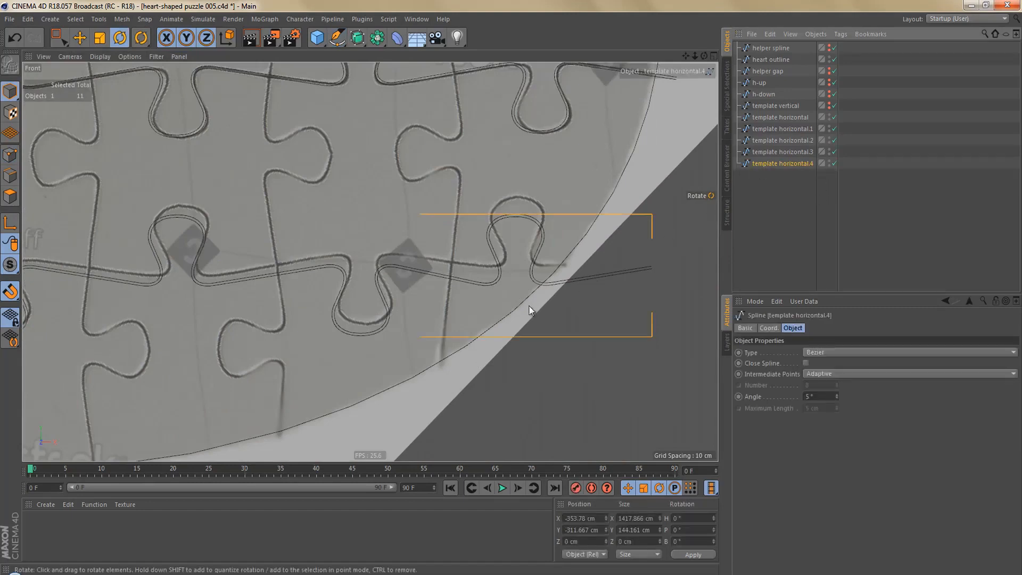
drag(551, 280, 554, 260)
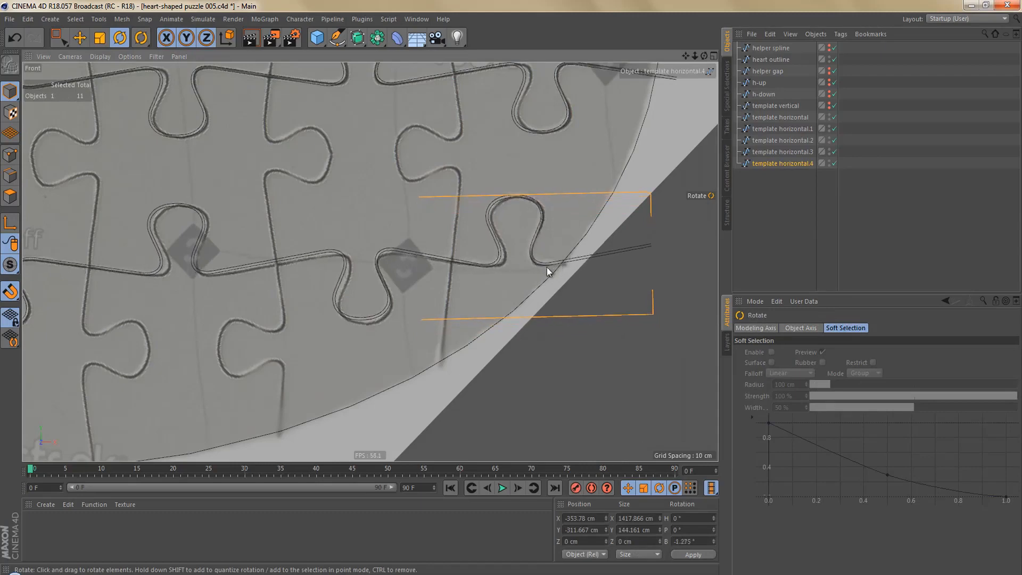
scroll(511, 261, down, 6)
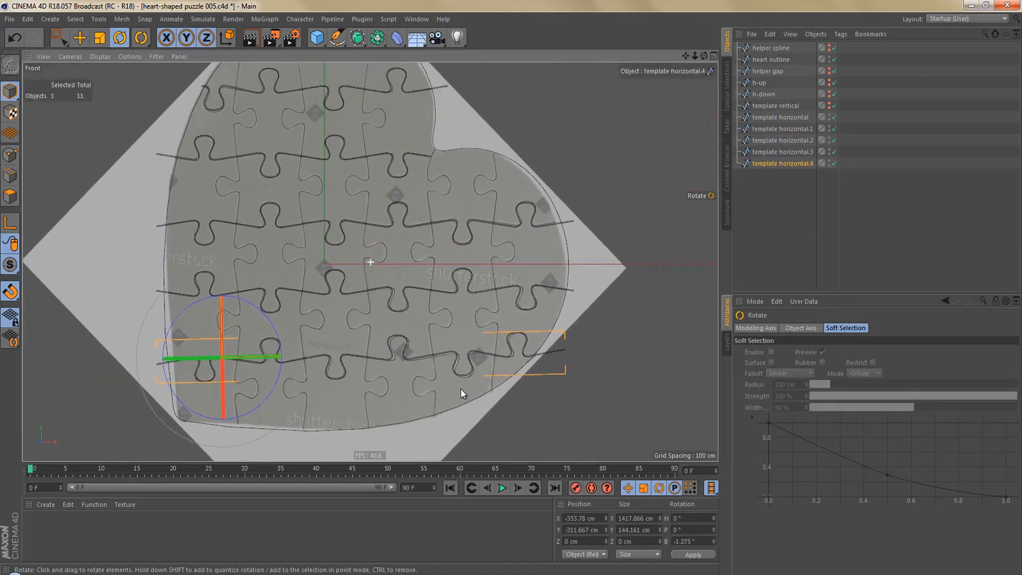
scroll(459, 386, down, 2)
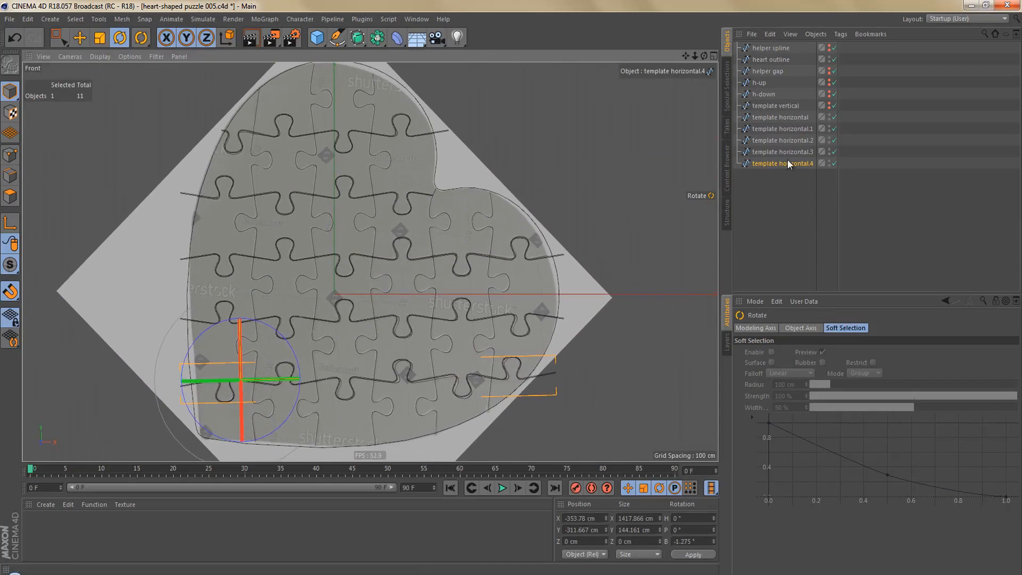
Connect the five template horizontal splines into a single spline object and delete the originals
shift+click(774, 119)
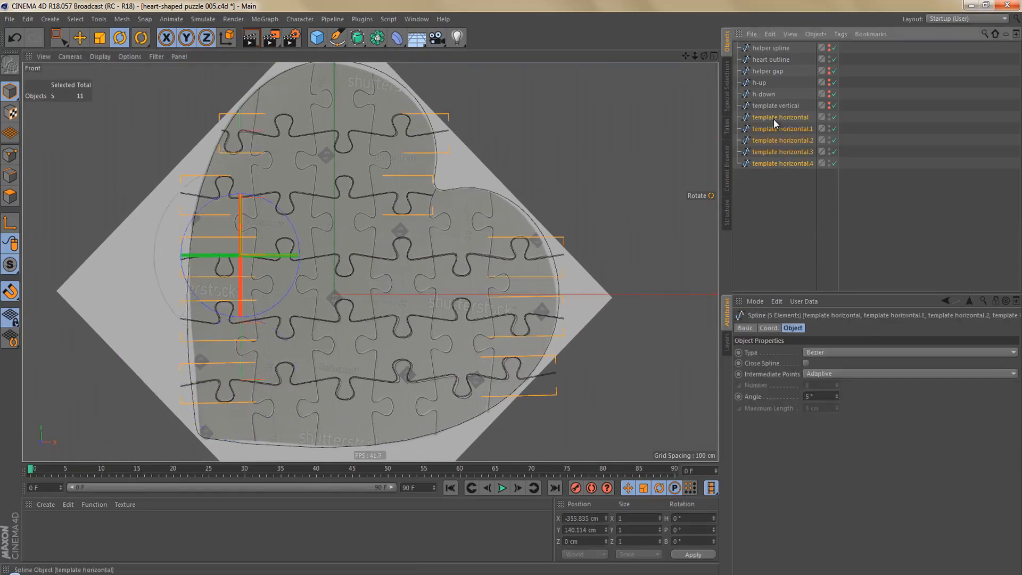
right_click(774, 120)
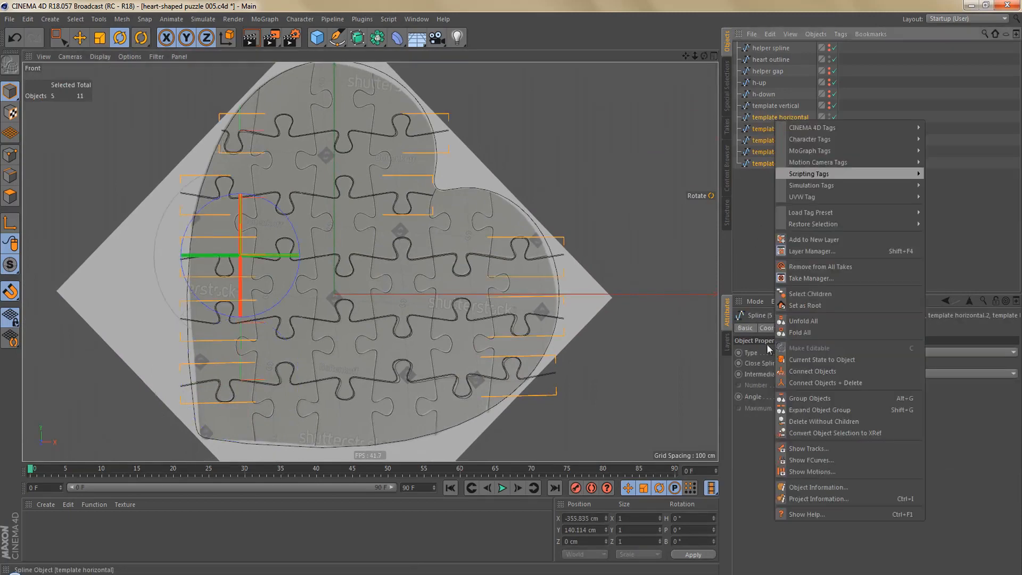
click(834, 382)
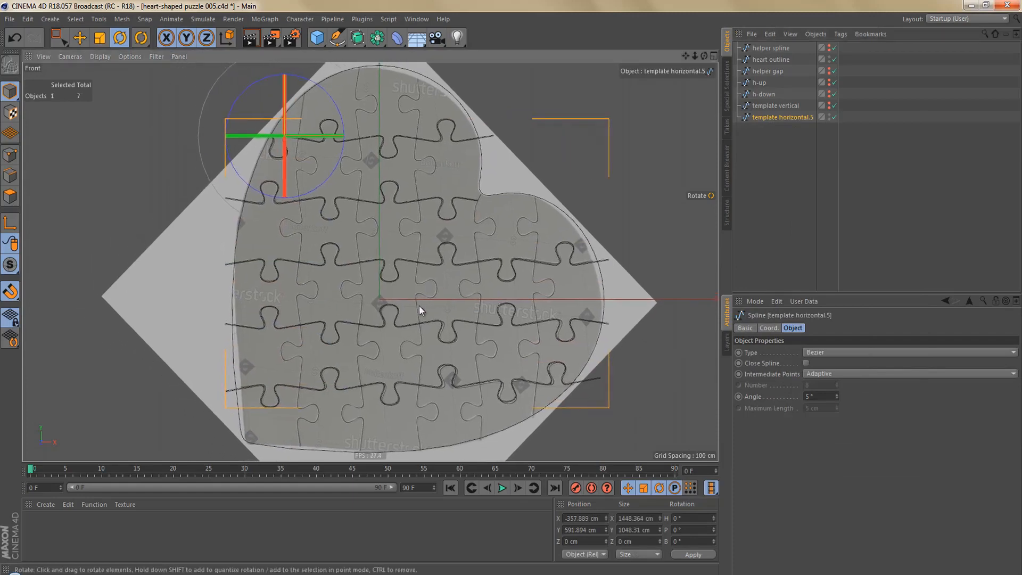
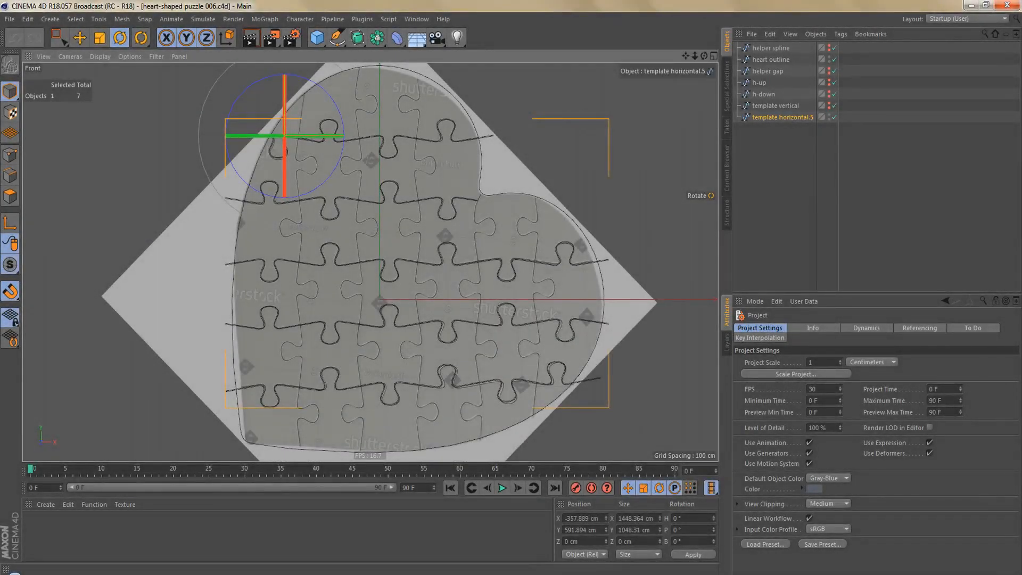
Reorder template vertical to sit below the merged horizontal spline in the object list and make it visible
key(e)
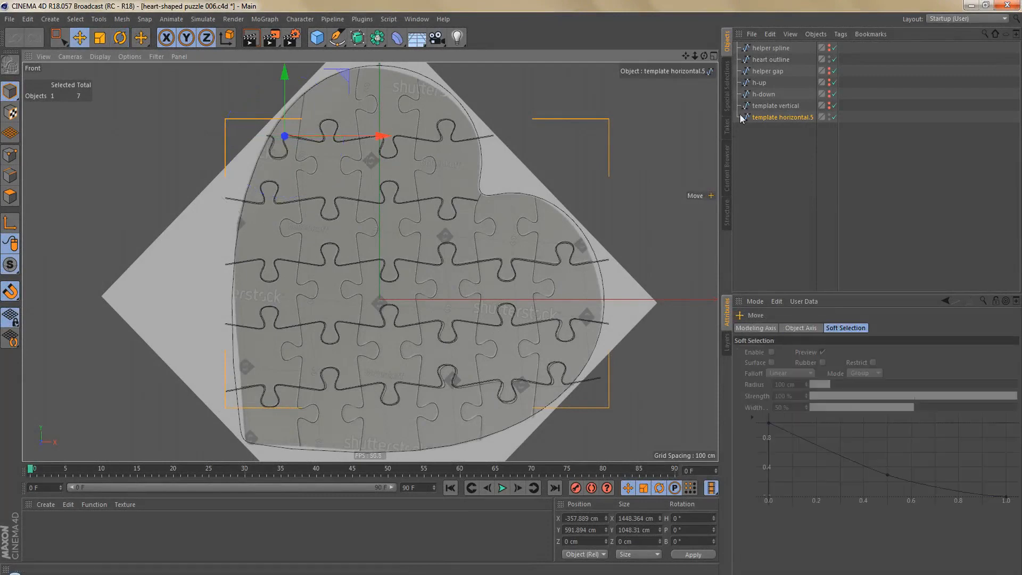
click(769, 105)
drag(769, 107, 782, 134)
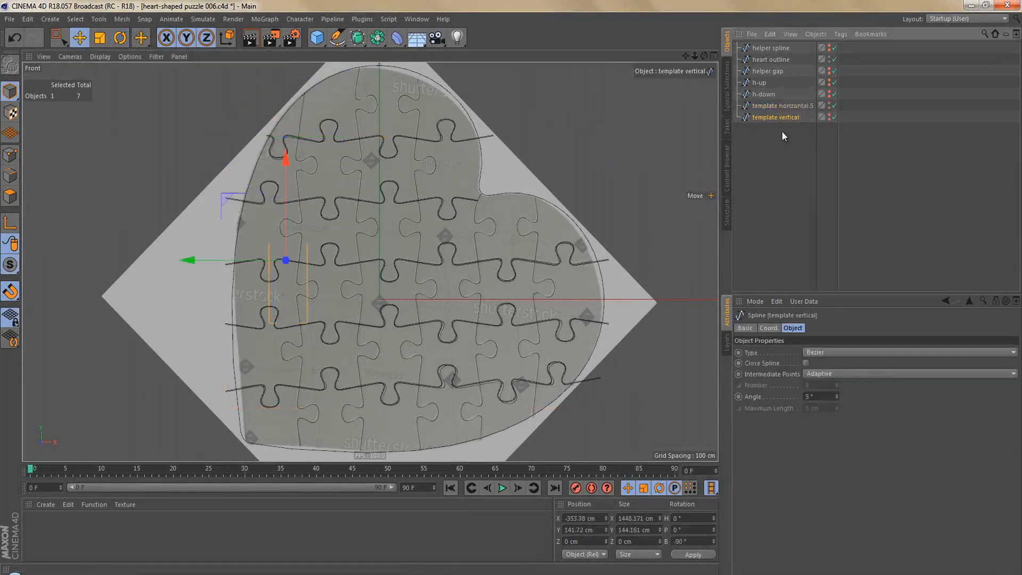
click(829, 115)
Move template vertical onto the leftmost vertical cut line, at about X -308.5 cm and Y -351.6 cm, with snapping off
scroll(367, 303, up, 5)
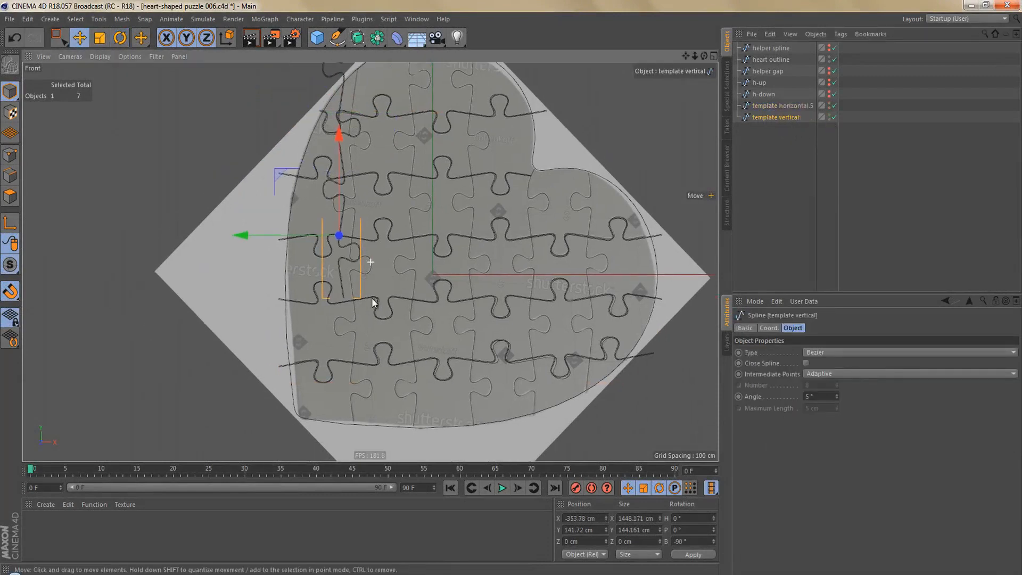
drag(338, 239, 354, 423)
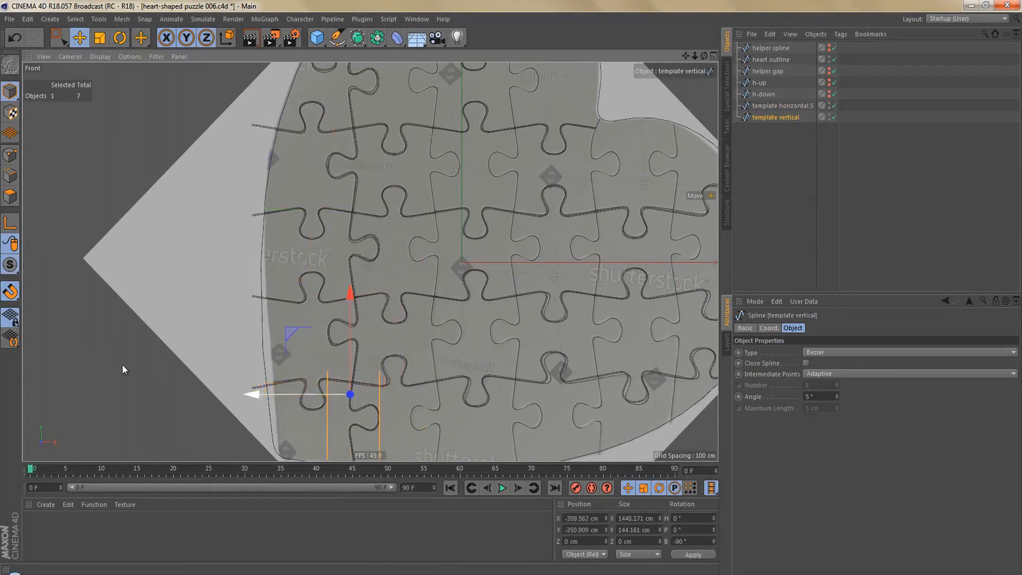
click(10, 292)
alt+middle_drag(367, 404, 365, 348)
scroll(421, 343, up, 8)
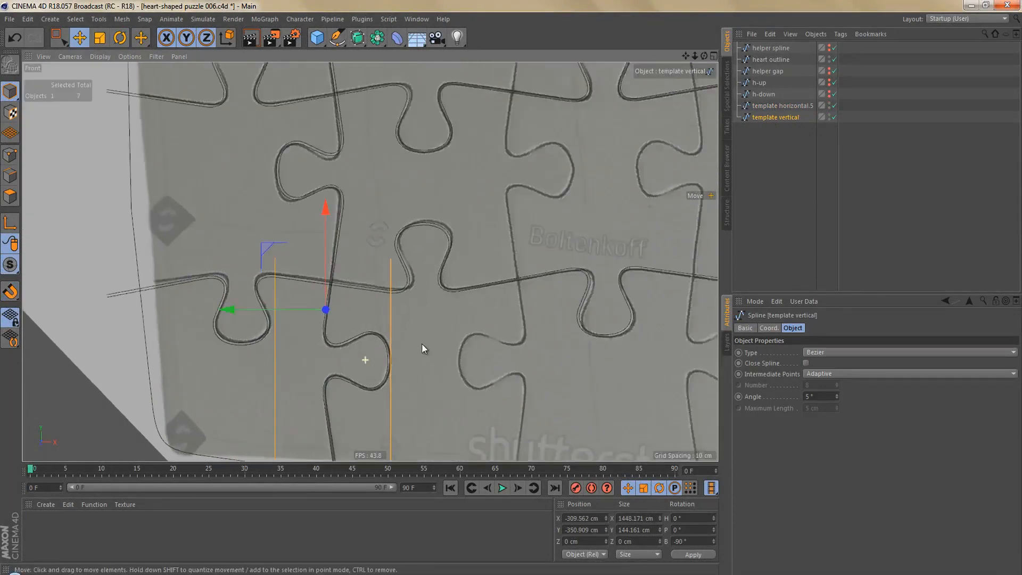
drag(438, 376, 439, 378)
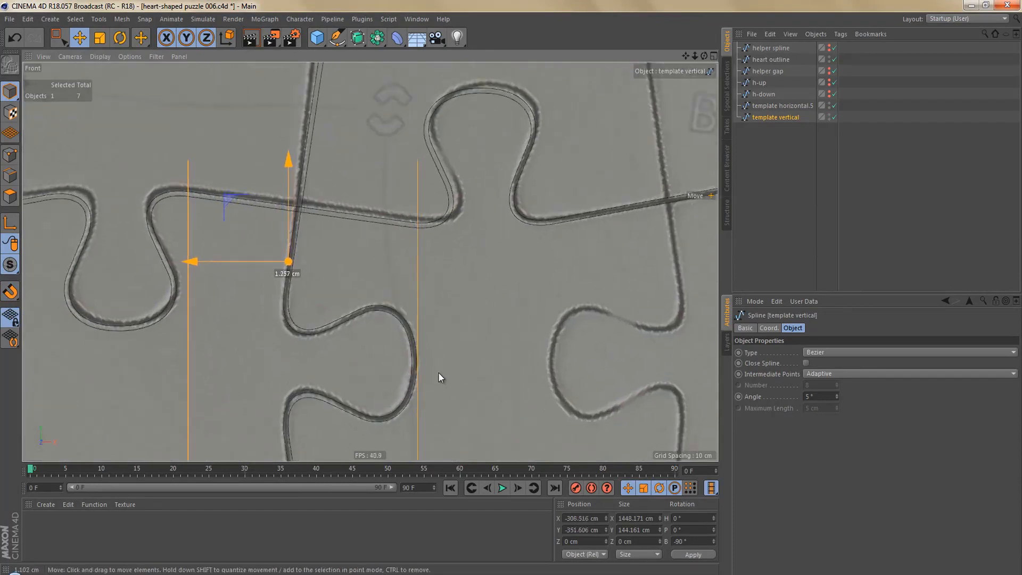
scroll(440, 361, down, 8)
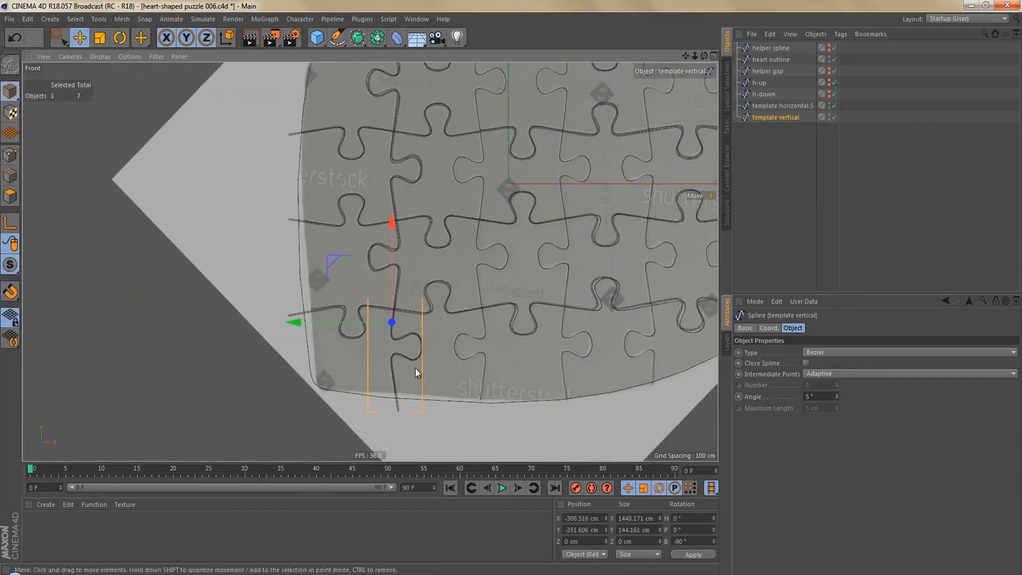
Duplicate template vertical, turn the copy to a heading of 180°, and place it on the second vertical cut line at about X -60.4 cm
ctrl+drag(766, 118, 765, 139)
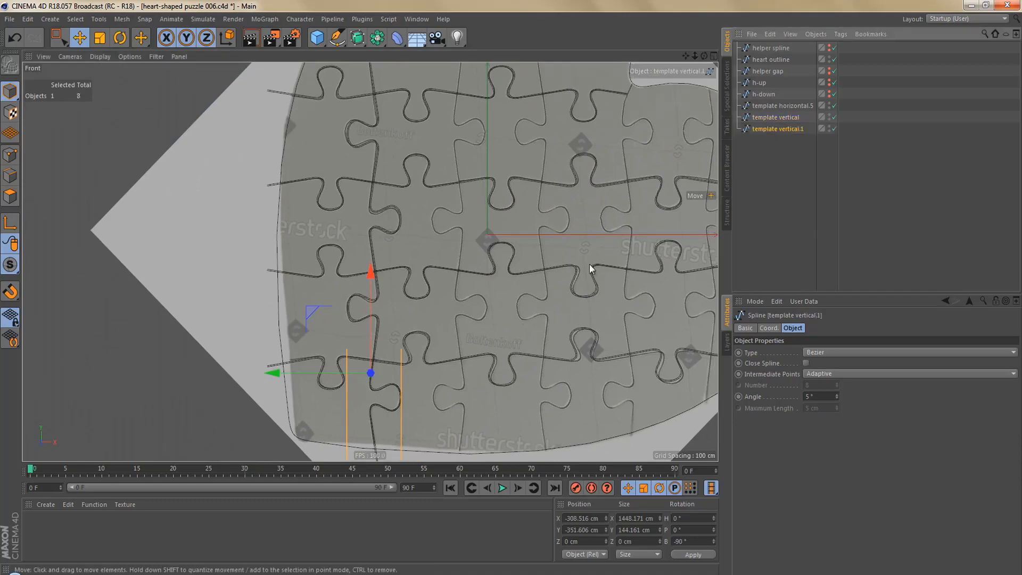
key(r)
drag(410, 372, 601, 376)
key(e)
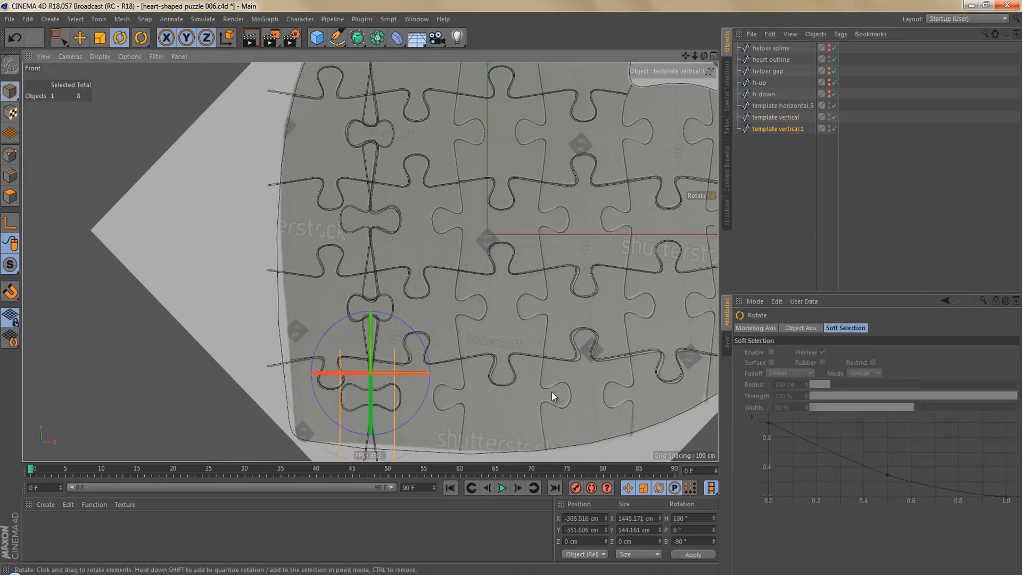
drag(483, 375, 563, 374)
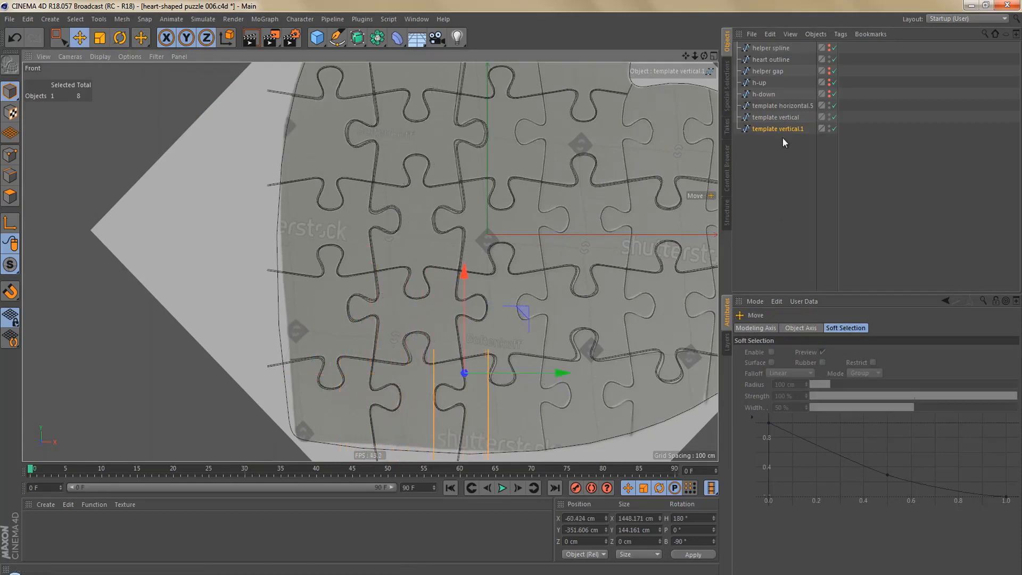
Duplicate the original template vertical and move the copy onto the third vertical cut line, at about X 143.6 cm
click(776, 118)
ctrl+drag(784, 119, 784, 152)
drag(284, 377, 450, 373)
alt+middle_drag(489, 332, 470, 336)
Duplicate template vertical.1 and move the copy onto the fourth vertical cut line, at about X 382.9 cm
click(770, 129)
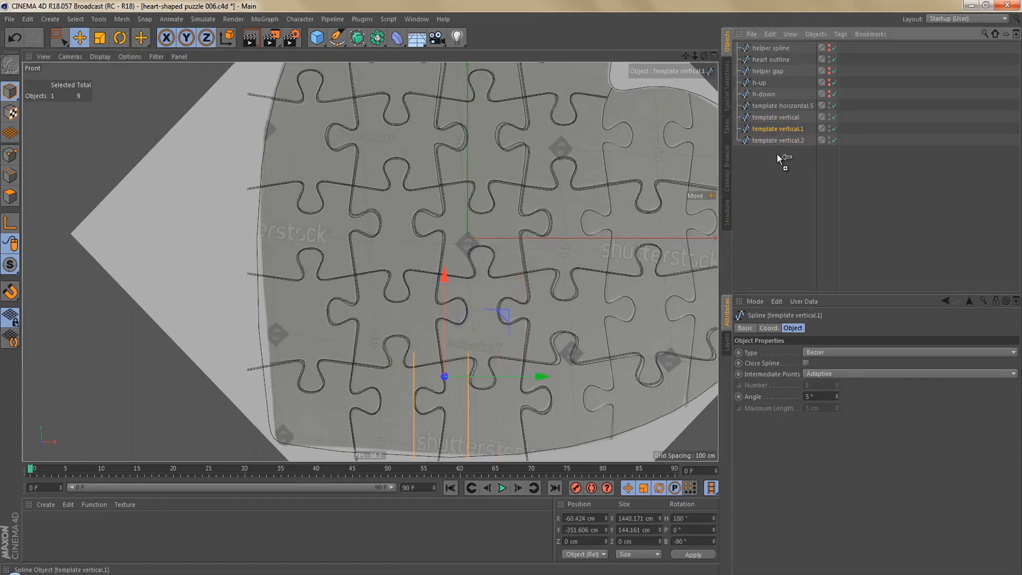
ctrl+drag(777, 153, 774, 157)
drag(545, 376, 710, 376)
alt+middle_drag(663, 369, 572, 389)
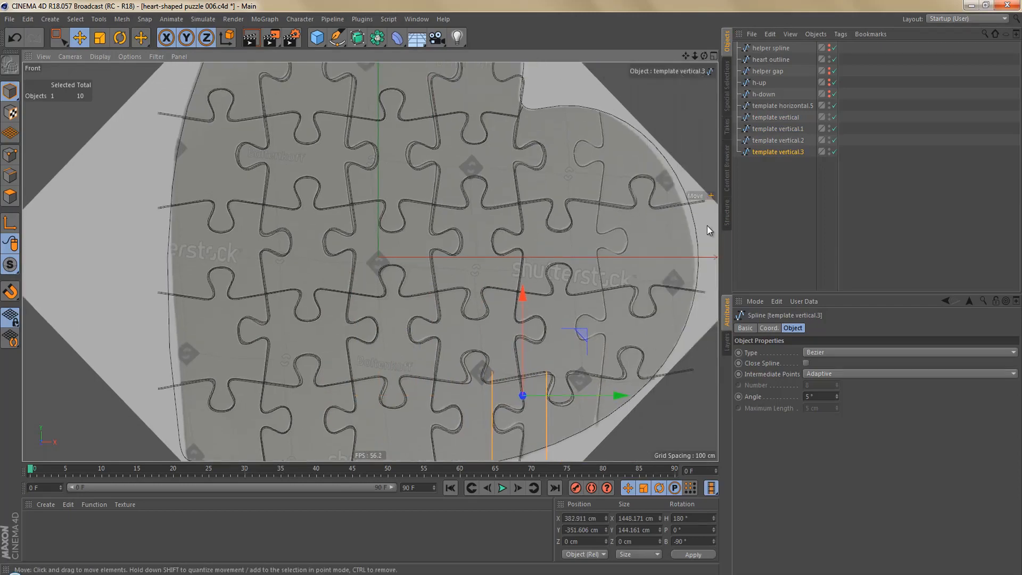
Duplicate template vertical.2 and move the copy onto the rightmost vertical cut line, at about X 579.6 cm
click(772, 138)
ctrl+drag(772, 138, 777, 176)
alt+middle_drag(536, 332, 482, 324)
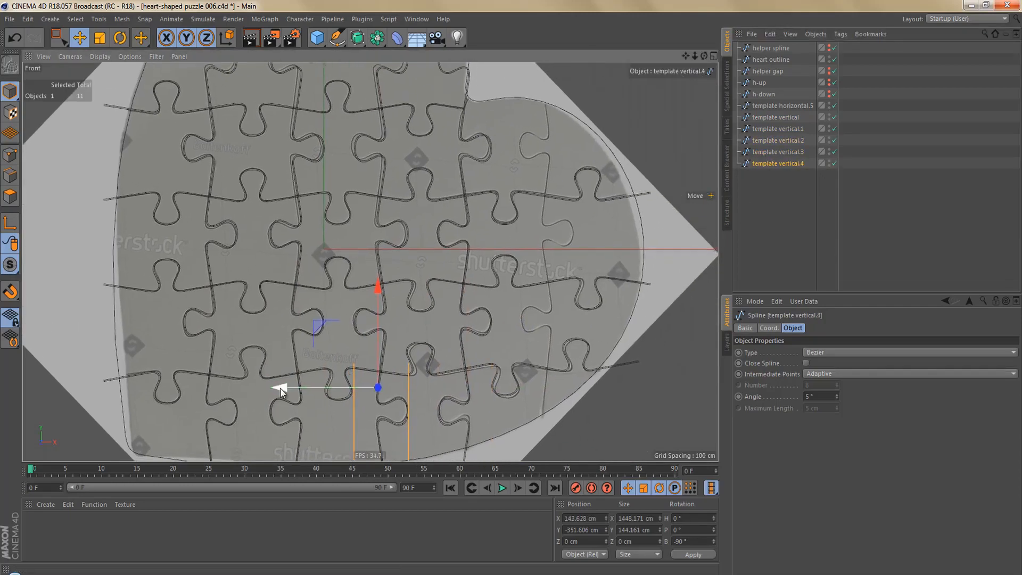
drag(281, 391, 447, 393)
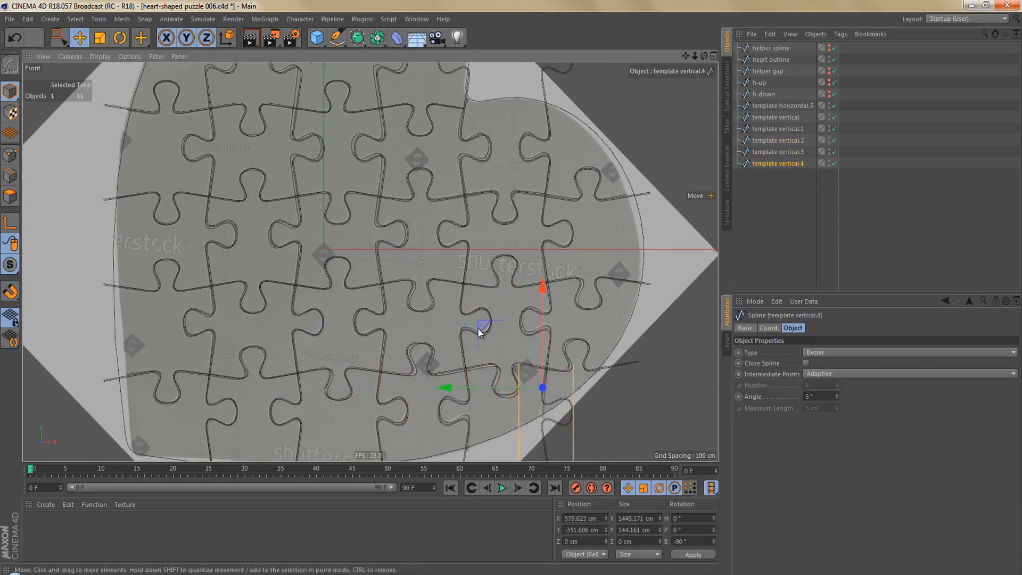
Delete the points of template vertical's topmost knob, where it crosses the heart outline, keeping the straight segment below it
alt+middle_drag(455, 249, 587, 413)
click(780, 117)
alt+right_drag(487, 308, 430, 216)
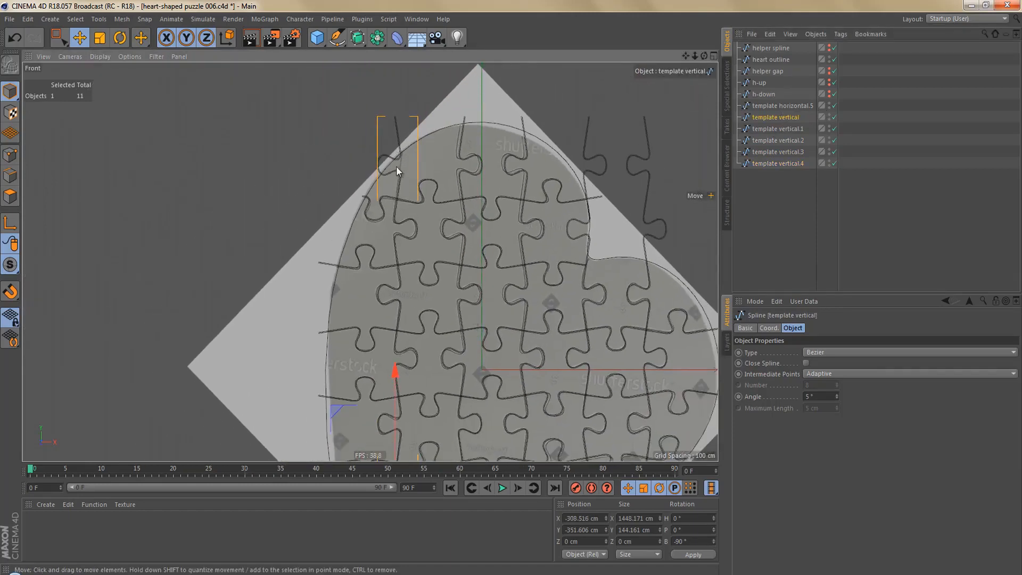
alt+middle_drag(424, 285, 405, 275)
alt+right_drag(406, 275, 411, 194)
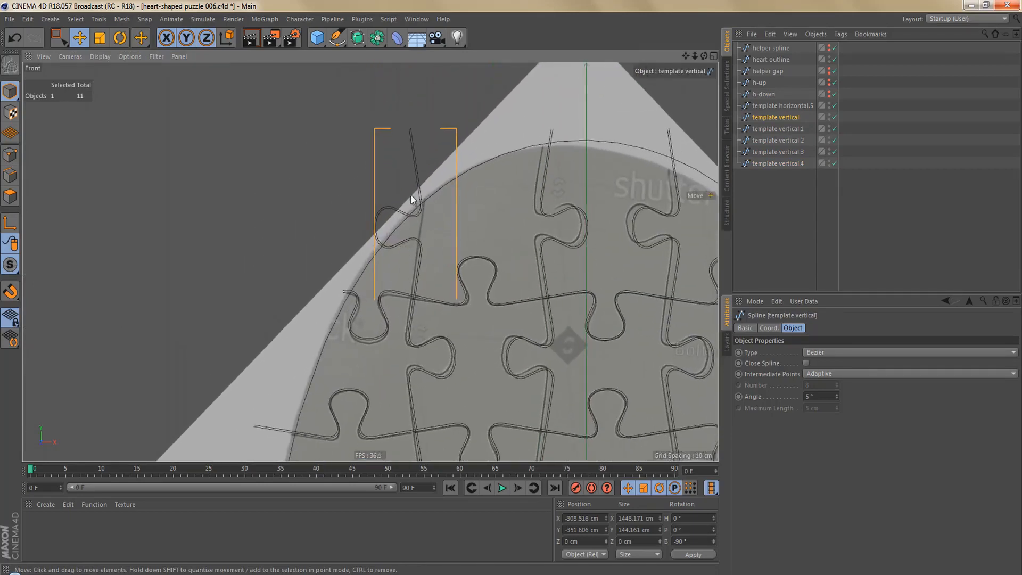
key(m)
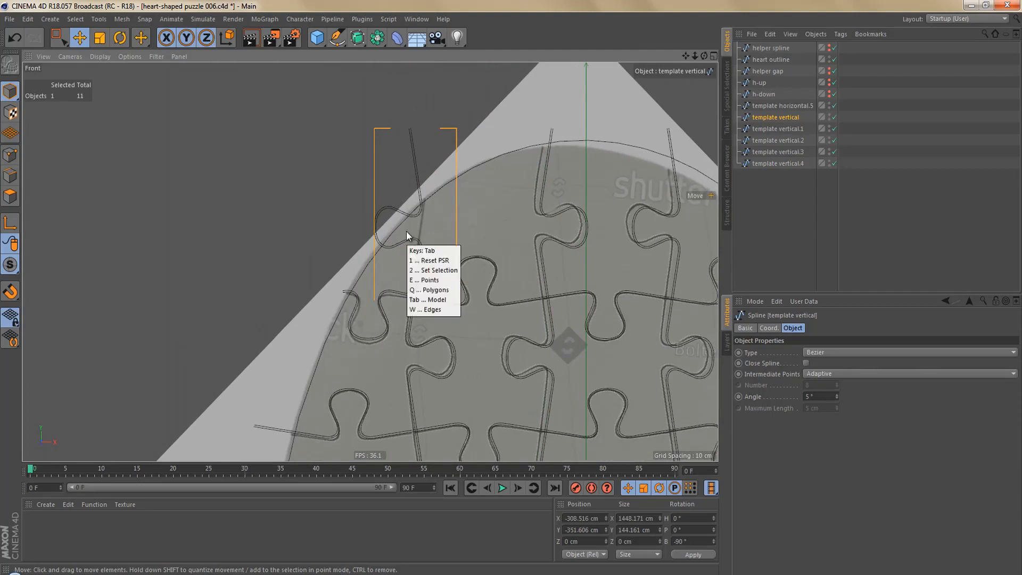
key(p)
key(0)
drag(373, 109, 464, 245)
alt+right_drag(436, 236, 478, 228)
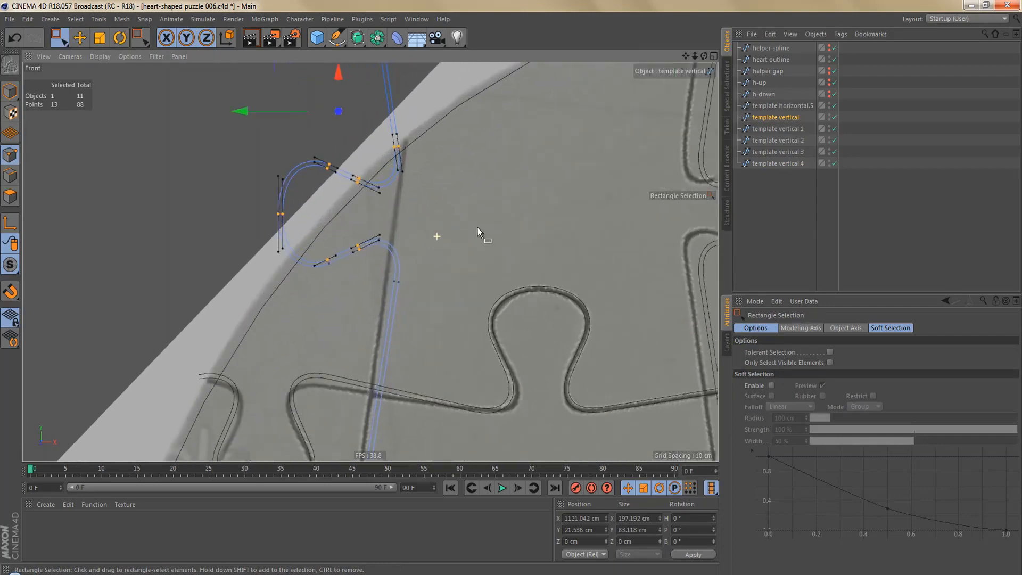
key(Delete)
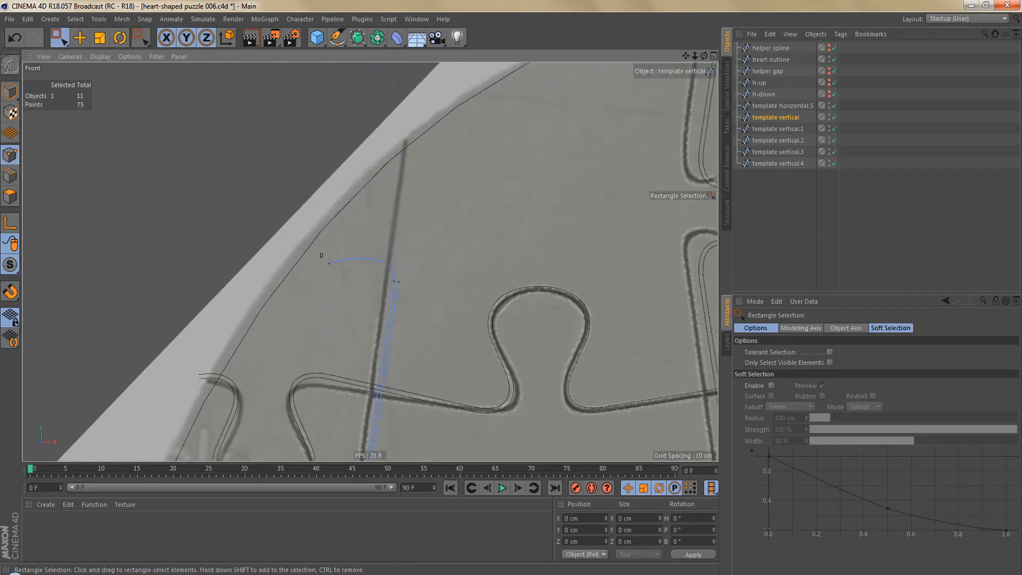
drag(312, 246, 353, 281)
key(Delete)
Move template vertical's top end points up along the reference cut line until the straight segment reaches past the heart outline
drag(438, 298, 439, 300)
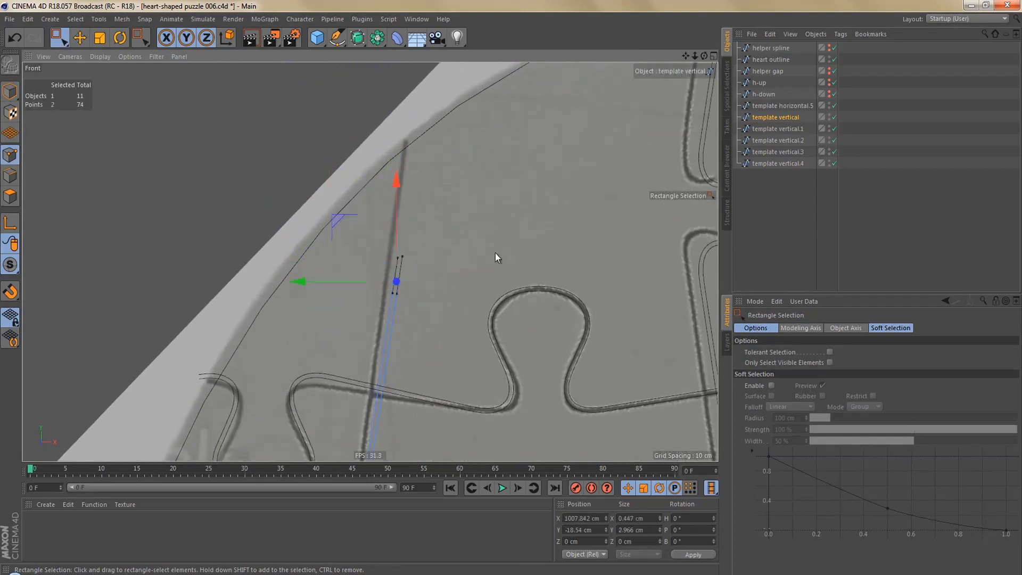
right_click(495, 254)
key(Escape)
key(e)
drag(425, 265, 446, 91)
alt+middle_drag(409, 321, 439, 180)
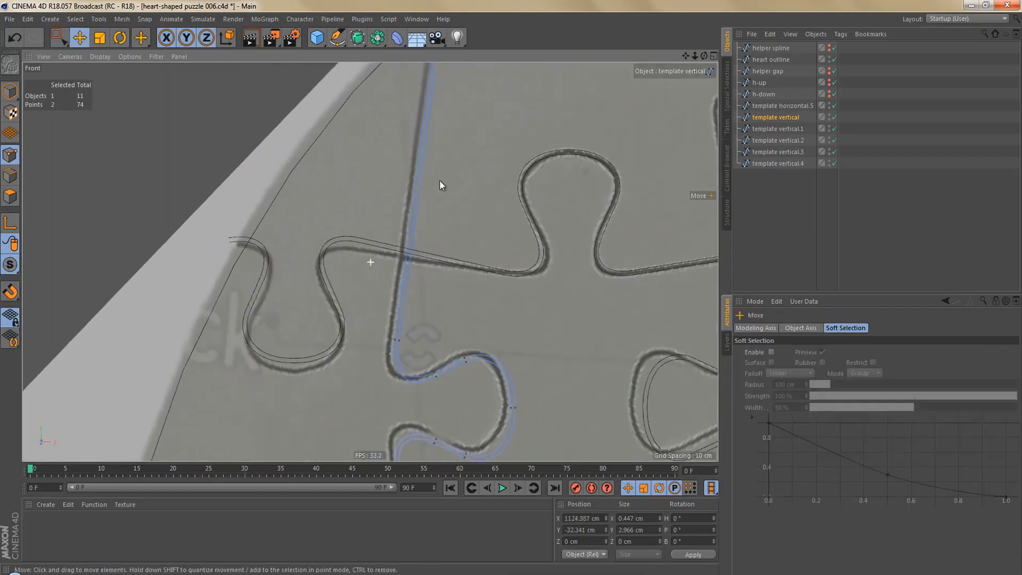
Examine the tangent handles of template vertical's point pair at the lower end of its extended straight segment
key(0)
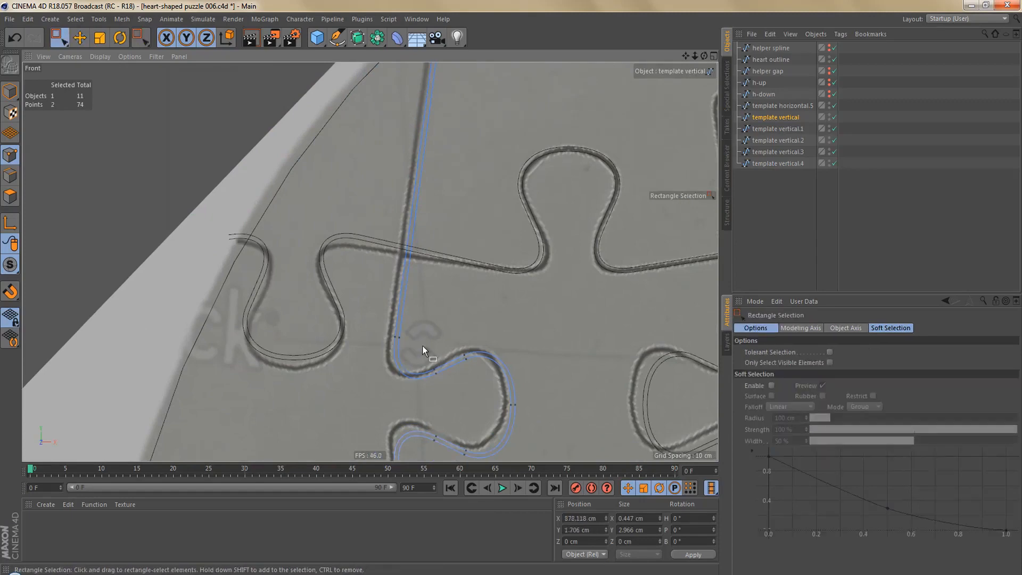
alt+right_drag(404, 350, 506, 300)
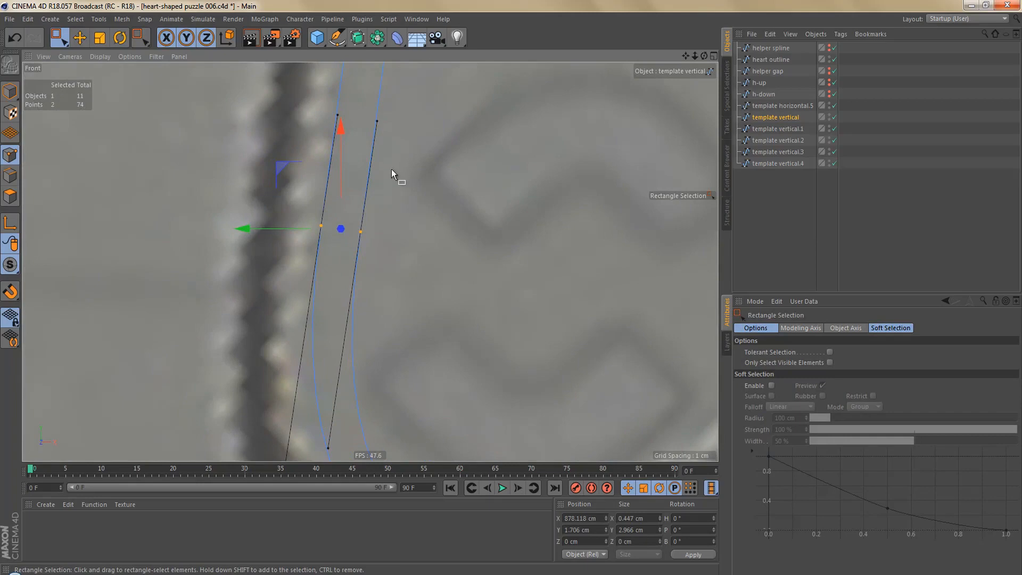
alt+right_drag(406, 211, 357, 345)
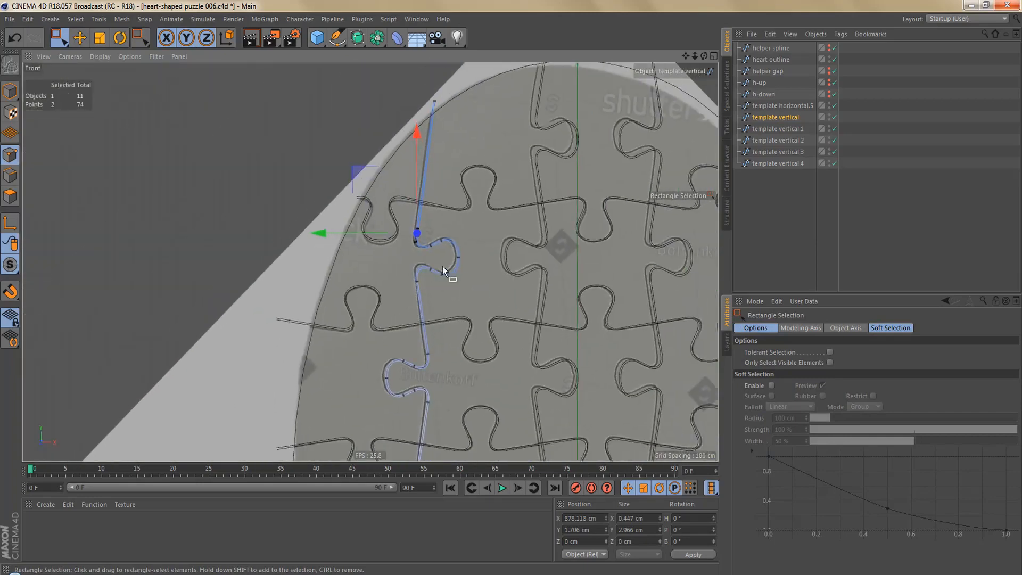
mouse_move(442, 266)
alt+middle_down()
mouse_move(397, 261)
mouse_move(399, 306)
mouse_move(373, 365)
alt+middle_up()
alt+middle_drag(482, 215, 452, 256)
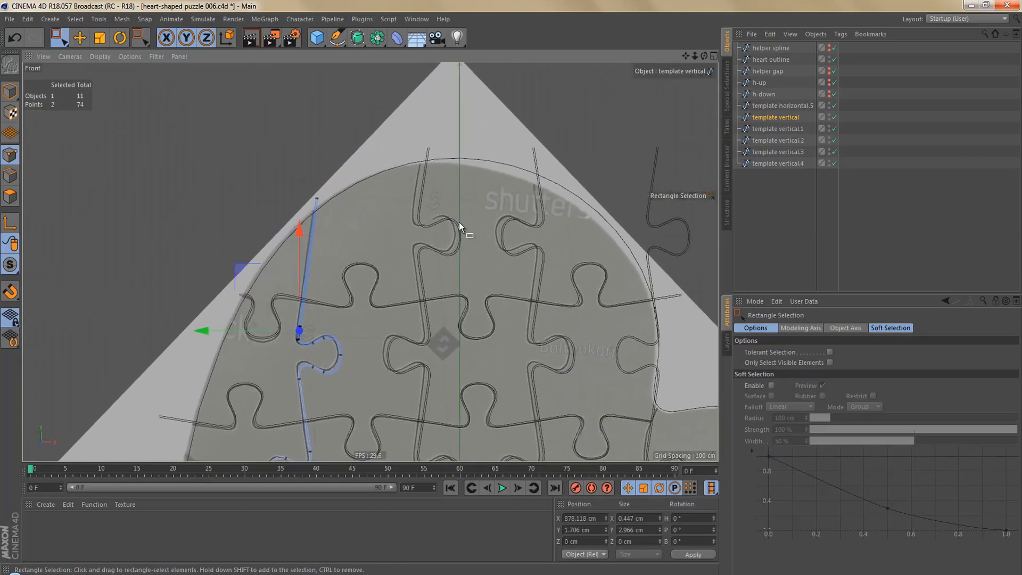
alt+right_drag(459, 222, 477, 222)
Rotate the whole template vertical.1 spline to a bank angle of about -90.5° to match the reference cut line
key(Return)
key(e)
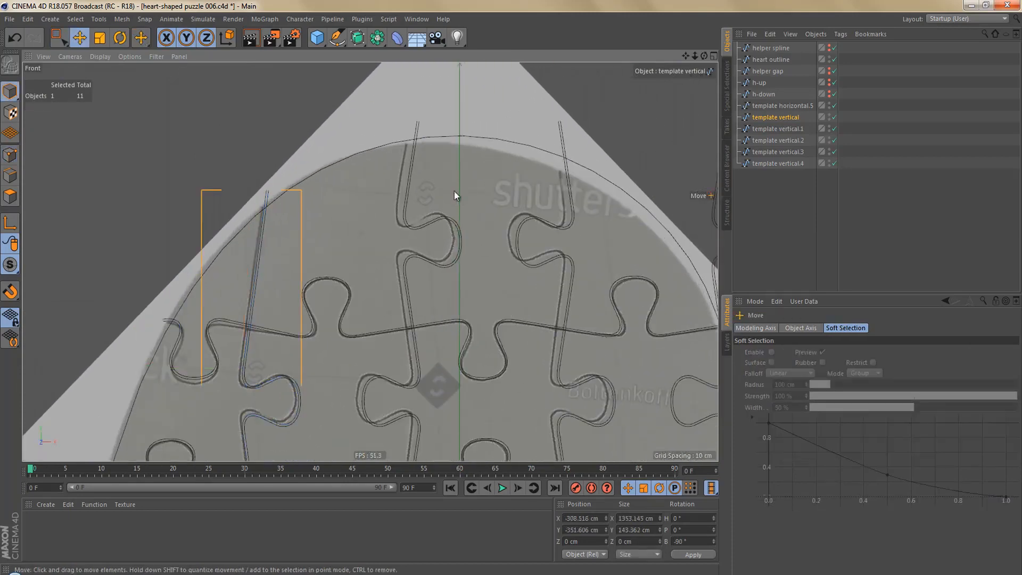
click(415, 145)
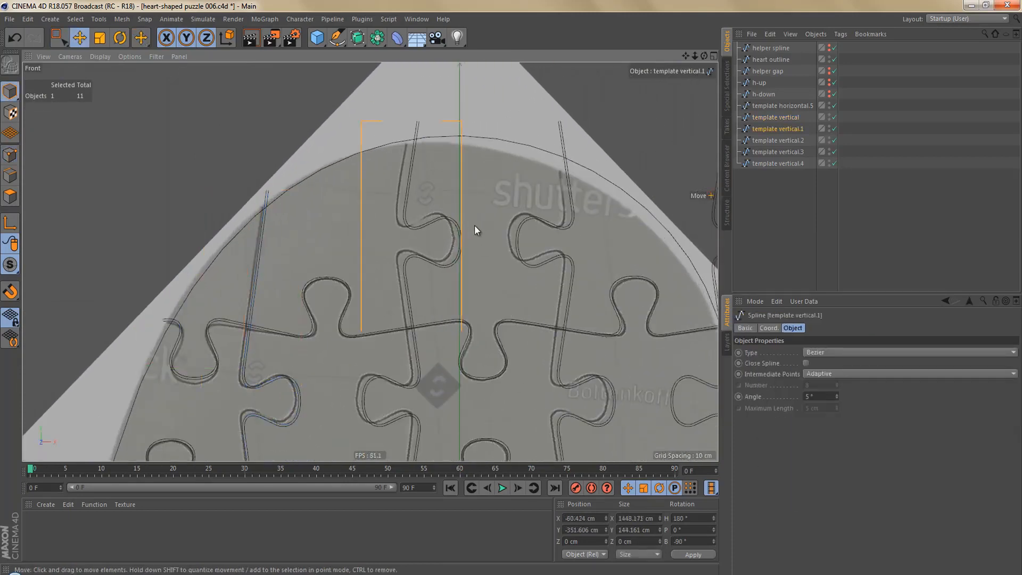
scroll(476, 224, up, 1)
key(r)
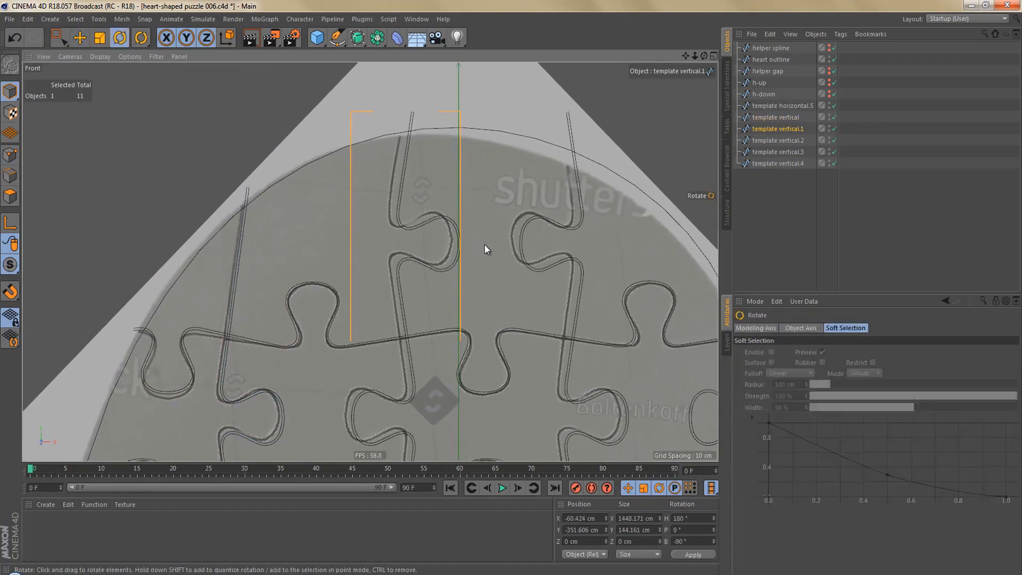
drag(482, 243, 478, 241)
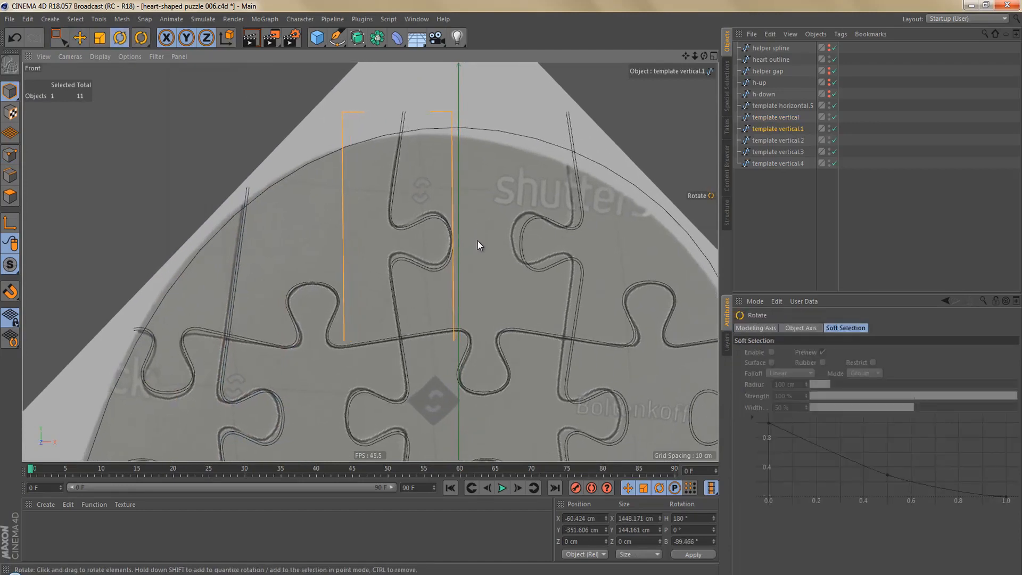
Rotate template vertical.2 to a bank angle of about -90.66° so its upper knob matches the reference image
click(575, 181)
middle_drag(558, 246, 508, 268)
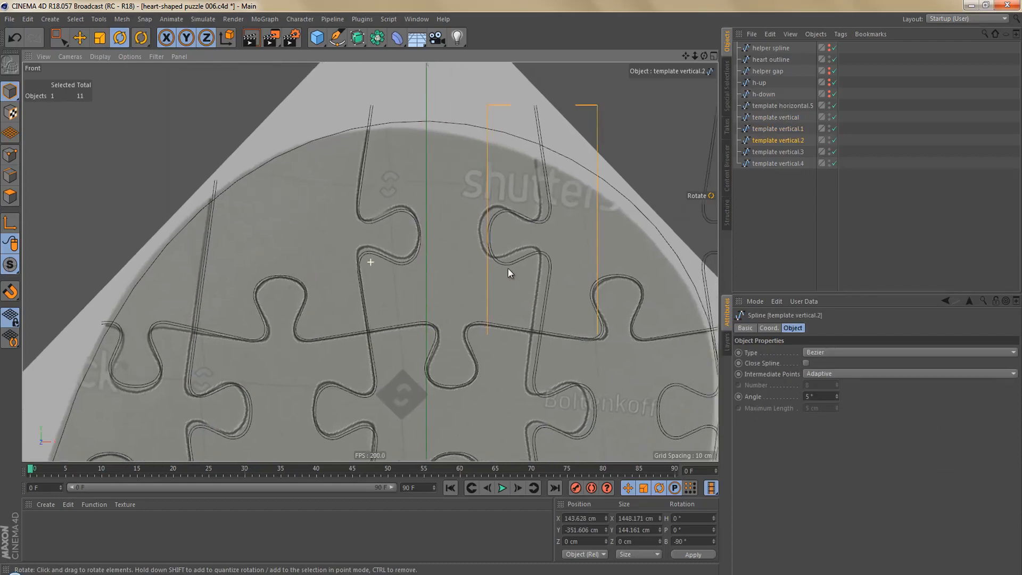
drag(554, 251, 549, 248)
scroll(536, 269, down, 3)
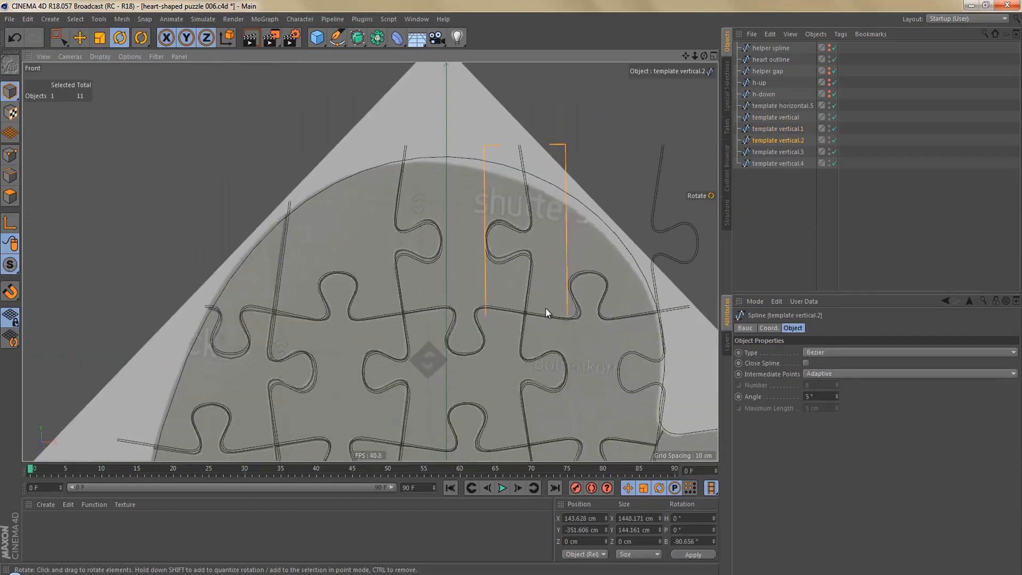
Rotate template vertical.3 to a bank angle of about -89.38° so its knob below the heart's notch matches the reference image
alt+middle_drag(545, 308, 410, 232)
click(563, 186)
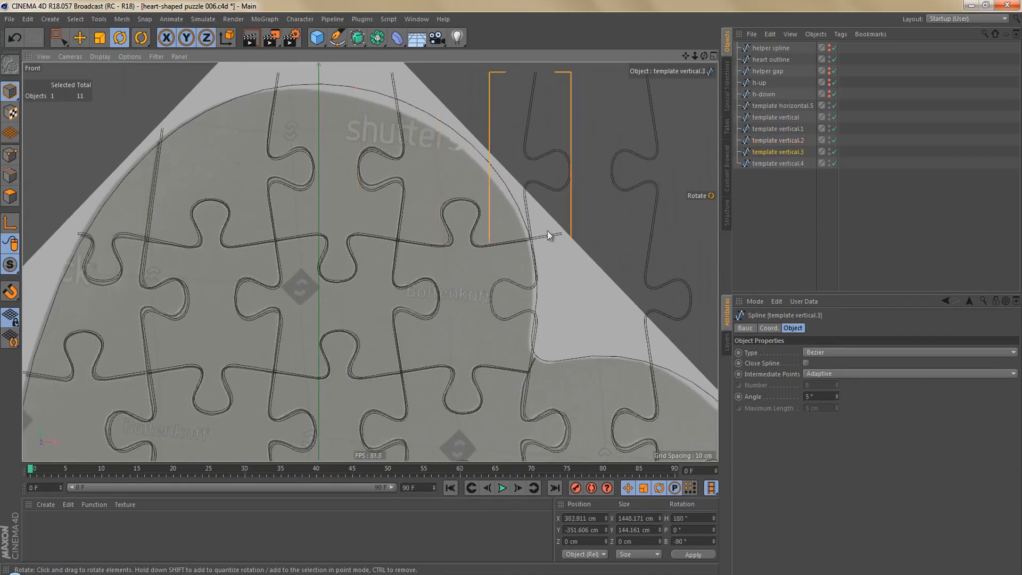
alt+middle_drag(537, 269, 530, 220)
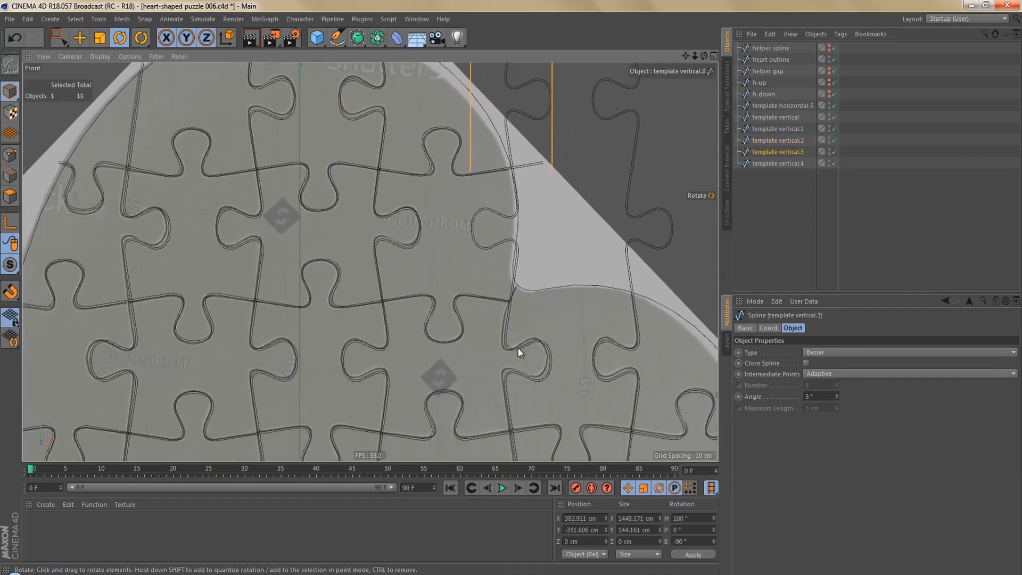
scroll(532, 346, up, 5)
scroll(527, 356, down, 4)
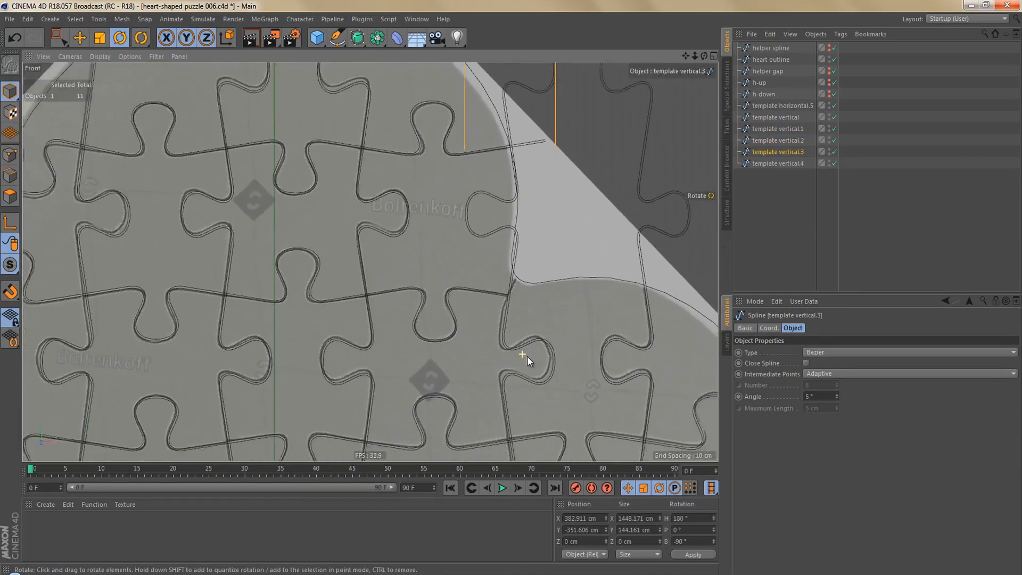
scroll(532, 353, up, 3)
scroll(551, 353, up, 2)
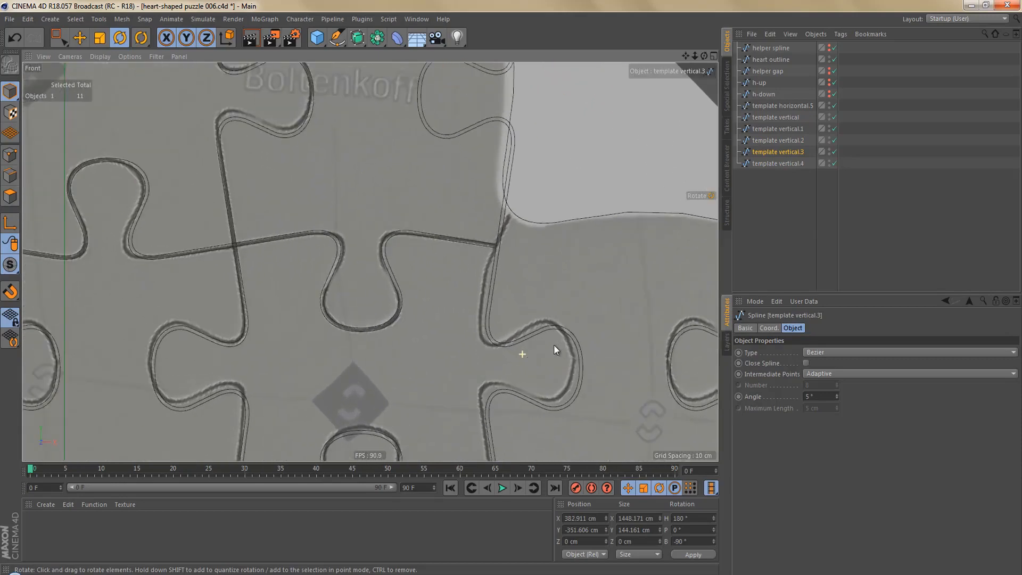
drag(574, 286, 565, 283)
scroll(566, 282, down, 6)
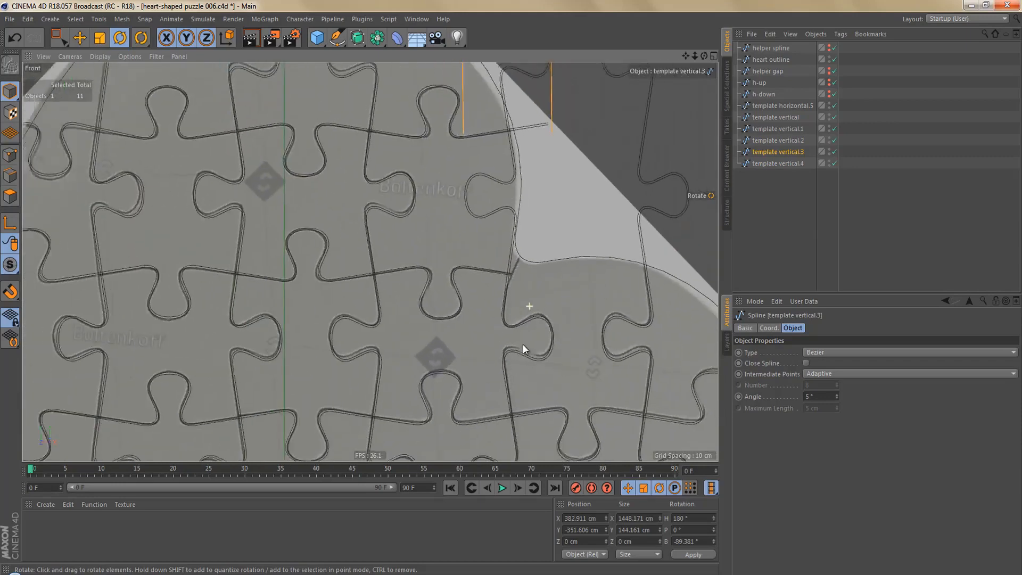
Delete template vertical.3's points for the two upper knobs that lie above the heart's notch
key(Return)
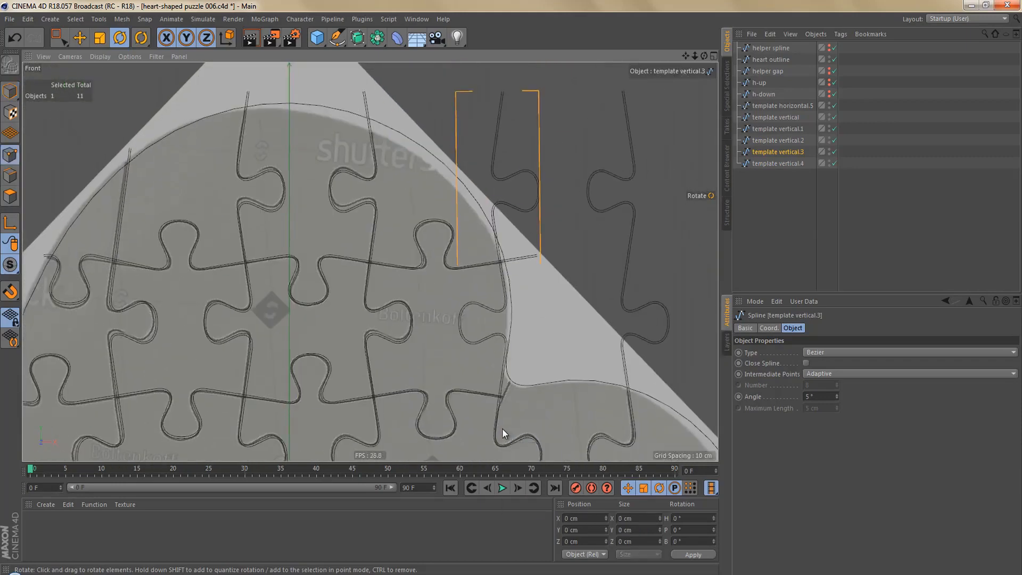
key(0)
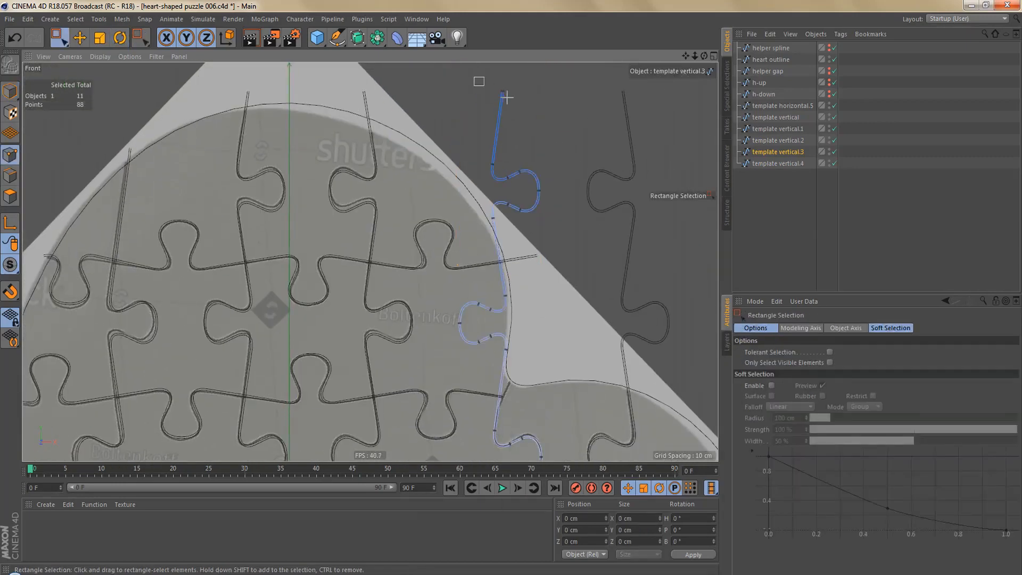
drag(474, 77, 564, 333)
scroll(503, 334, up, 3)
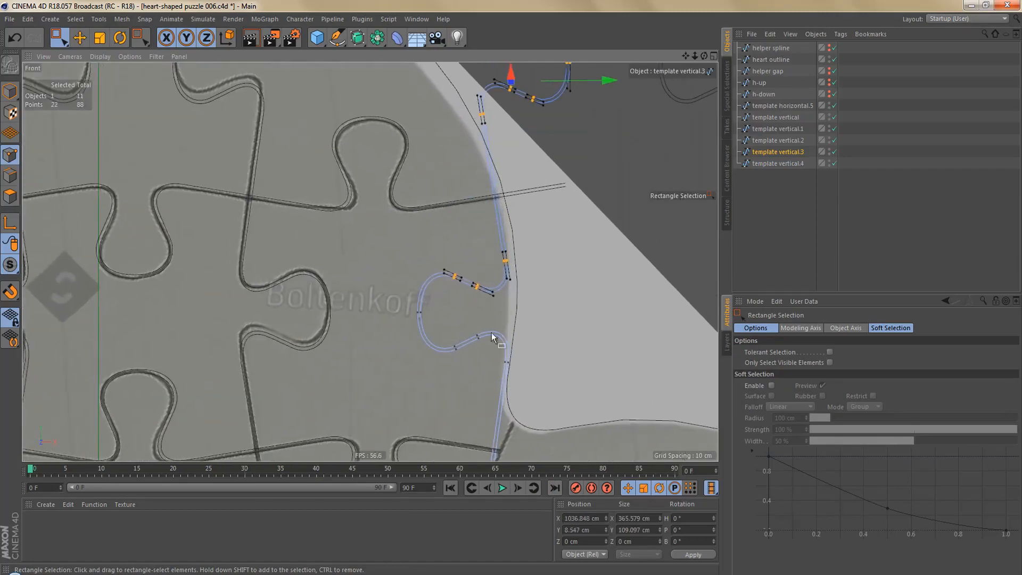
shift+drag(397, 256, 485, 392)
key(Delete)
Apply hard interpolation to template vertical.3's new top end points and move them past the notch to about X 777.36 cm, Y 26.17 cm
drag(498, 347, 552, 390)
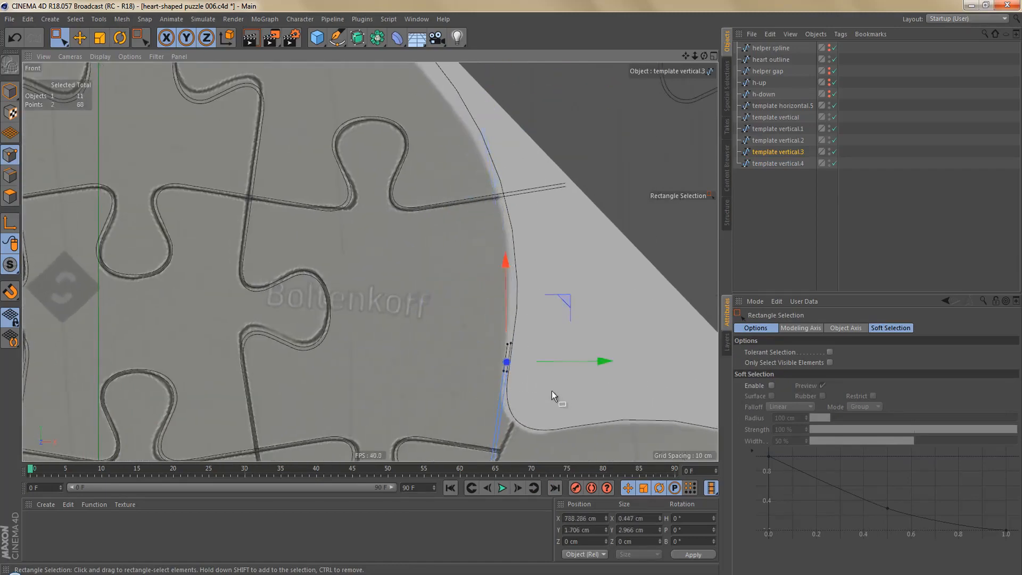
alt+middle_drag(551, 391, 523, 326)
right_click(548, 358)
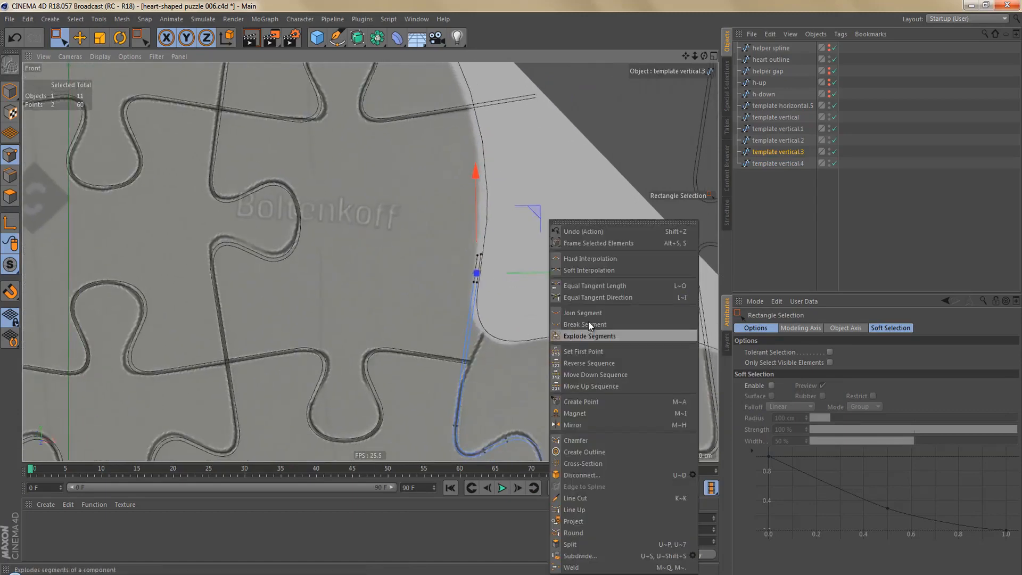
click(618, 259)
scroll(489, 371, up, 2)
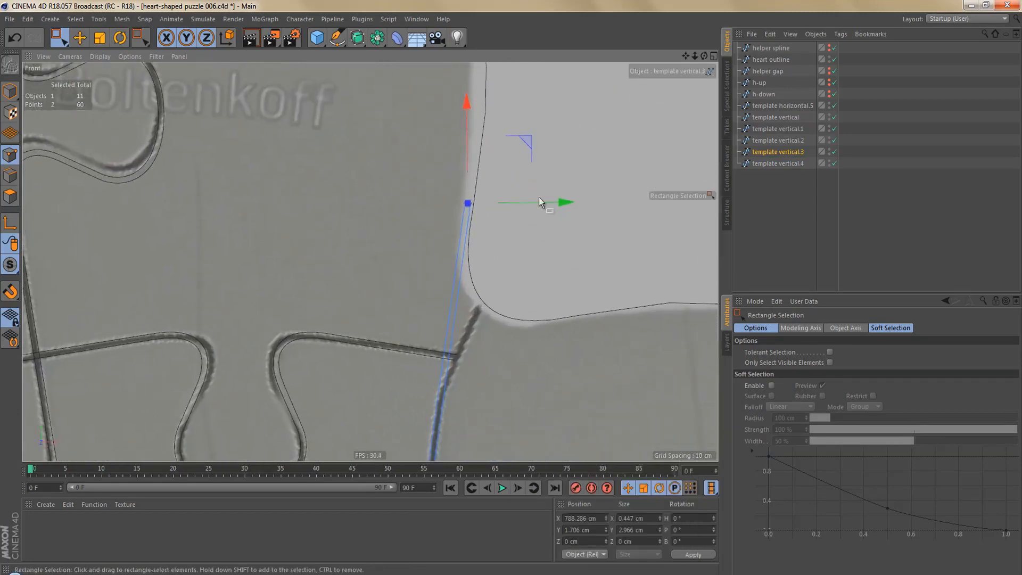
drag(530, 143, 575, 164)
middle_drag(542, 293, 538, 200)
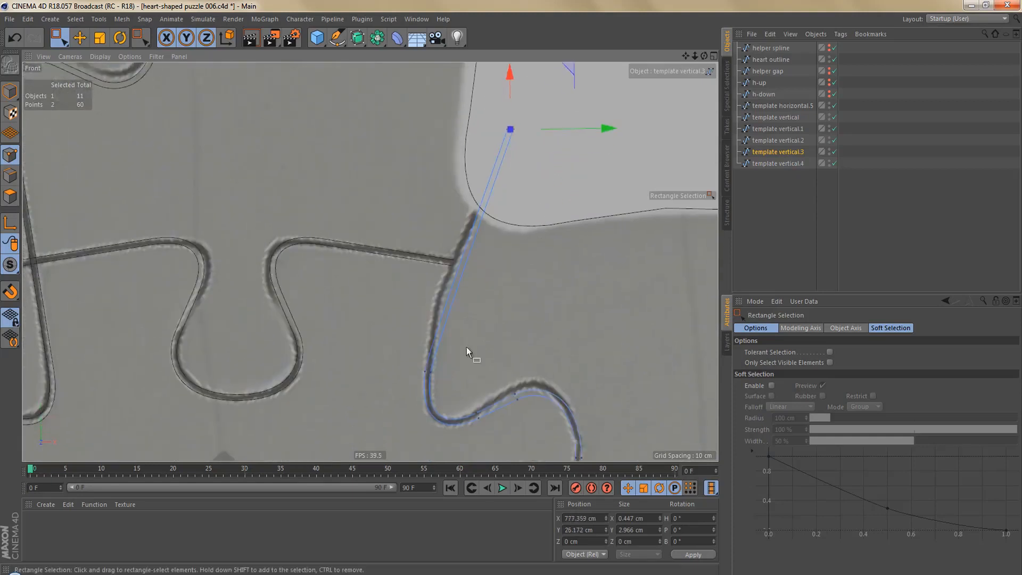
Select template vertical.3's point pair below its top end segment and hide the reference image in the Front view
drag(411, 355, 448, 383)
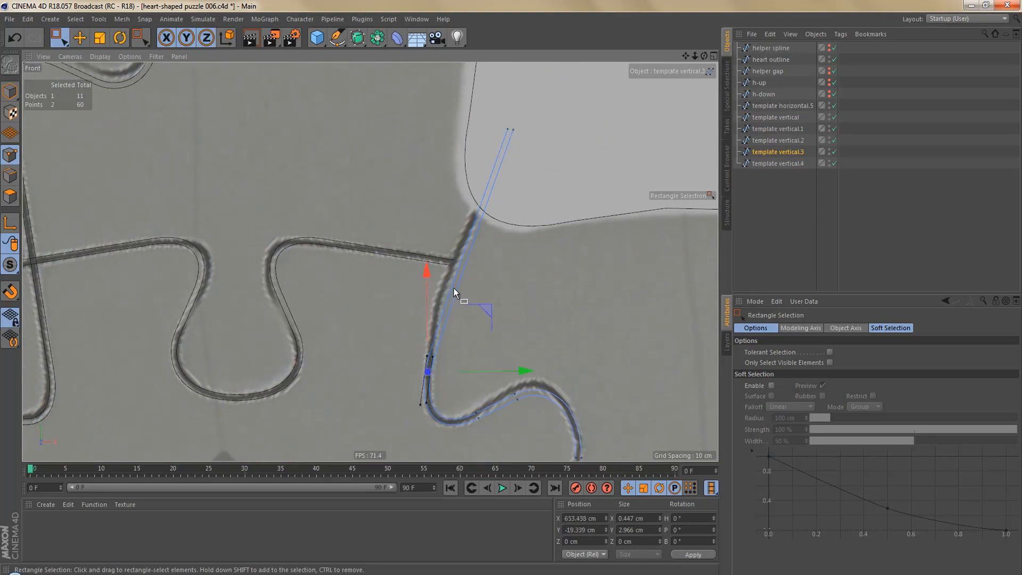
key(shift+v)
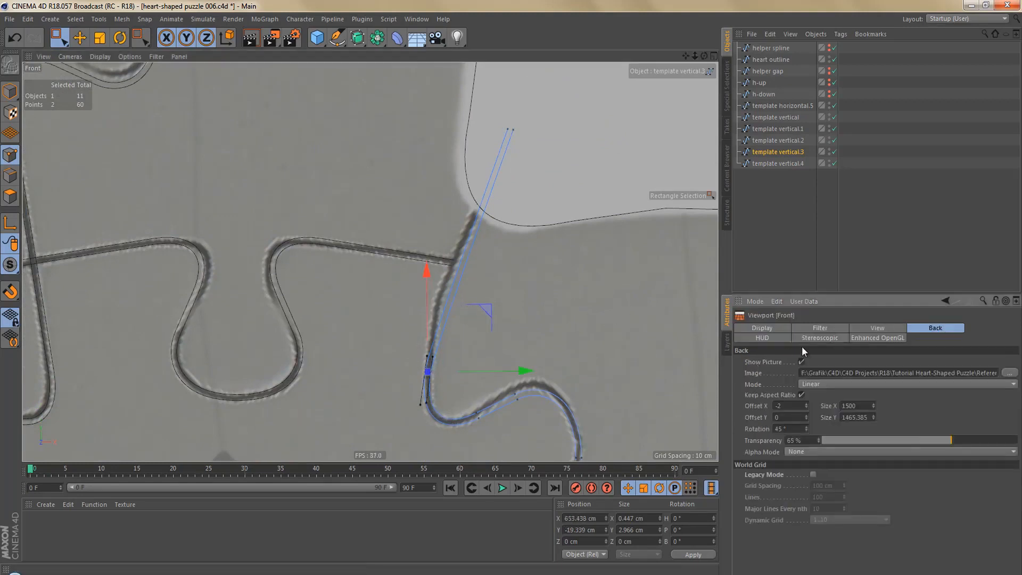
click(802, 361)
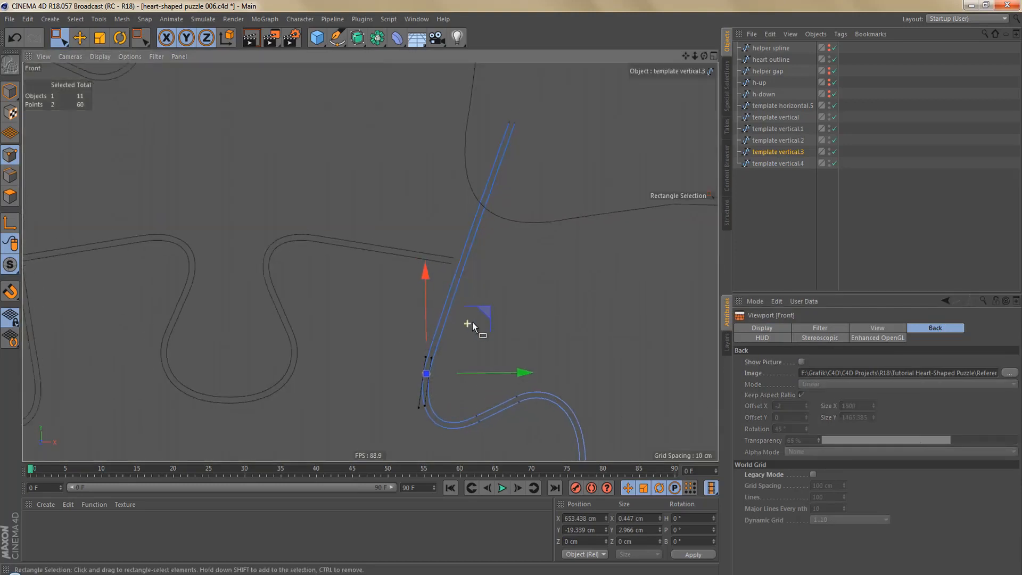
Lengthen the upper tangents of the selected point pair with the Pen tool, locking tangent rotation and unlocking tangent length, to curve the end segment
scroll(471, 318, up, 2)
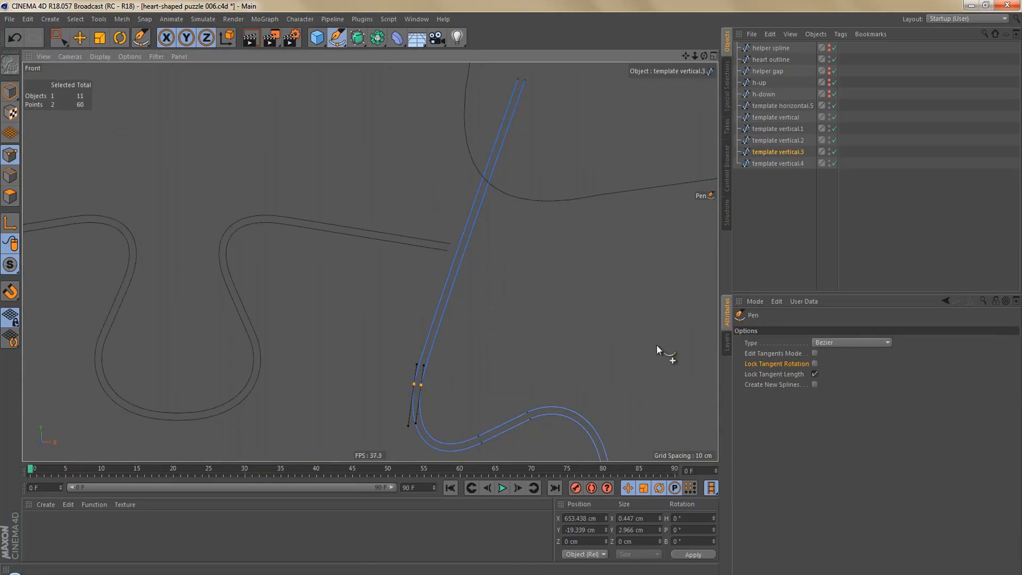
click(815, 374)
alt+middle_drag(538, 307, 494, 365)
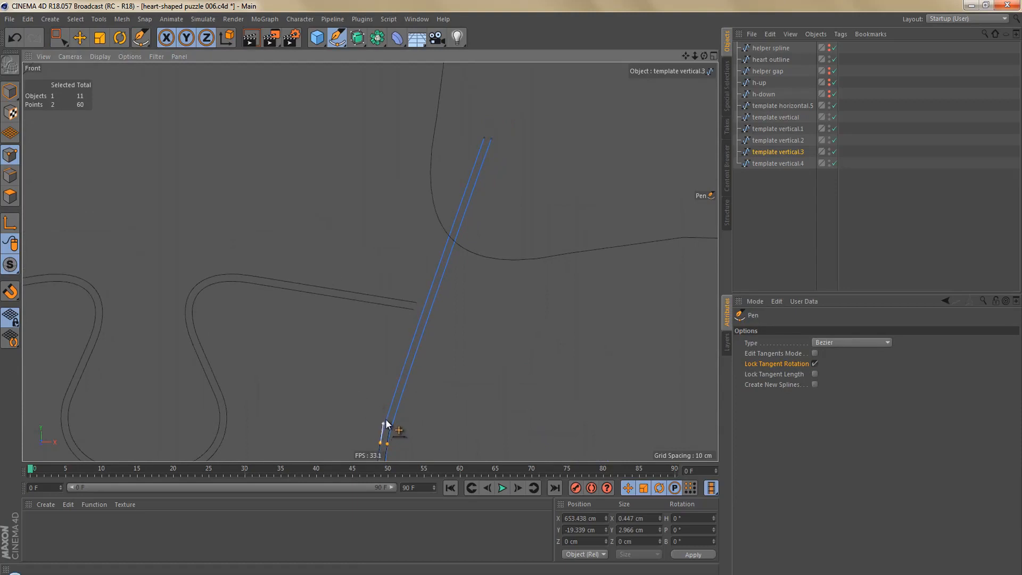
drag(385, 426, 412, 332)
drag(392, 425, 412, 320)
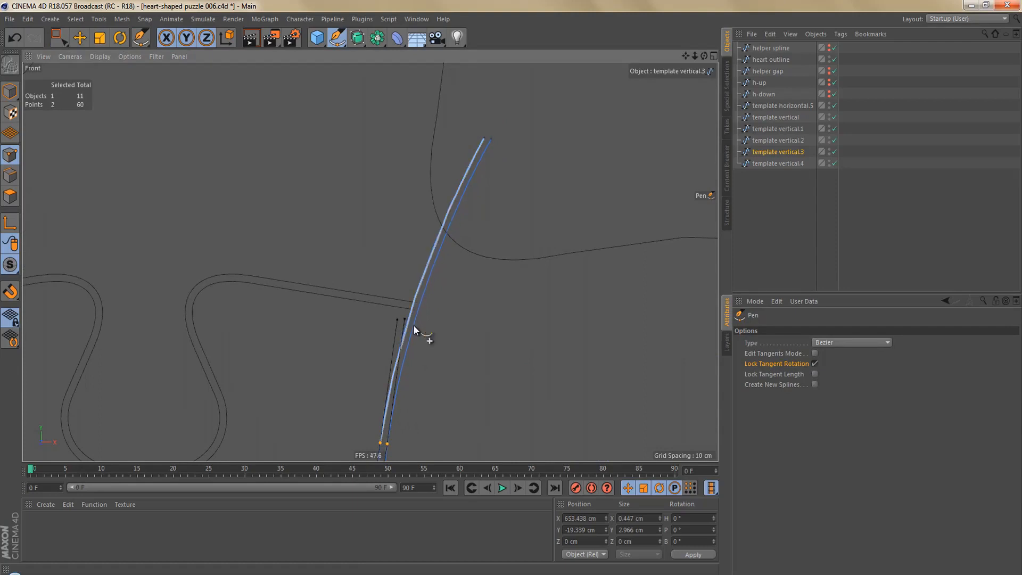
alt+right_drag(445, 310, 452, 343)
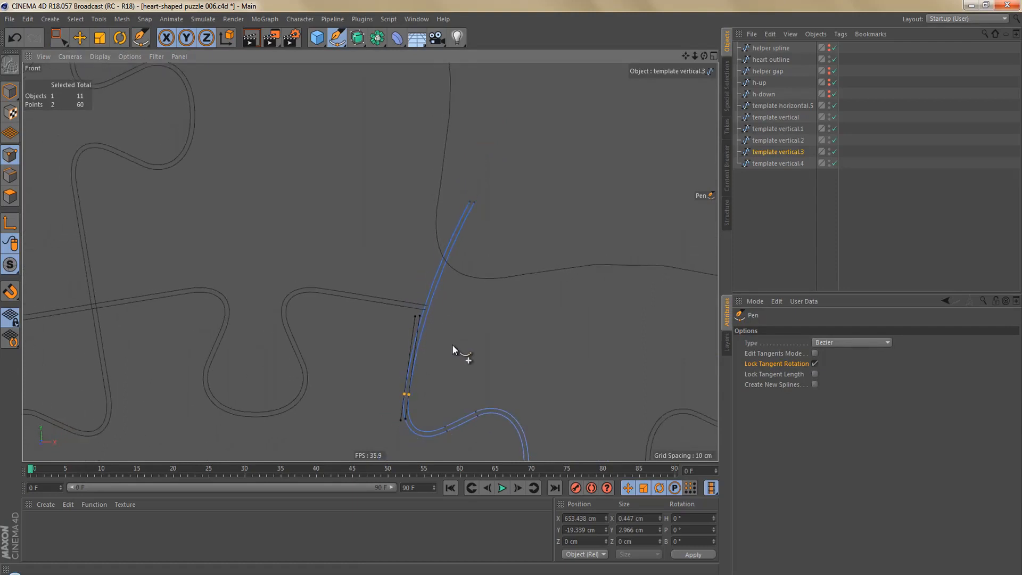
Deselect the points and show the reference image again to check template vertical.3's curved end segment
key(ctrl+shift+a)
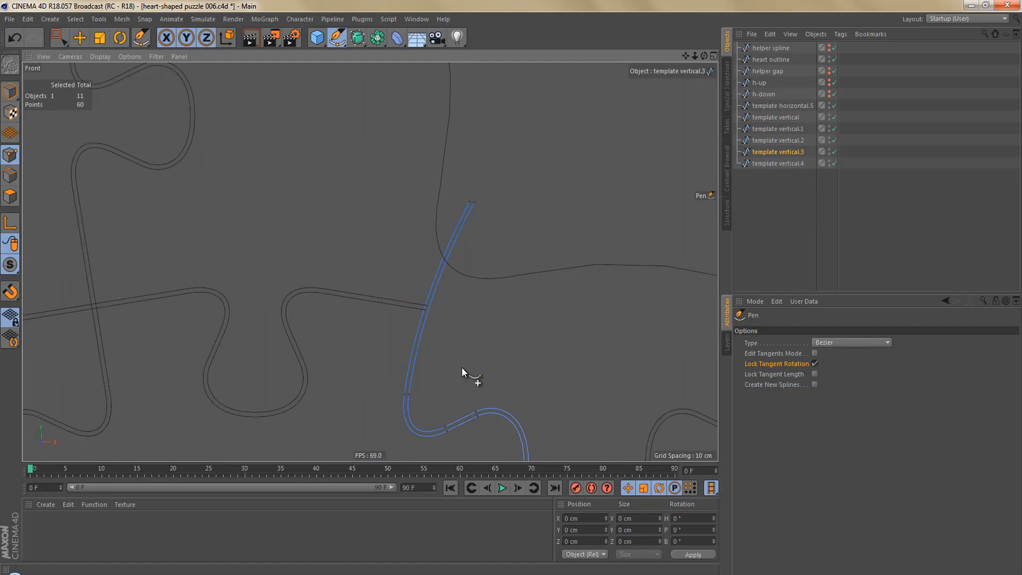
alt+right_drag(455, 332, 455, 345)
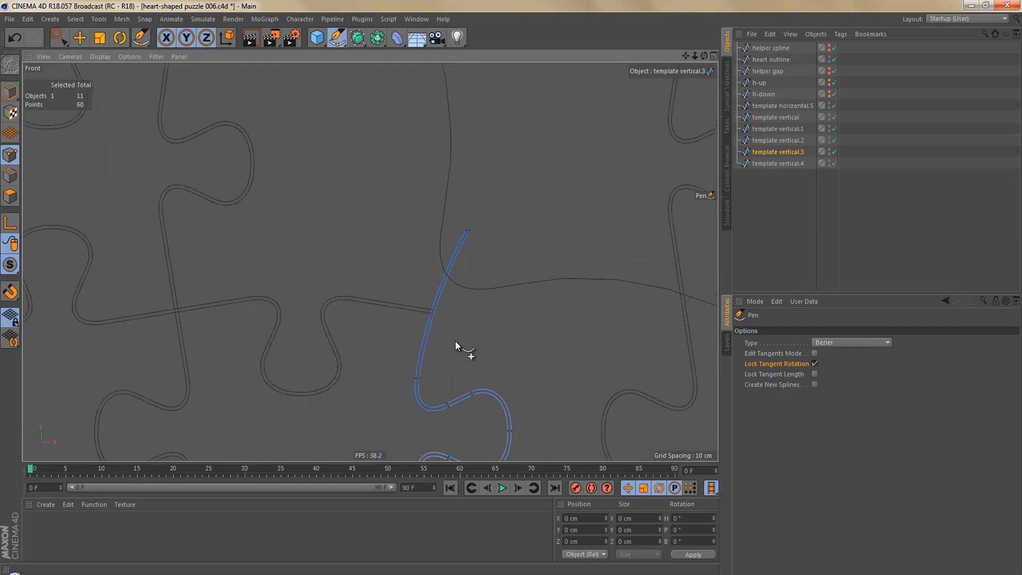
key(shift+v)
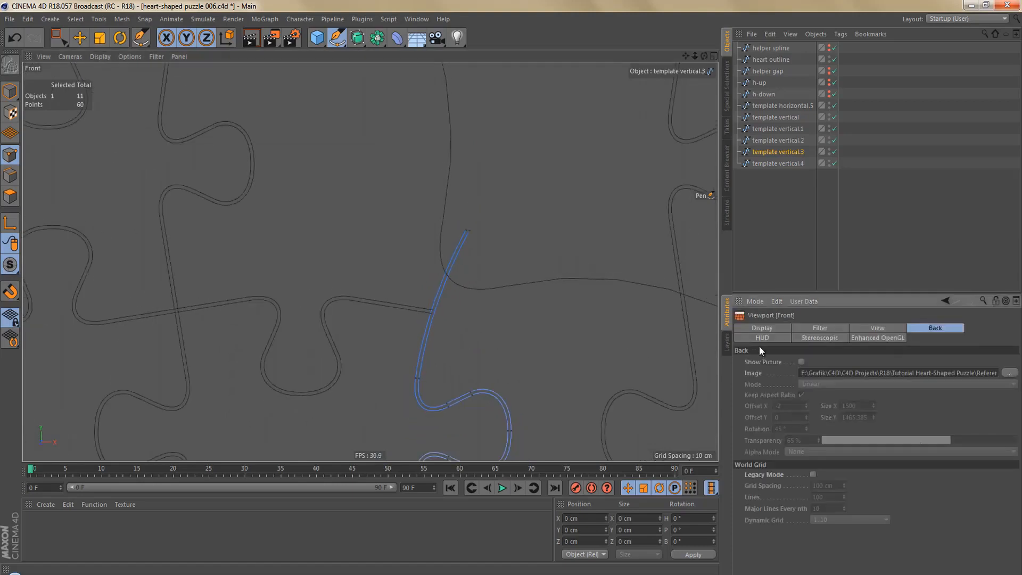
click(801, 362)
scroll(449, 304, down, 2)
alt+middle_drag(503, 347, 434, 304)
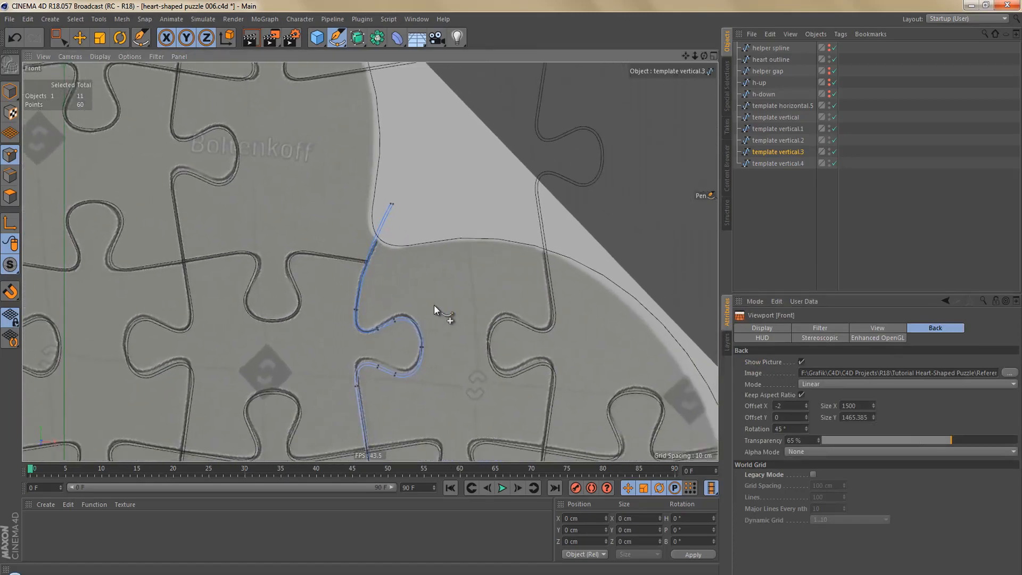
alt+right_drag(429, 308, 432, 316)
Select the template vertical.4 spline and examine how well it follows the reference image along its length
key(Return)
key(e)
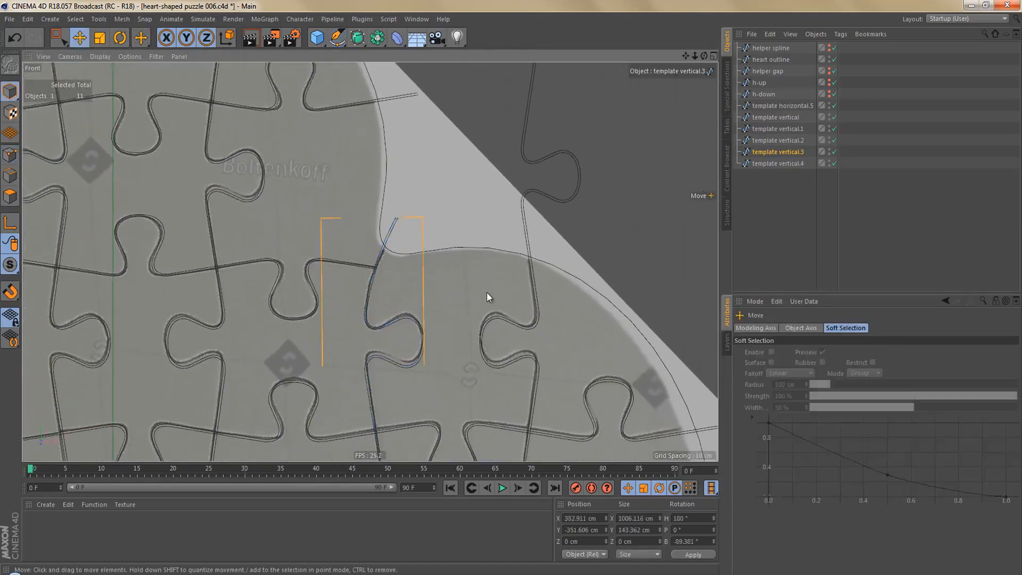
click(568, 198)
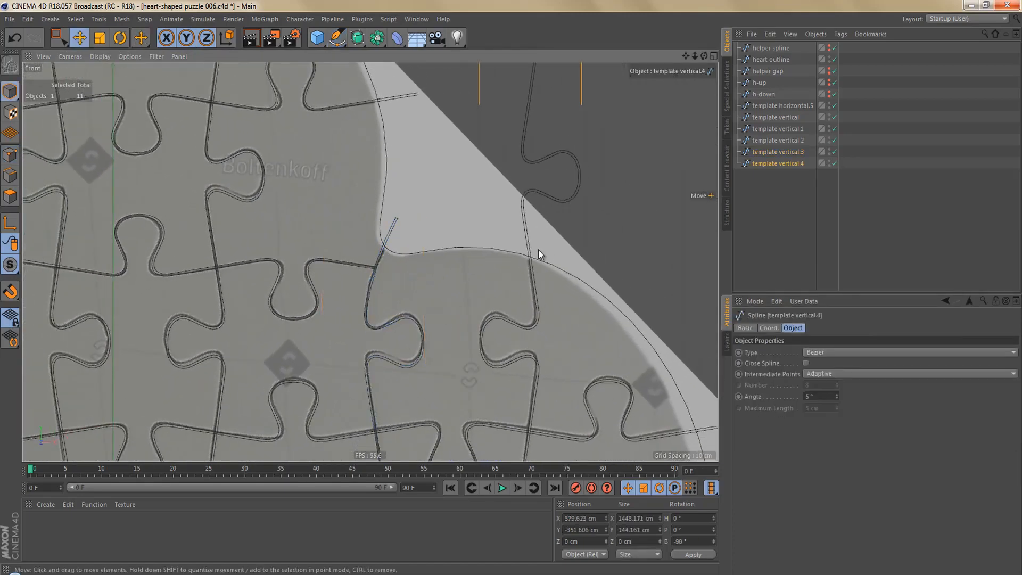
alt+right_drag(538, 250, 538, 273)
alt+middle_drag(549, 348, 525, 247)
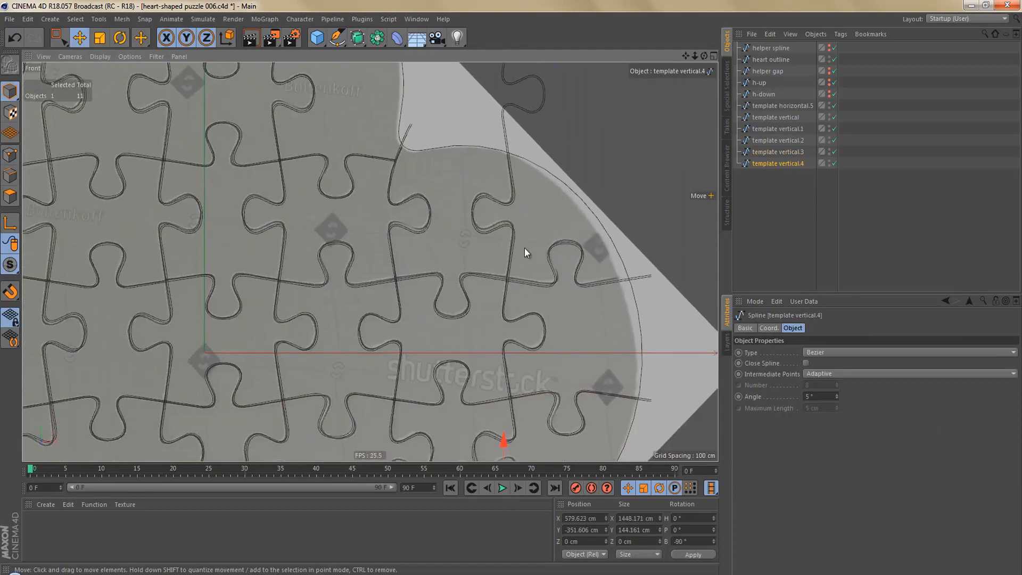
alt+right_drag(525, 247, 524, 270)
alt+middle_drag(531, 339, 500, 386)
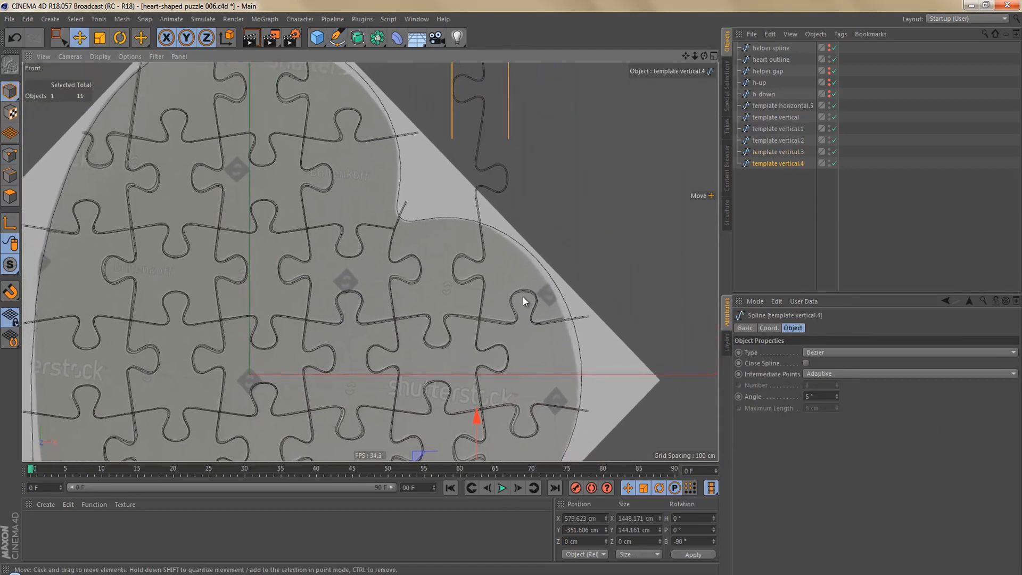
alt+middle_drag(523, 296, 520, 326)
alt+right_drag(494, 251, 500, 267)
alt+middle_drag(500, 255, 499, 340)
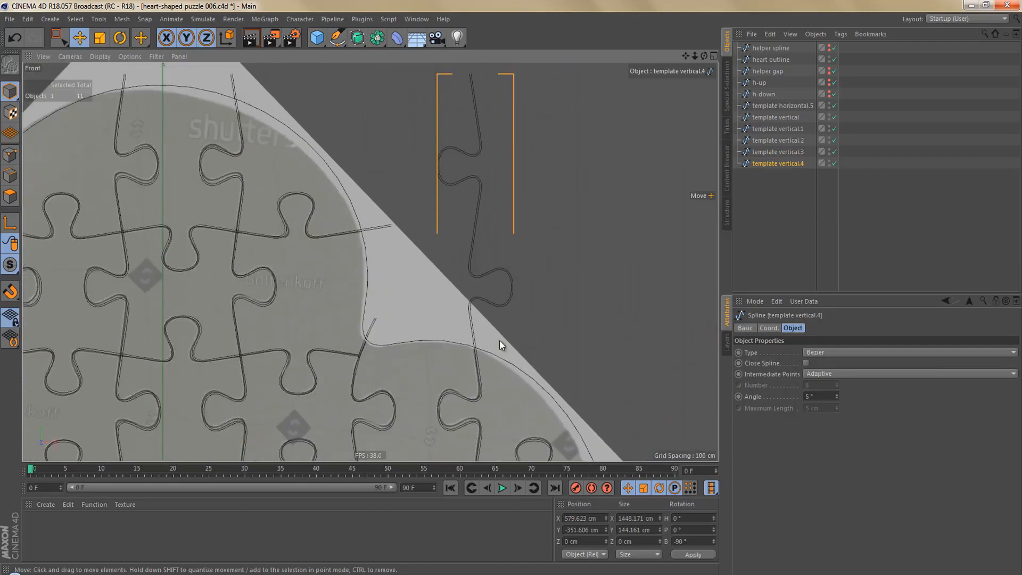
Delete template vertical.4's points for the two upper knobs that lie outside the heart outline
key(Return)
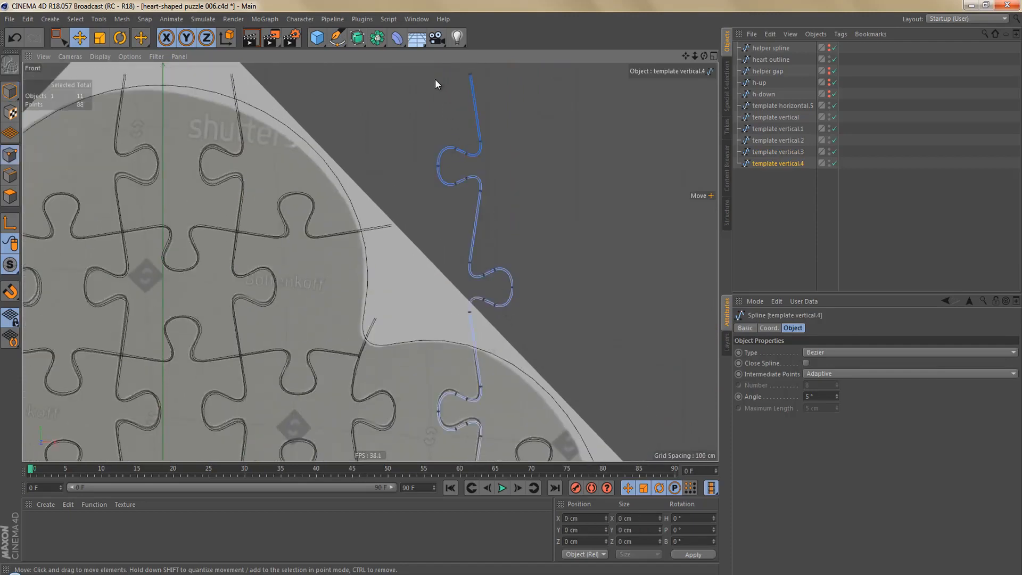
key(0)
drag(430, 68, 548, 305)
drag(492, 290, 529, 319)
key(Delete)
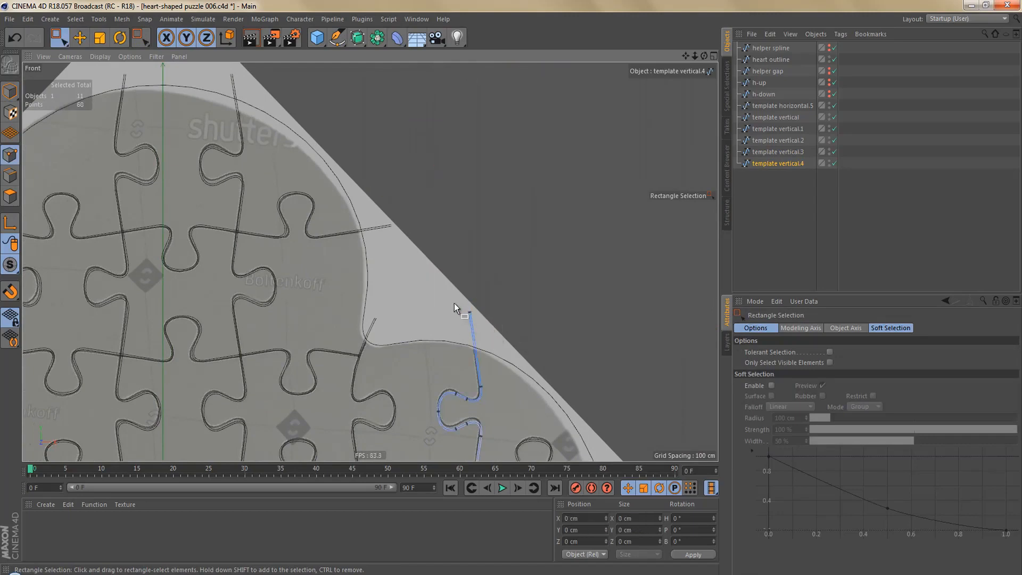
Apply hard interpolation to template vertical.4's new top end points
drag(455, 307, 482, 321)
right_click(548, 336)
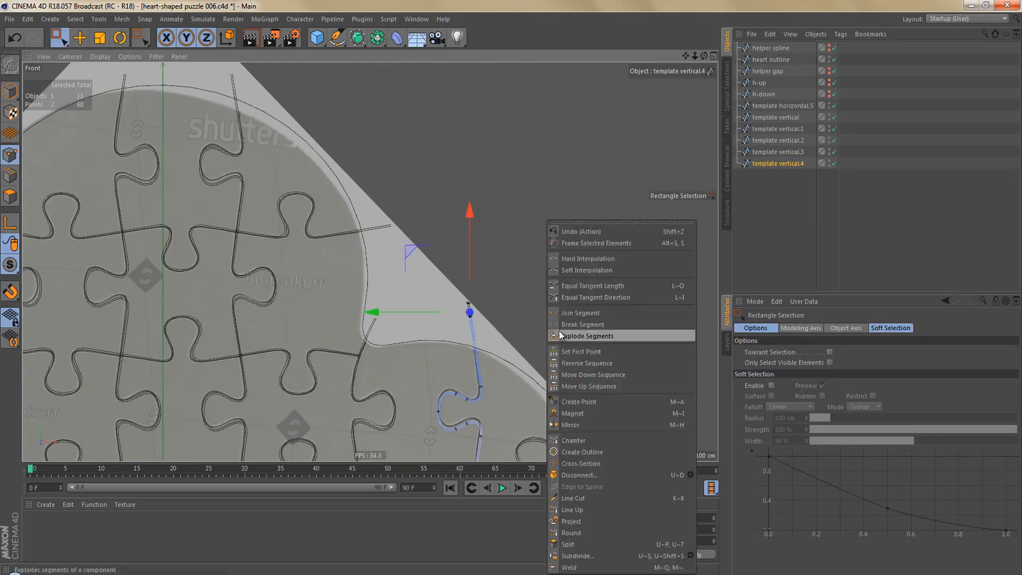
click(581, 258)
Delete template vertical.4's lowest knob and the end points below it that extend past the heart outline
scroll(479, 324, down, 5)
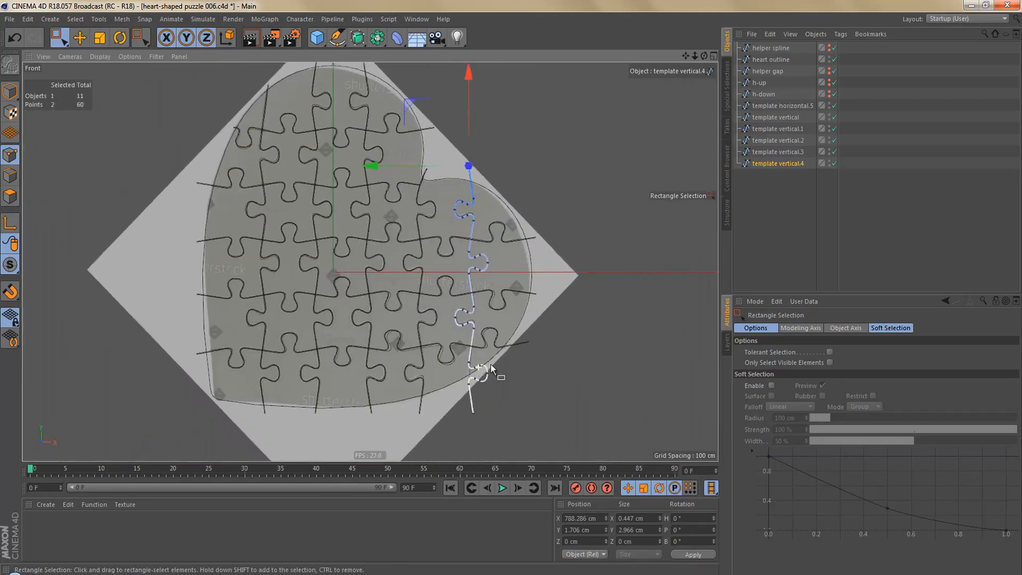
scroll(491, 368, up, 8)
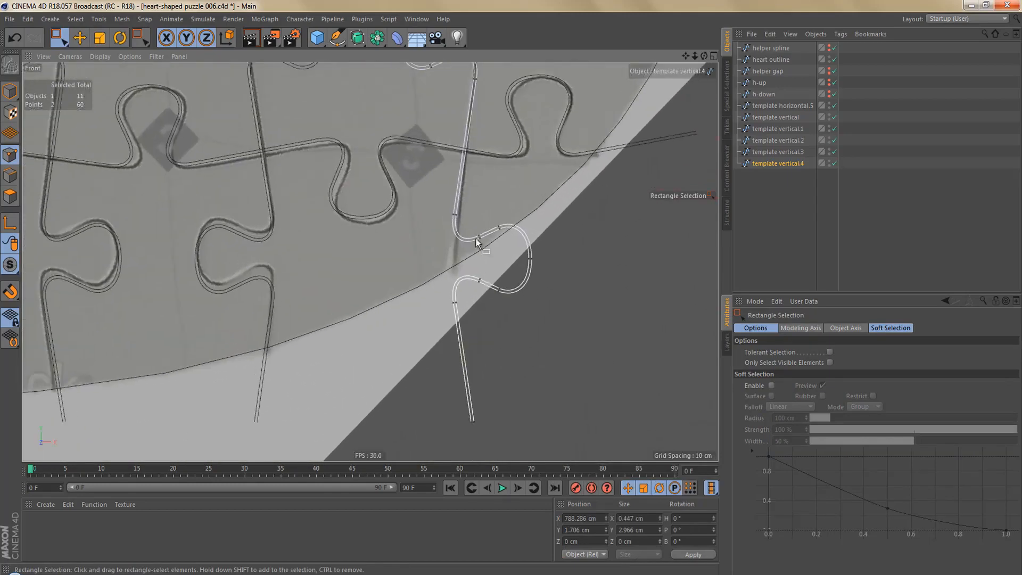
drag(462, 219, 535, 298)
shift+drag(432, 284, 517, 454)
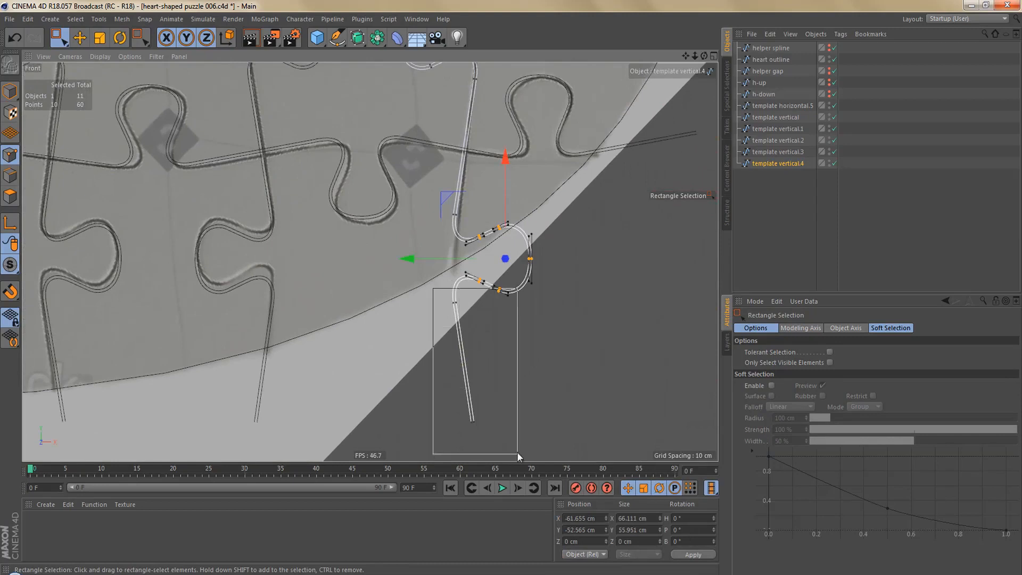
key(Delete)
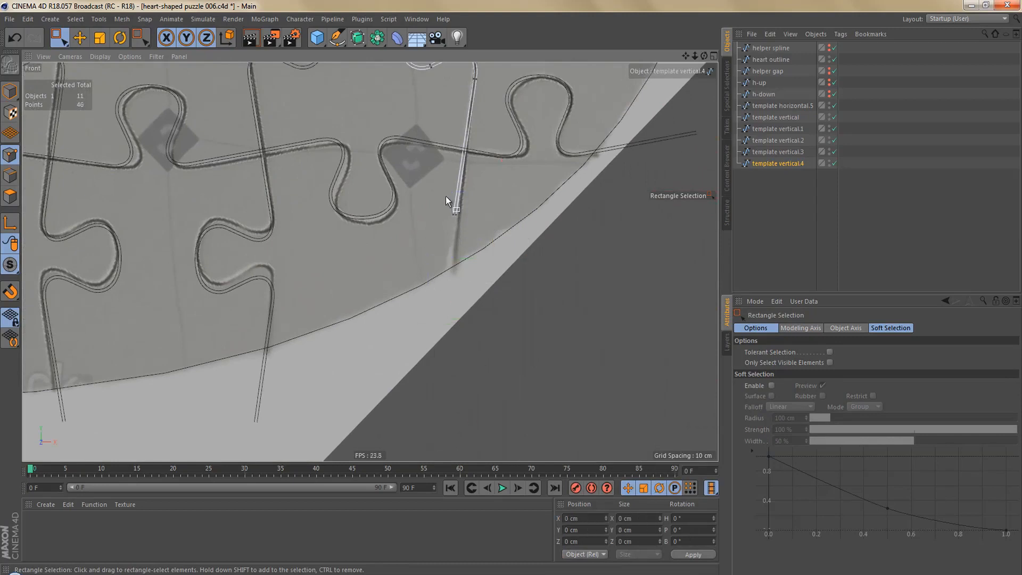
Apply hard interpolation to template vertical.4's bottom end points and move them down along the reference cut past the heart outline
drag(446, 198, 505, 295)
right_click(523, 281)
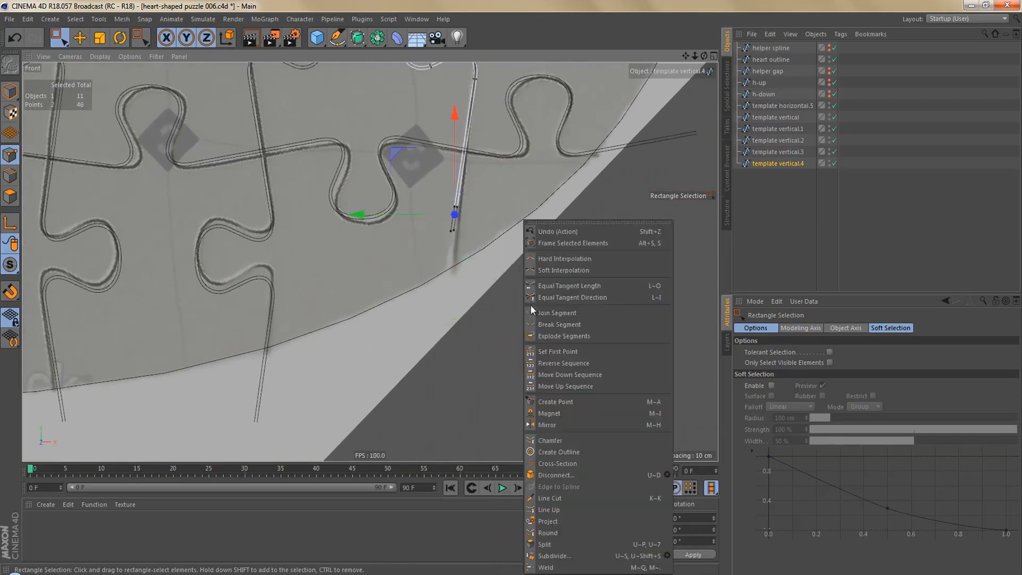
click(573, 260)
key(e)
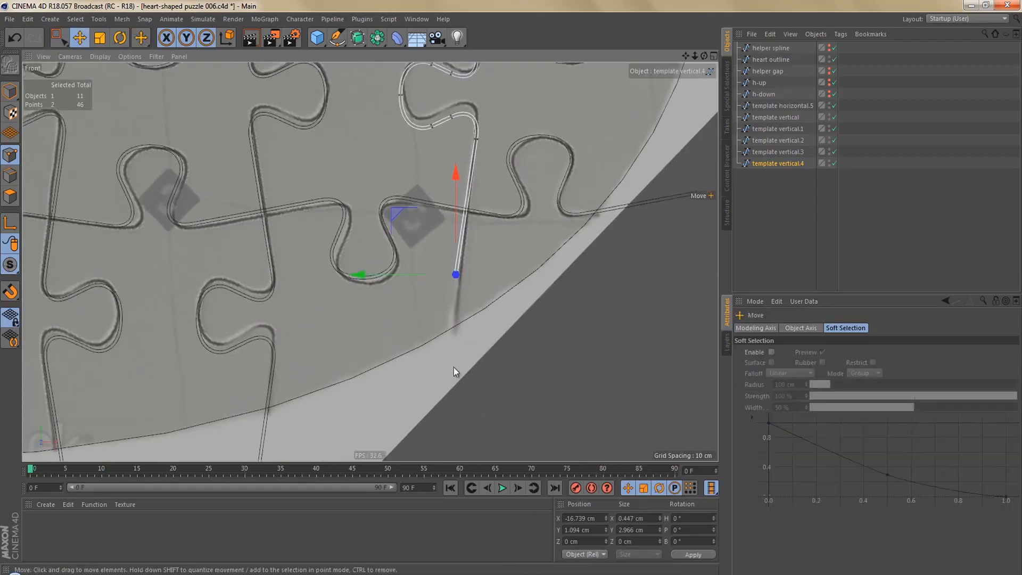
drag(452, 318, 445, 395)
Examine how template vertical.4's points below its lowest knob follow the reference image, and review the whole heart
alt+middle_drag(468, 274, 468, 328)
alt+right_drag(481, 213, 529, 240)
key(0)
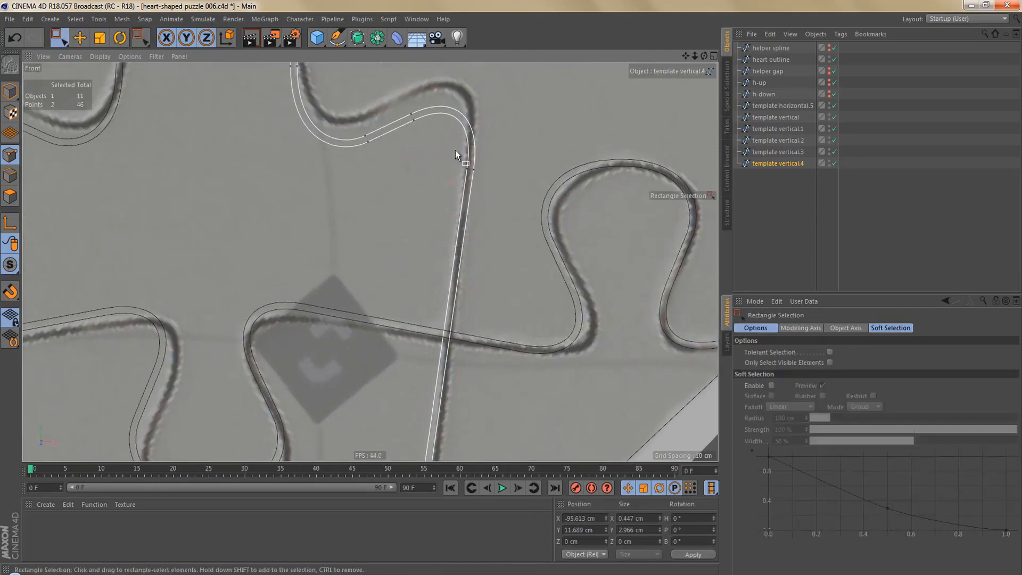
drag(456, 155, 485, 177)
alt+right_drag(502, 173, 583, 155)
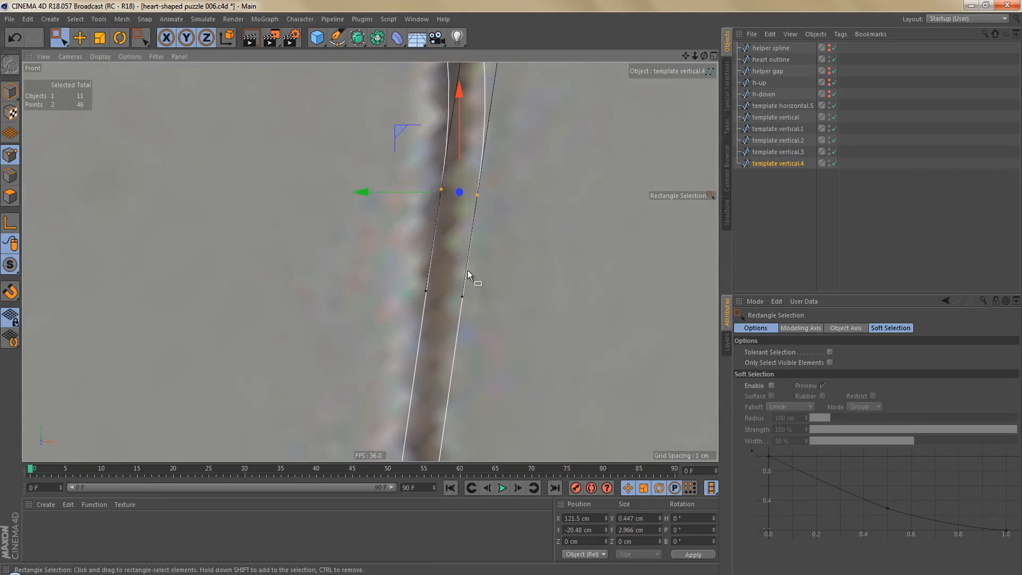
scroll(465, 280, down, 4)
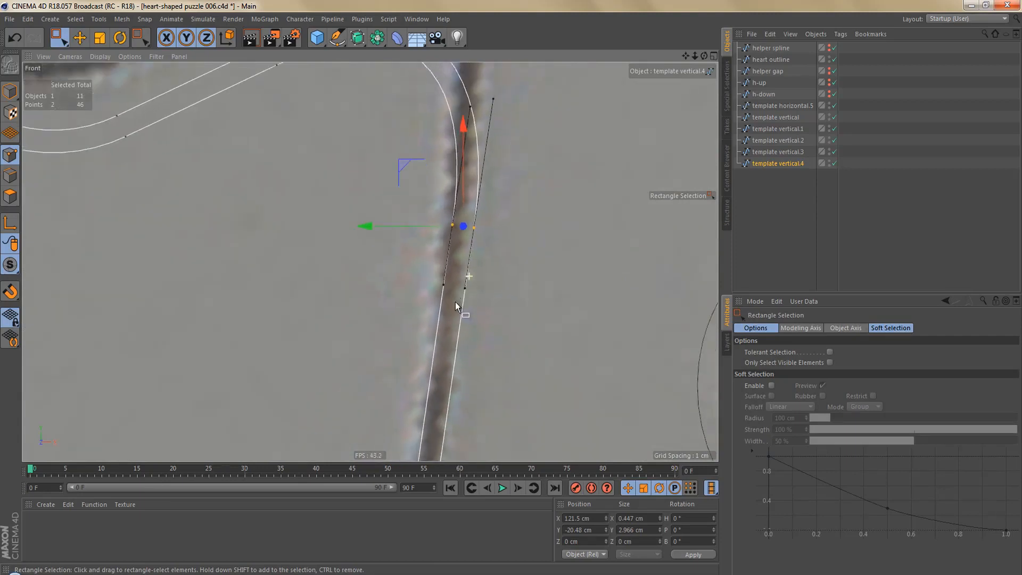
scroll(475, 302, down, 6)
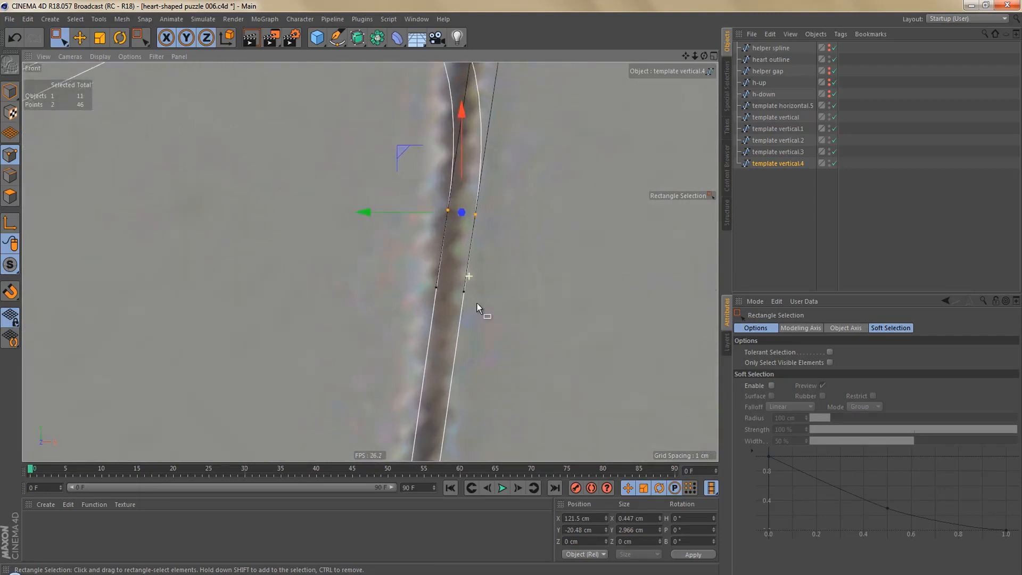
scroll(445, 316, down, 8)
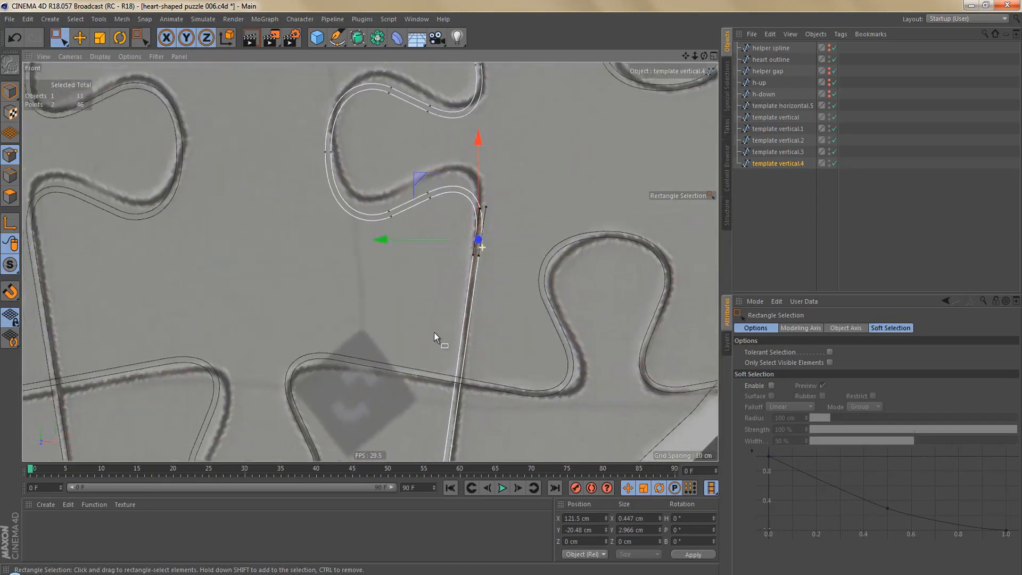
scroll(486, 327, down, 5)
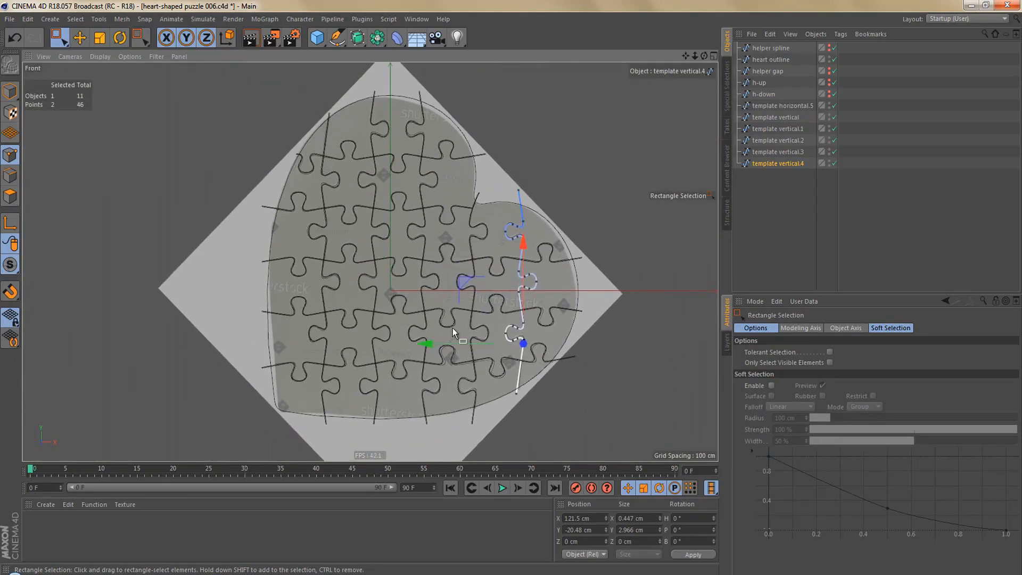
Merge the five vertical template splines into a single spline with Connect Objects + Delete
ctrl+click(787, 151)
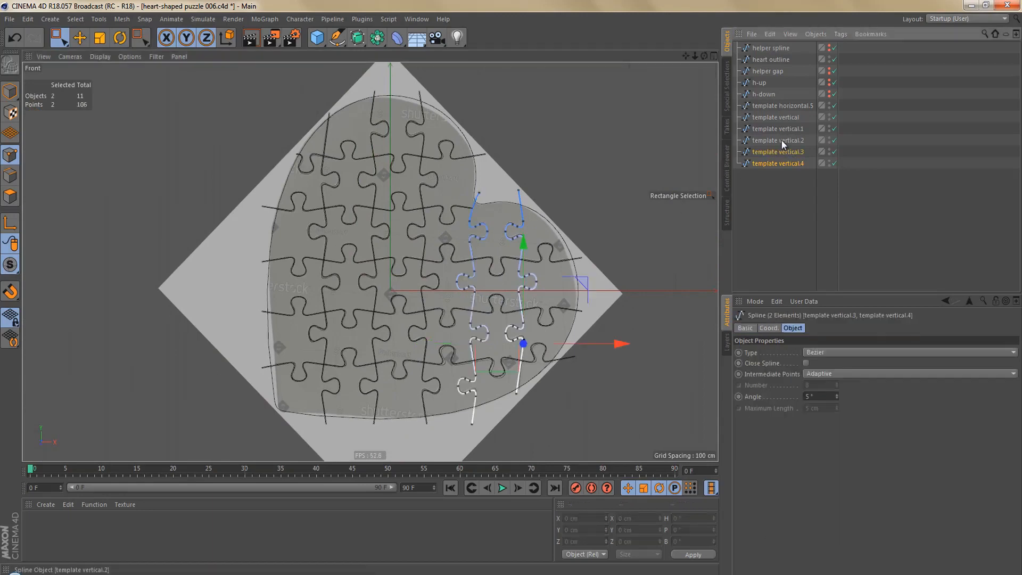
ctrl+click(780, 140)
ctrl+click(778, 129)
ctrl+click(776, 117)
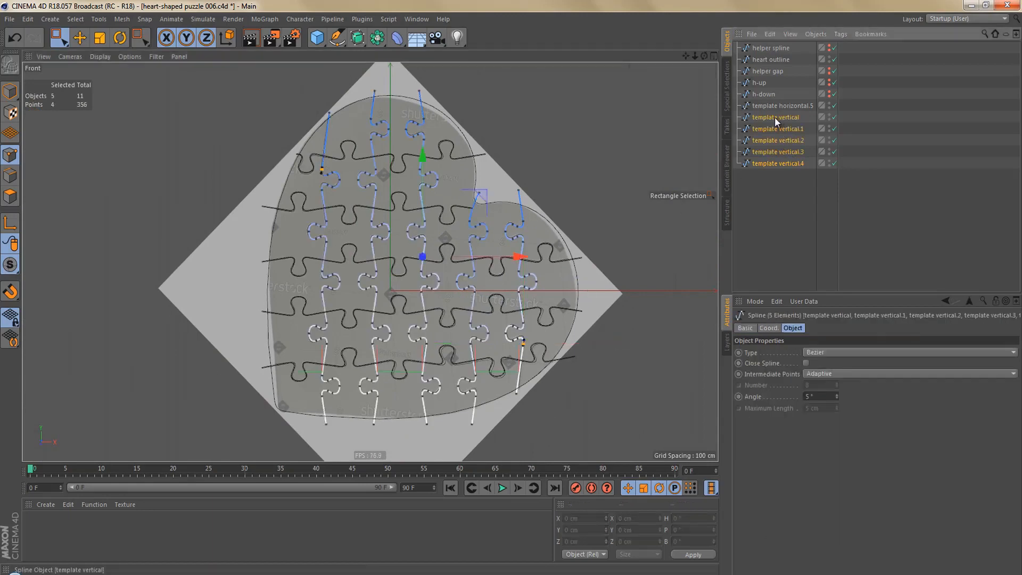
right_click(775, 117)
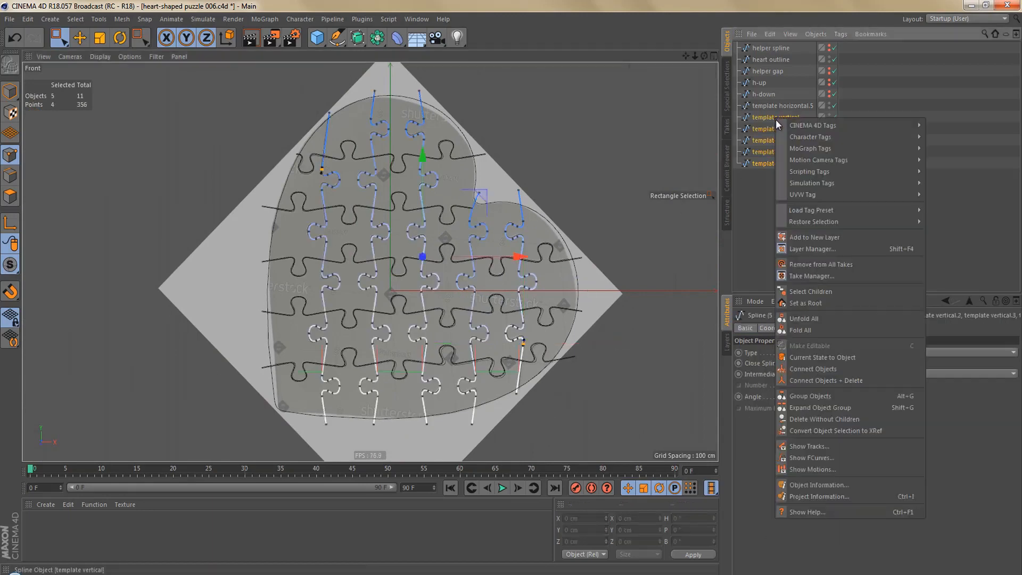
click(826, 379)
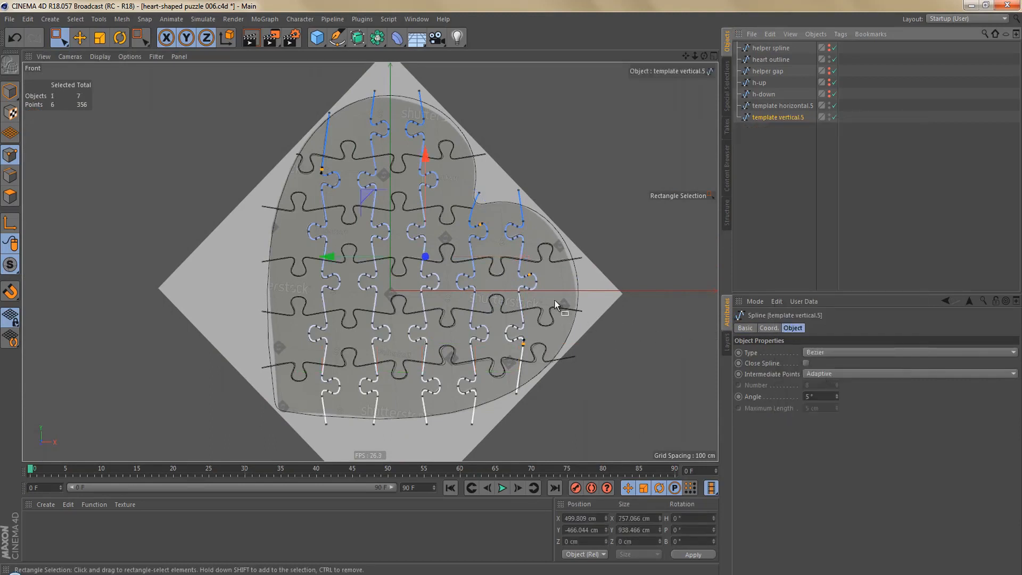
alt+middle_drag(554, 301, 539, 300)
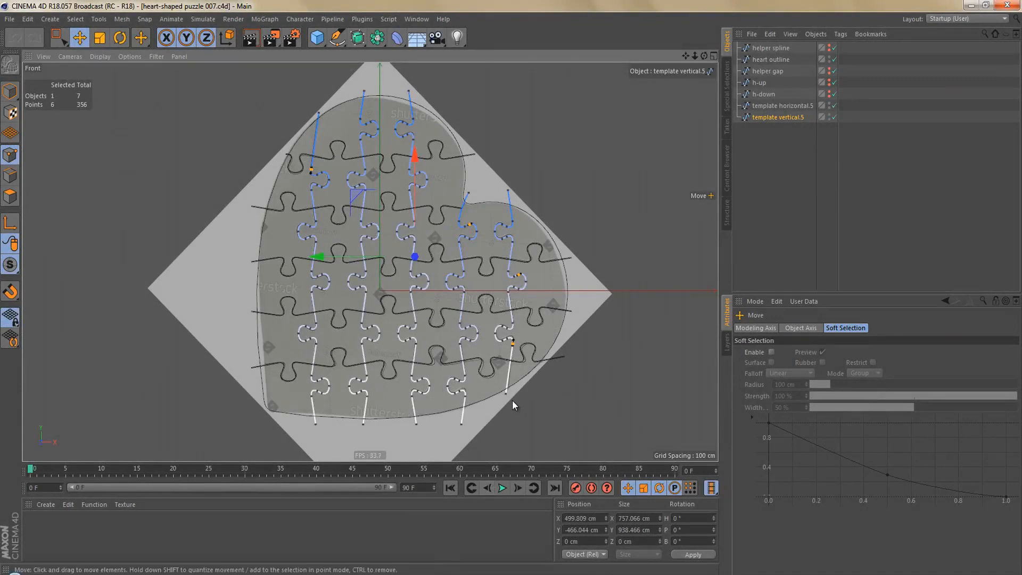
Try closing template vertical.5's open strip ends with Close Spline, and undo the closing
scroll(513, 400, up, 10)
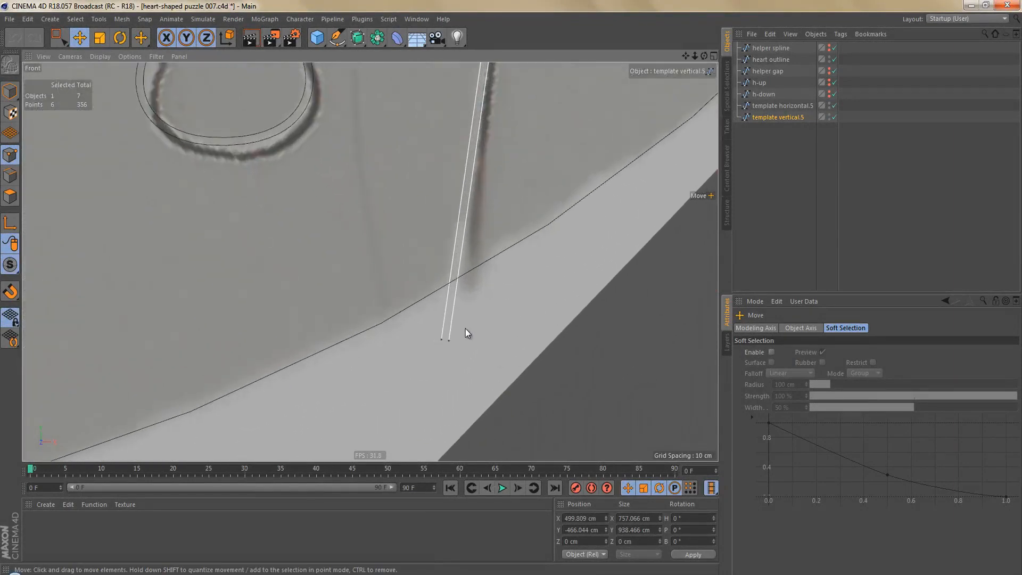
scroll(475, 334, down, 10)
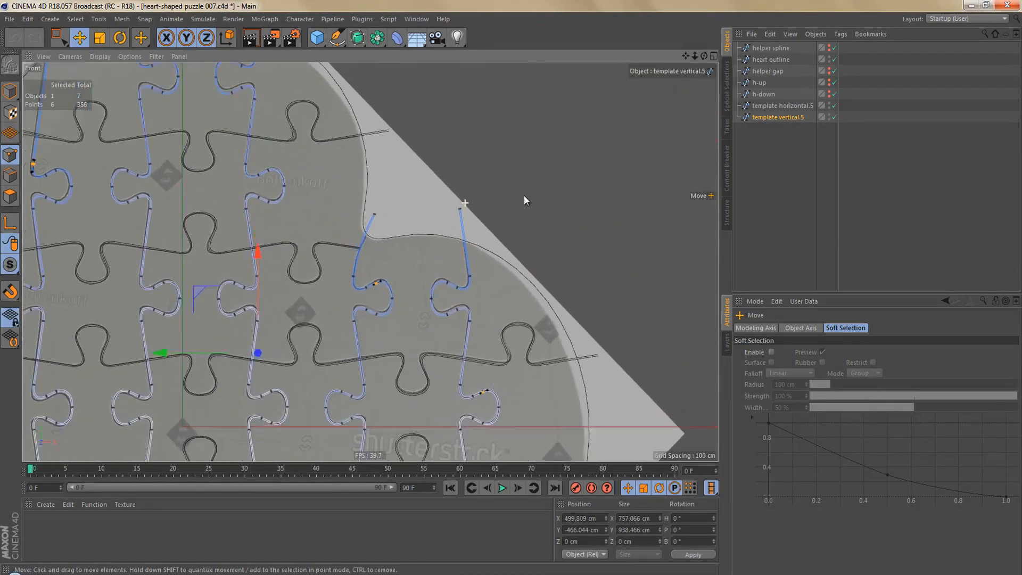
scroll(472, 185, up, 10)
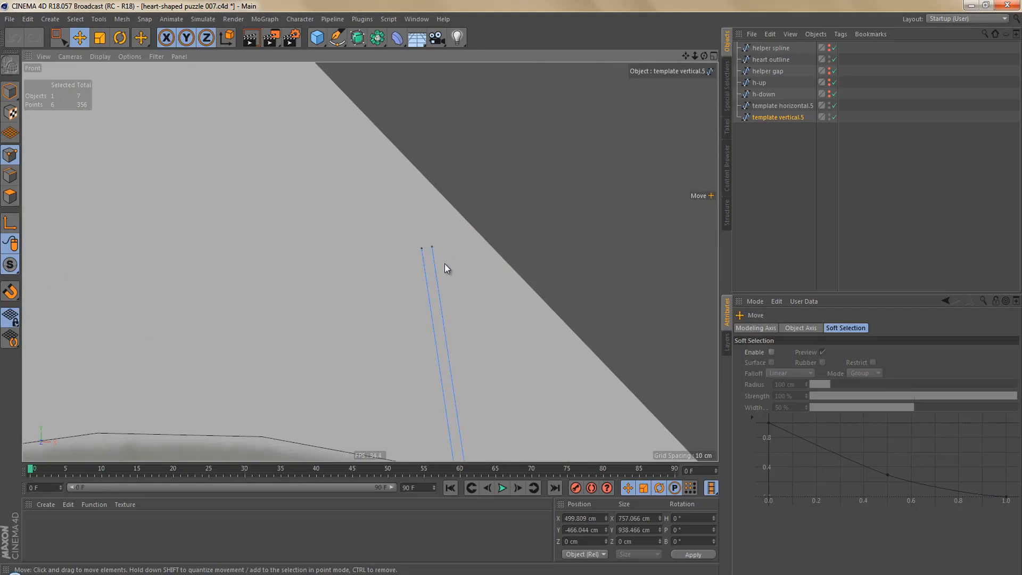
scroll(458, 259, down, 3)
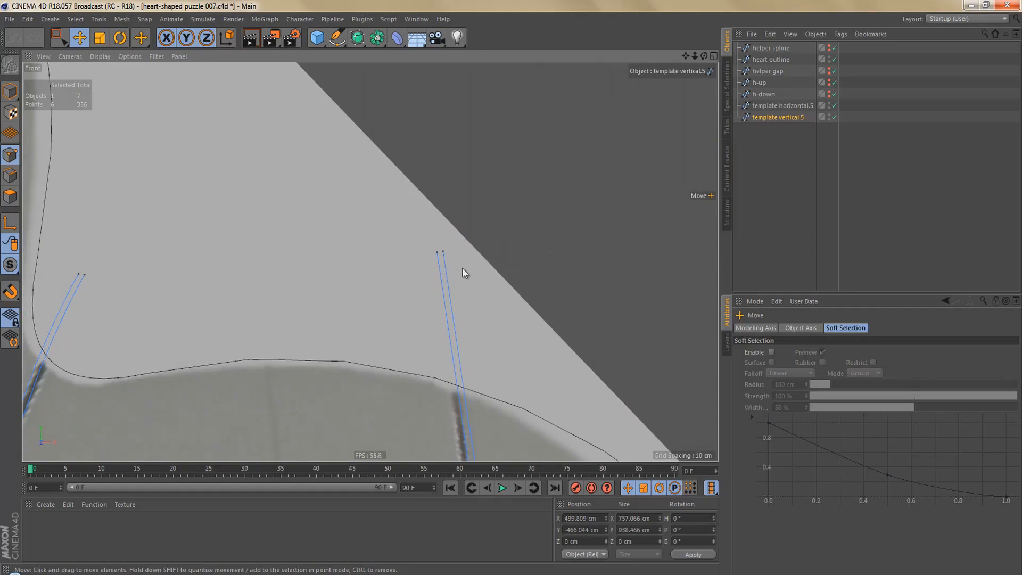
click(790, 117)
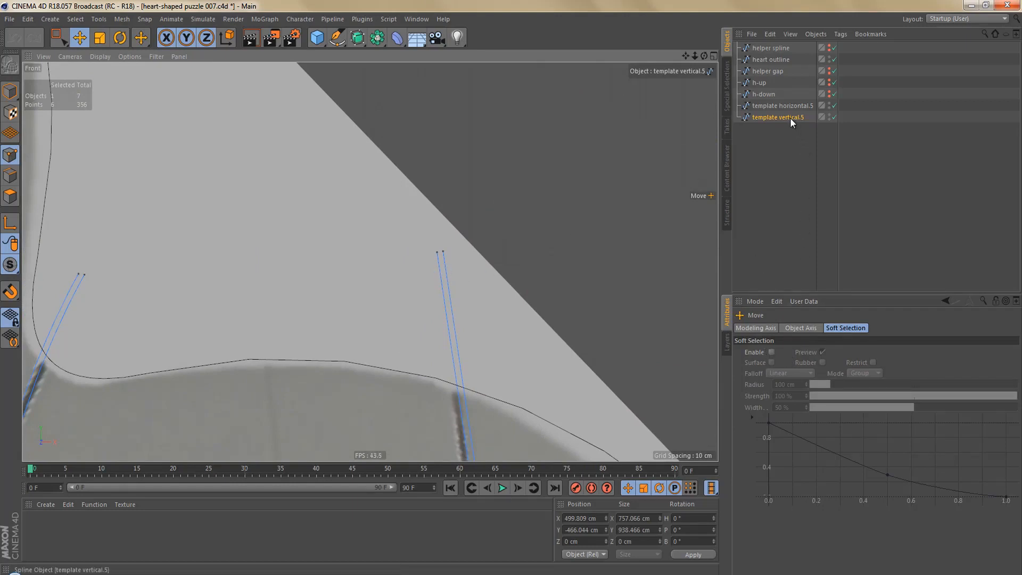
click(806, 363)
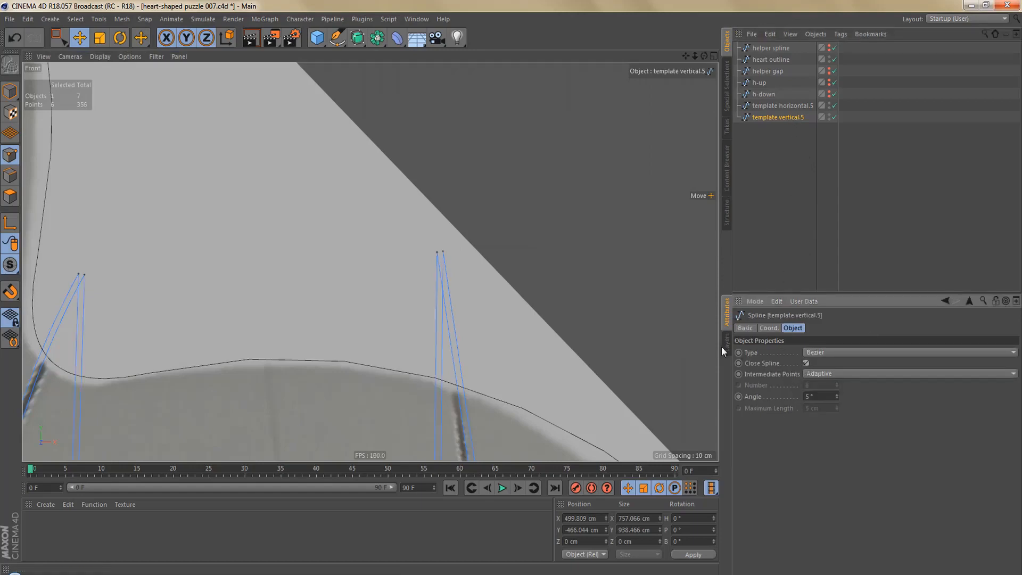
scroll(536, 263, down, 3)
scroll(516, 329, down, 3)
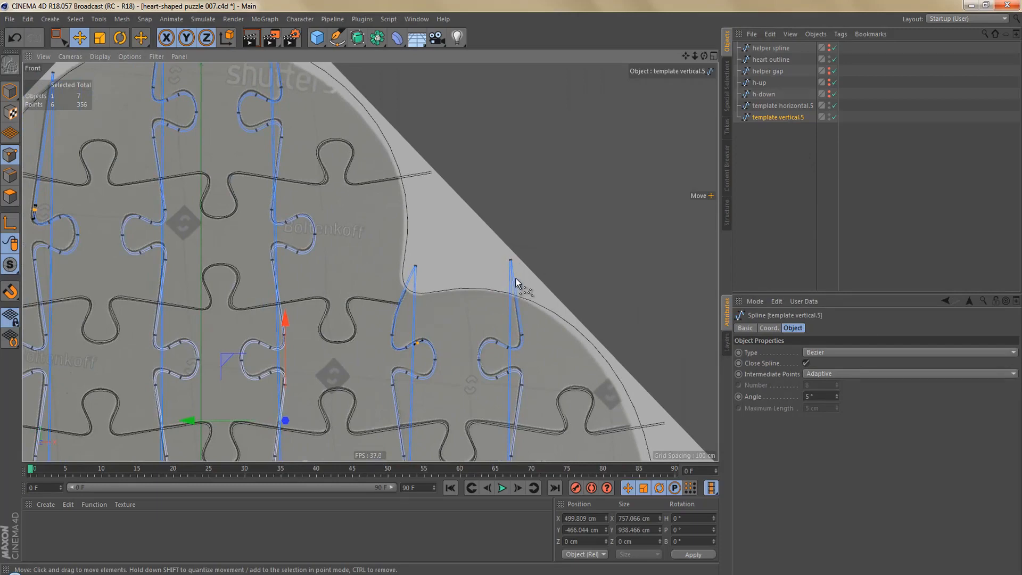
key(ctrl+z)
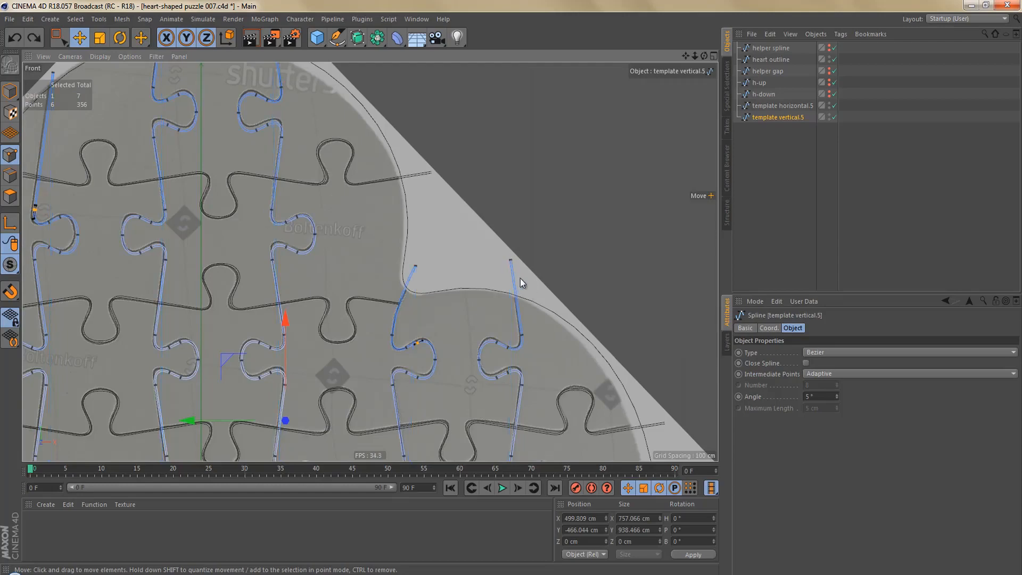
Join the two bottom end points of the leftmost vertical strip in template vertical.5 with Join Segment
scroll(511, 271, down, 3)
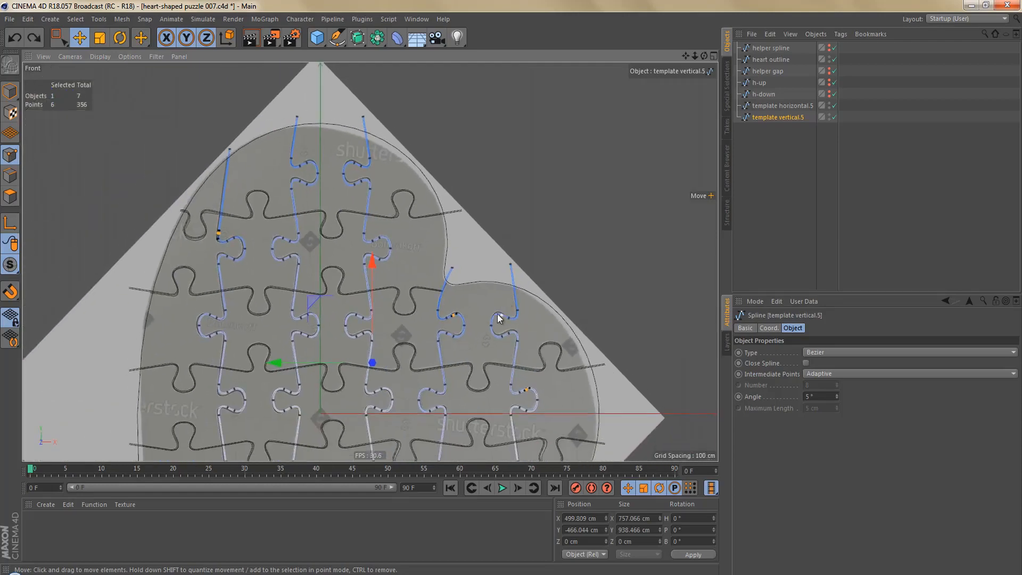
alt+middle_drag(508, 216, 539, 64)
scroll(508, 127, down, 1)
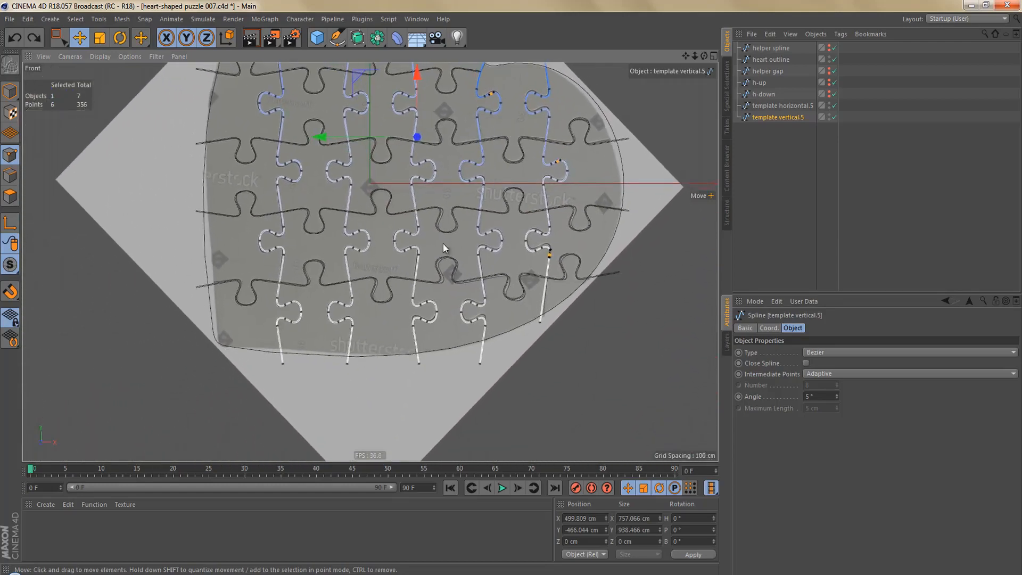
key(0)
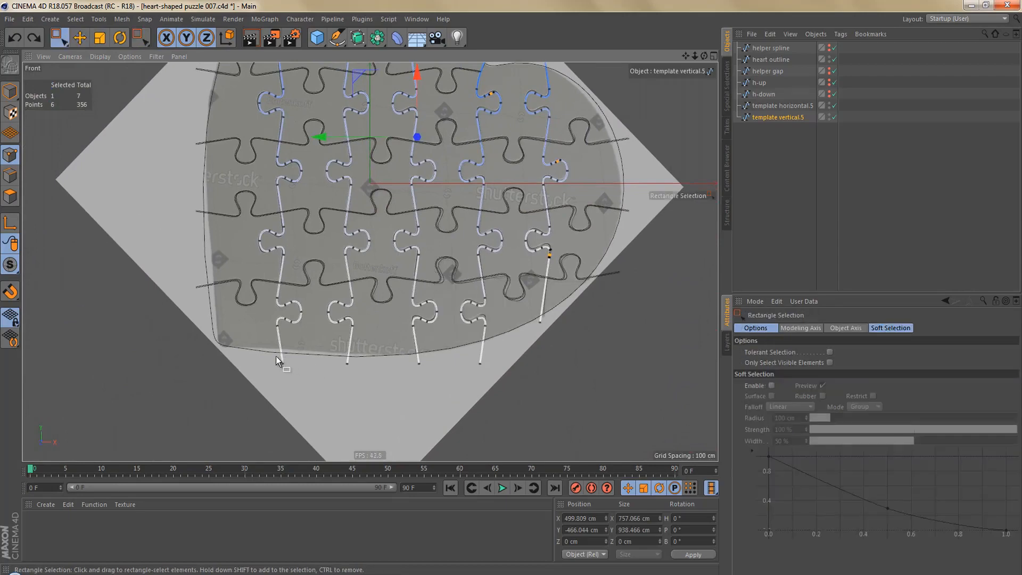
drag(276, 356, 292, 390)
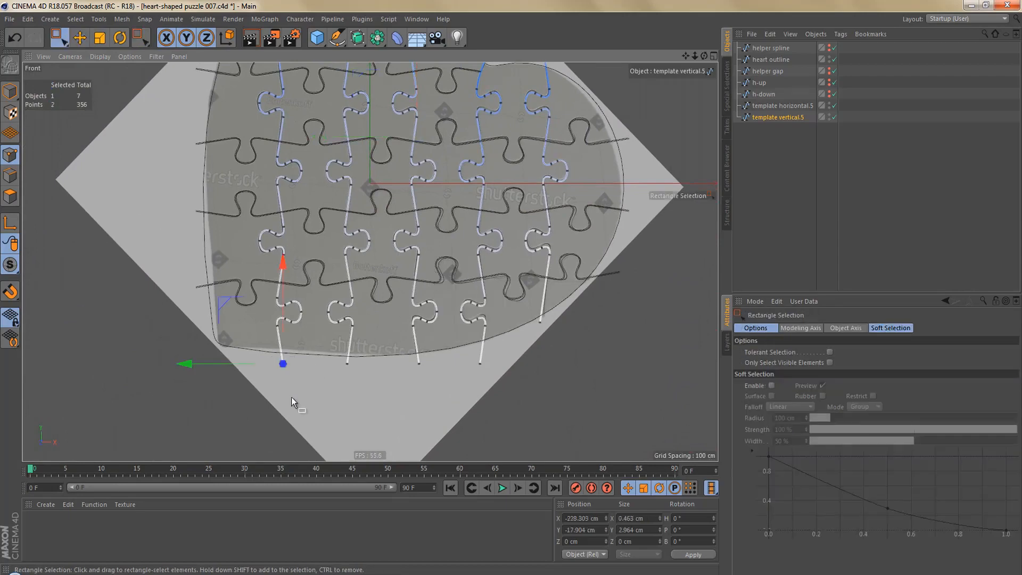
right_click(393, 209)
click(417, 210)
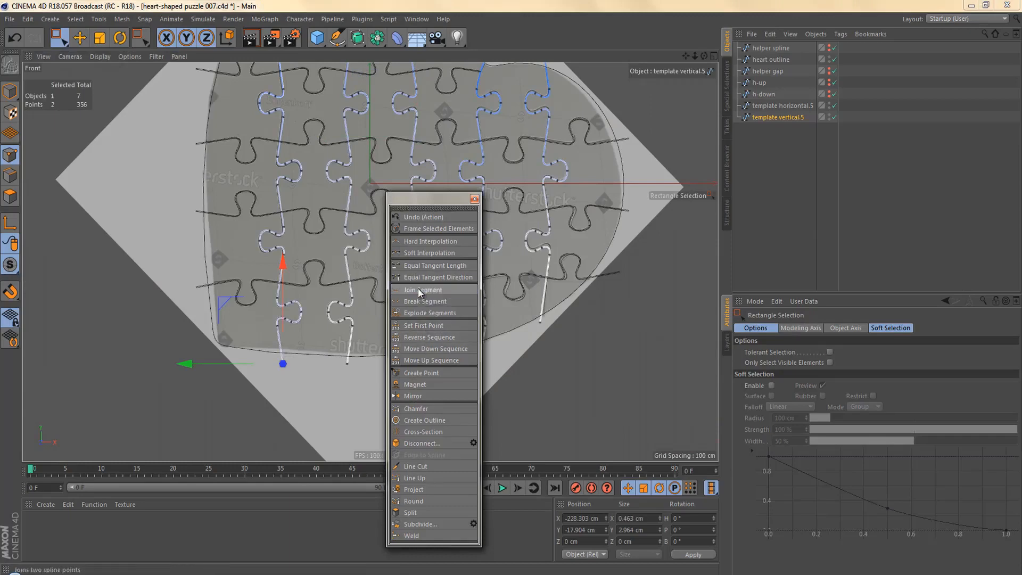
Join the bottom end point pairs of the four remaining vertical strips with Join Segment
drag(343, 358, 354, 372)
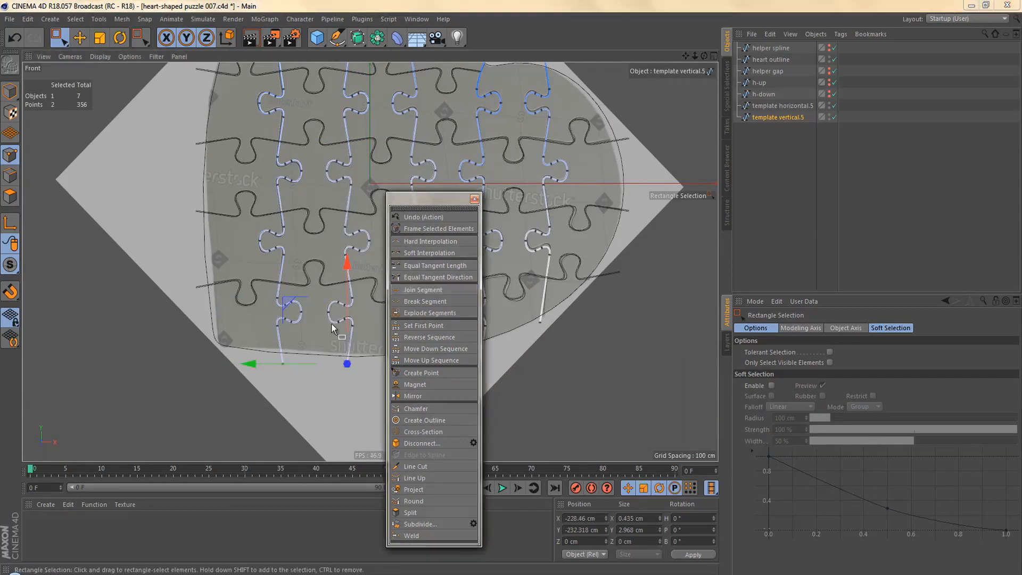
middle_drag(331, 327, 216, 309)
drag(319, 352, 372, 354)
click(434, 292)
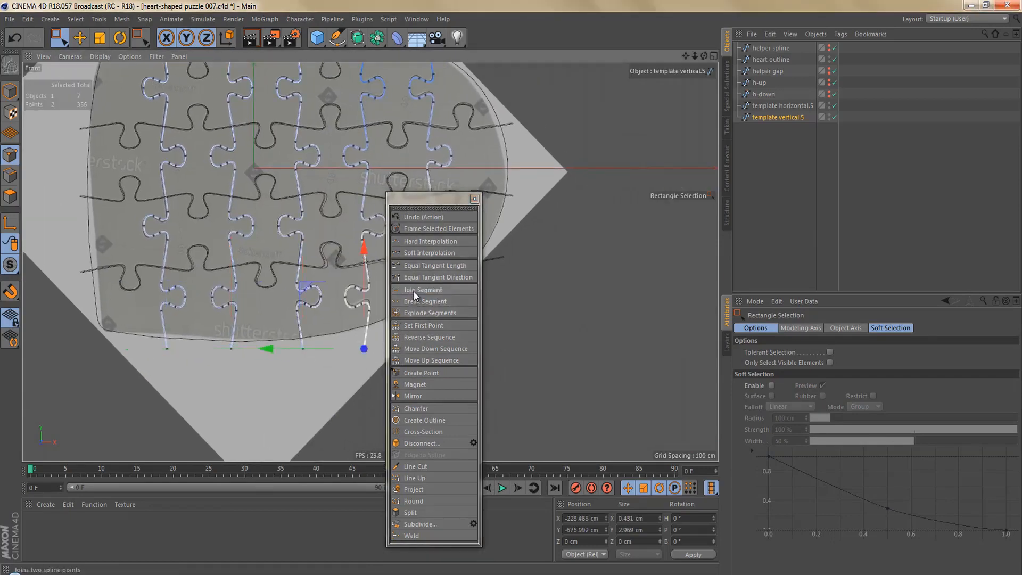
click(413, 291)
alt+middle_drag(268, 340, 175, 346)
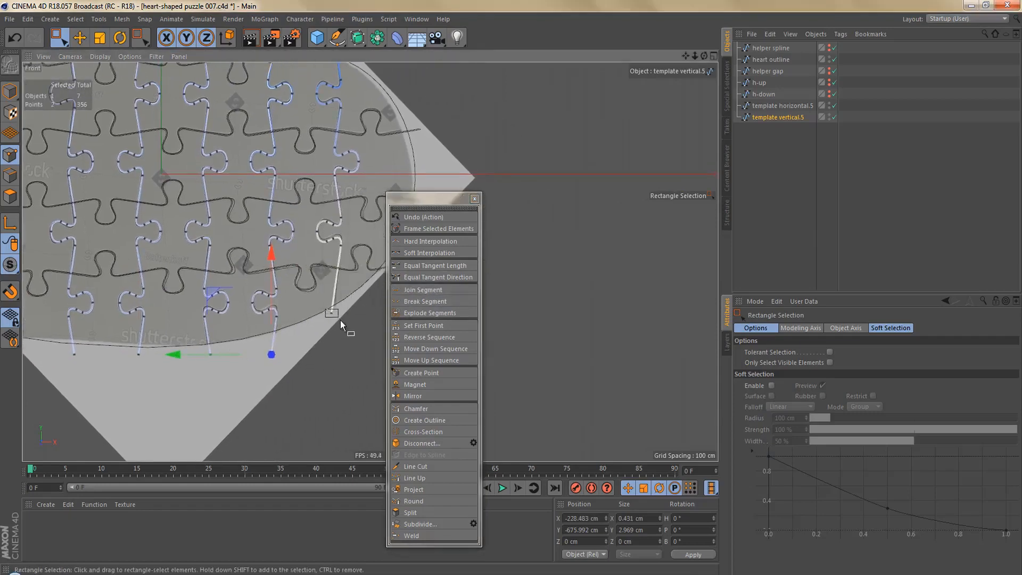
drag(340, 320, 341, 321)
click(435, 290)
alt+middle_drag(328, 312, 356, 371)
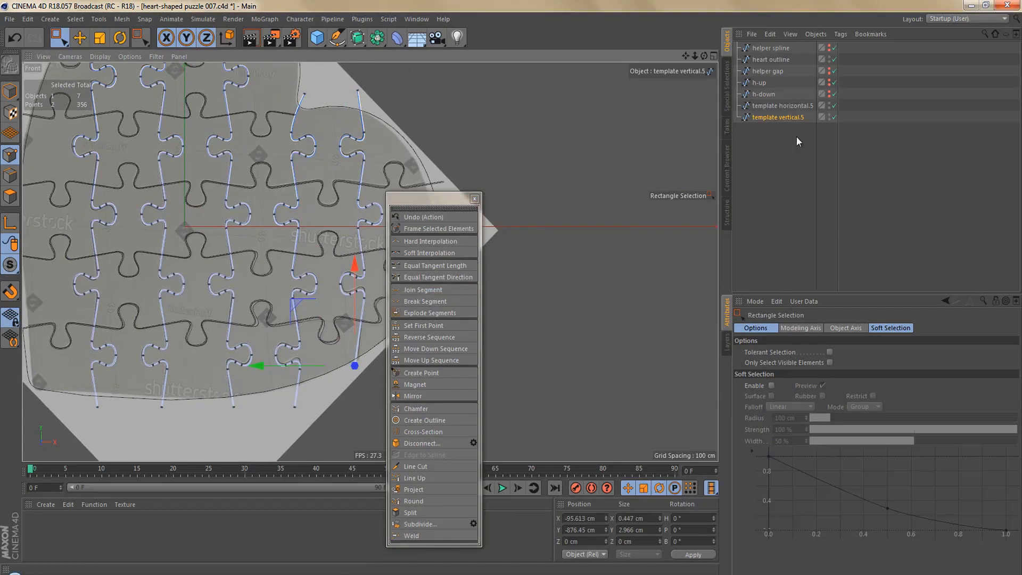
Enable Close Spline on template vertical.5 and check the closed top ends of its strips
click(793, 117)
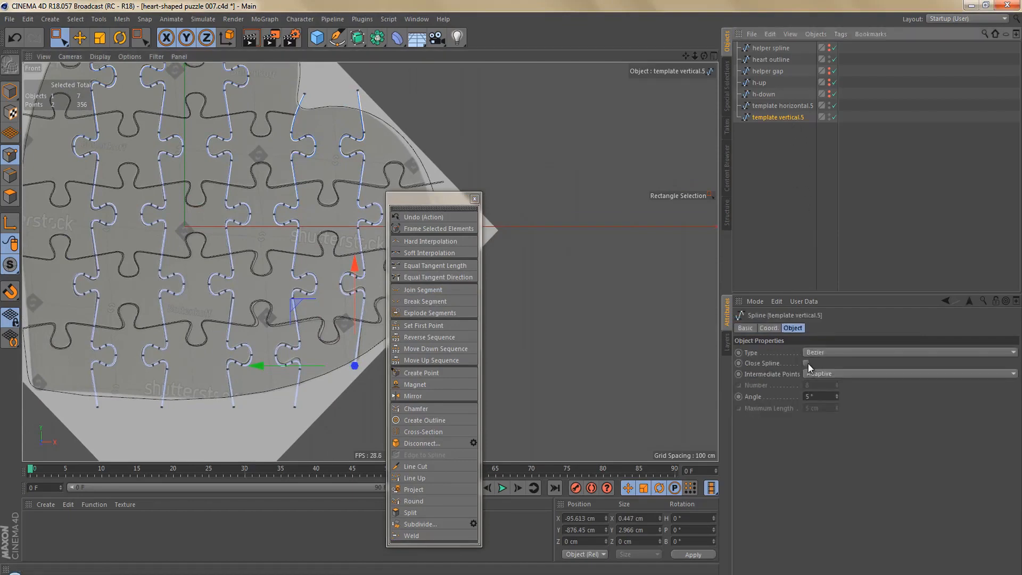
click(806, 363)
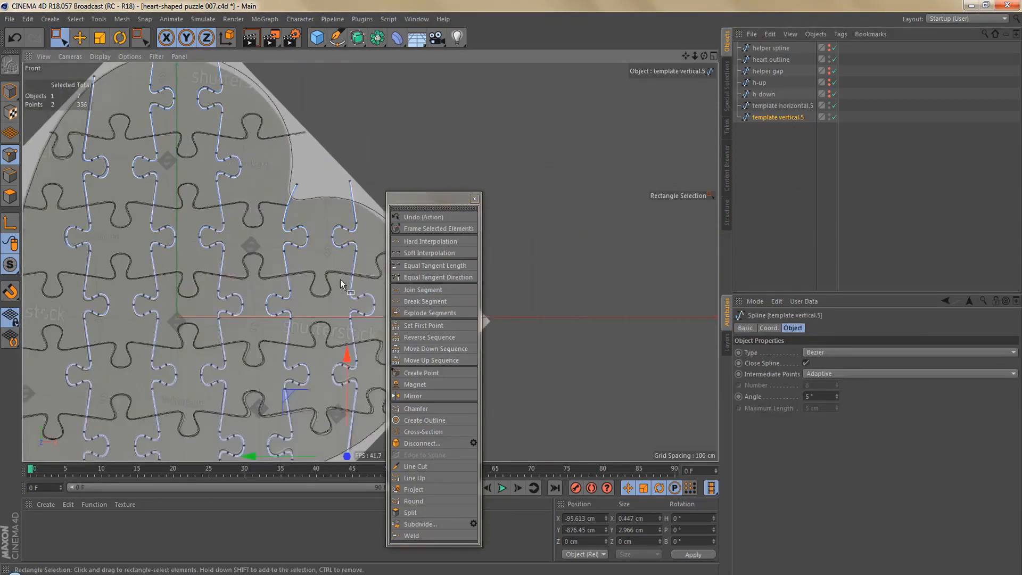
alt+right_drag(348, 180, 452, 168)
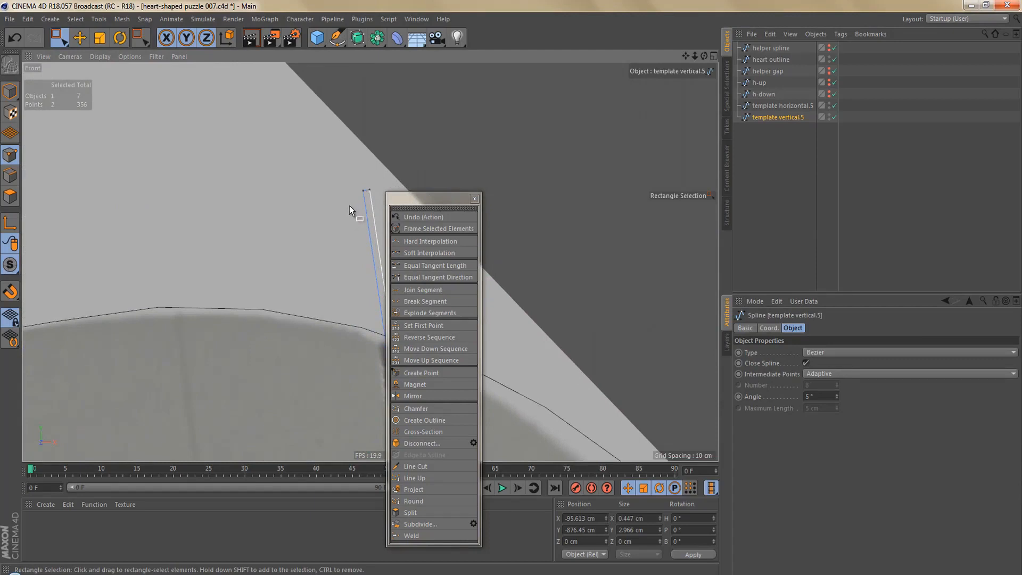
alt+right_drag(350, 206, 309, 267)
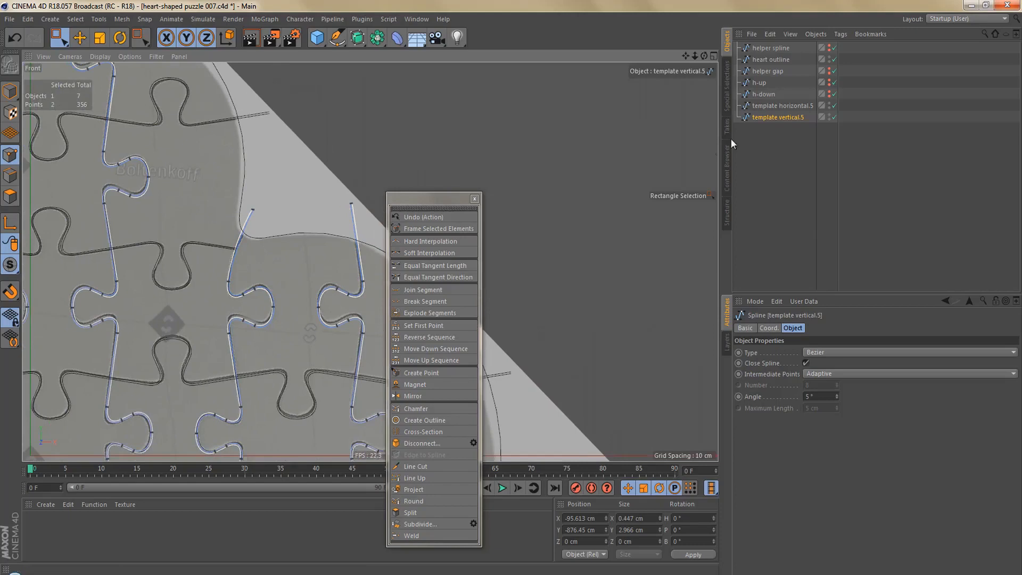
Join the left end points of template horizontal.5's top two strips, one pair at a time, with Join Segment
click(779, 106)
scroll(273, 213, down, 5)
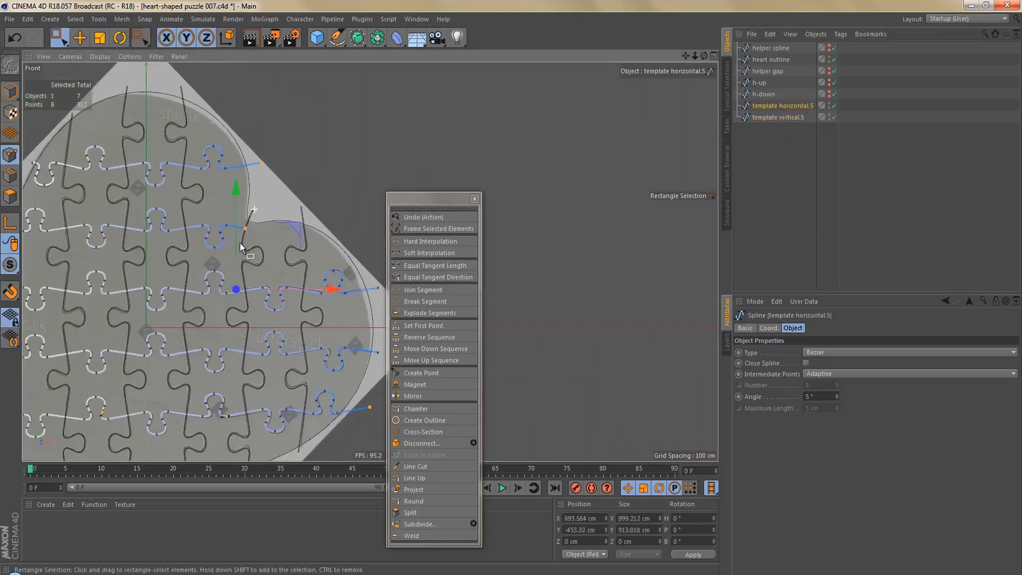
alt+middle_drag(410, 266, 608, 276)
scroll(298, 197, up, 3)
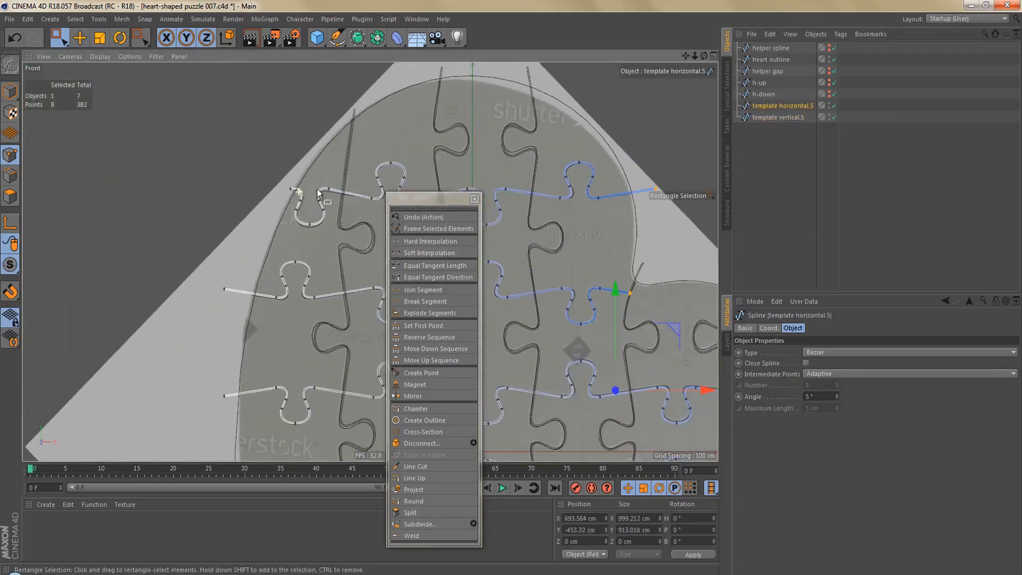
drag(276, 178, 296, 201)
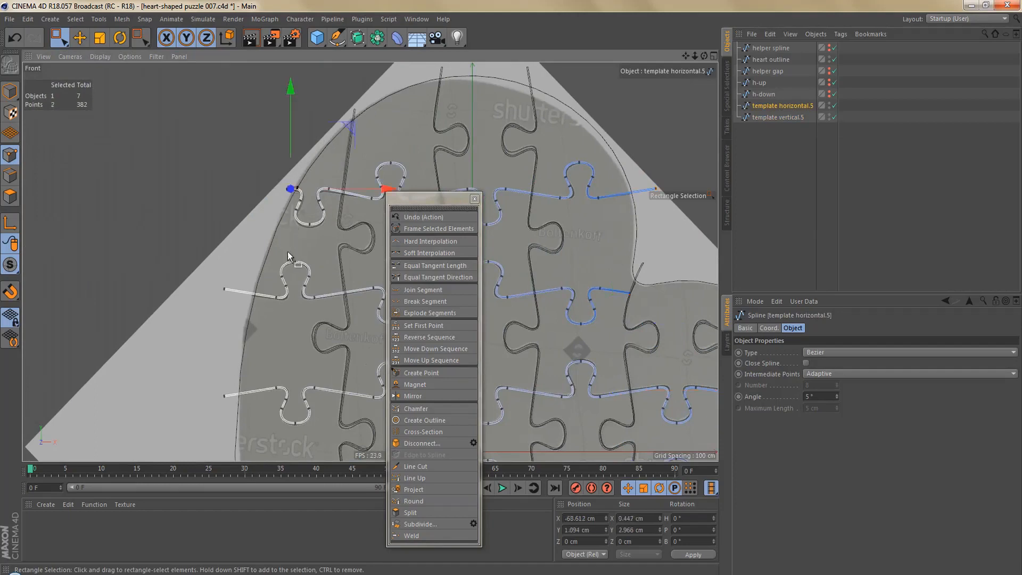
click(427, 290)
drag(215, 278, 233, 299)
click(427, 290)
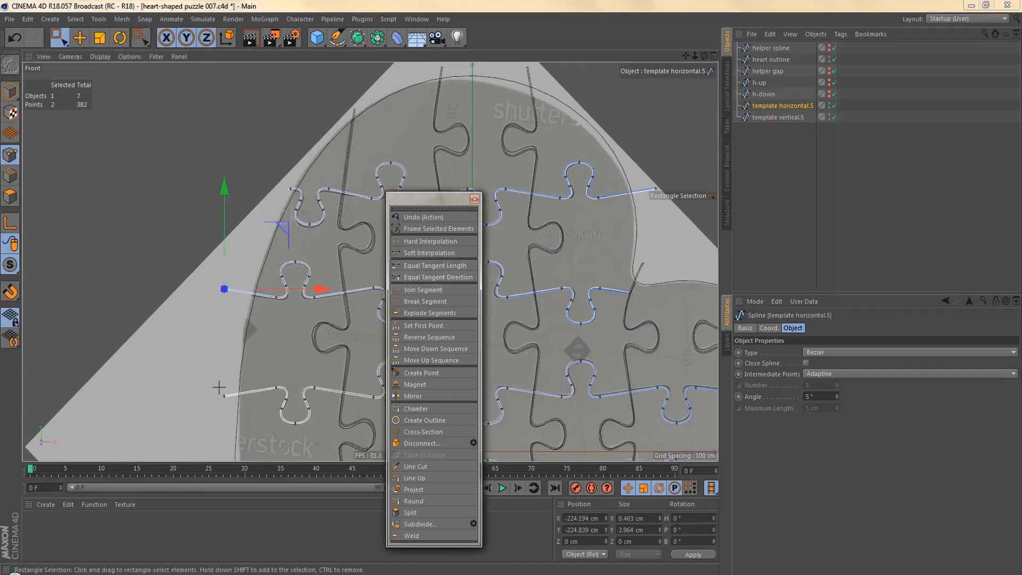
Join the left end point pairs of template horizontal.5's remaining three strips and enable Close Spline on it
drag(213, 385, 235, 407)
alt+middle_drag(312, 351, 297, 184)
drag(204, 314, 221, 335)
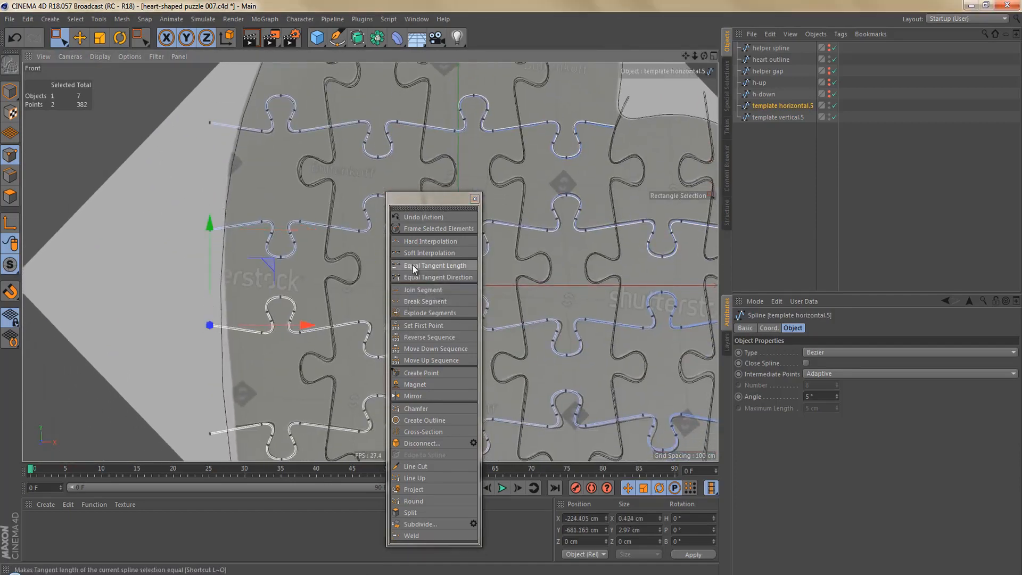
click(417, 288)
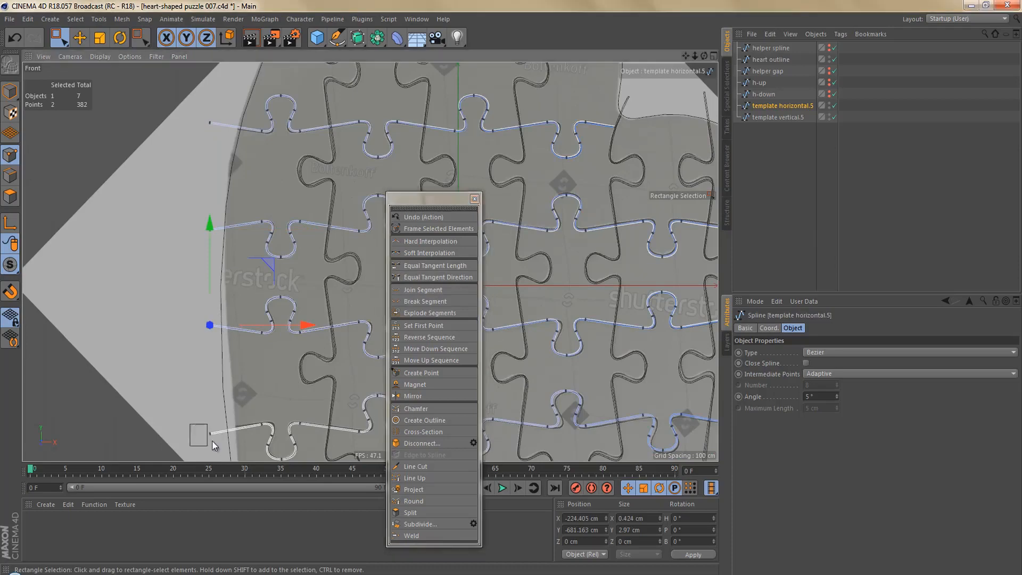
drag(202, 426, 218, 442)
click(429, 290)
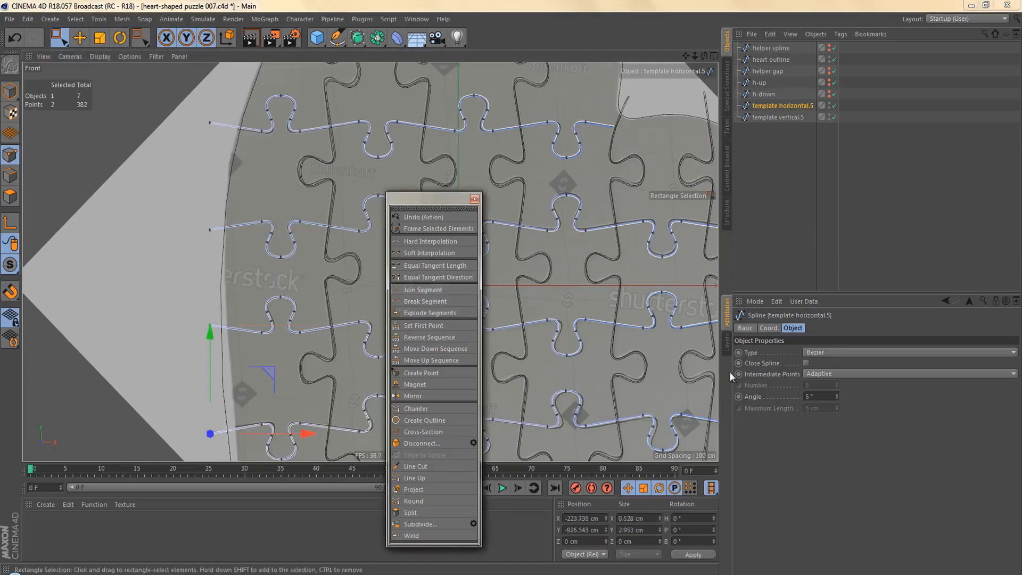
click(805, 363)
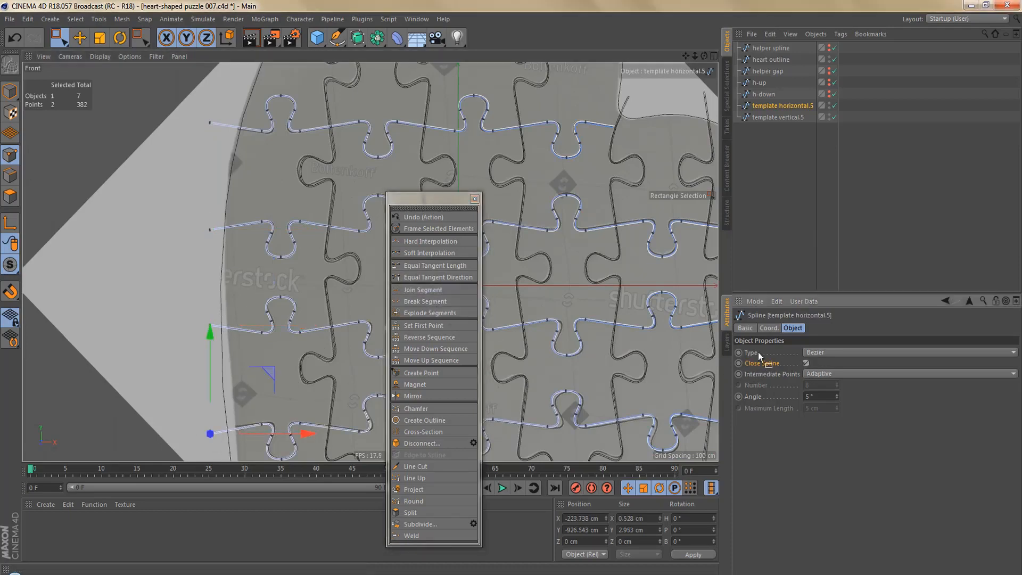
click(474, 199)
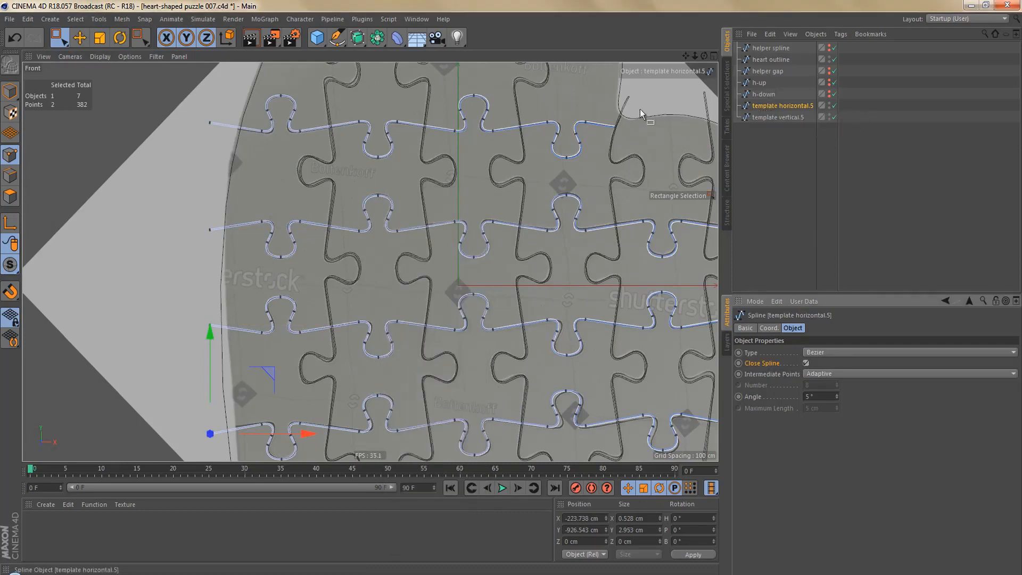
Merge template horizontal.5 and template vertical.5 in a Spline Mask set to Union and make the mask editable
click(379, 39)
alt+click(414, 71)
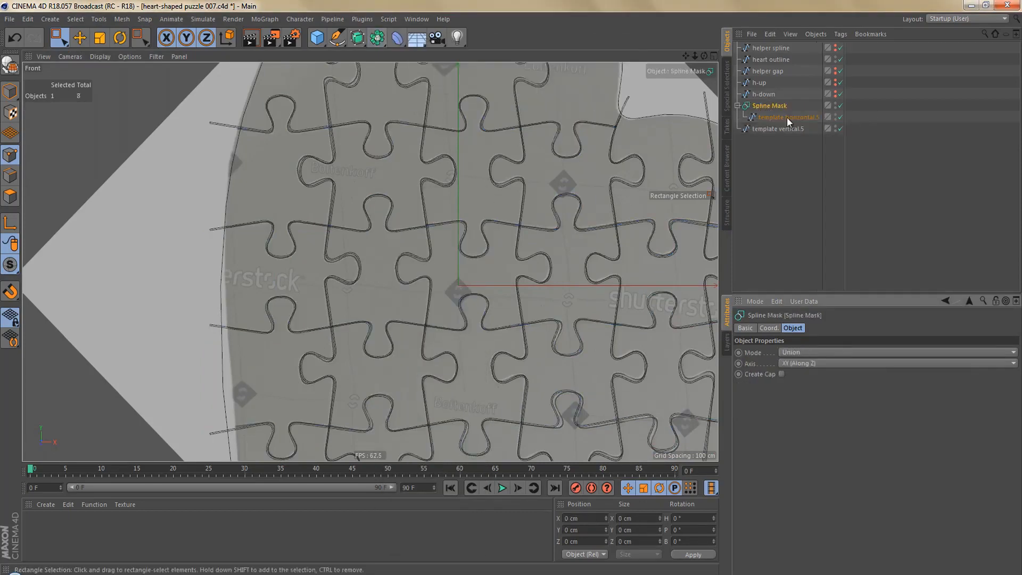
drag(770, 129, 771, 124)
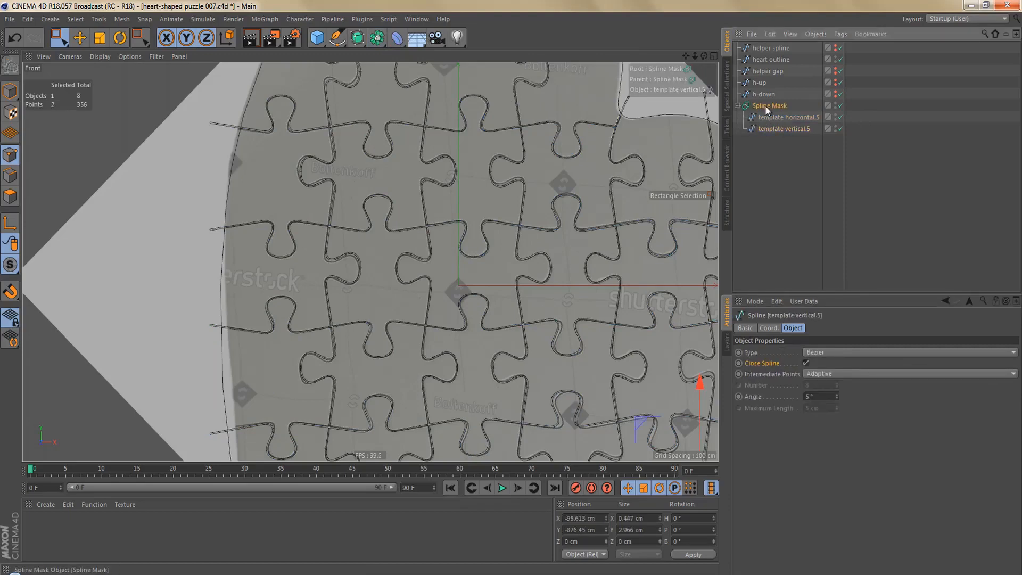
click(765, 105)
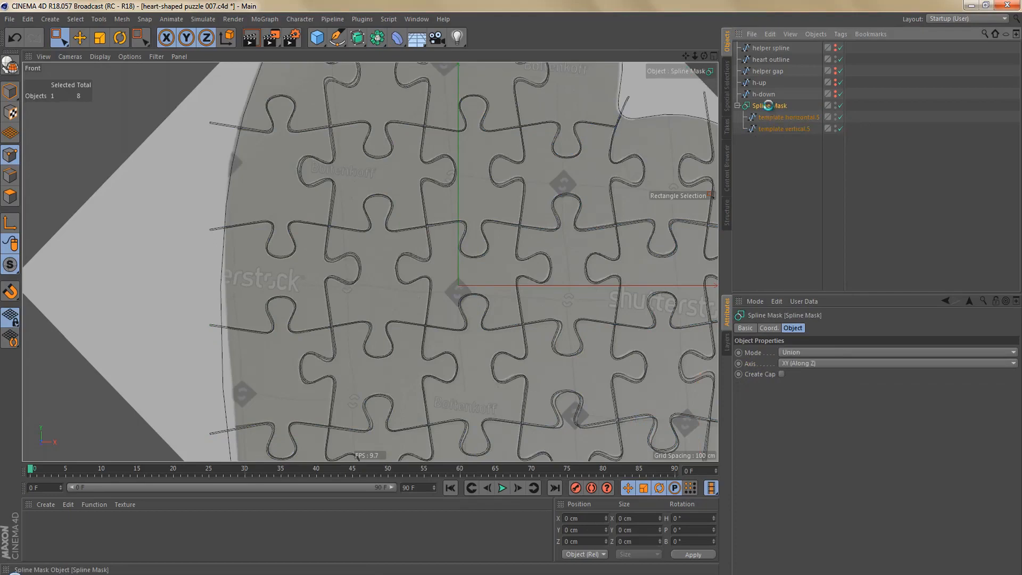
key(c)
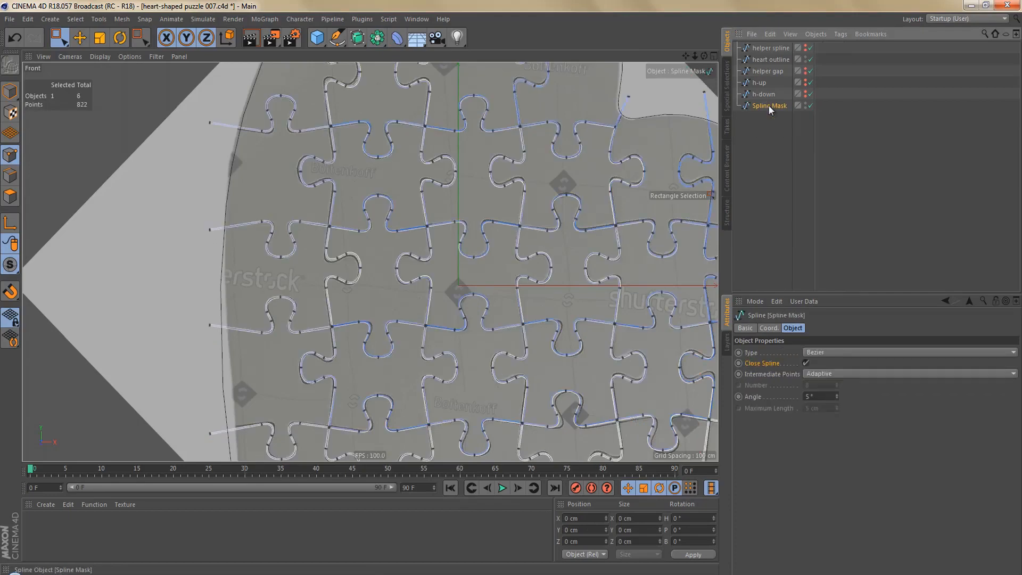
Create a second Spline Mask containing heart outline followed by the merged Spline Mask spline, and rename it heart
click(762, 58)
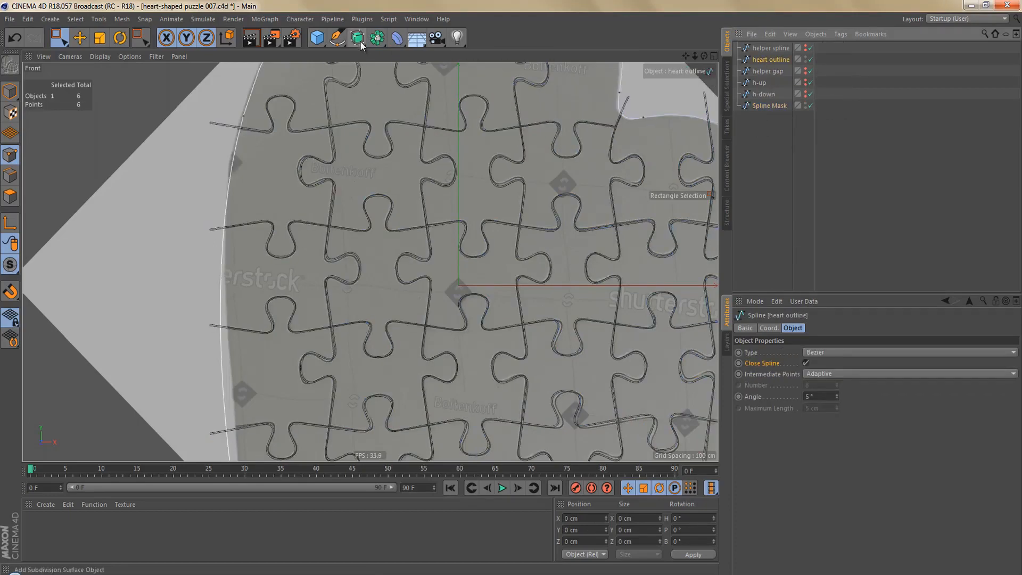
click(377, 38)
alt+click(401, 75)
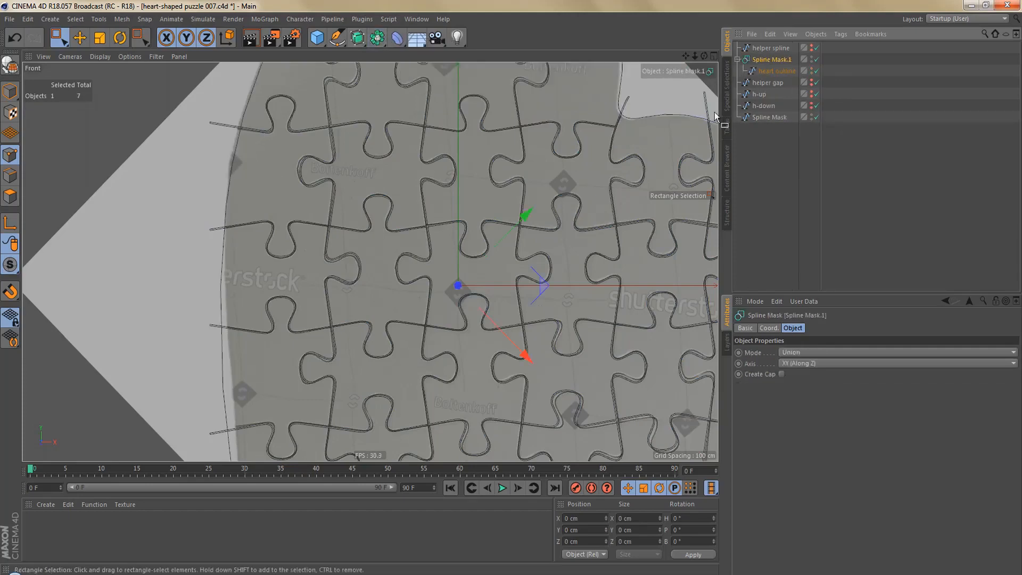
mouse_move(762, 117)
mouse_down()
mouse_move(770, 76)
mouse_move(767, 133)
mouse_up()
double_click(770, 95)
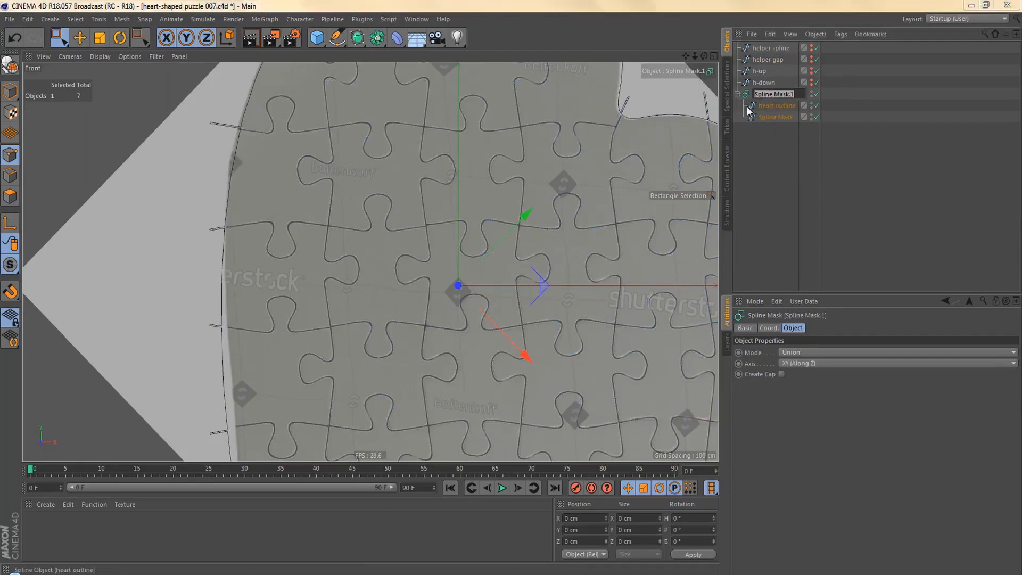
text(heart)
key(Return)
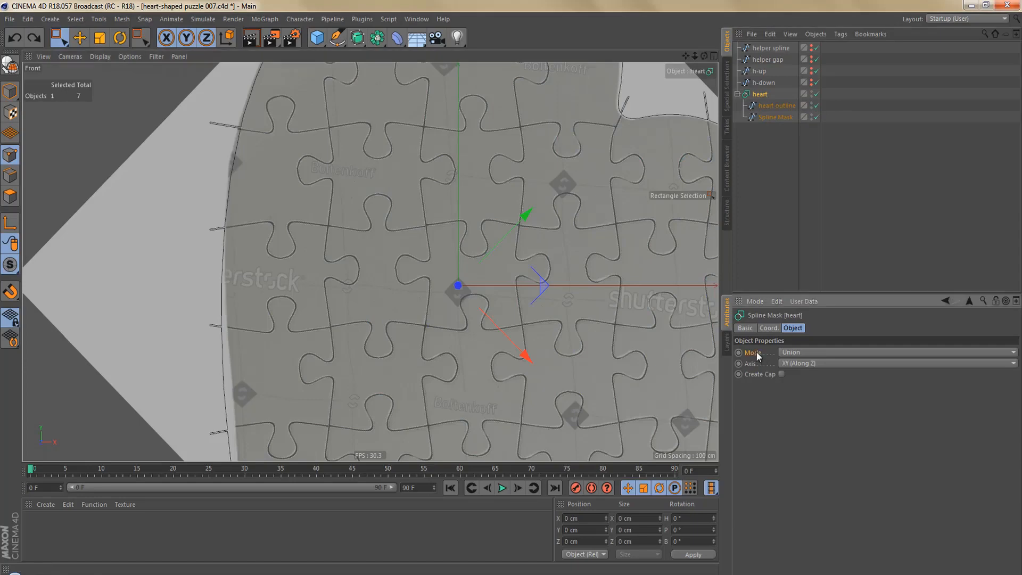
Set the heart mask's mode to A subtract B and convert it to an editable spline
click(801, 352)
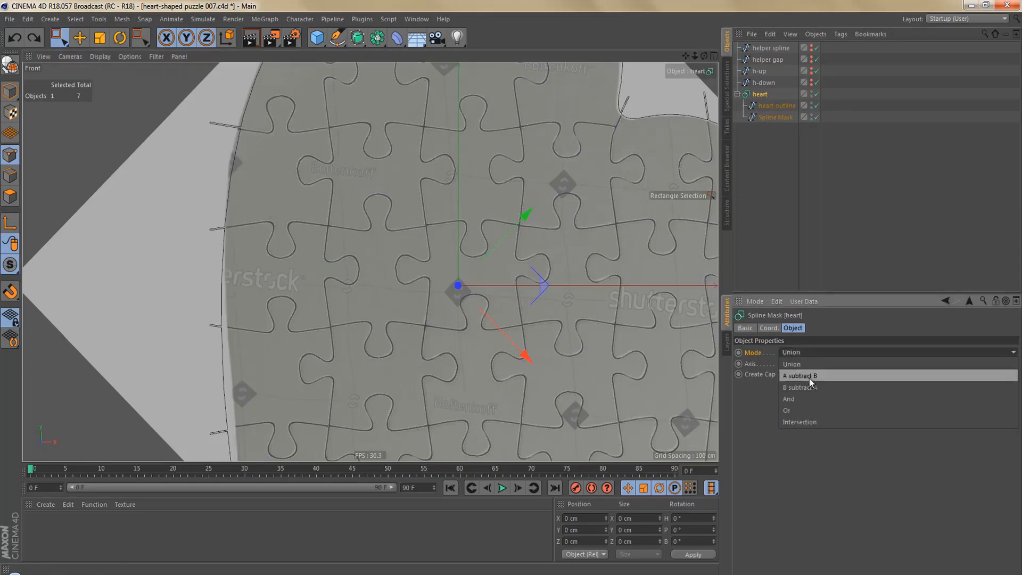
click(810, 375)
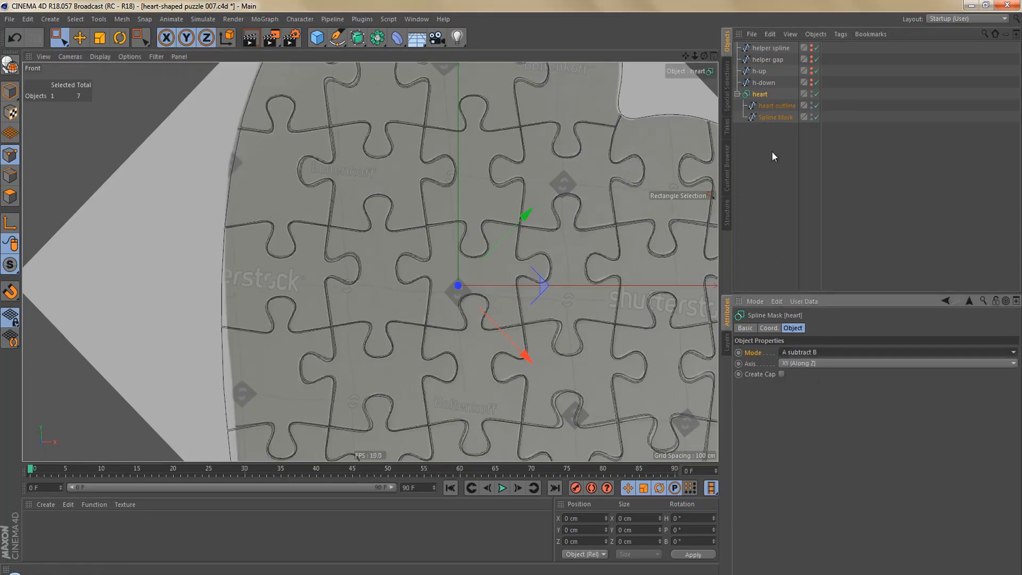
key(c)
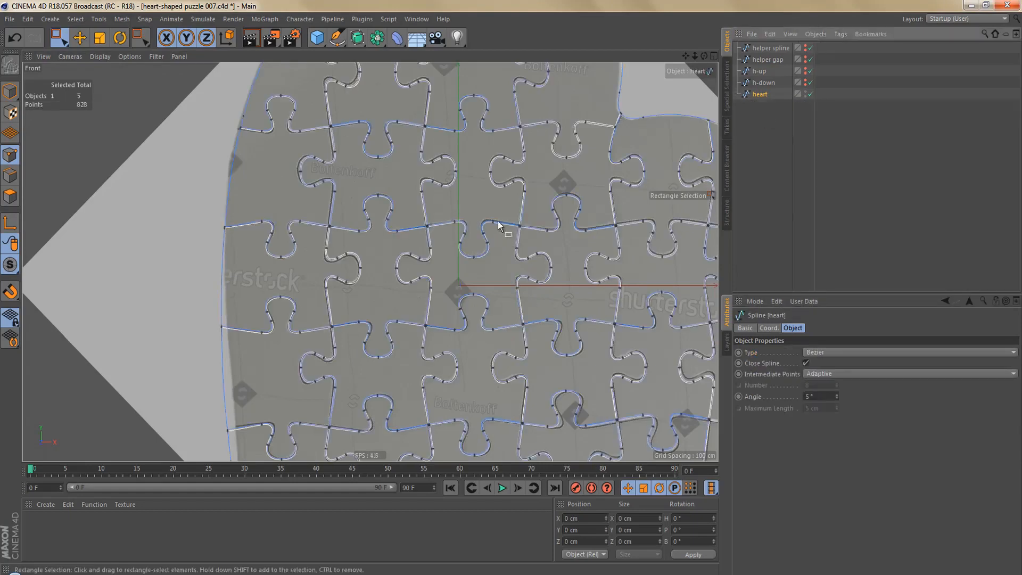
Switch to Model mode and reset the heart spline's bank rotation to 0°
alt+middle_drag(497, 222, 447, 214)
key(Tab)
key(Tab)
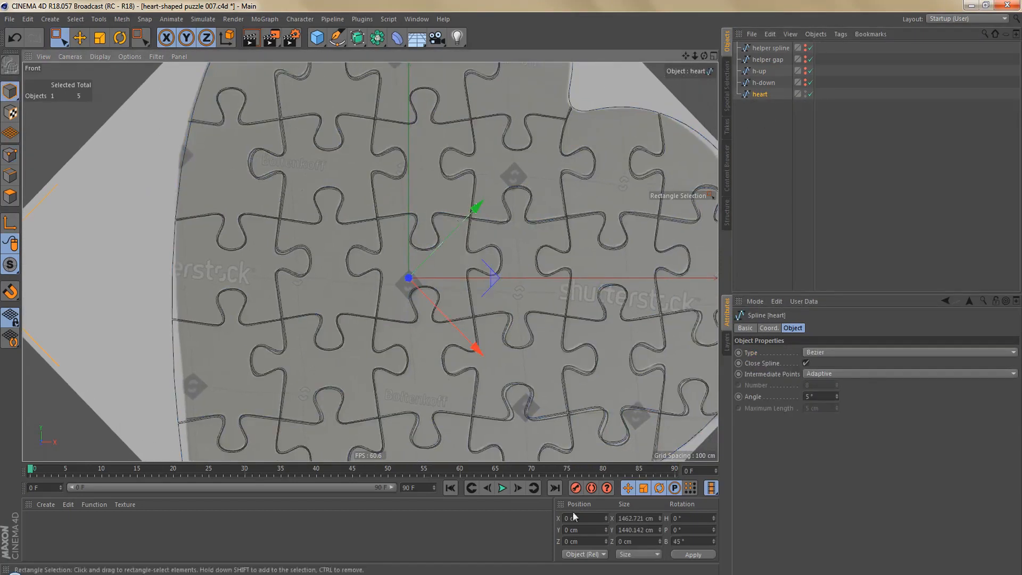
click(692, 554)
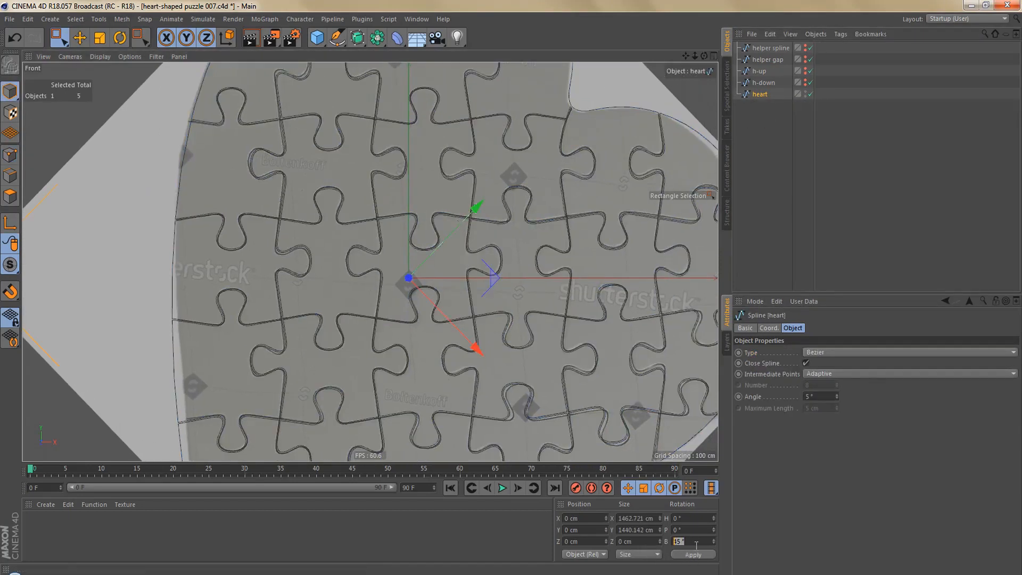
key(Return)
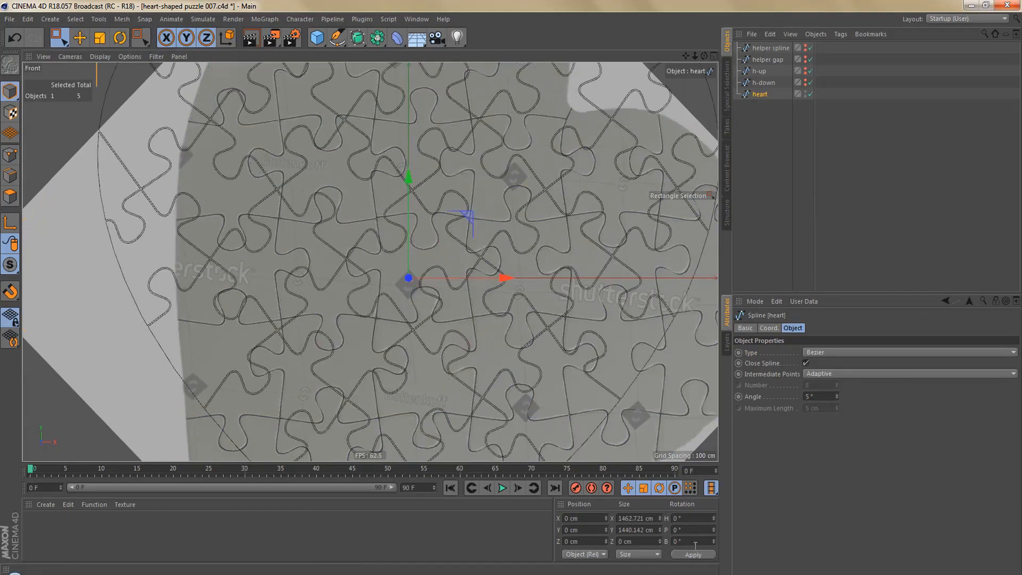
Set the front view's background picture rotation to 0°
key(shift+v)
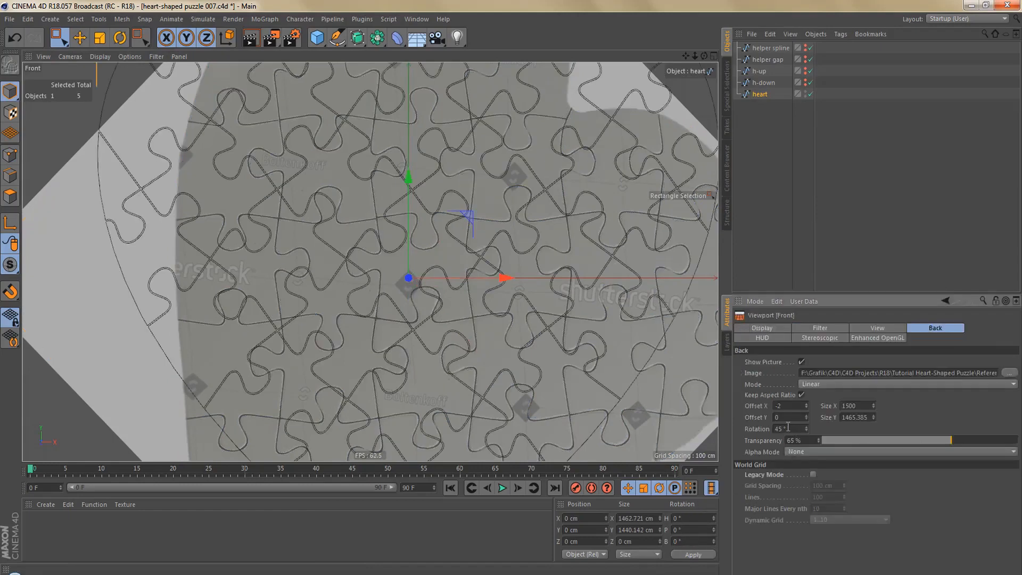
drag(787, 429, 744, 430)
text(0)
key(Return)
Add an Extrude generator to the heart spline in the perspective view and set its Z movement to 10 cm
key(F5)
middle_click(272, 194)
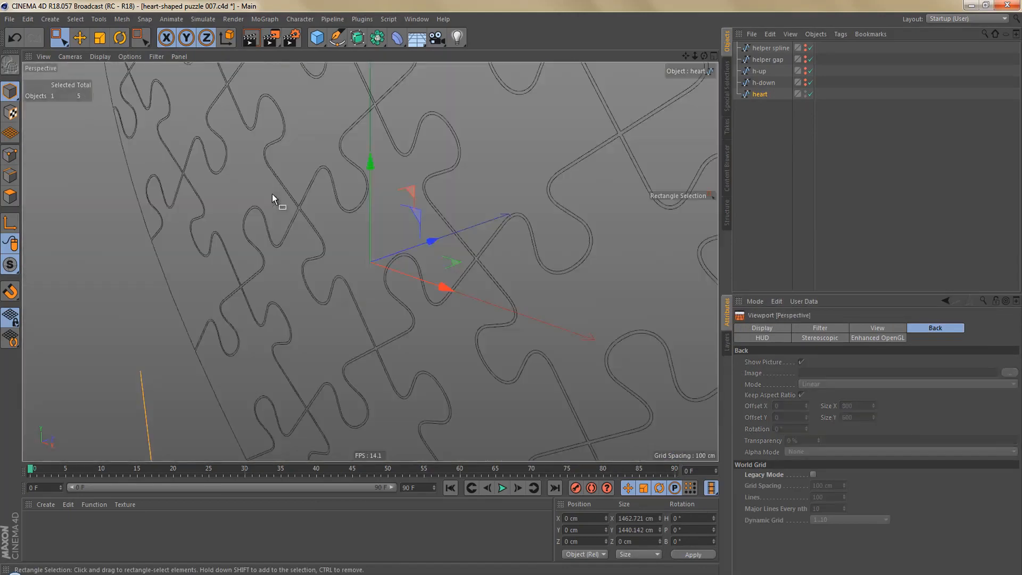
key(h)
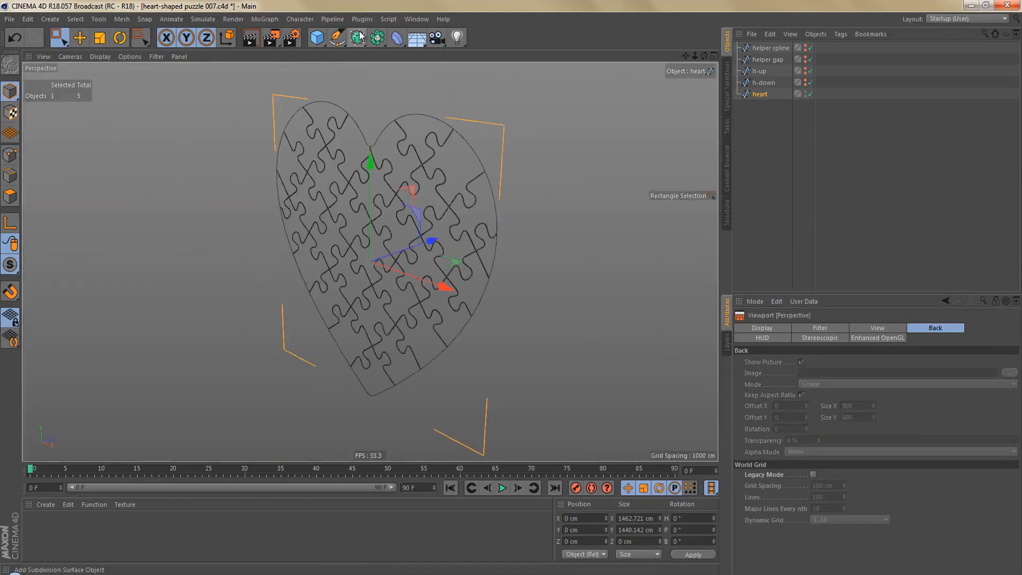
alt+drag(357, 38, 485, 55)
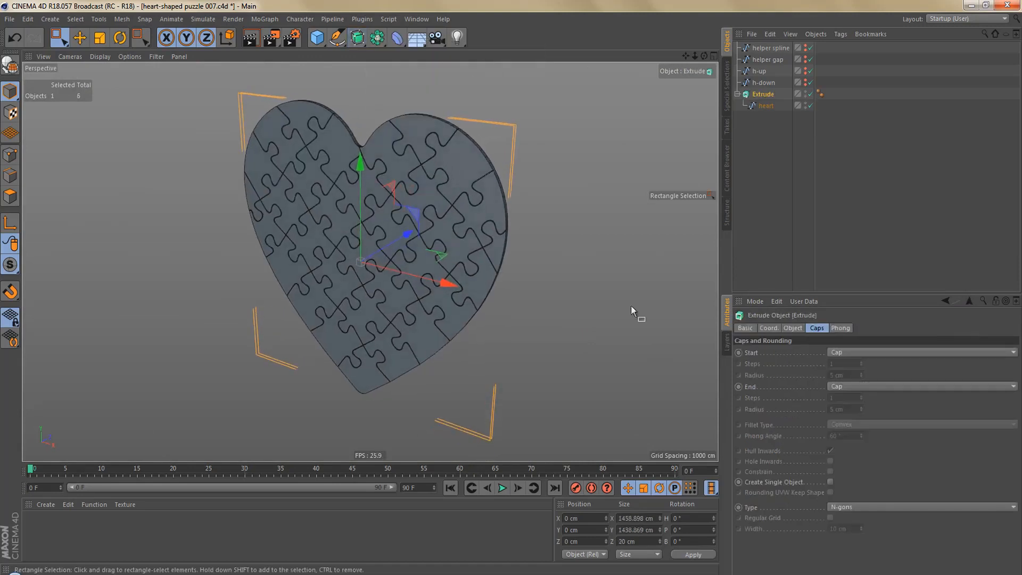
click(792, 328)
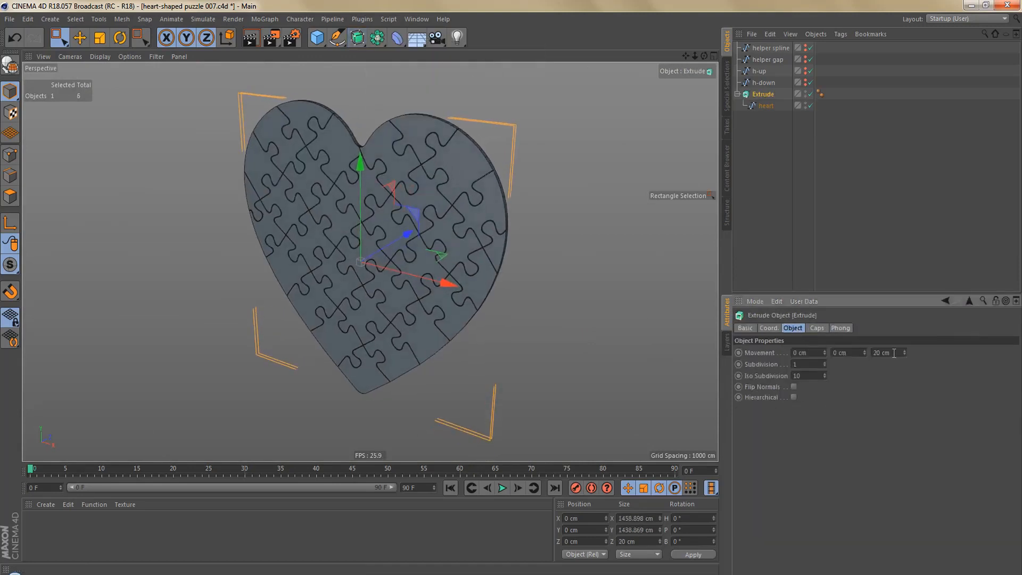
double_click(881, 352)
text(10)
key(Return)
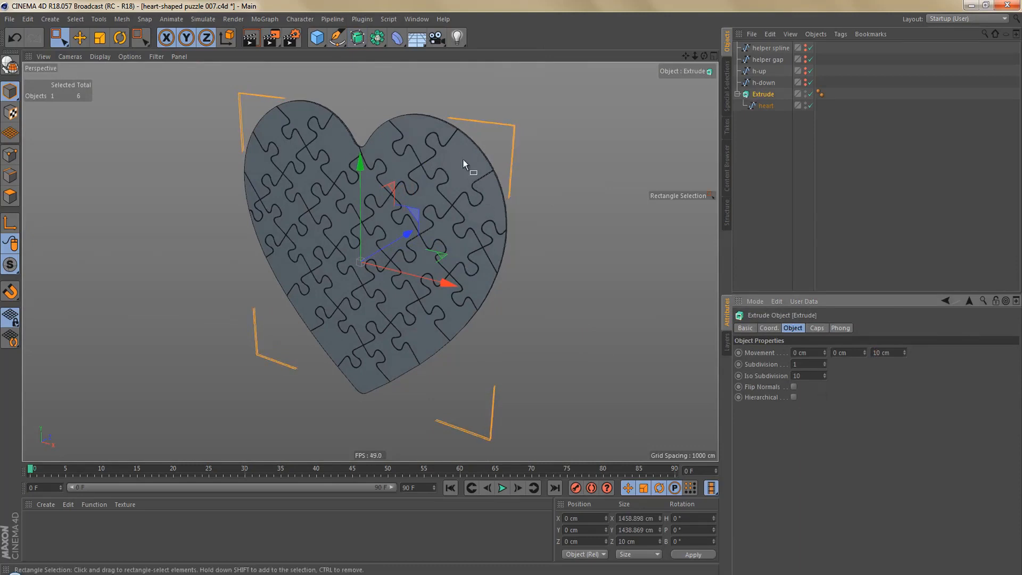
Set both the start and end caps of the Extrude object to Fillet Cap
alt+middle_drag(462, 159, 459, 208)
alt+drag(459, 208, 493, 180)
scroll(490, 182, up, 3)
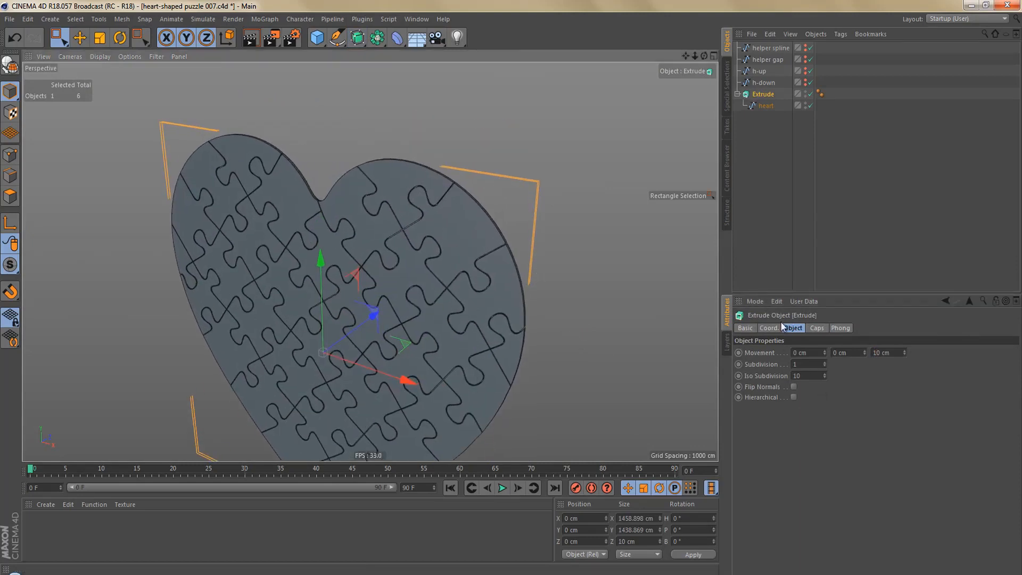
click(819, 327)
click(851, 355)
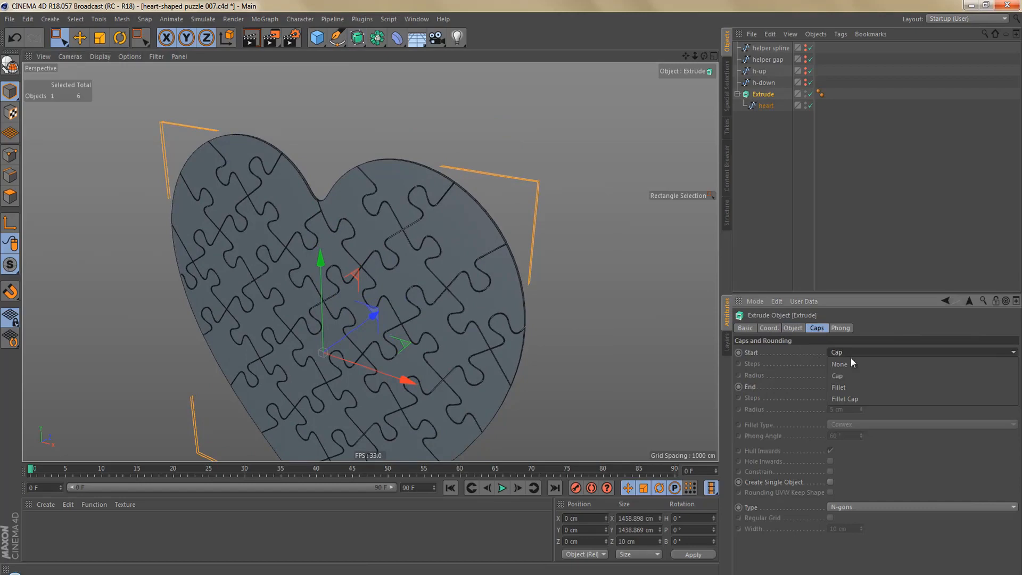
click(854, 395)
click(848, 385)
click(845, 412)
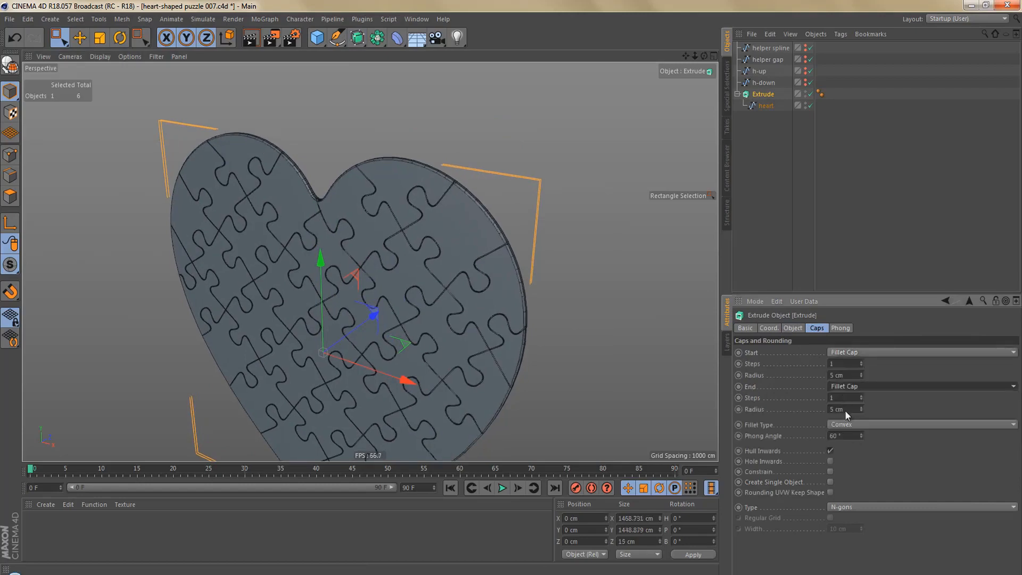
Set the start and end fillet radius of the Extrude object to 1 cm
alt+right_drag(454, 193, 599, 181)
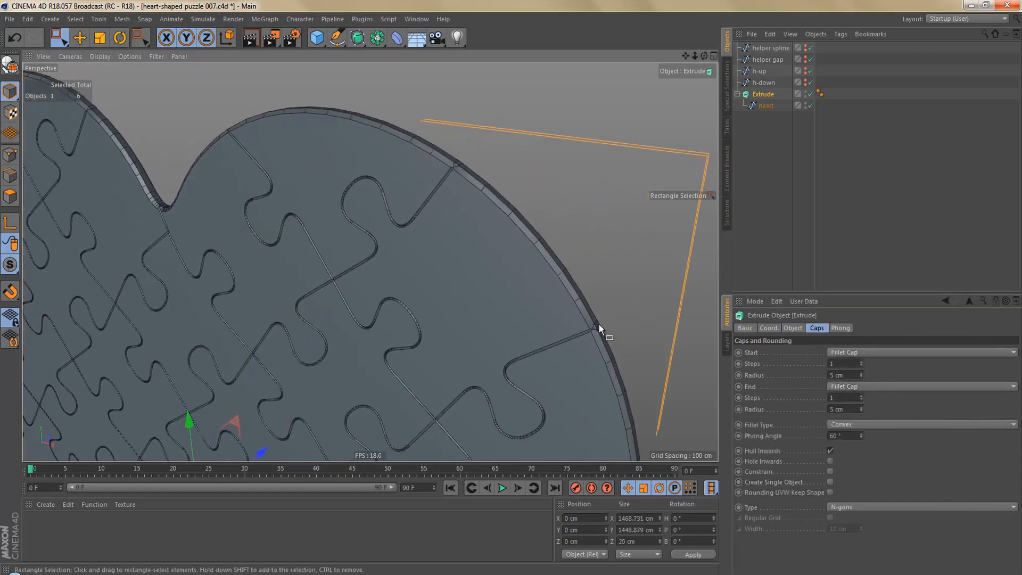
double_click(837, 375)
text(1)
double_click(840, 409)
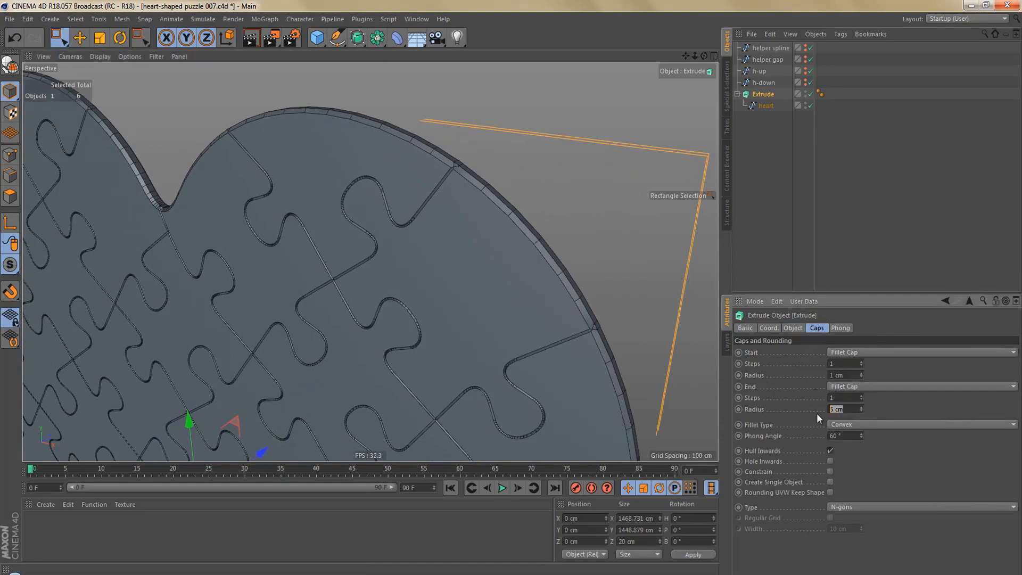
text(1)
key(Return)
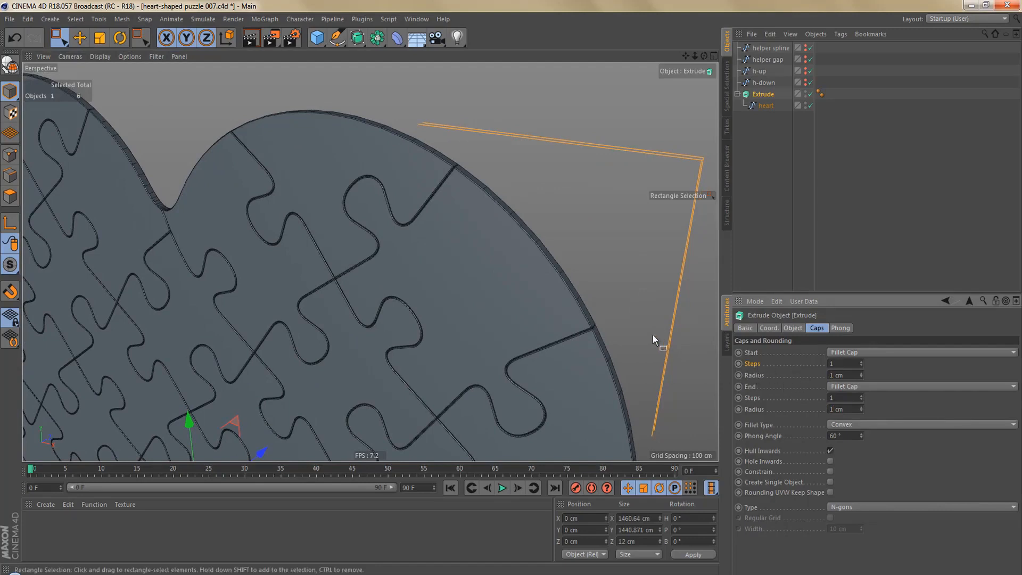
Try raising the start cap's fillet steps to 2 on the Extrude object, and undo the change
alt+right_drag(455, 166, 594, 158)
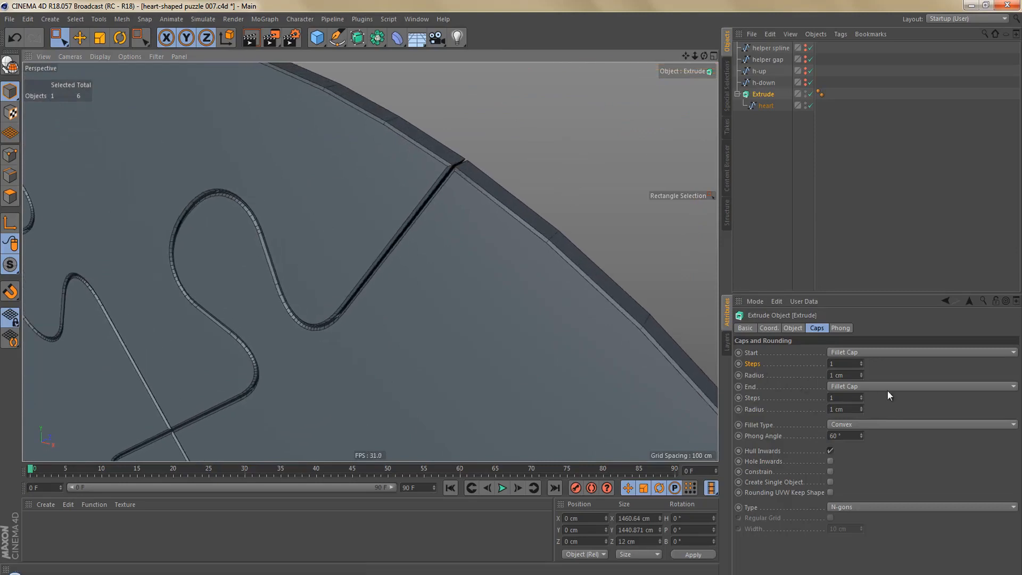
click(860, 361)
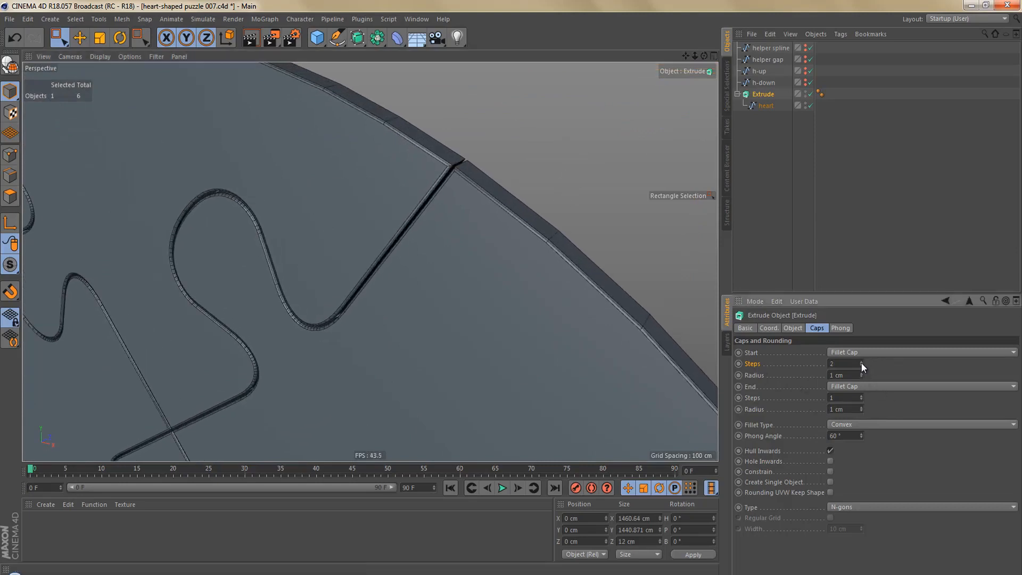
click(861, 362)
key(ctrl+z)
key(ctrl+z)
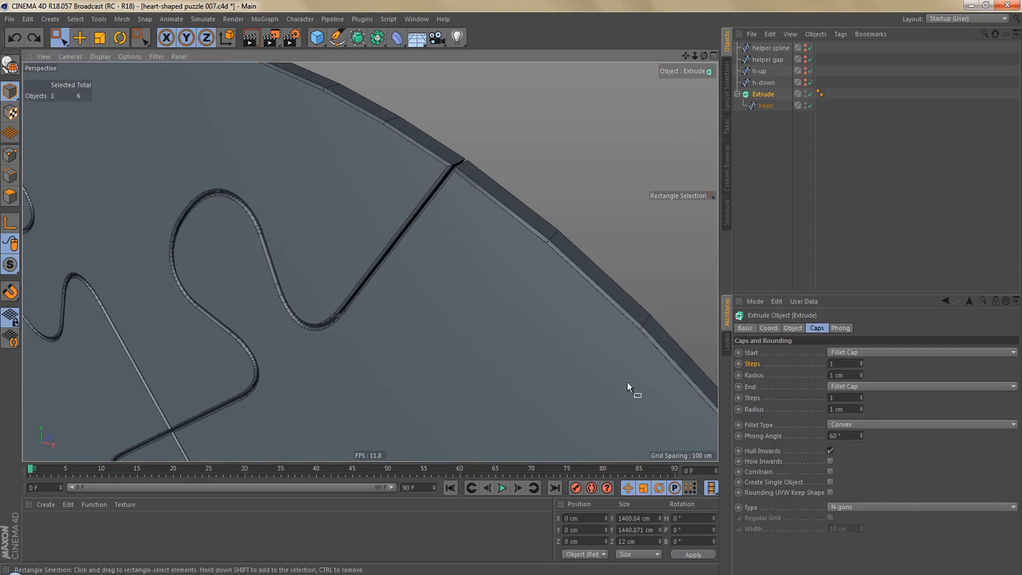
Set the start and end fillet radius of the Extrude object to 1.2 cm
alt+right_drag(455, 199, 498, 203)
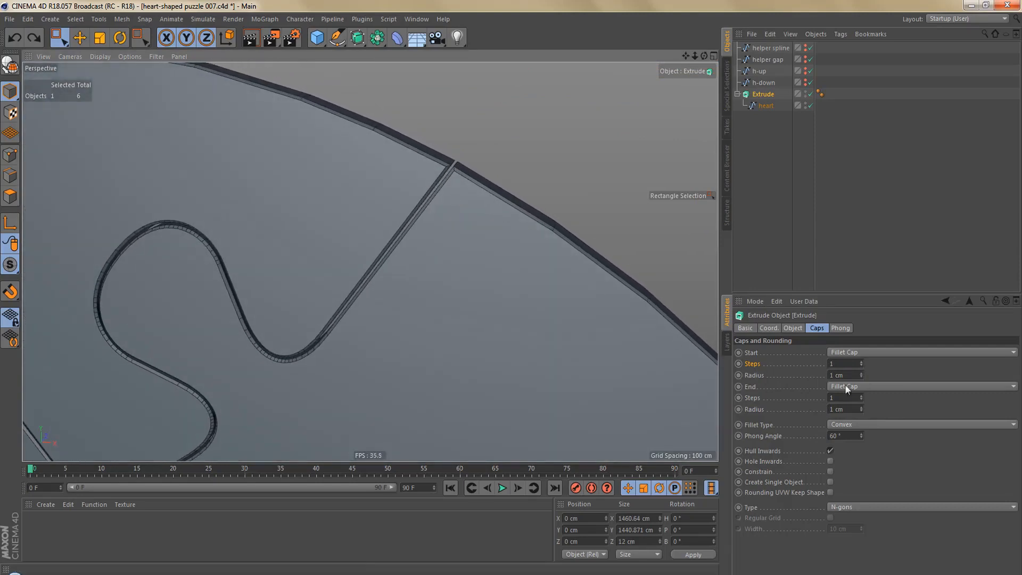
drag(862, 374, 862, 371)
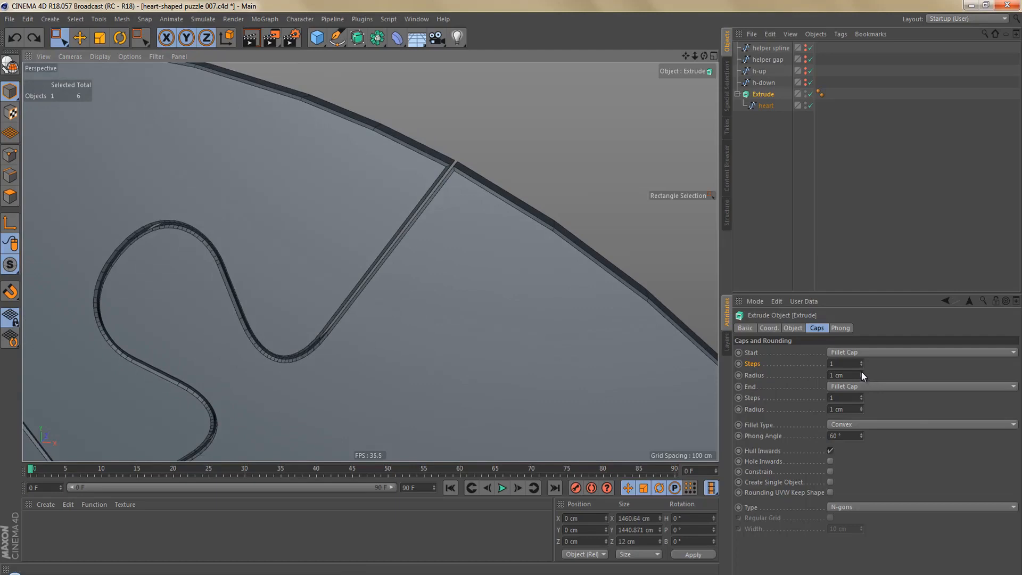
click(860, 407)
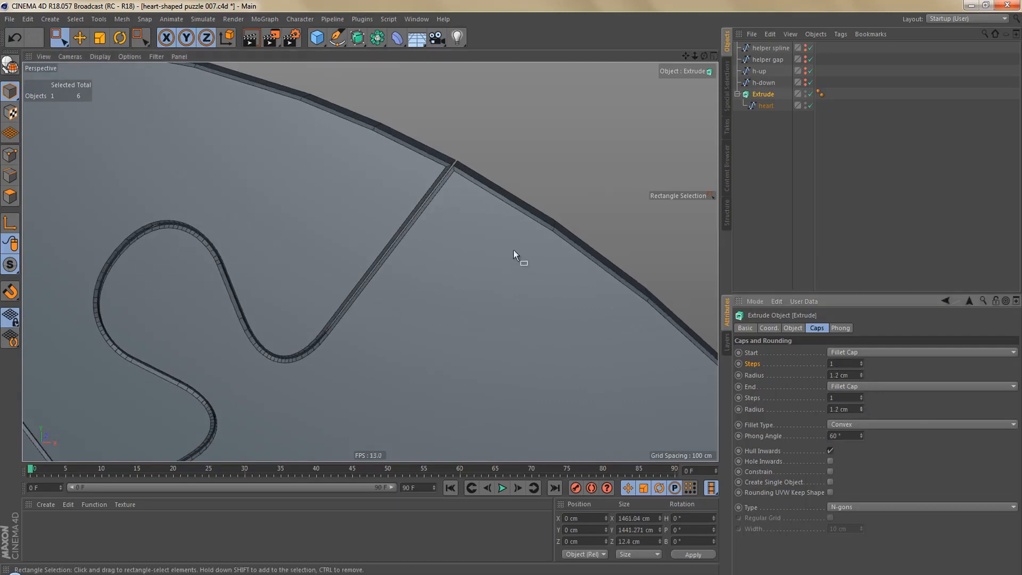
Switch to the front view, frame the whole heart puzzle and render it in the viewport
alt+right_drag(513, 250, 438, 283)
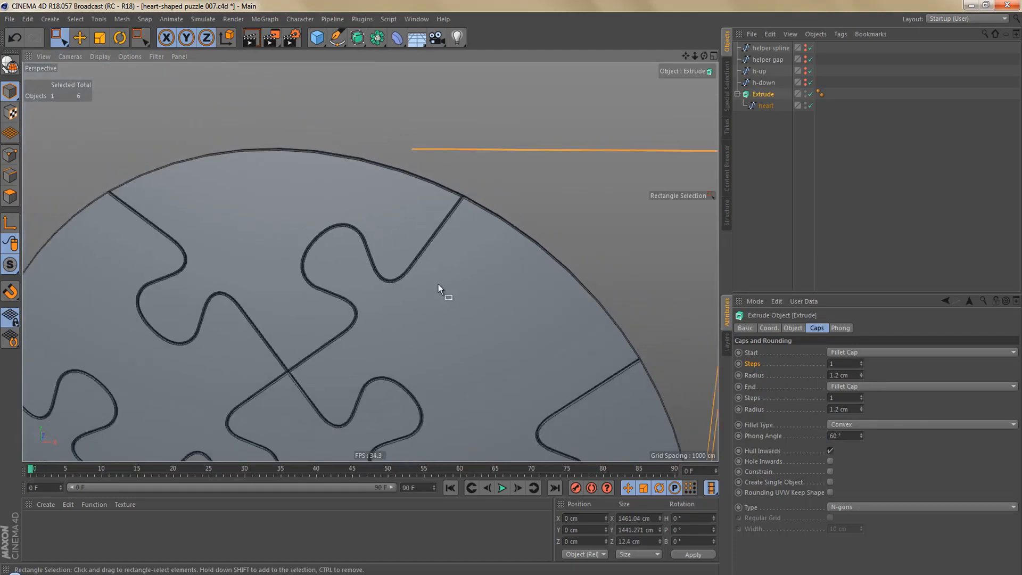
middle_click(451, 289)
middle_click(492, 351)
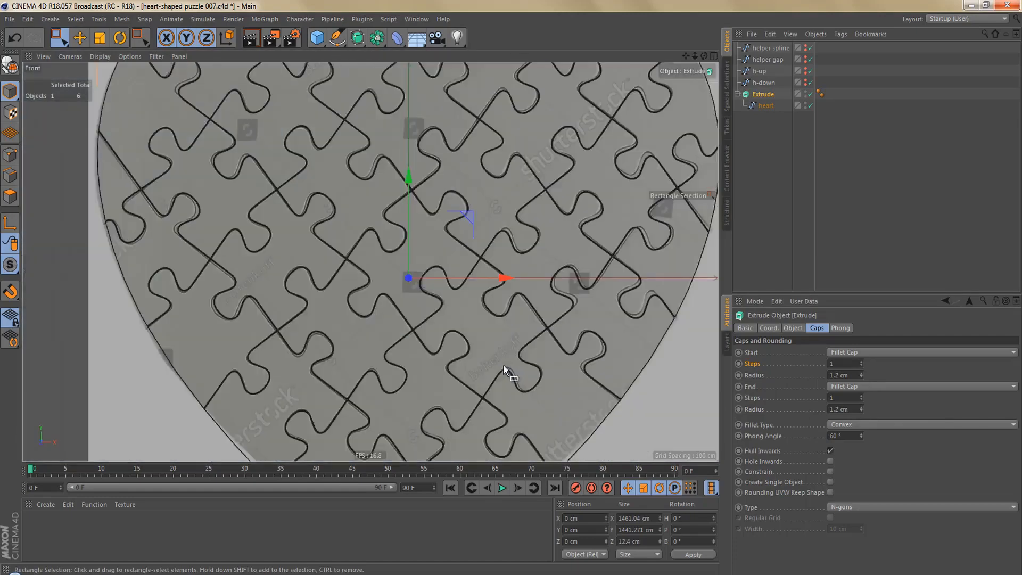
key(h)
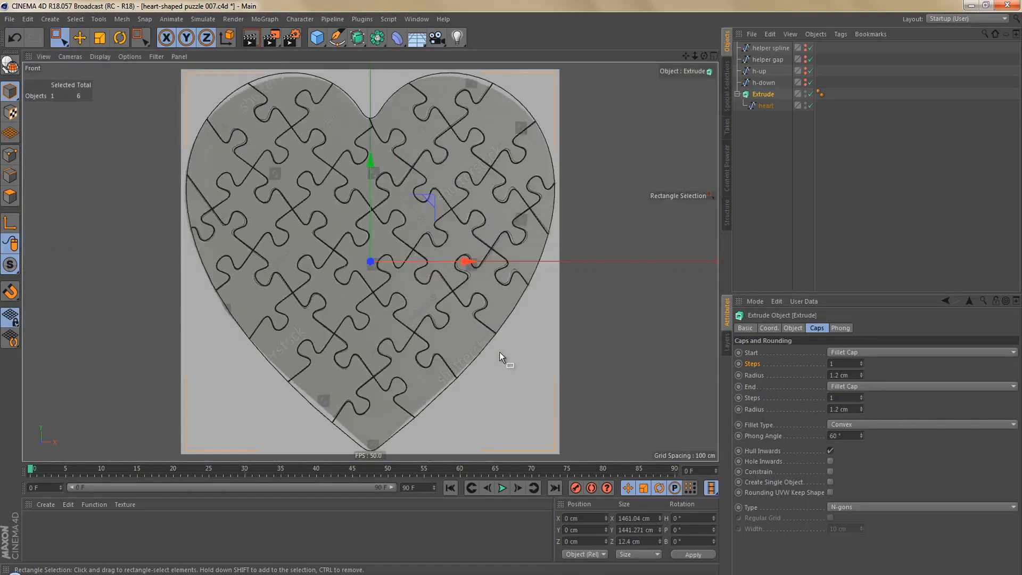
key(ctrl+r)
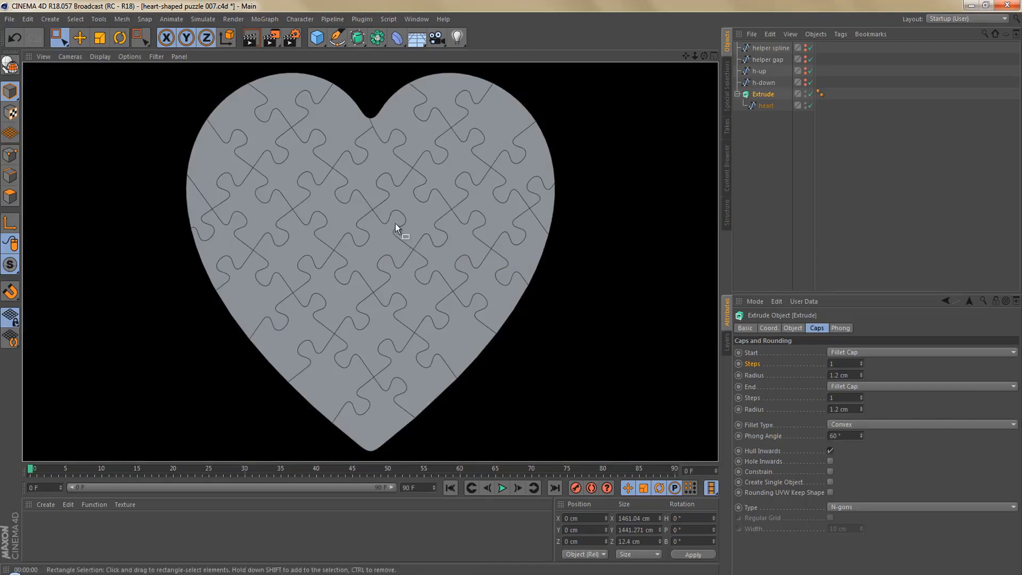
Render a close-up of the puzzle's cut lines in the front view, and render the whole heart again
scroll(394, 223, up, 8)
scroll(415, 241, up, 6)
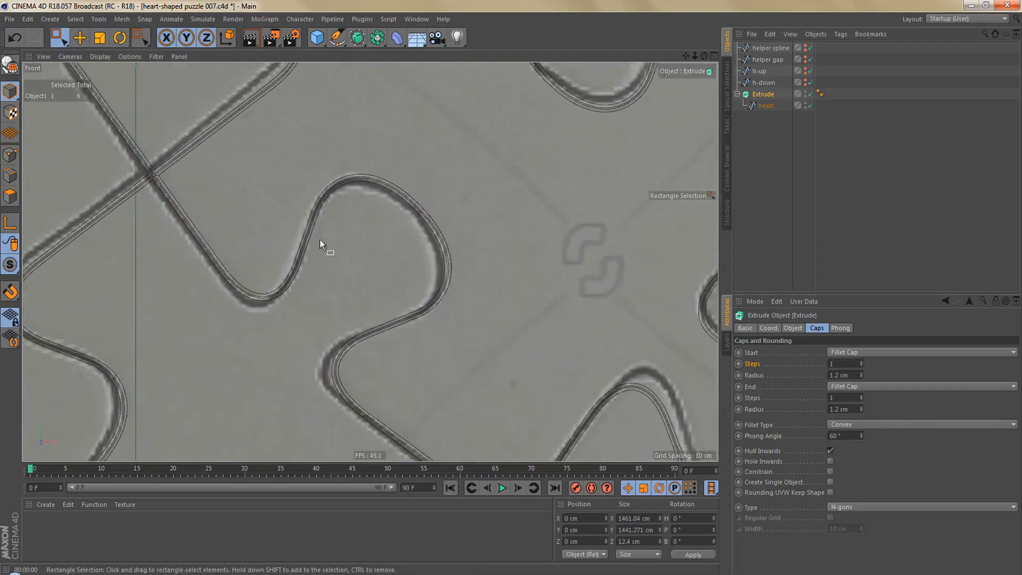
key(ctrl+r)
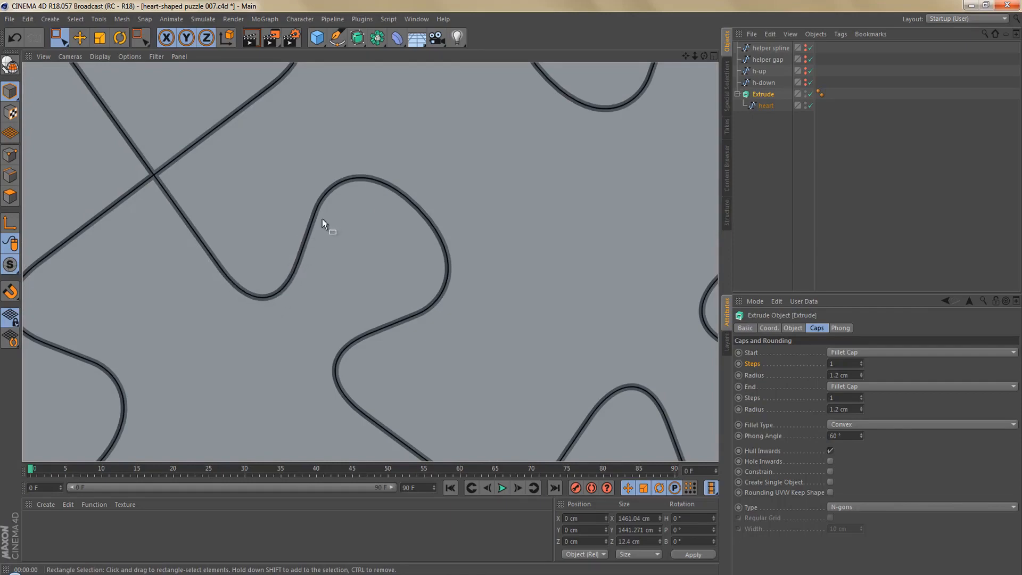
key(h)
key(ctrl+r)
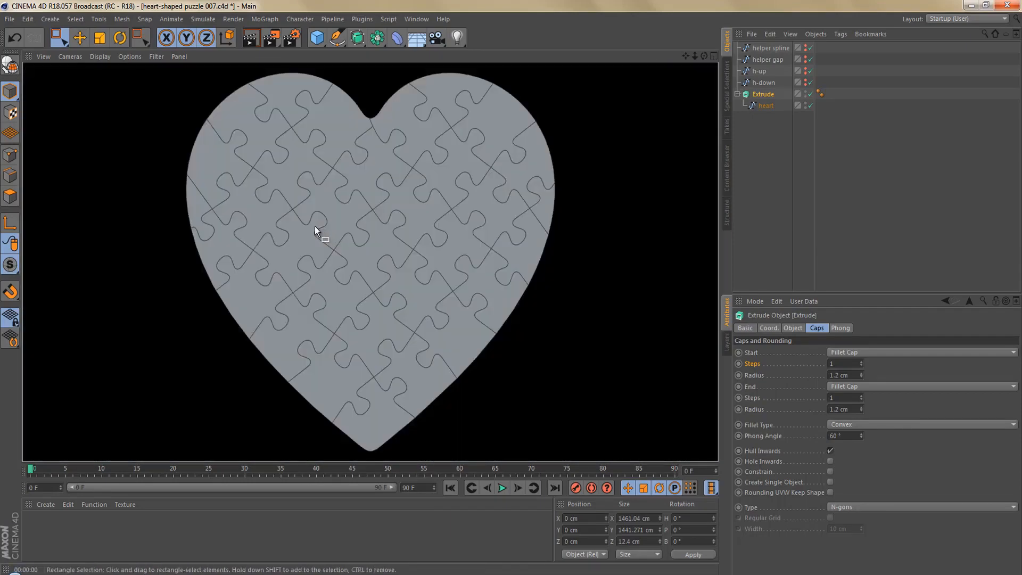